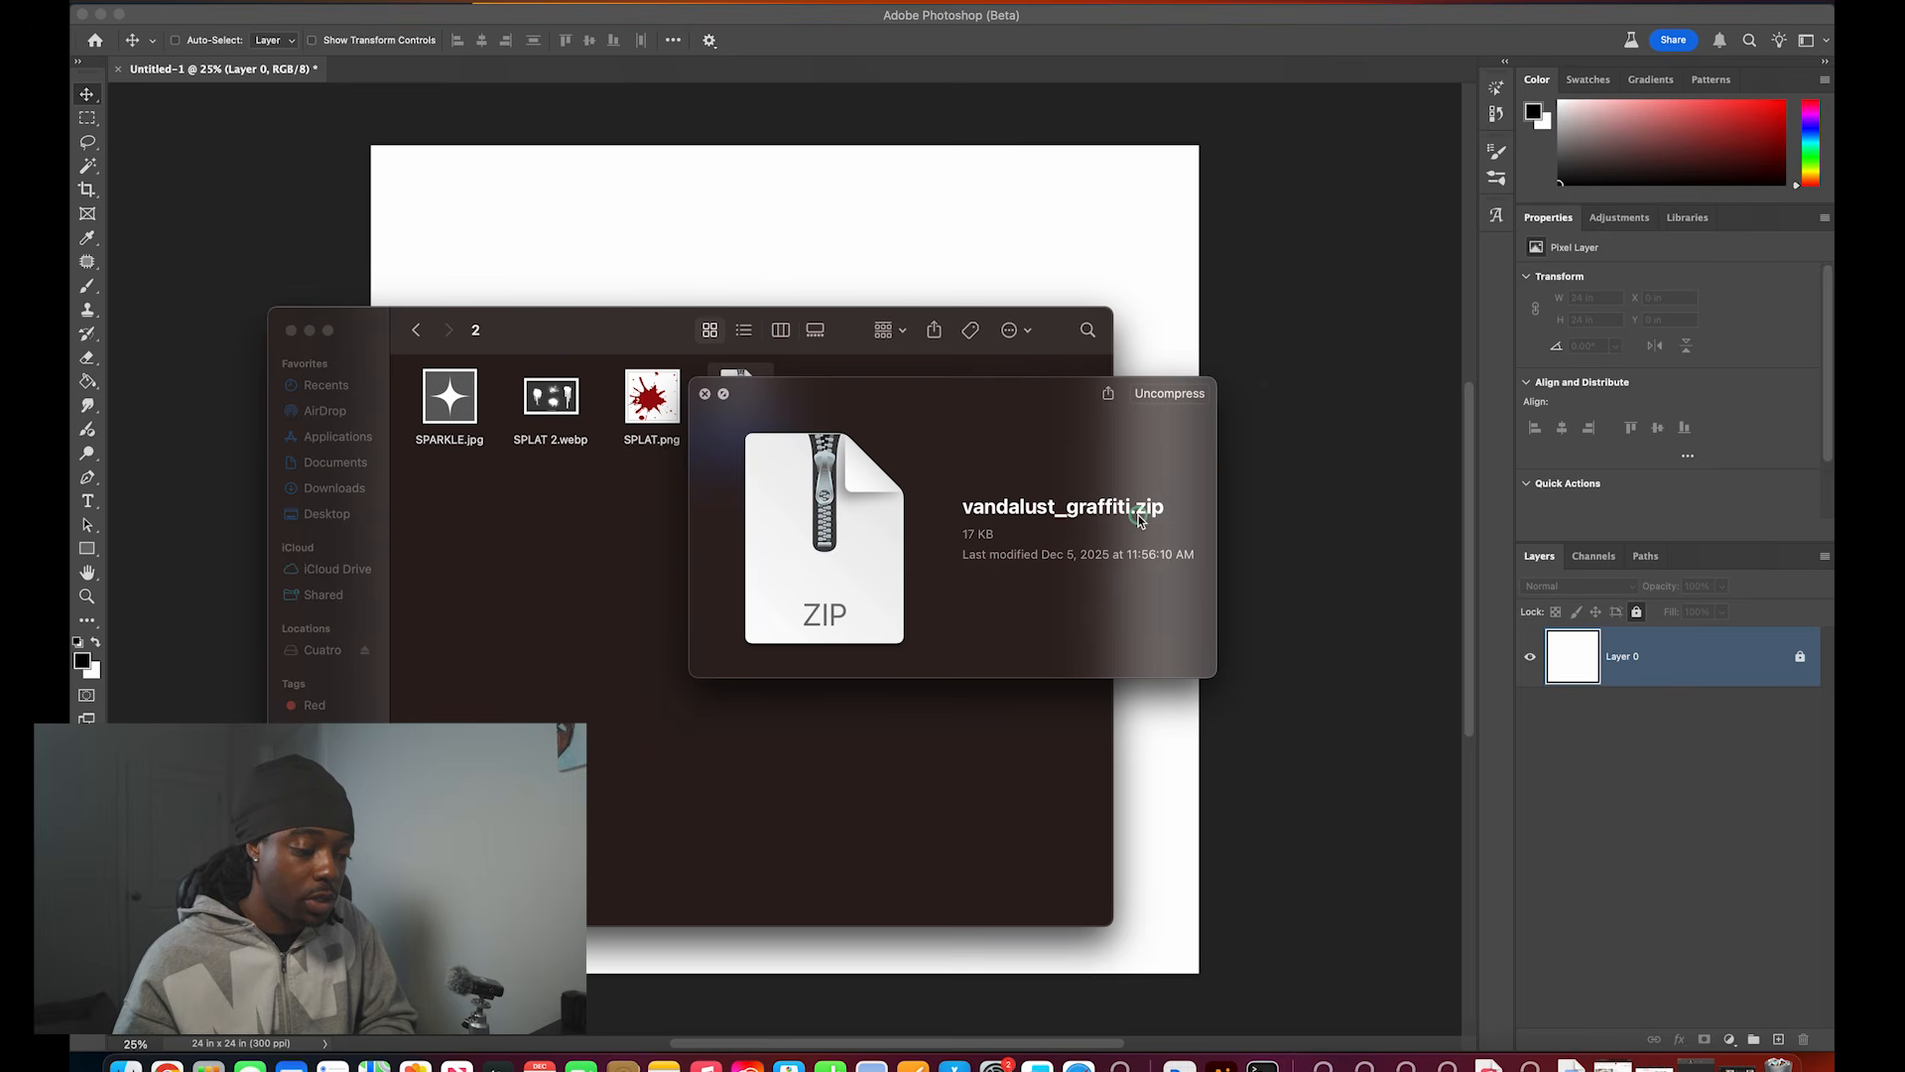
Step: Preview the project's asset files: the vandalust_graffiti.zip font, SPARKLE.jpg, SPLAT 2.webp and SPLAT.png
key(space)
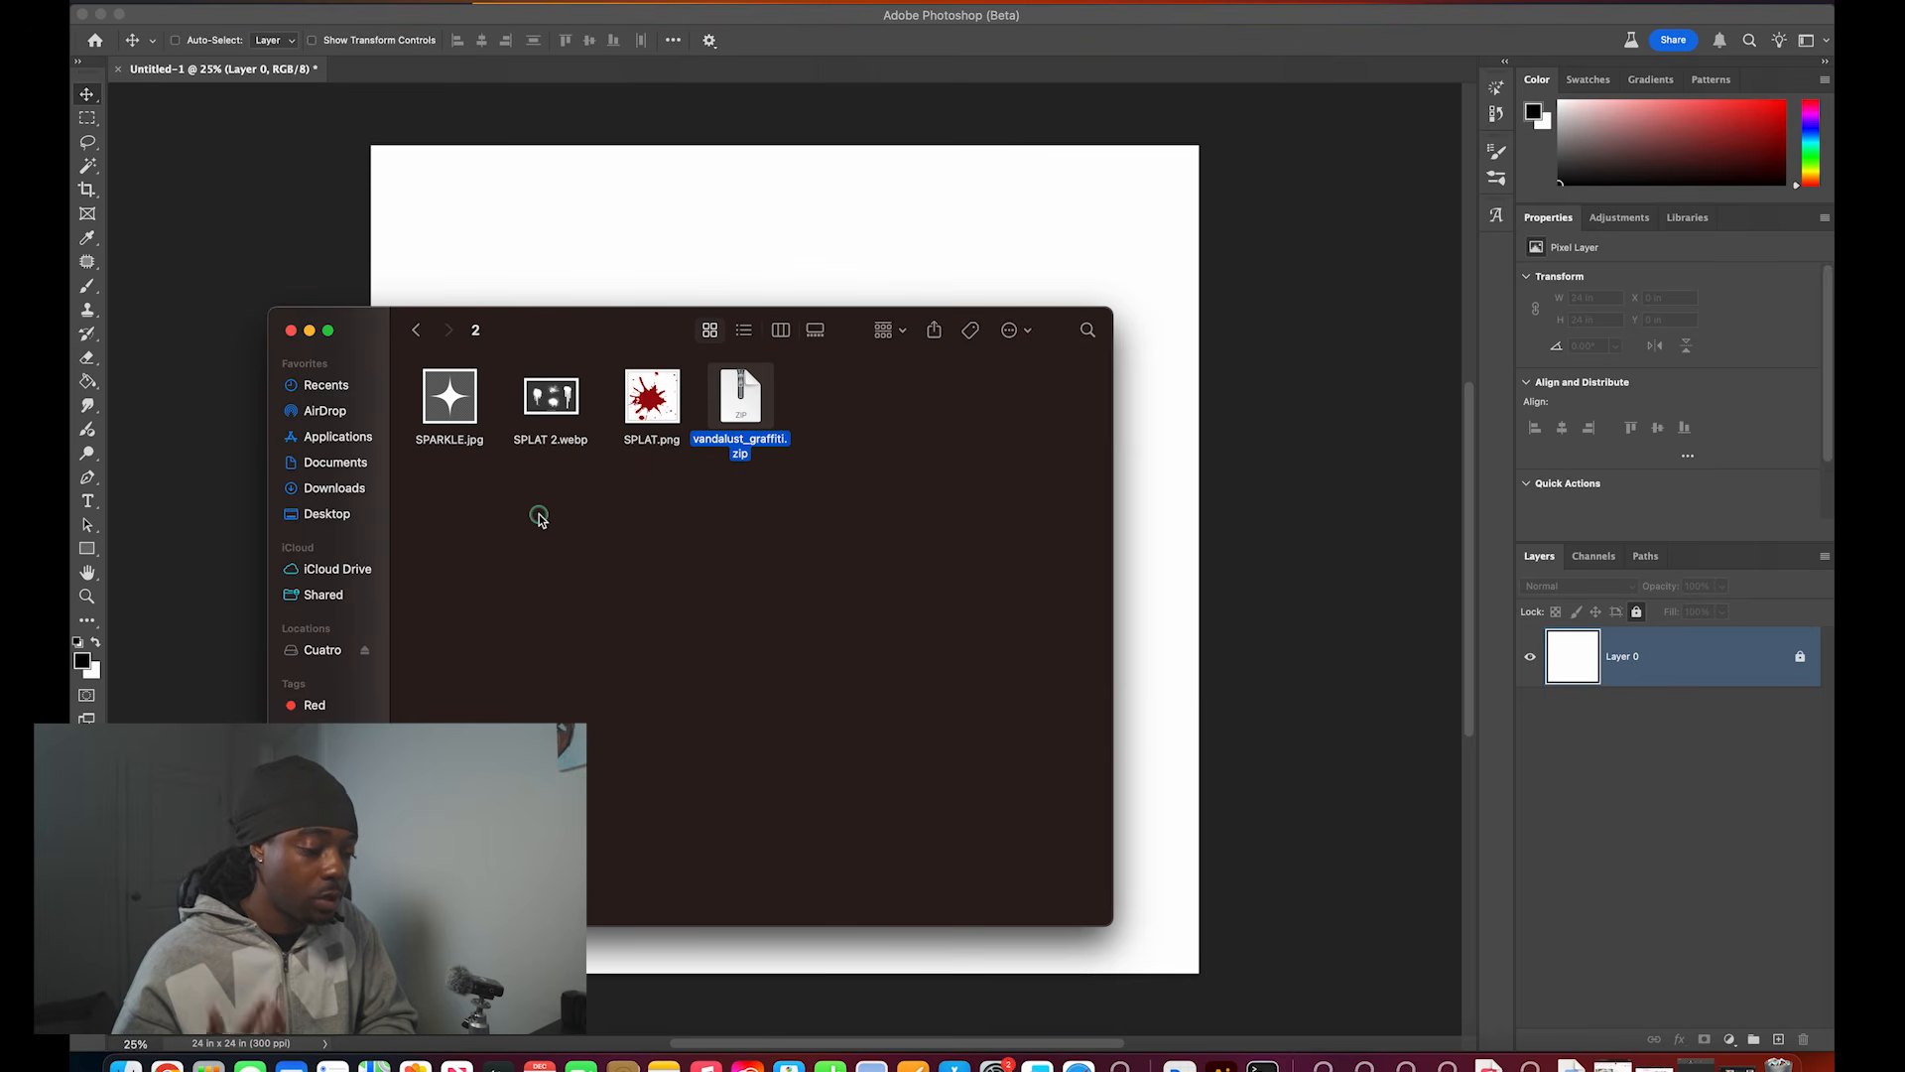
click(437, 390)
key(space)
key(space)
click(551, 397)
key(space)
key(space)
click(650, 397)
key(space)
key(space)
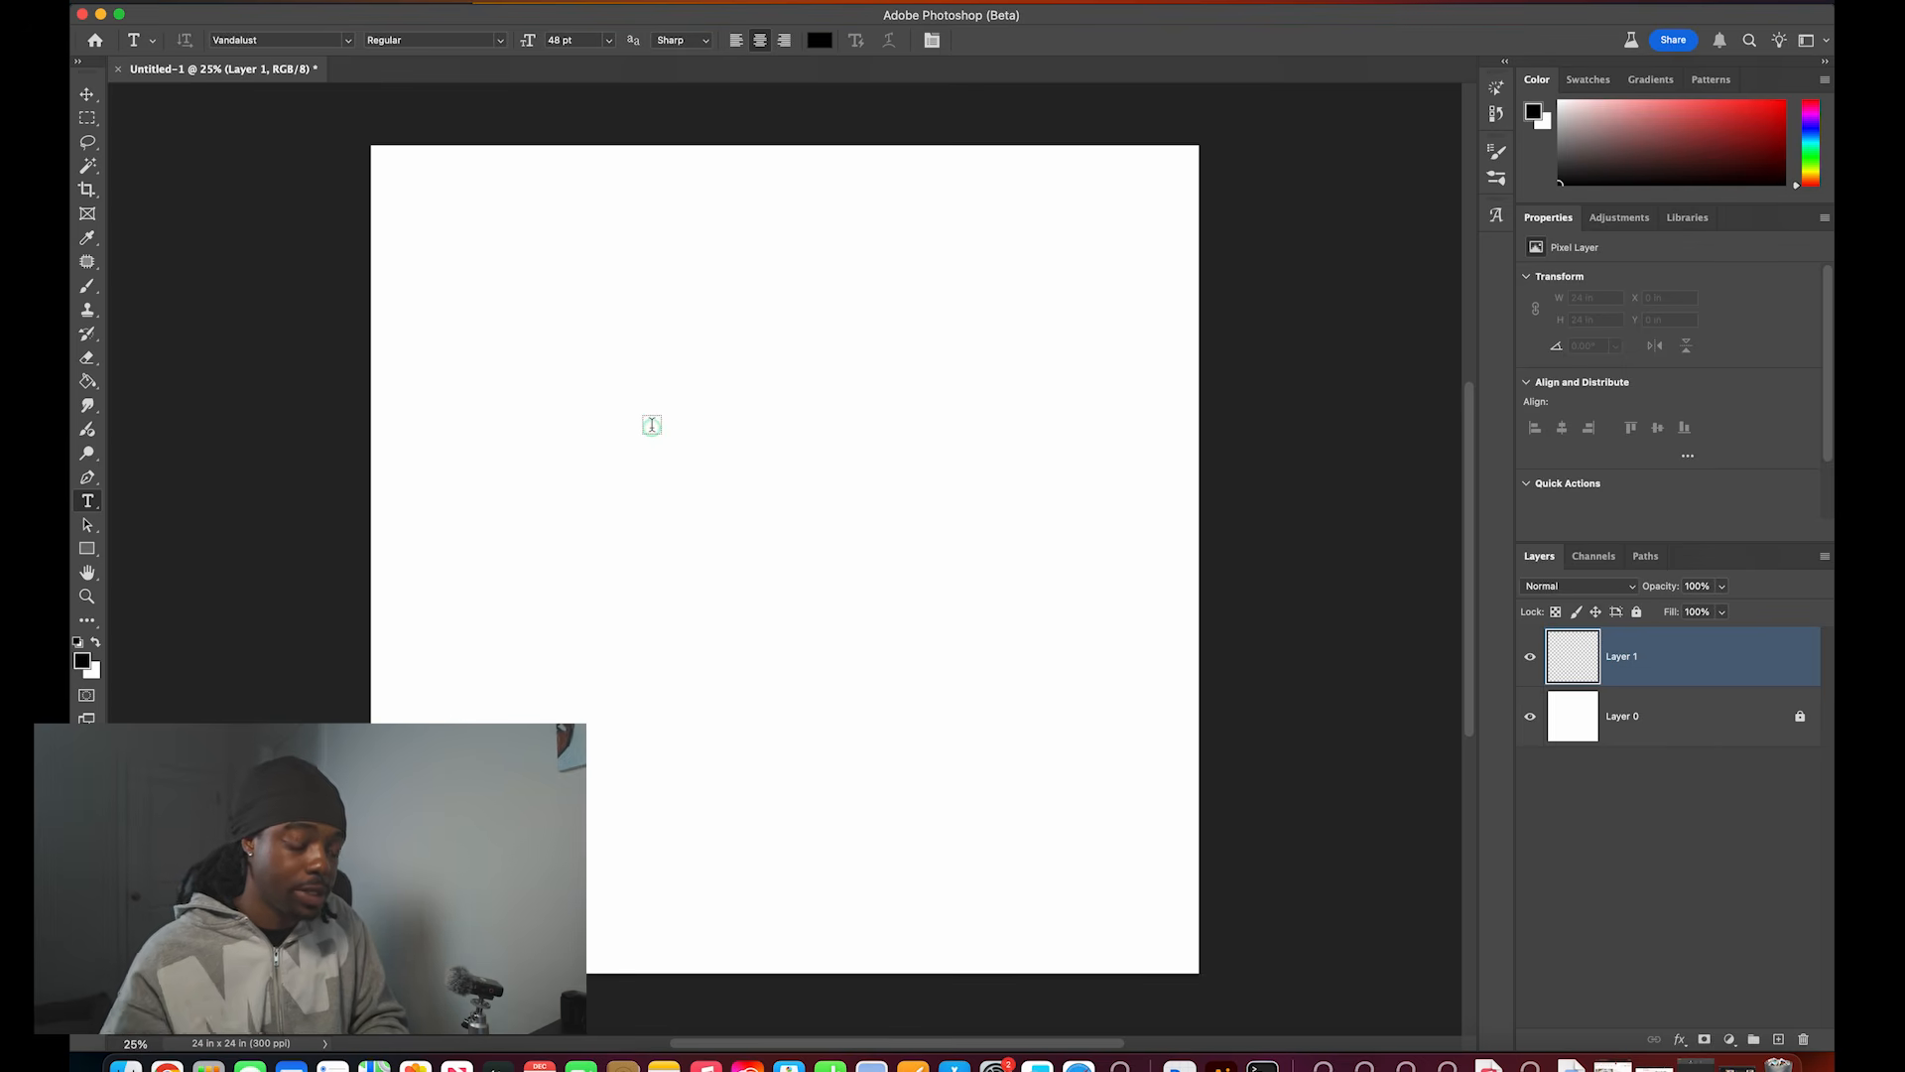
Step: Add the letter C as text in the Vandalust font and enlarge it to about 978 pt
click(719, 368)
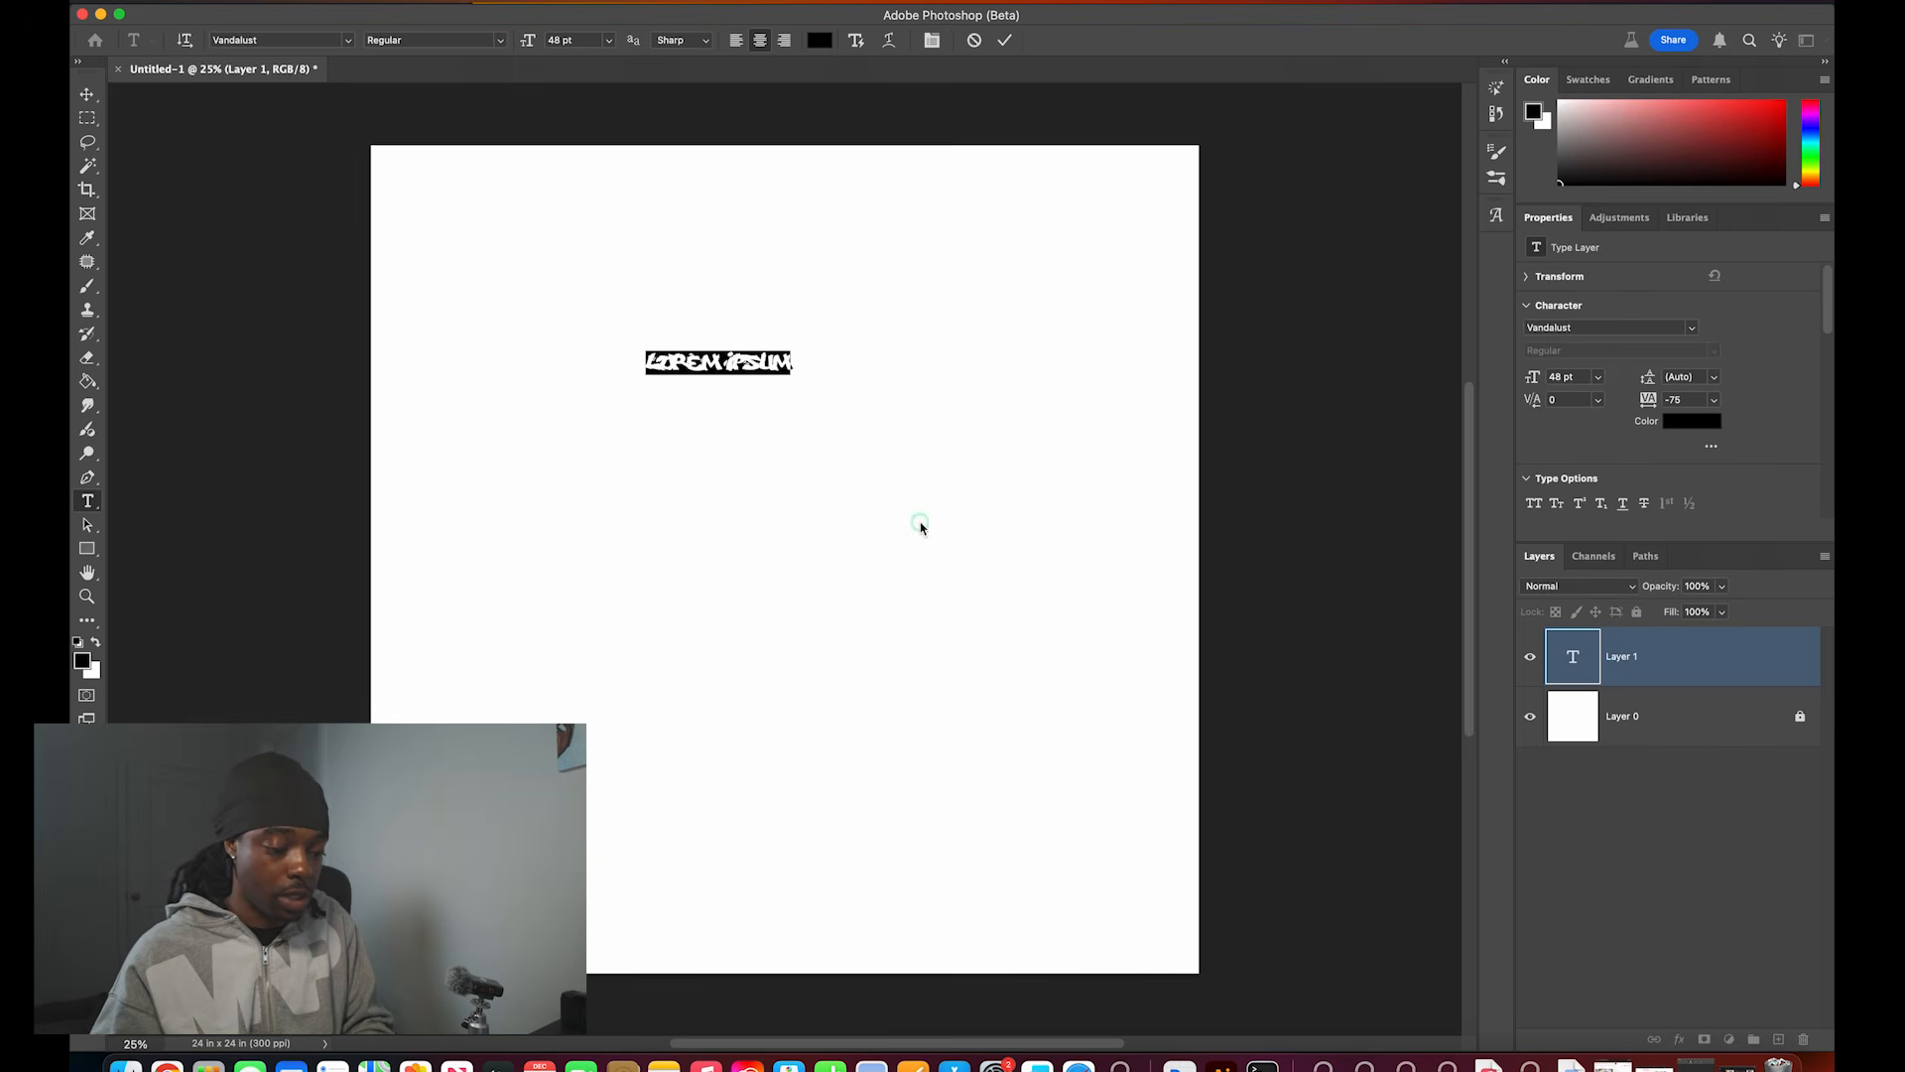
text(c)
key(super+Return)
key(super+t)
drag(736, 359, 1025, 358)
key(Return)
Step: Move the letter C to the middle of the canvas and scale it up to about 1351 pt
click(87, 93)
drag(843, 204, 761, 414)
key(super+t)
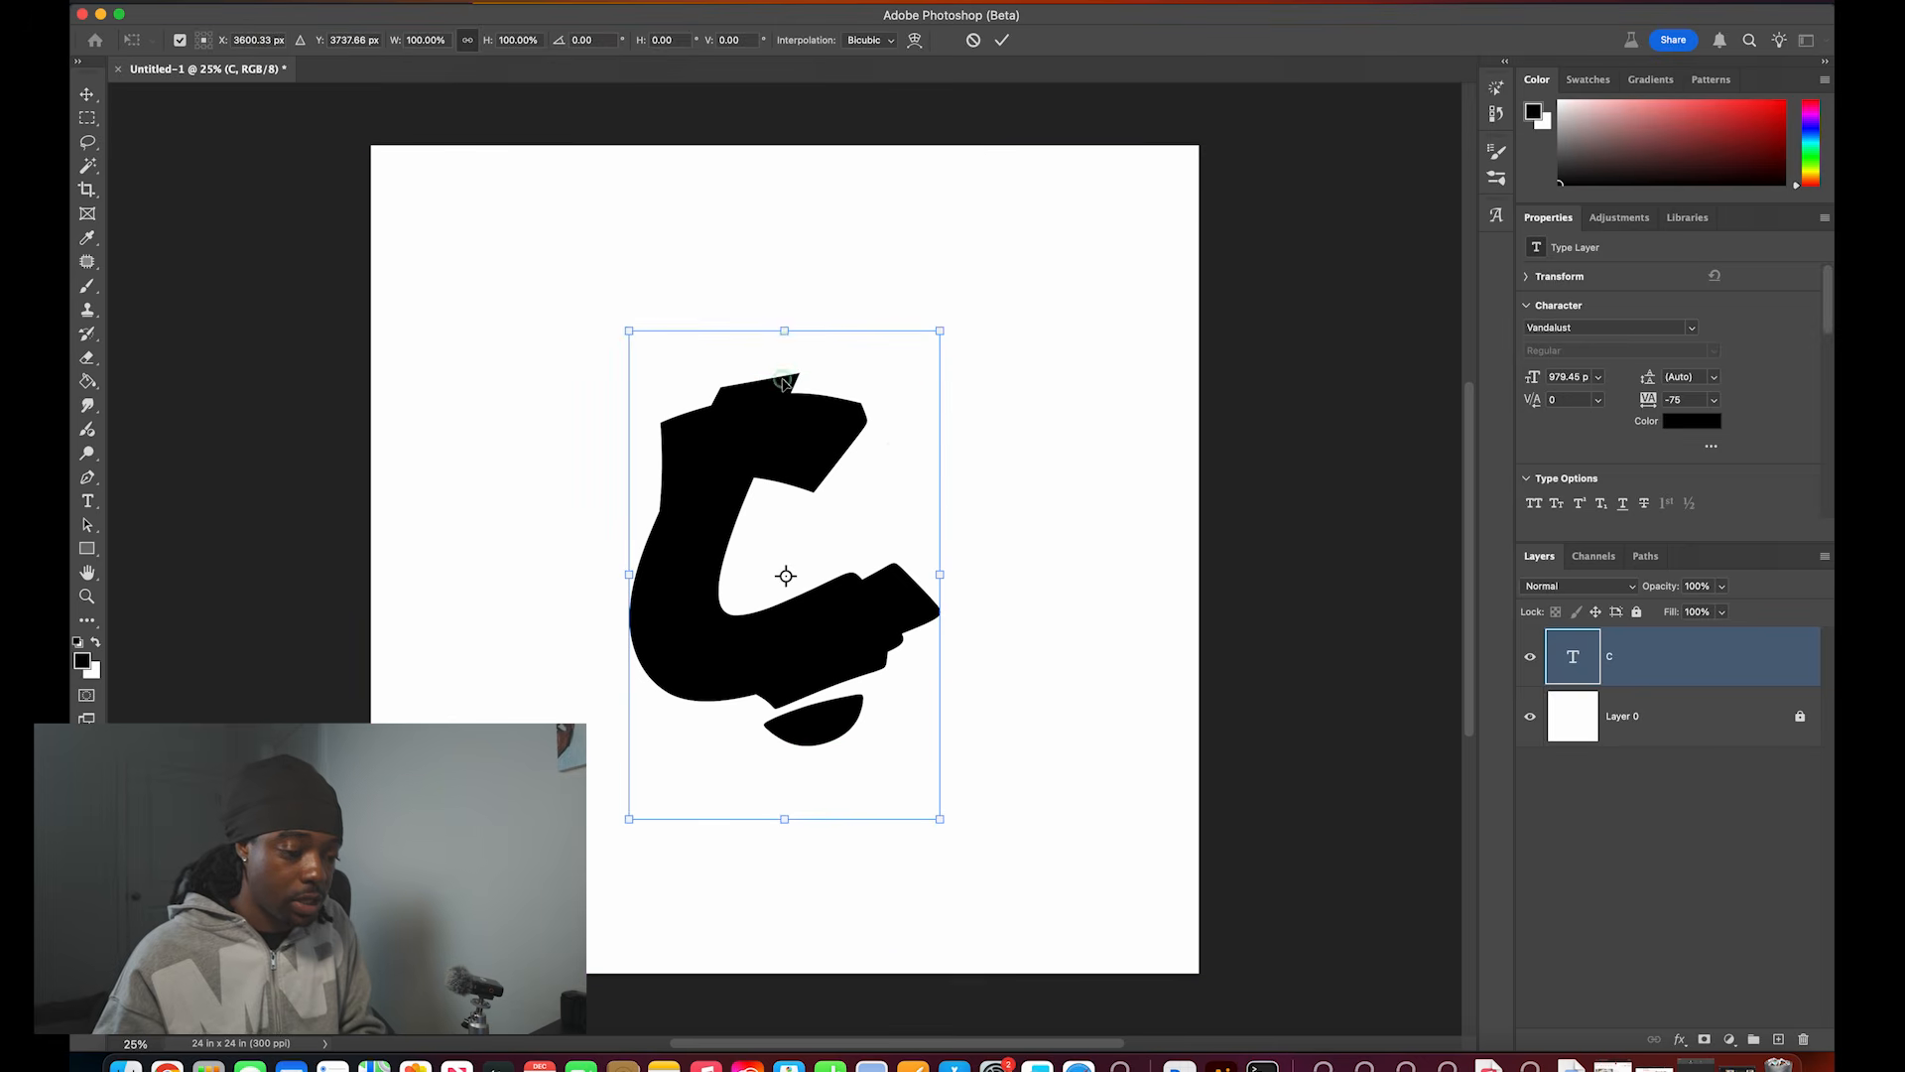
drag(785, 327, 785, 231)
key(Return)
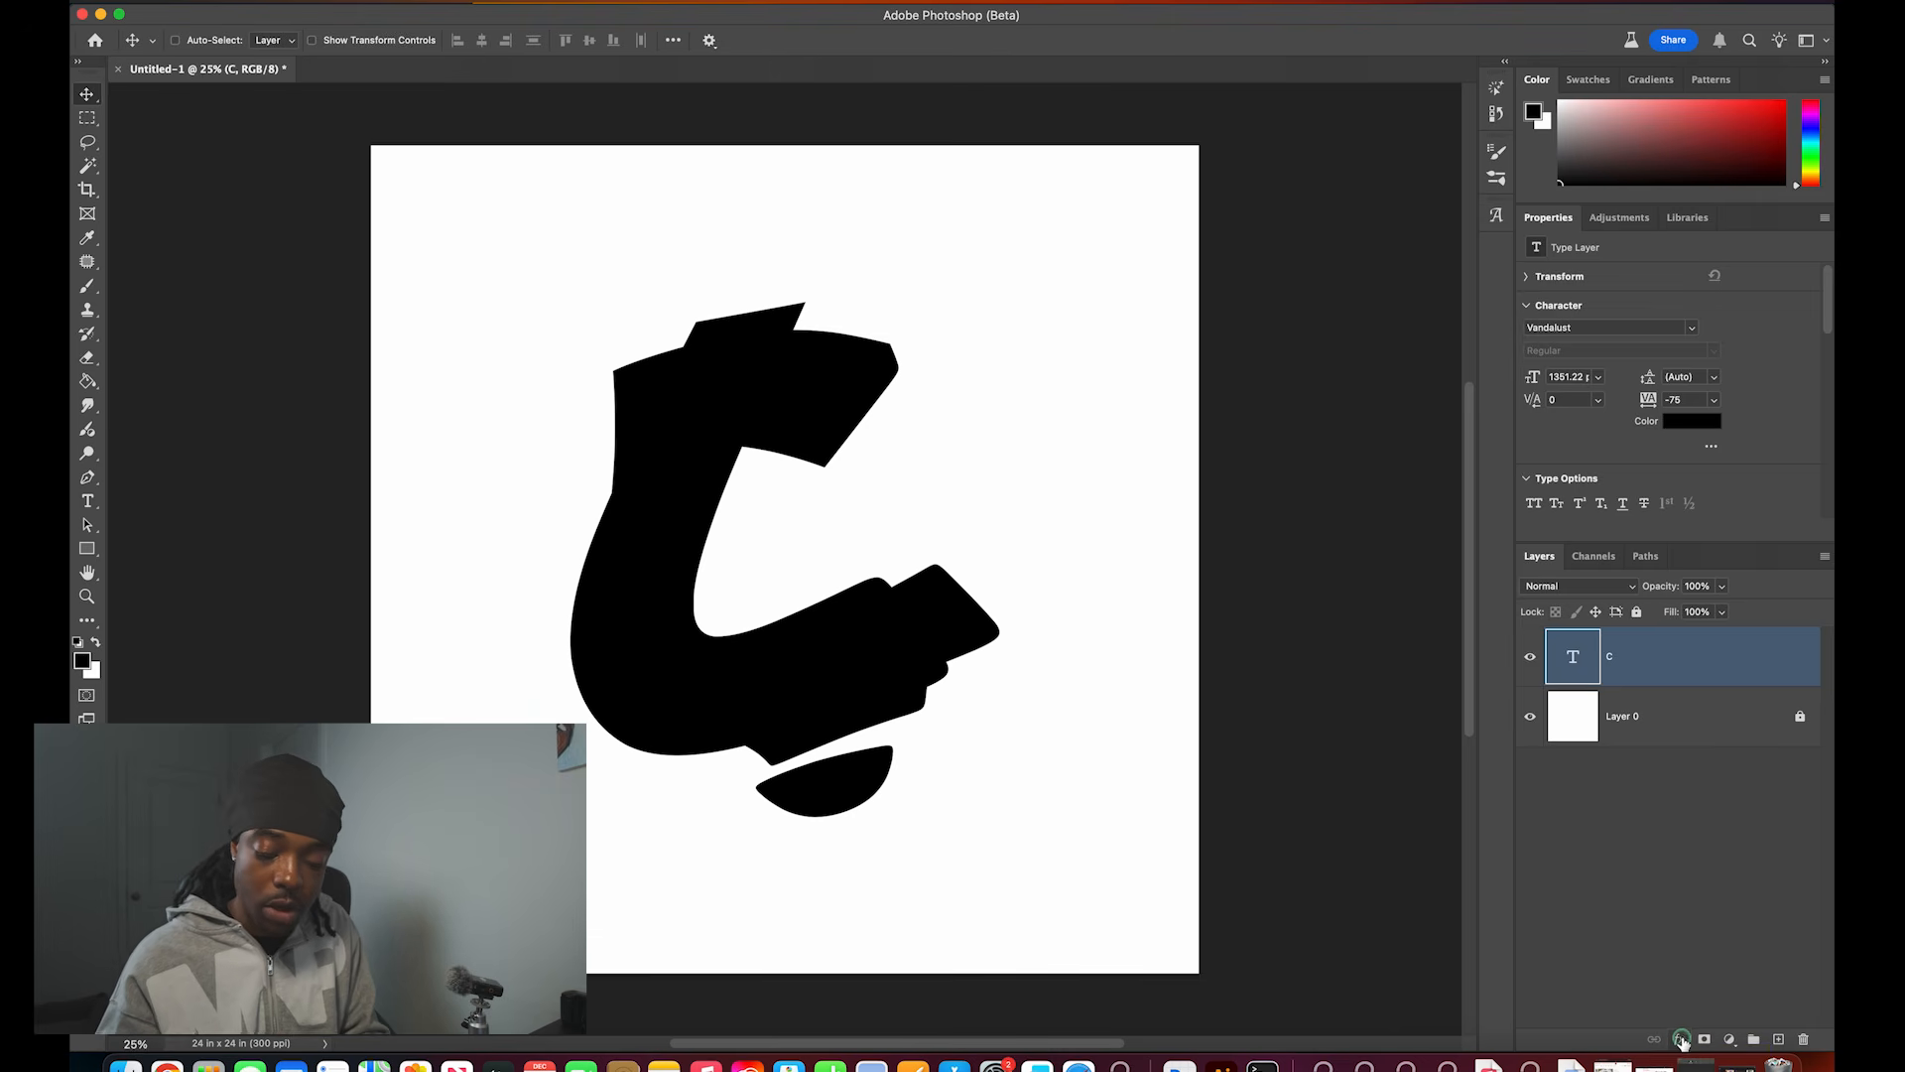
Step: Add a 70 px outside Stroke in red (ff0000) to the C layer
click(1681, 1036)
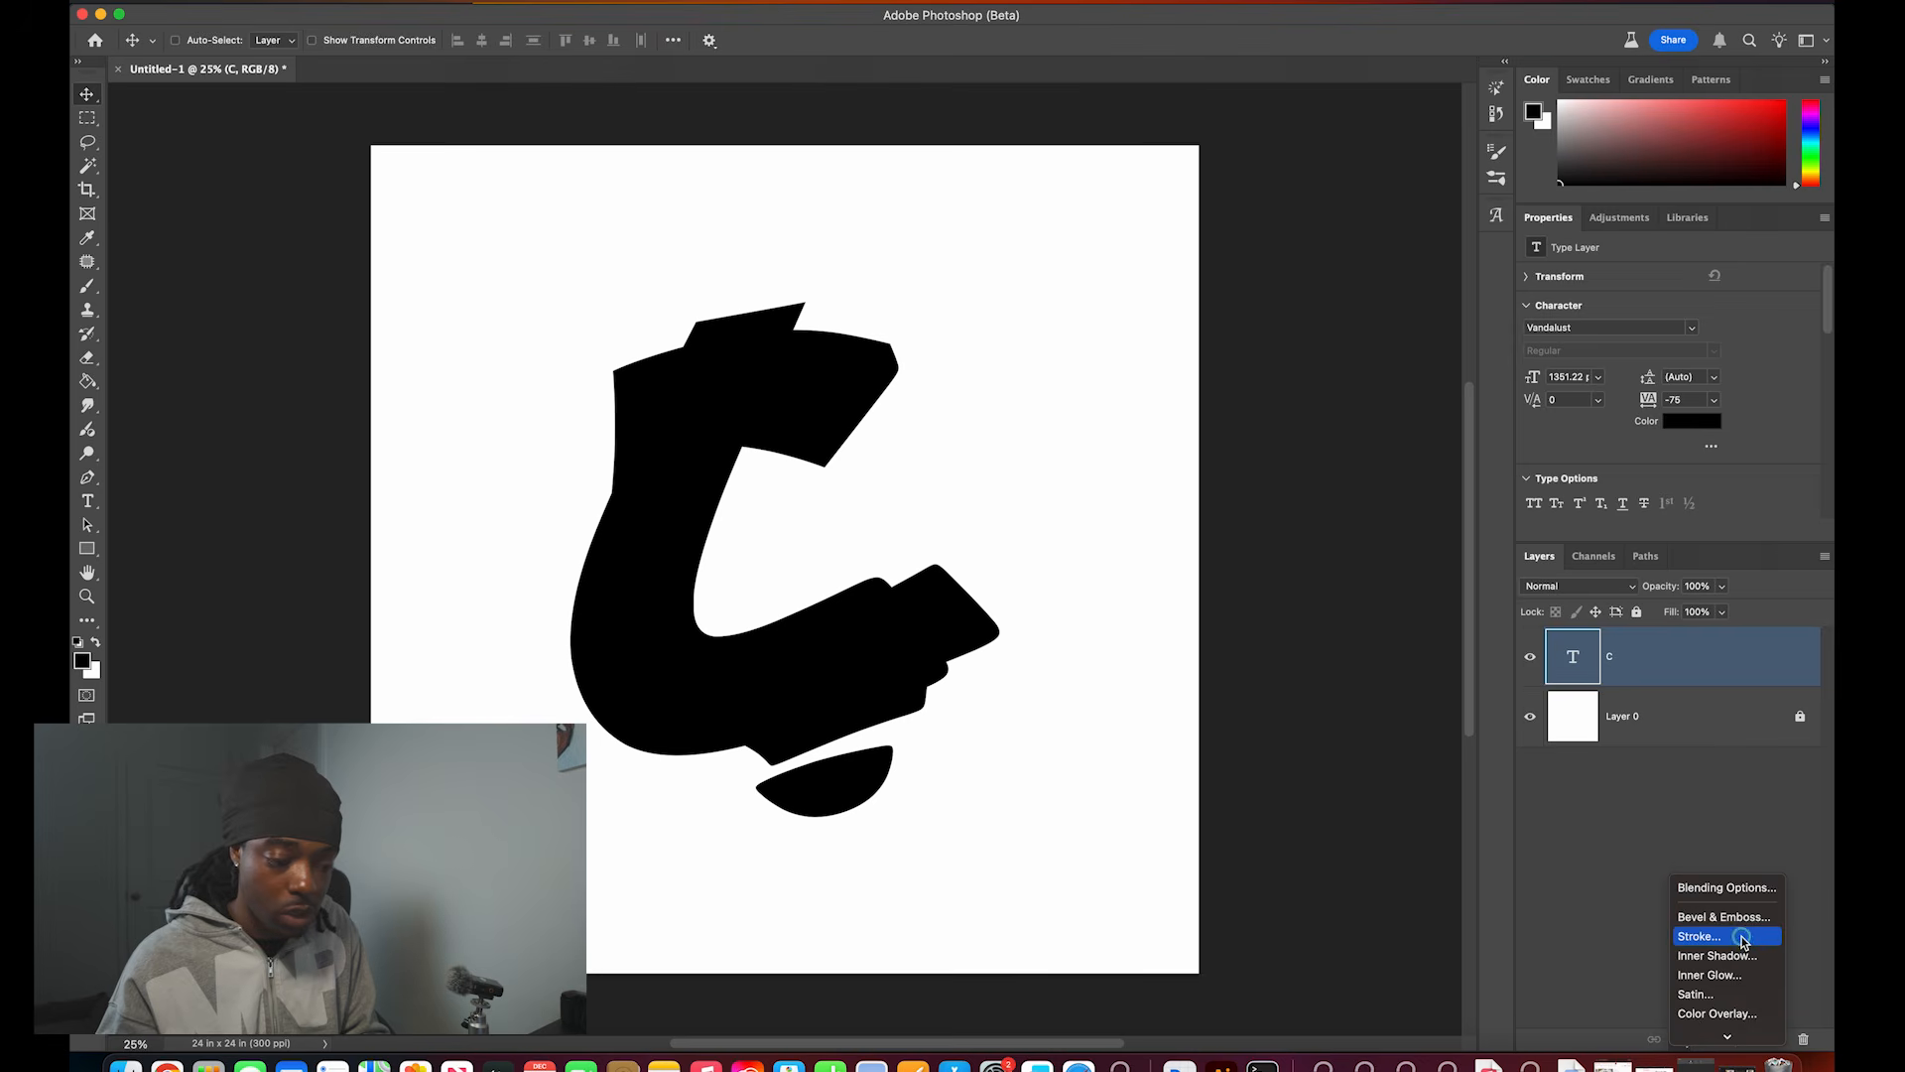
click(1744, 938)
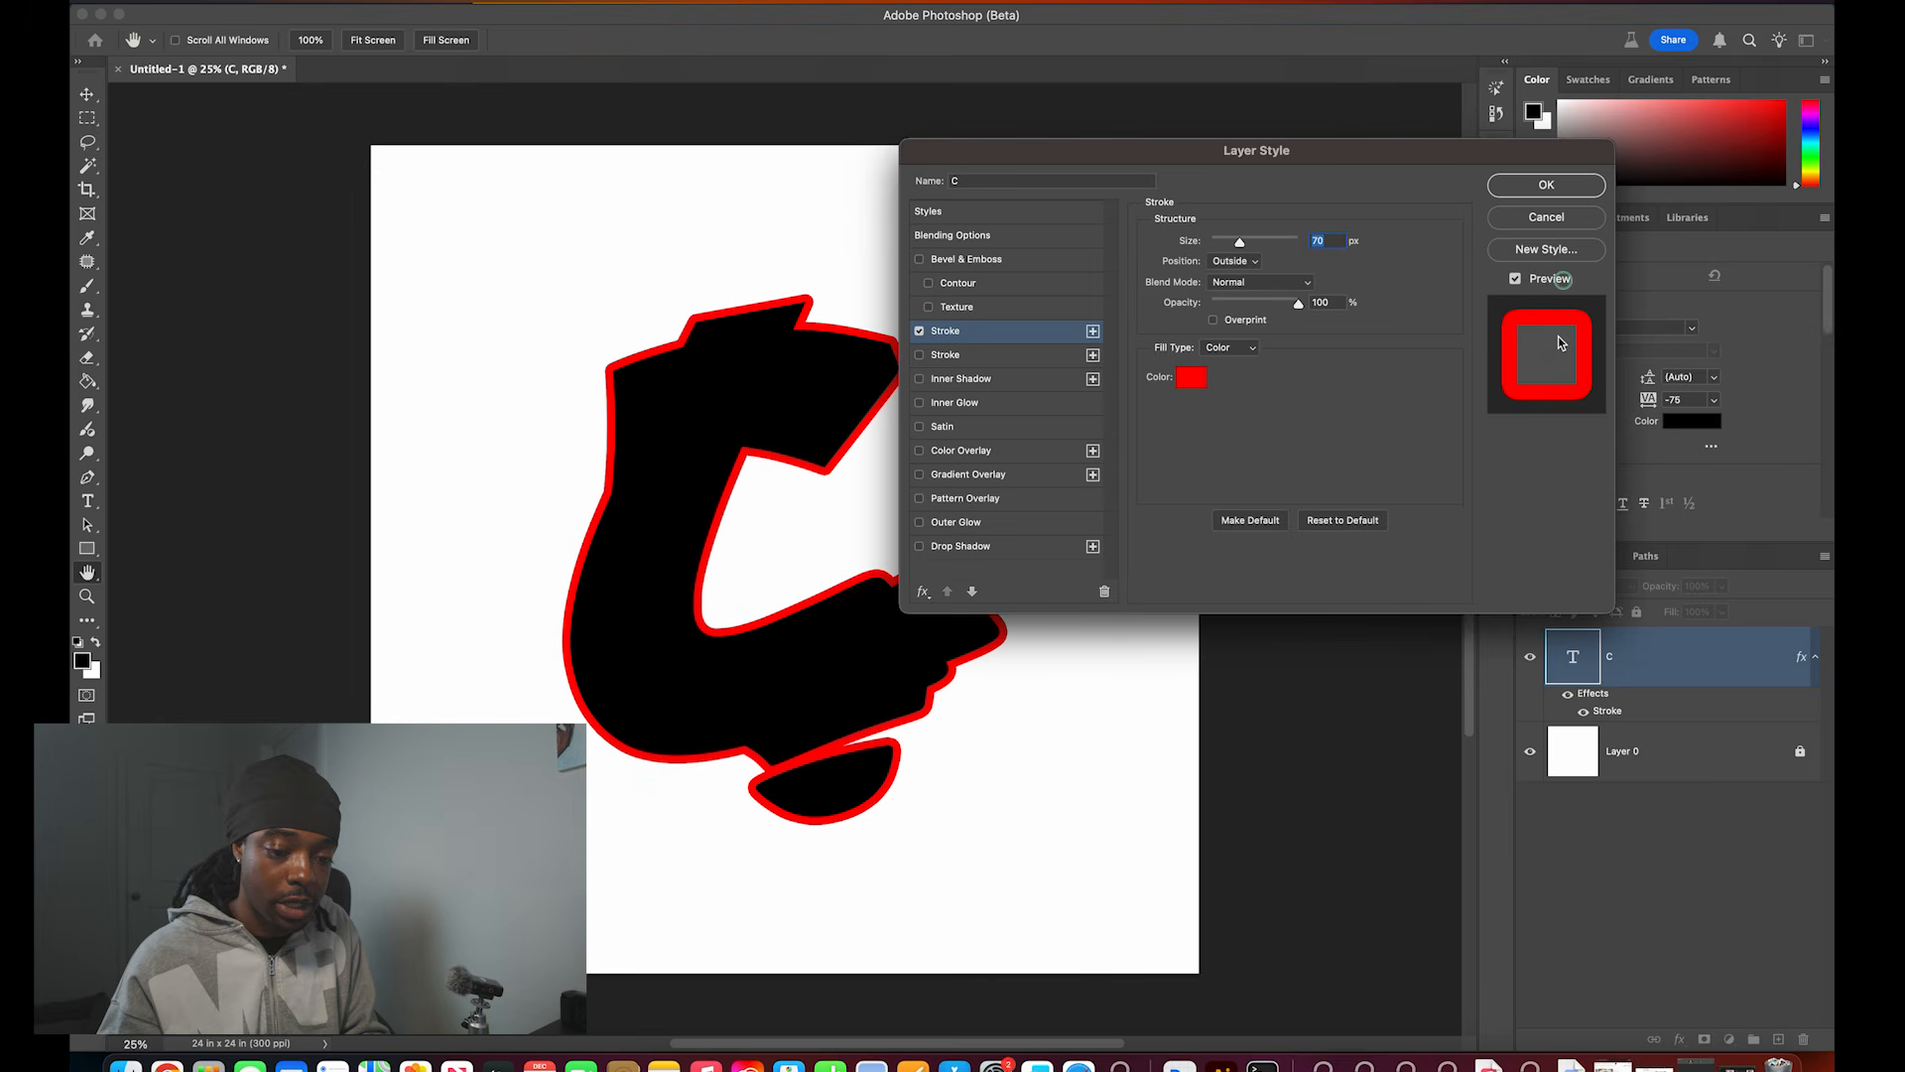
click(1191, 377)
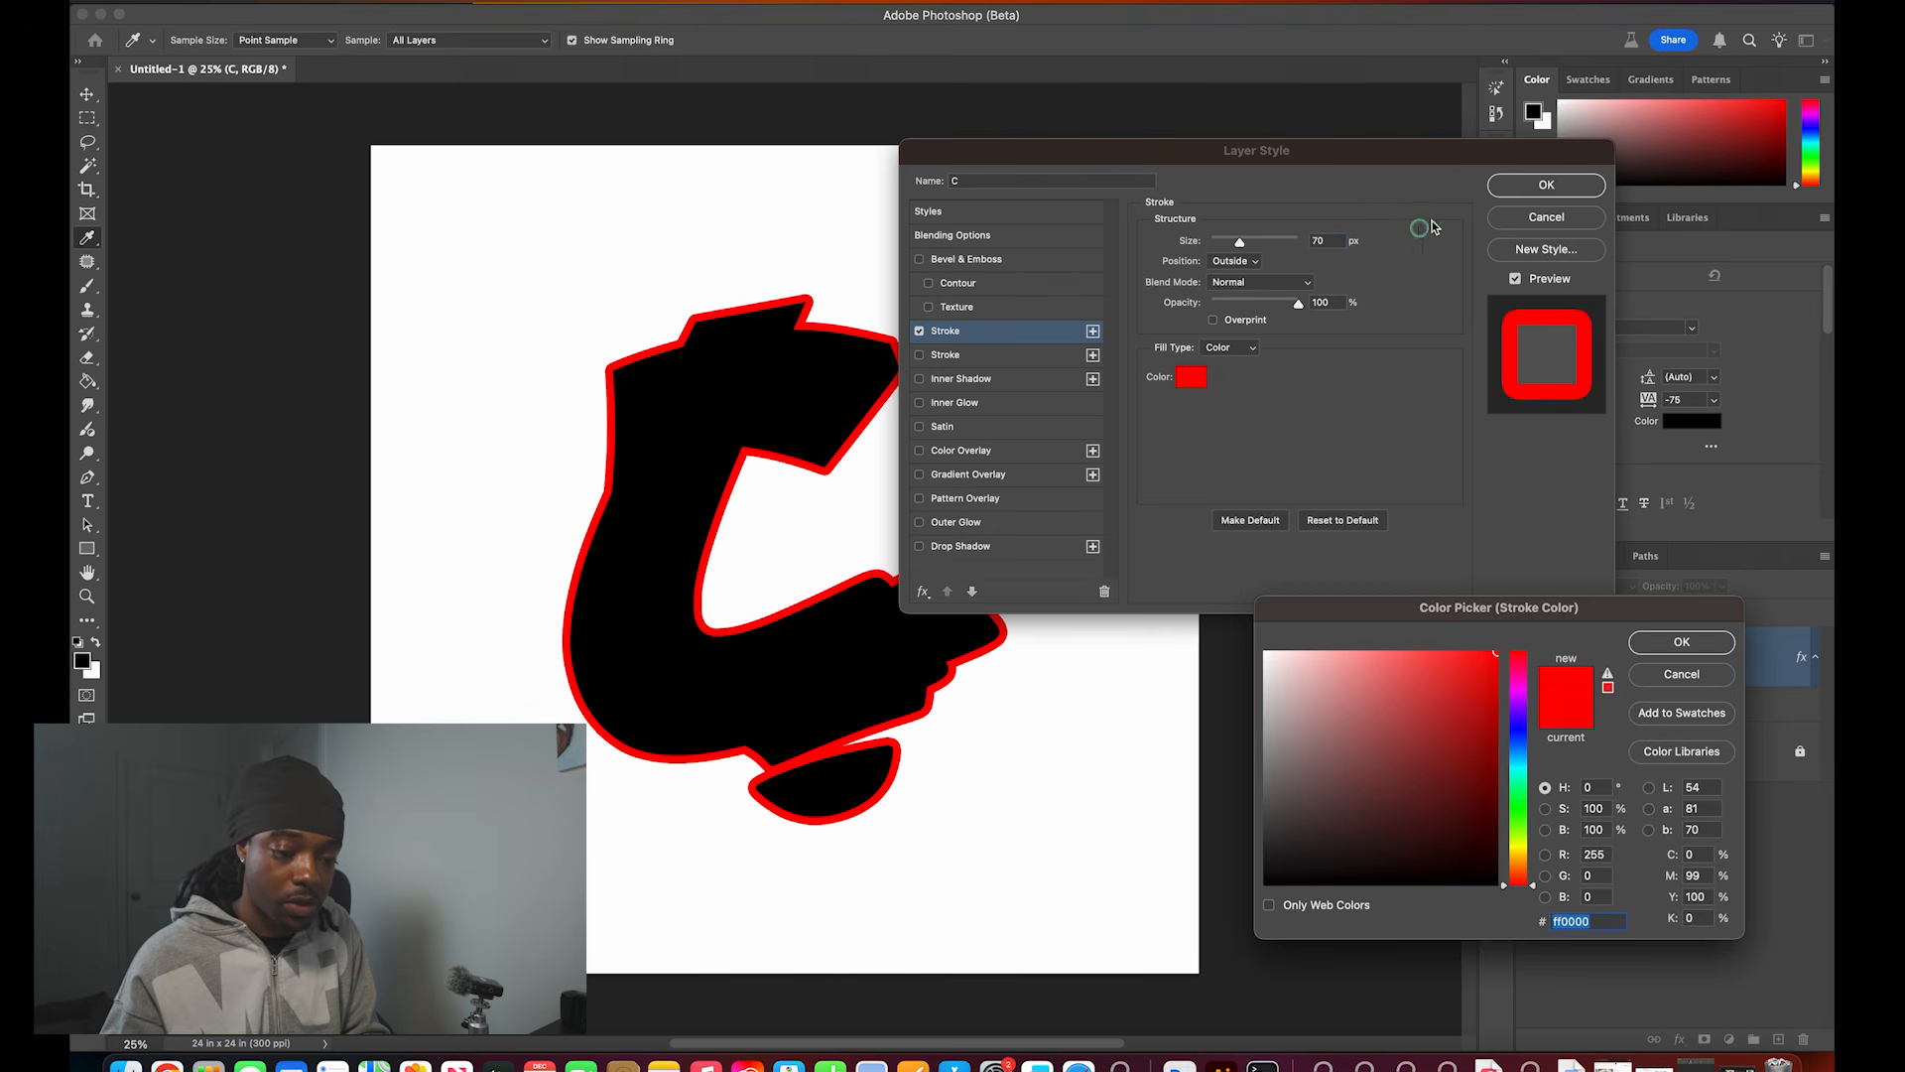
key(Return)
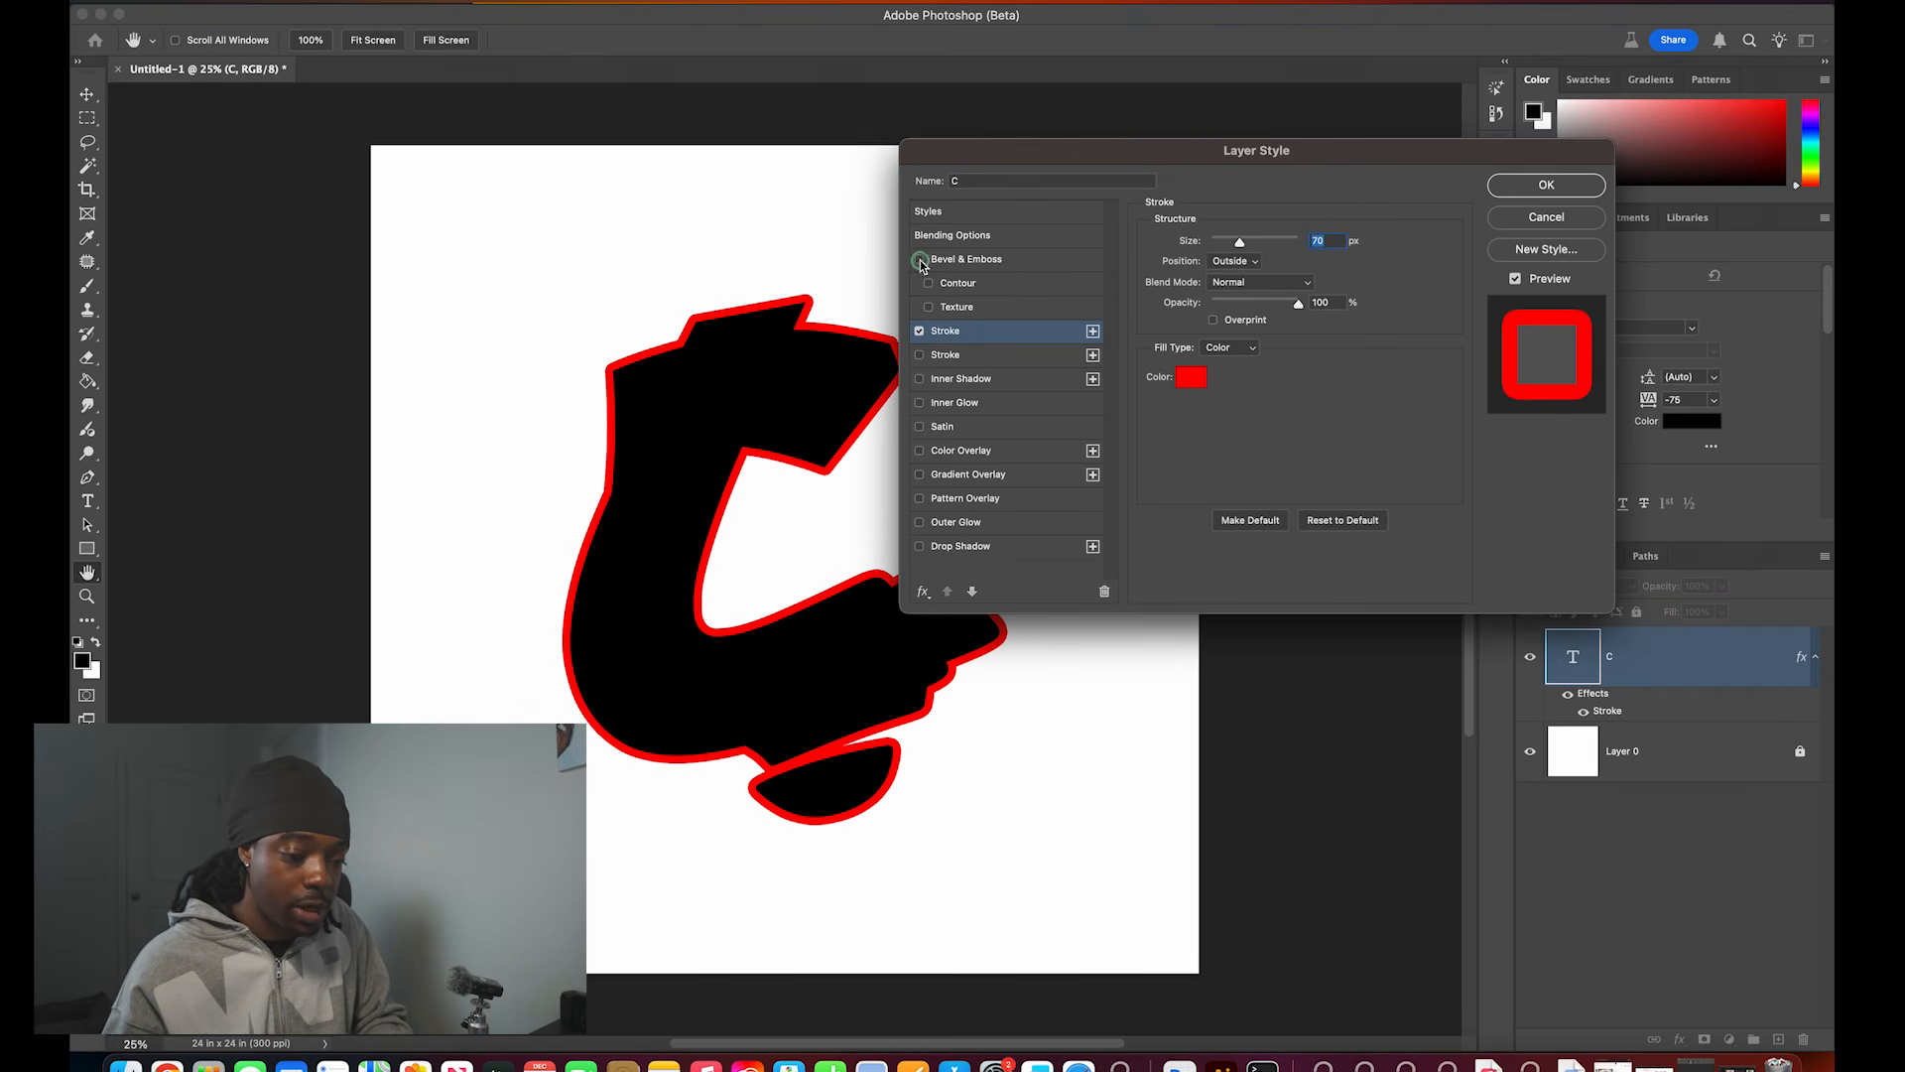
Step: Add a Bevel & Emboss effect to the C with Outer Bevel style and Chisel Hard technique, and check its gloss contour choices
click(920, 261)
drag(958, 260, 1184, 260)
click(1191, 258)
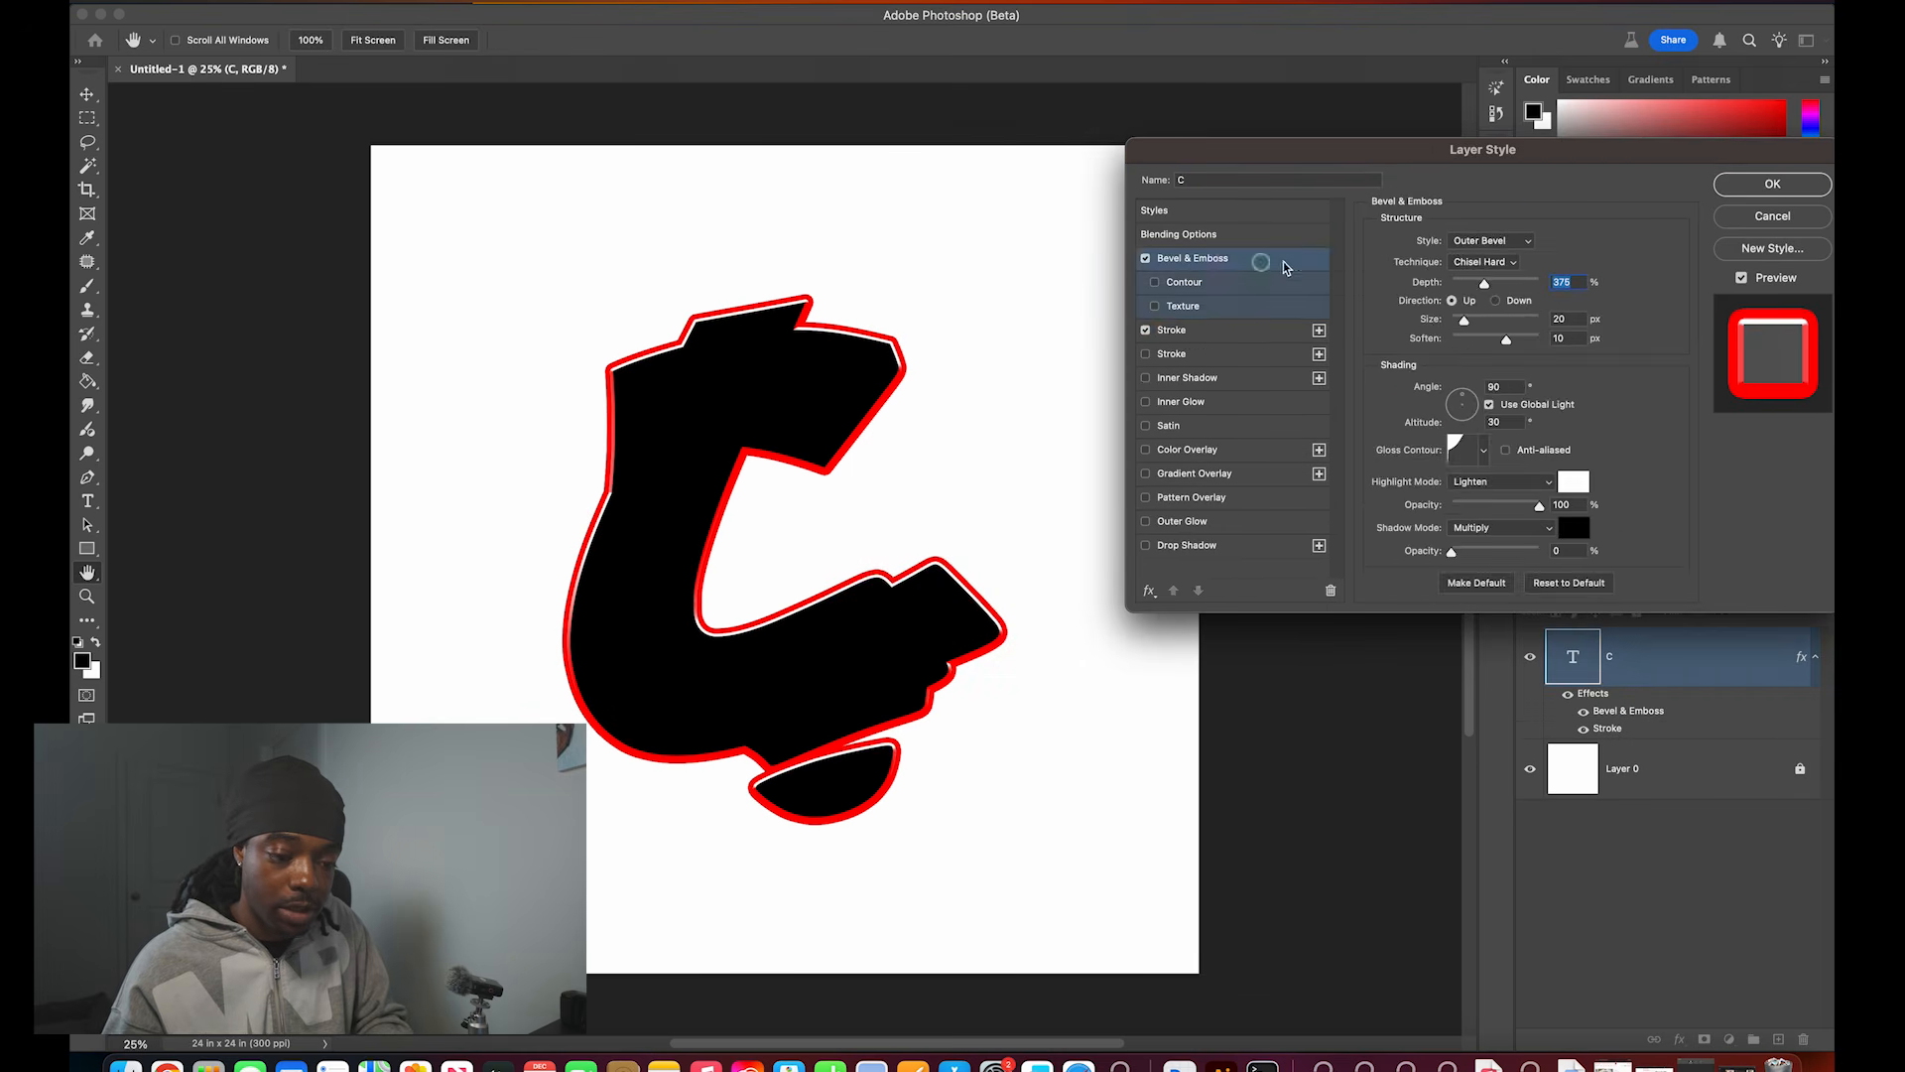
drag(1388, 168, 1202, 116)
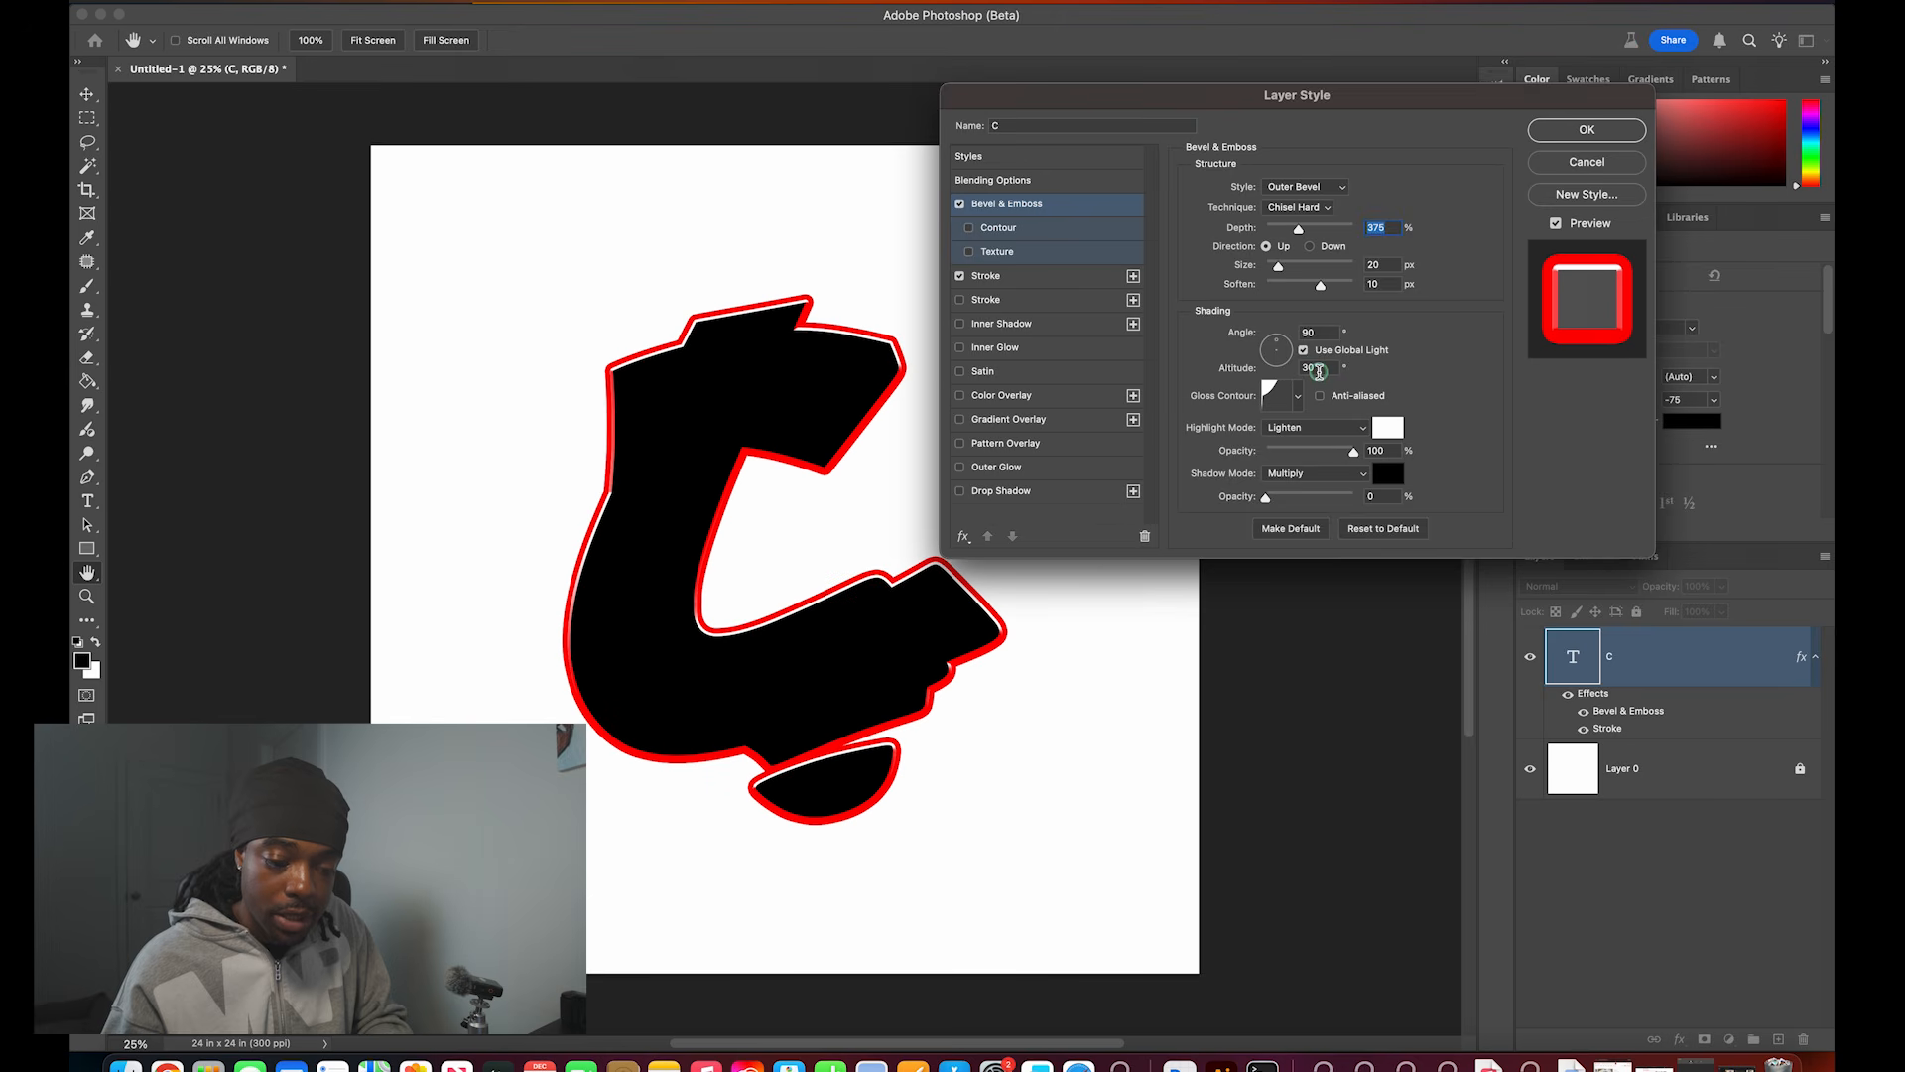
click(1298, 405)
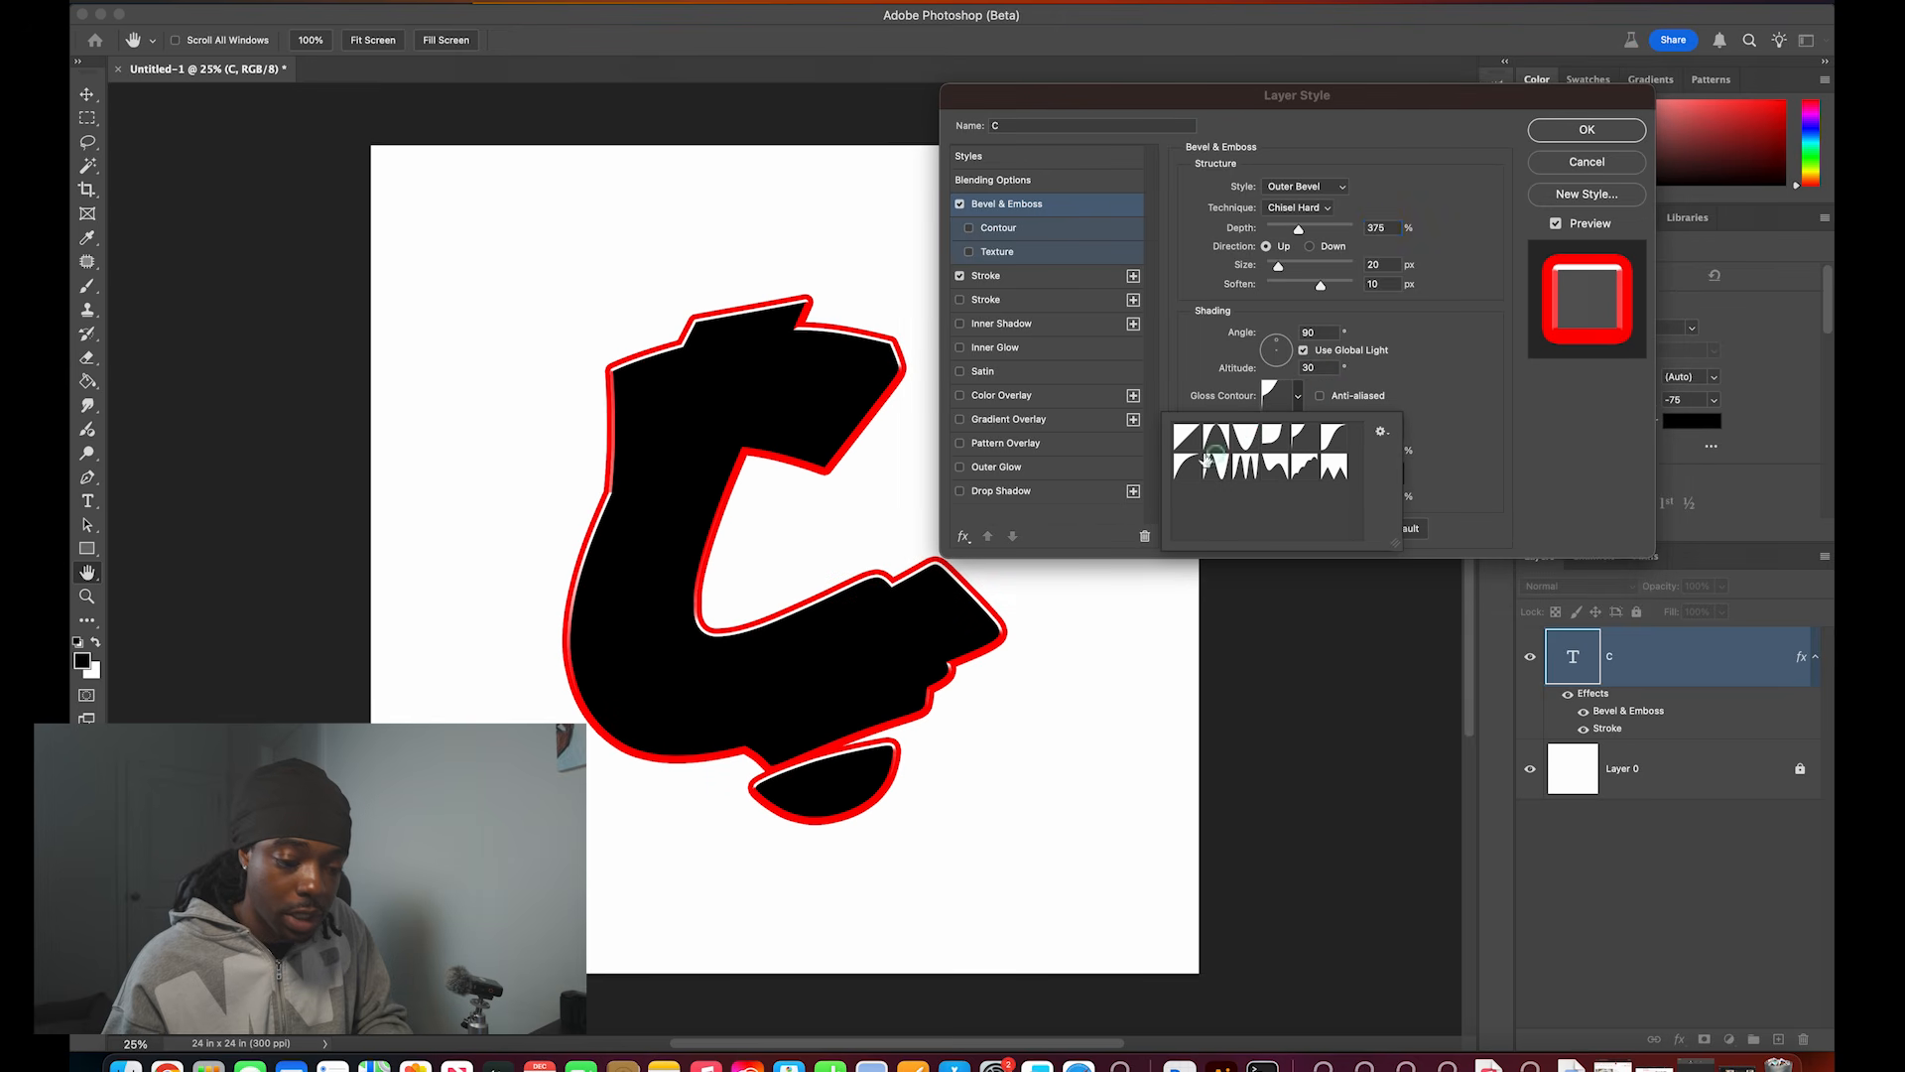
click(1401, 390)
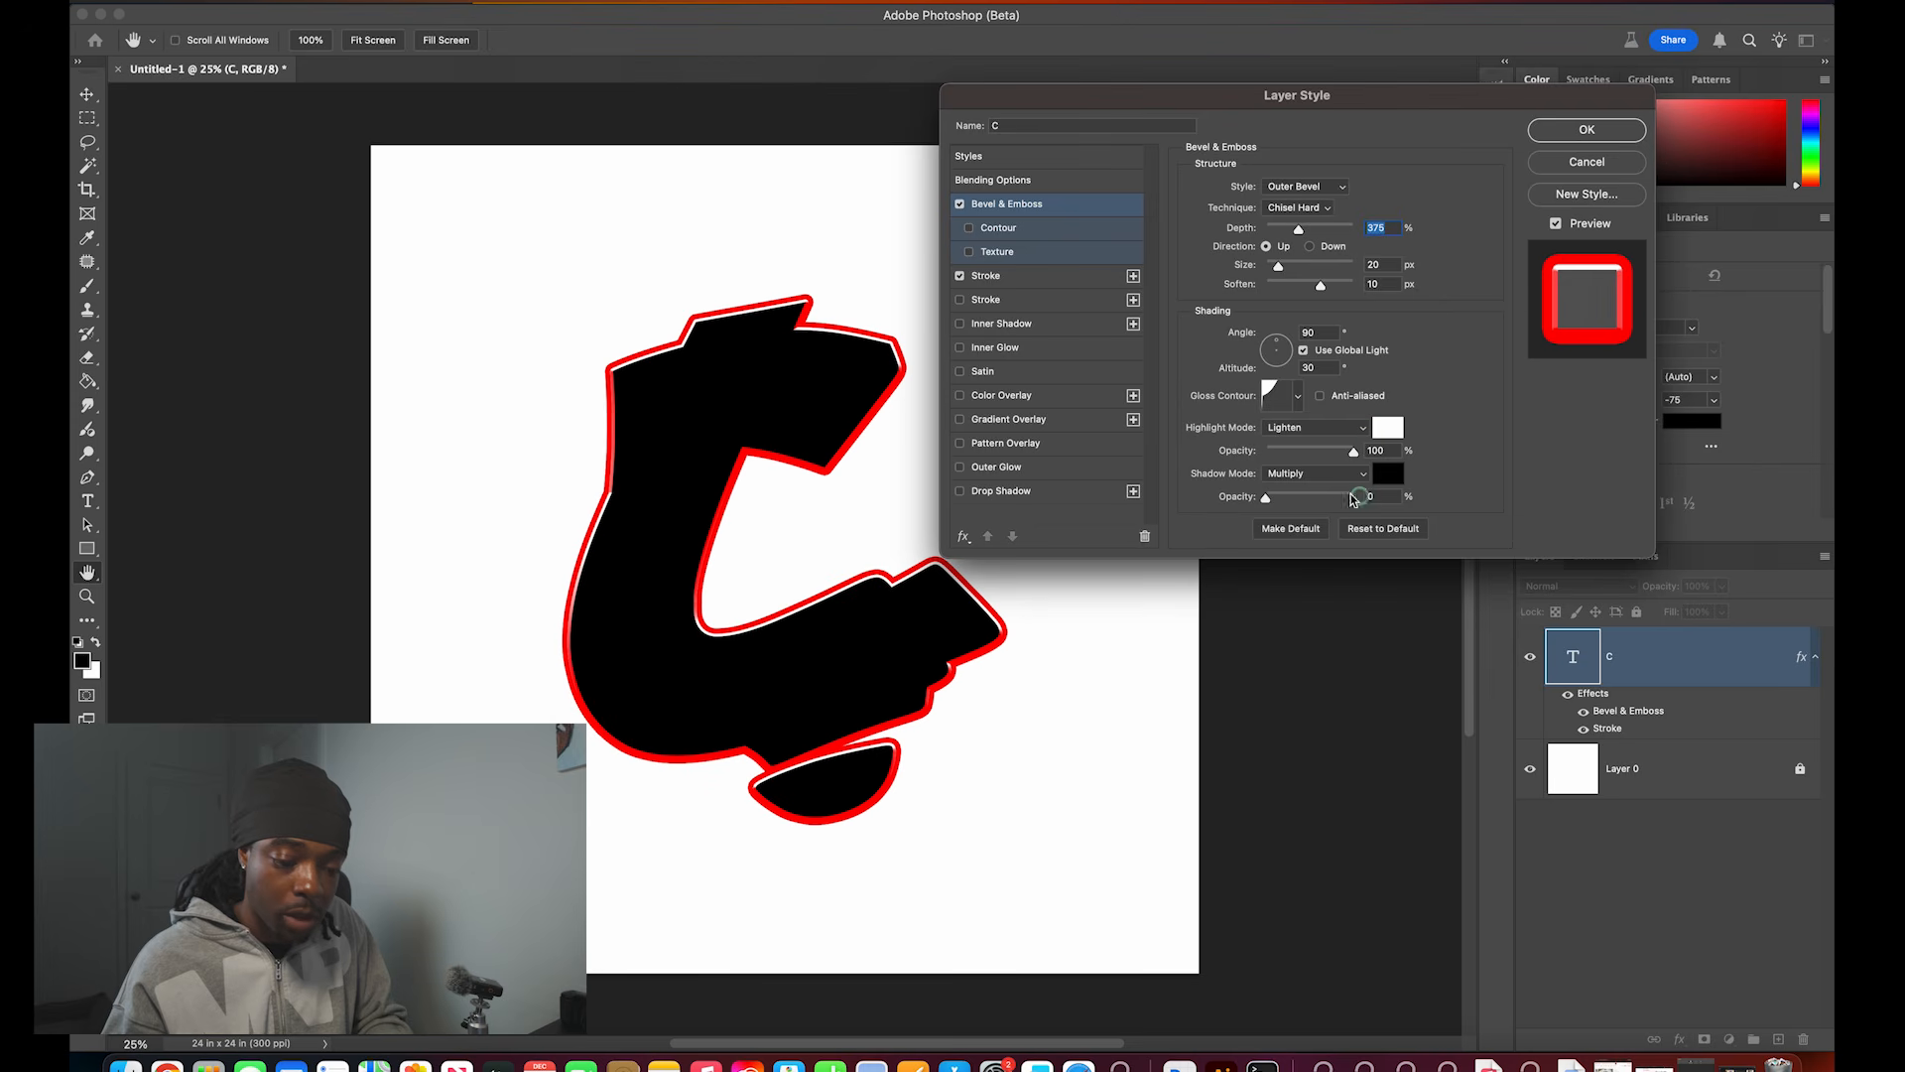
Step: Add a linear Gradient Overlay to the C, running from red through orange to cream at 90° and 50% scale
click(991, 276)
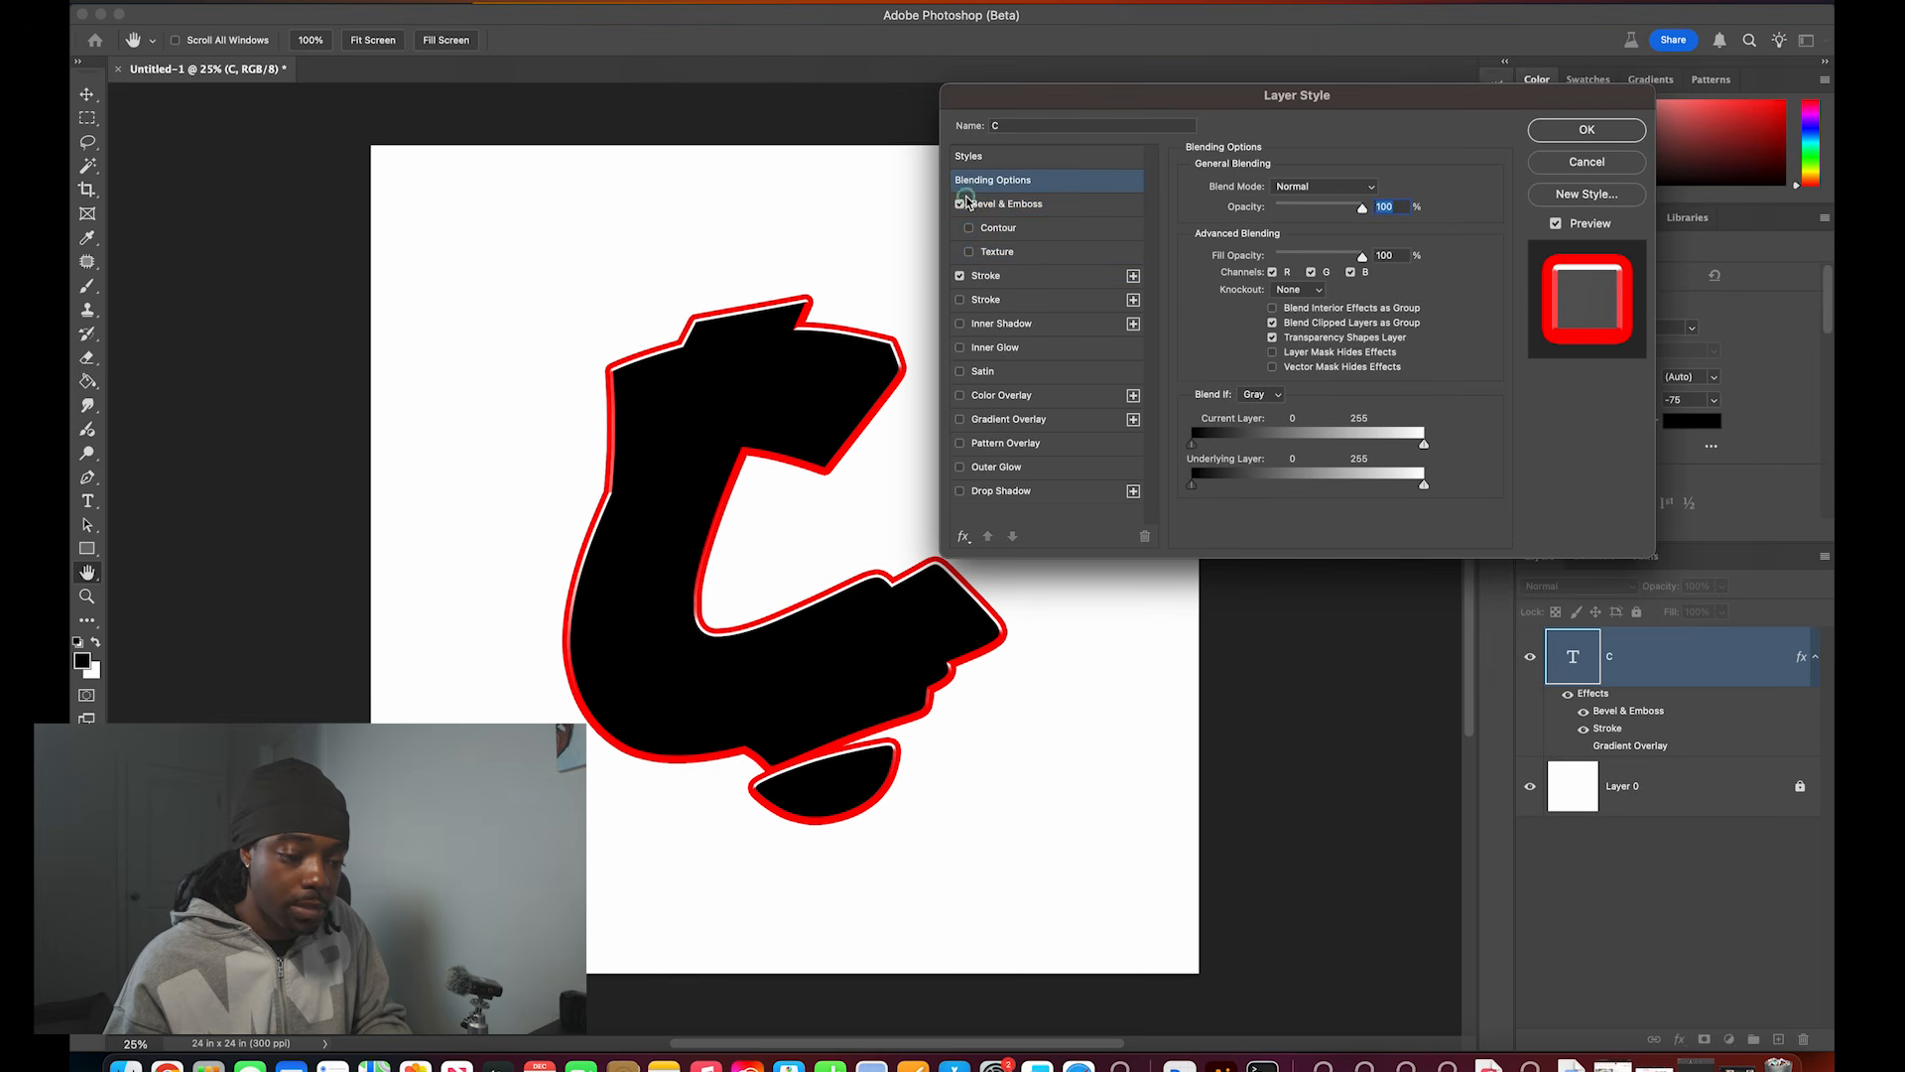
click(959, 420)
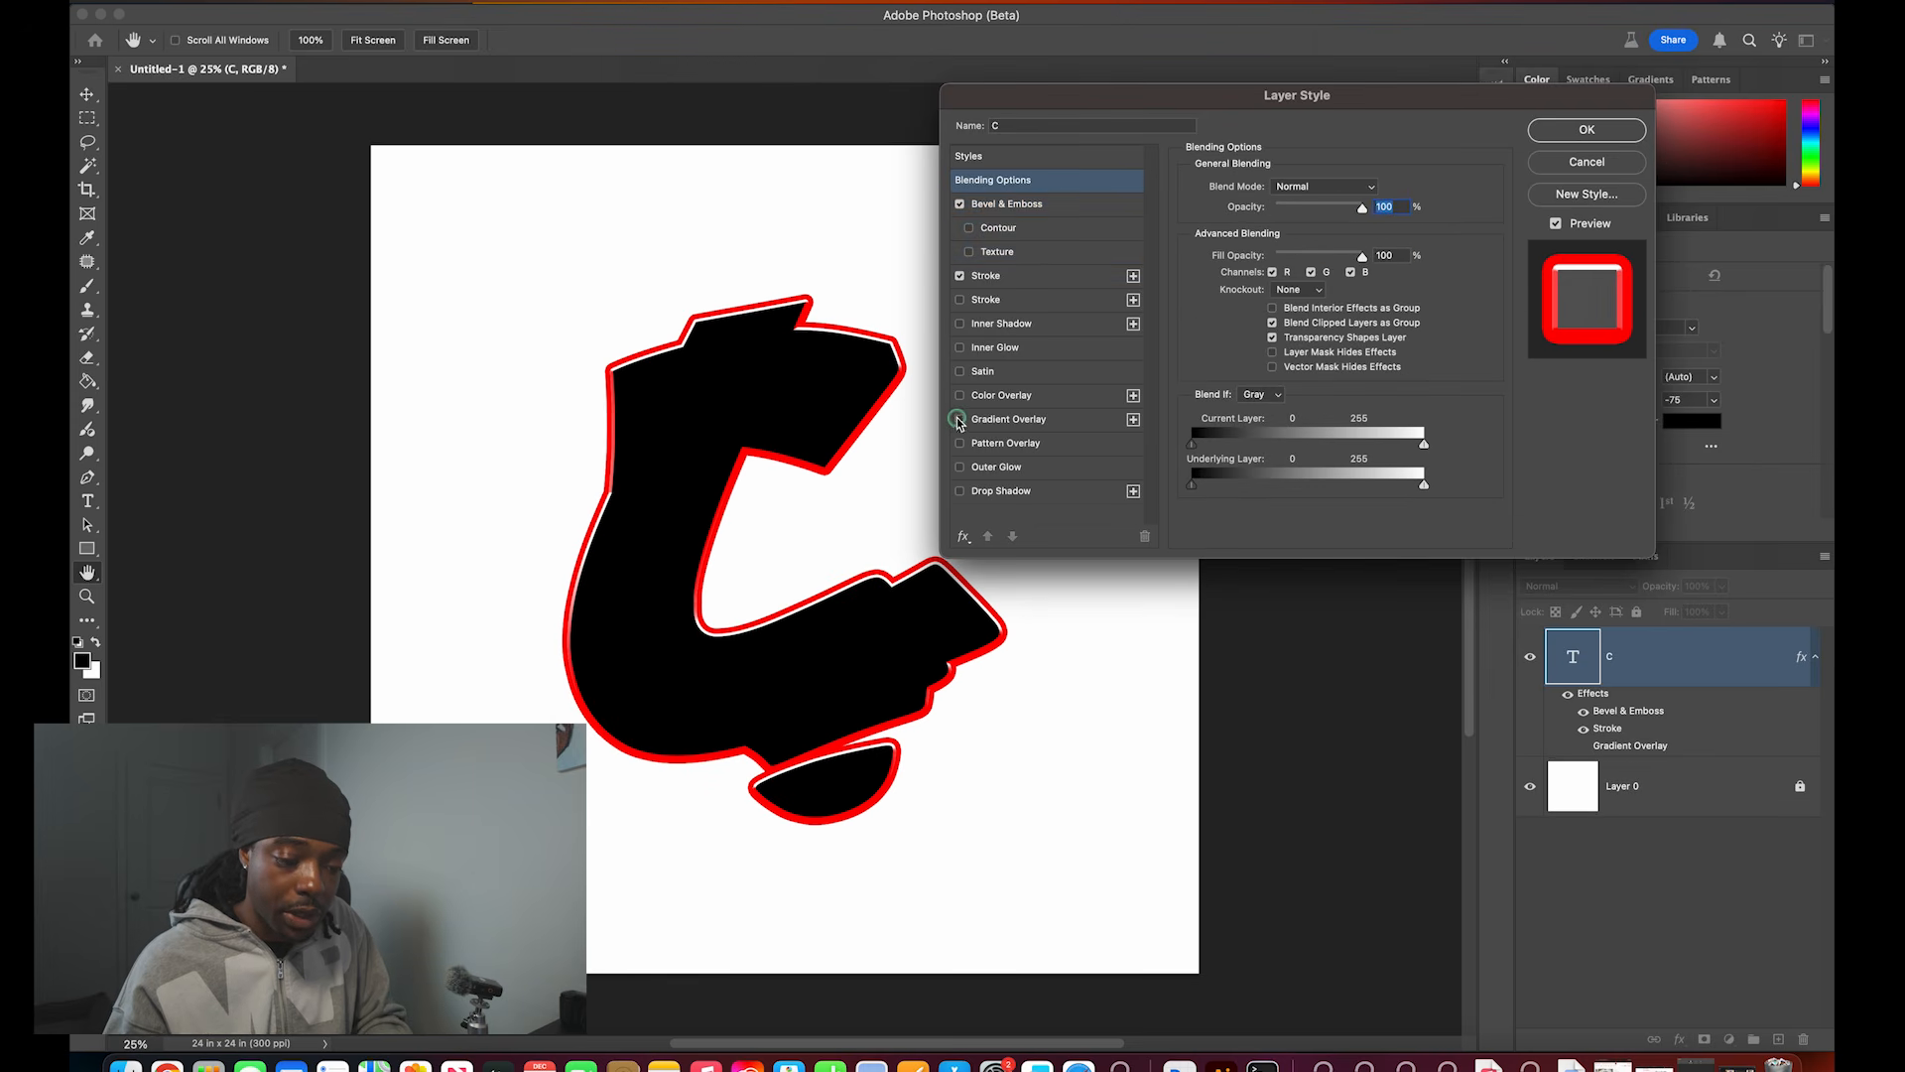
click(1012, 418)
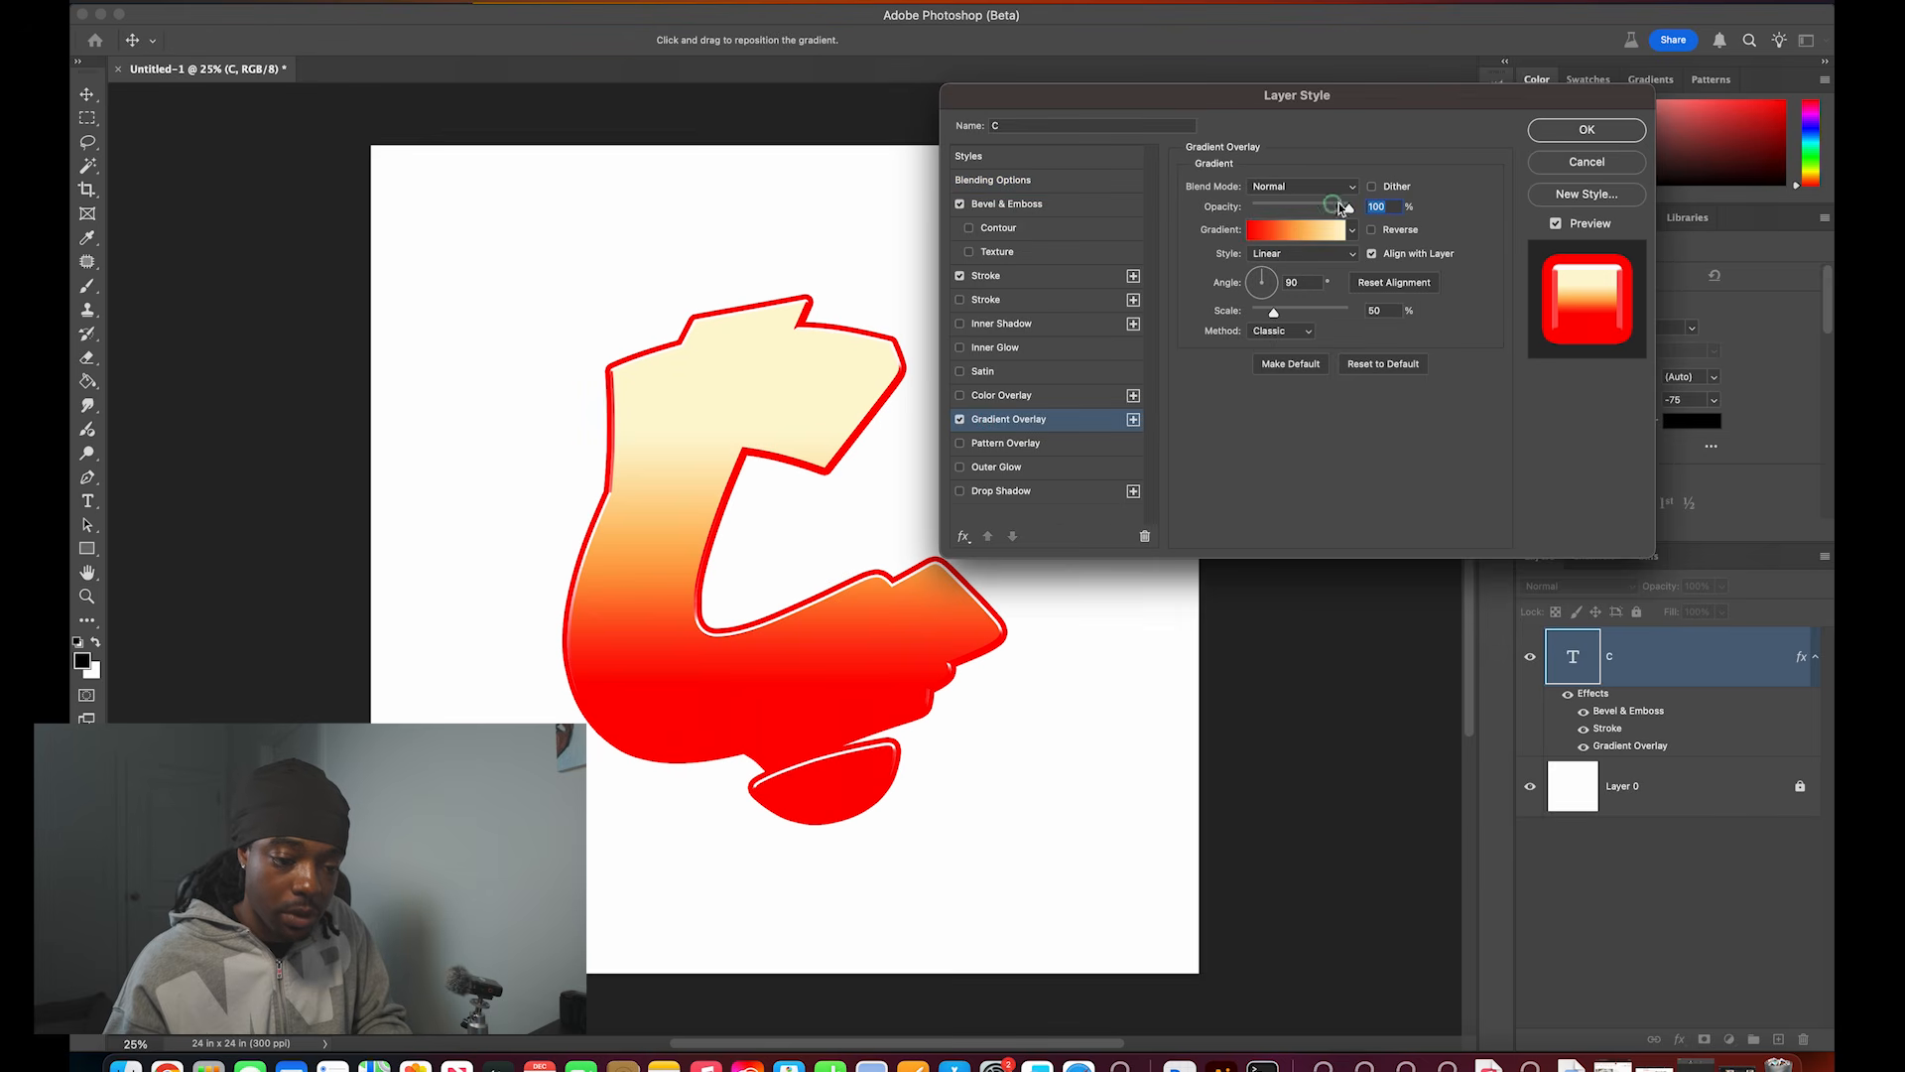
Step: Try other reds on the overlay gradient's first color stop and return it to pure red (ff0000)
click(1335, 230)
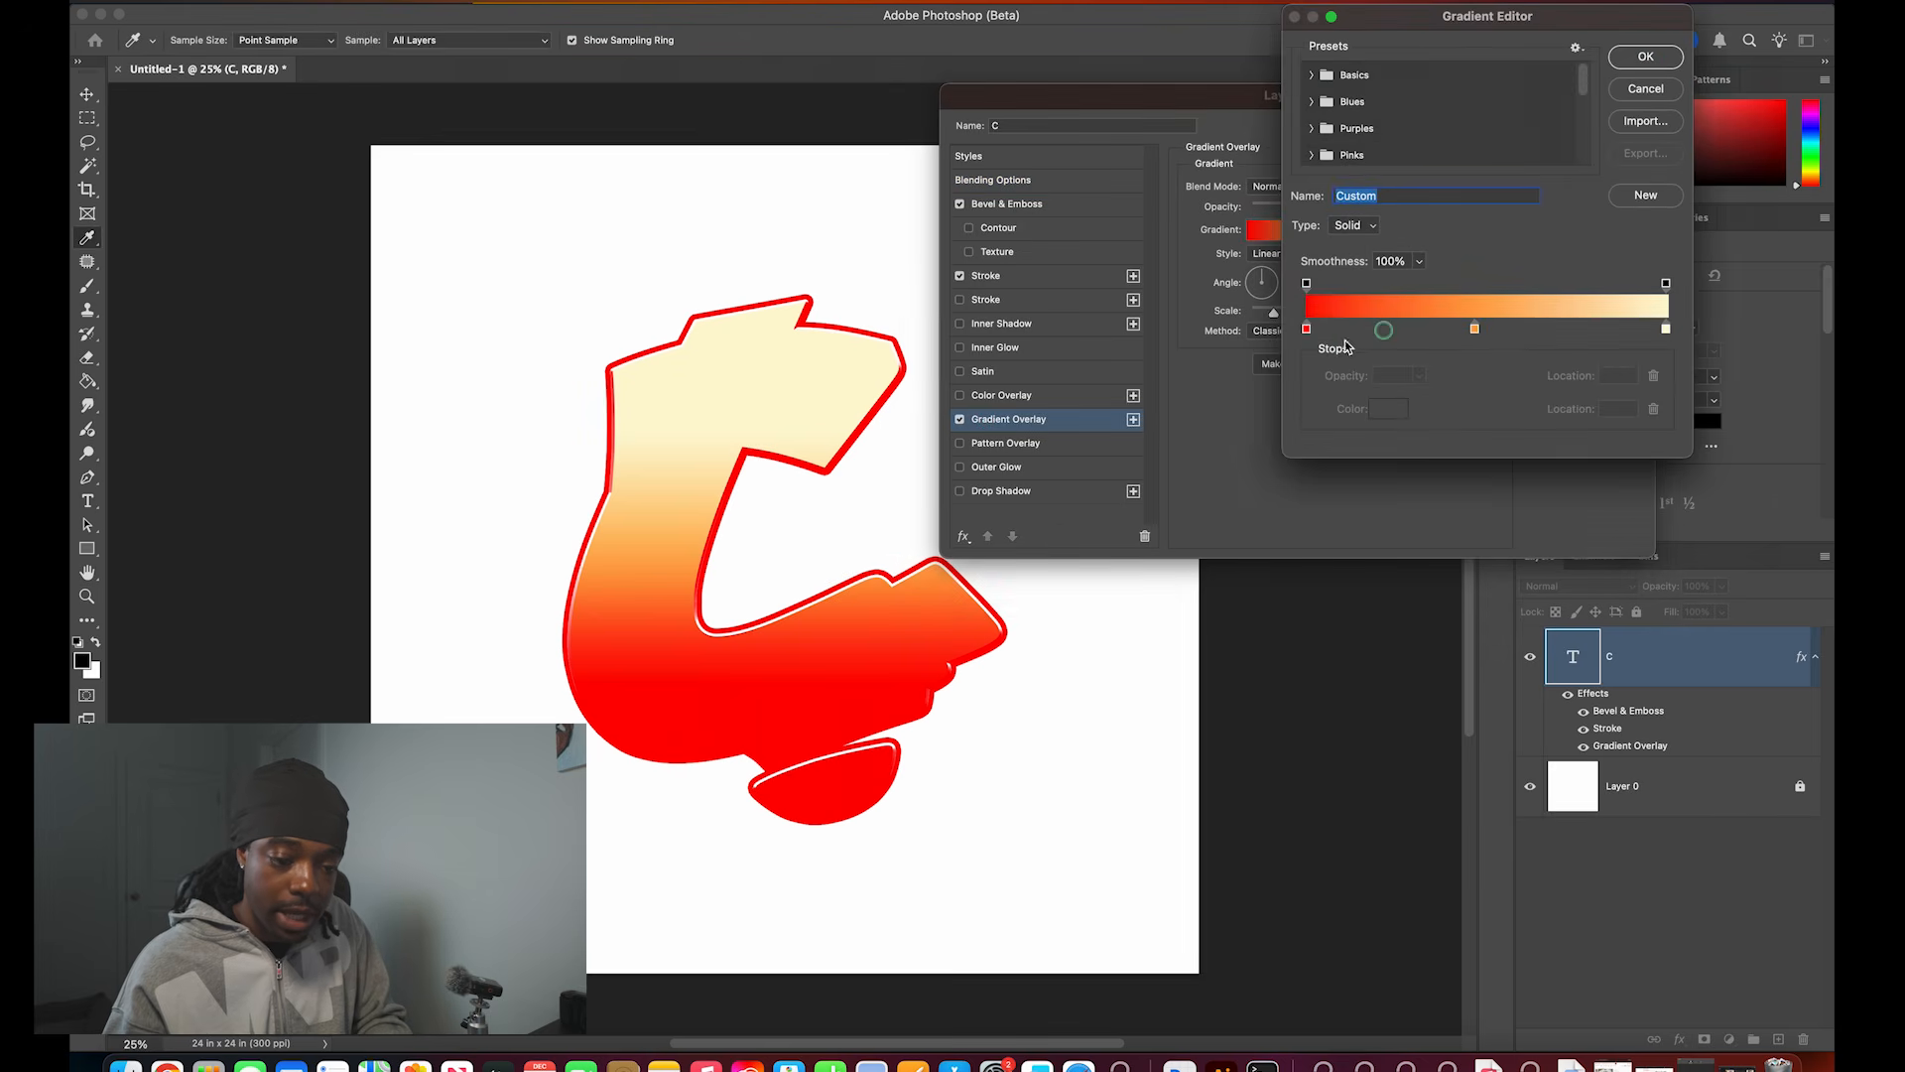
click(1307, 329)
click(1388, 409)
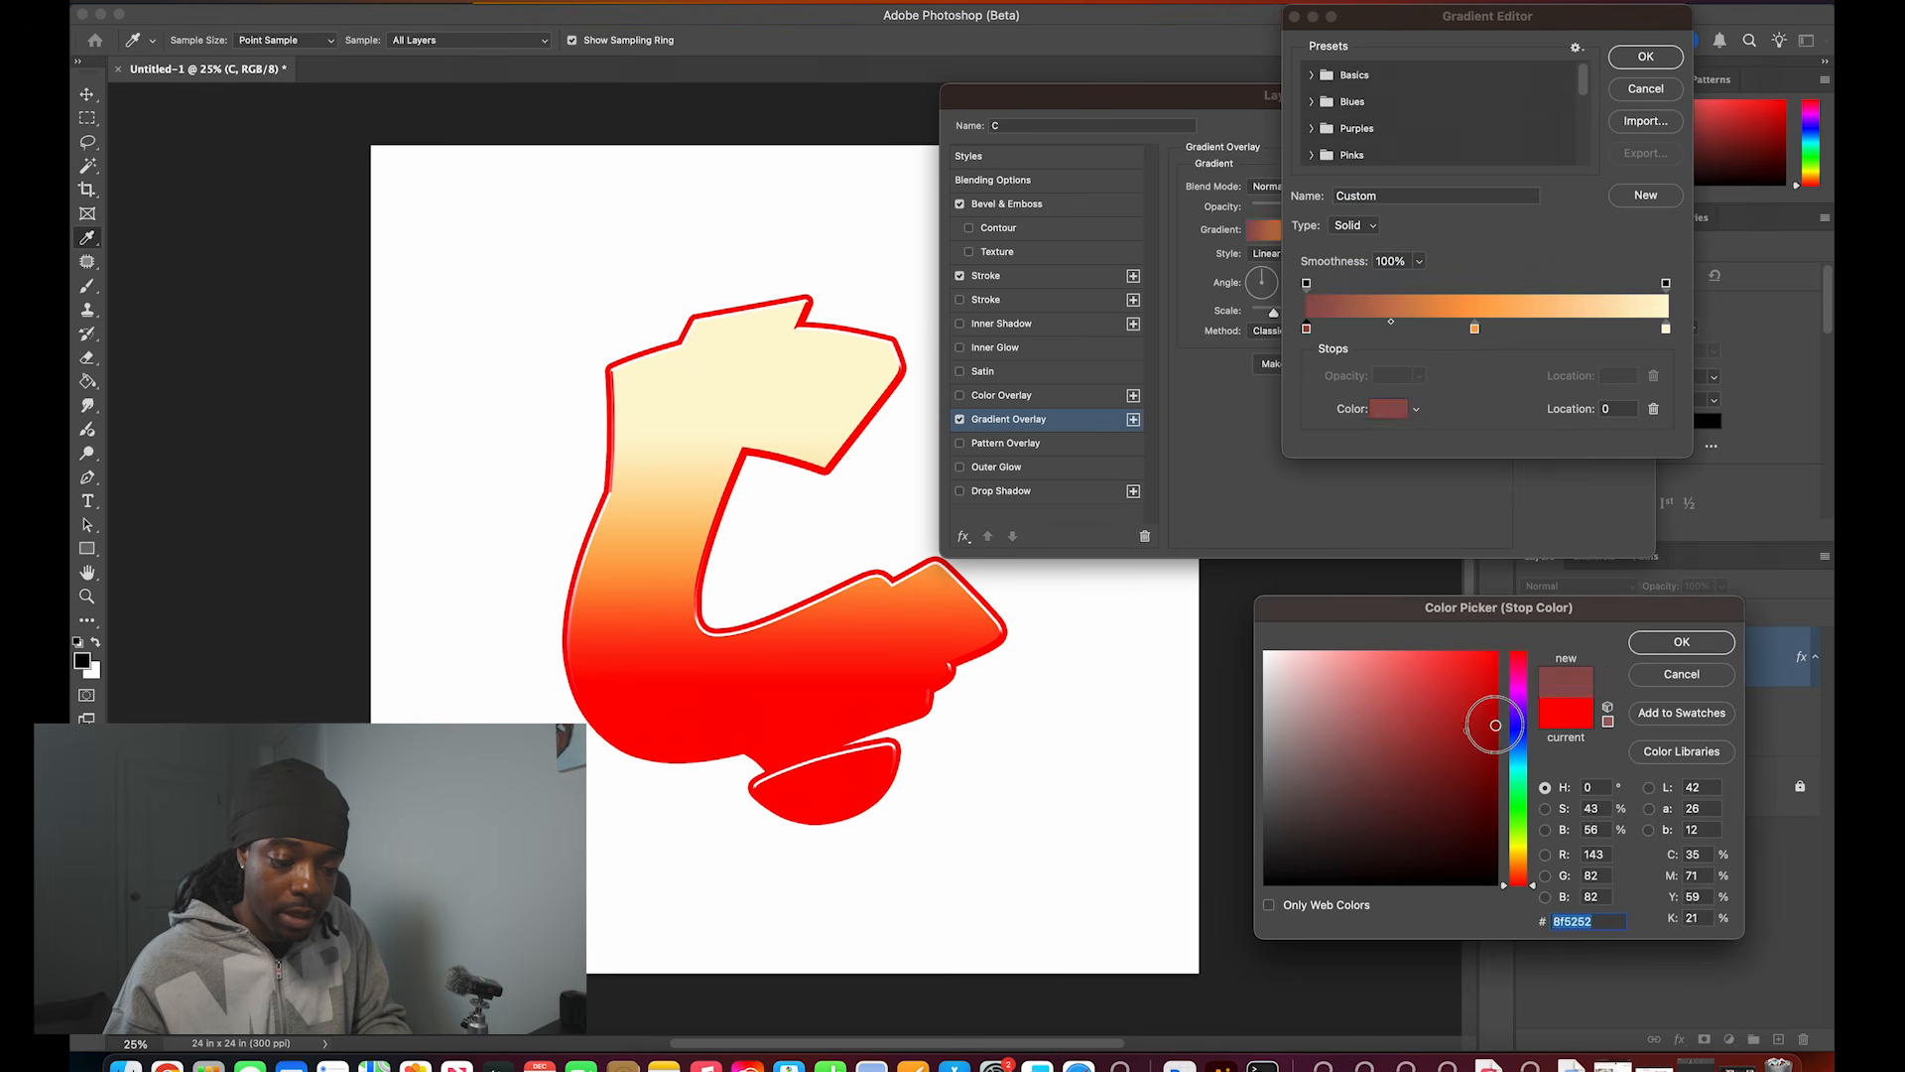
click(1393, 810)
click(1439, 810)
drag(1475, 789, 1611, 540)
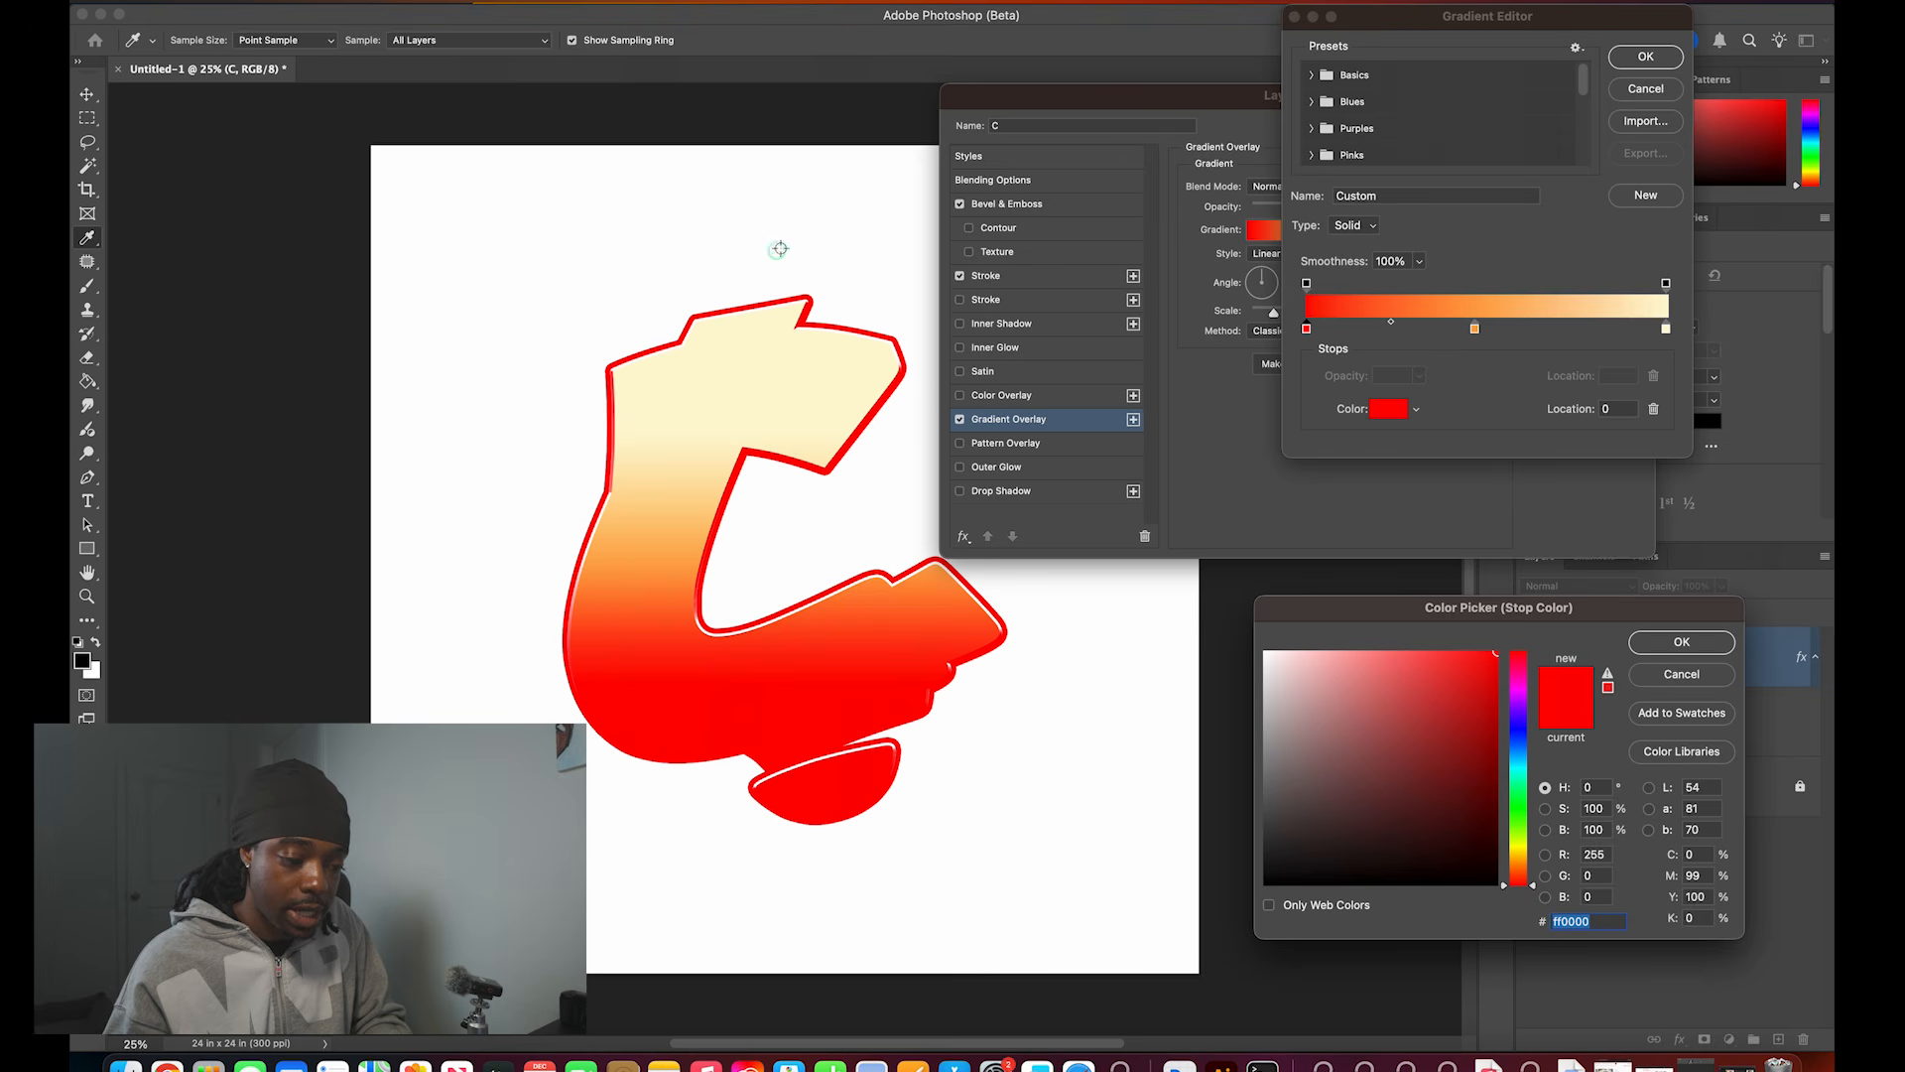
drag(1414, 9, 1298, 12)
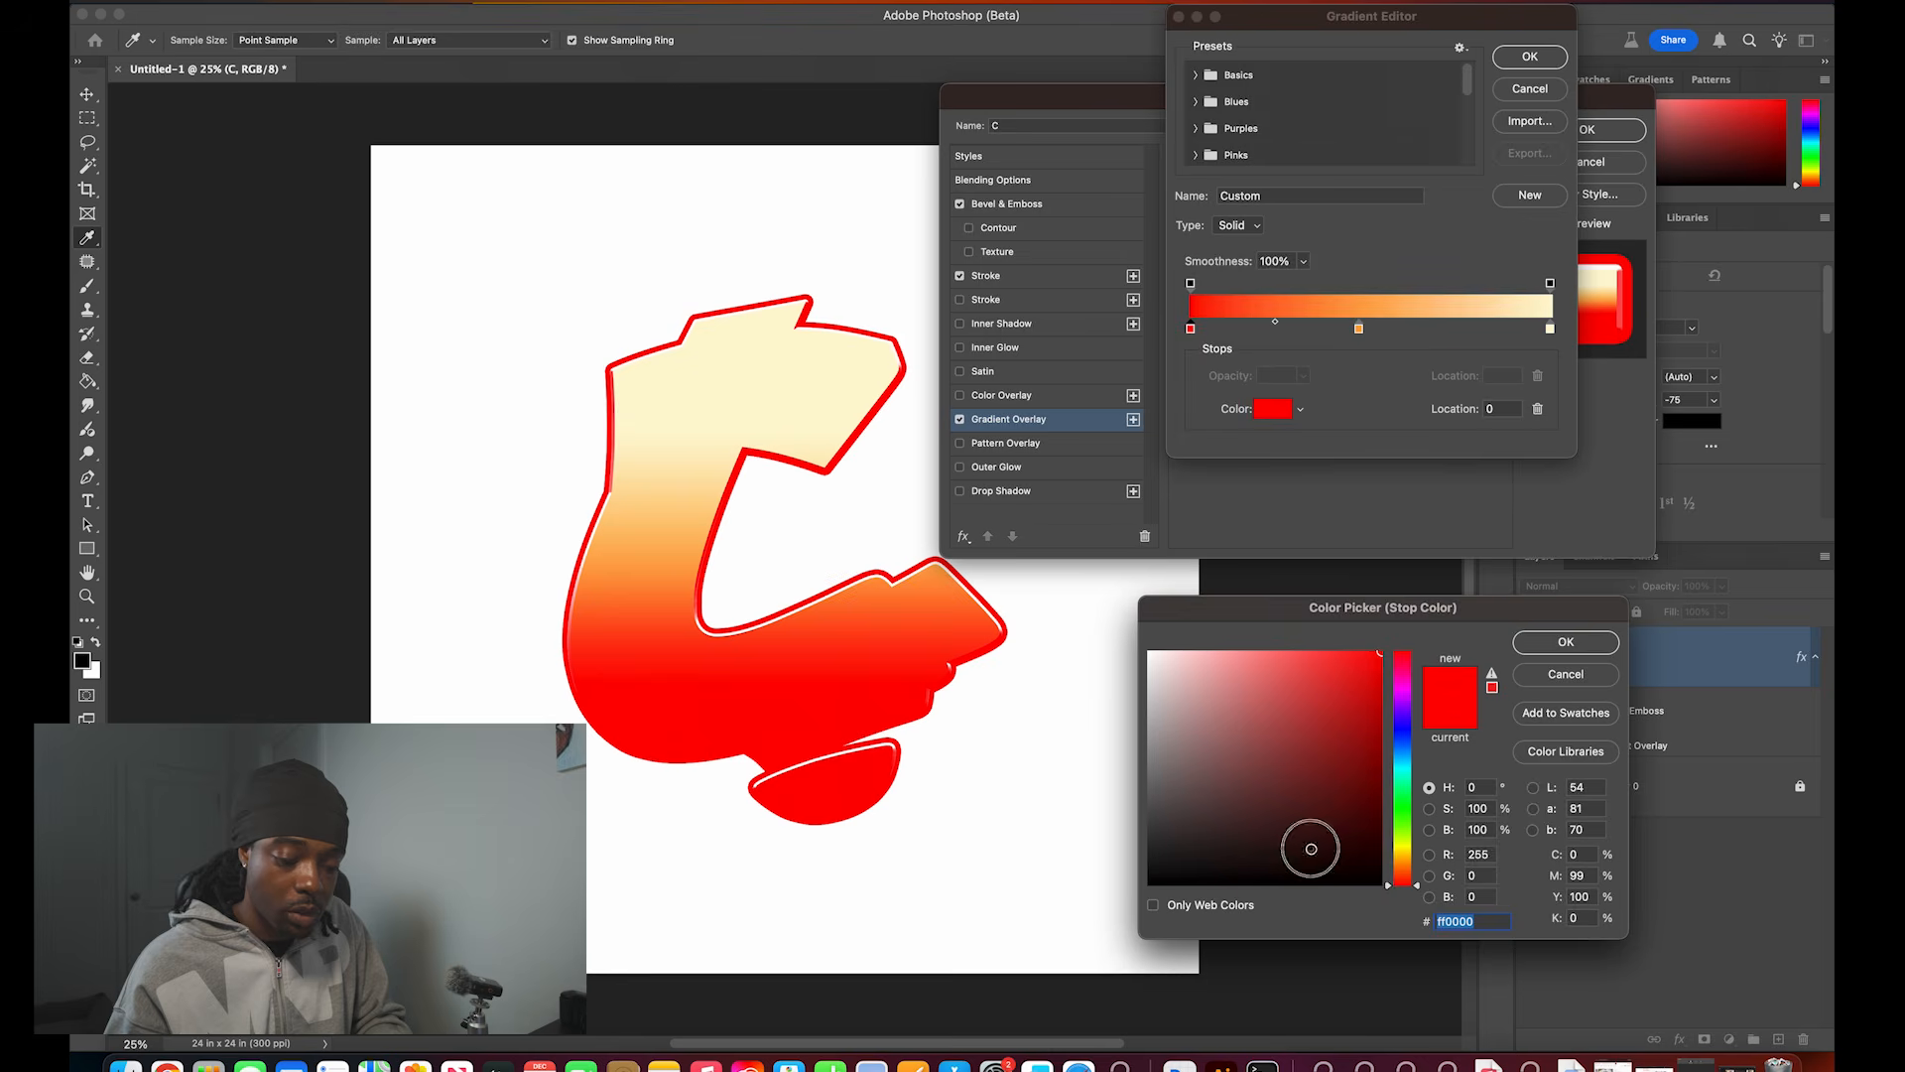
click(1379, 802)
drag(1345, 742, 1382, 652)
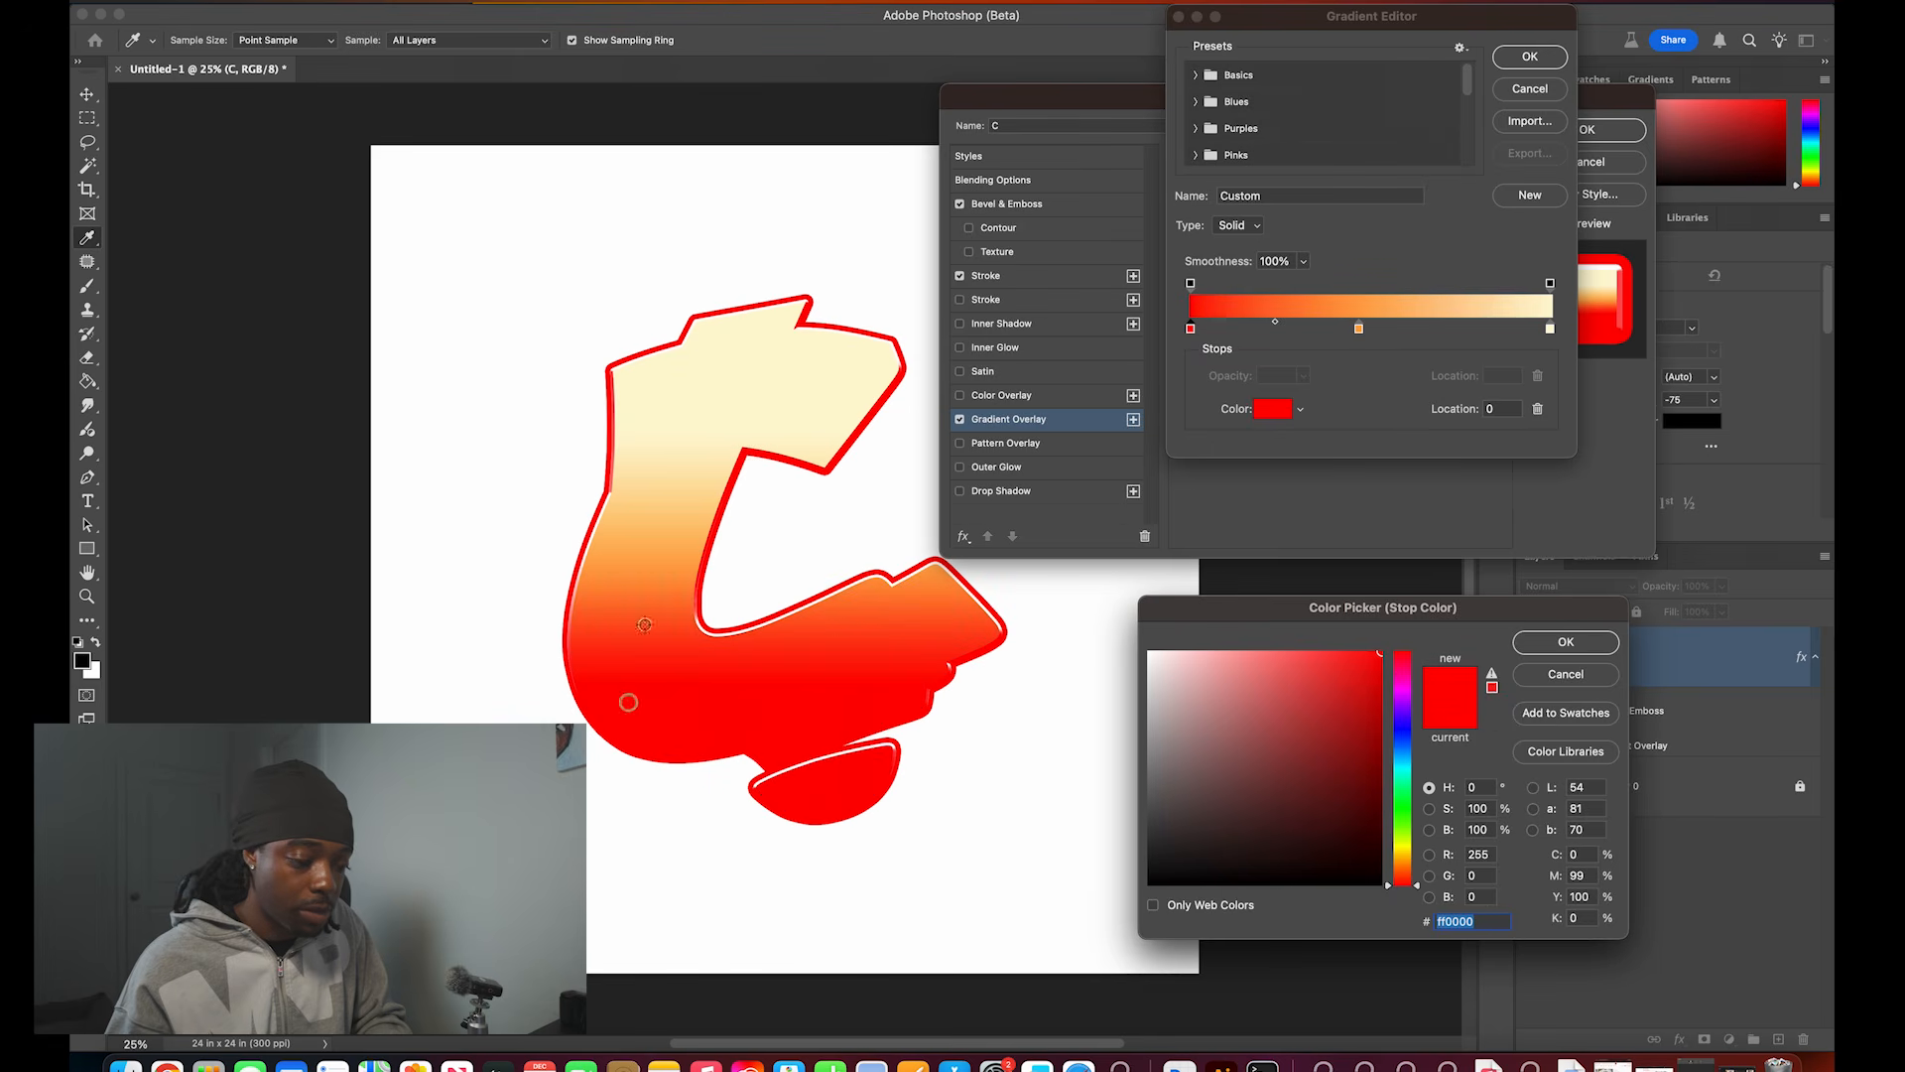
key(Return)
Step: Try other colors such as blue (0096ff) on the gradient's middle stop and return it to orange (ffa34a)
click(1359, 329)
click(1274, 409)
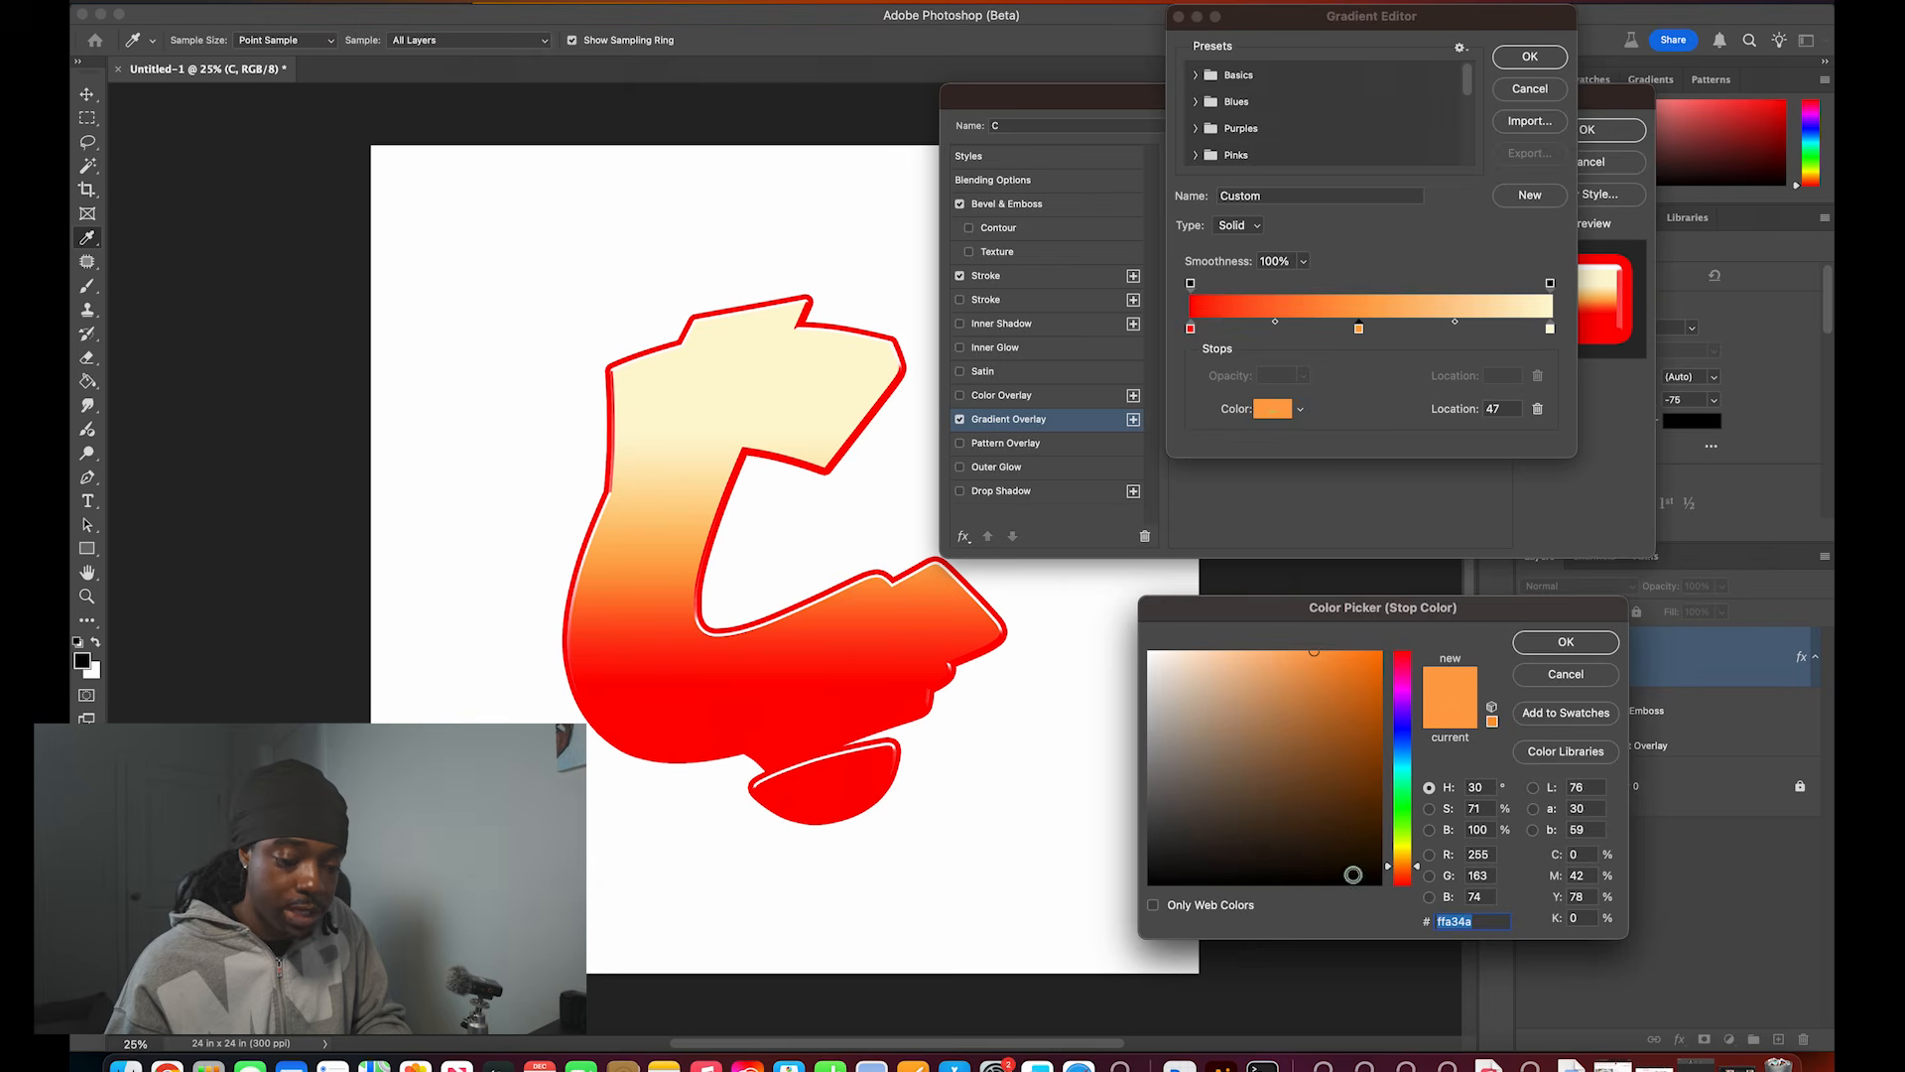
drag(1351, 760, 1382, 652)
drag(1269, 844, 1200, 844)
click(1402, 750)
drag(1330, 726, 1460, 576)
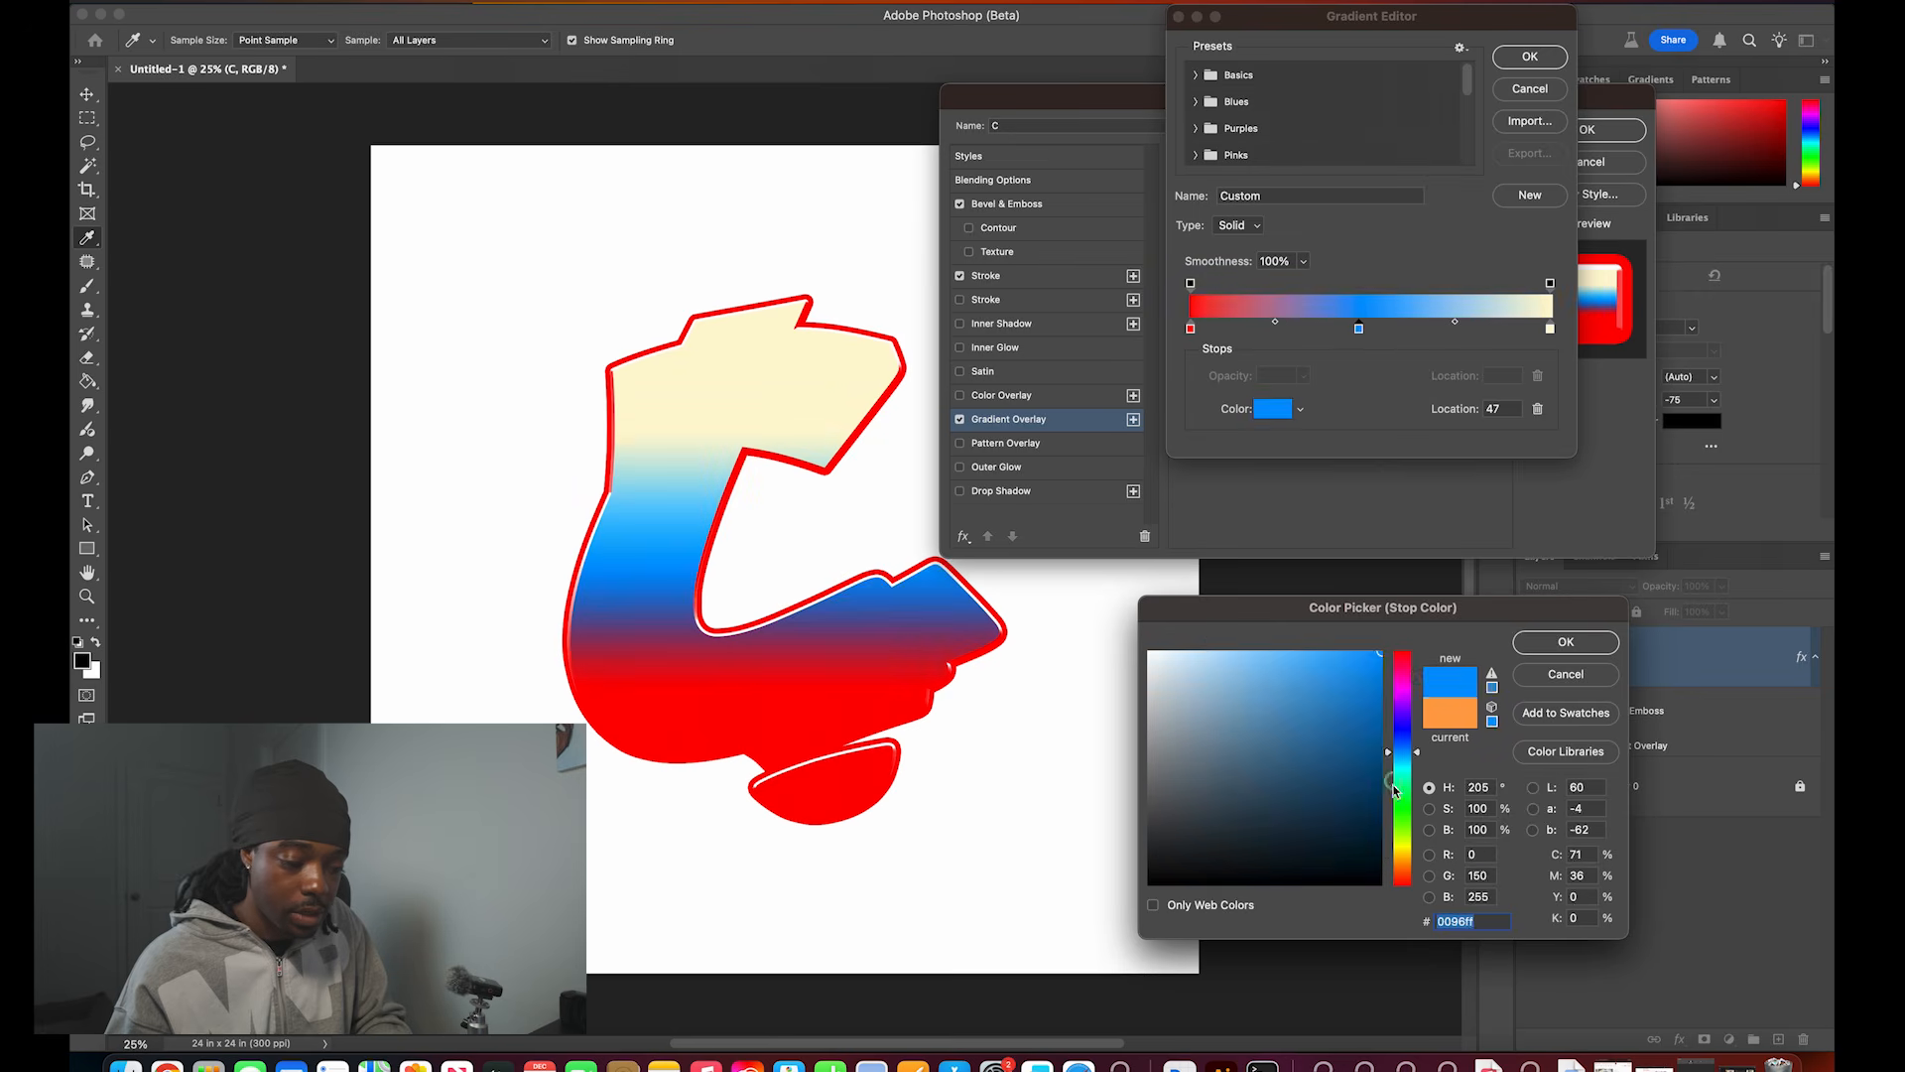
drag(1402, 830, 1402, 844)
click(1452, 720)
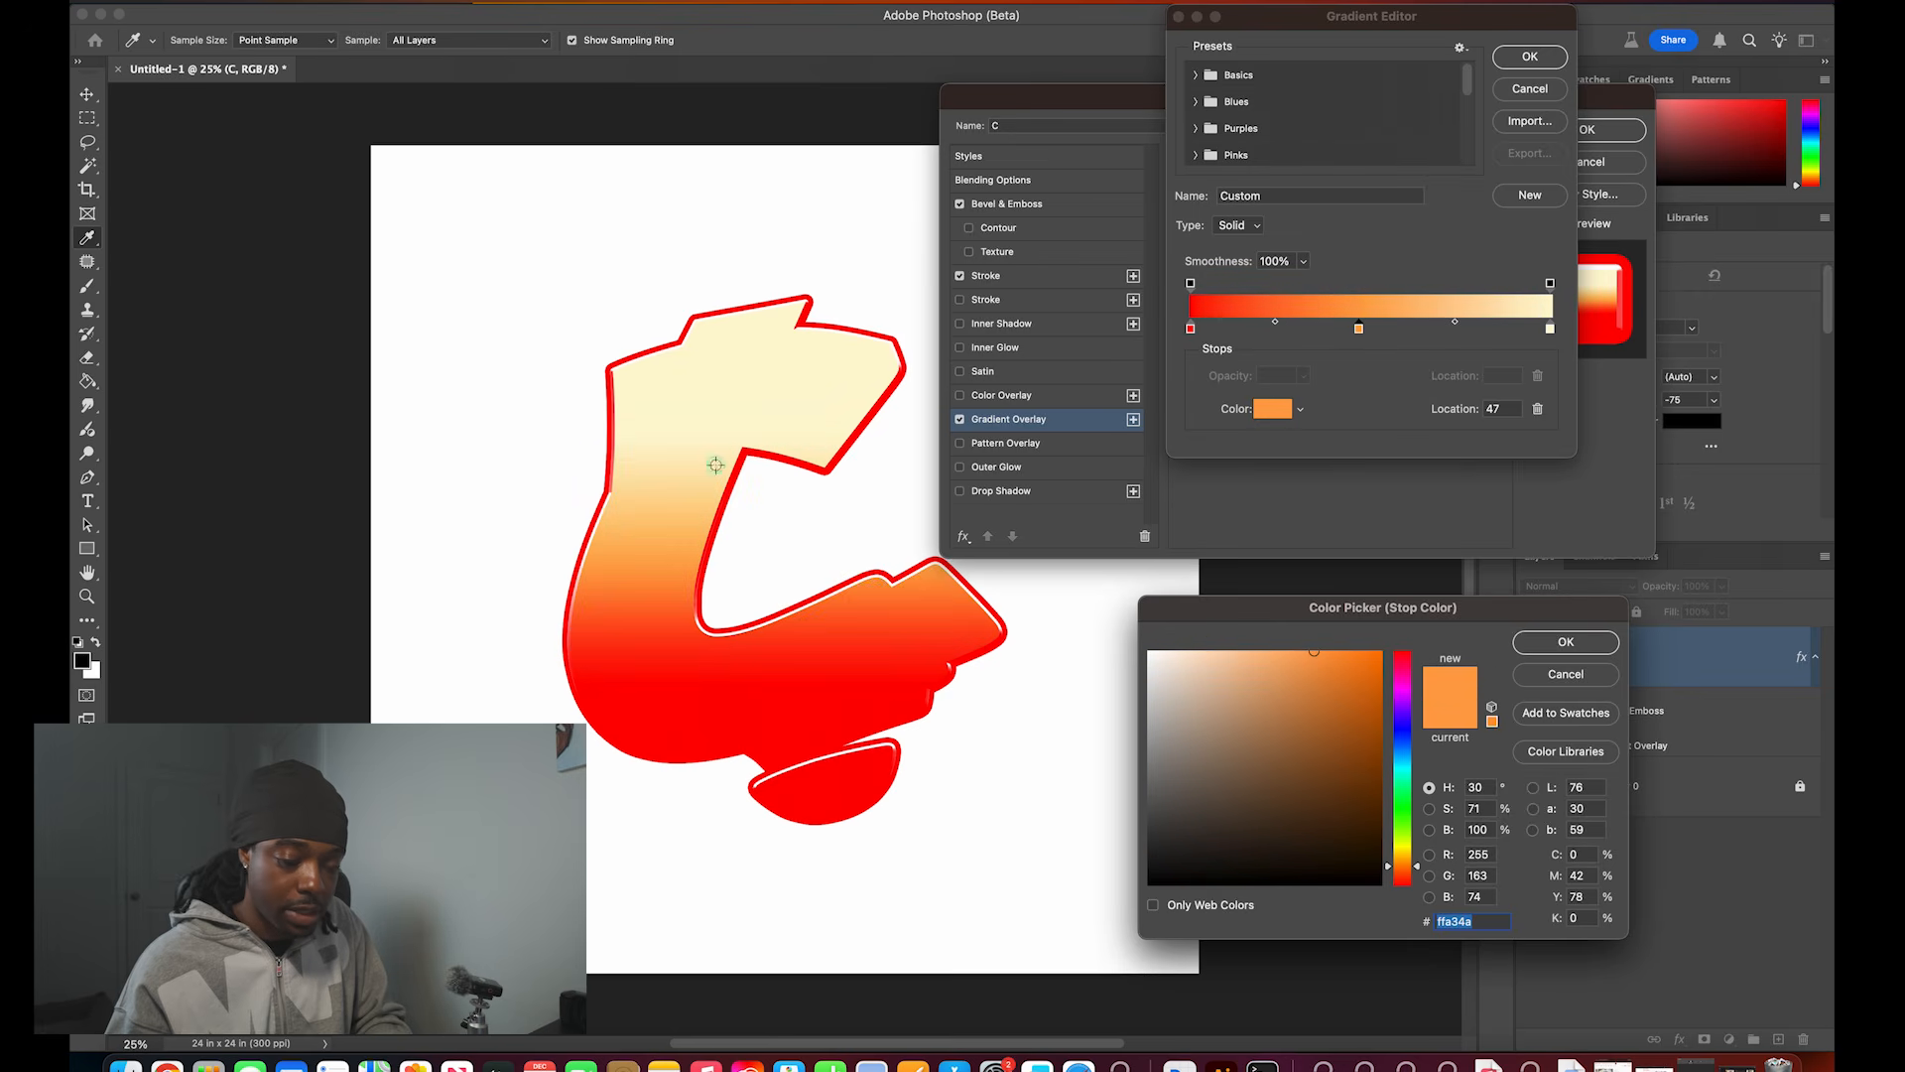
drag(1285, 731, 1259, 651)
click(1566, 643)
Step: Set the gradient's last color stop to pale cream (fff7cb) and apply the layer style to the C
click(1550, 329)
click(1286, 410)
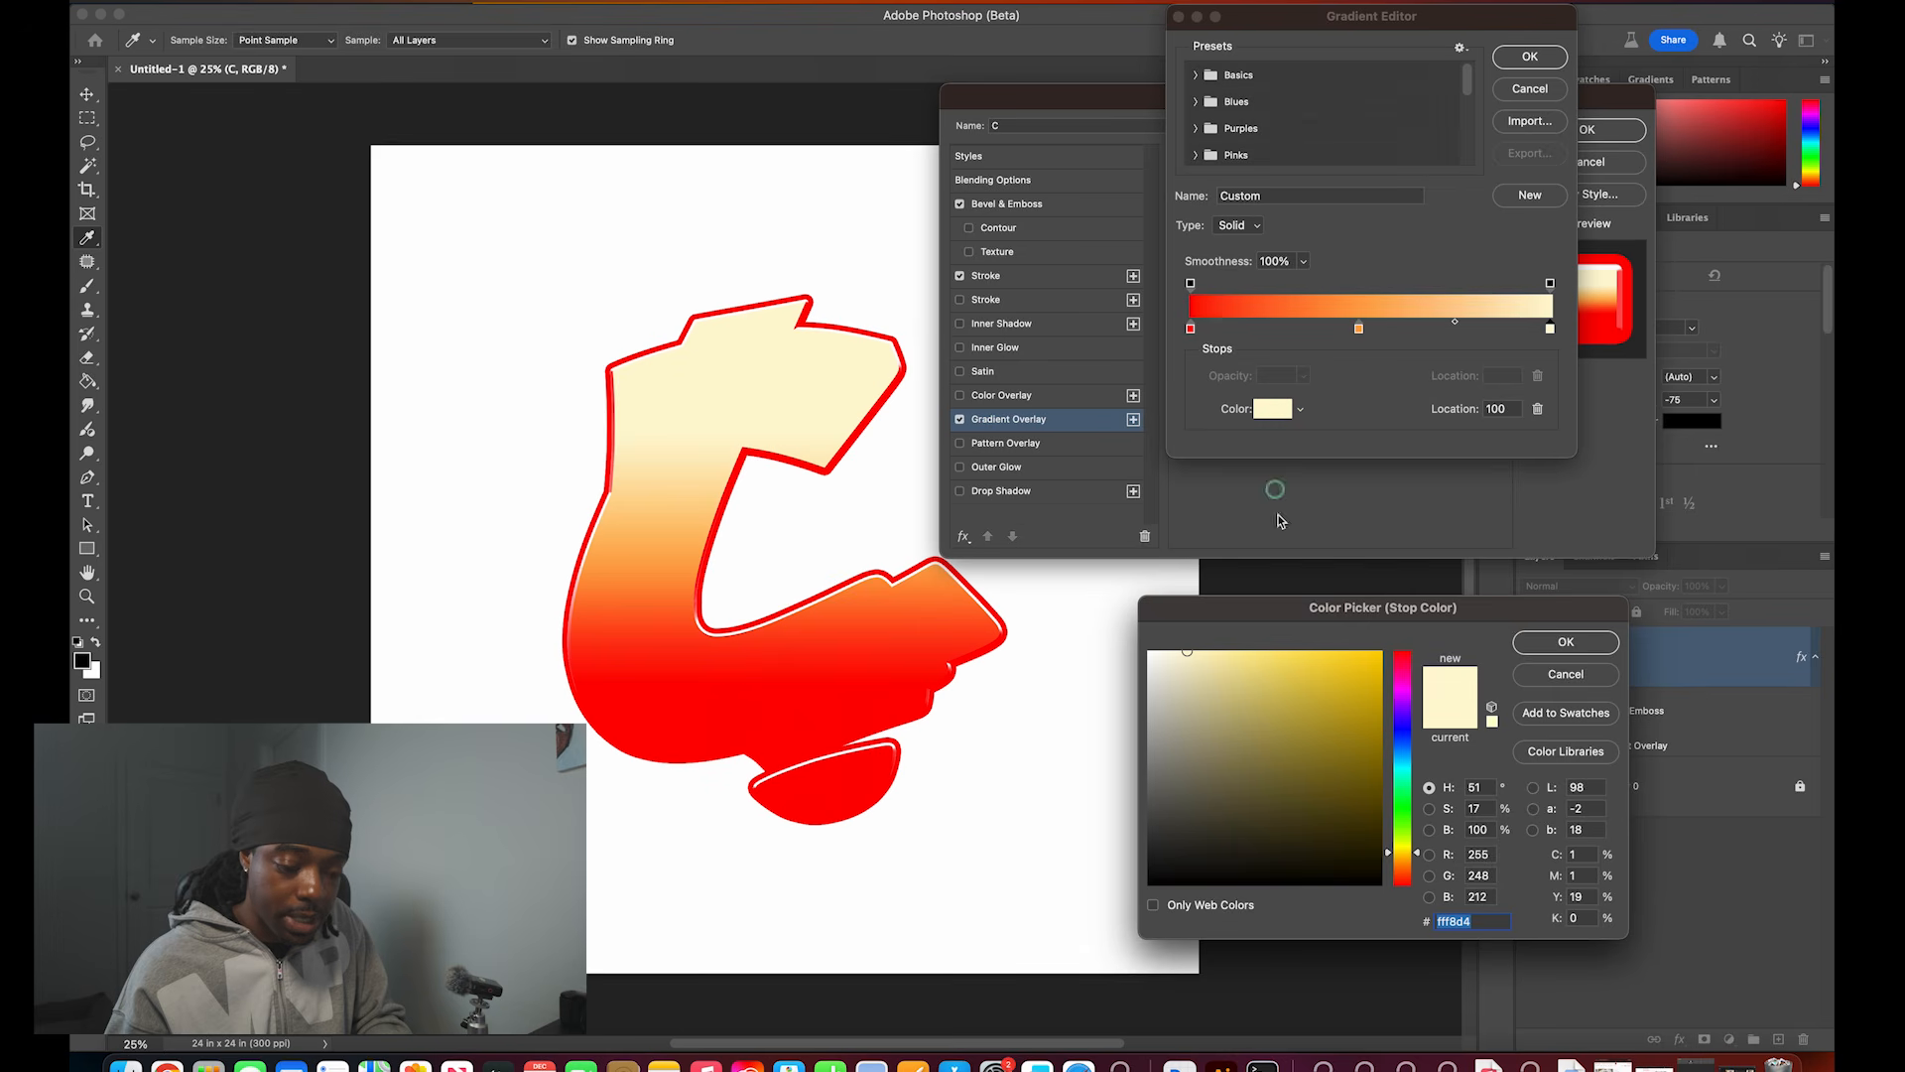
drag(1182, 653, 1151, 651)
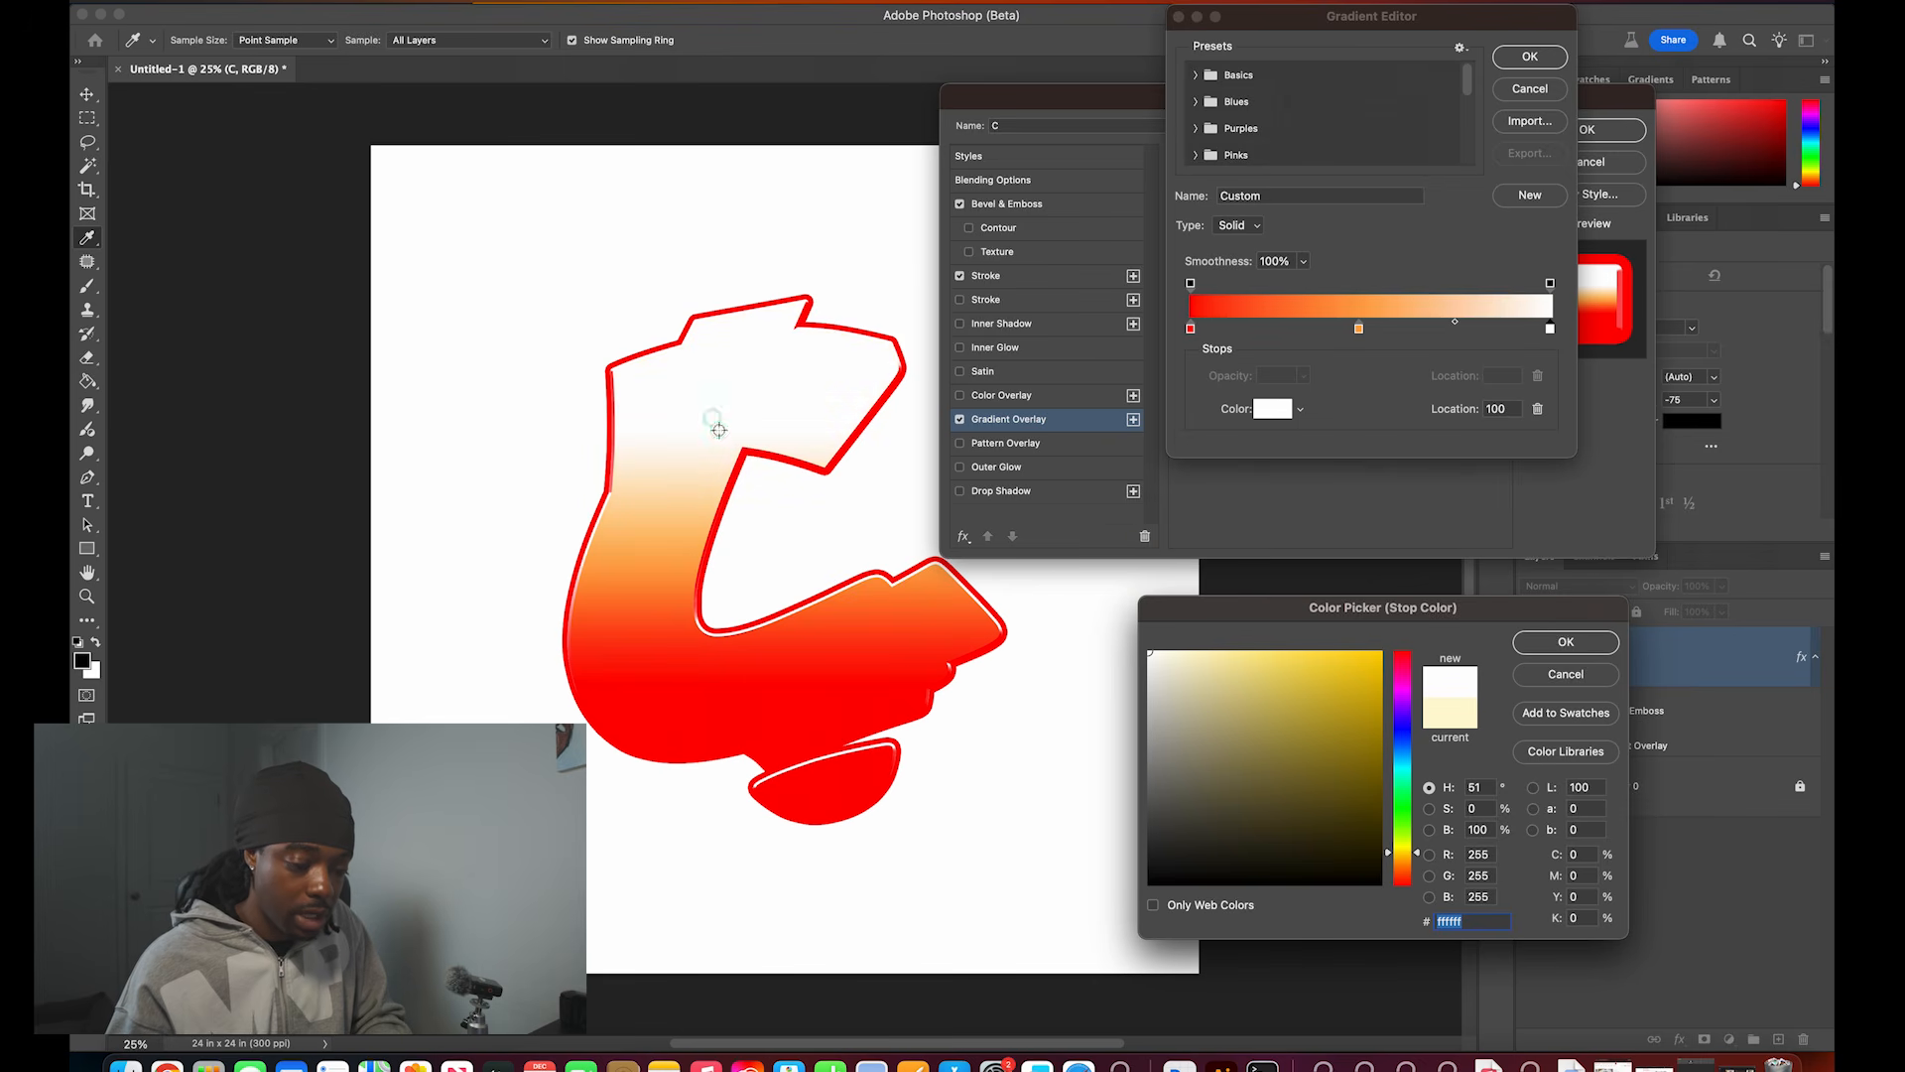
click(1229, 651)
drag(1232, 661, 1196, 625)
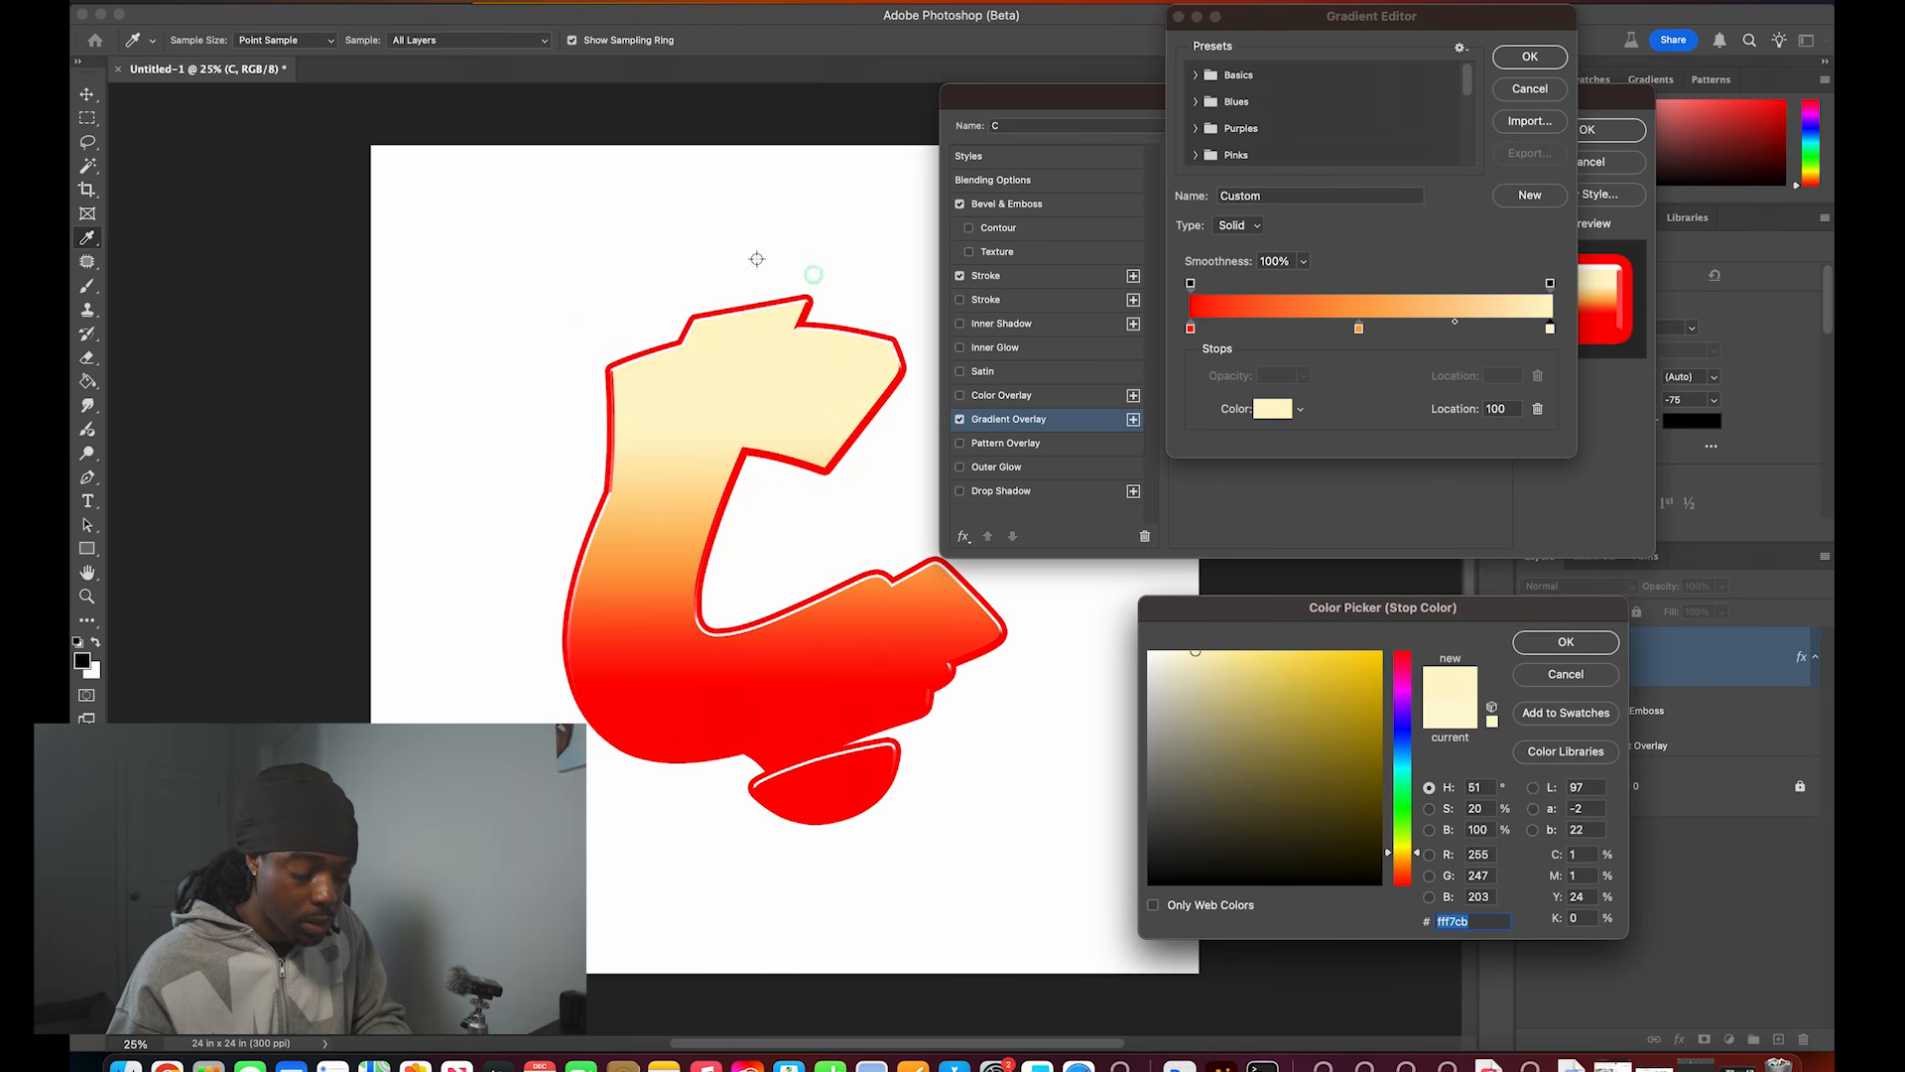
key(Return)
click(1531, 57)
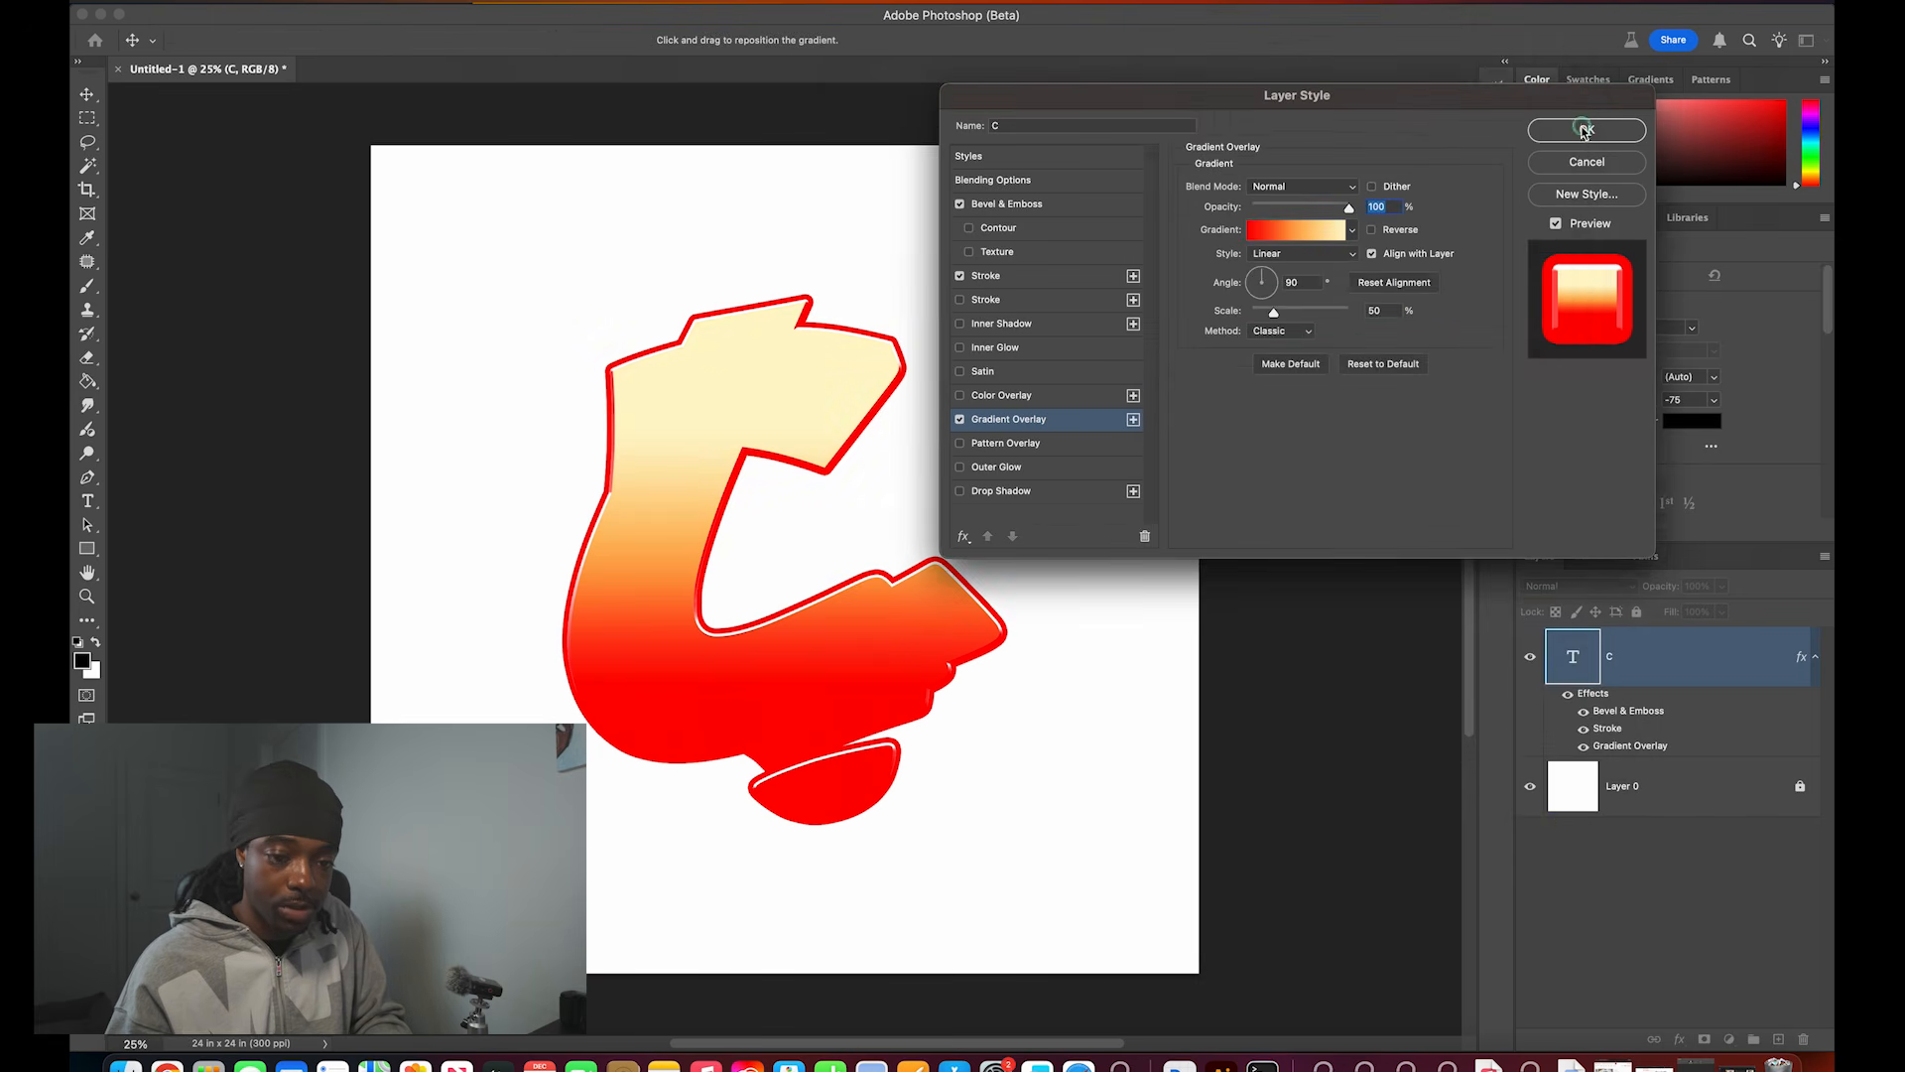
click(1588, 139)
Step: Scale the styled C down to about 622 pt and place it near the canvas's left edge
key(super+t)
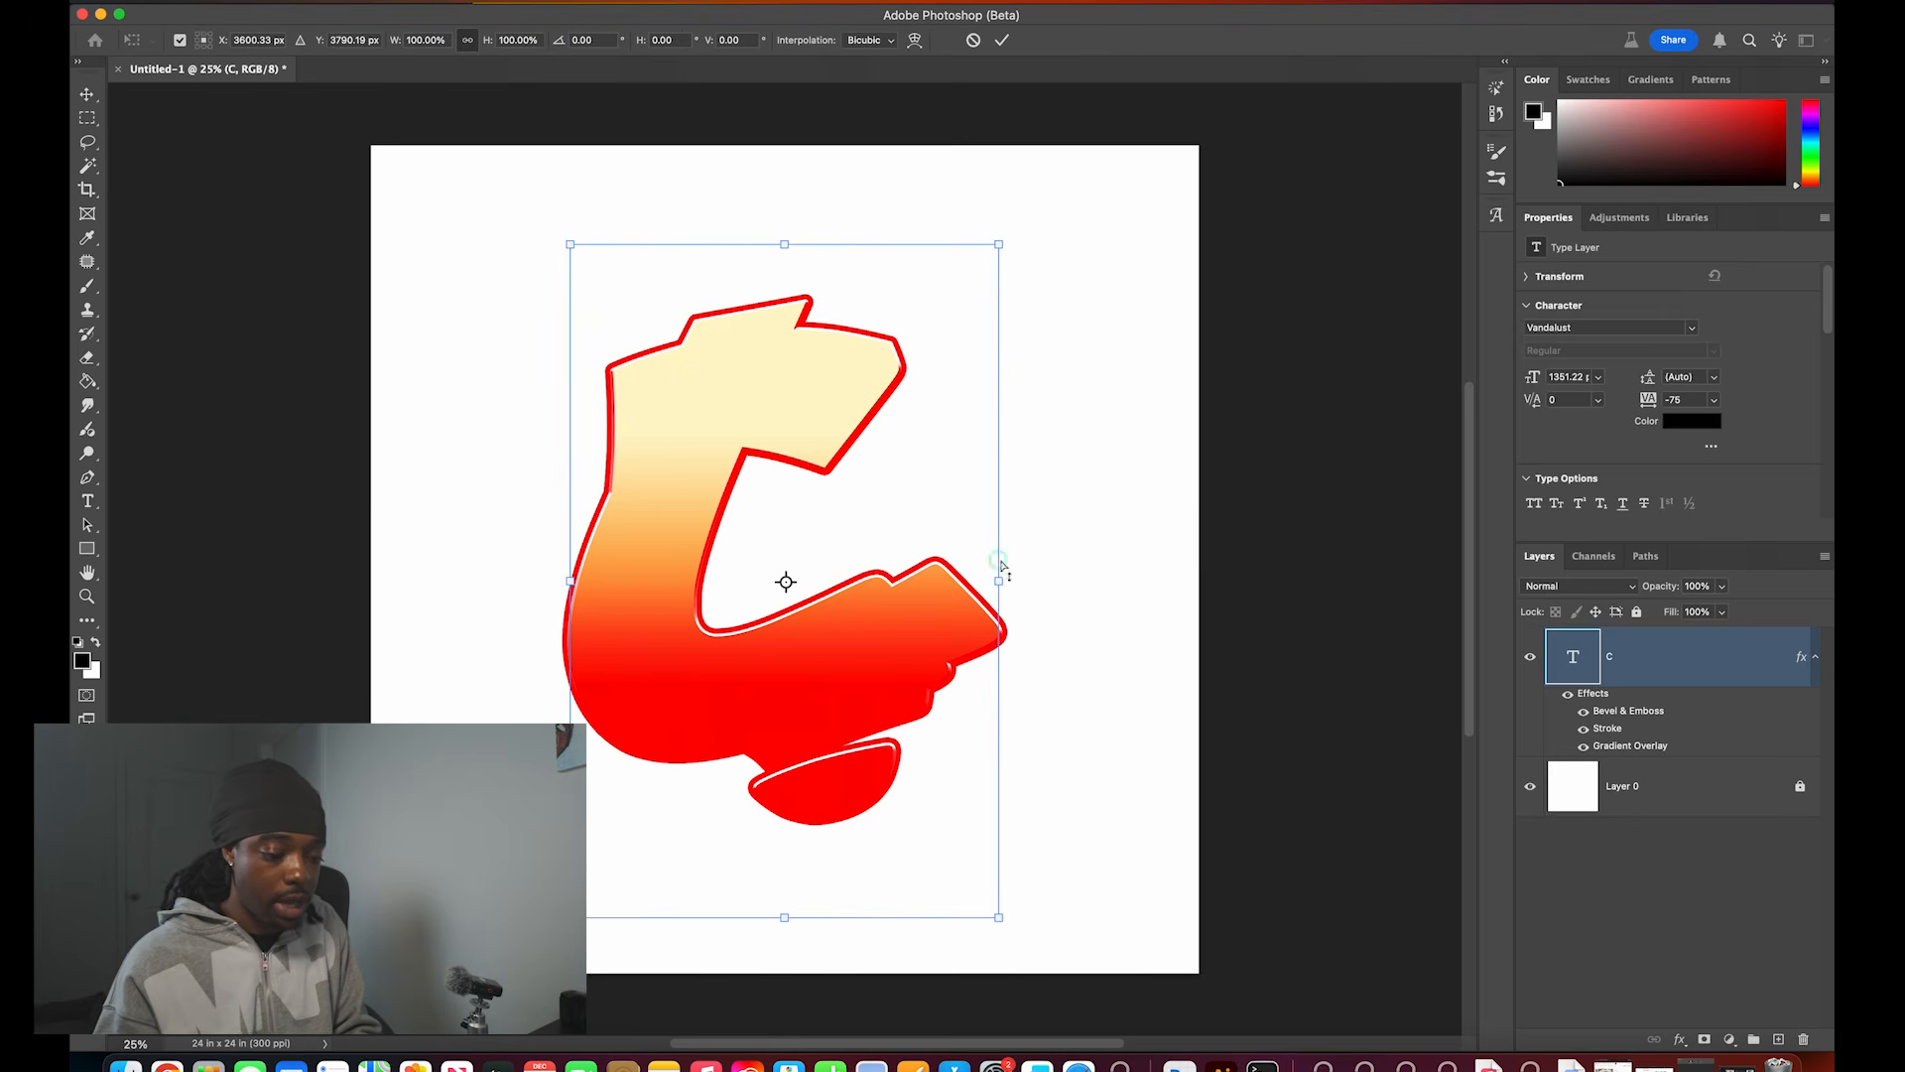
drag(1006, 585, 600, 597)
key(Return)
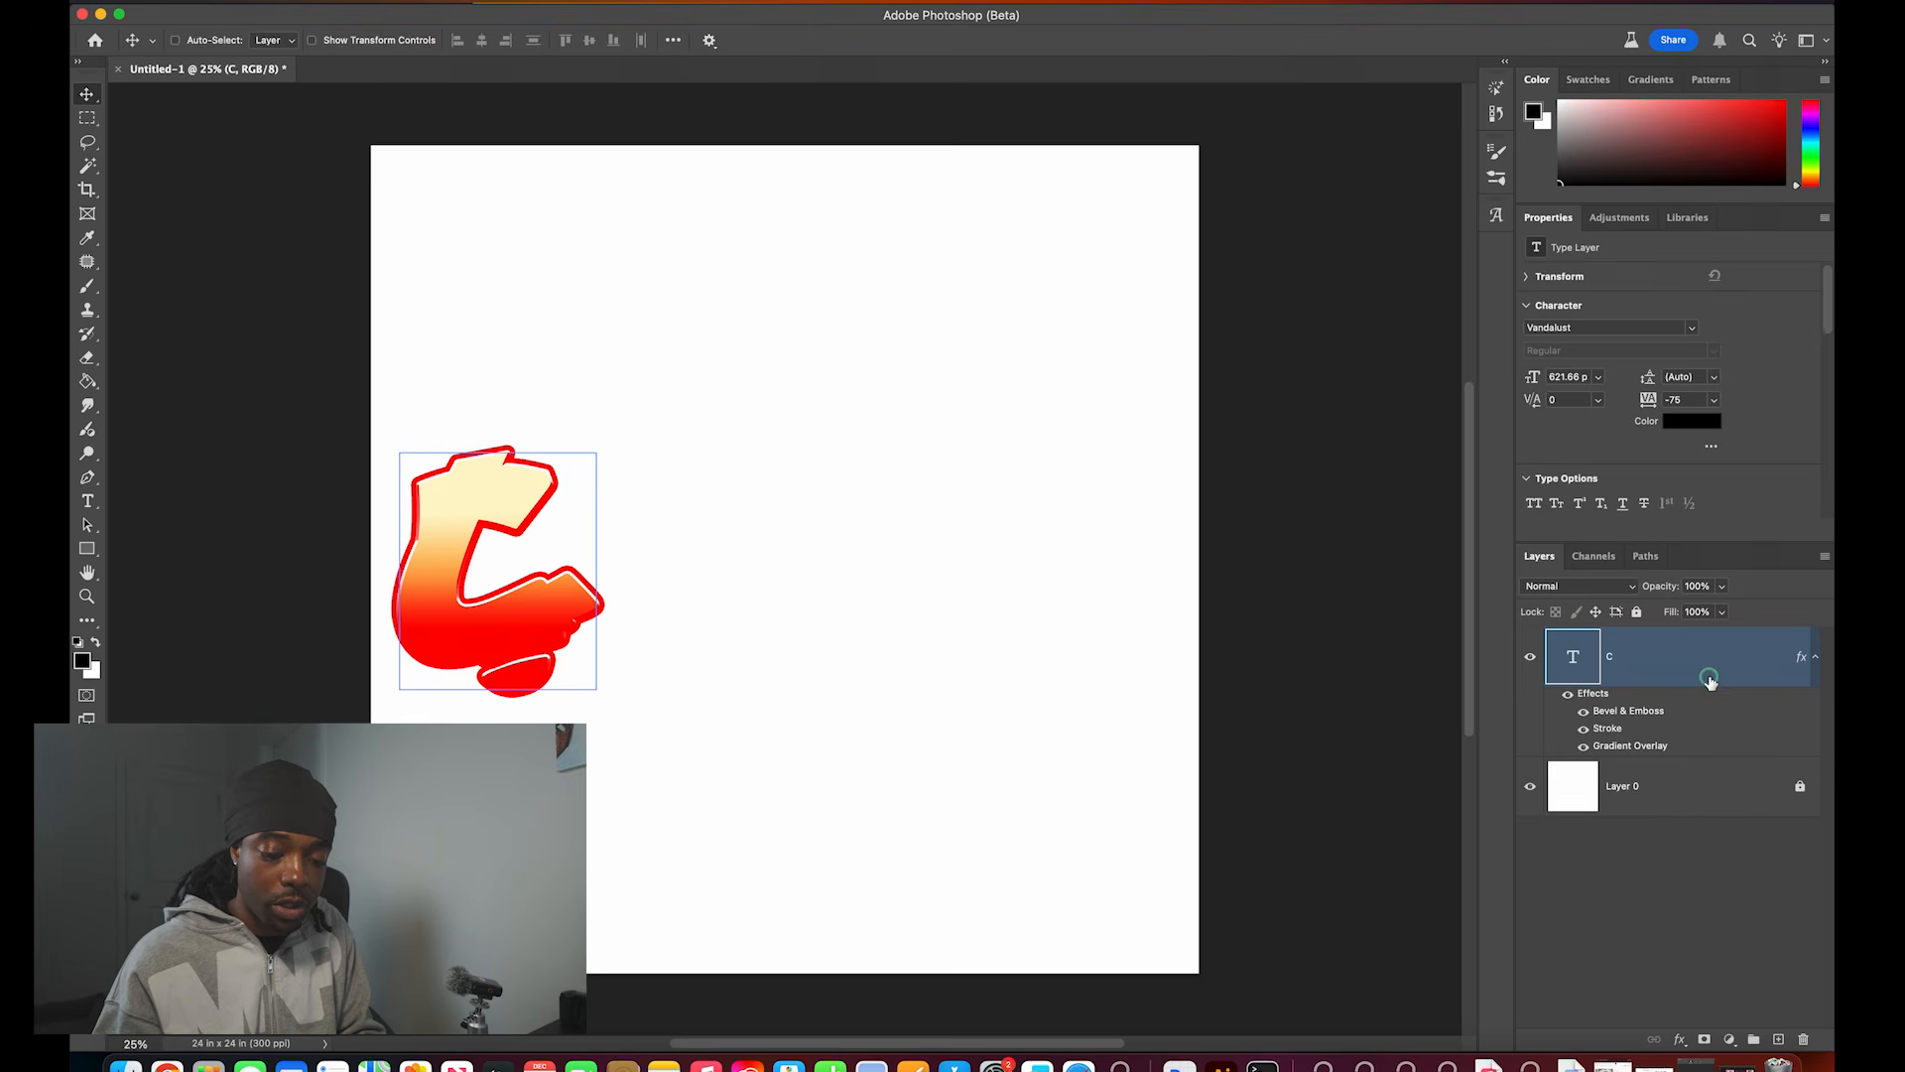
Step: Try duplicating the styled C layer, and undo the copies and the letter's last move
drag(1687, 663, 1778, 1039)
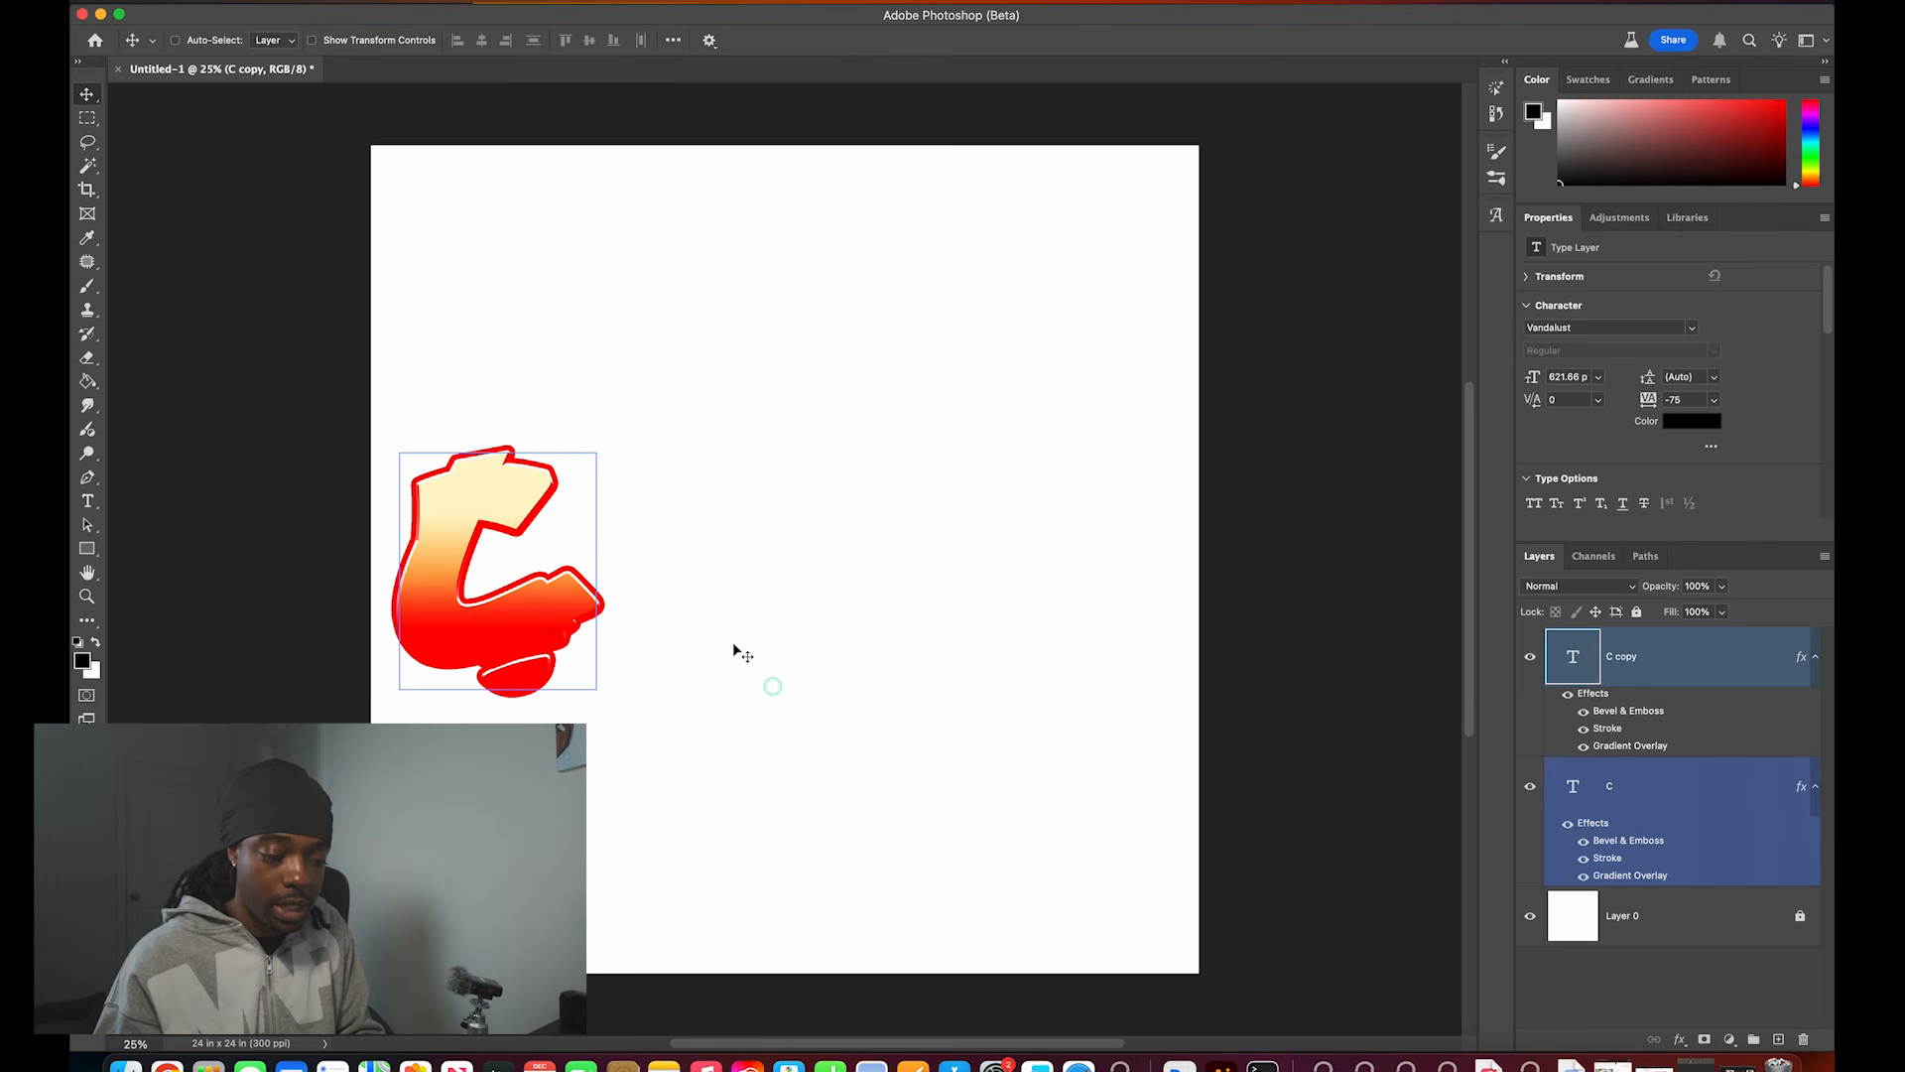
key(super+z)
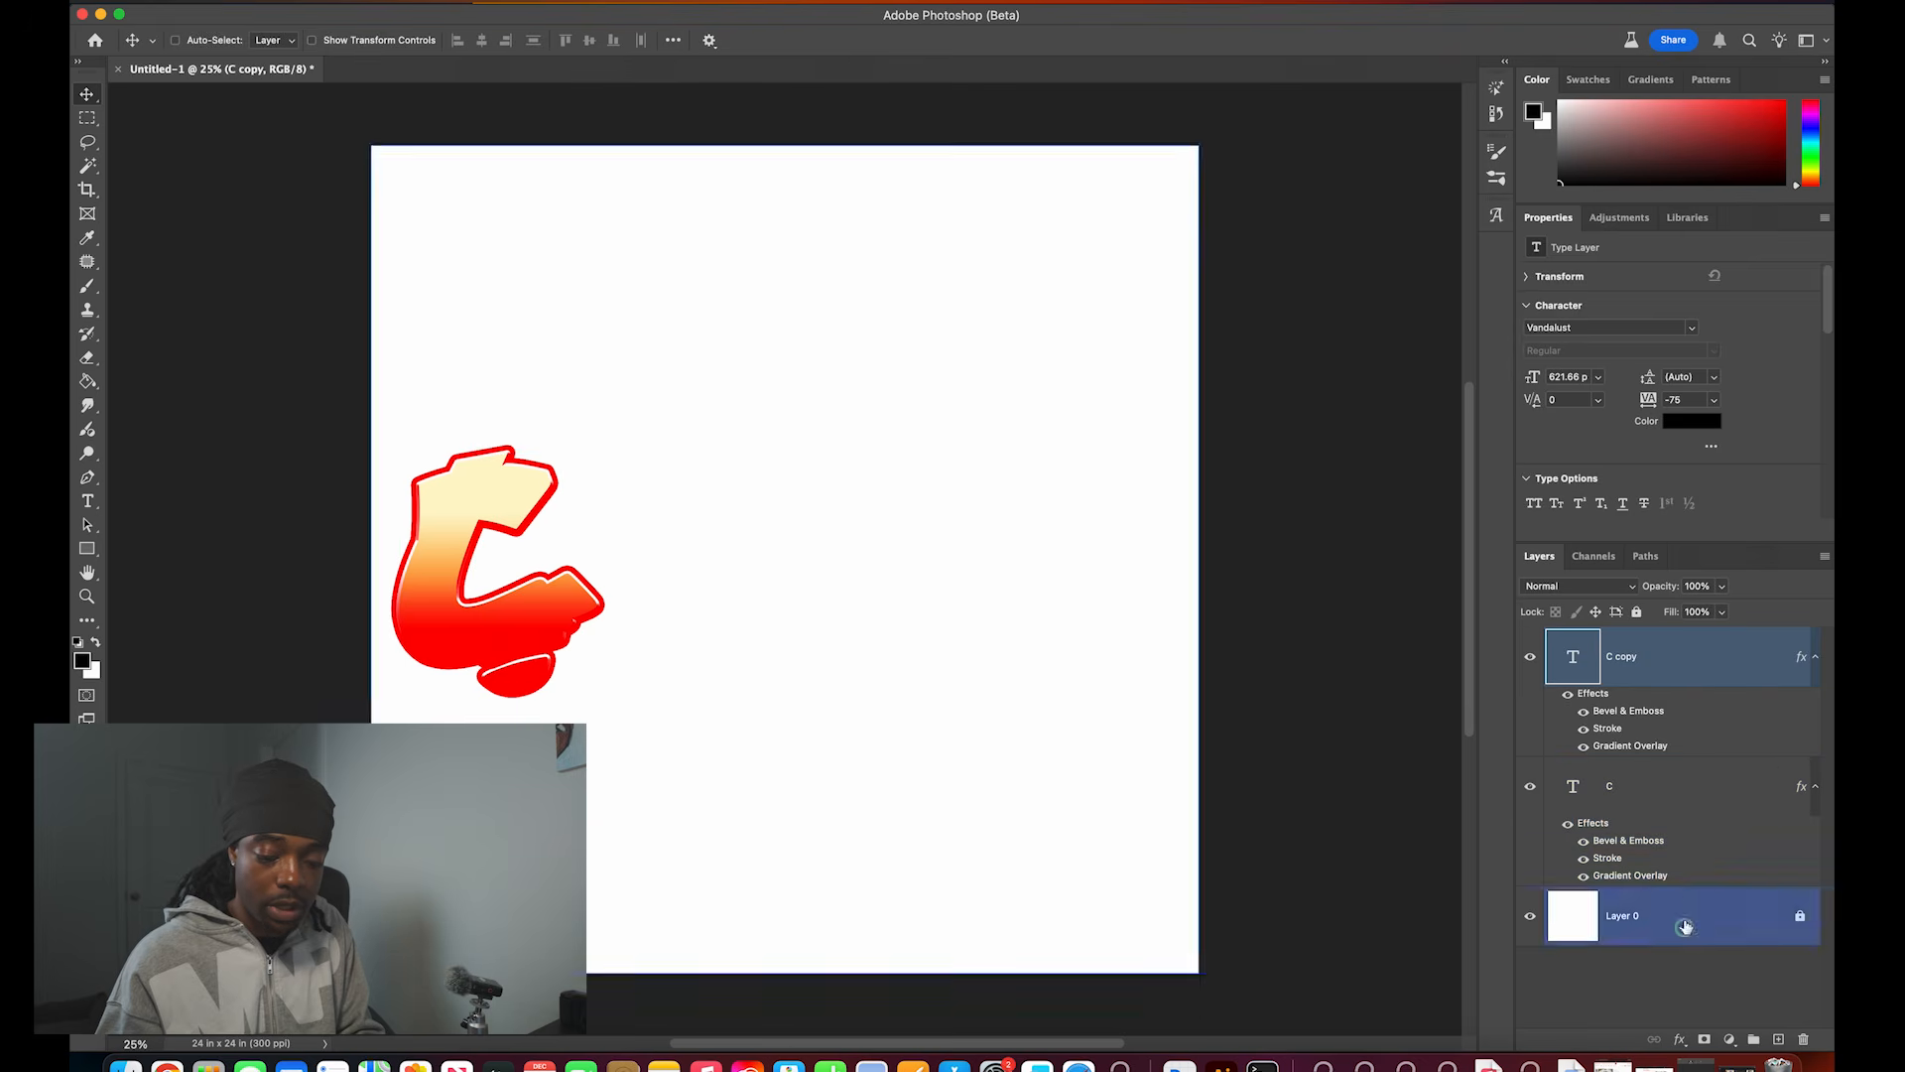
key(super+v)
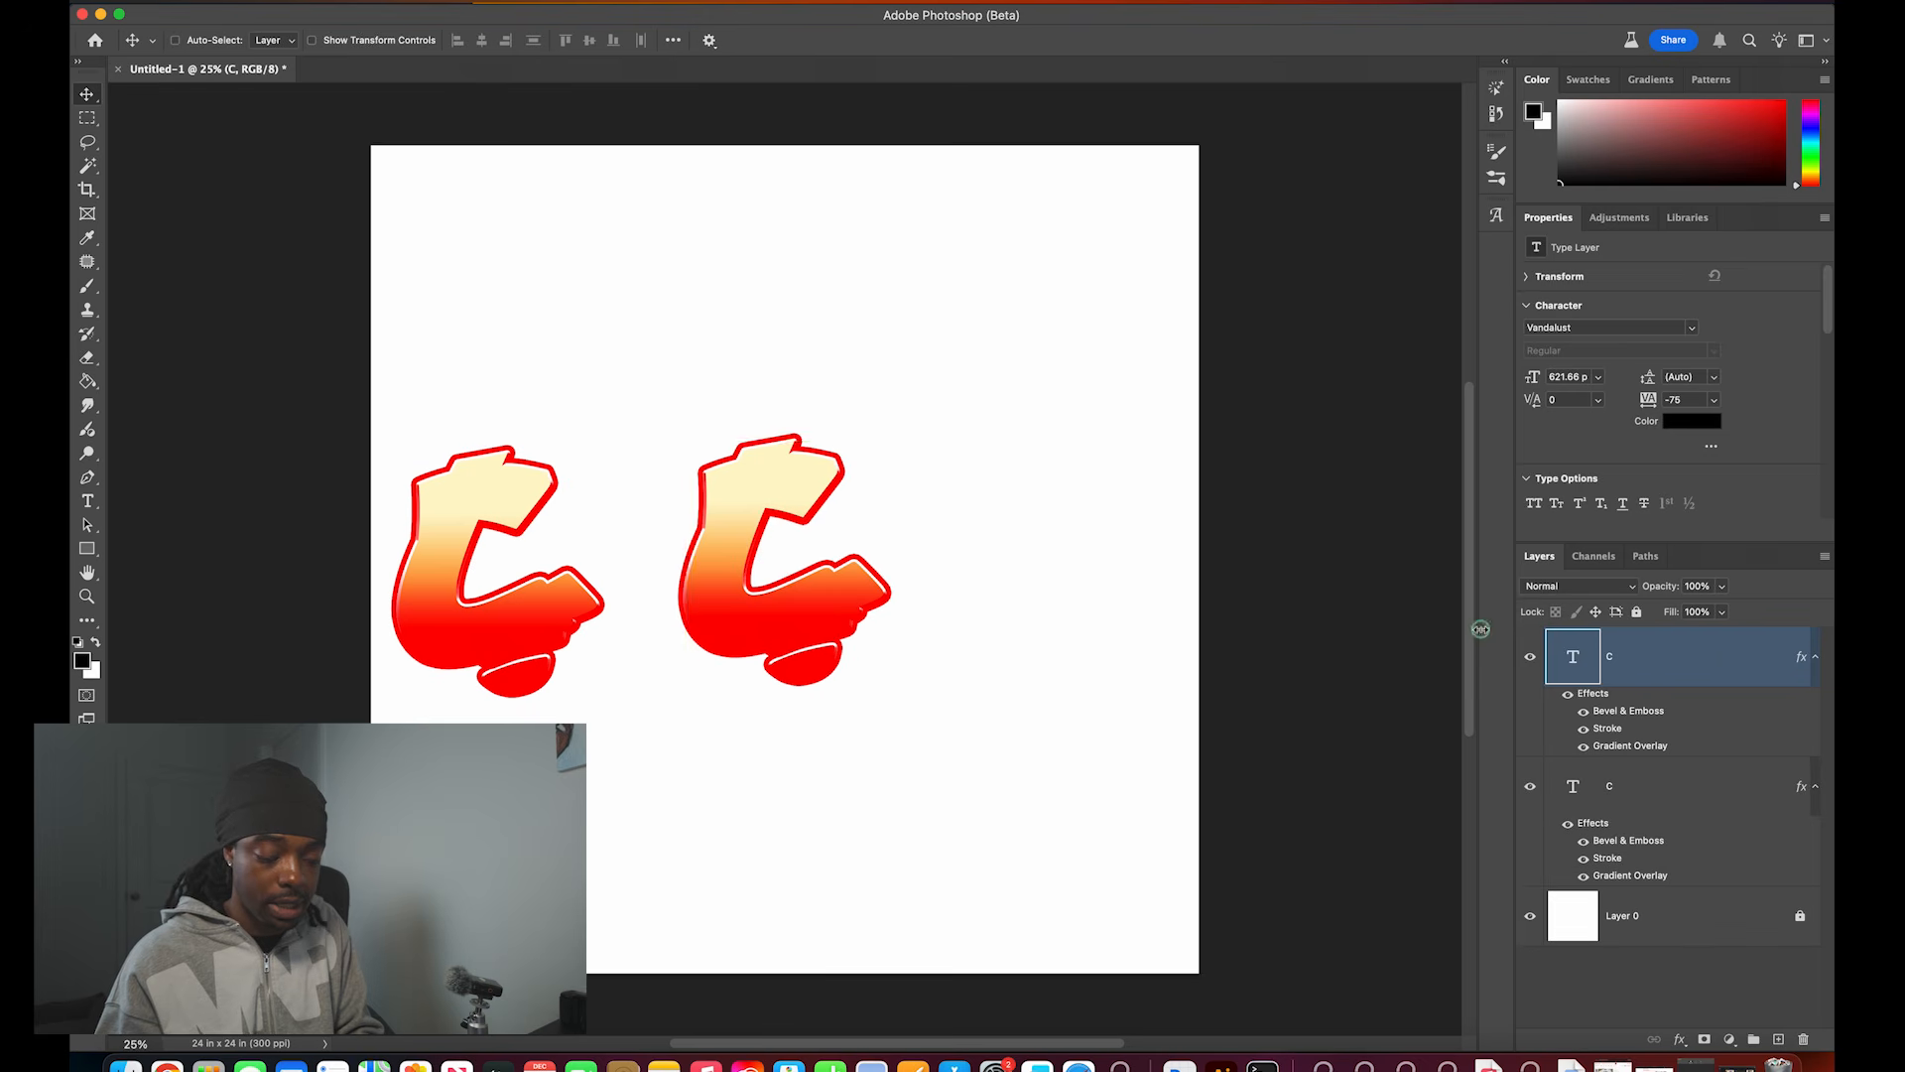
key(super+z)
key(super+z)
key(super+z)
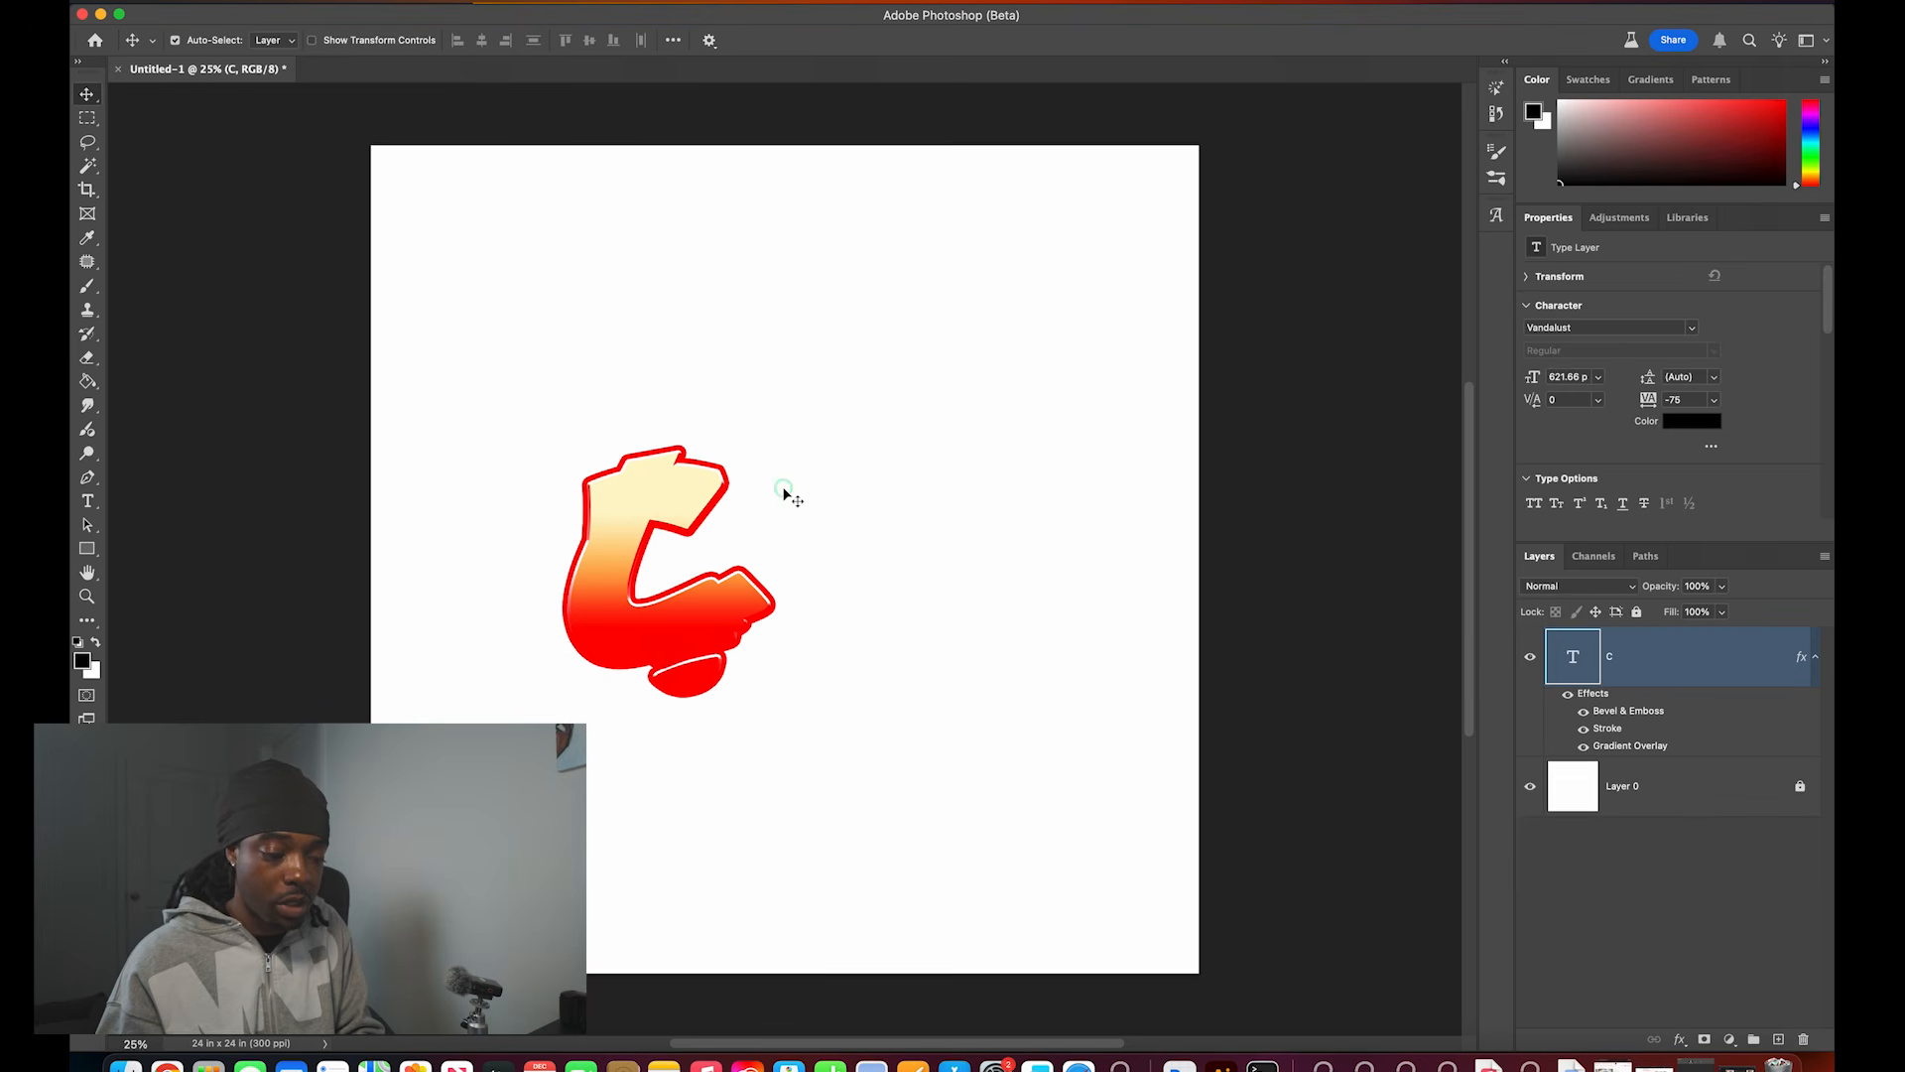
Step: Move the C back to the canvas's left edge and enlarge it slightly to about 651 pt
key(super+t)
drag(681, 546, 386, 544)
drag(758, 578, 596, 641)
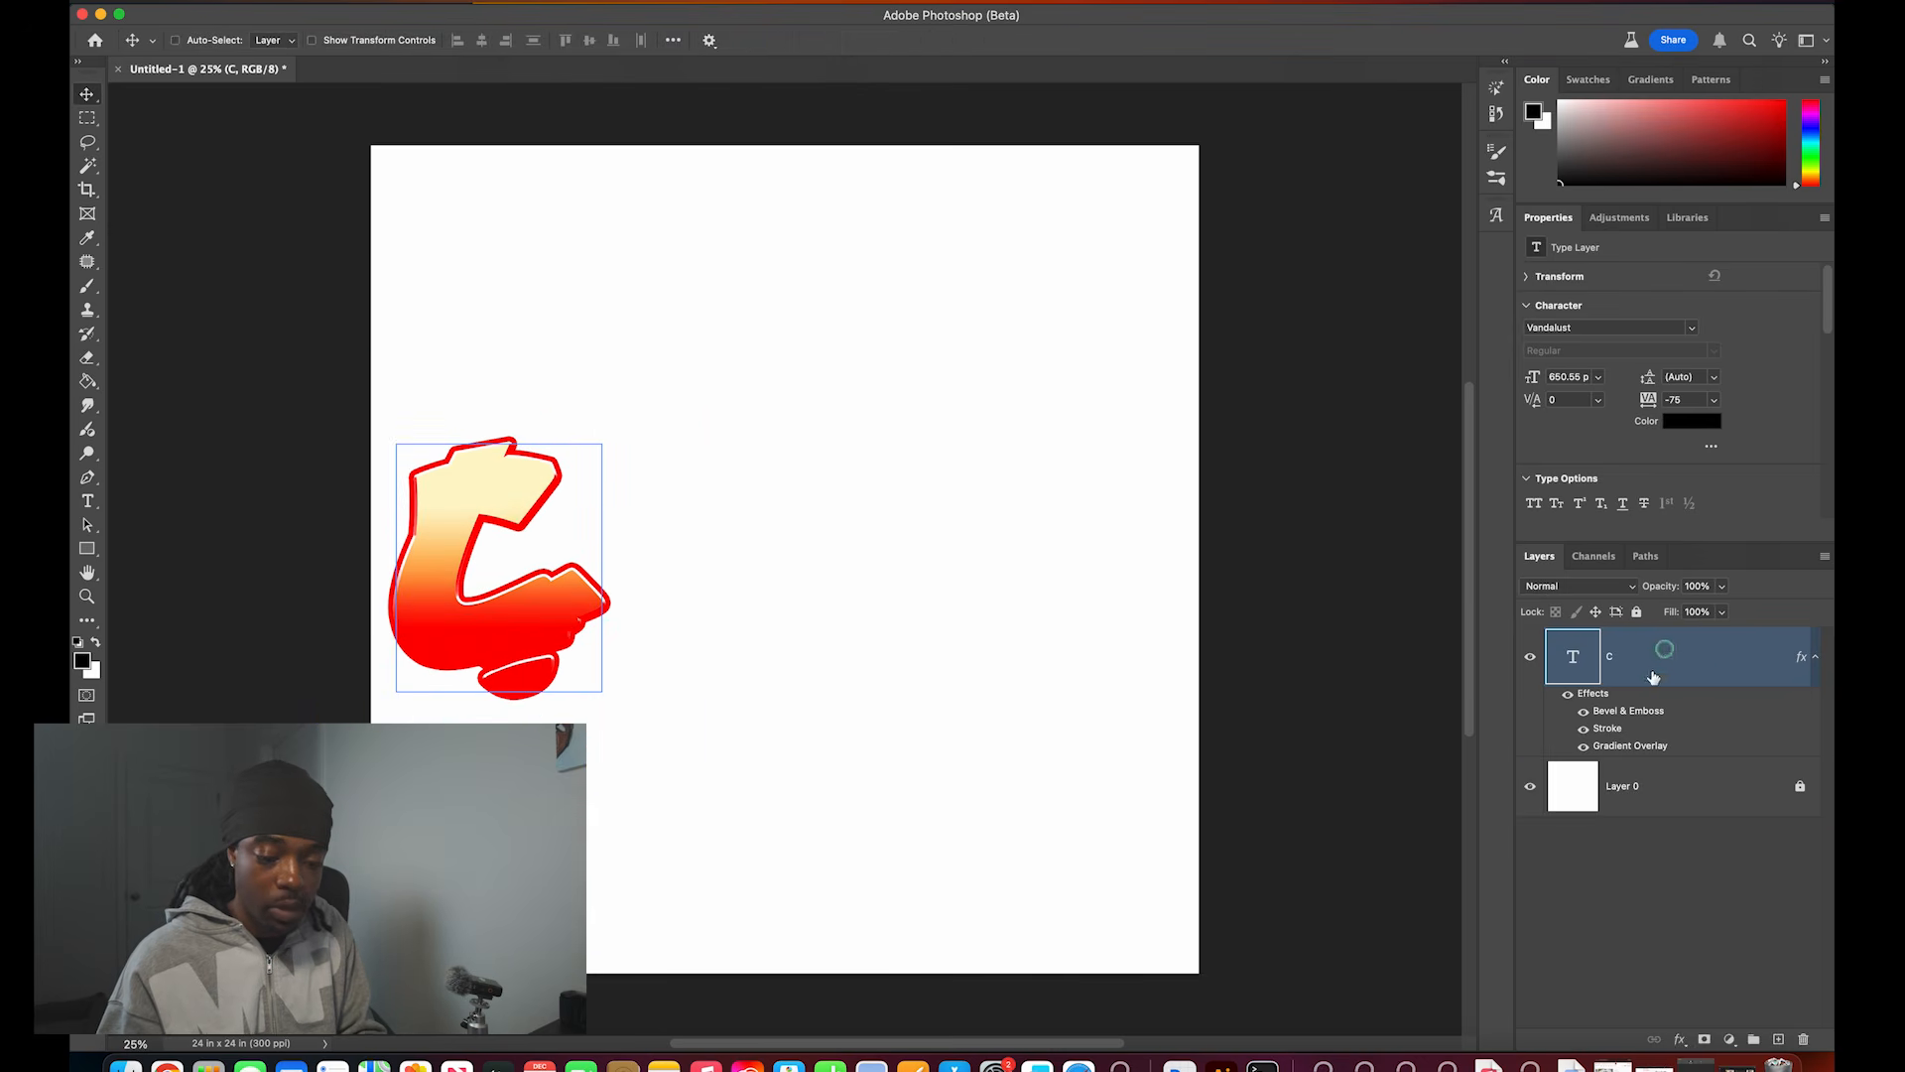
Step: Duplicate the styled C layer and place the copy to the right of the original C
drag(1641, 663, 1778, 1037)
drag(486, 580, 754, 581)
key(Delete)
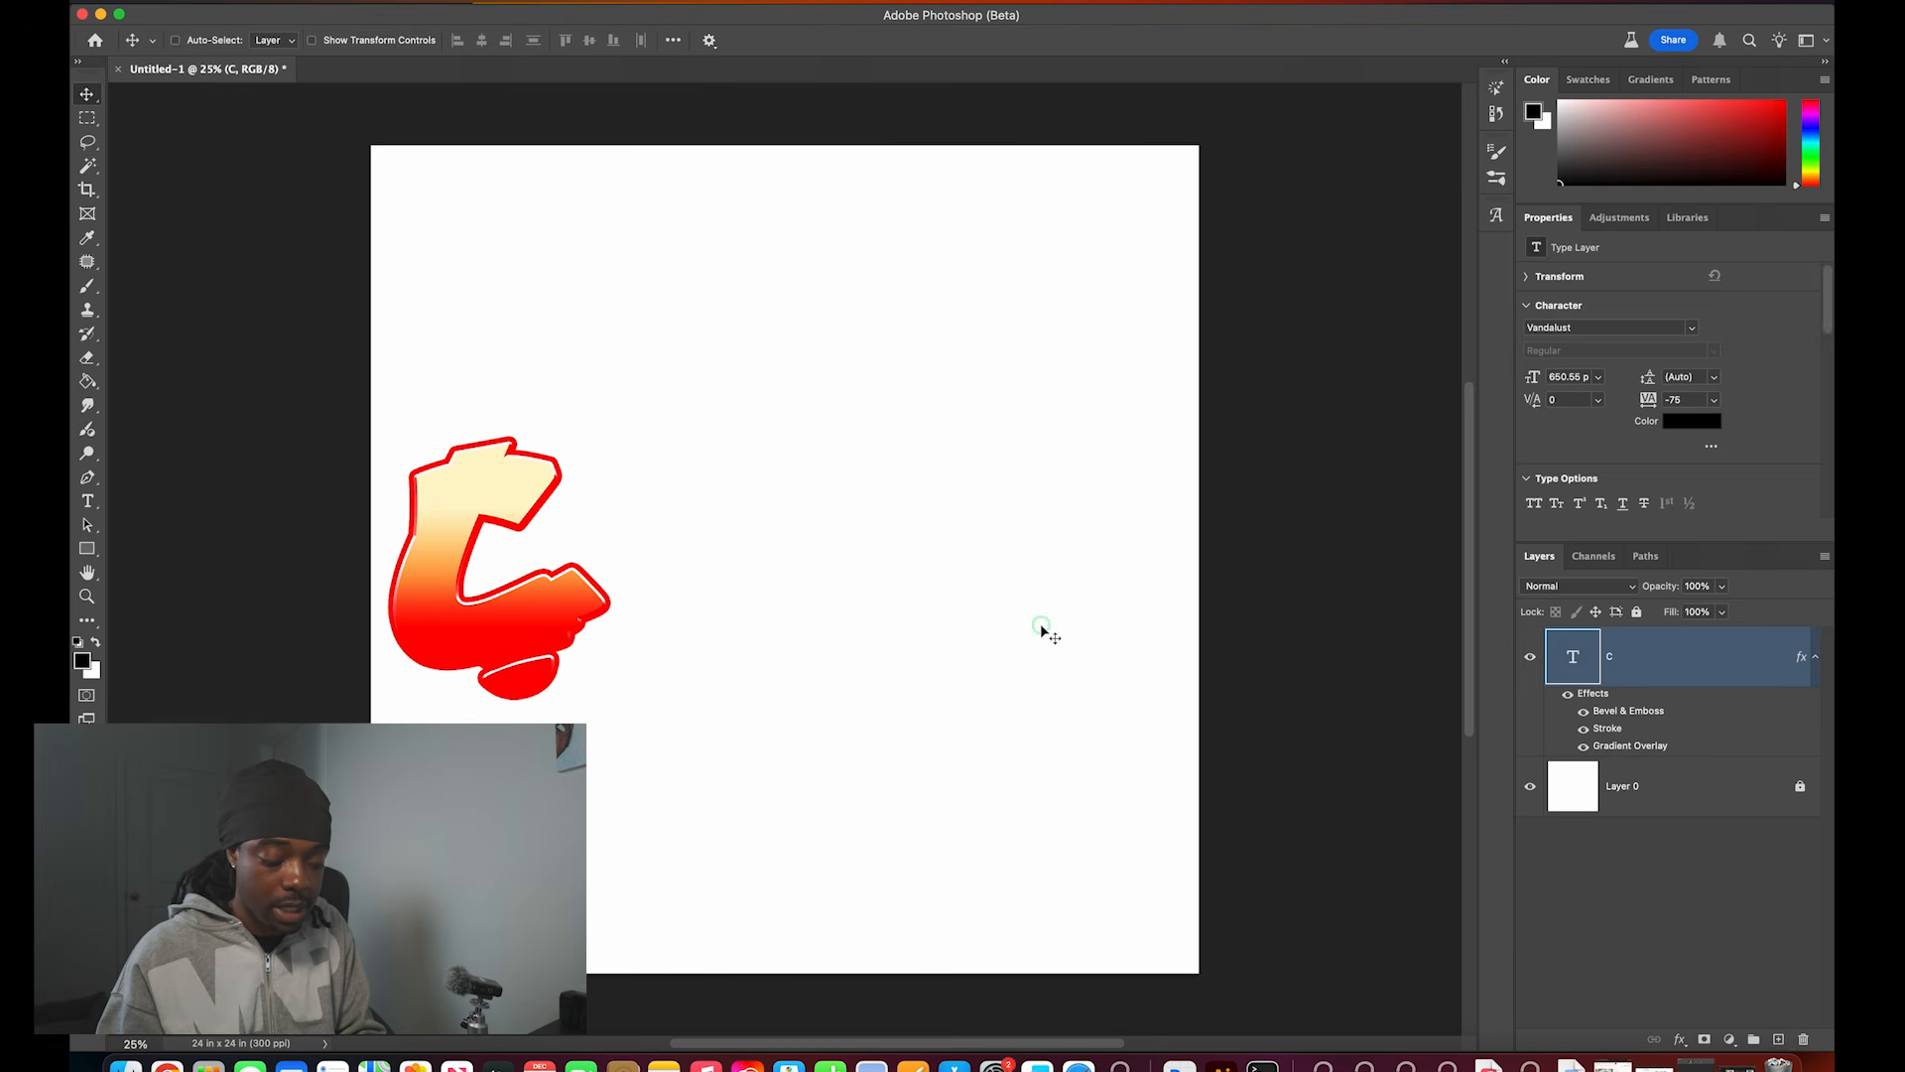
key(super+z)
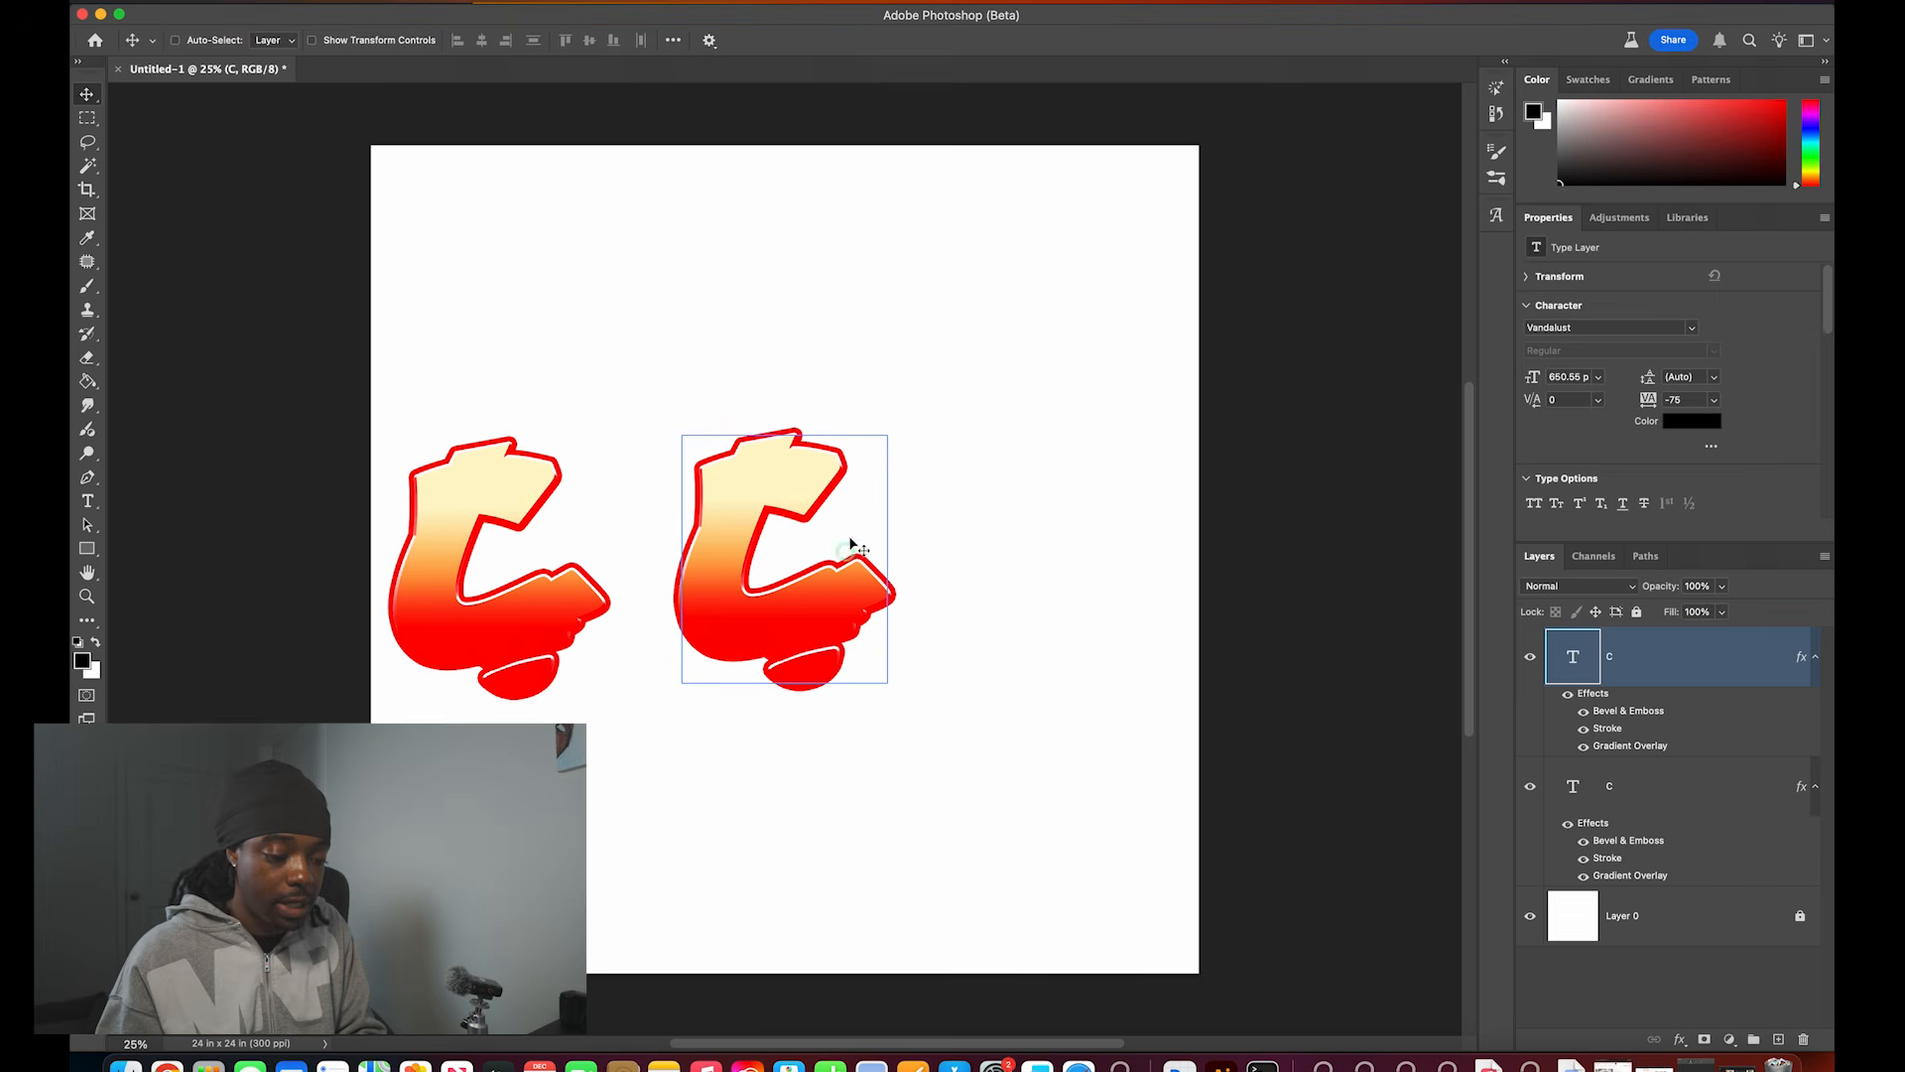
Step: Change the copied letter to U and move it left so it overlaps the C's right side
double_click(805, 586)
key(super+a)
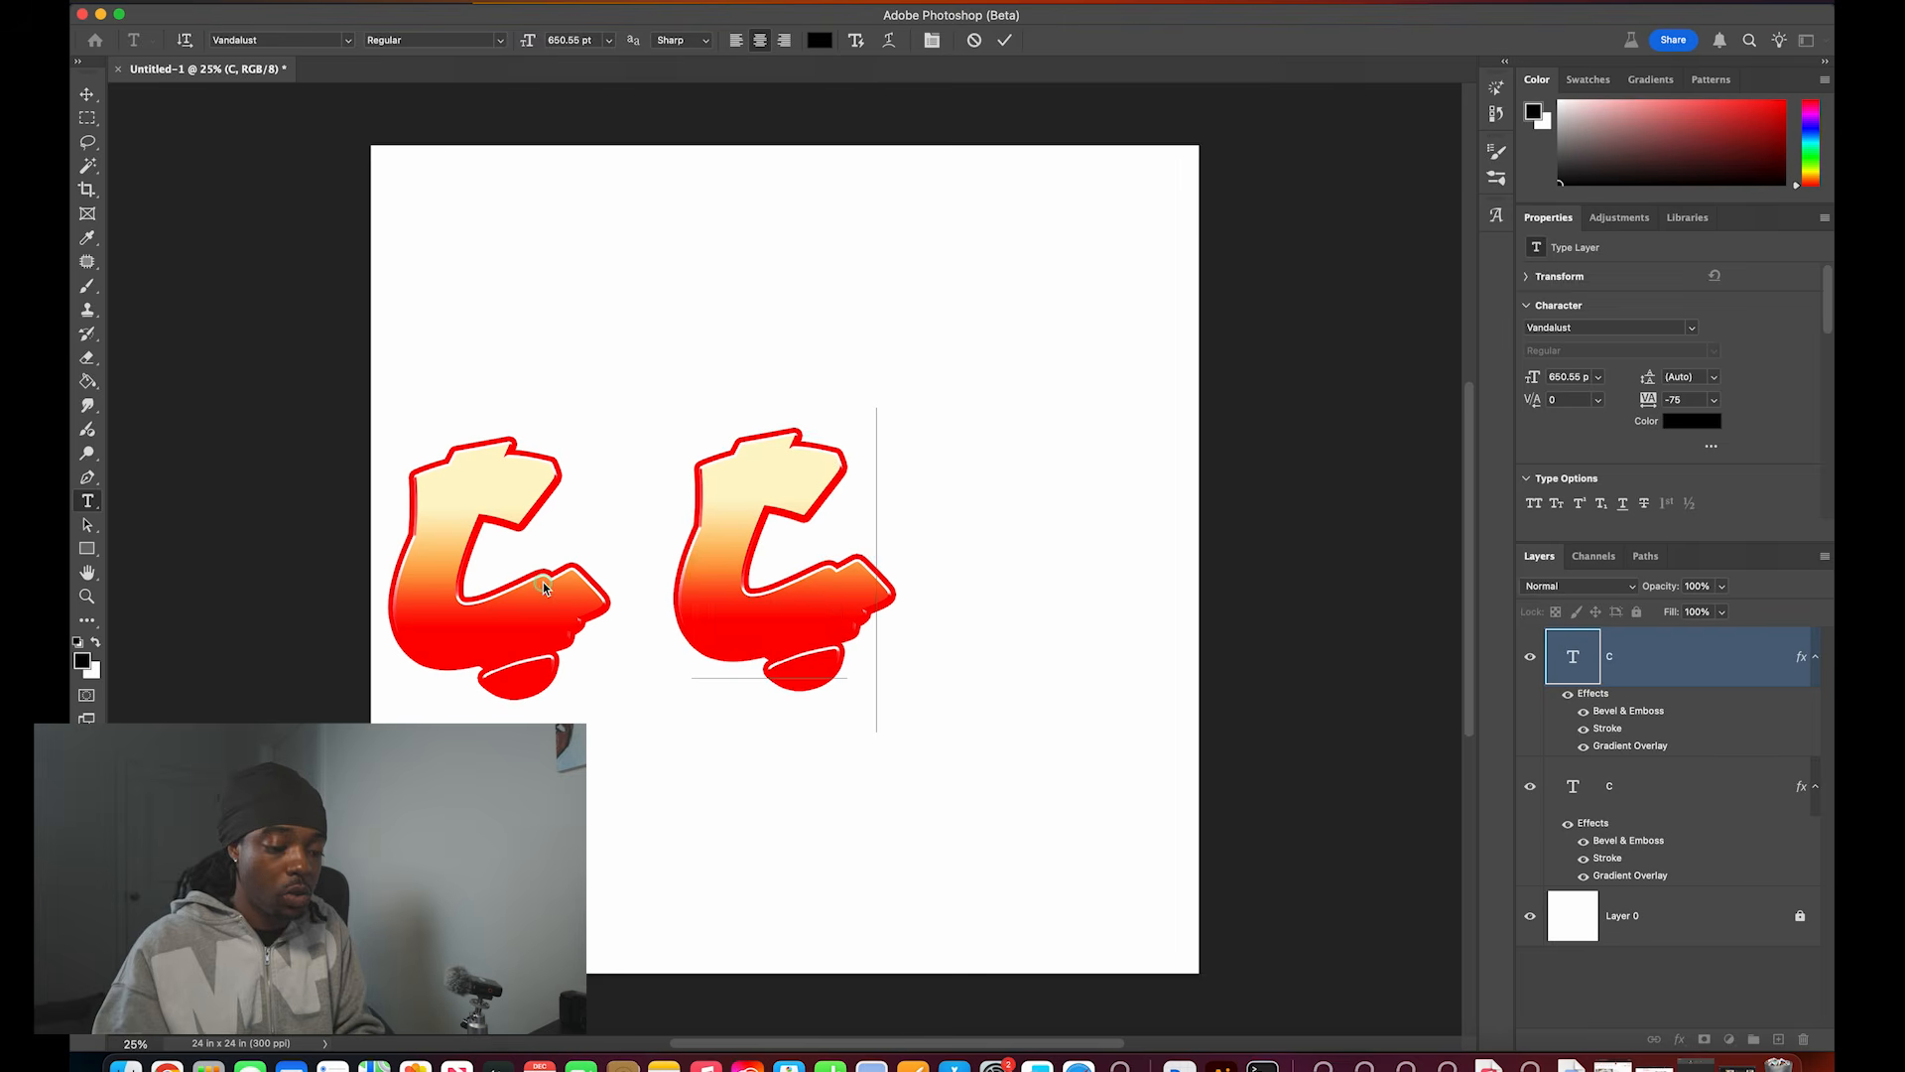
text(u)
click(1000, 42)
key(v)
drag(845, 618, 743, 624)
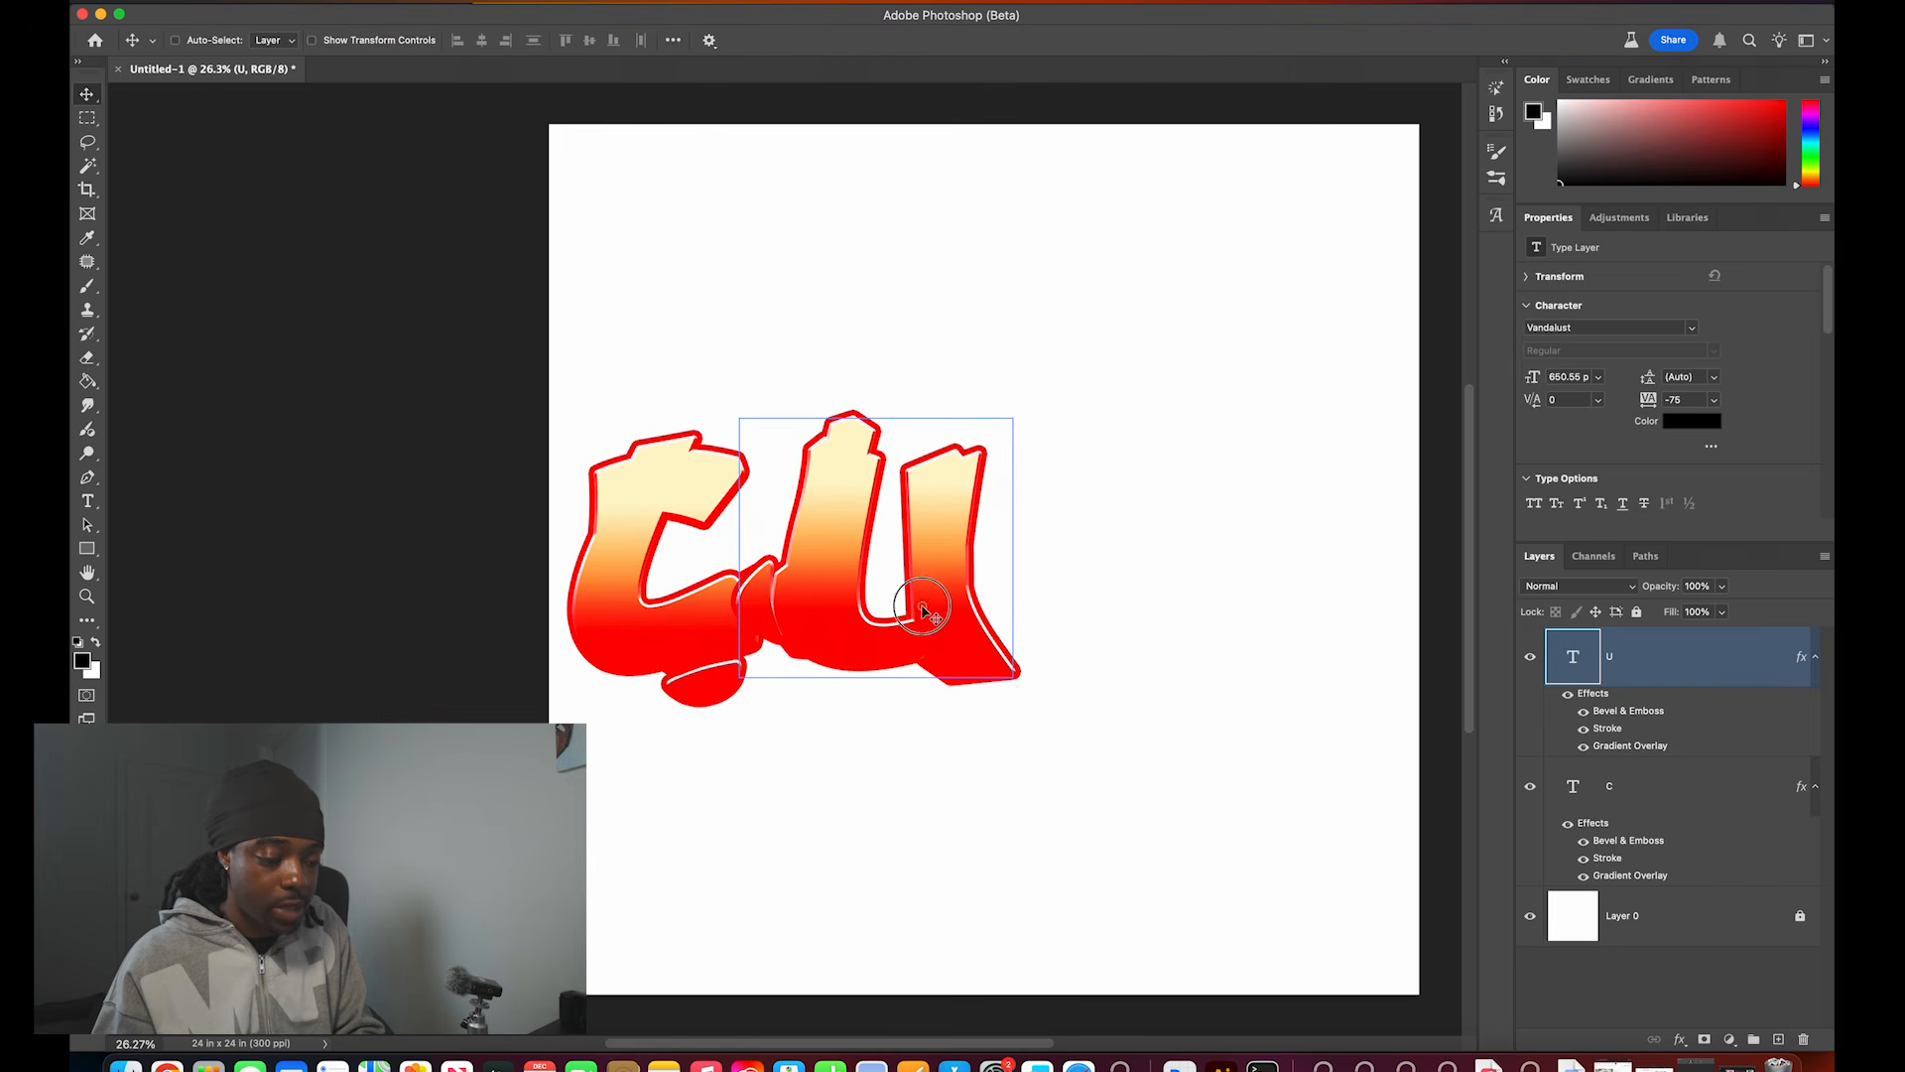
Step: Fine-tune the U's position against the C, duplicate the U layer and move the copy to its right
drag(1025, 539, 999, 546)
mouse_move(862, 599)
mouse_down()
mouse_move(840, 617)
mouse_move(826, 581)
mouse_move(772, 593)
mouse_move(863, 595)
mouse_move(851, 612)
mouse_up()
drag(1697, 675, 1786, 1037)
key(super+t)
drag(1040, 564, 1054, 564)
key(Return)
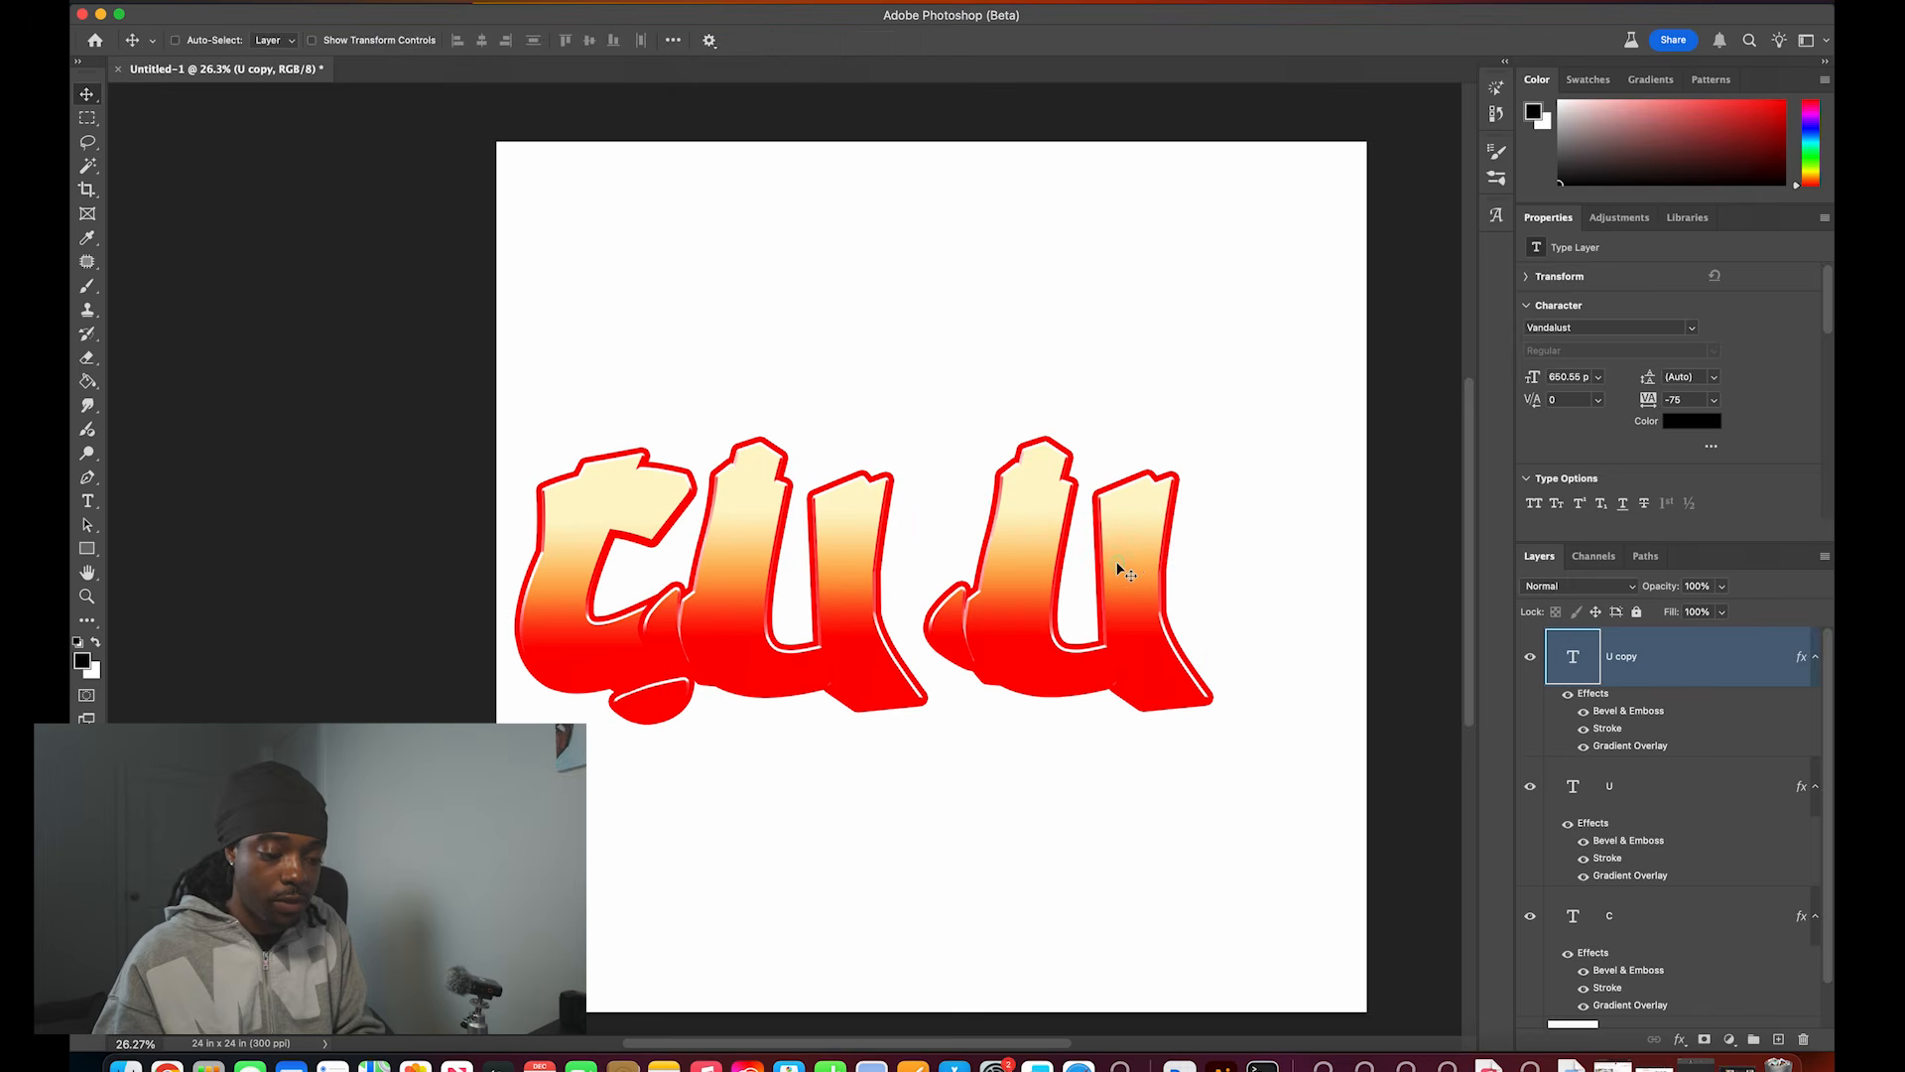
Step: Change the U copy to the letter A and move it left so it overlaps the U
double_click(1118, 562)
text(A)
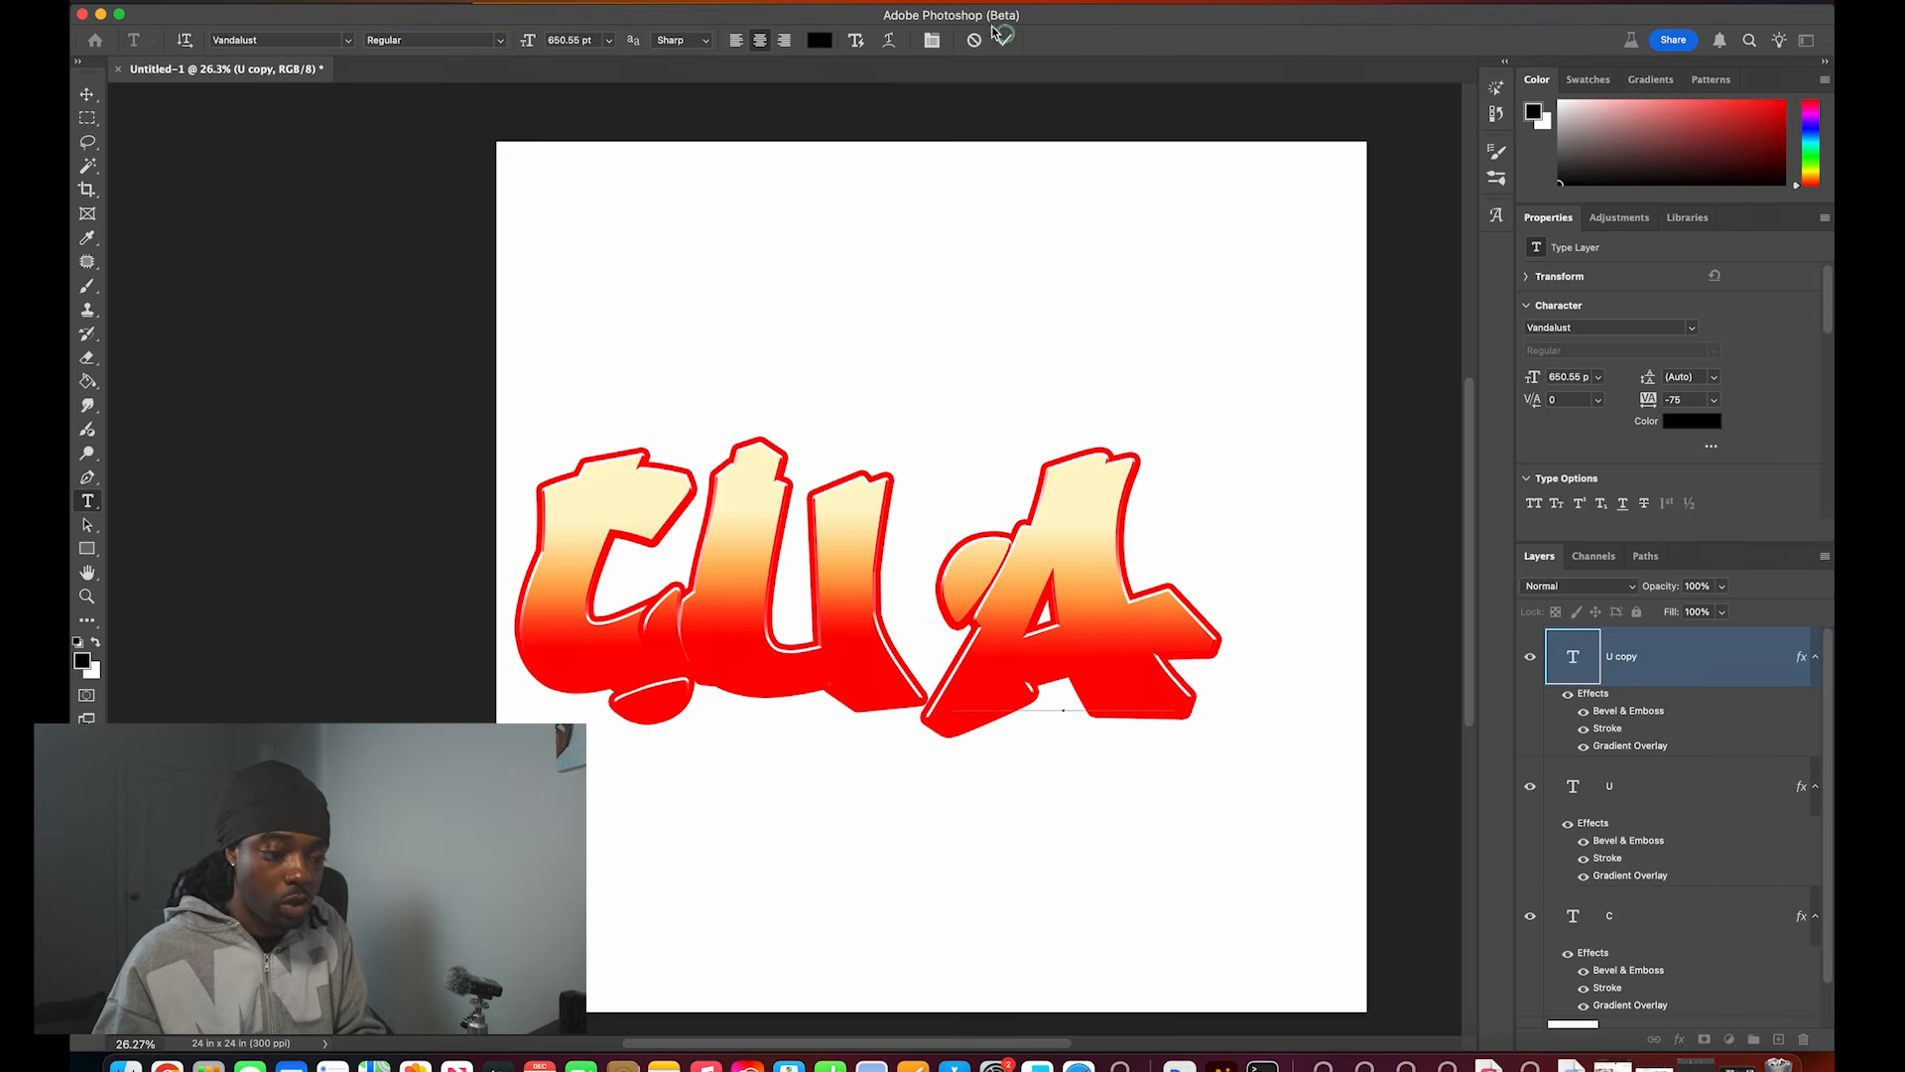
click(1008, 42)
key(v)
drag(1159, 645, 1058, 647)
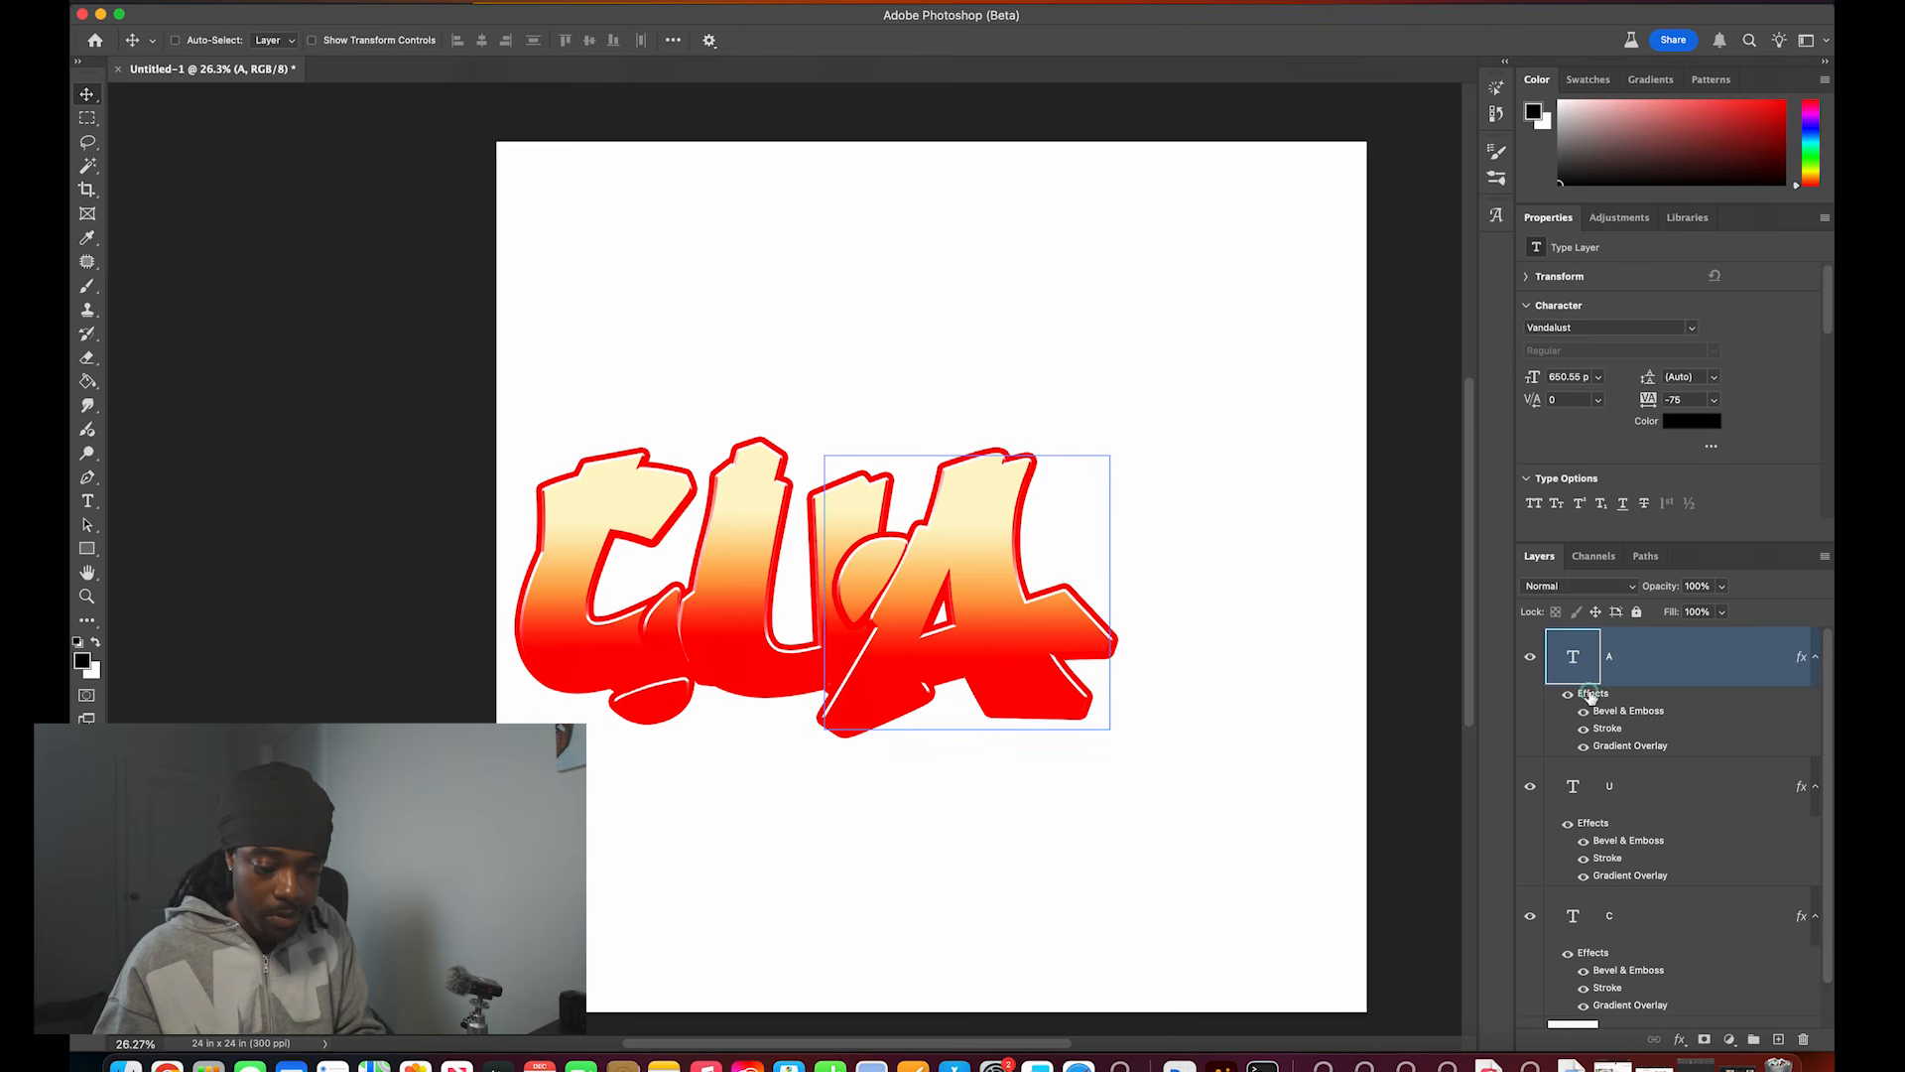
Step: Scale the C, U and A layers down together to about 496 pt
shift+click(1648, 915)
key(super+t)
drag(1113, 587, 973, 588)
key(Return)
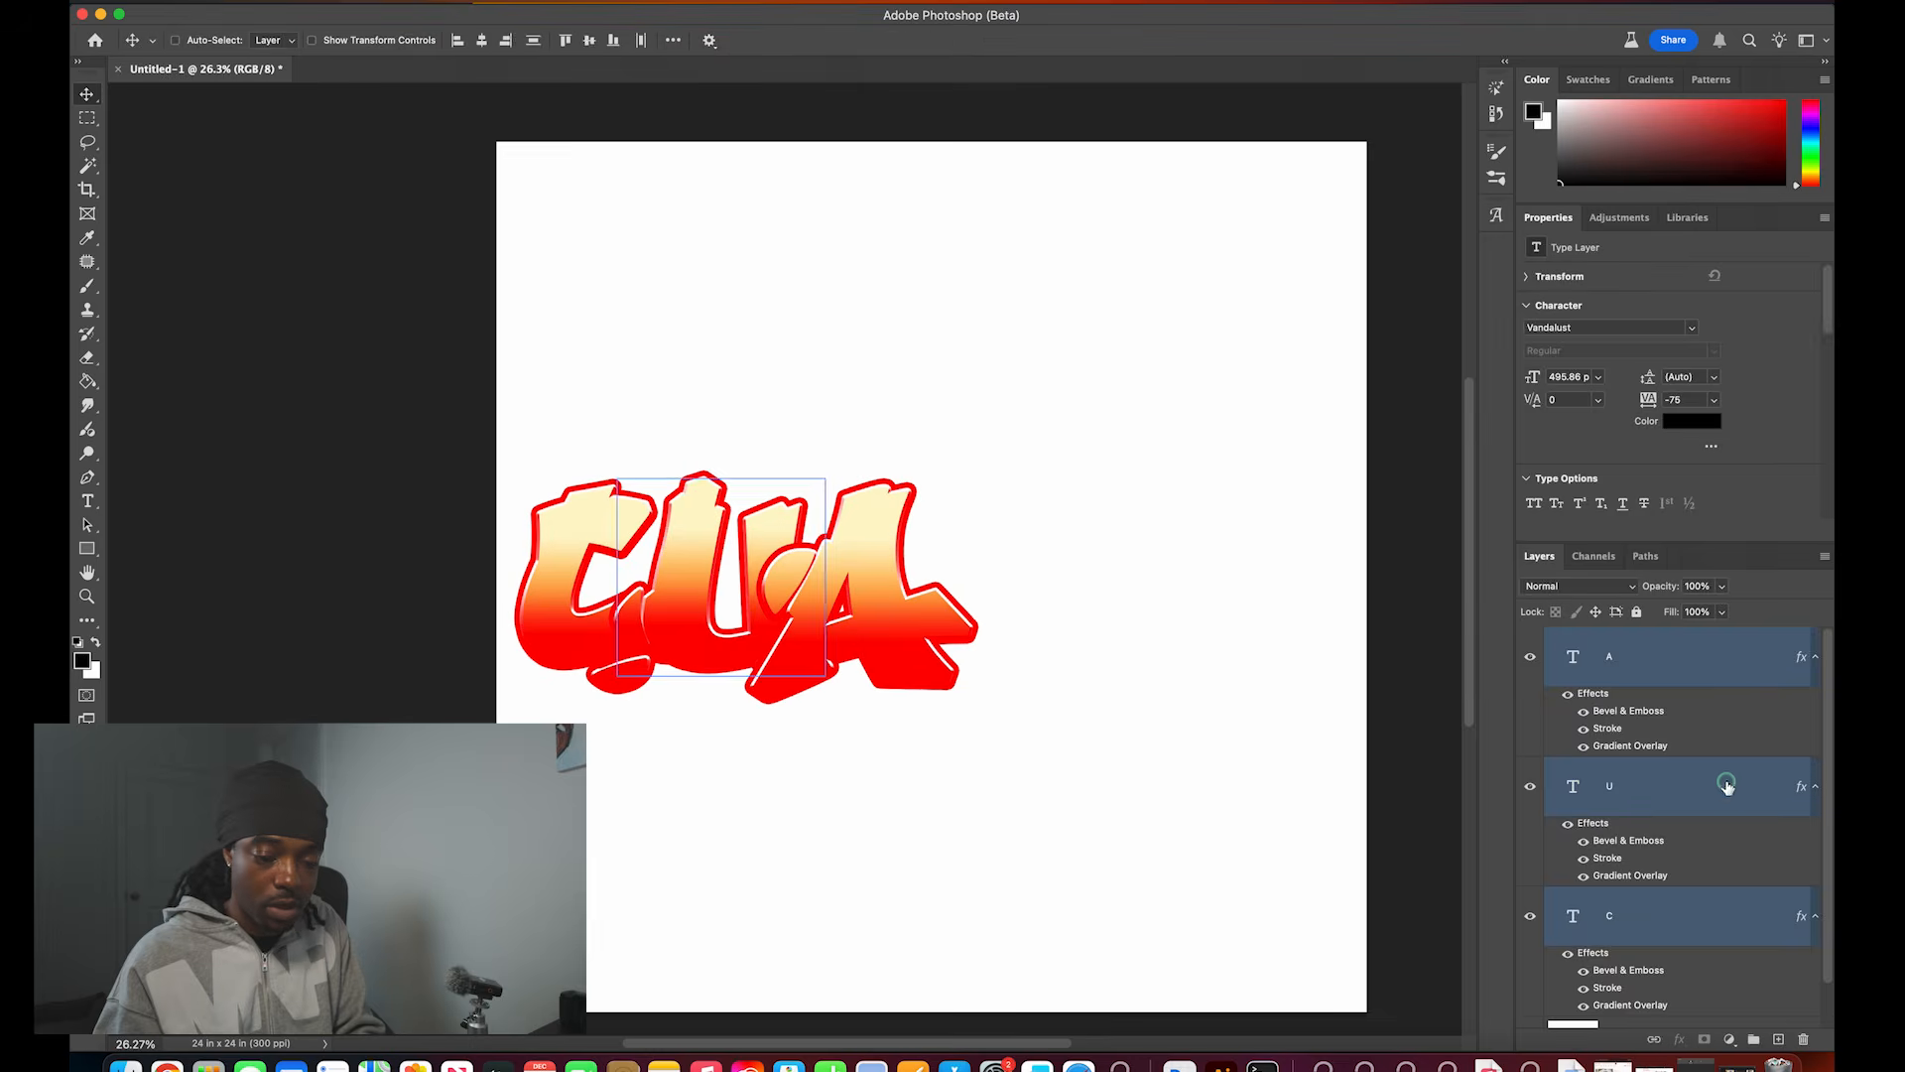
click(1687, 667)
double_click(1692, 665)
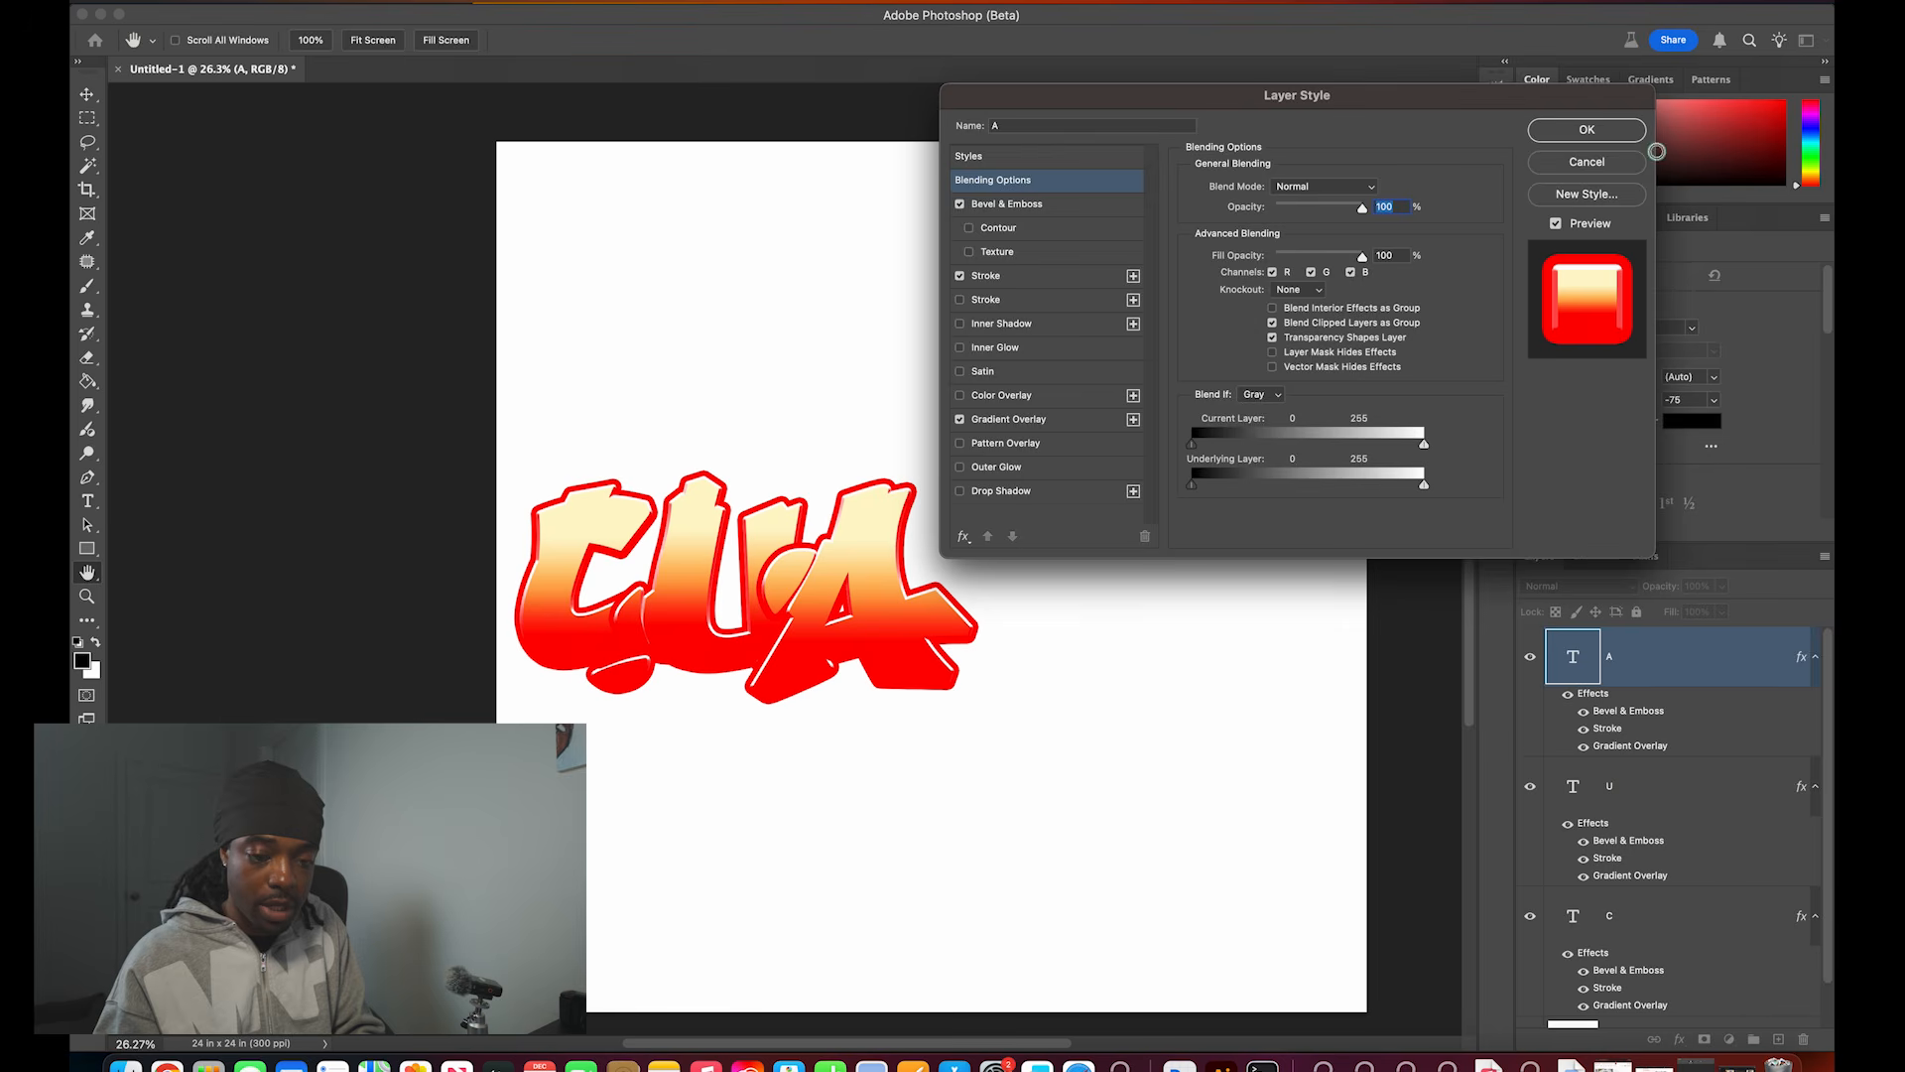
click(1587, 129)
Step: Duplicate the A layer, change the copy to the letter T and place it to the right of the A
drag(1681, 656, 1694, 953)
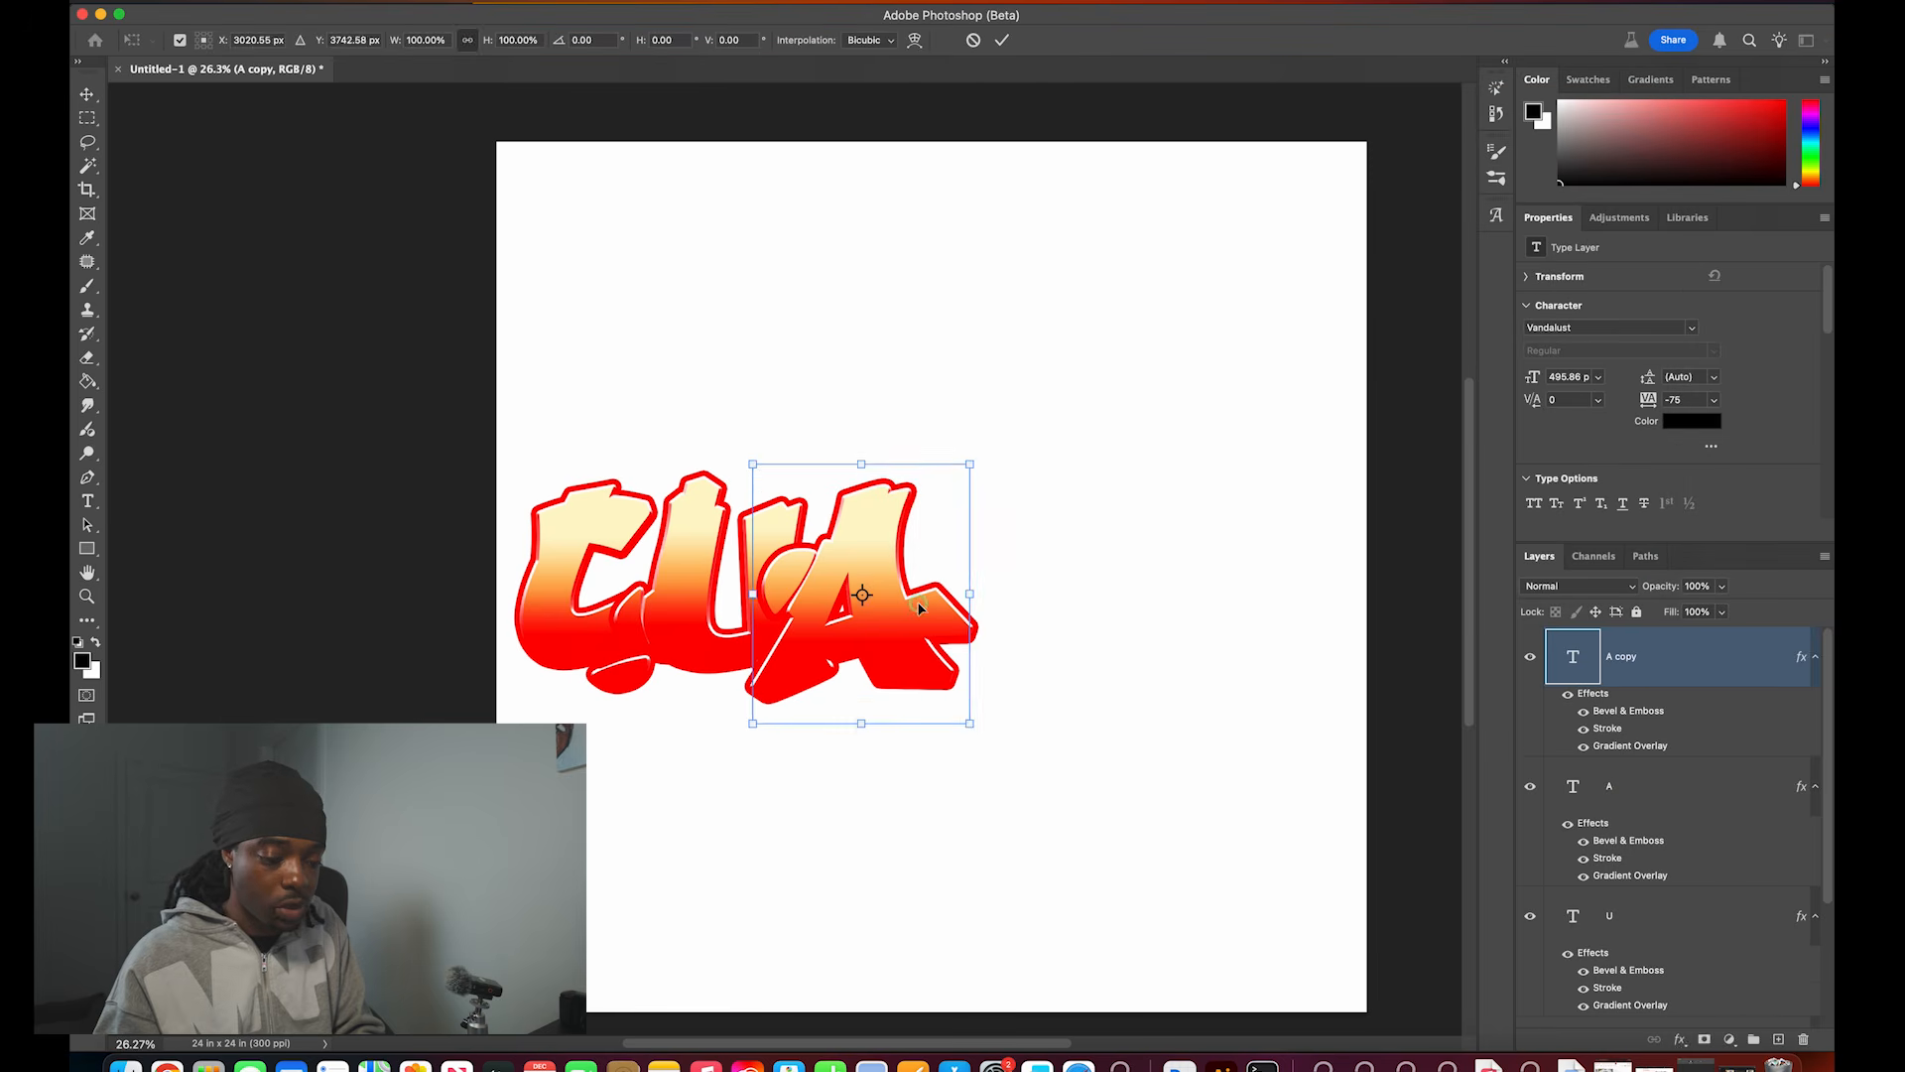
drag(1063, 609, 1097, 583)
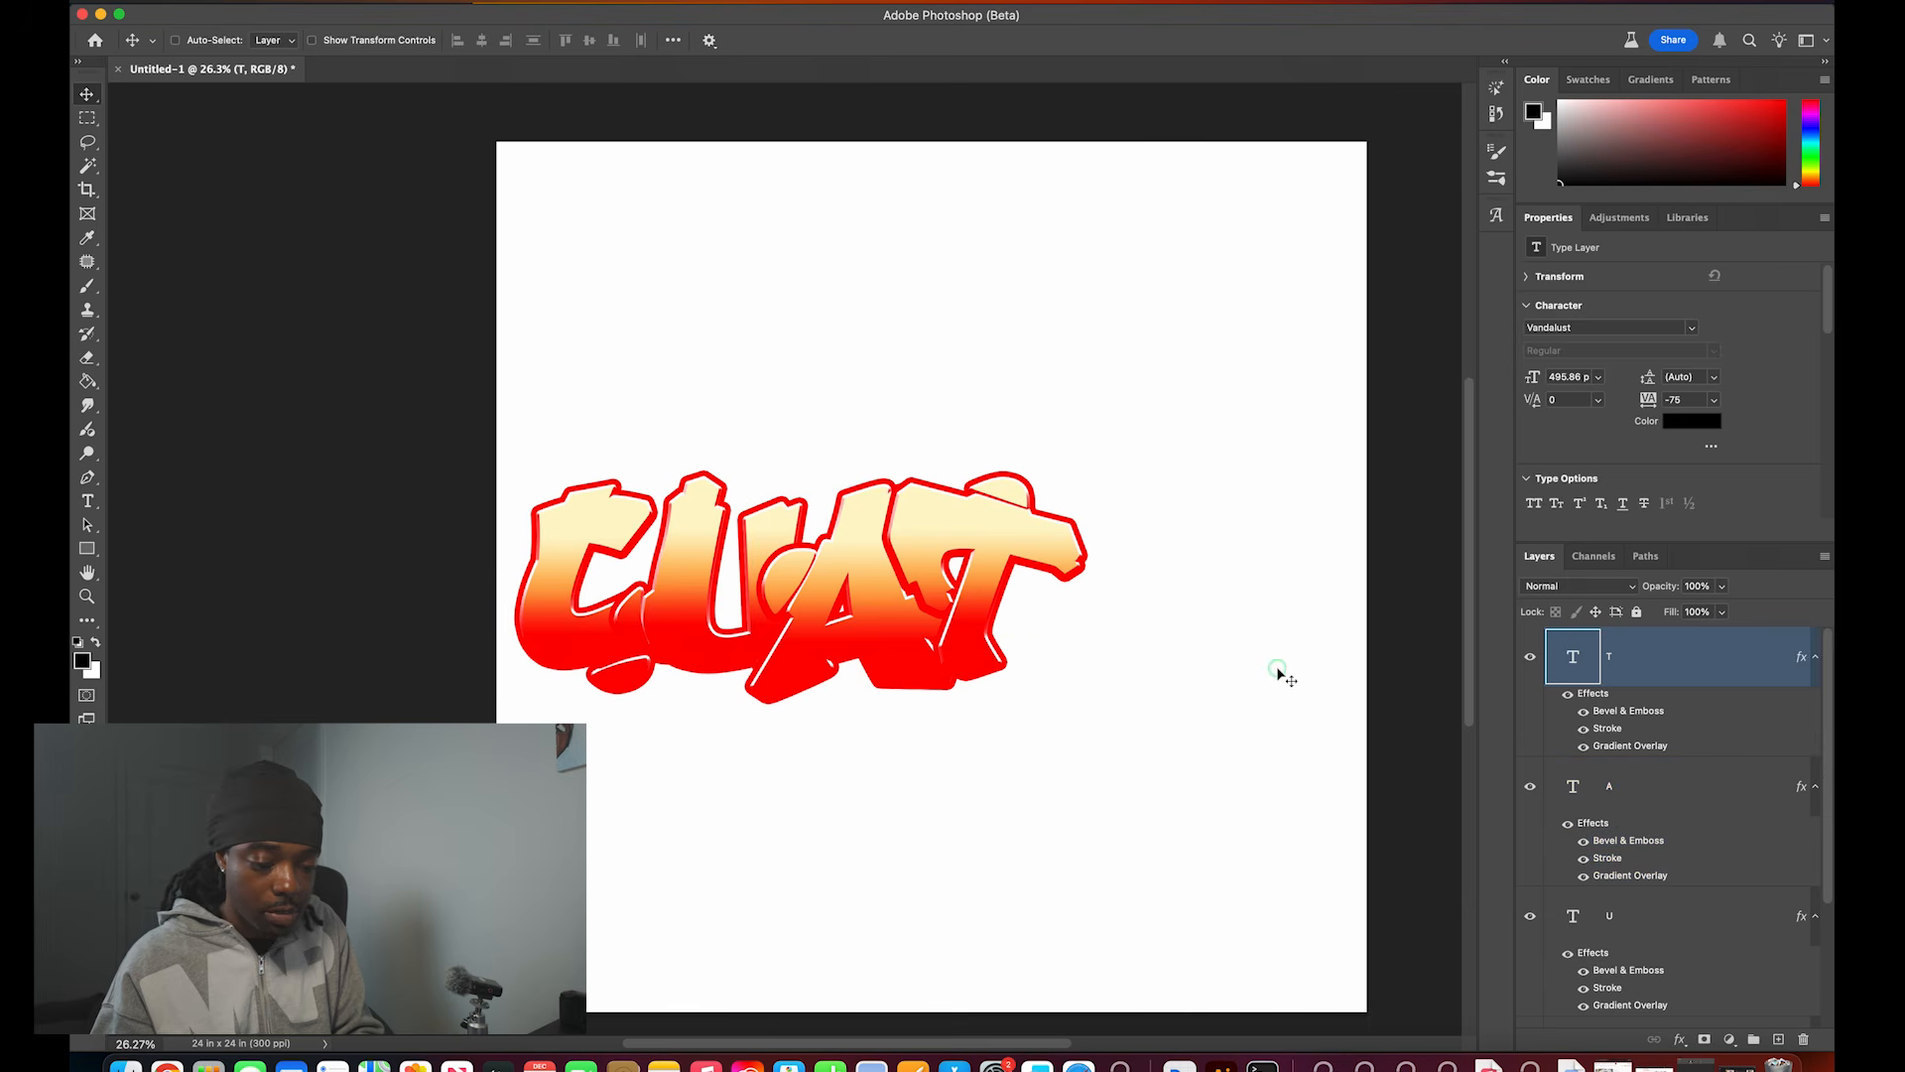
key(super+z)
click(1570, 700)
click(1570, 700)
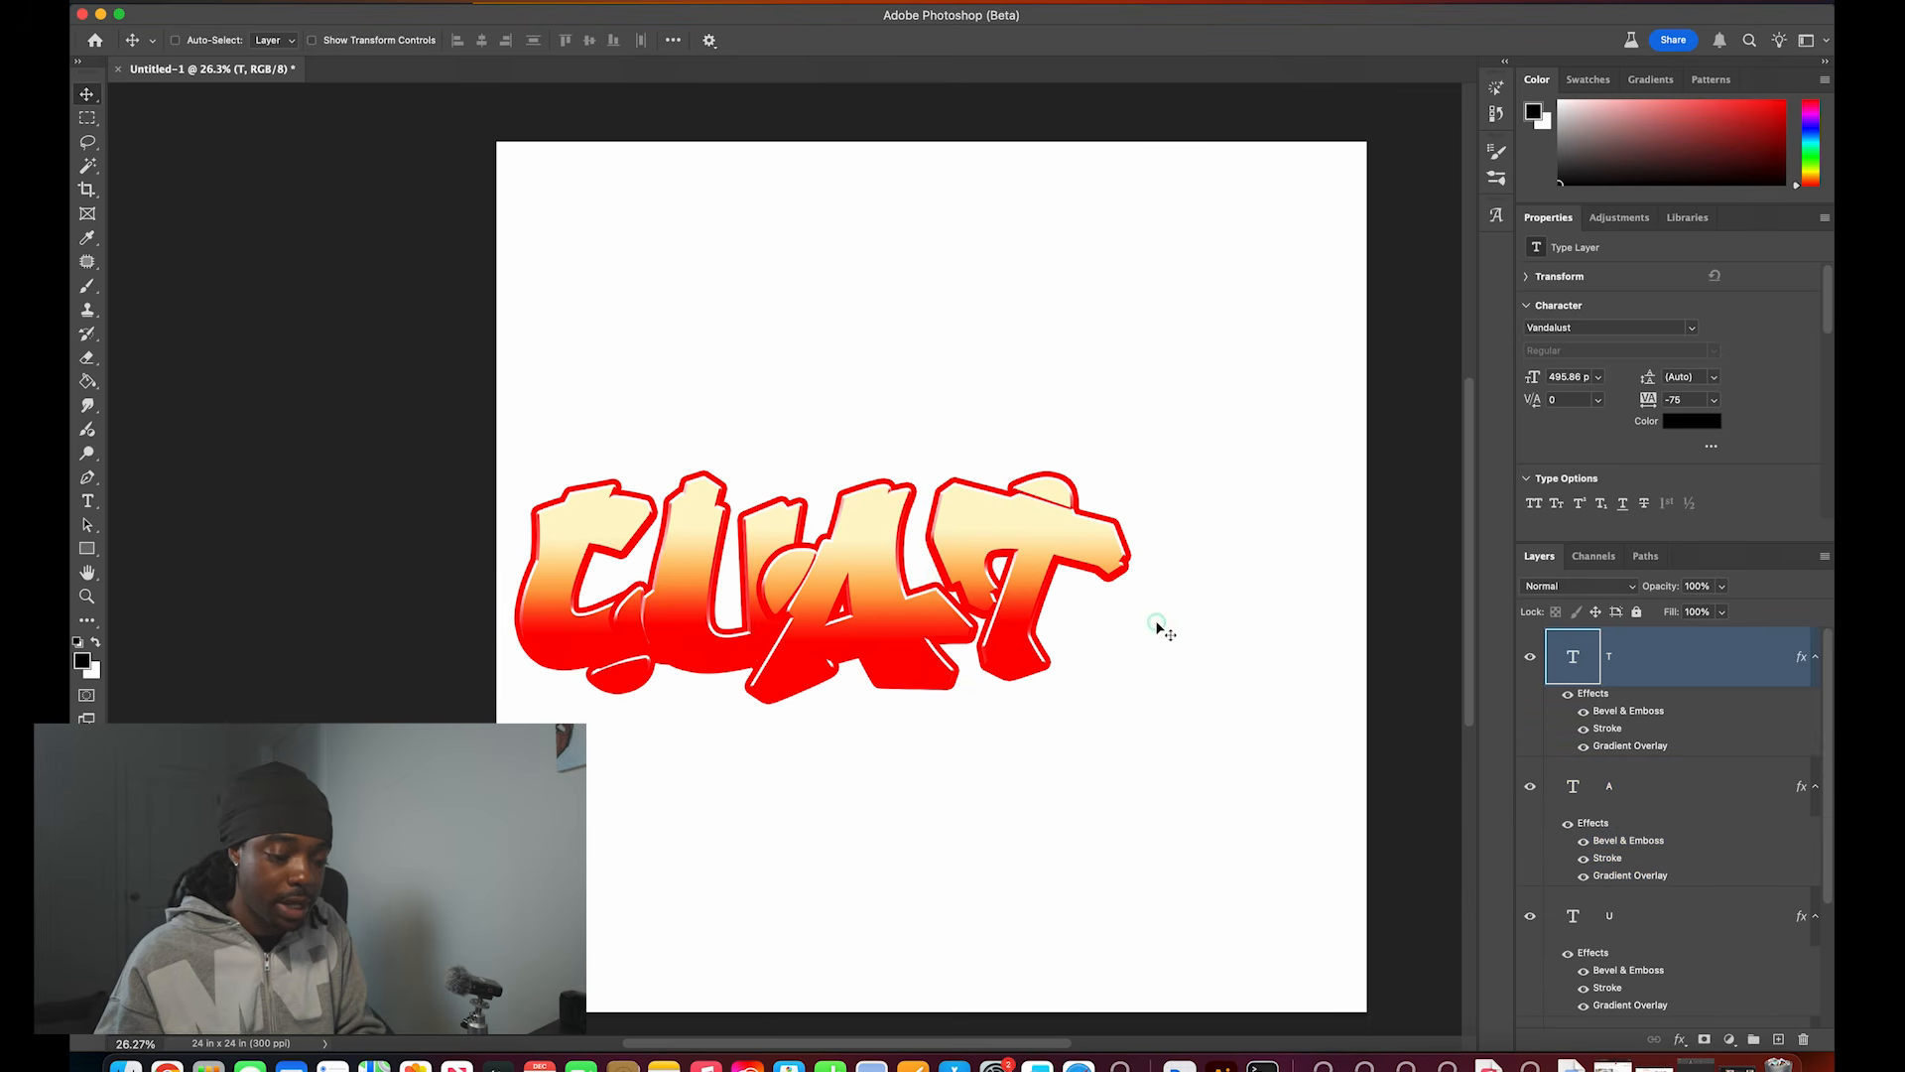
Step: Move the T closer to the A and enlarge it to about 527 pt
drag(1072, 541, 1045, 541)
key(super+t)
drag(1000, 725, 1001, 740)
click(1242, 485)
Step: Move the T layer below the A layer and shift the T left so it tucks behind the A
drag(1735, 681, 1737, 844)
drag(1016, 563, 1002, 562)
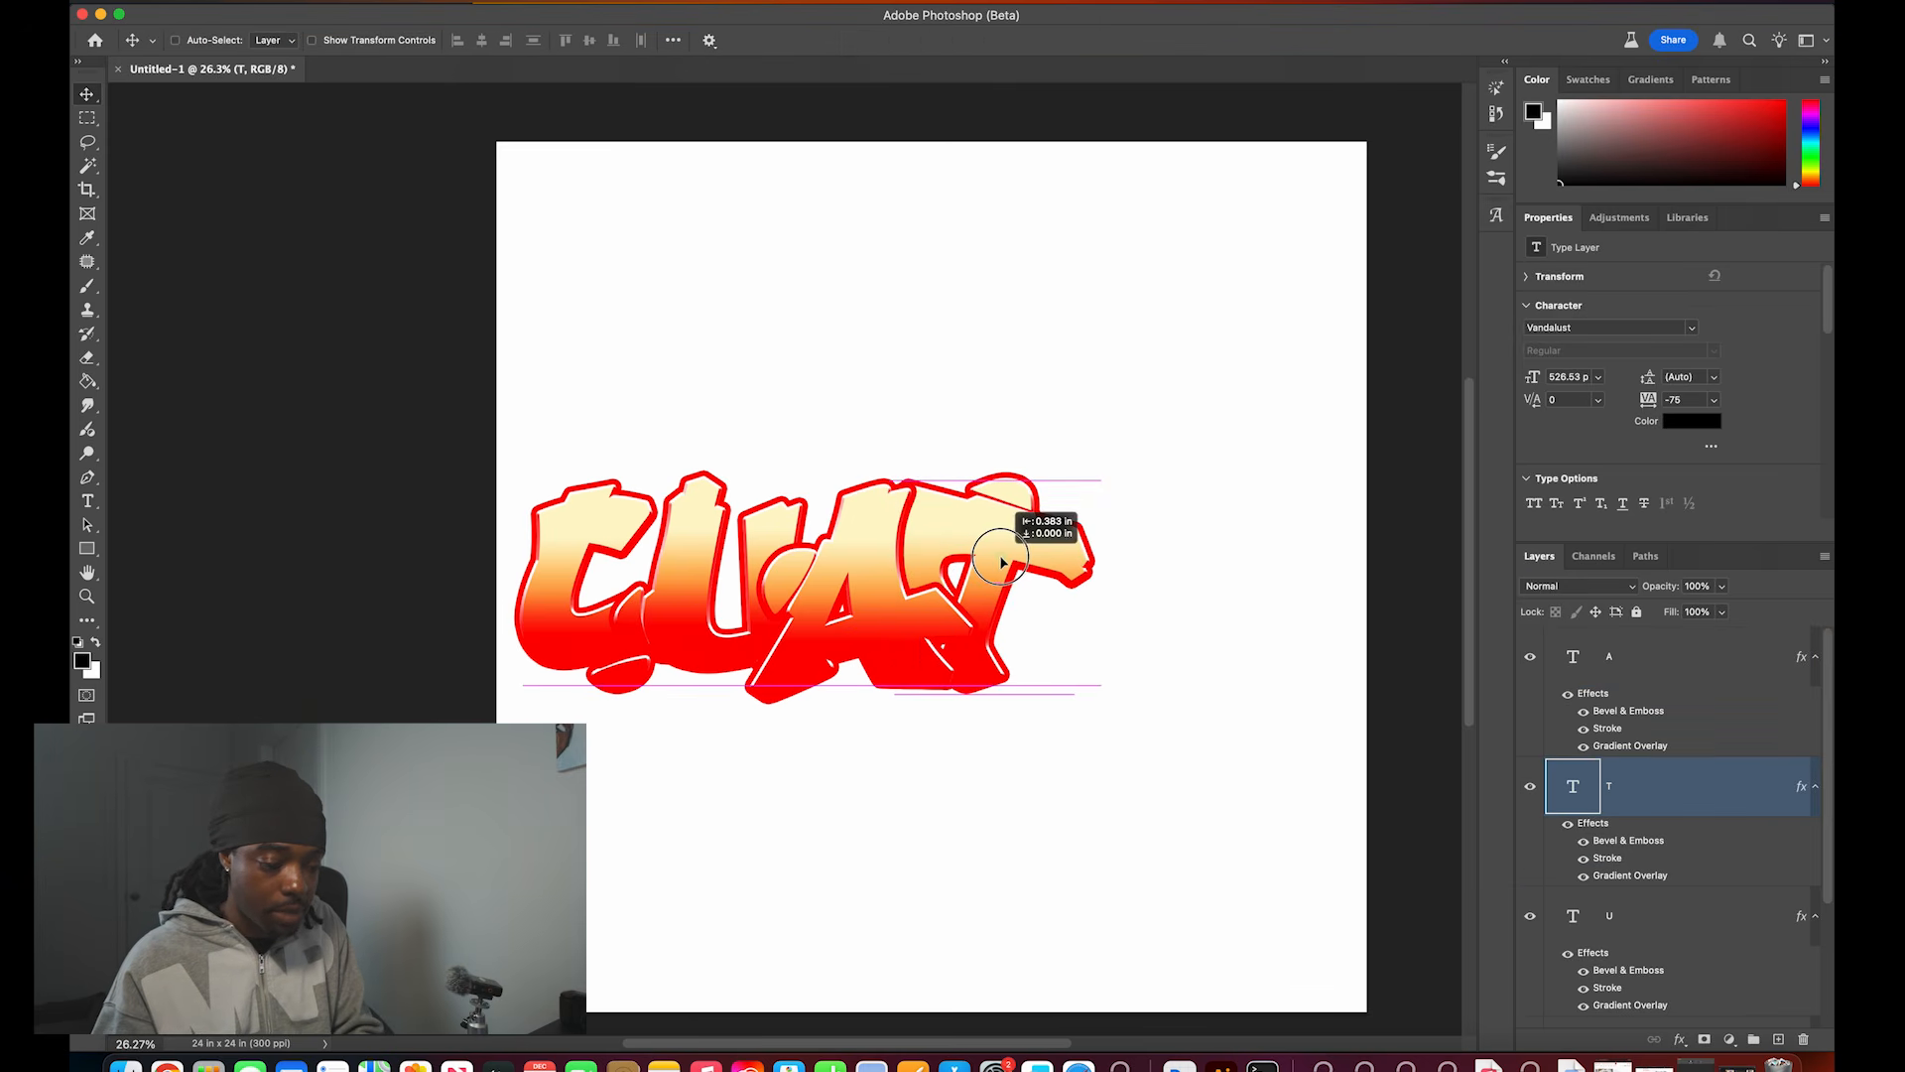
drag(1002, 563, 1006, 563)
Step: Scale all five letters of CUATR down together so the C measures about 457 pt
click(1710, 681)
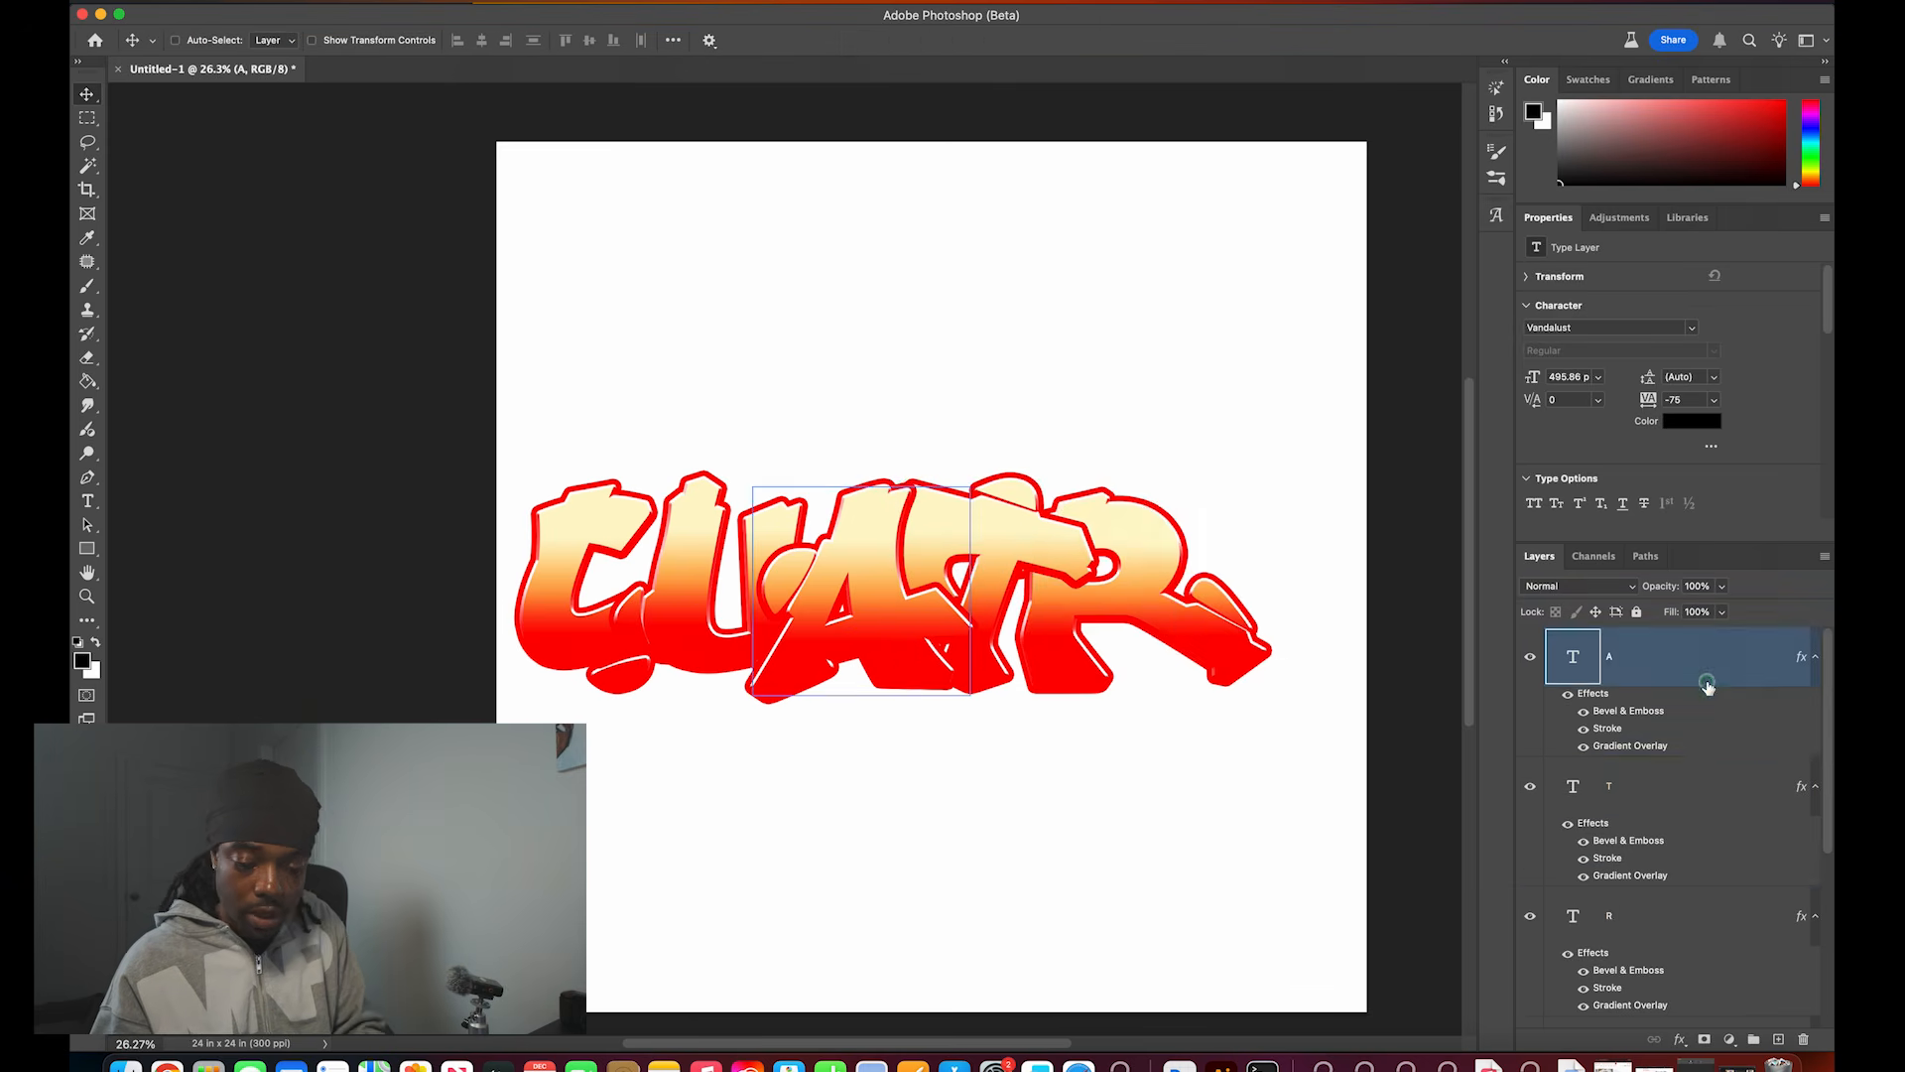
scroll(1709, 714, down, 5)
shift+click(1714, 898)
key(super+t)
drag(1264, 586, 1163, 590)
Step: Change the C copy to the letter O and place it to the right of the R, on top of the layer stack
text(O)
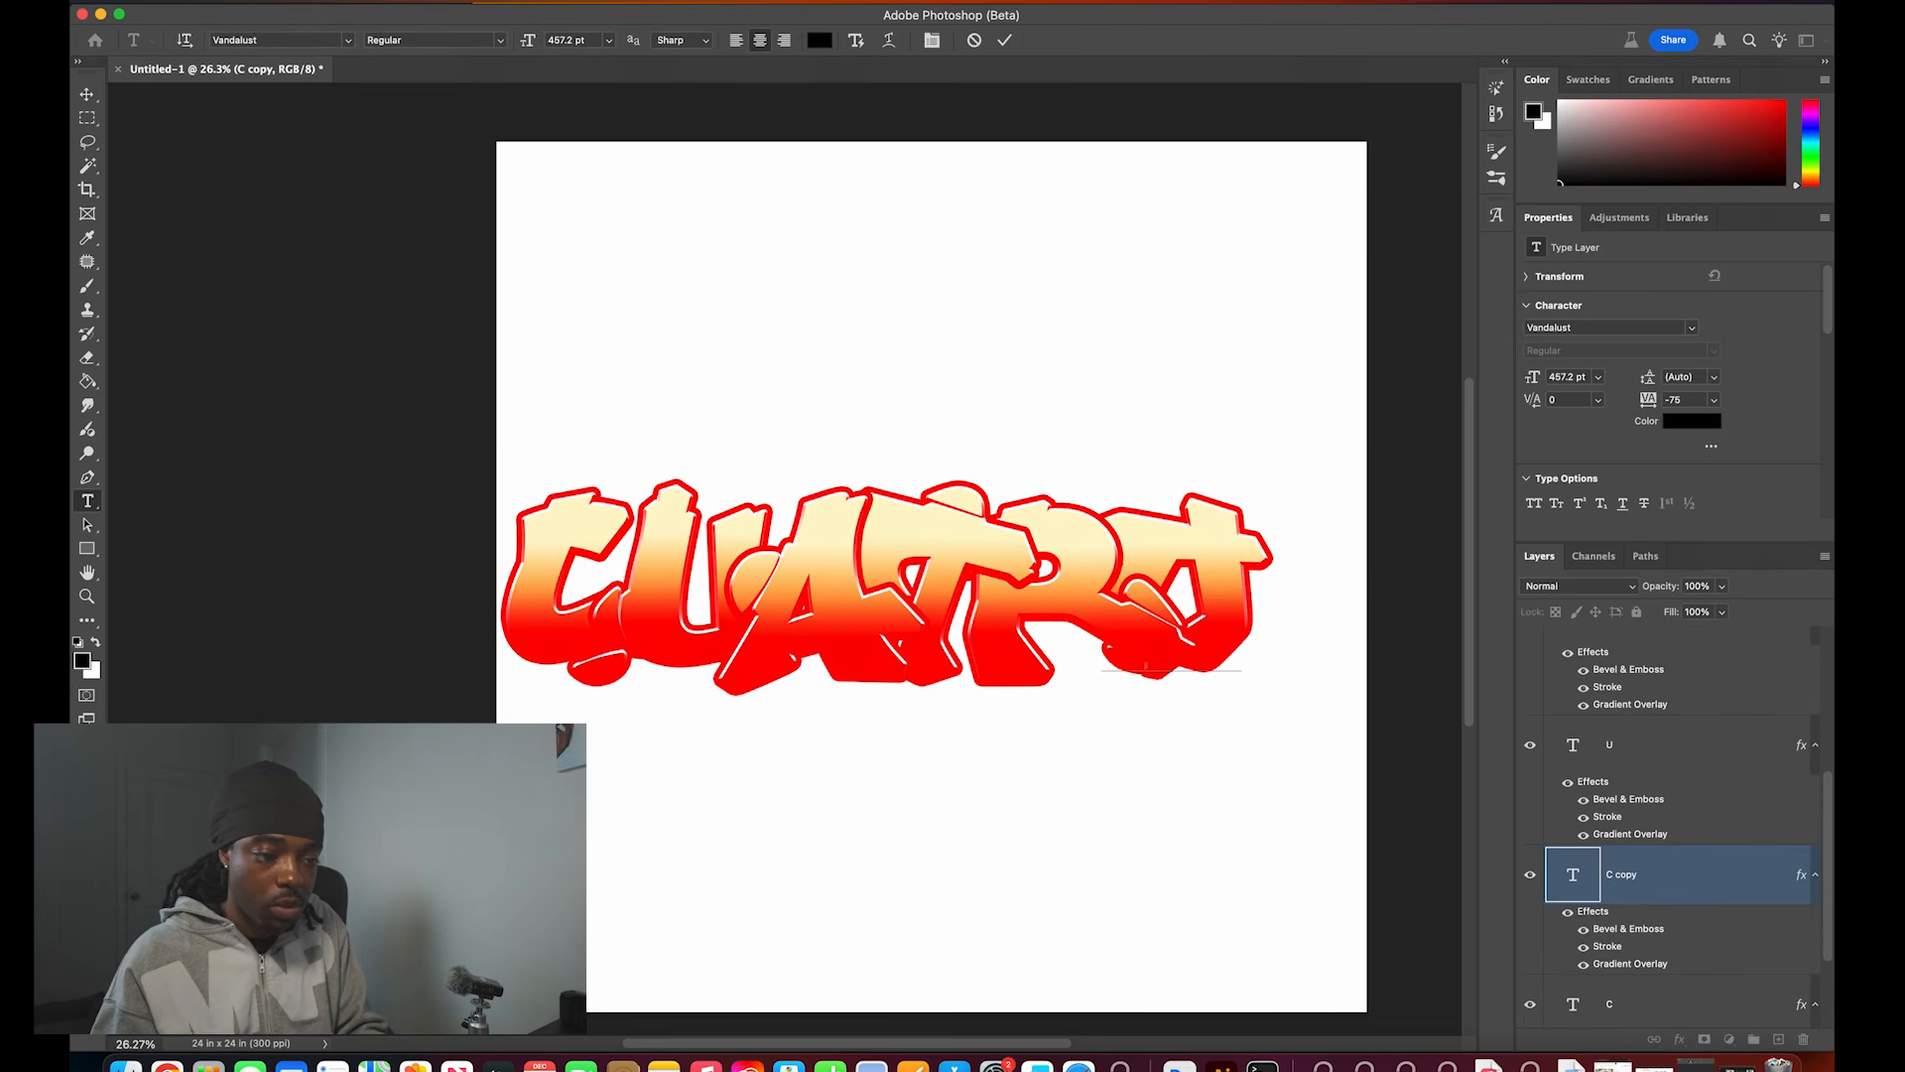
click(1005, 41)
key(v)
drag(1213, 585, 1243, 586)
drag(1591, 859, 1664, 609)
scroll(1118, 731, down, 5)
scroll(1119, 732, up, 5)
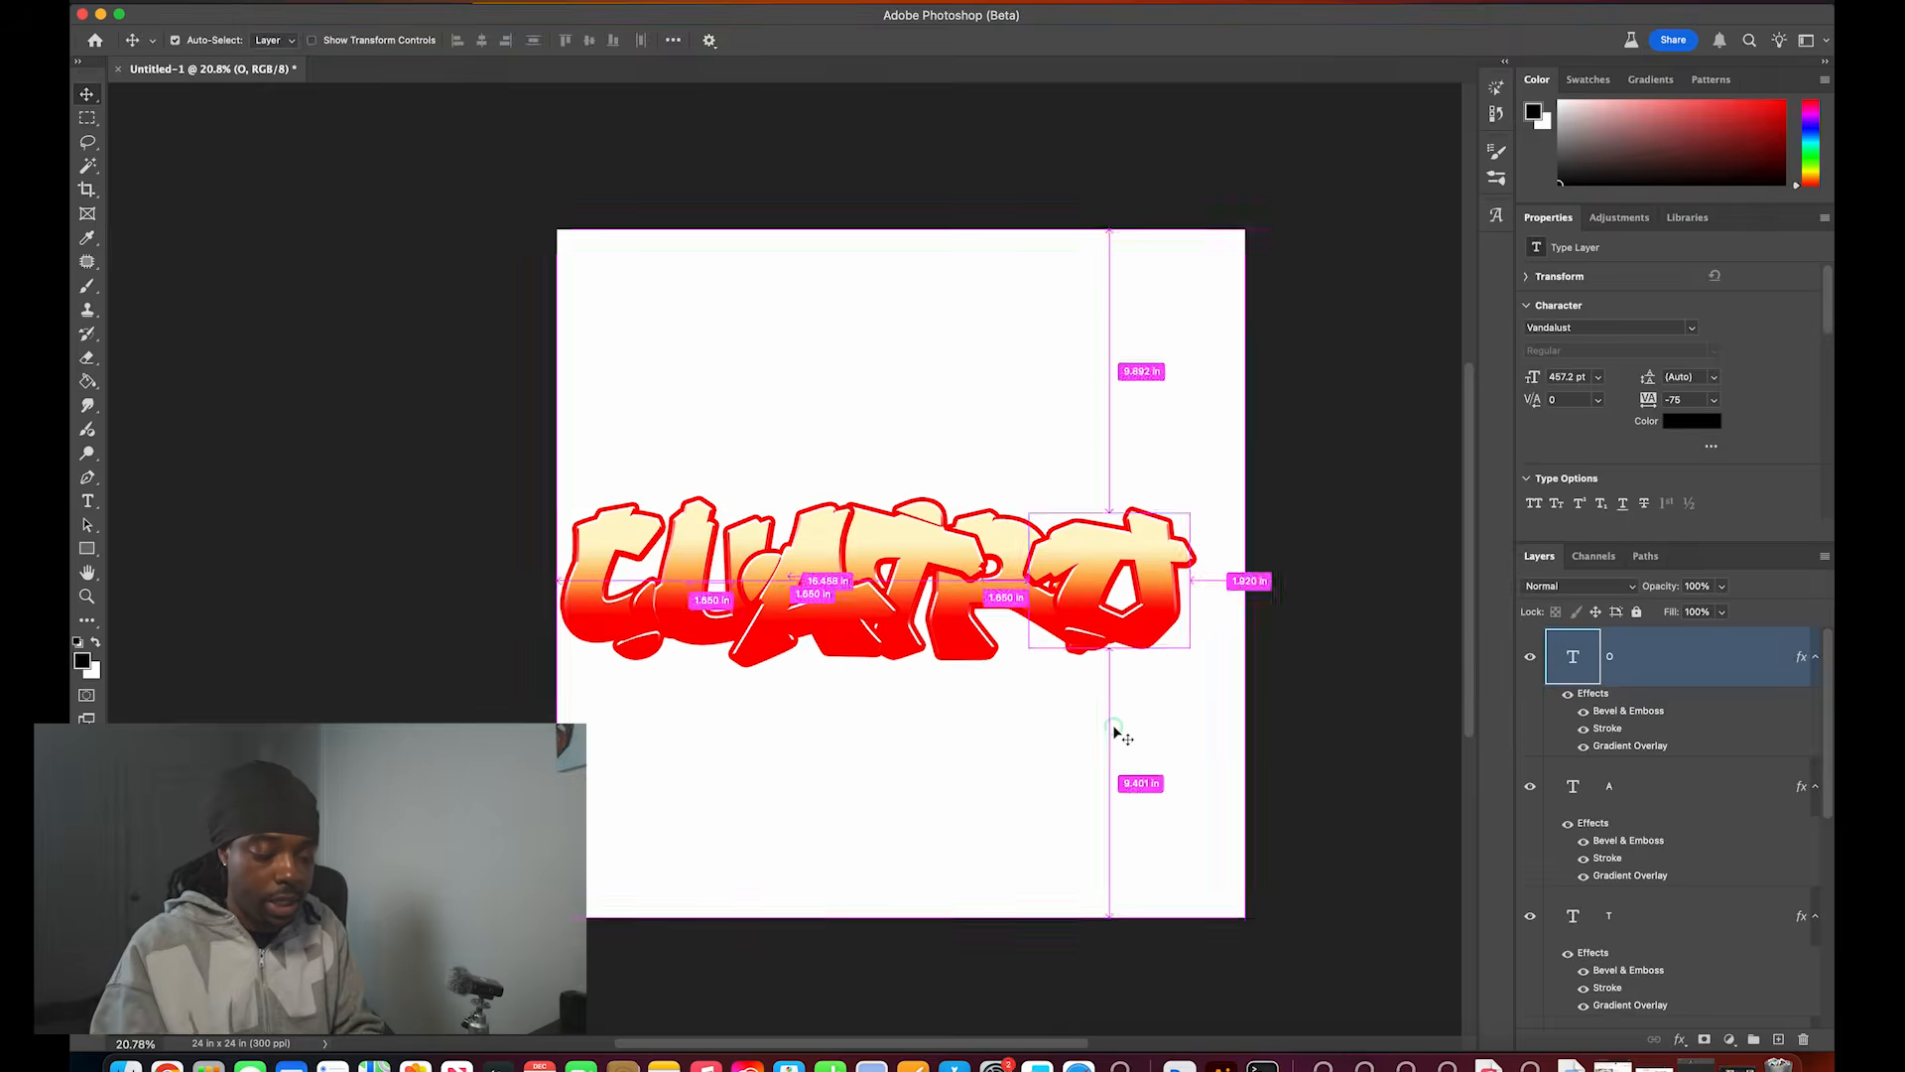
Step: Try grouping all the letter layers, and undo the grouping
scroll(1679, 794, down, 5)
shift+click(1678, 873)
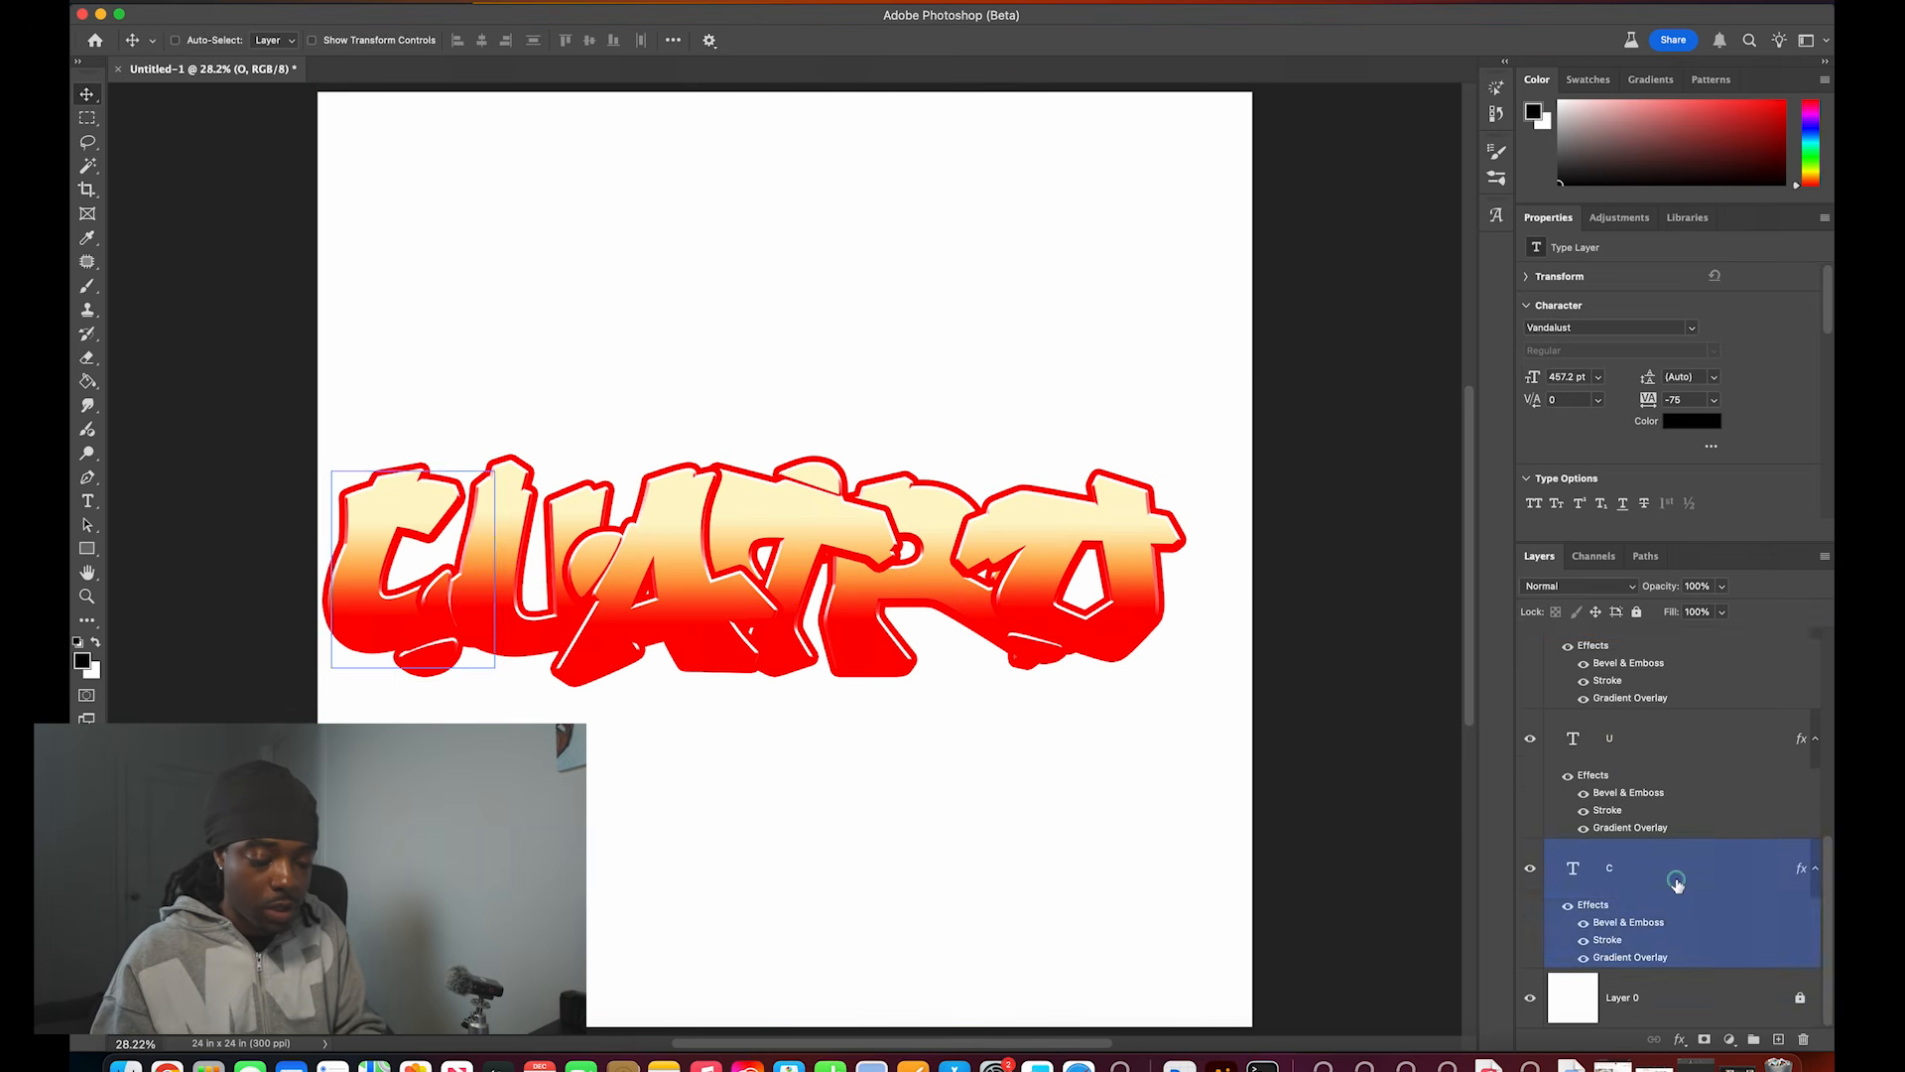
key(super+g)
key(super+z)
Step: Try moving the O layer below the R and shifting the O left, and undo both changes
scroll(1446, 966, down, 8)
key(super+0)
click(1685, 659)
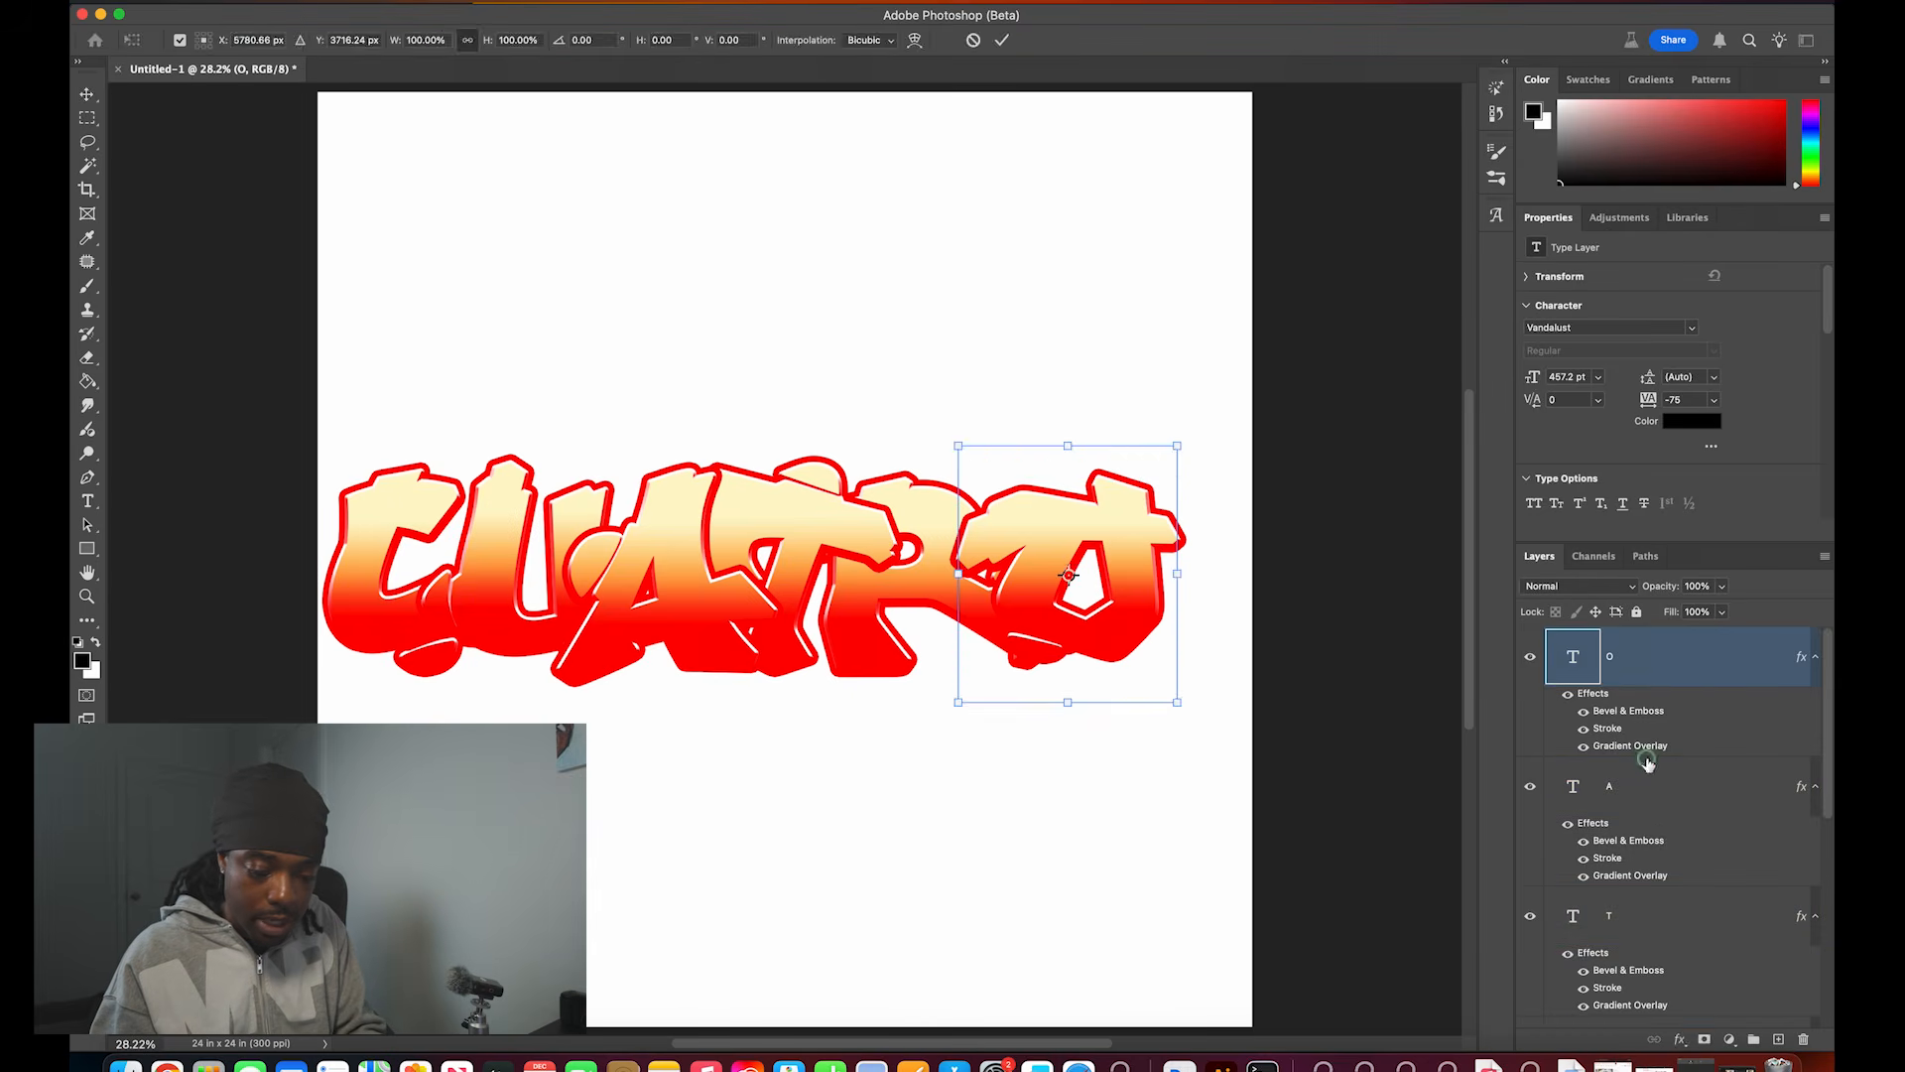
click(1647, 784)
scroll(1633, 861, down, 3)
click(1667, 882)
scroll(1666, 880, up, 1)
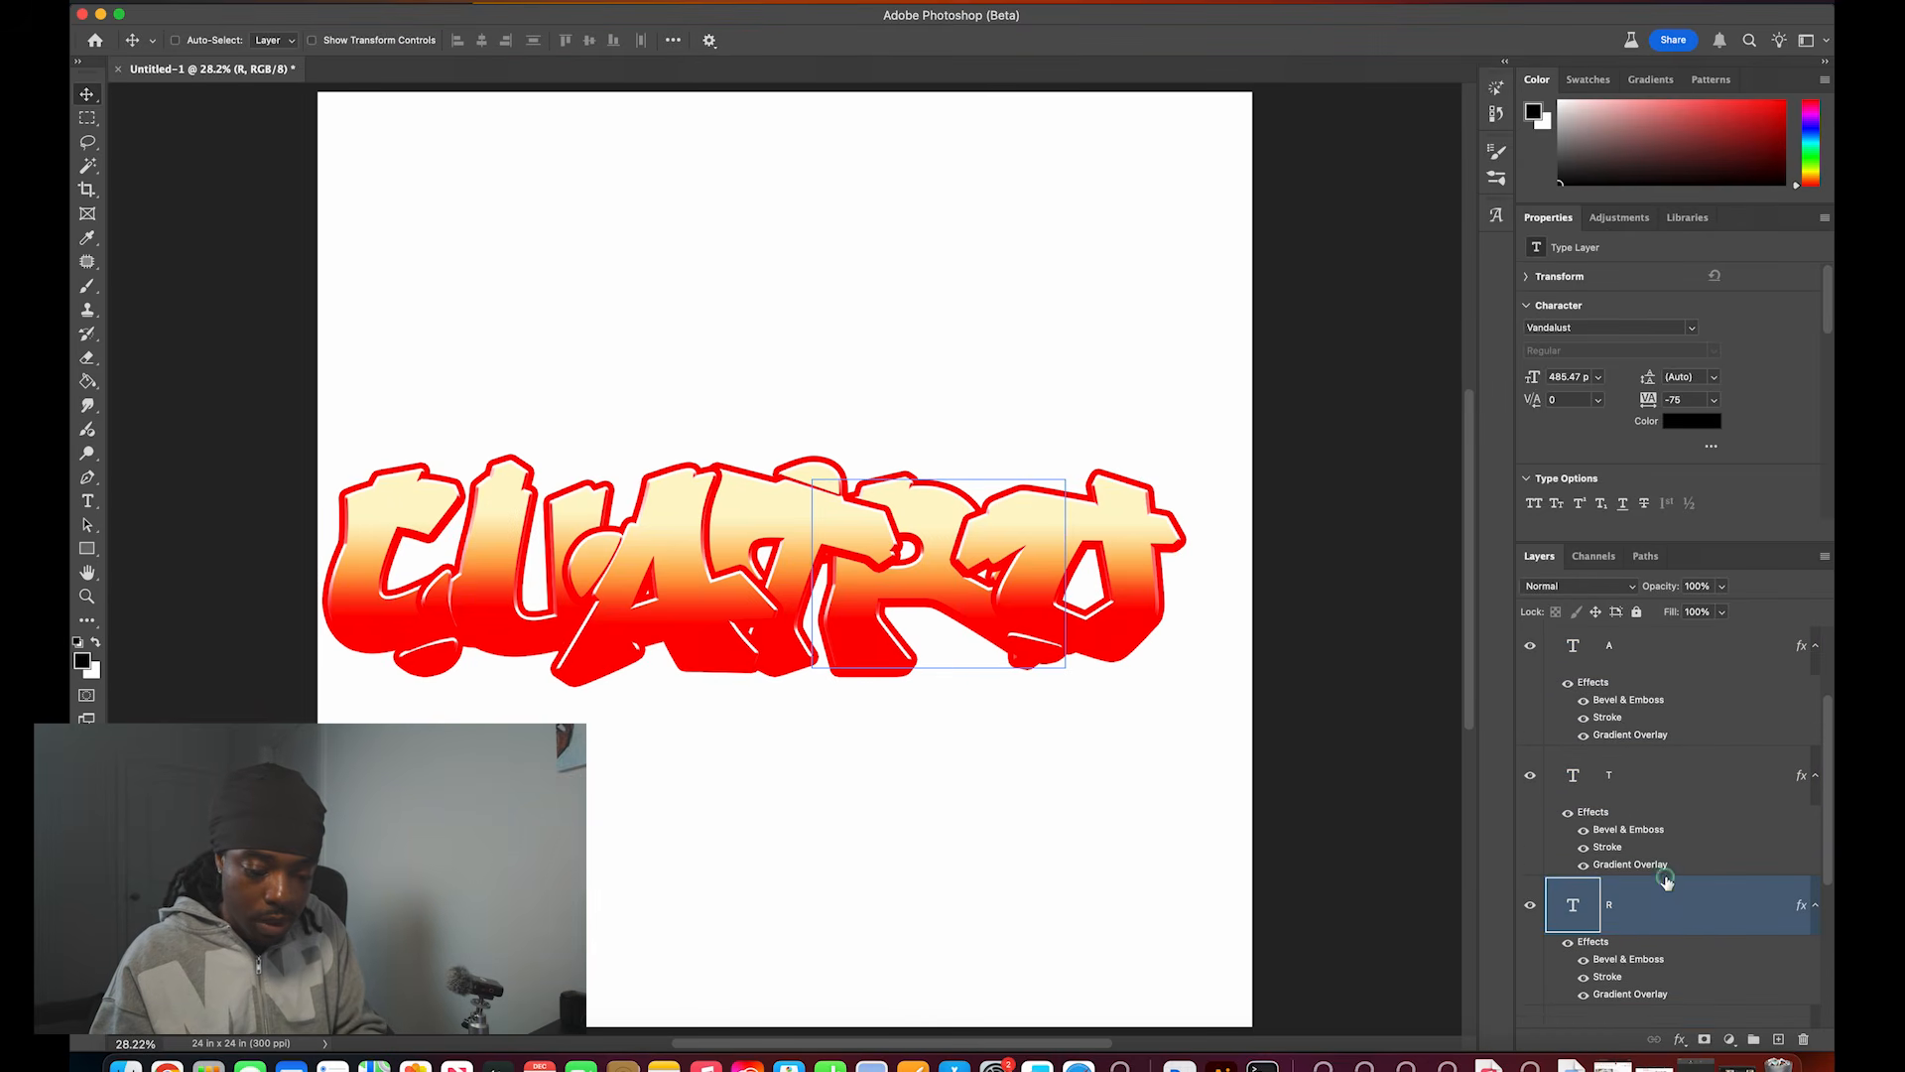
scroll(1678, 905, up, 3)
drag(1691, 663, 1649, 973)
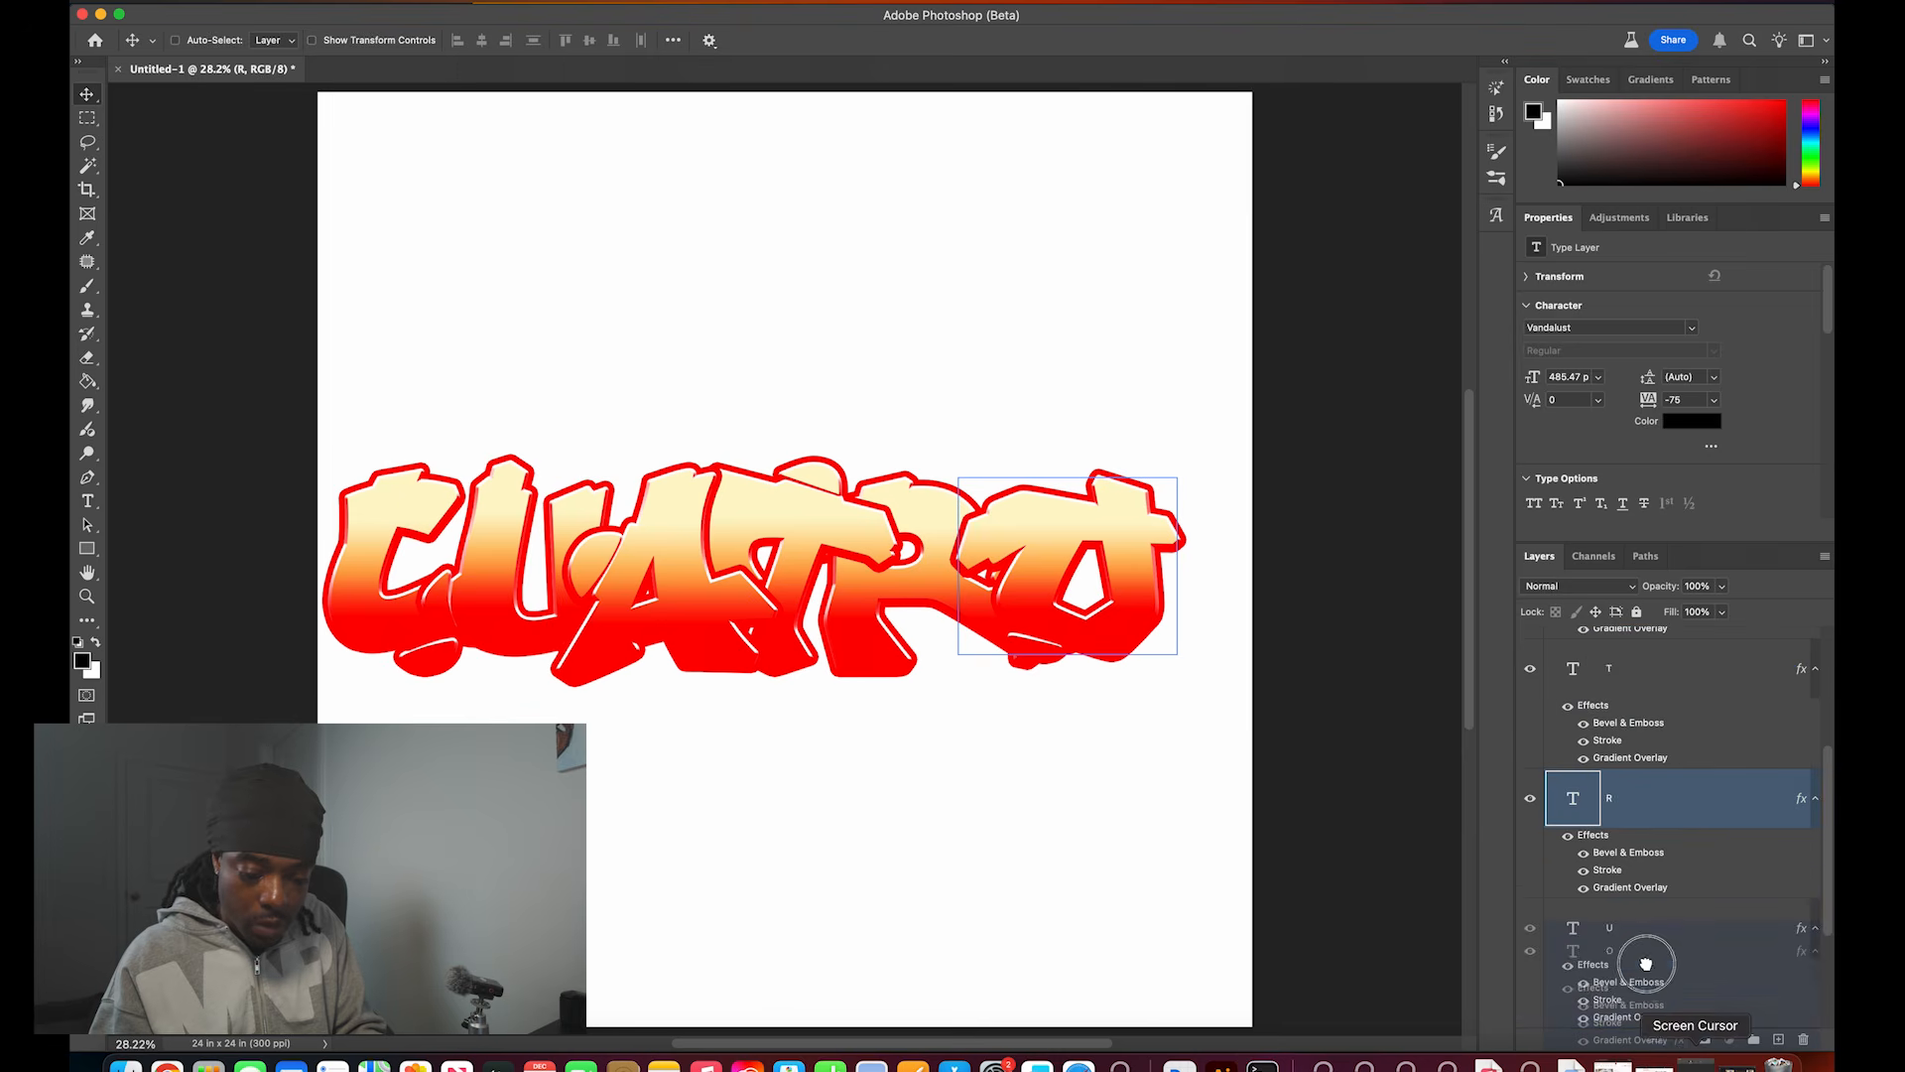
drag(1090, 527, 1060, 526)
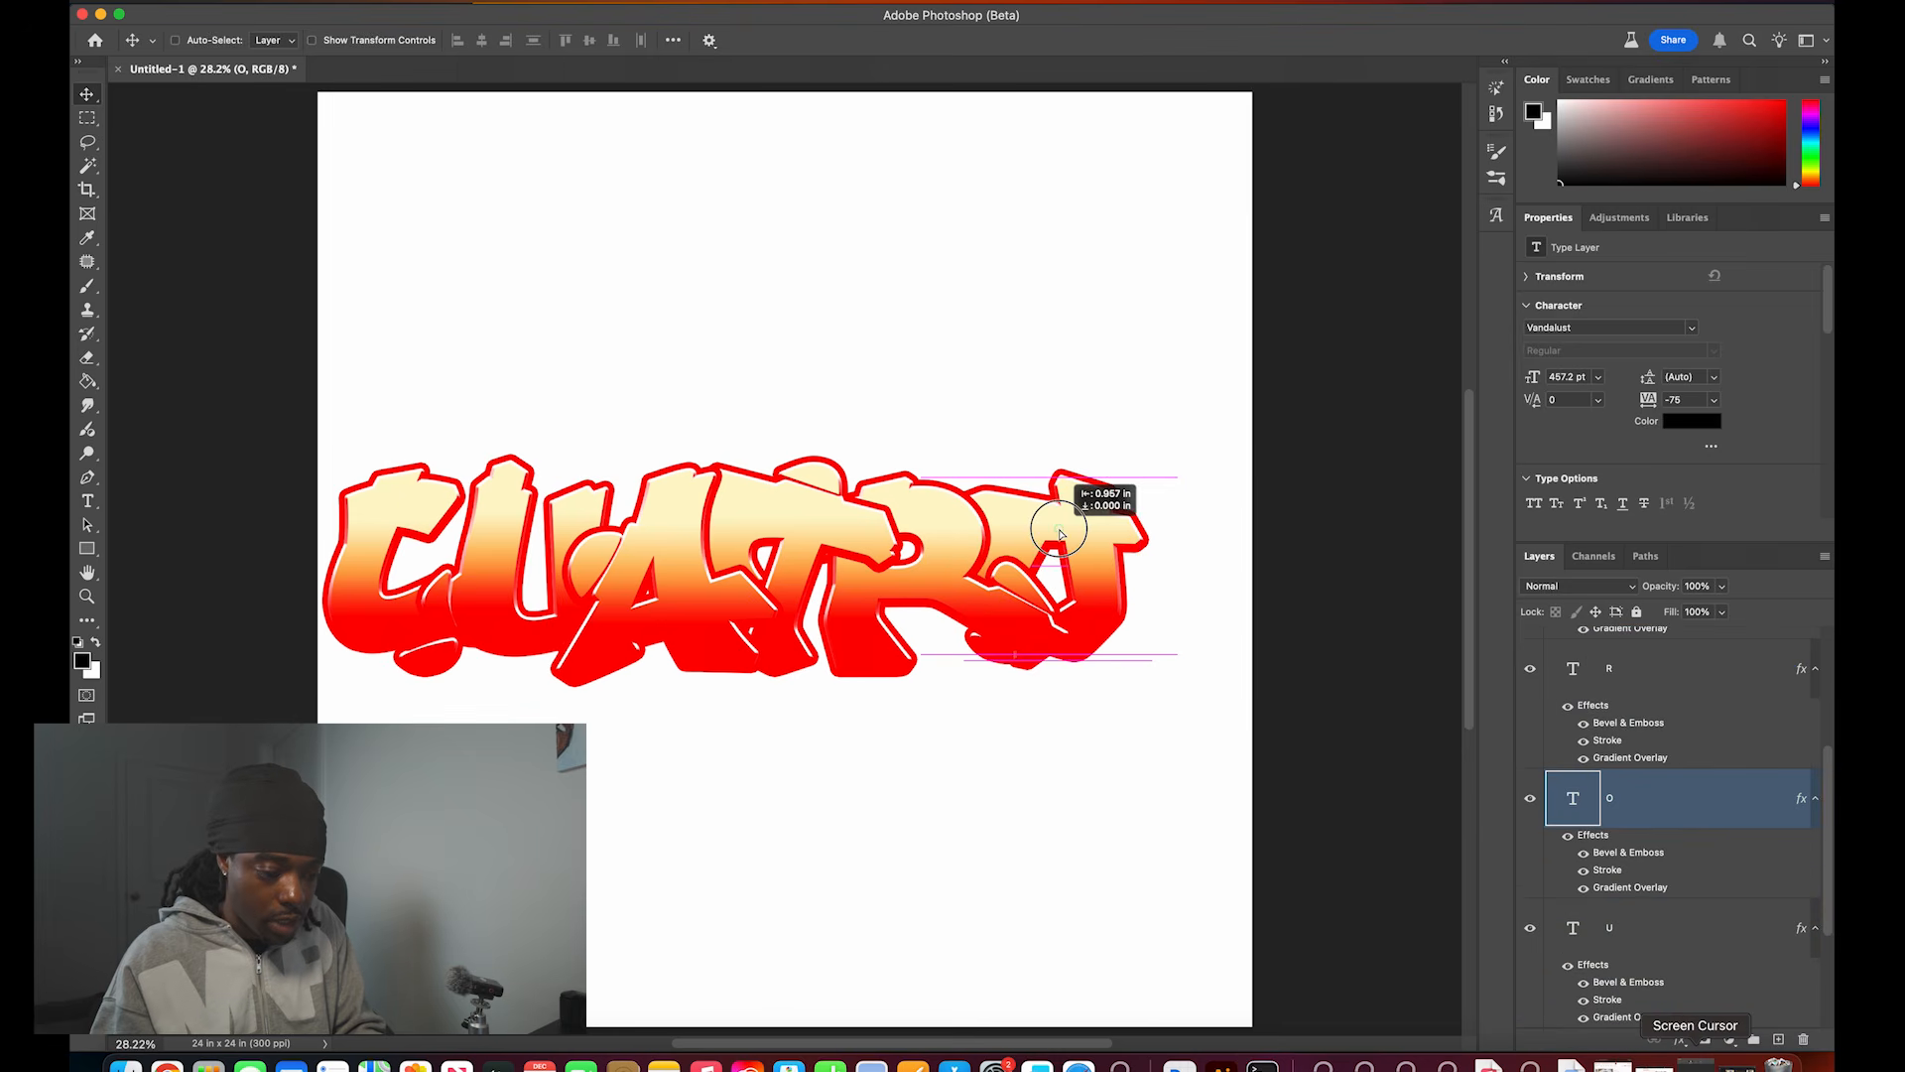
key(super+z)
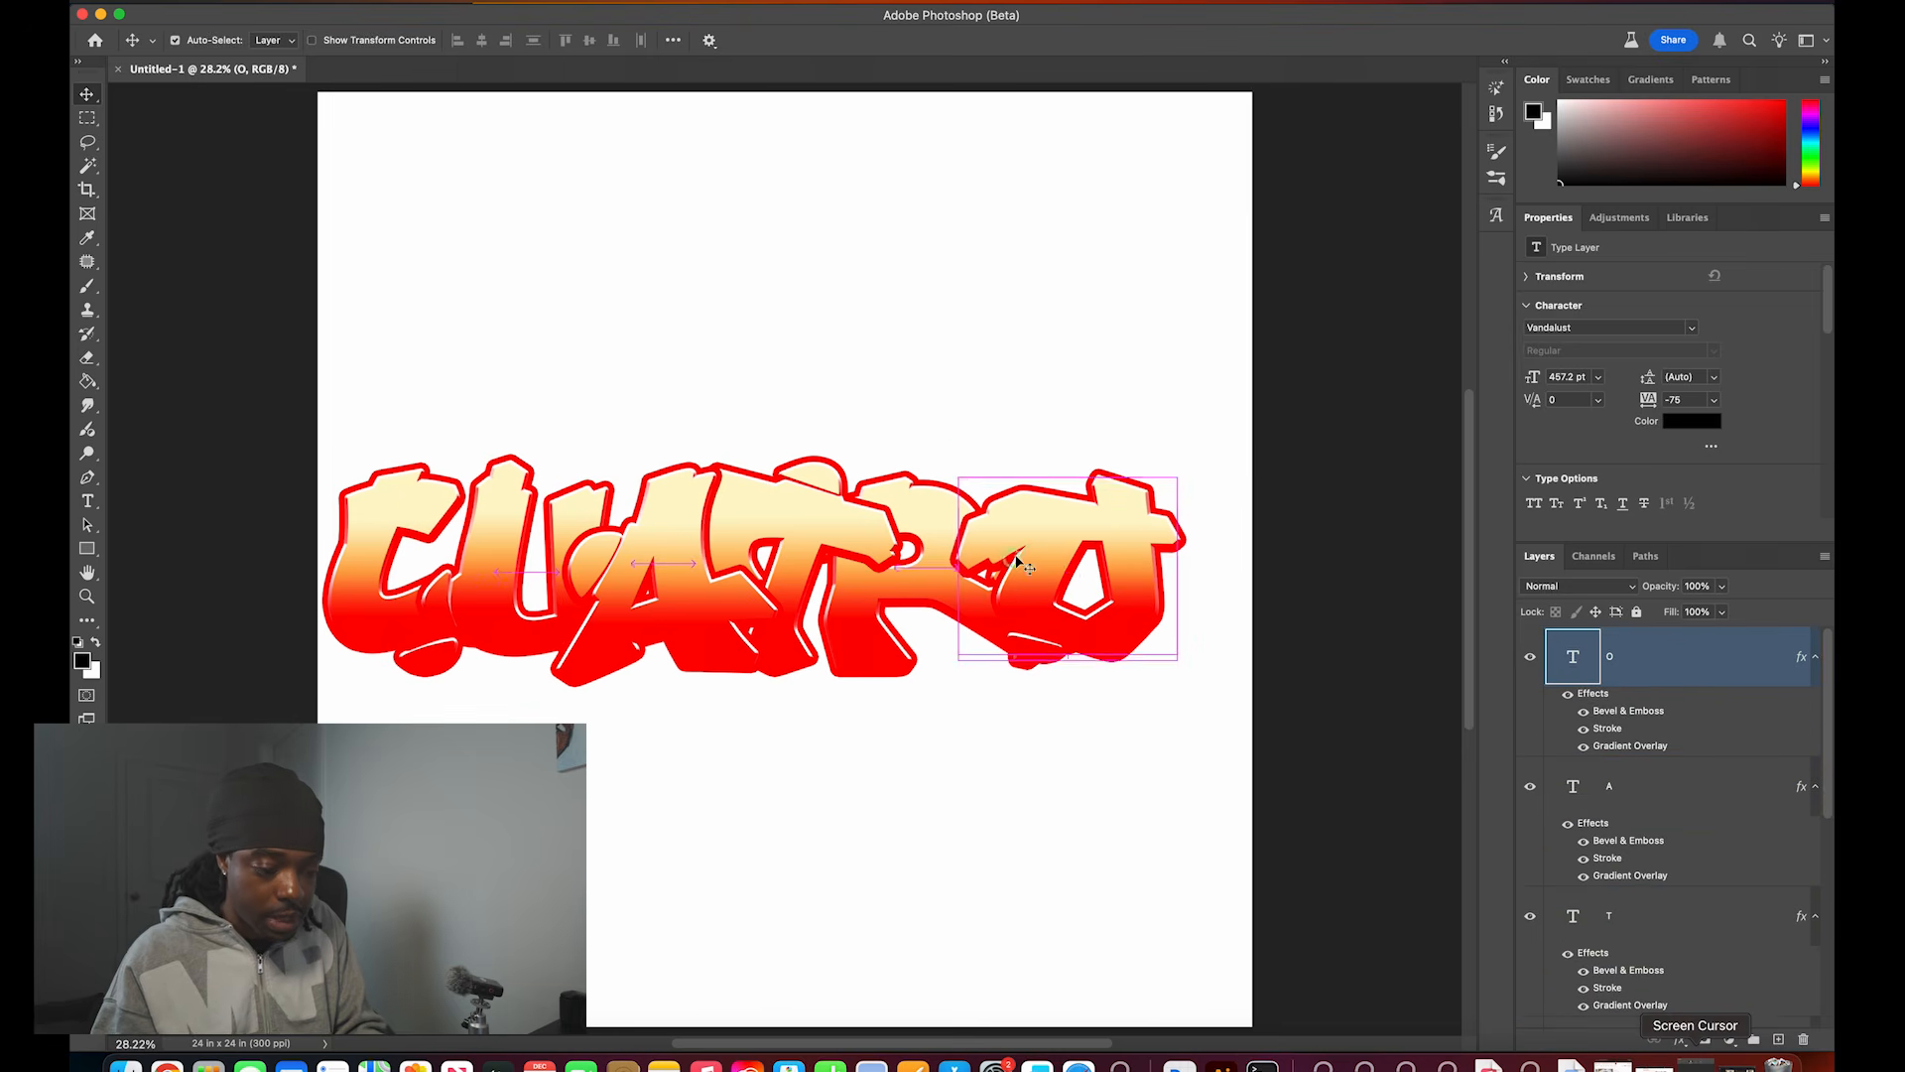
Step: Enlarge the O to about 483 pt and position it at the end of the word
key(super+t)
drag(1009, 556, 995, 557)
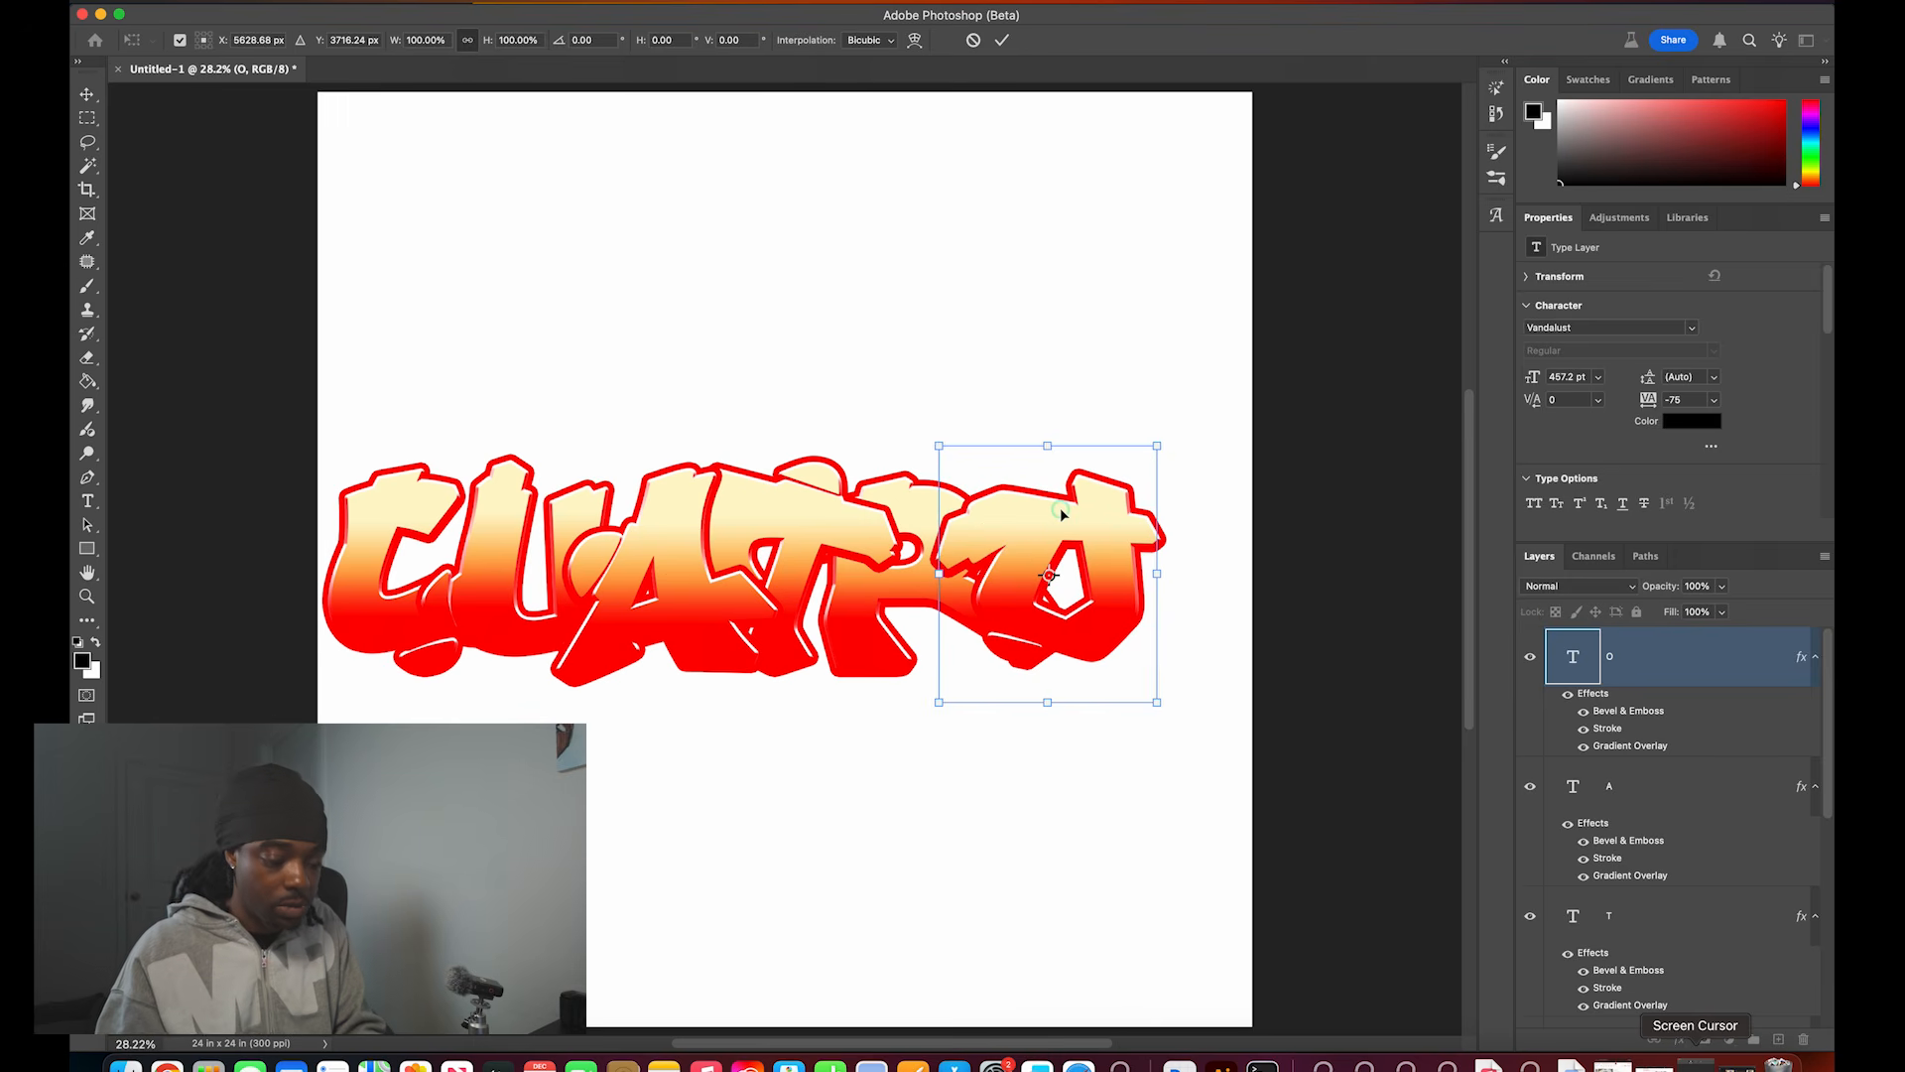
key(super+z)
drag(1070, 446, 1072, 431)
drag(1122, 519, 1132, 540)
key(Return)
Step: Shift the O slightly right and transform the R to fit between the T and the O
drag(1006, 543, 1019, 539)
super+click(948, 513)
key(super+t)
drag(981, 444, 963, 534)
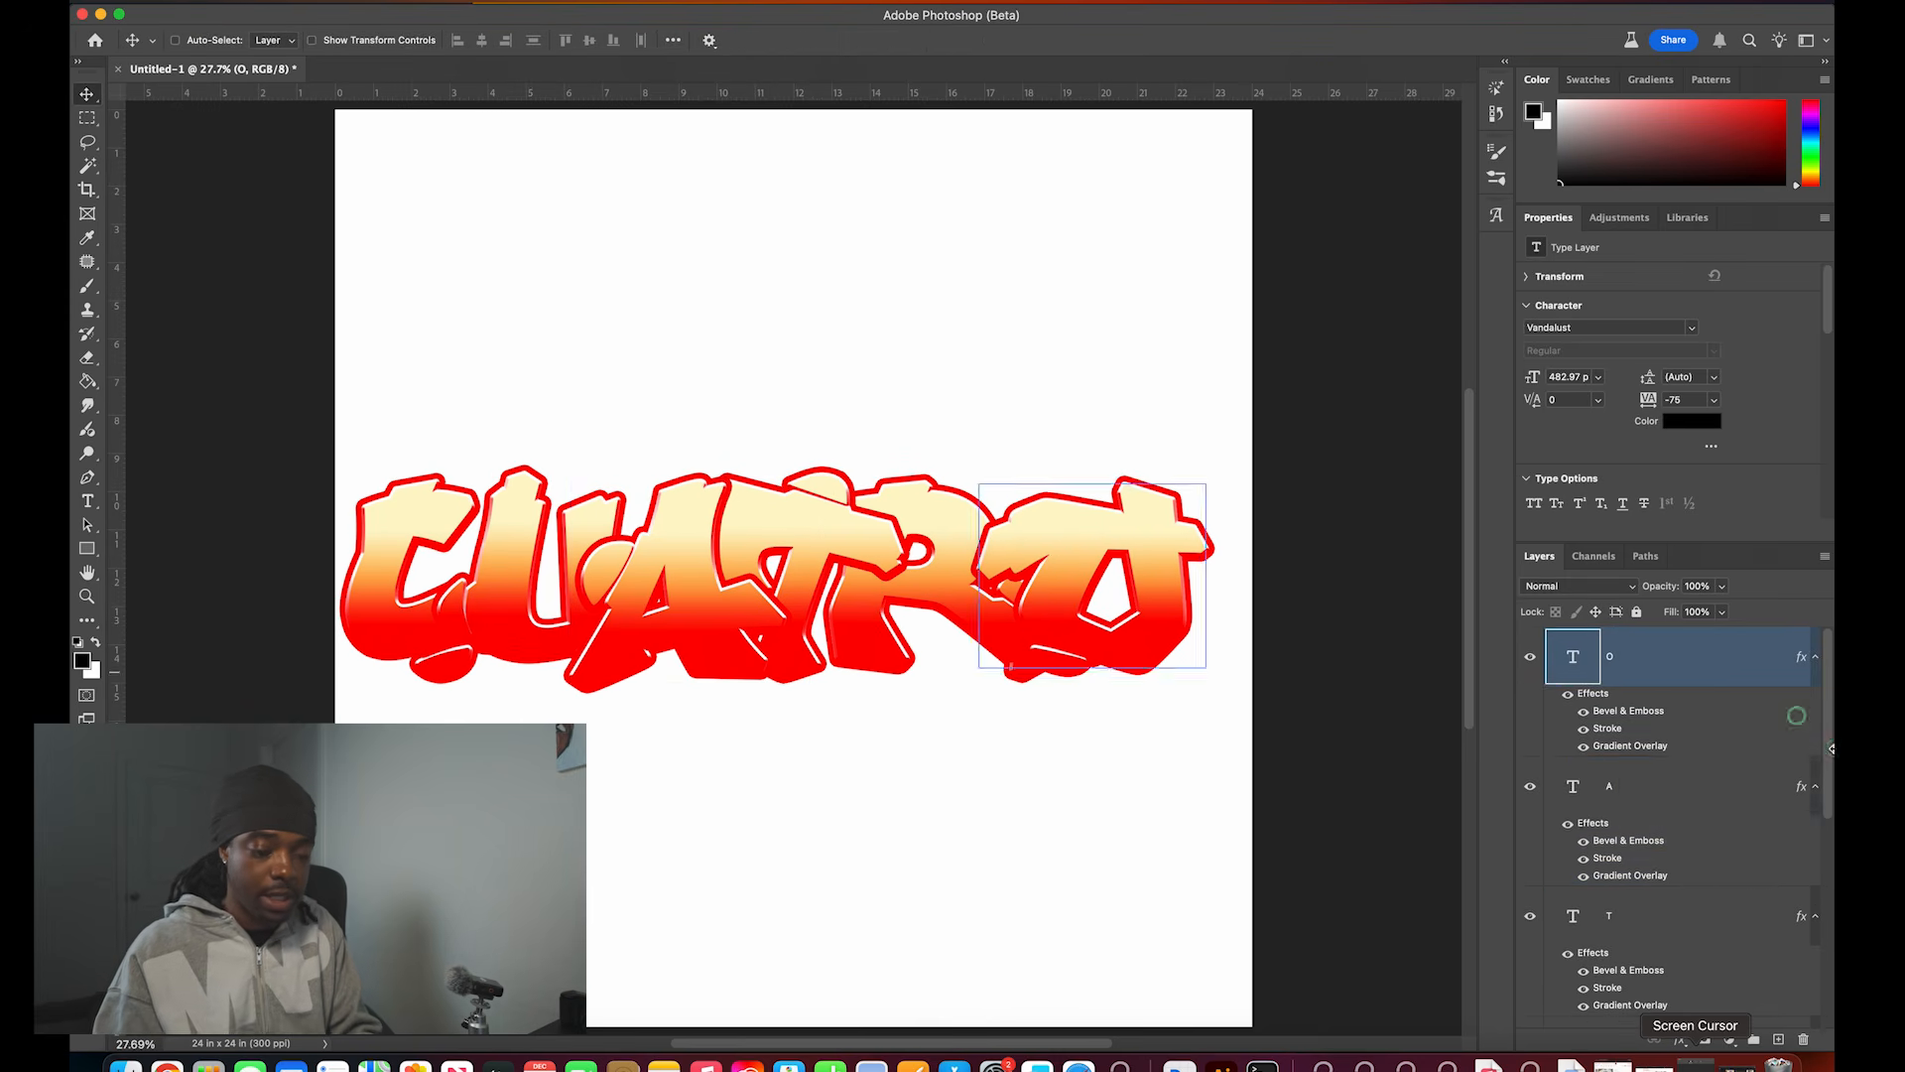
Step: Group all the letter layers as CUATRO and center the group horizontally and vertically on the canvas
scroll(1702, 870, down, 5)
shift+click(1652, 899)
key(super+g)
double_click(1604, 641)
key(Return)
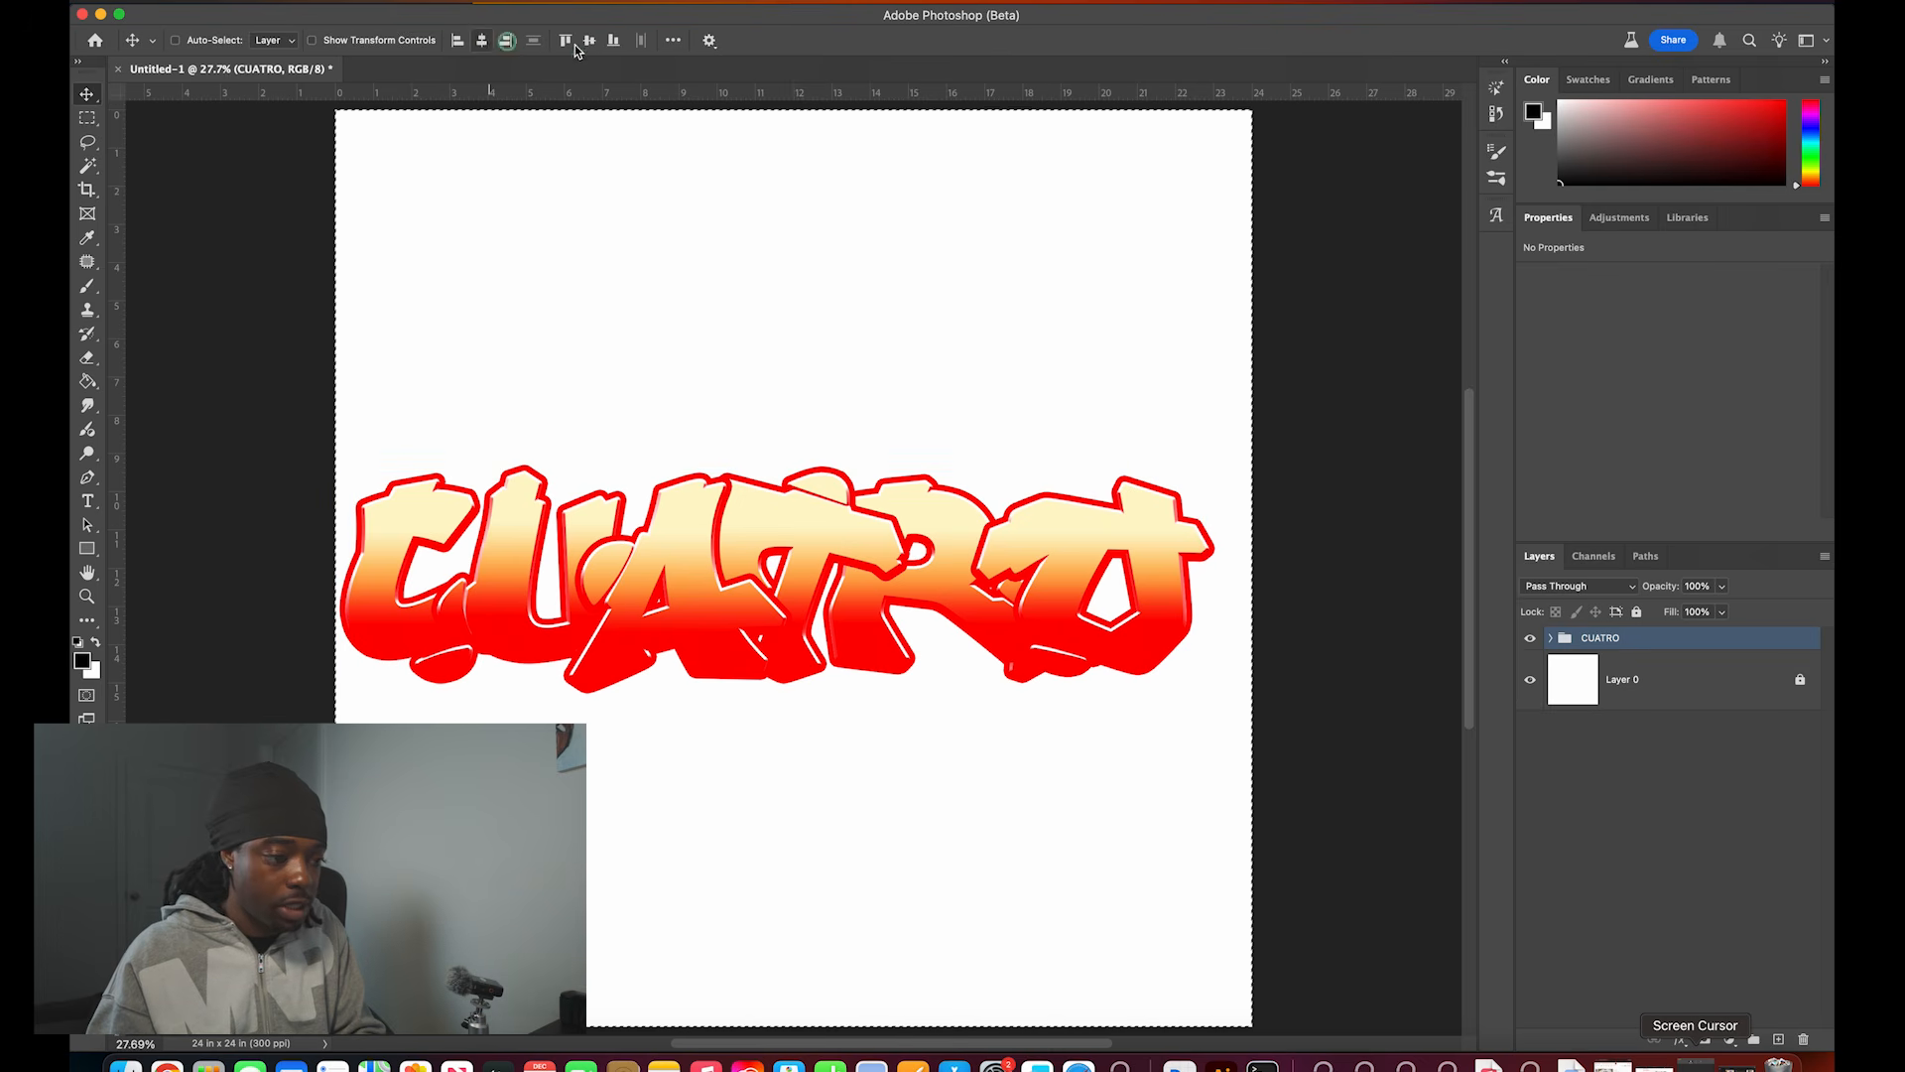
click(481, 40)
click(590, 40)
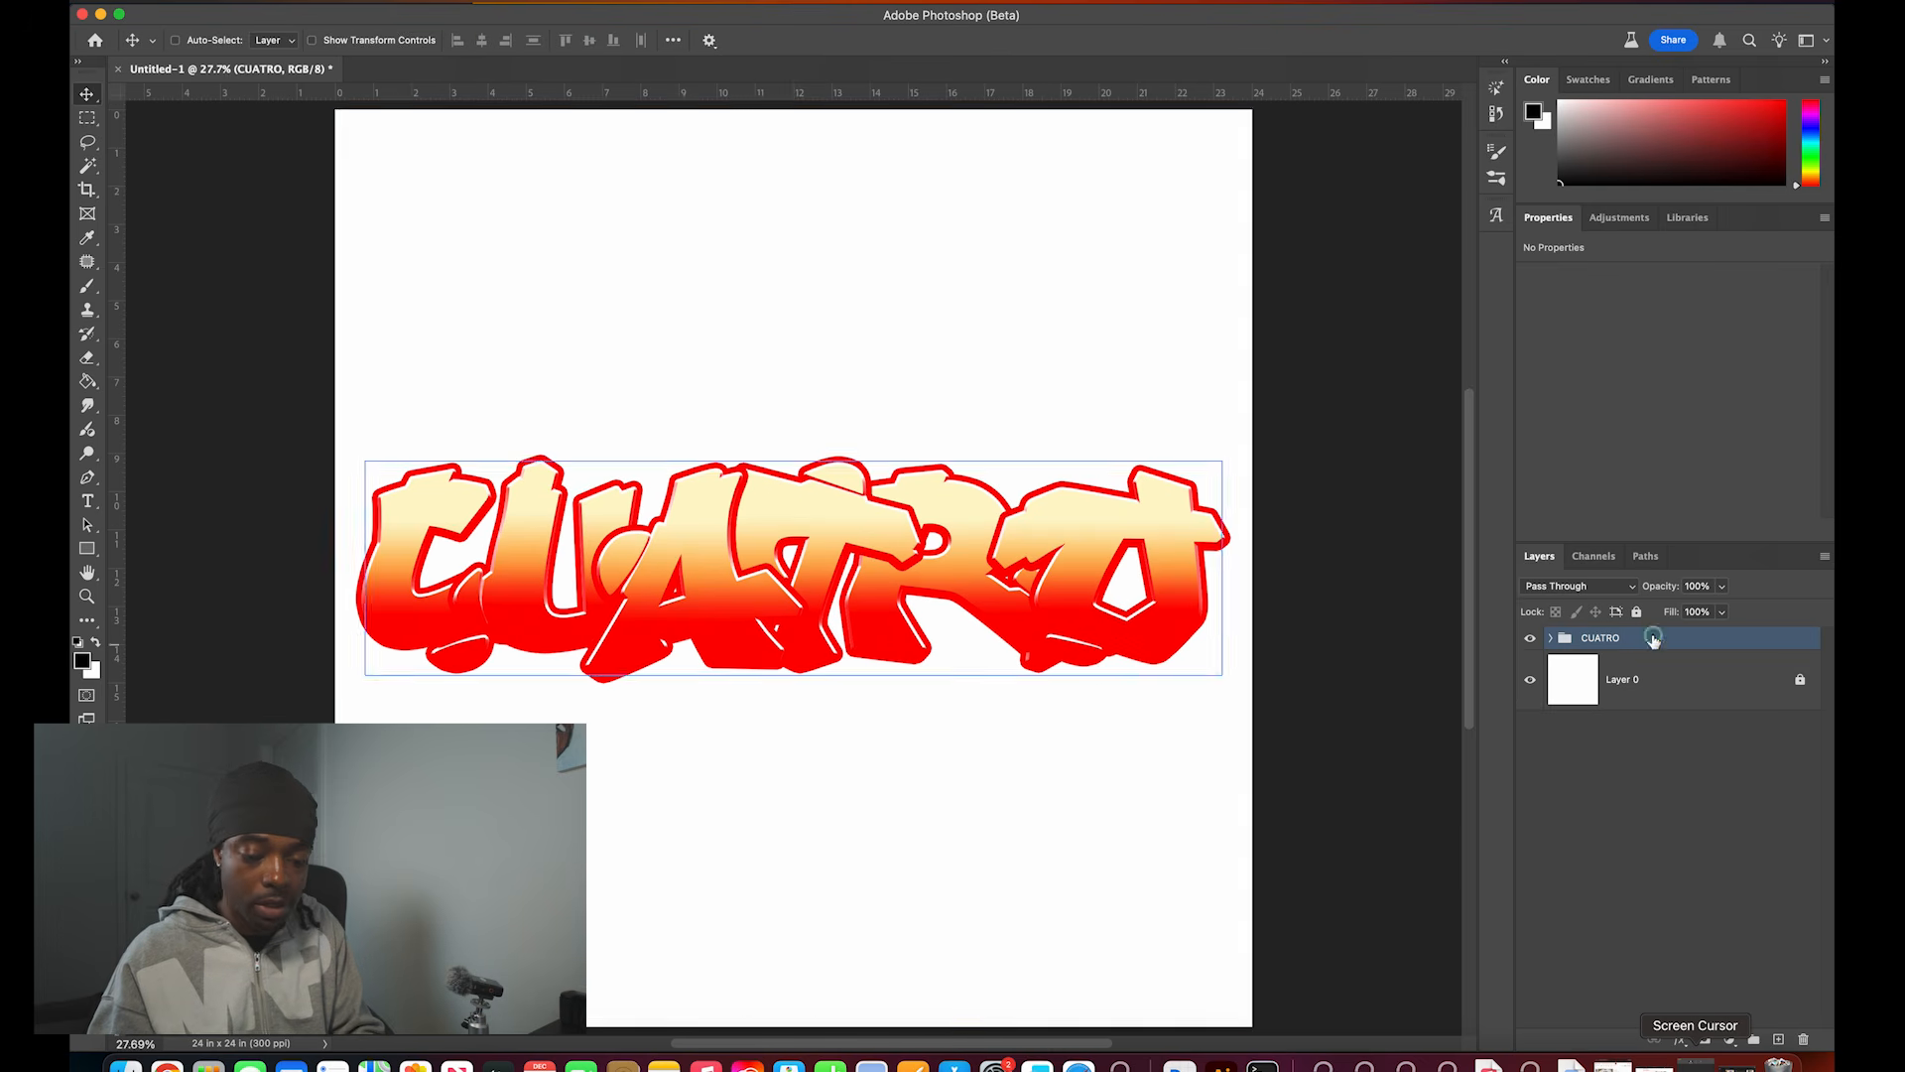
Step: Duplicate the CUATRO group, and hide and lock the original group as a backup
drag(1677, 638, 1778, 1037)
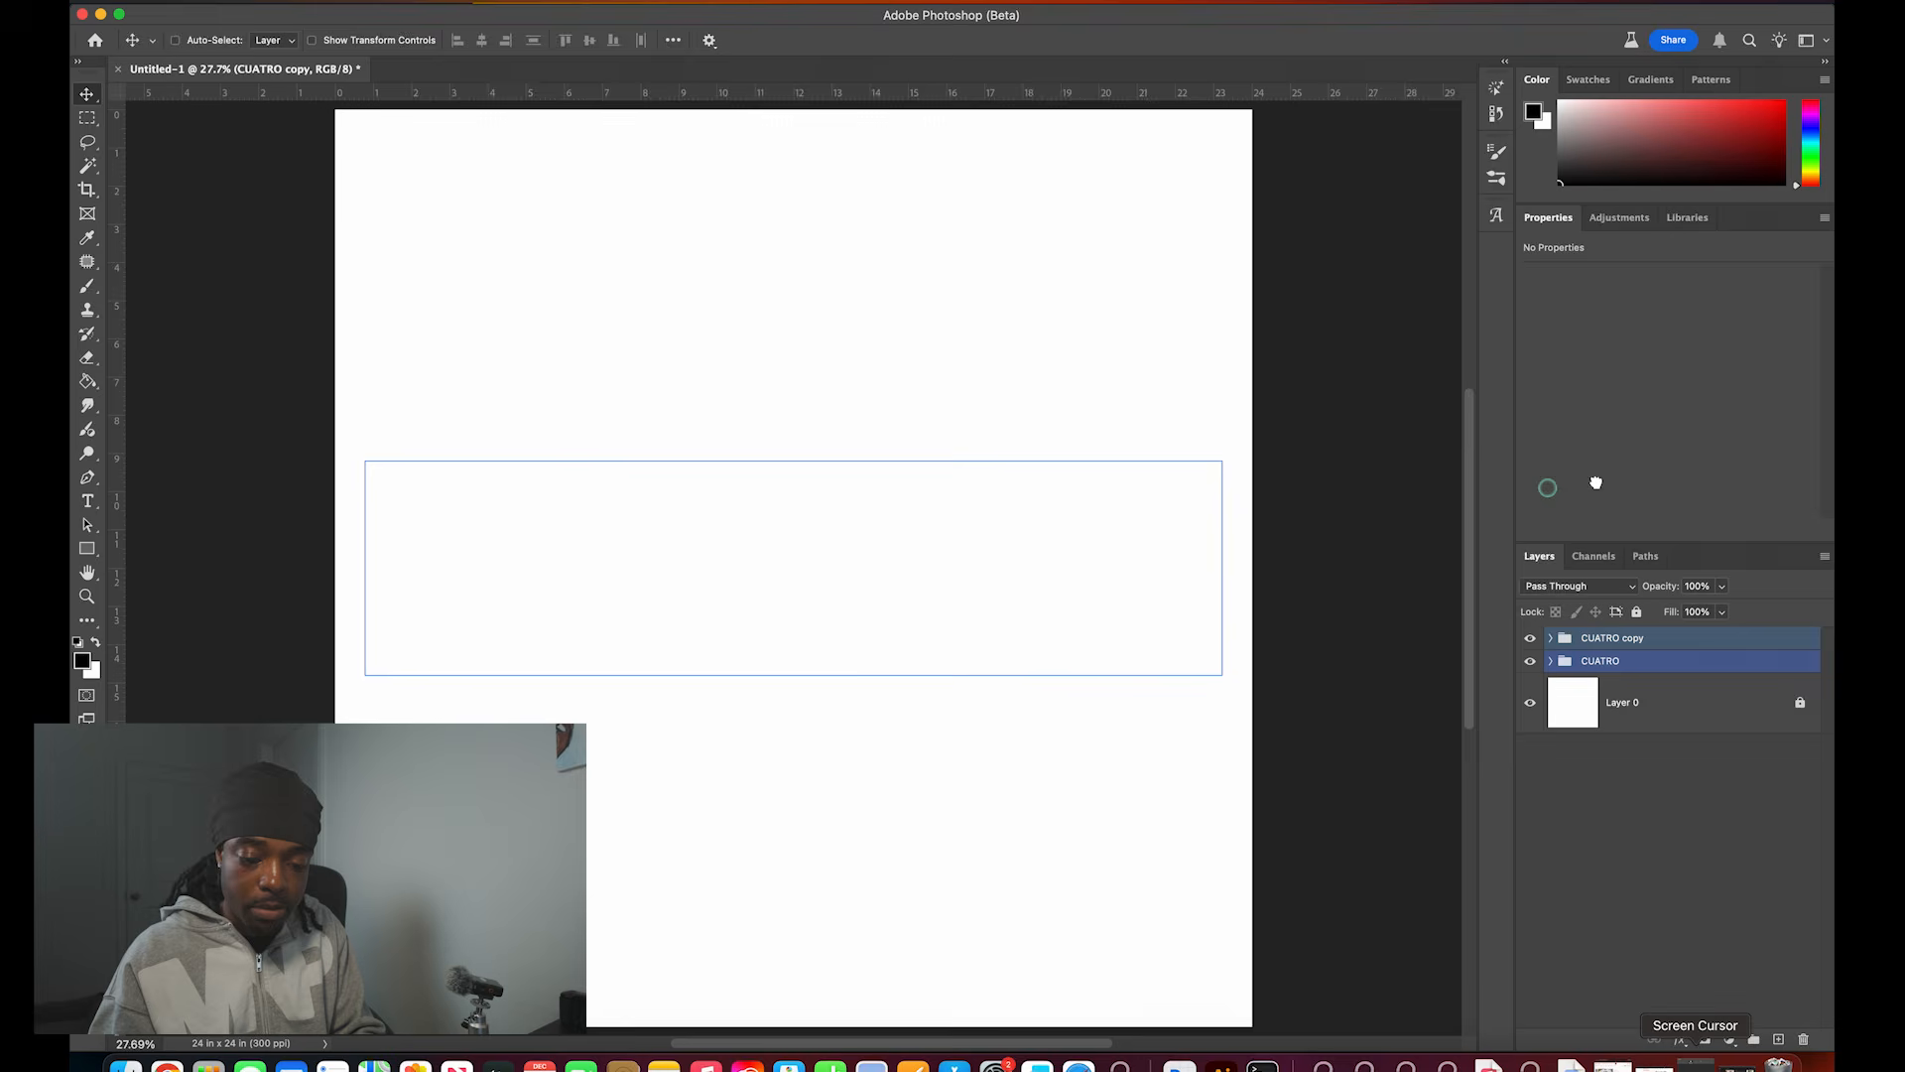
click(1529, 662)
click(1610, 660)
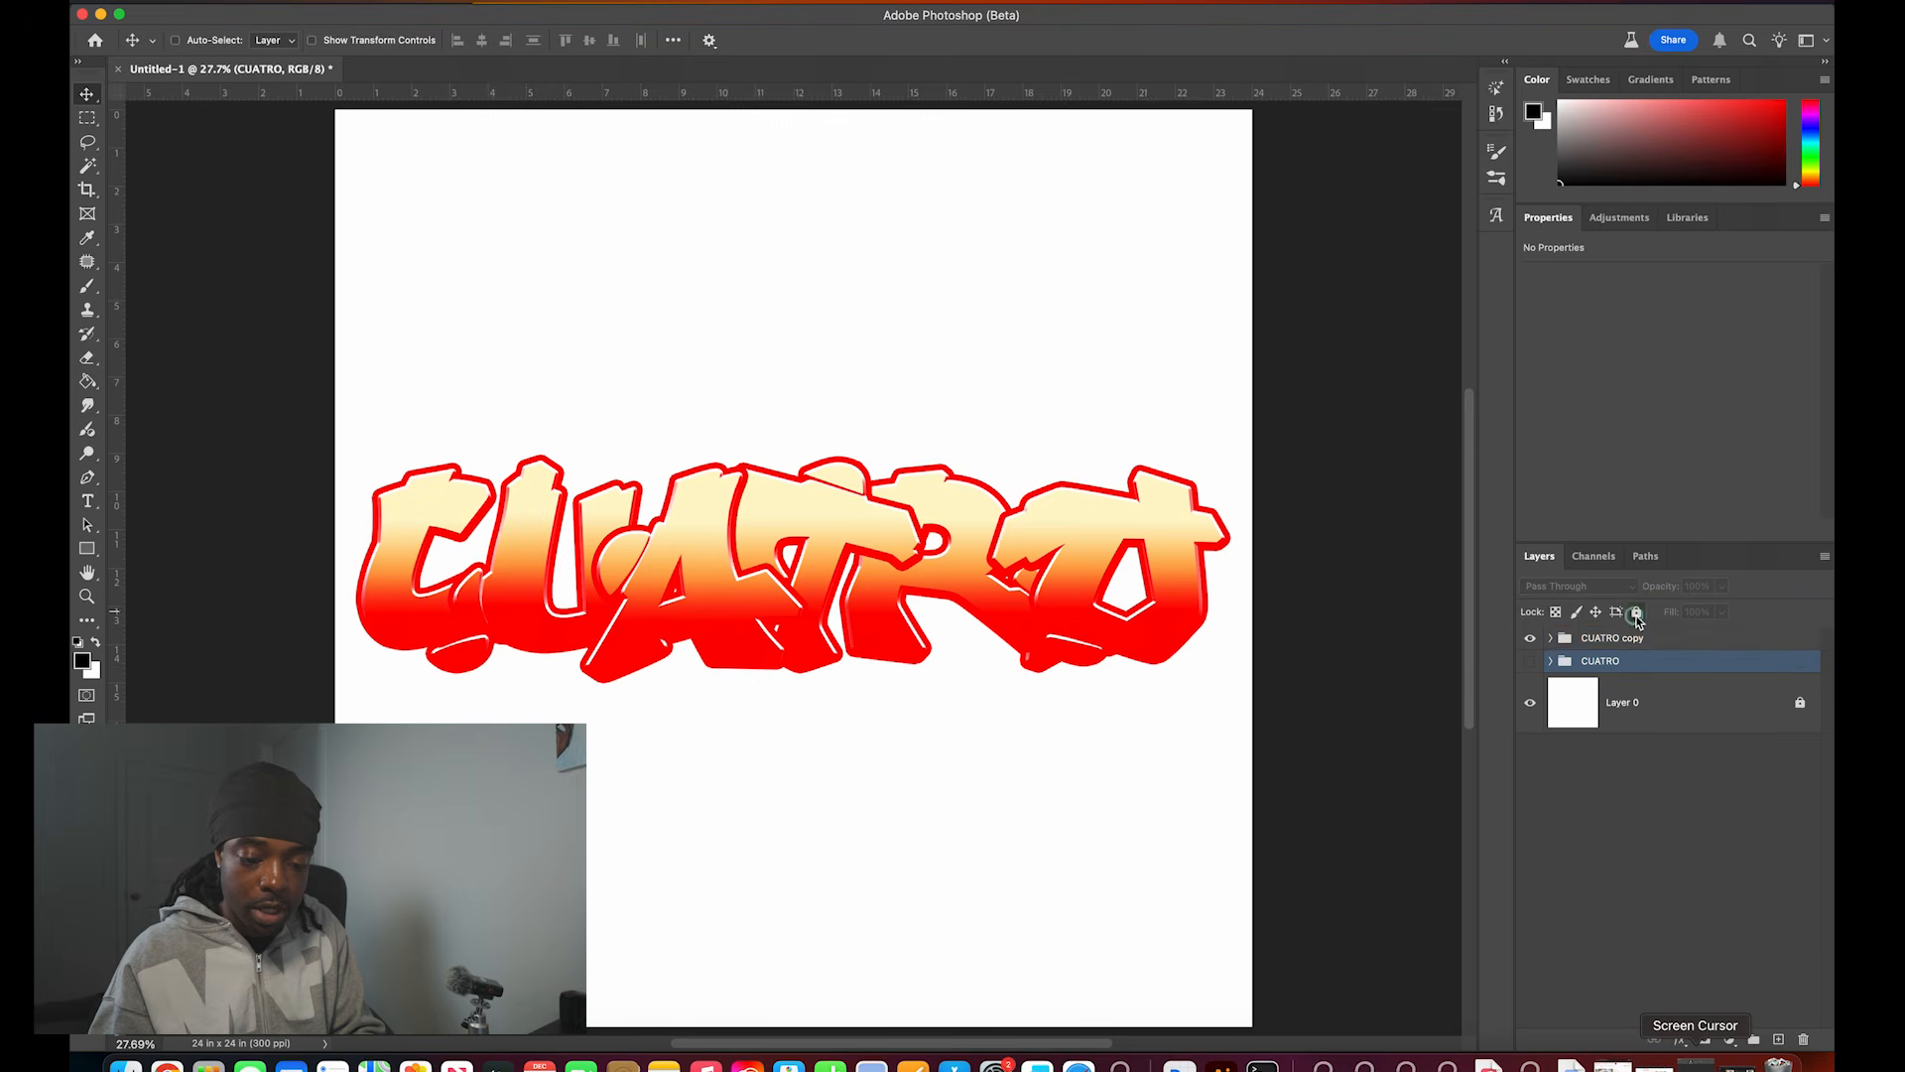
Step: Rename the duplicated CUATRO group to MAIN
double_click(1613, 638)
text(MA)
key(Return)
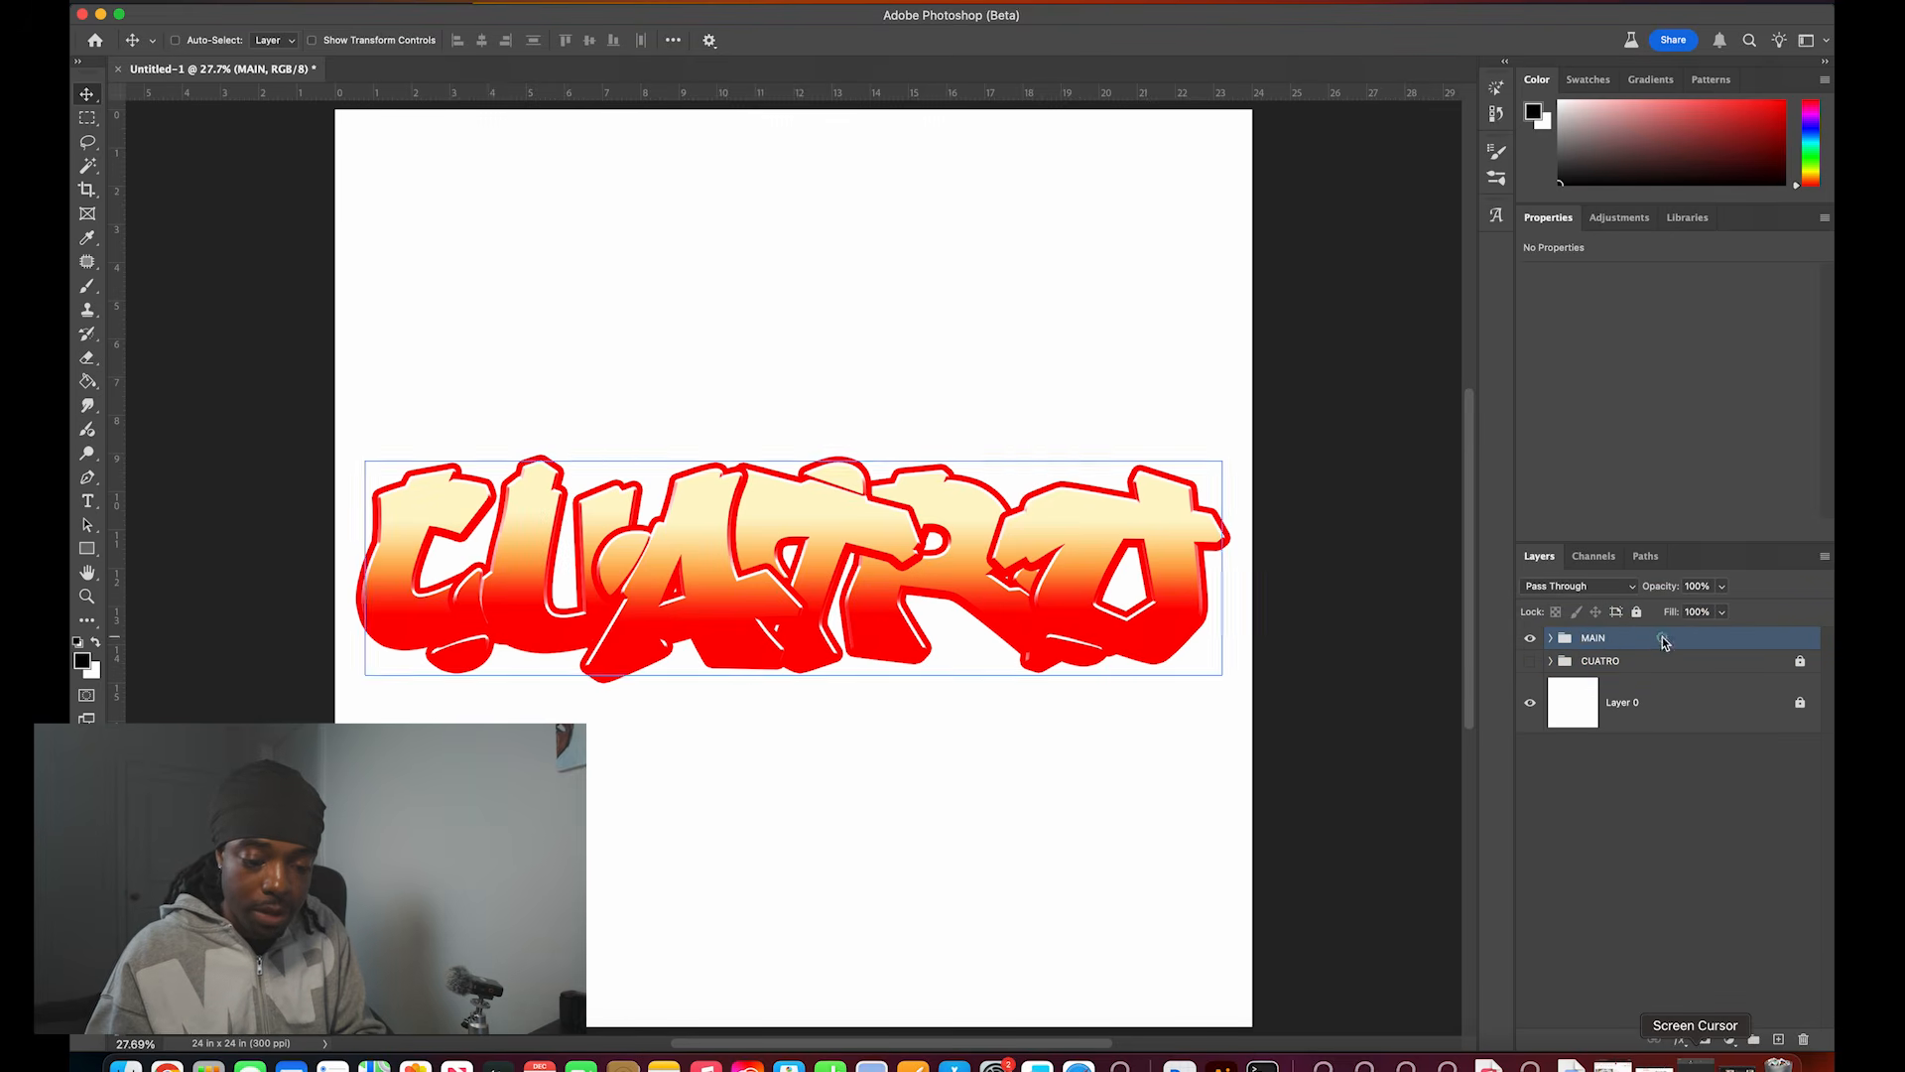
Step: Compare the MAIN and CUATRO groups by switching their visibility, leaving only MAIN shown and selected
click(1529, 638)
click(1530, 661)
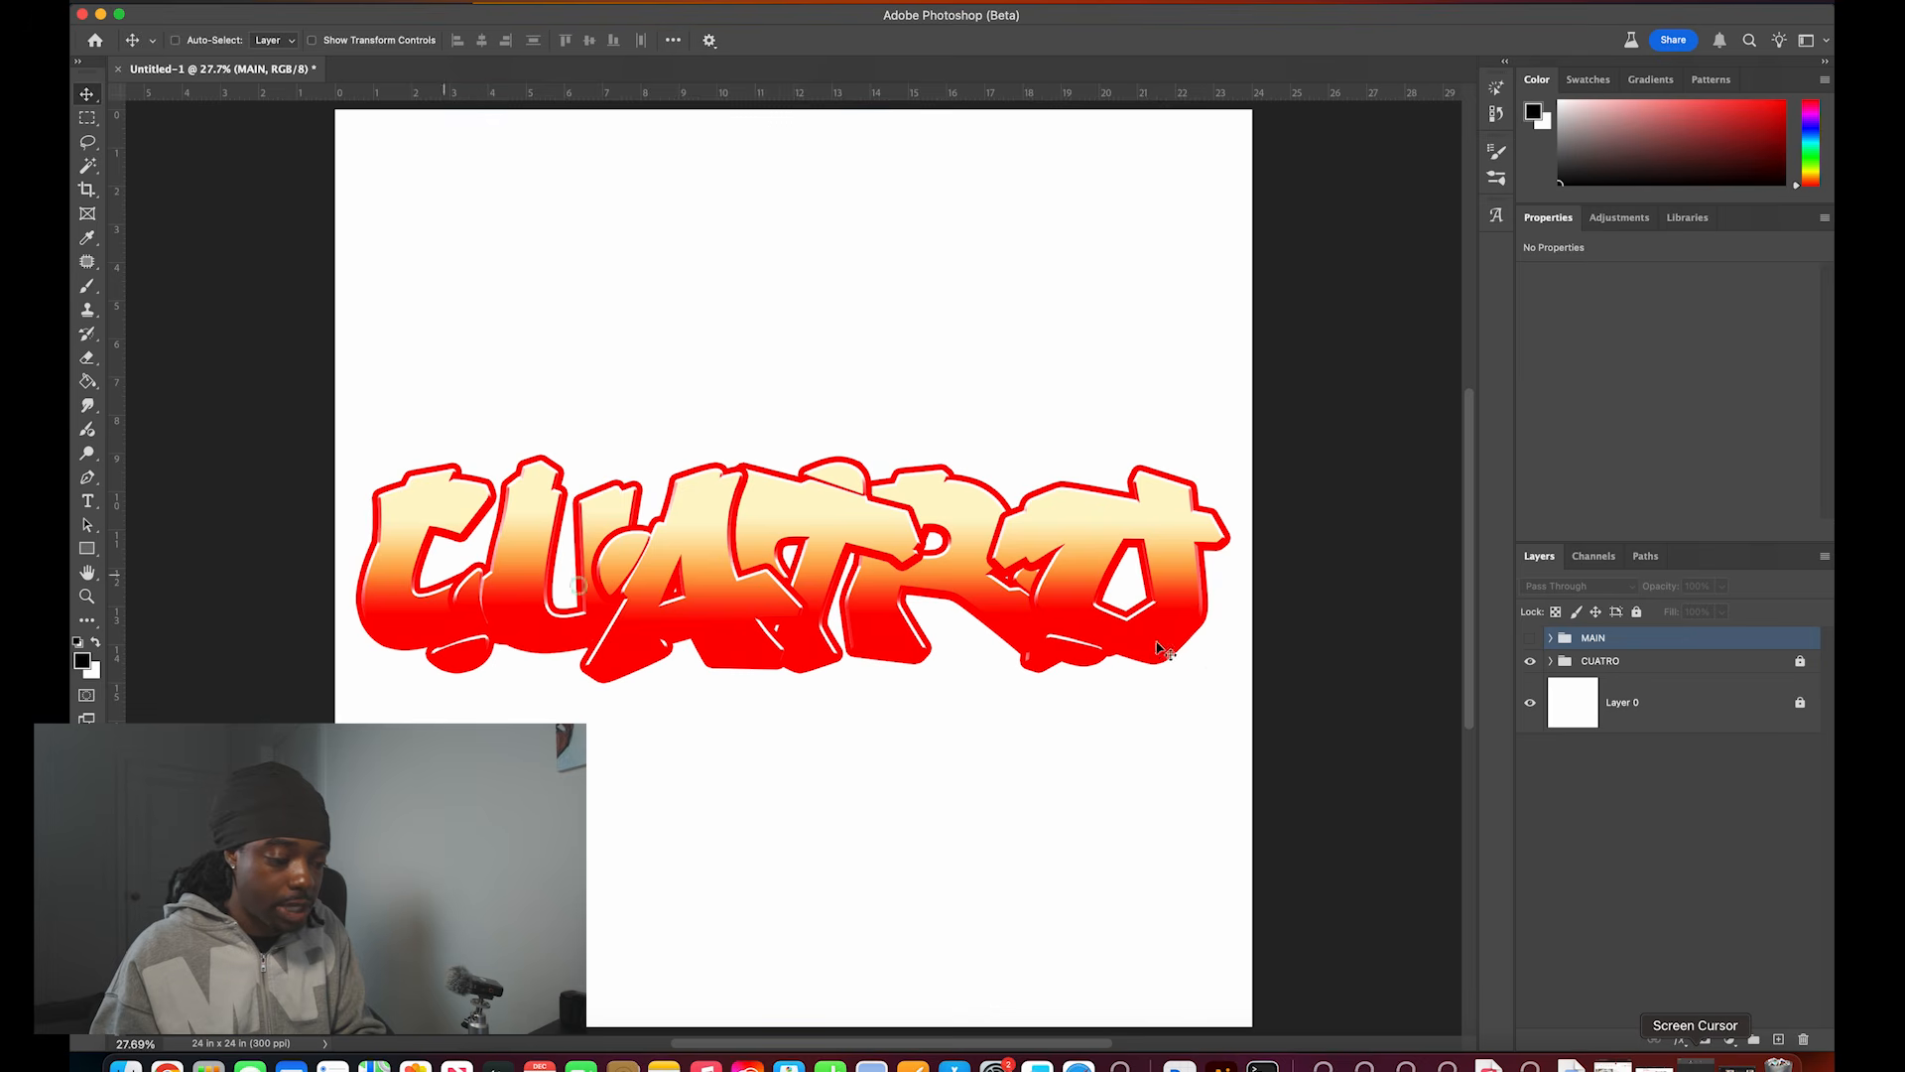
click(1530, 661)
click(1529, 638)
click(1645, 640)
Step: Merge the MAIN group into a single layer and center the lettering on the canvas
key(super)
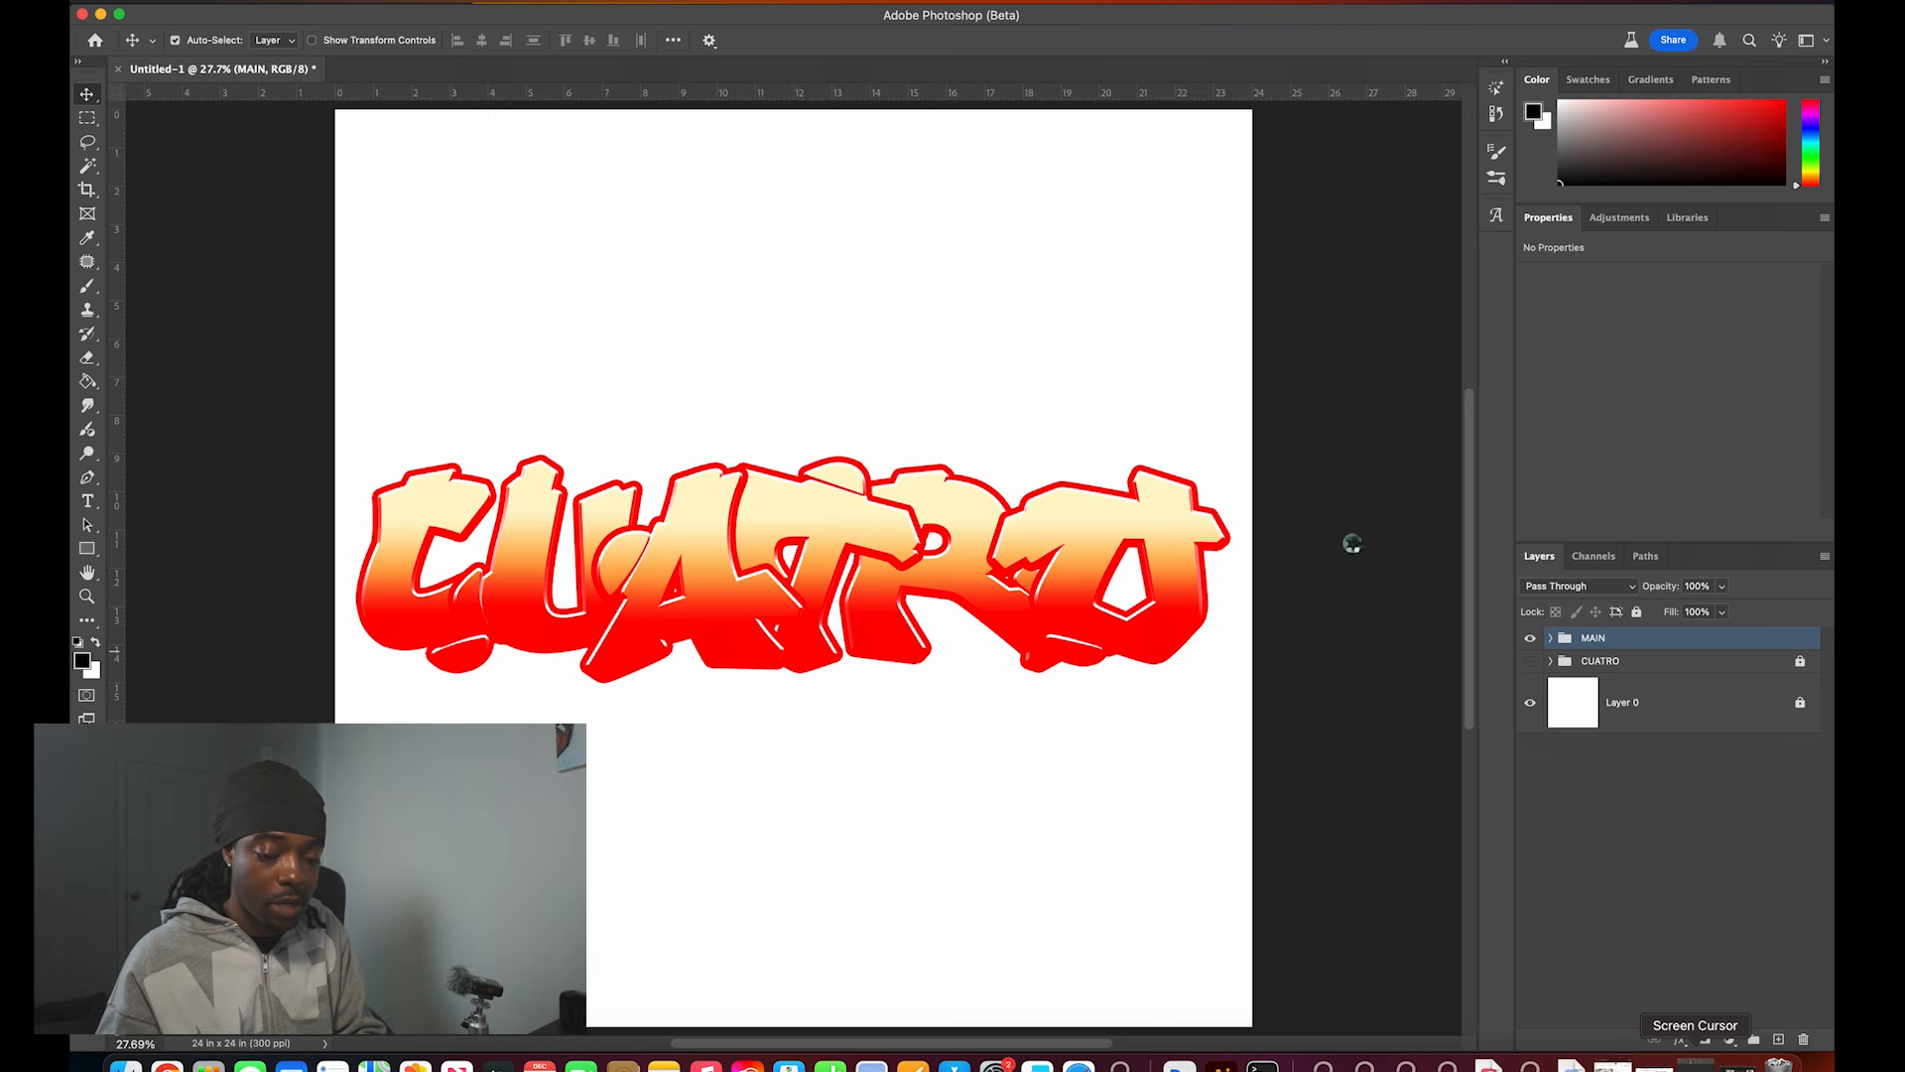
key(super+e)
drag(1113, 577, 1135, 359)
key(super+a)
click(581, 42)
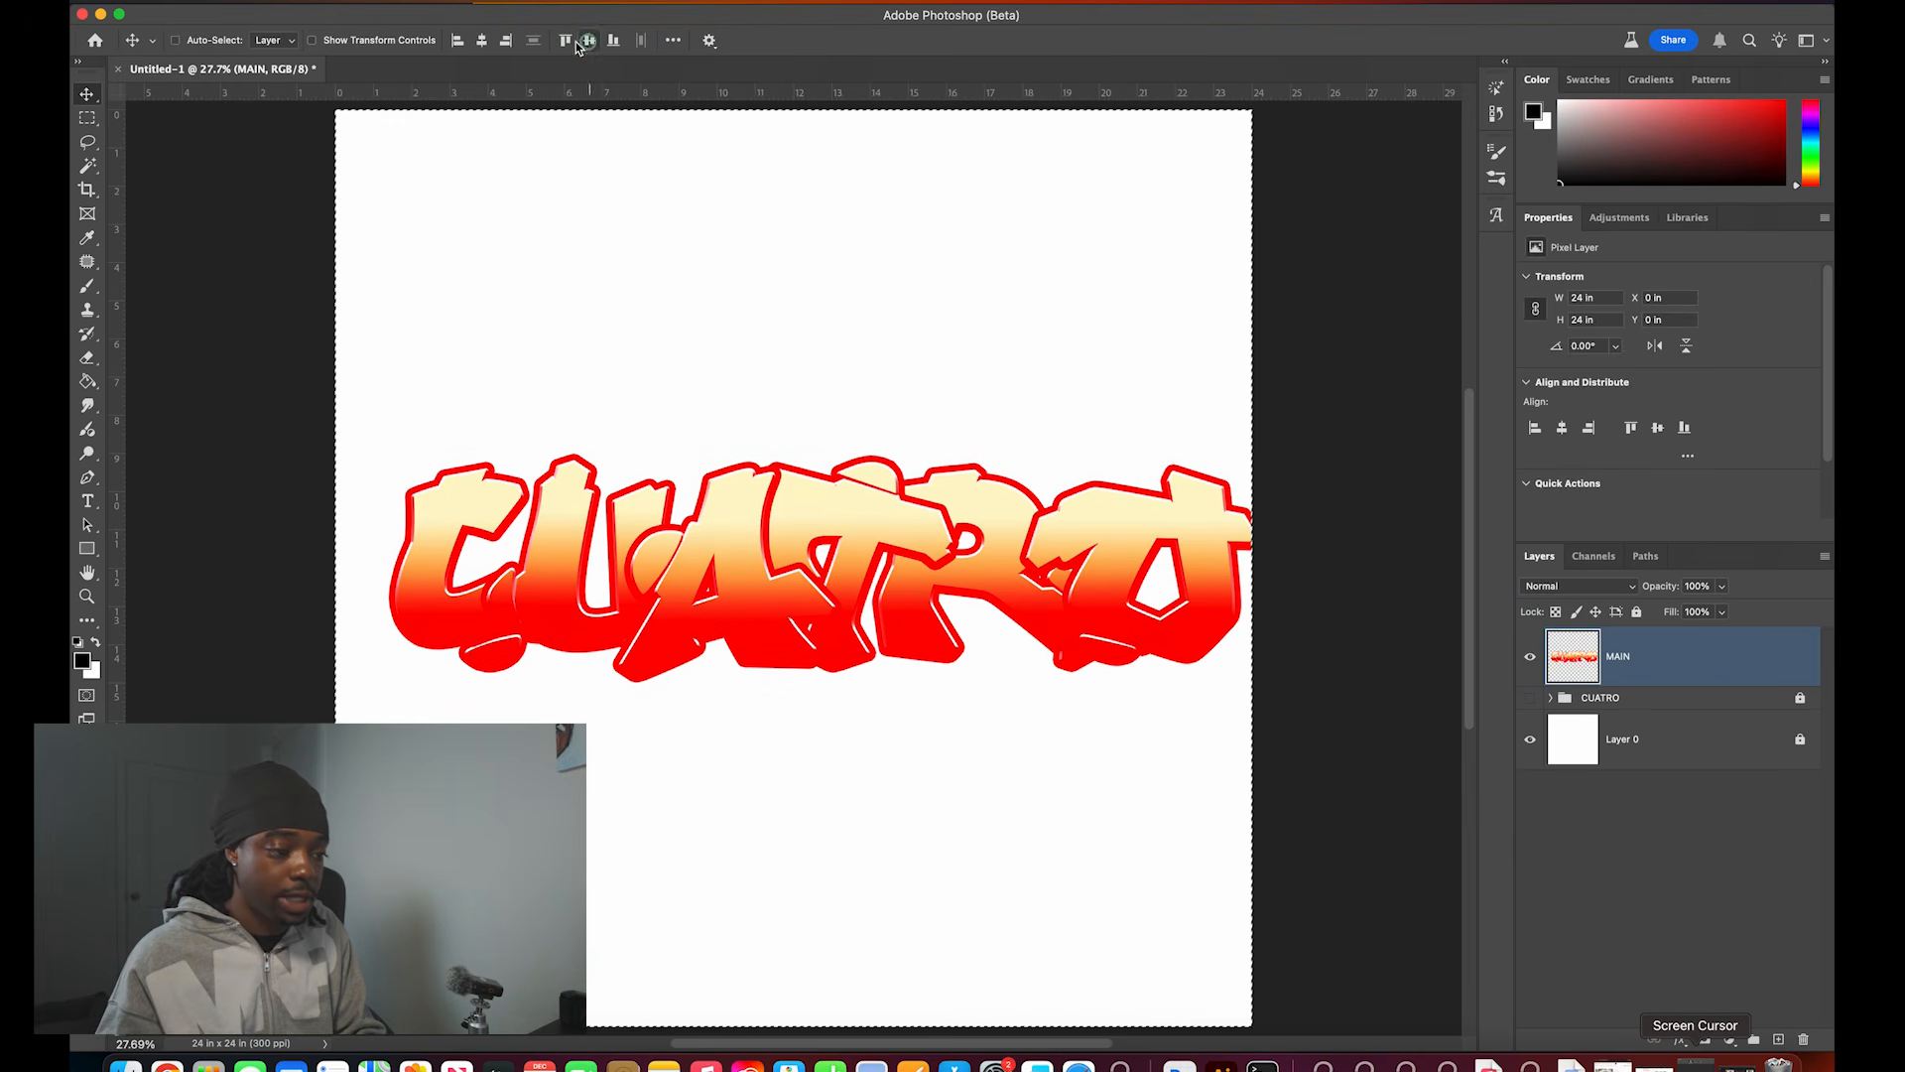
click(483, 43)
key(super+d)
Step: Inspect the separate letter layers inside the backup CUATRO group, and return to showing and selecting only the MAIN layer
click(1530, 656)
click(1530, 698)
click(1748, 757)
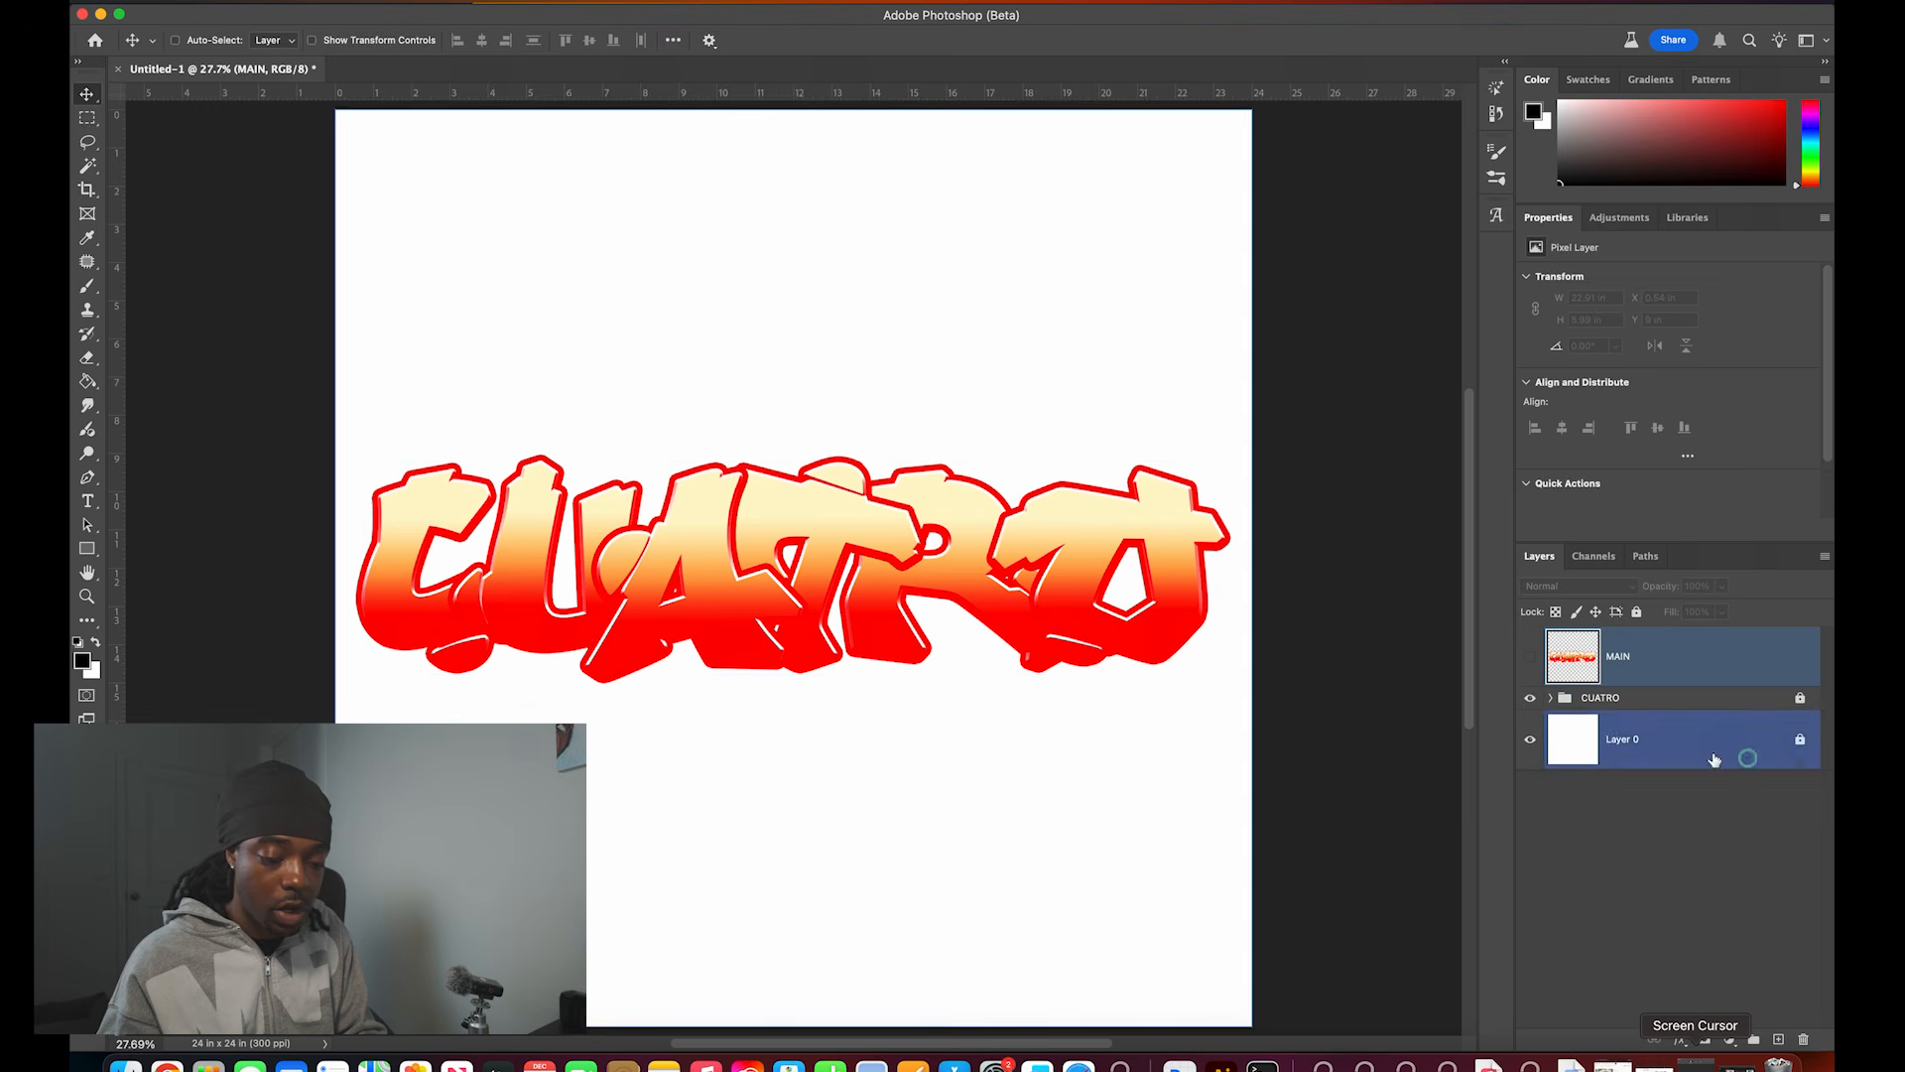
click(1556, 701)
click(1551, 698)
scroll(1582, 784, down, 5)
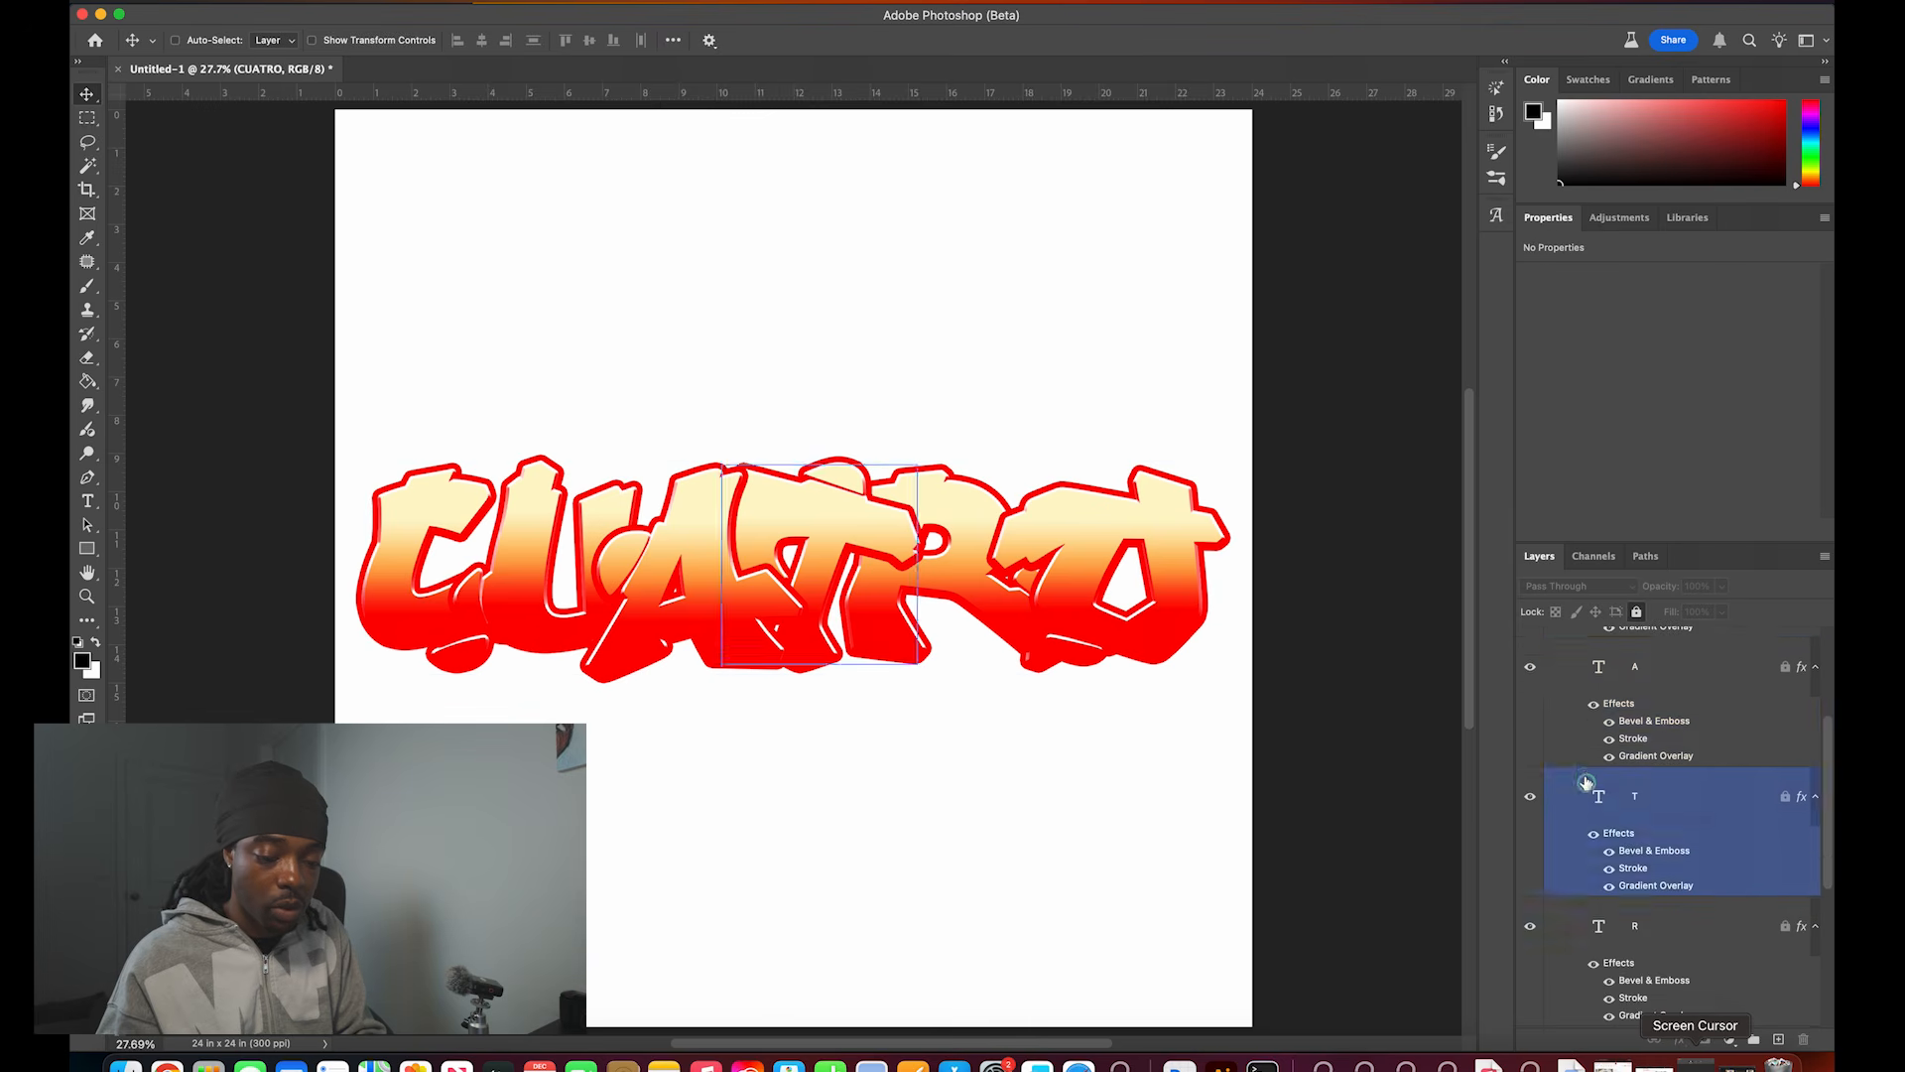
click(1534, 668)
click(1536, 670)
scroll(1550, 813, up, 5)
click(1551, 698)
click(1529, 697)
click(1530, 656)
click(1628, 656)
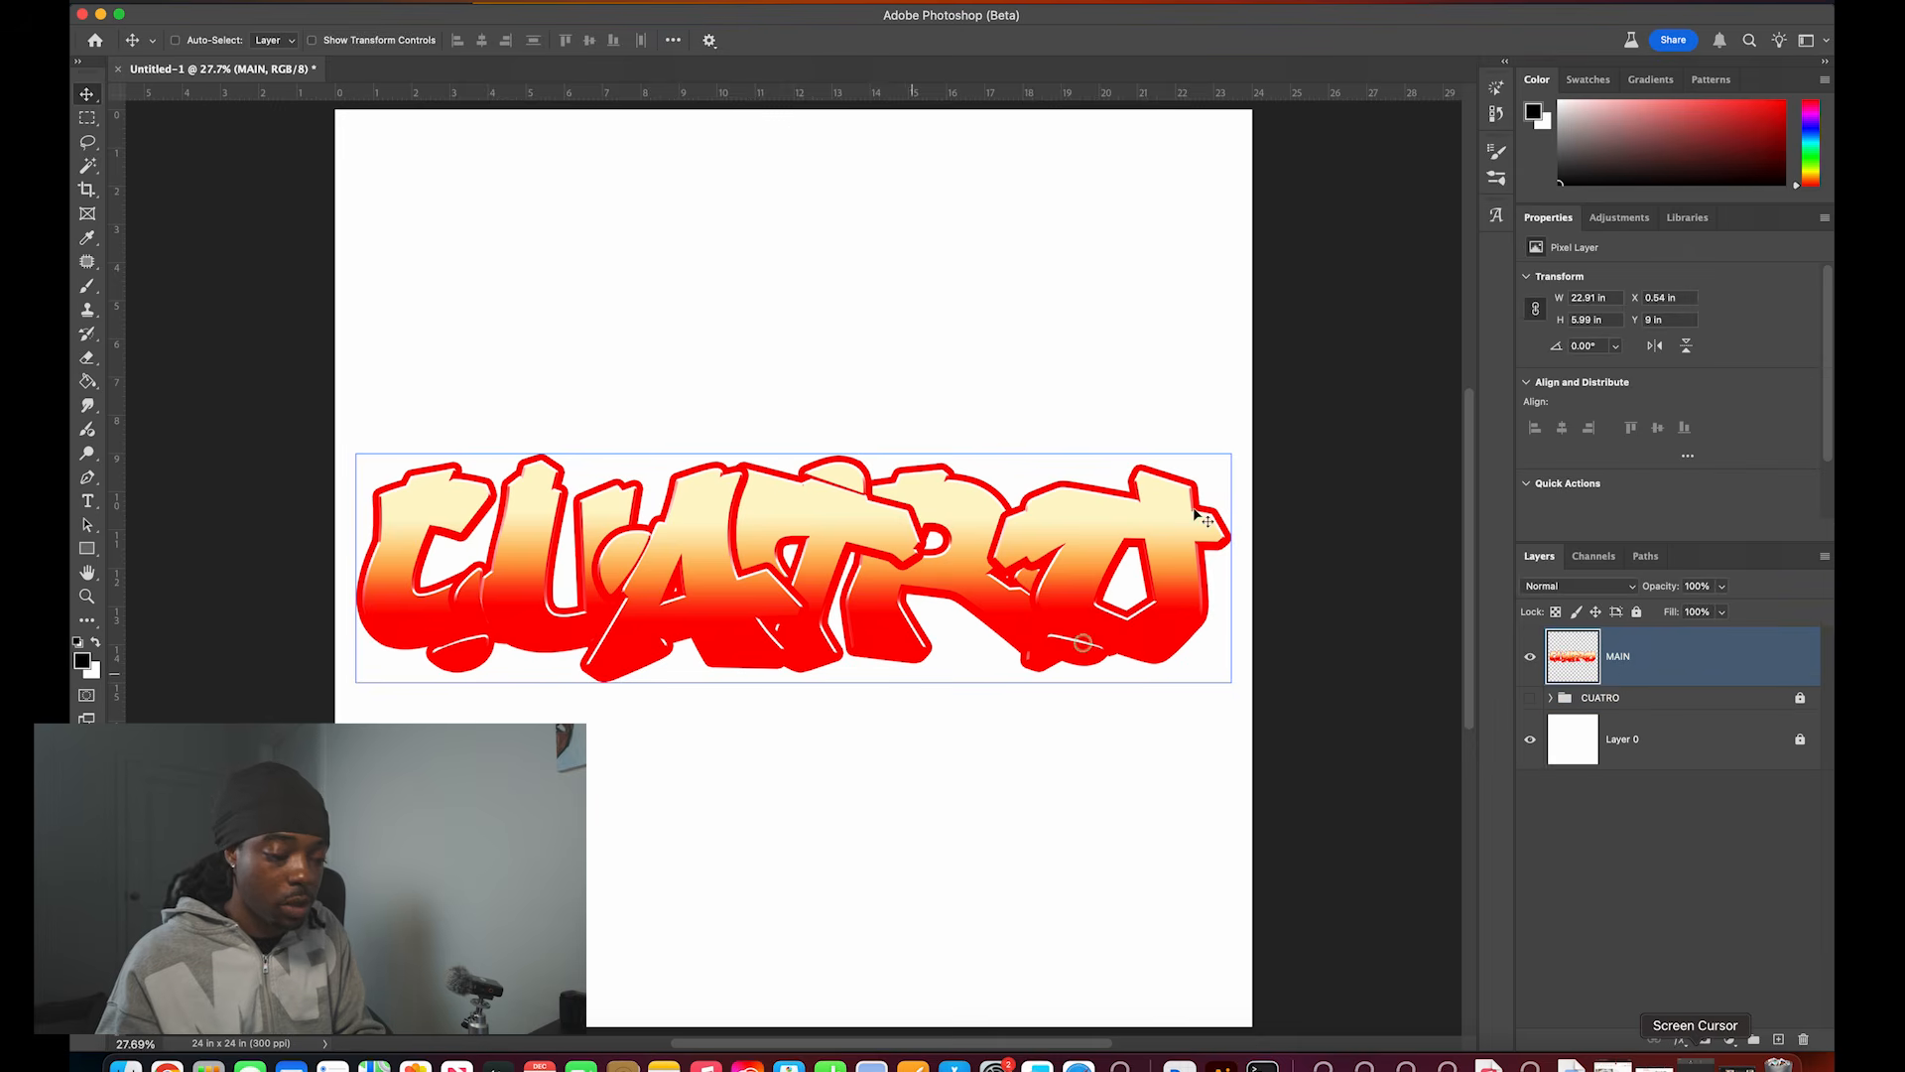
Step: Add a black (000000) outside Stroke effect to the MAIN layer
key(super+minus)
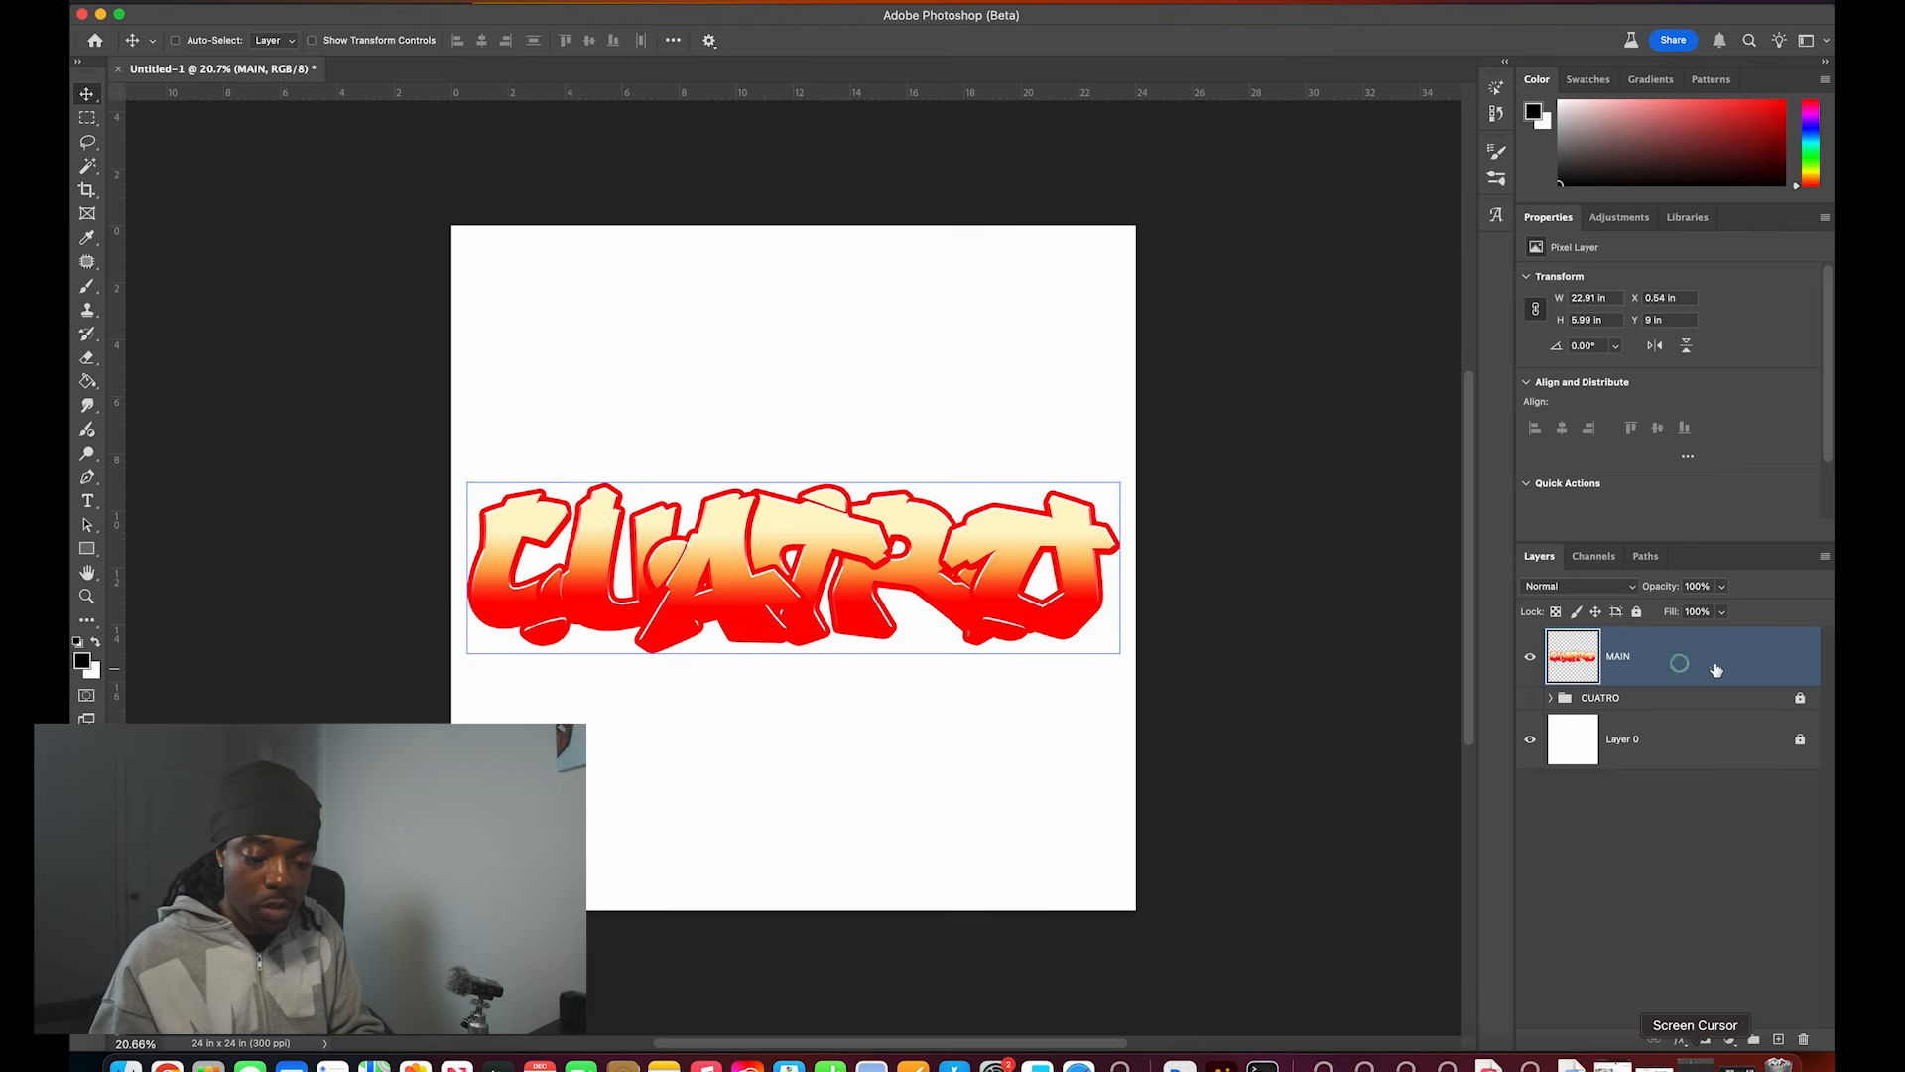
click(1681, 1040)
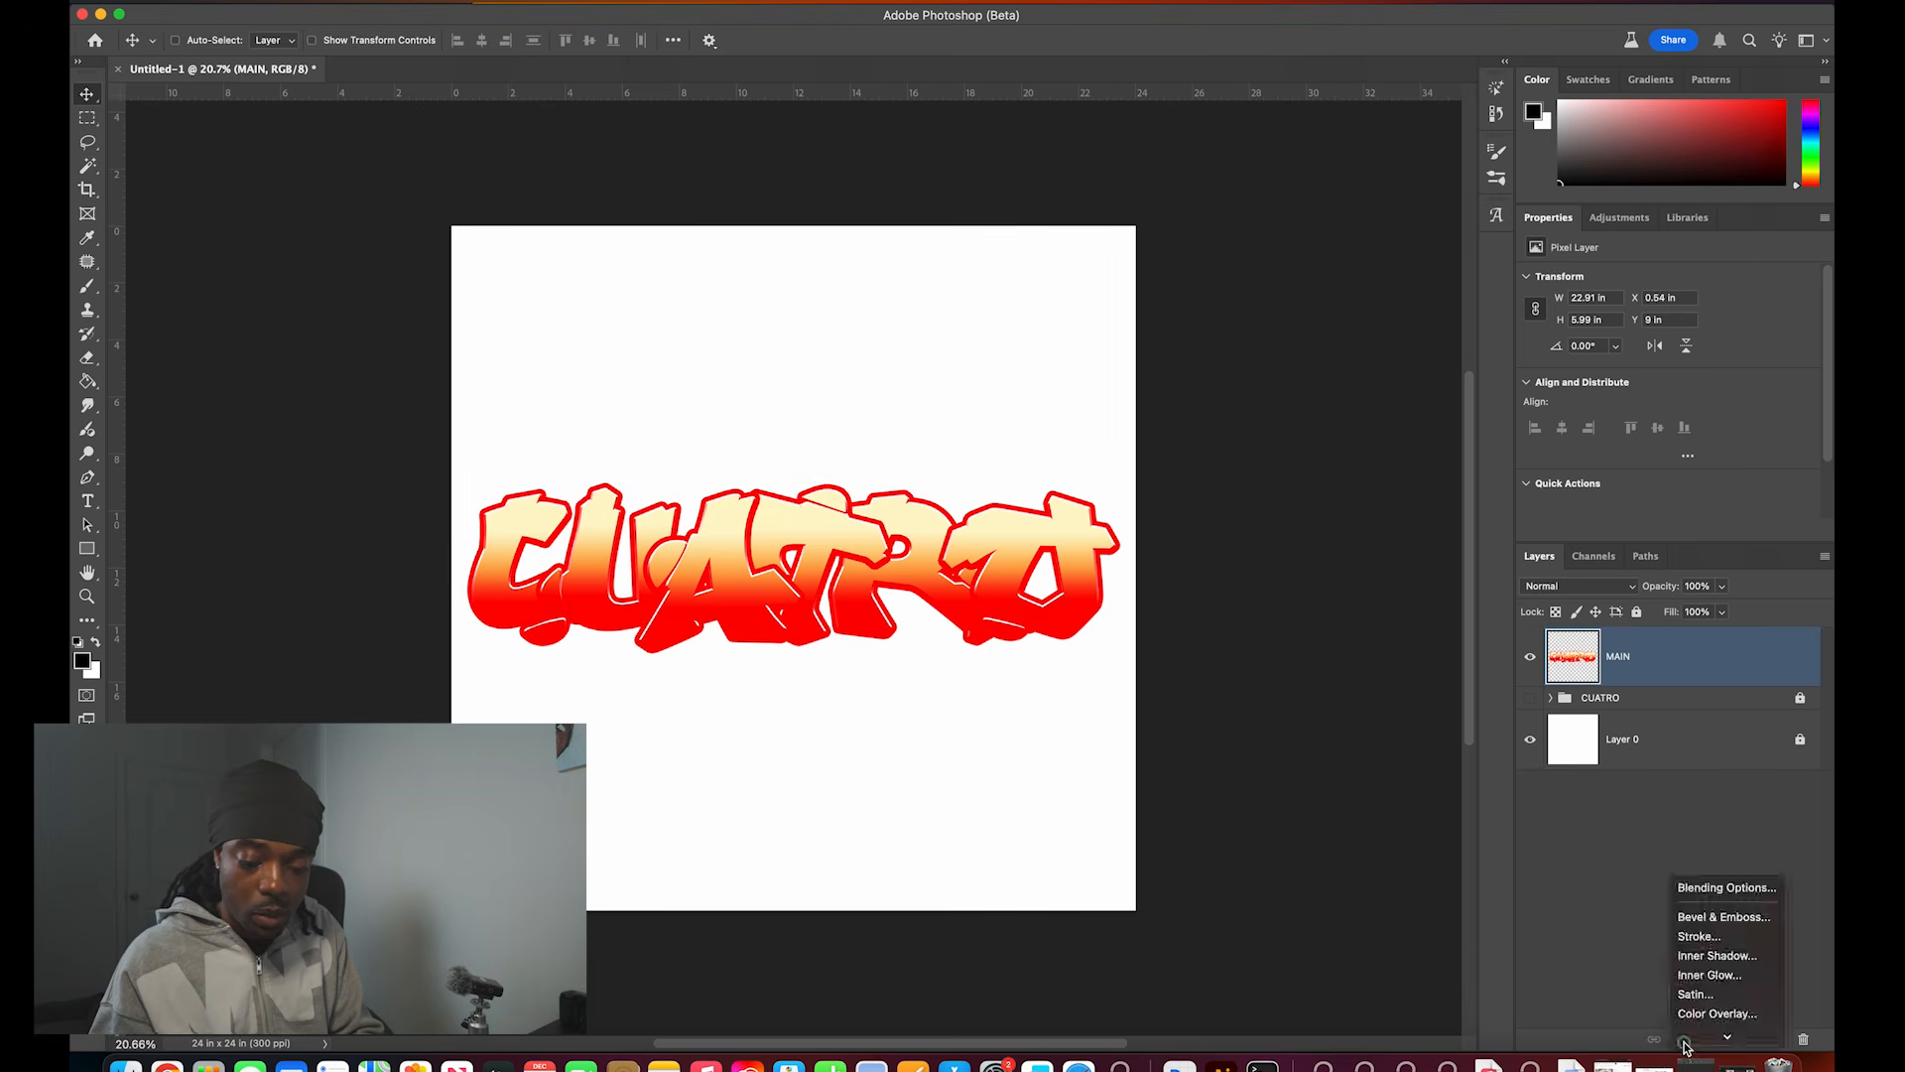
click(1699, 935)
click(1232, 321)
text(000000)
key(Return)
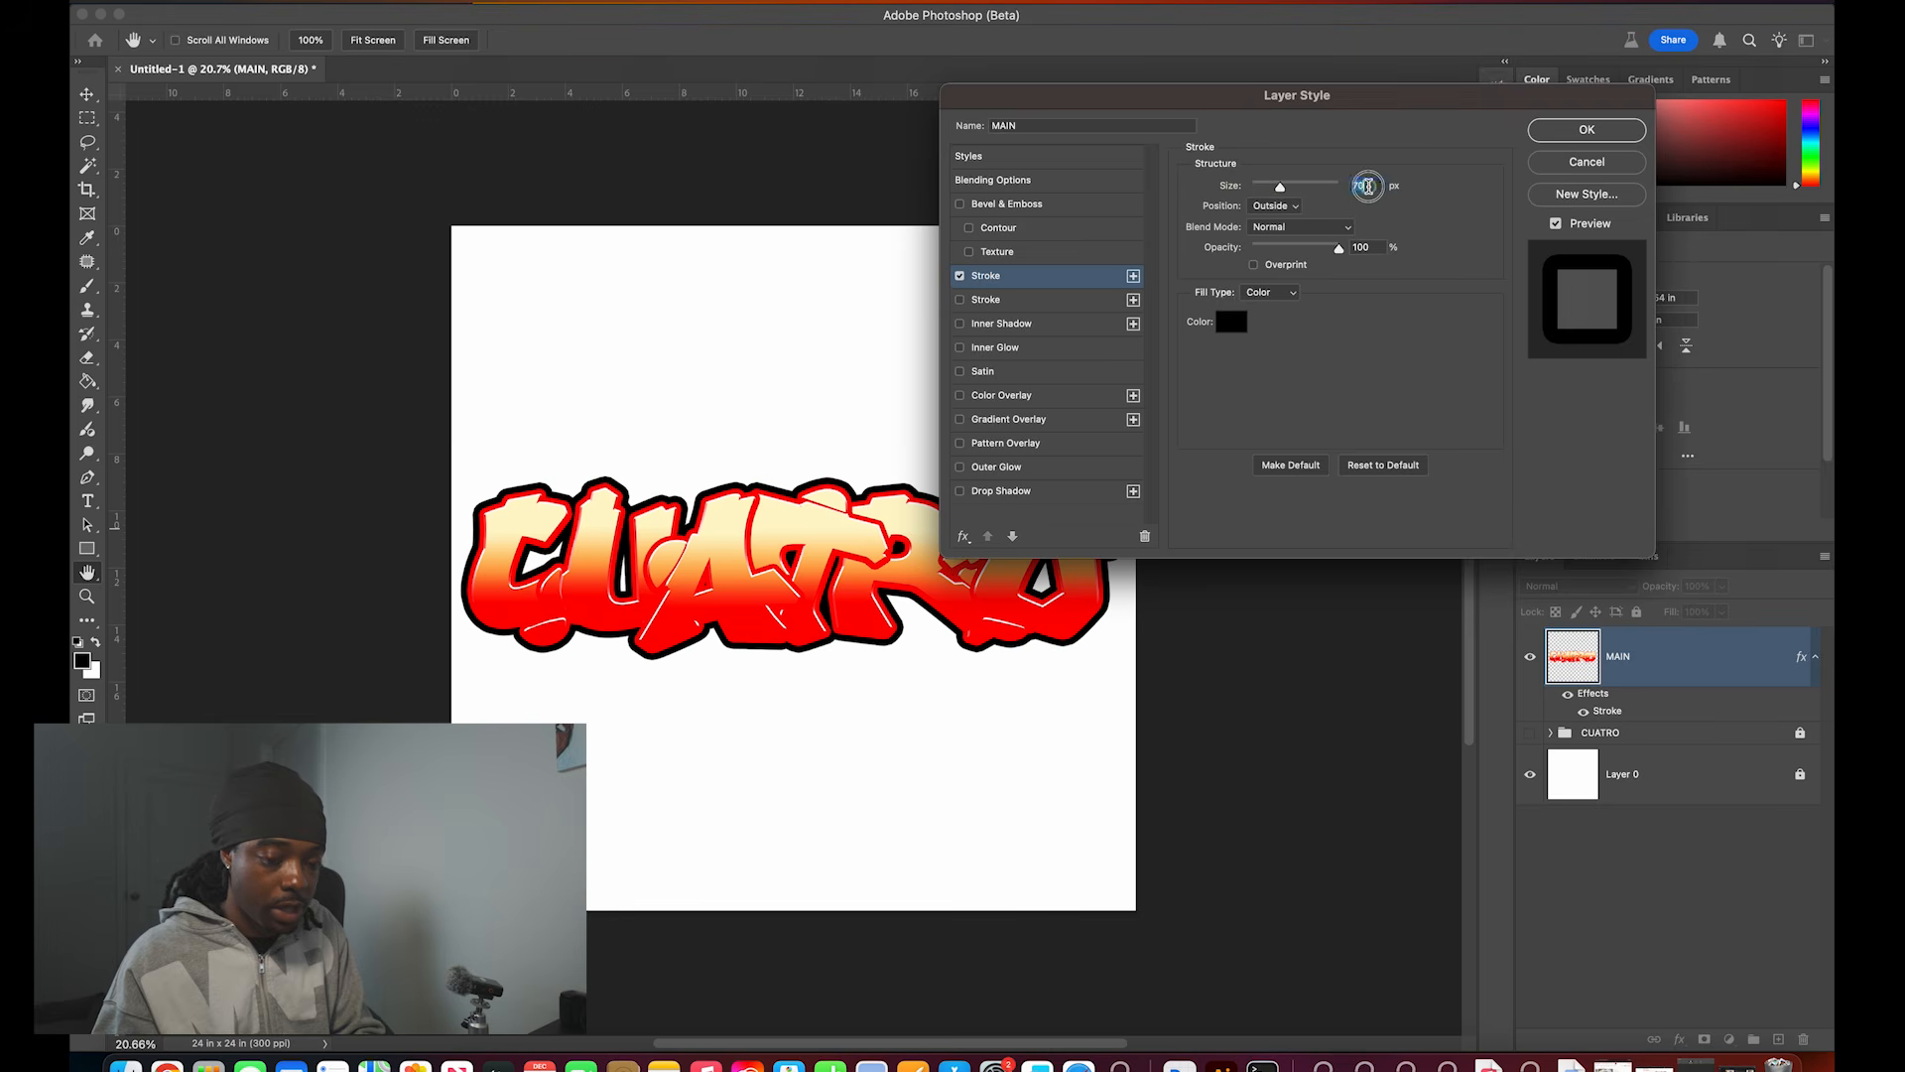
key(Return)
Step: Scale the outlined lettering down slightly and center it horizontally and vertically on the canvas
key(super+t)
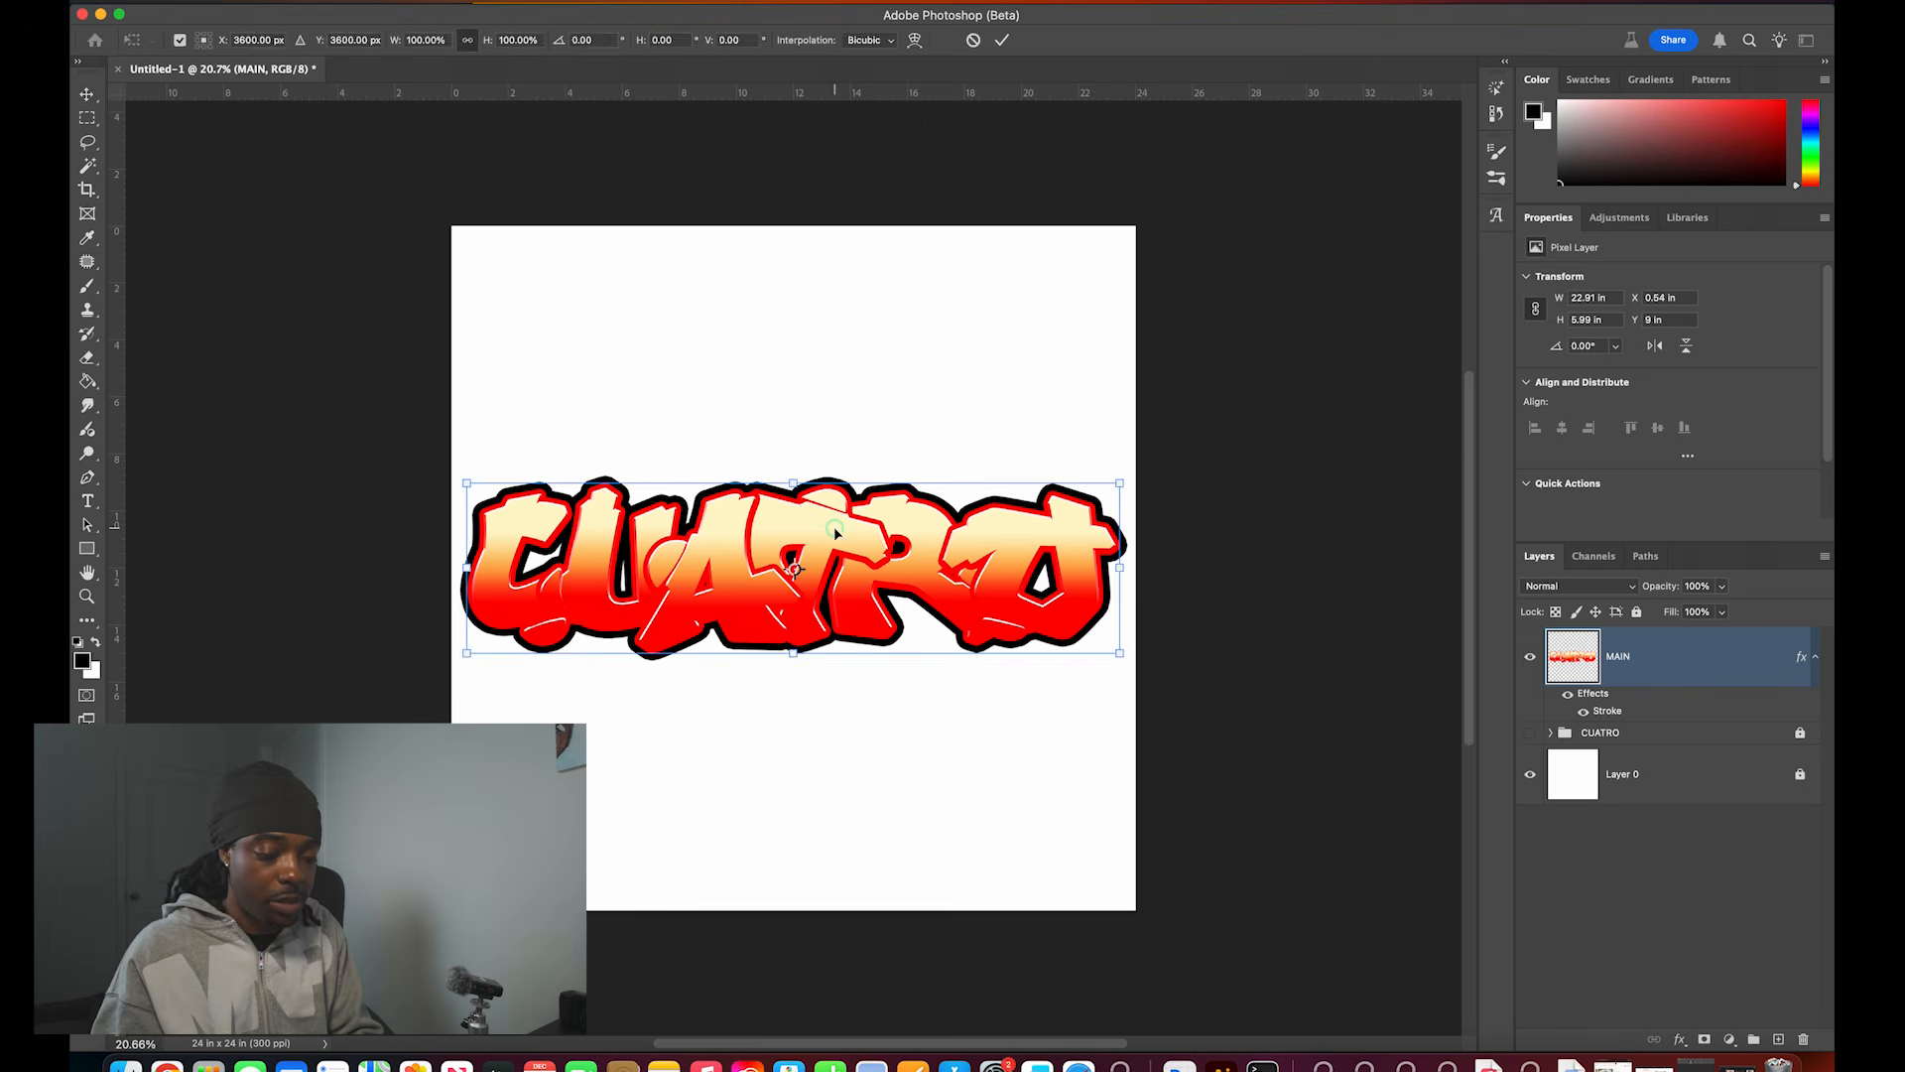
key(Return)
key(super+a)
click(481, 40)
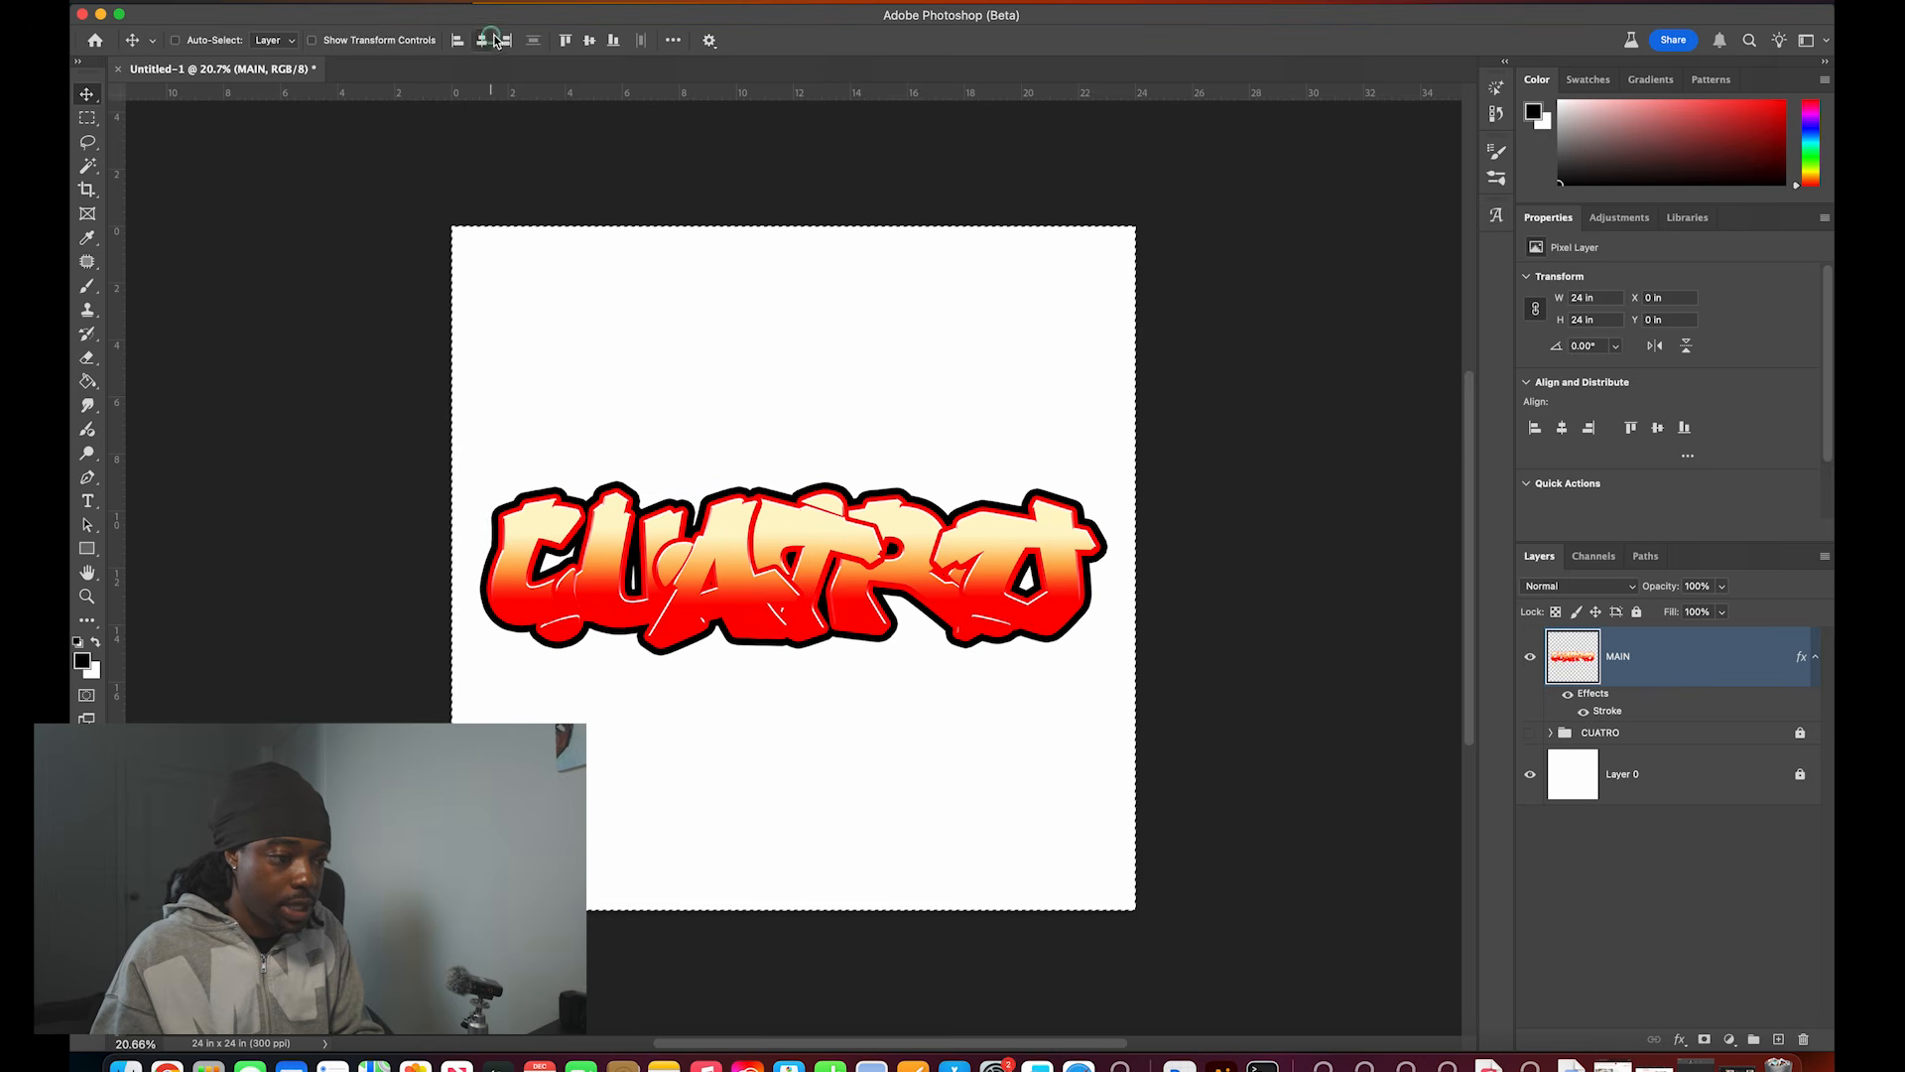
click(584, 42)
key(super+d)
scroll(809, 481, up, 1)
Step: Stretch the lettering upward to about 146% height and pull both upper corners inward so it tapers toward the top
key(super+t)
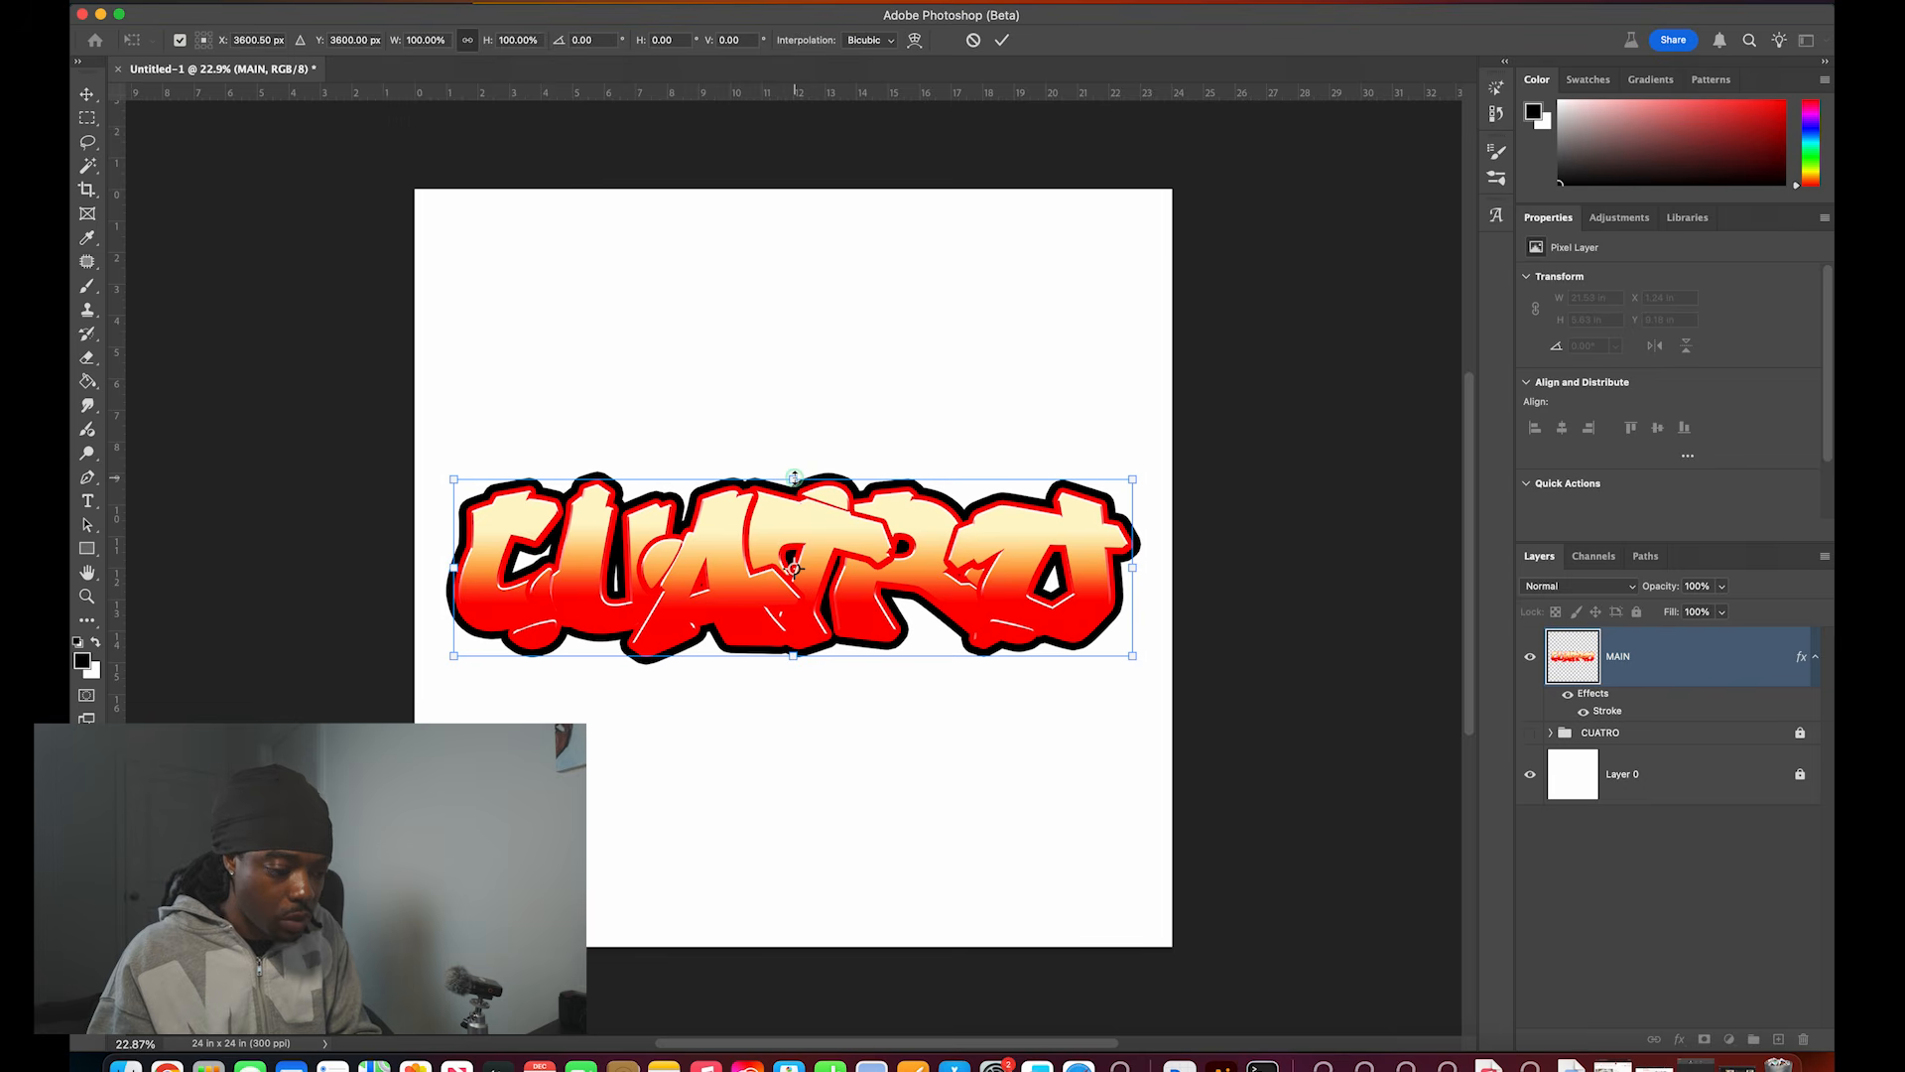
drag(794, 478, 790, 395)
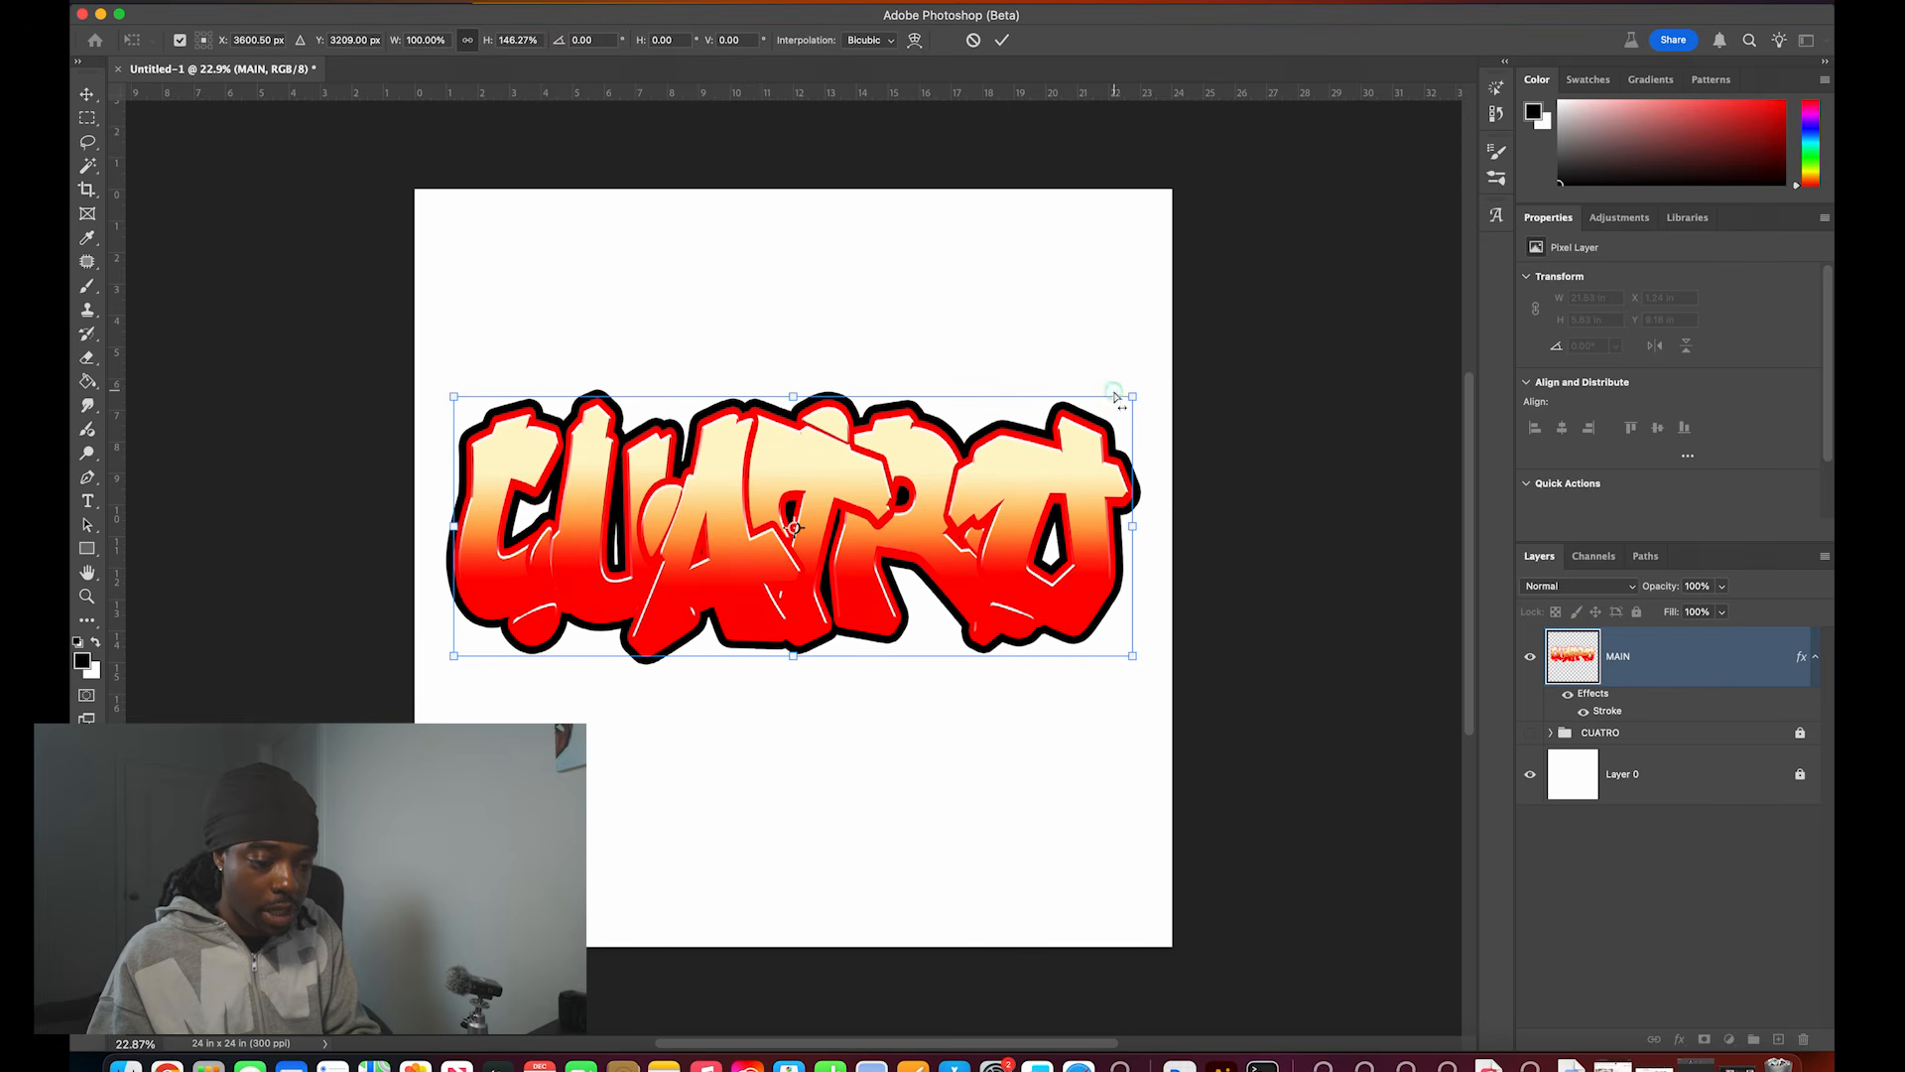
drag(1131, 404, 1103, 397)
drag(443, 400, 480, 401)
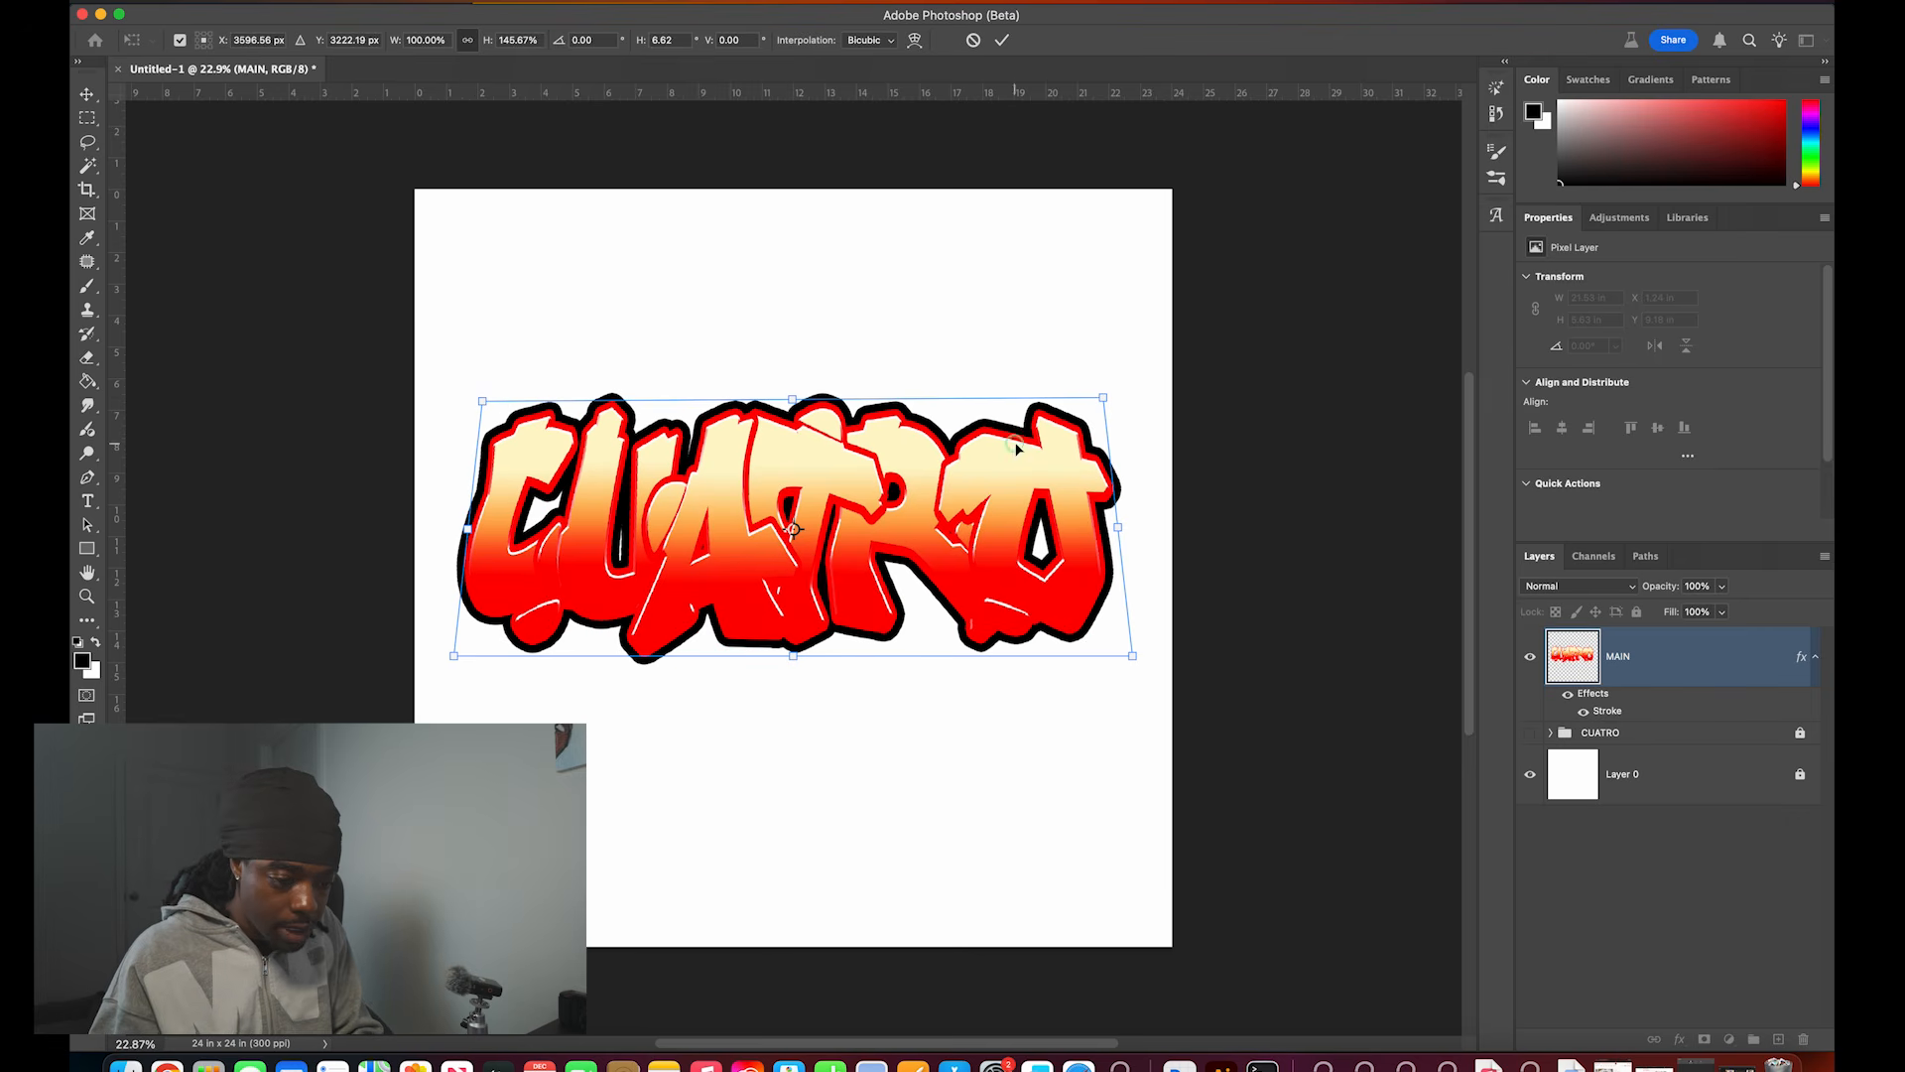
drag(1103, 402, 1100, 404)
key(Return)
Step: Move the stretched lettering down to the vertical middle of the canvas
key(ctrl+0)
key(ctrl+t)
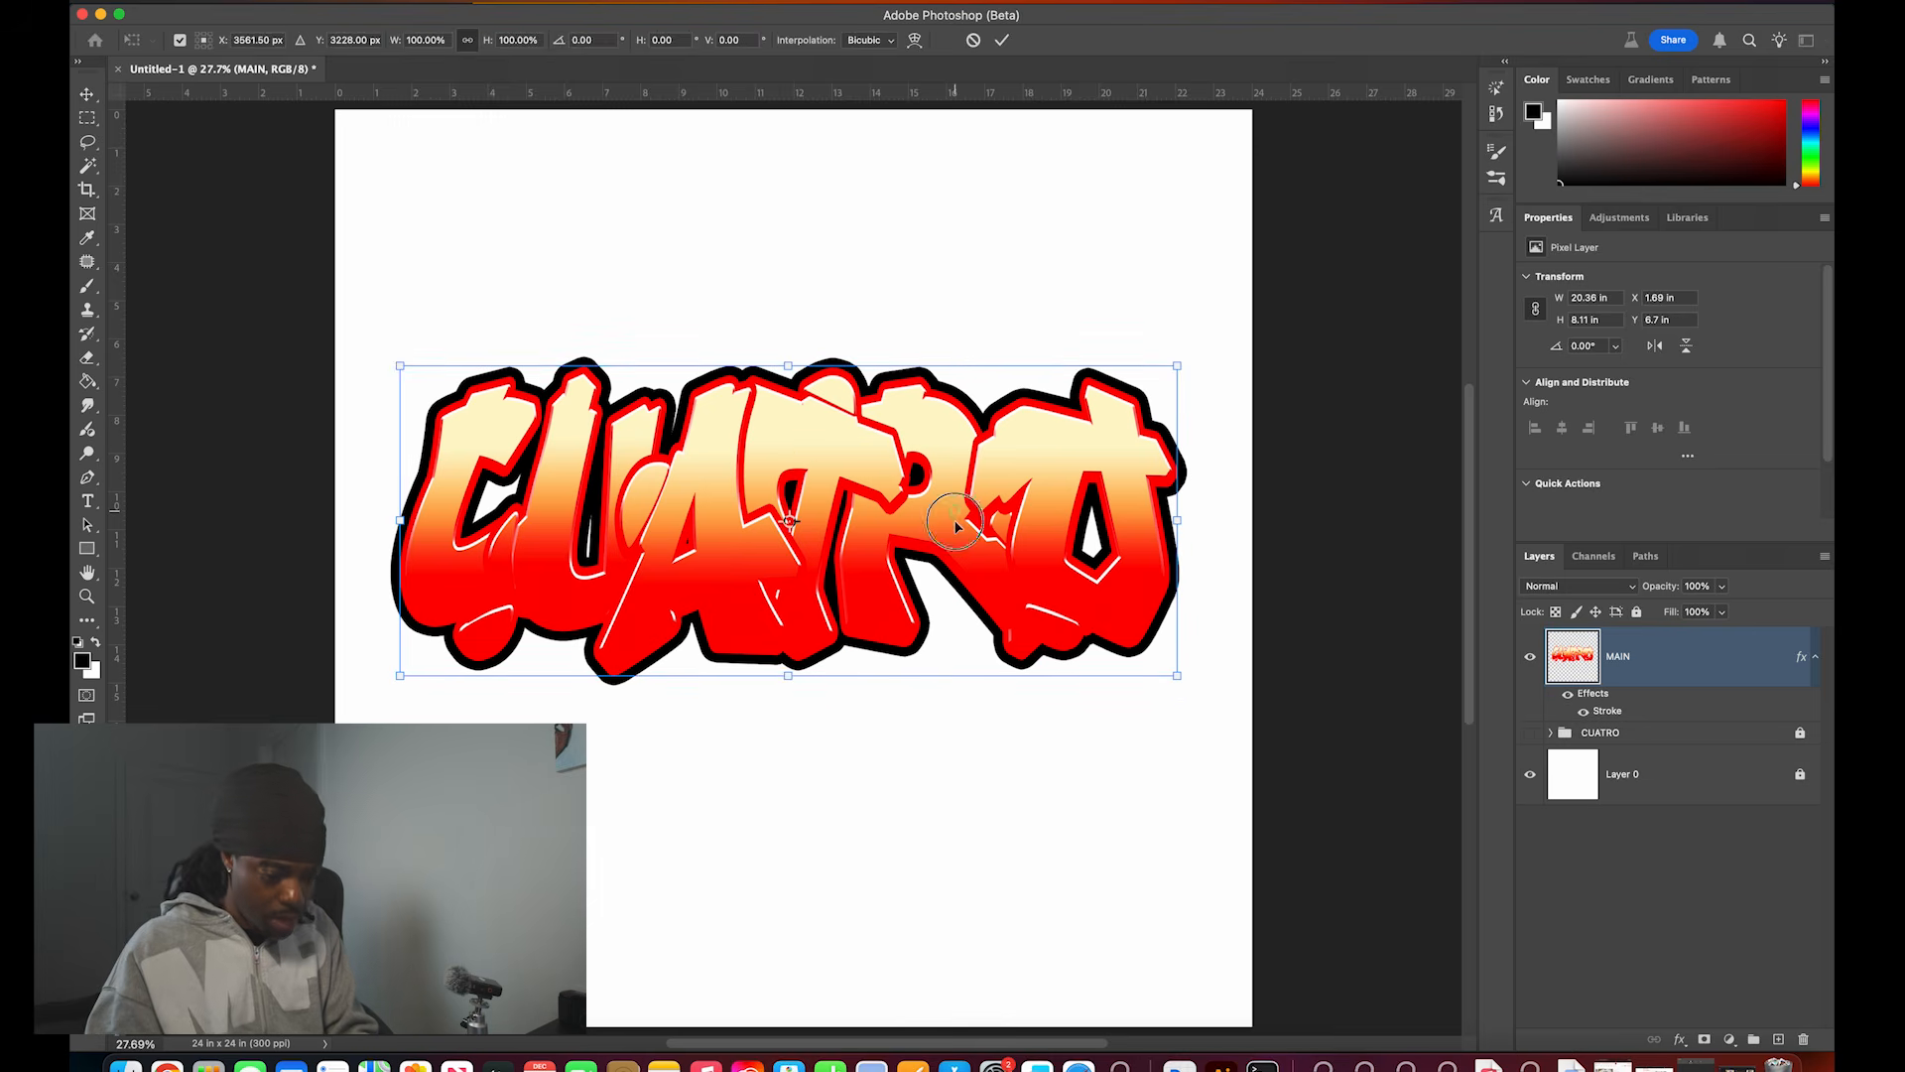
drag(956, 526, 960, 554)
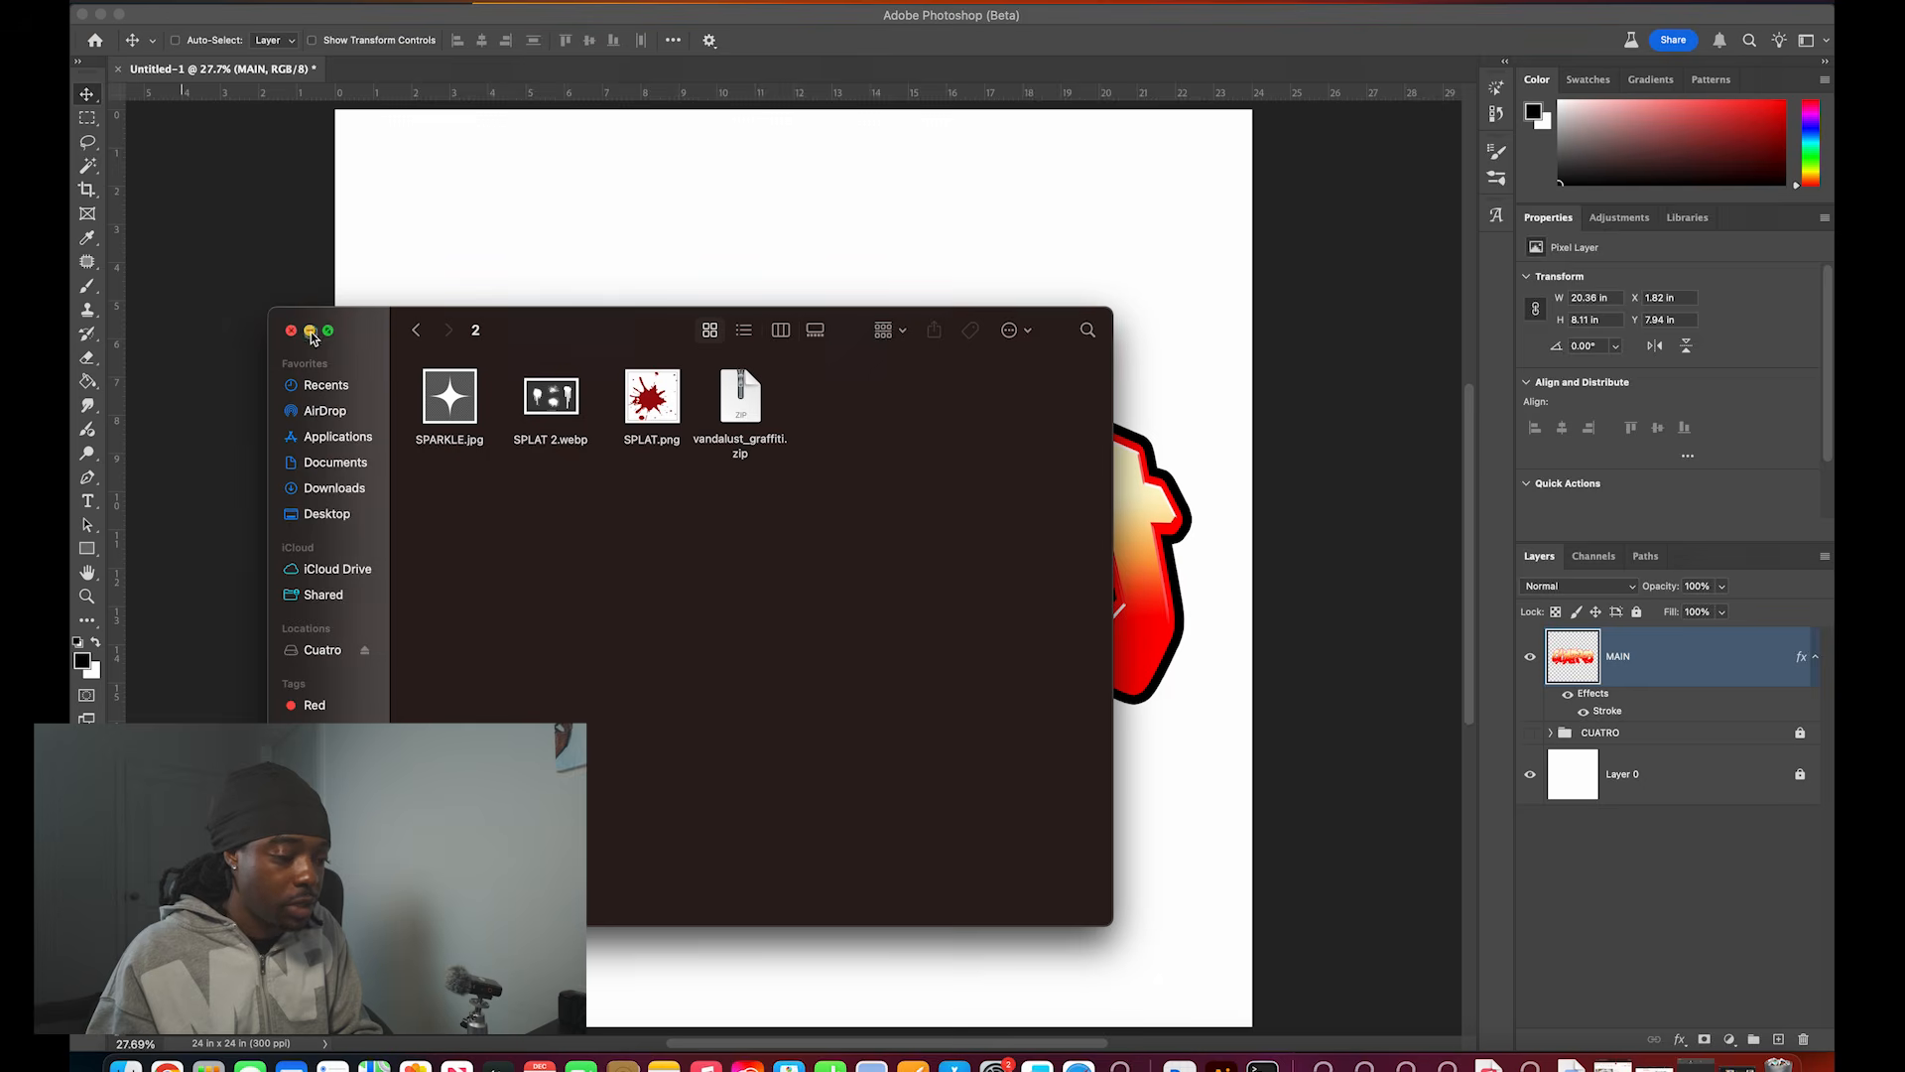
Step: Place SPLAT.png from the Finder folder into the document and move it above the C and U
click(311, 334)
click(1697, 1066)
drag(646, 396, 672, 249)
key(Return)
shift+super+click(795, 501)
super+click(787, 575)
key(Return)
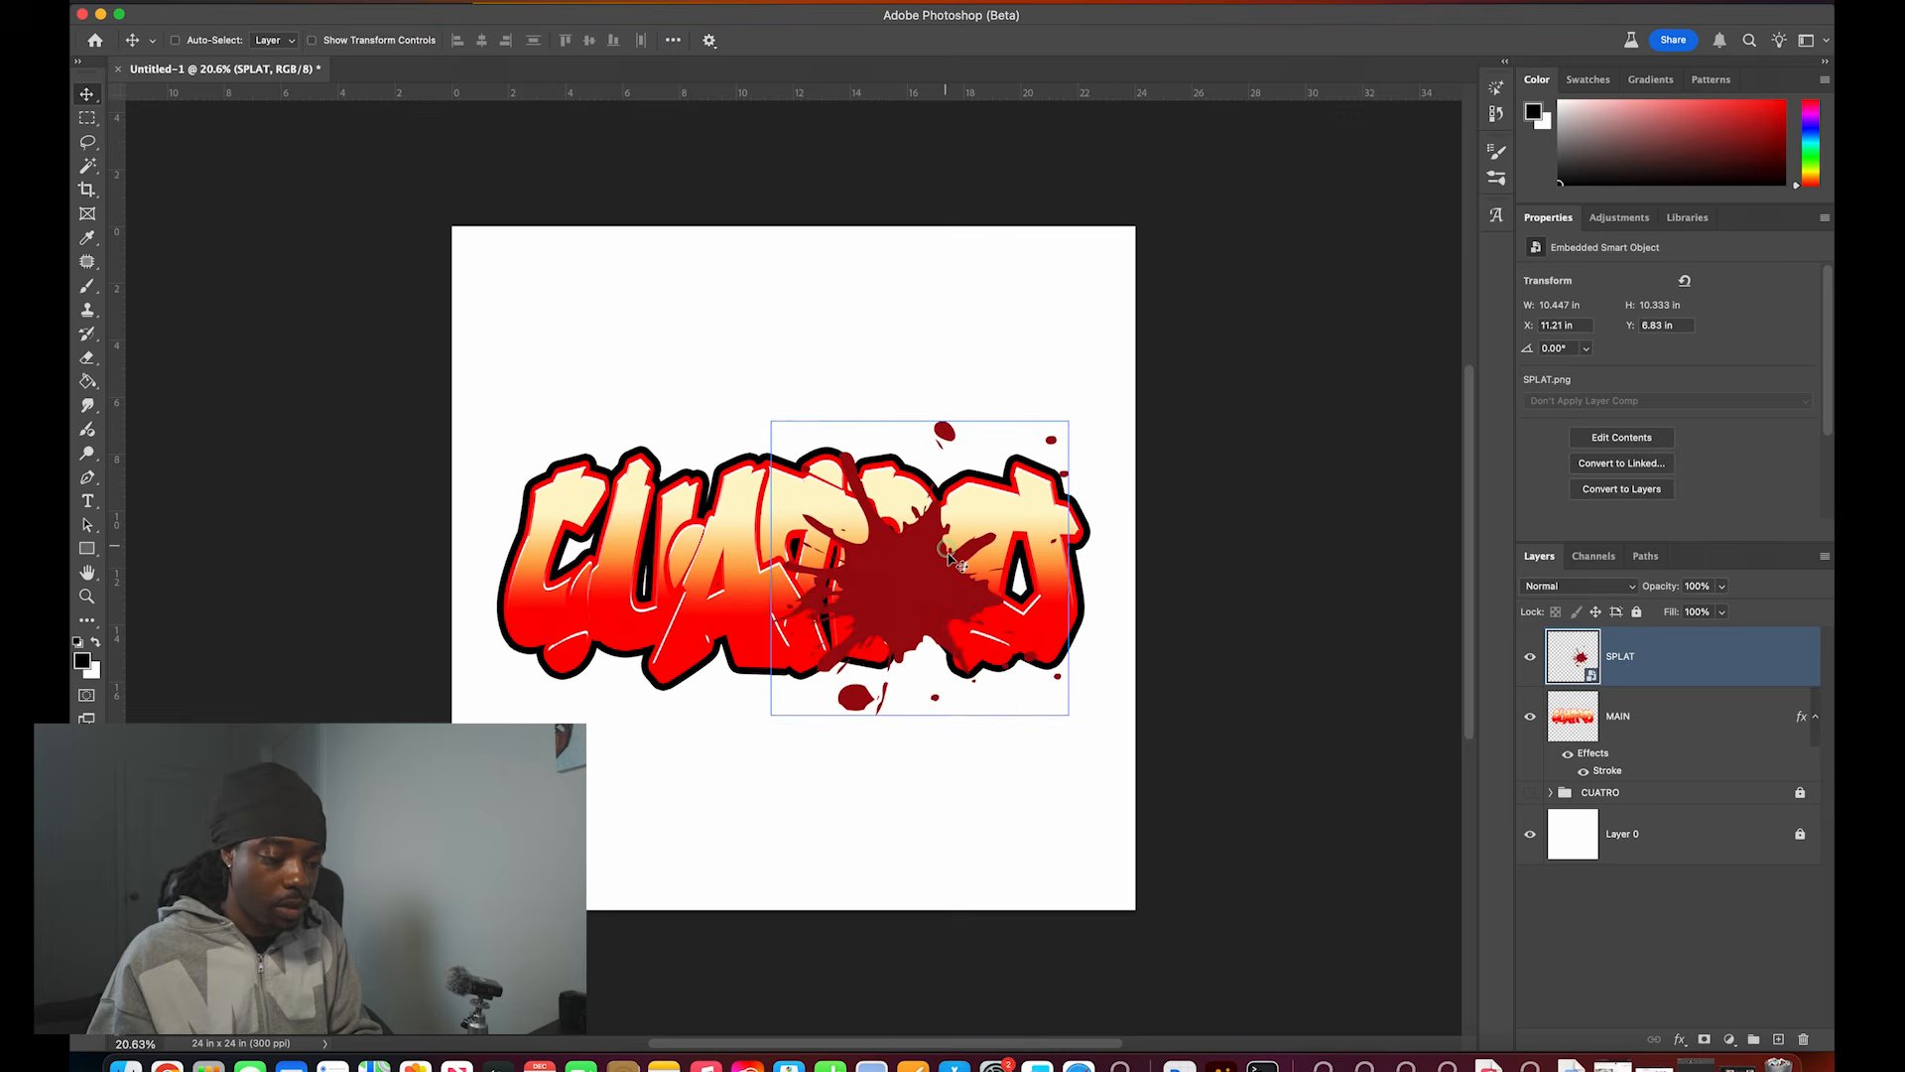
drag(949, 557, 713, 368)
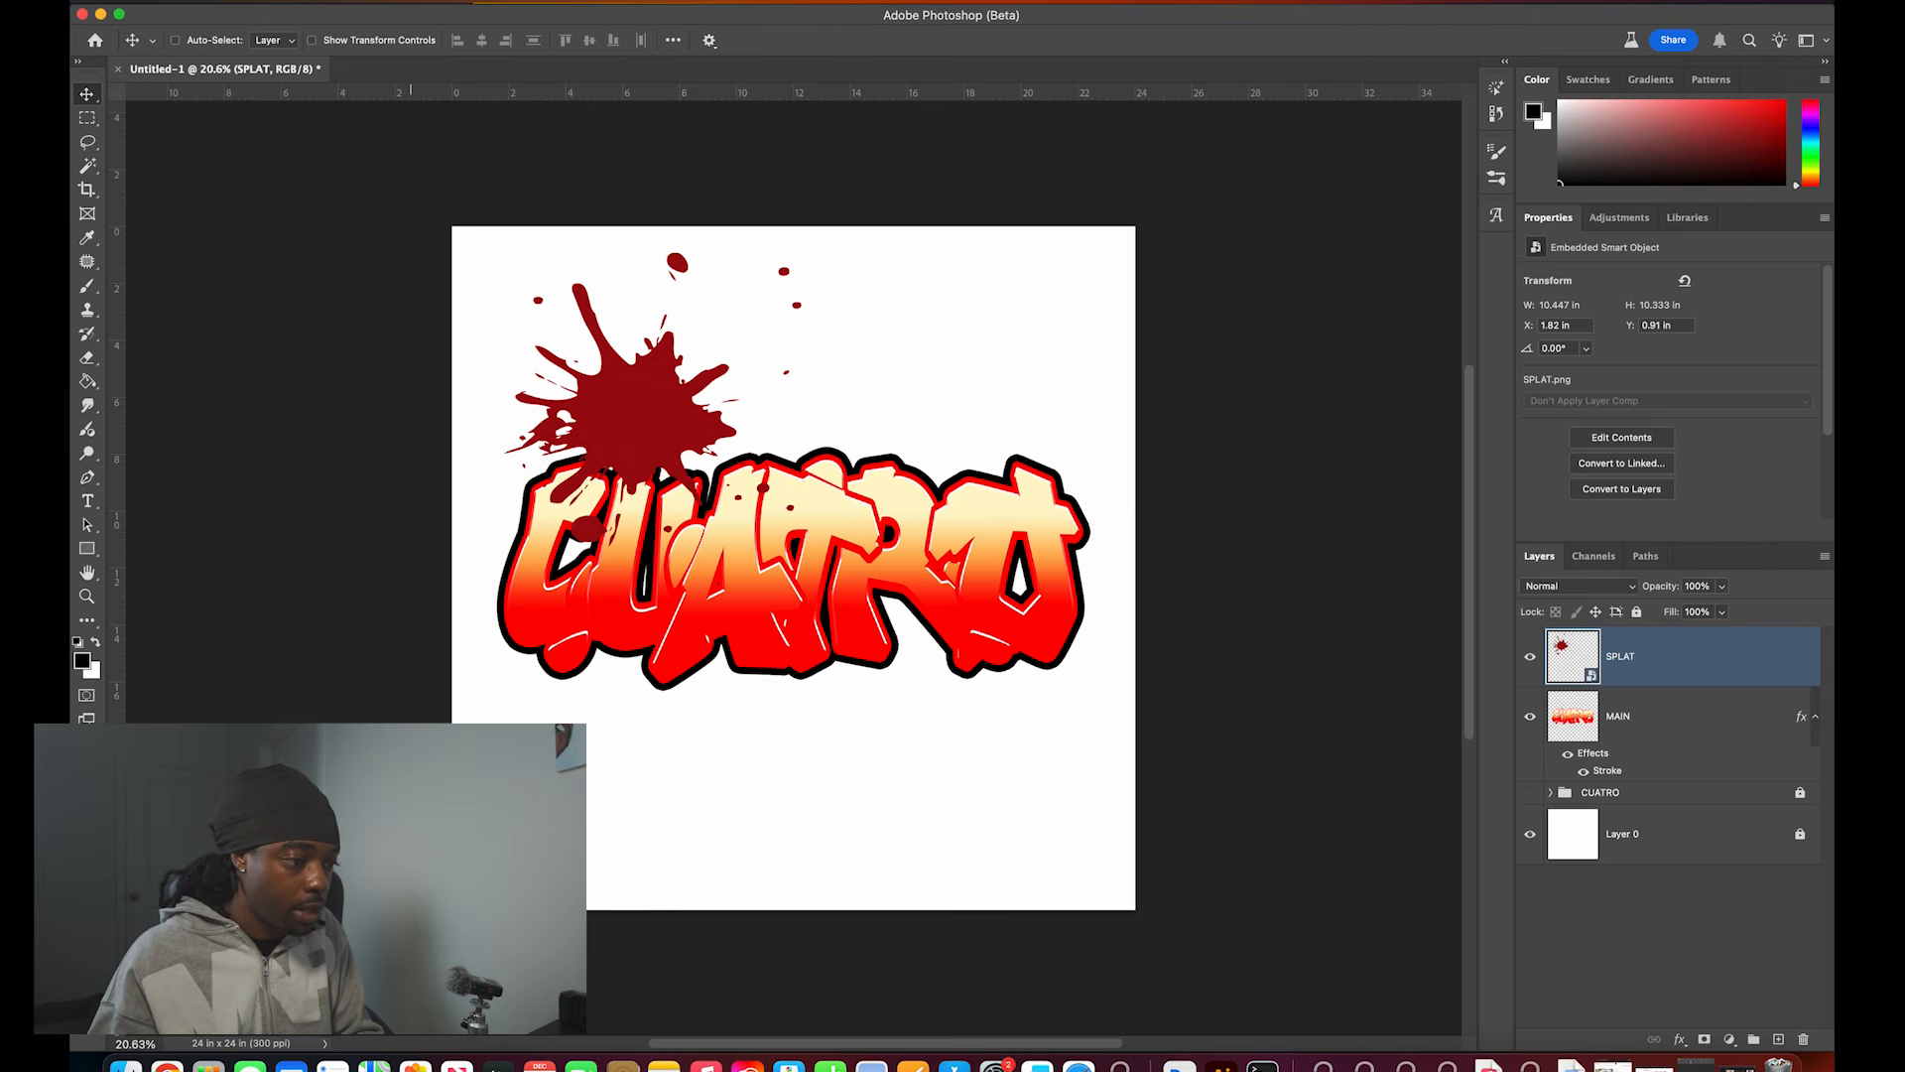
Step: Apply a Threshold adjustment at level 255 to turn the splat solid black
click(338, 2)
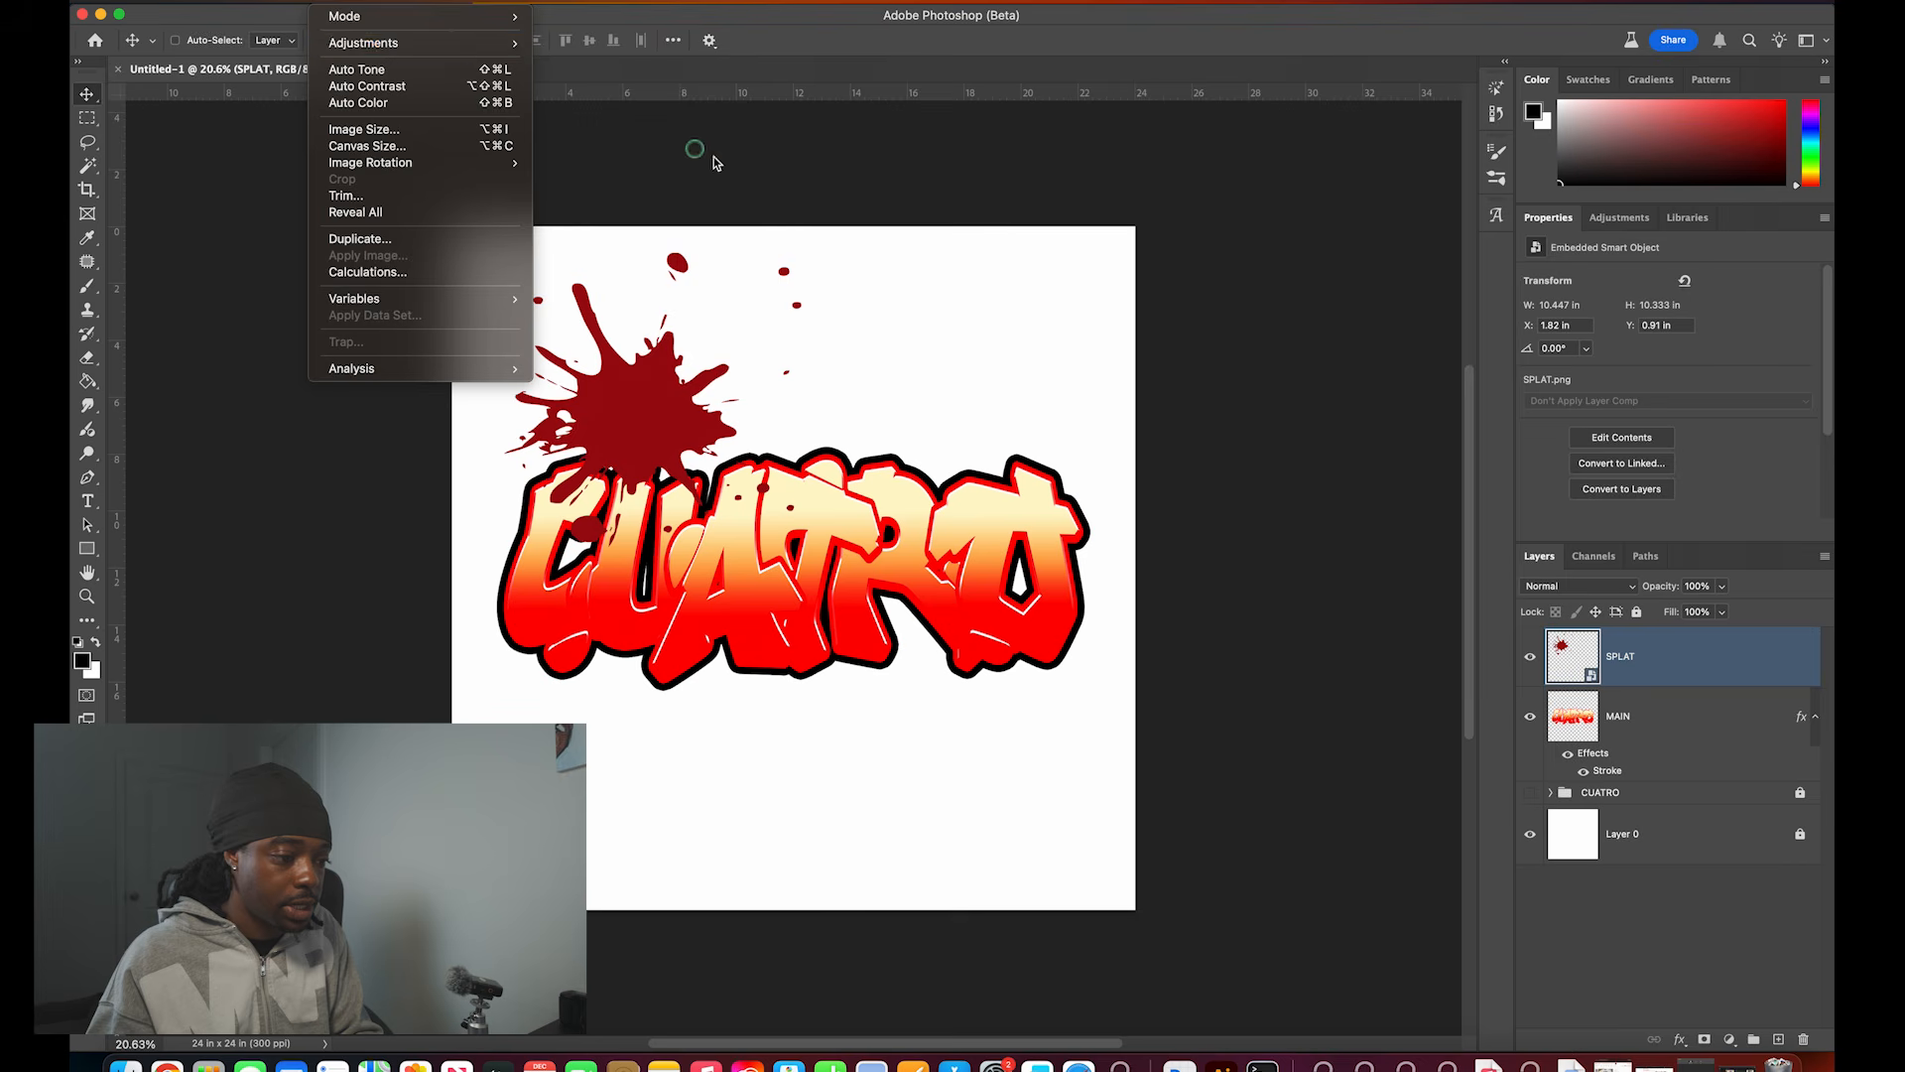
mouse_move(481, 51)
click(605, 279)
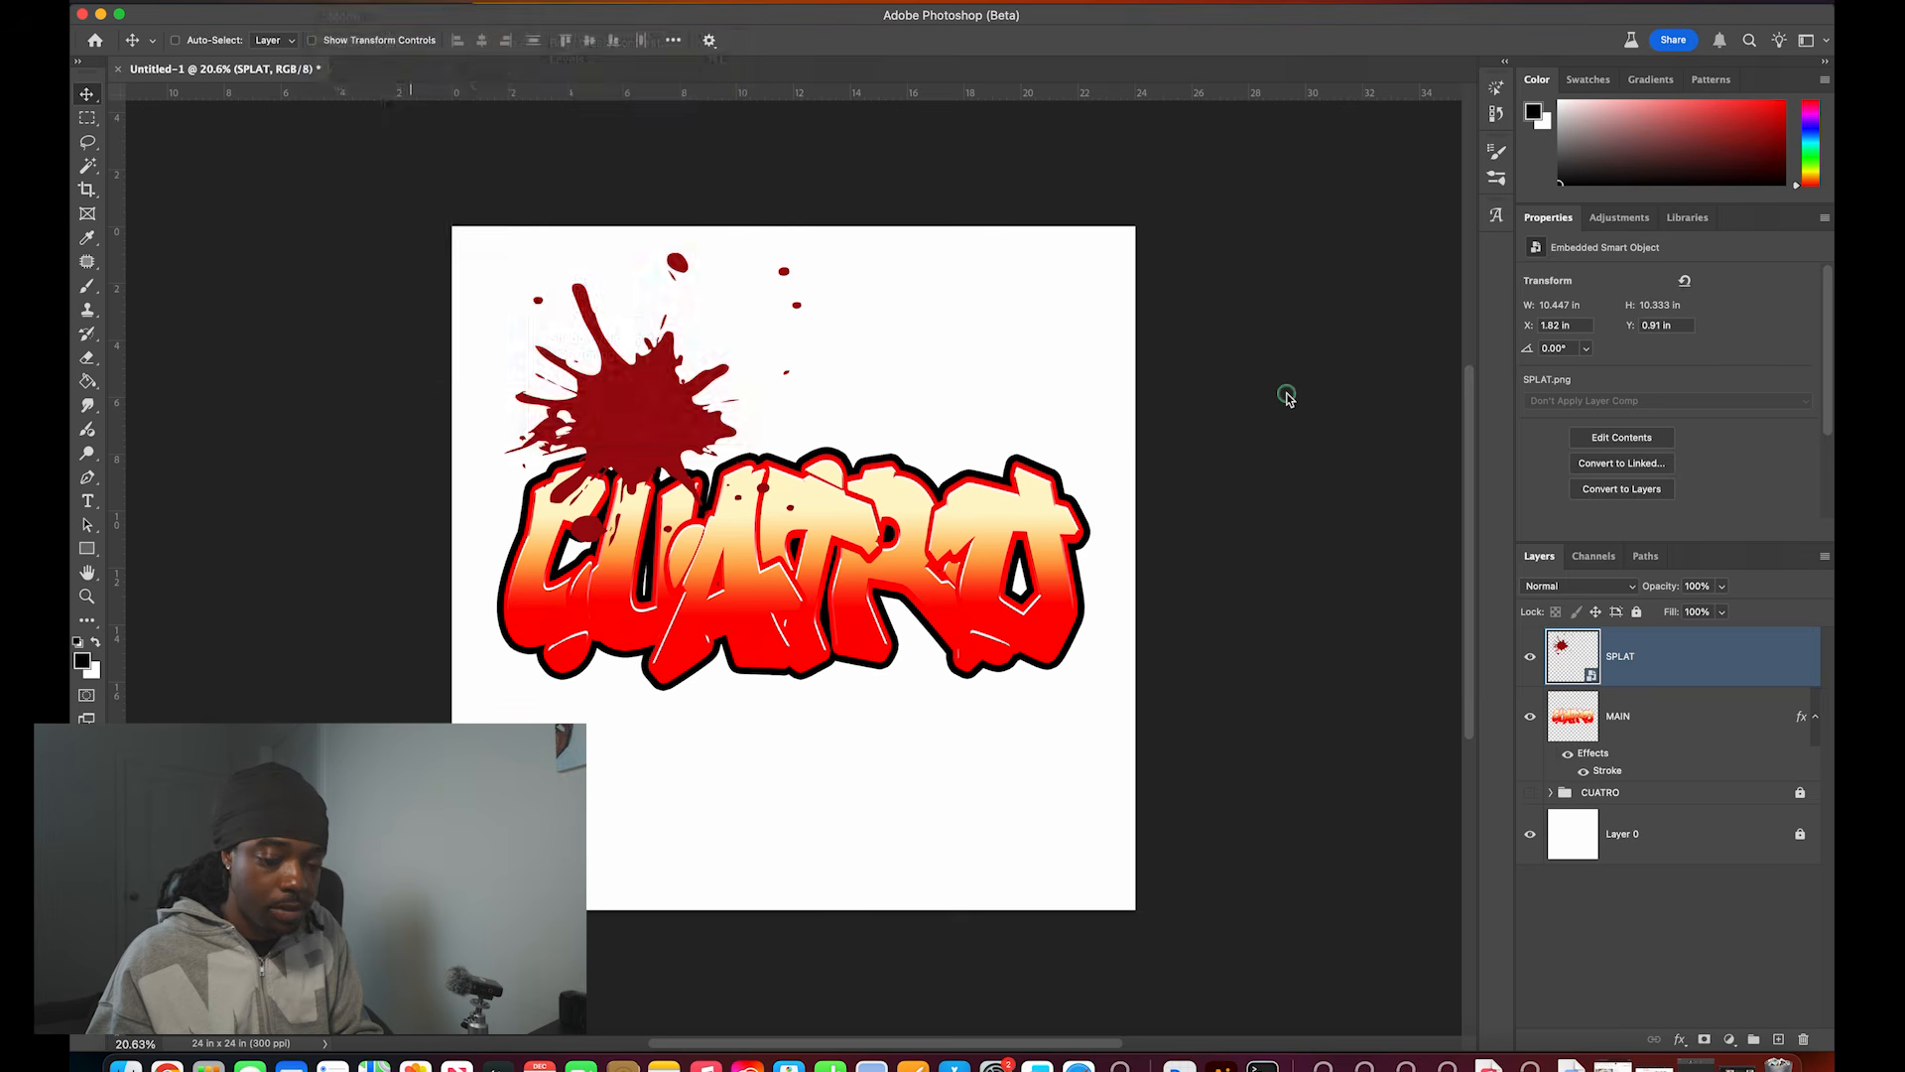
drag(907, 442, 1198, 437)
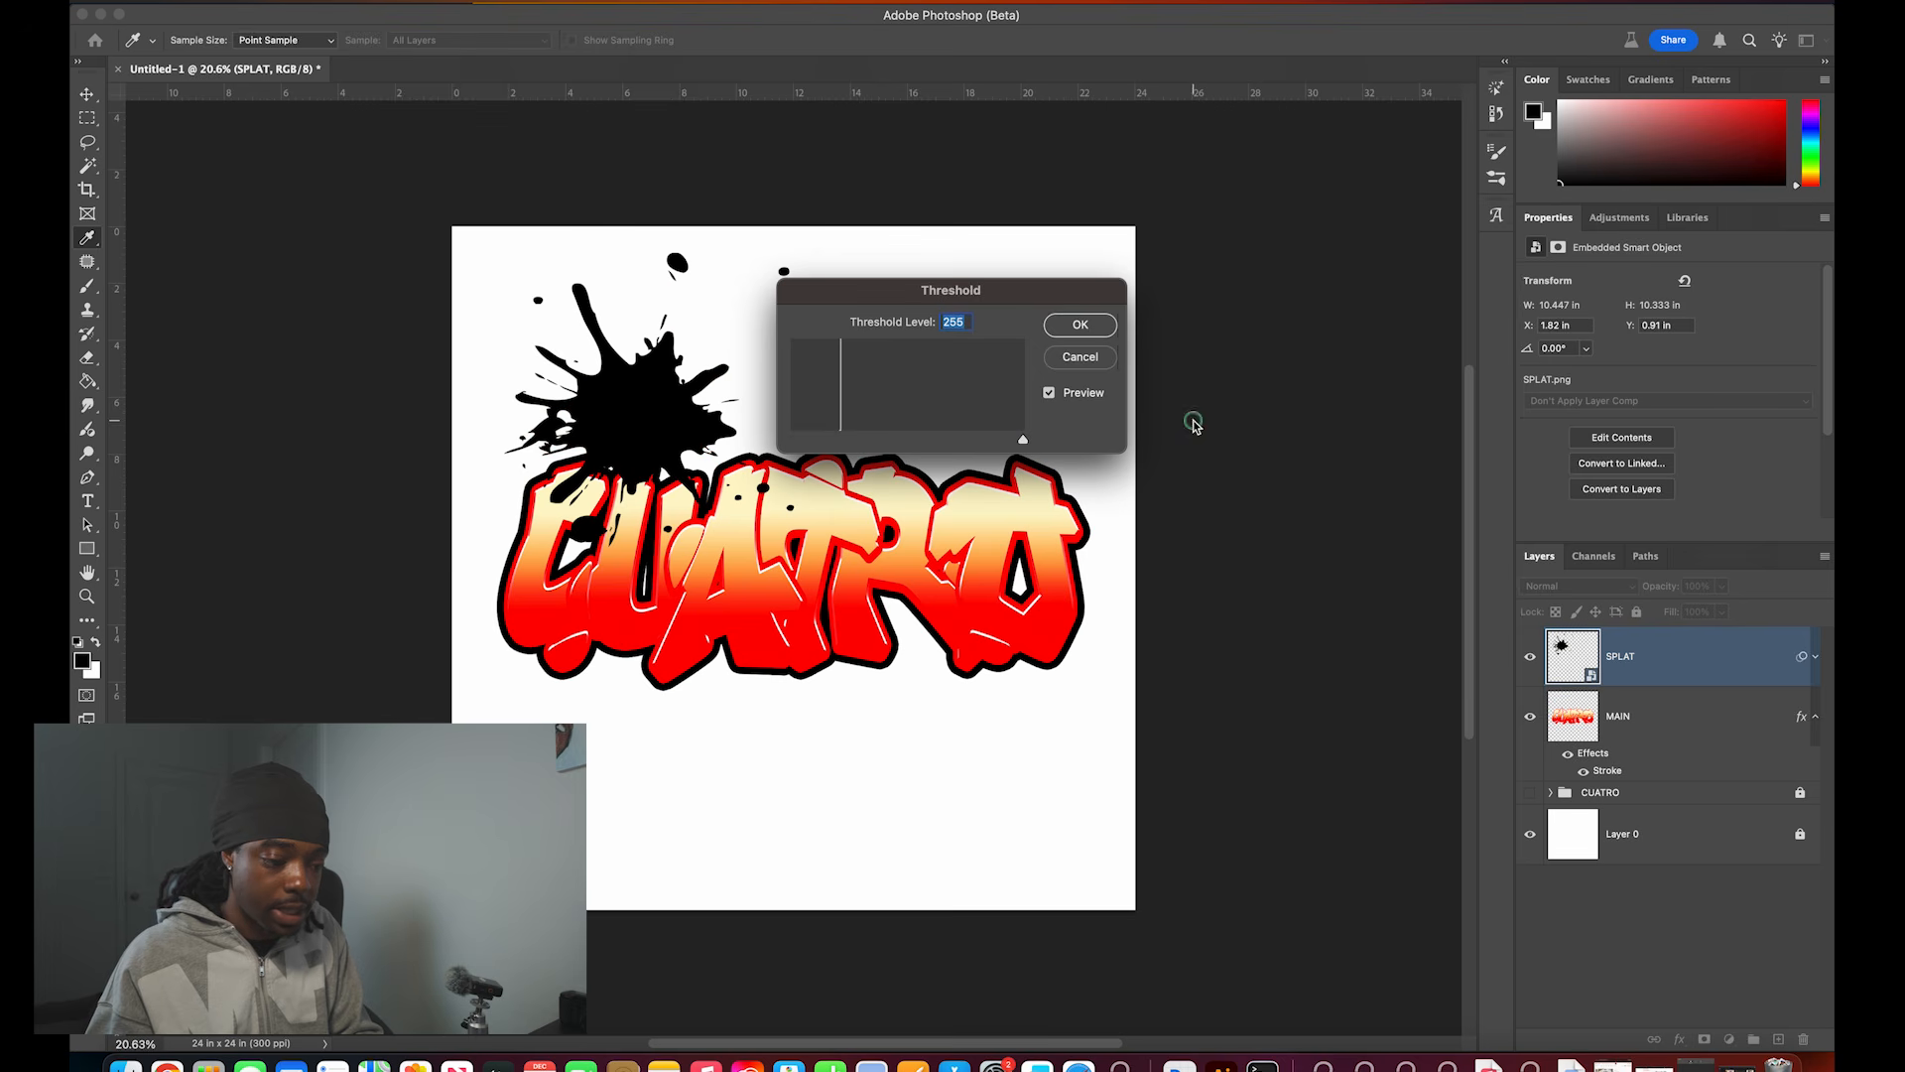
click(1089, 326)
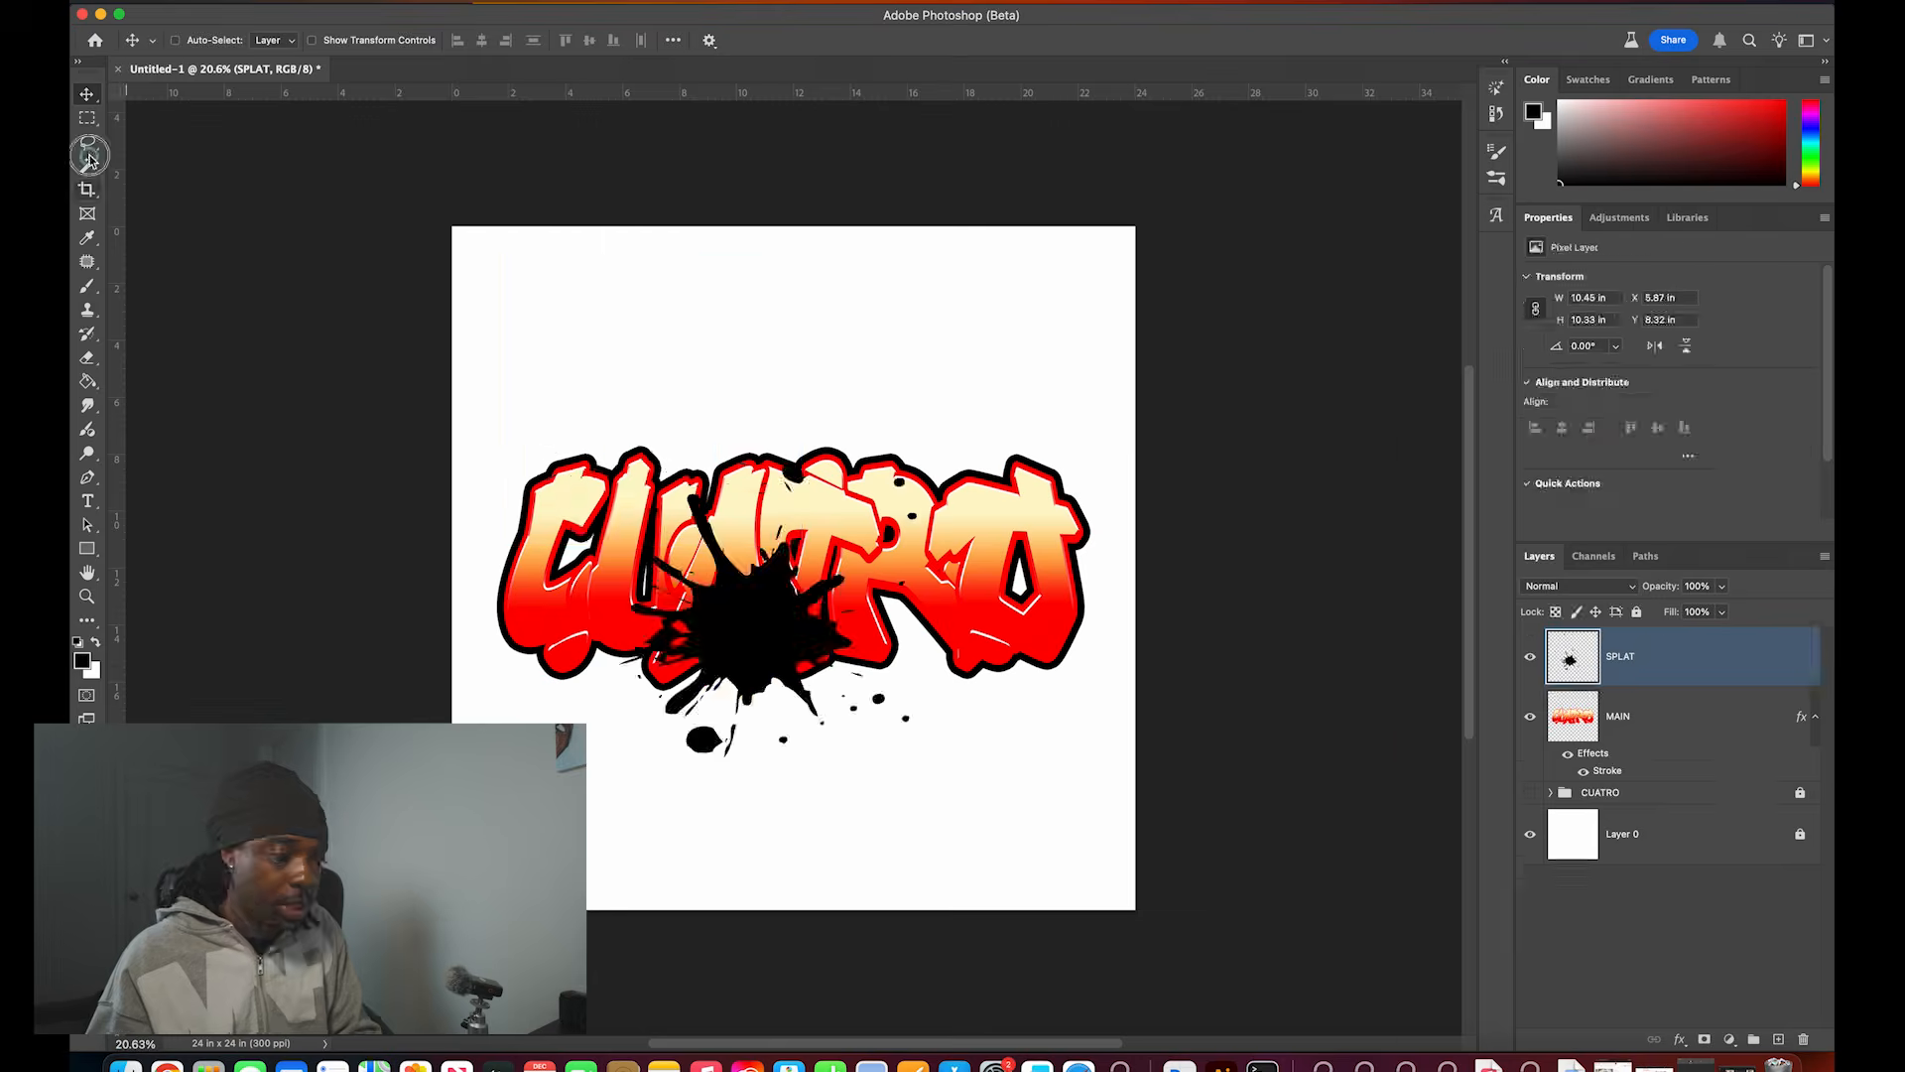
Step: Move the black splat upward so it overlaps the upper part of the U, A and T
click(87, 164)
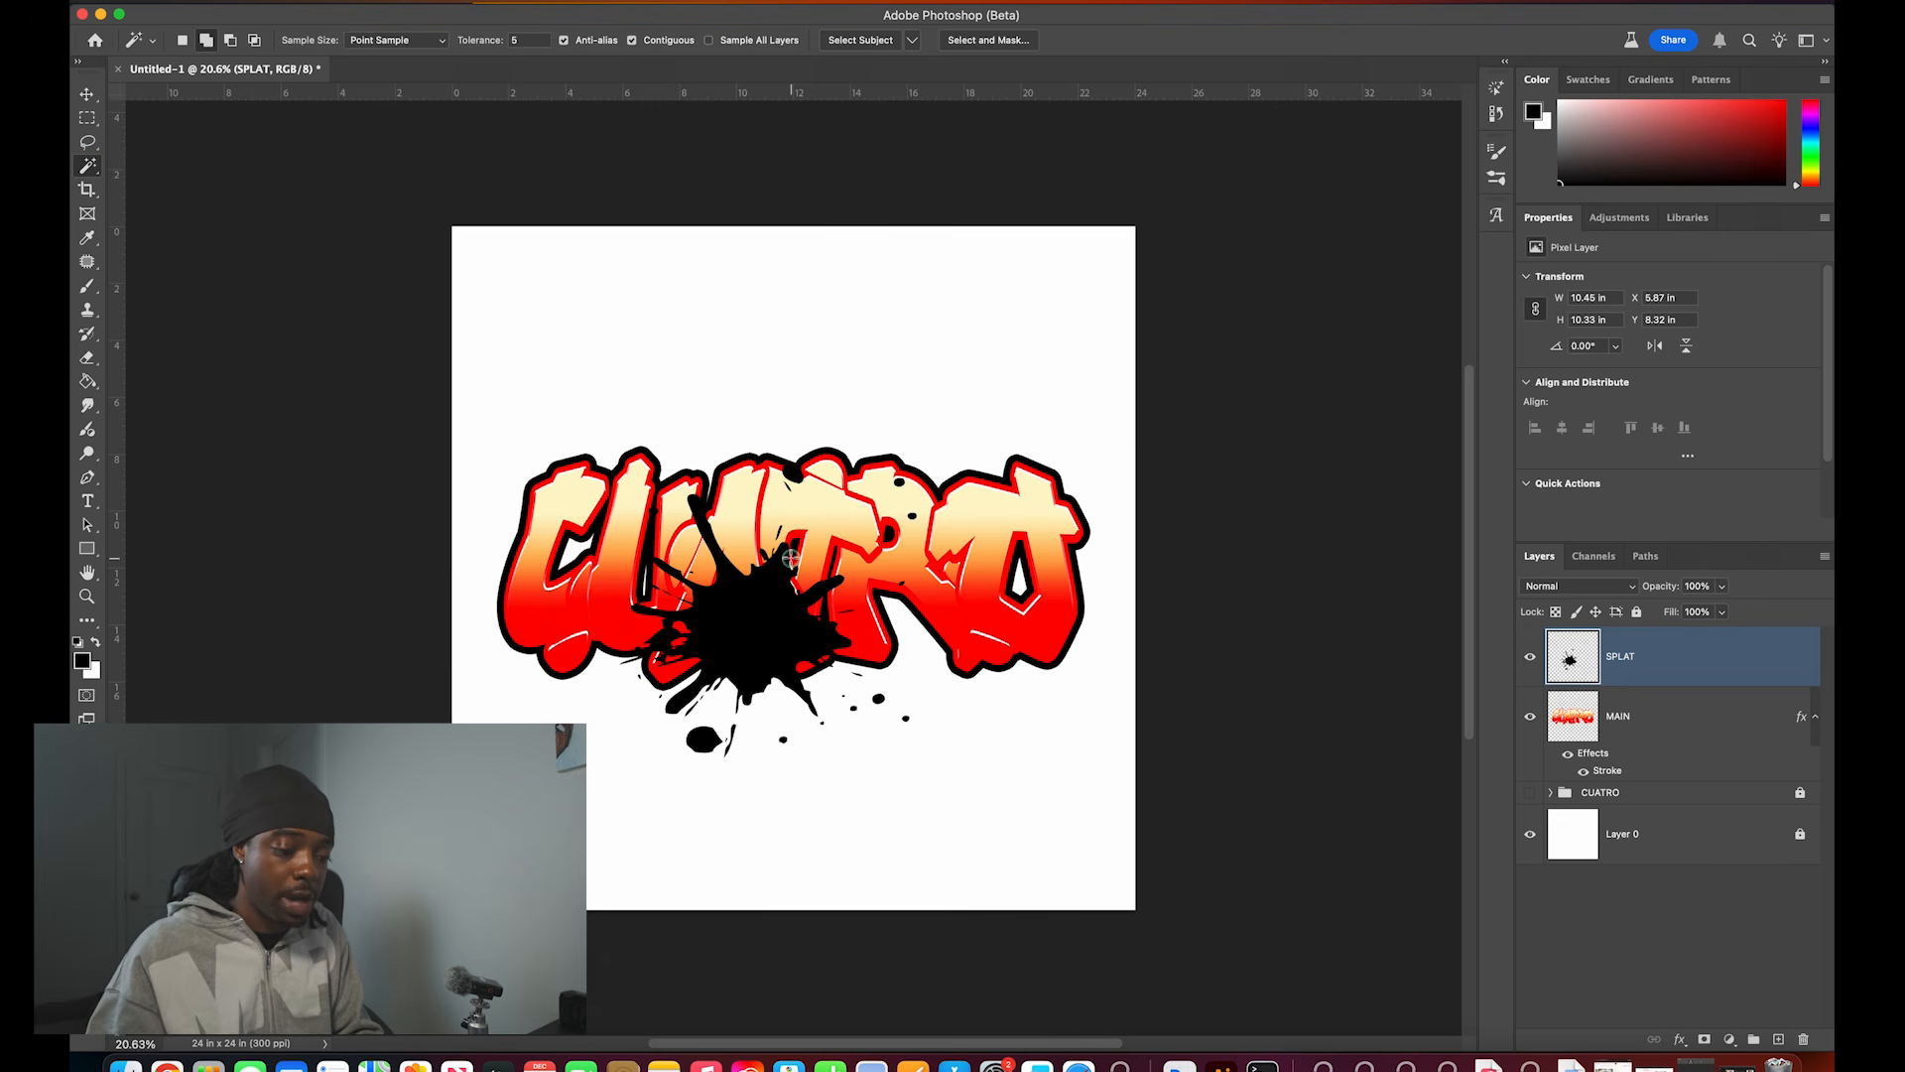
key(ctrl+t)
drag(790, 651, 790, 513)
key(Return)
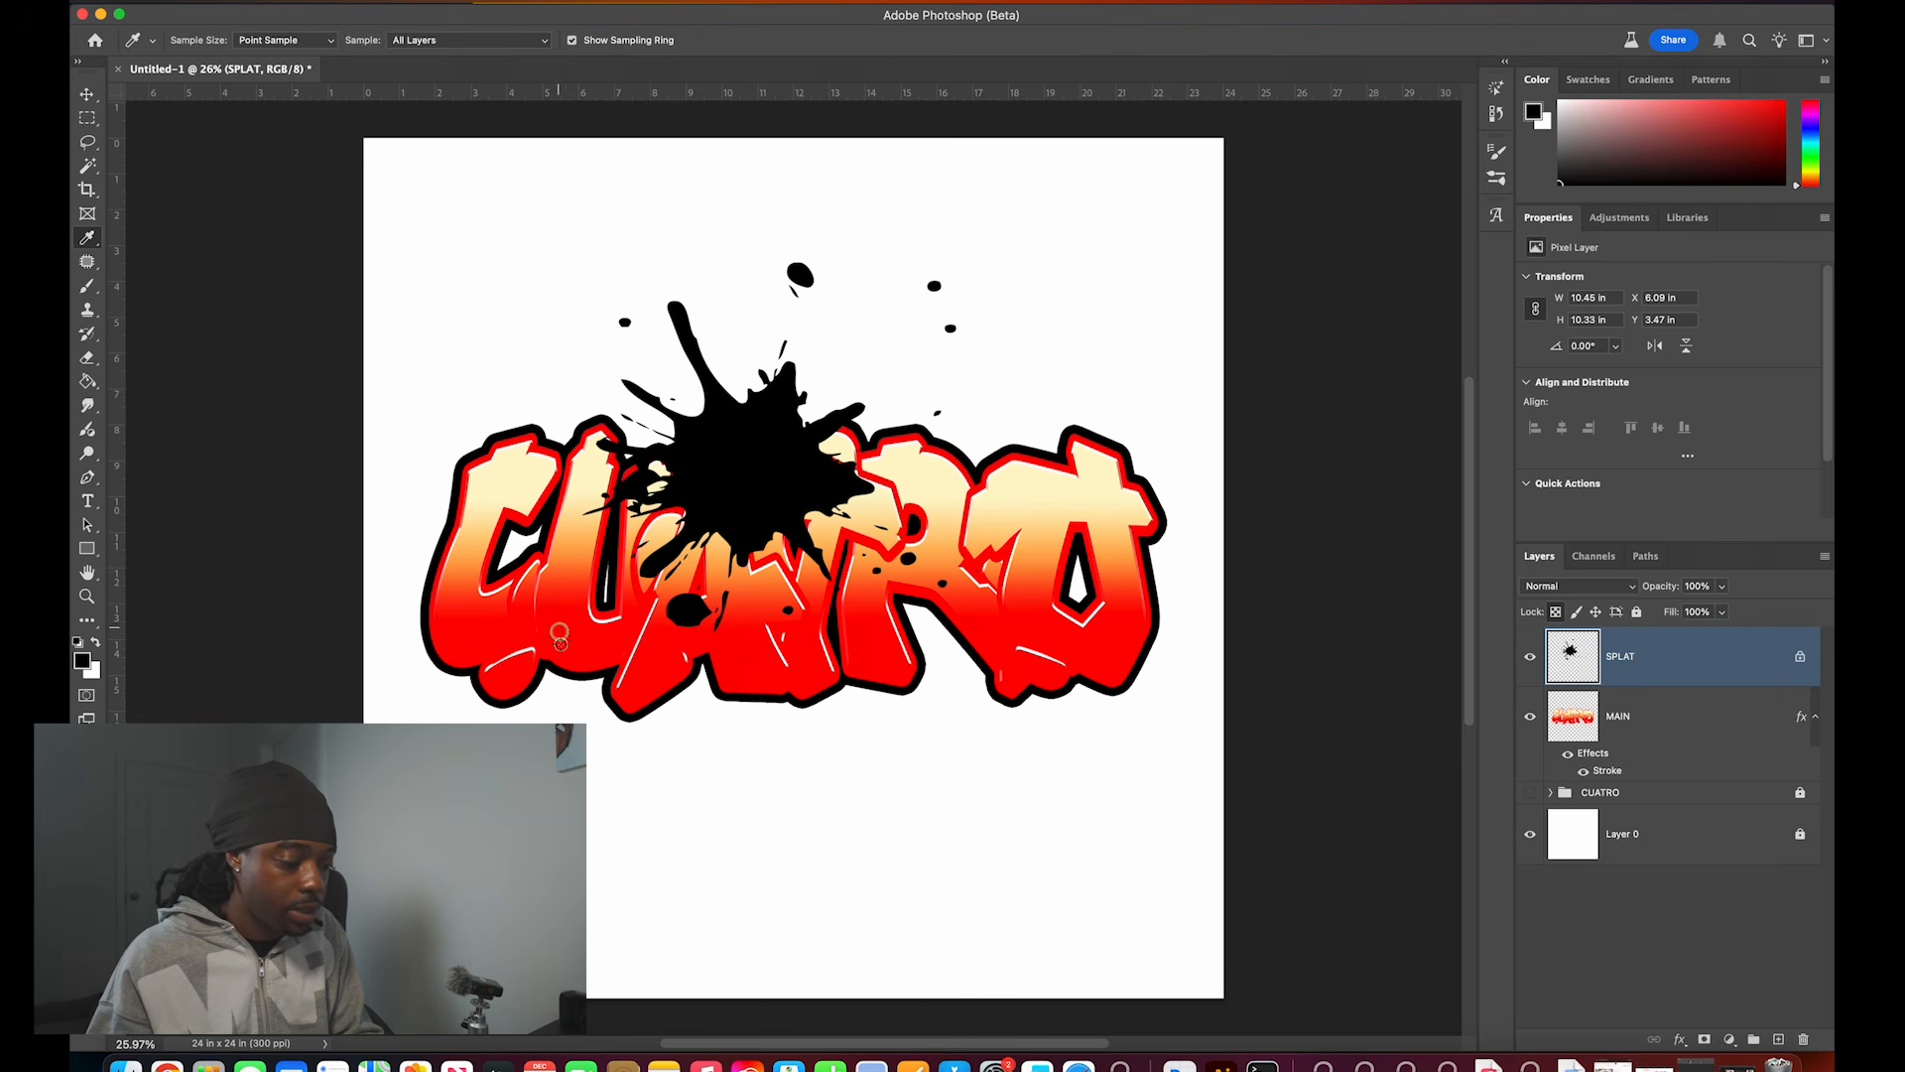
Step: Sample the red at the base of the C and paint the whole splat red with a large hard round brush
click(465, 641)
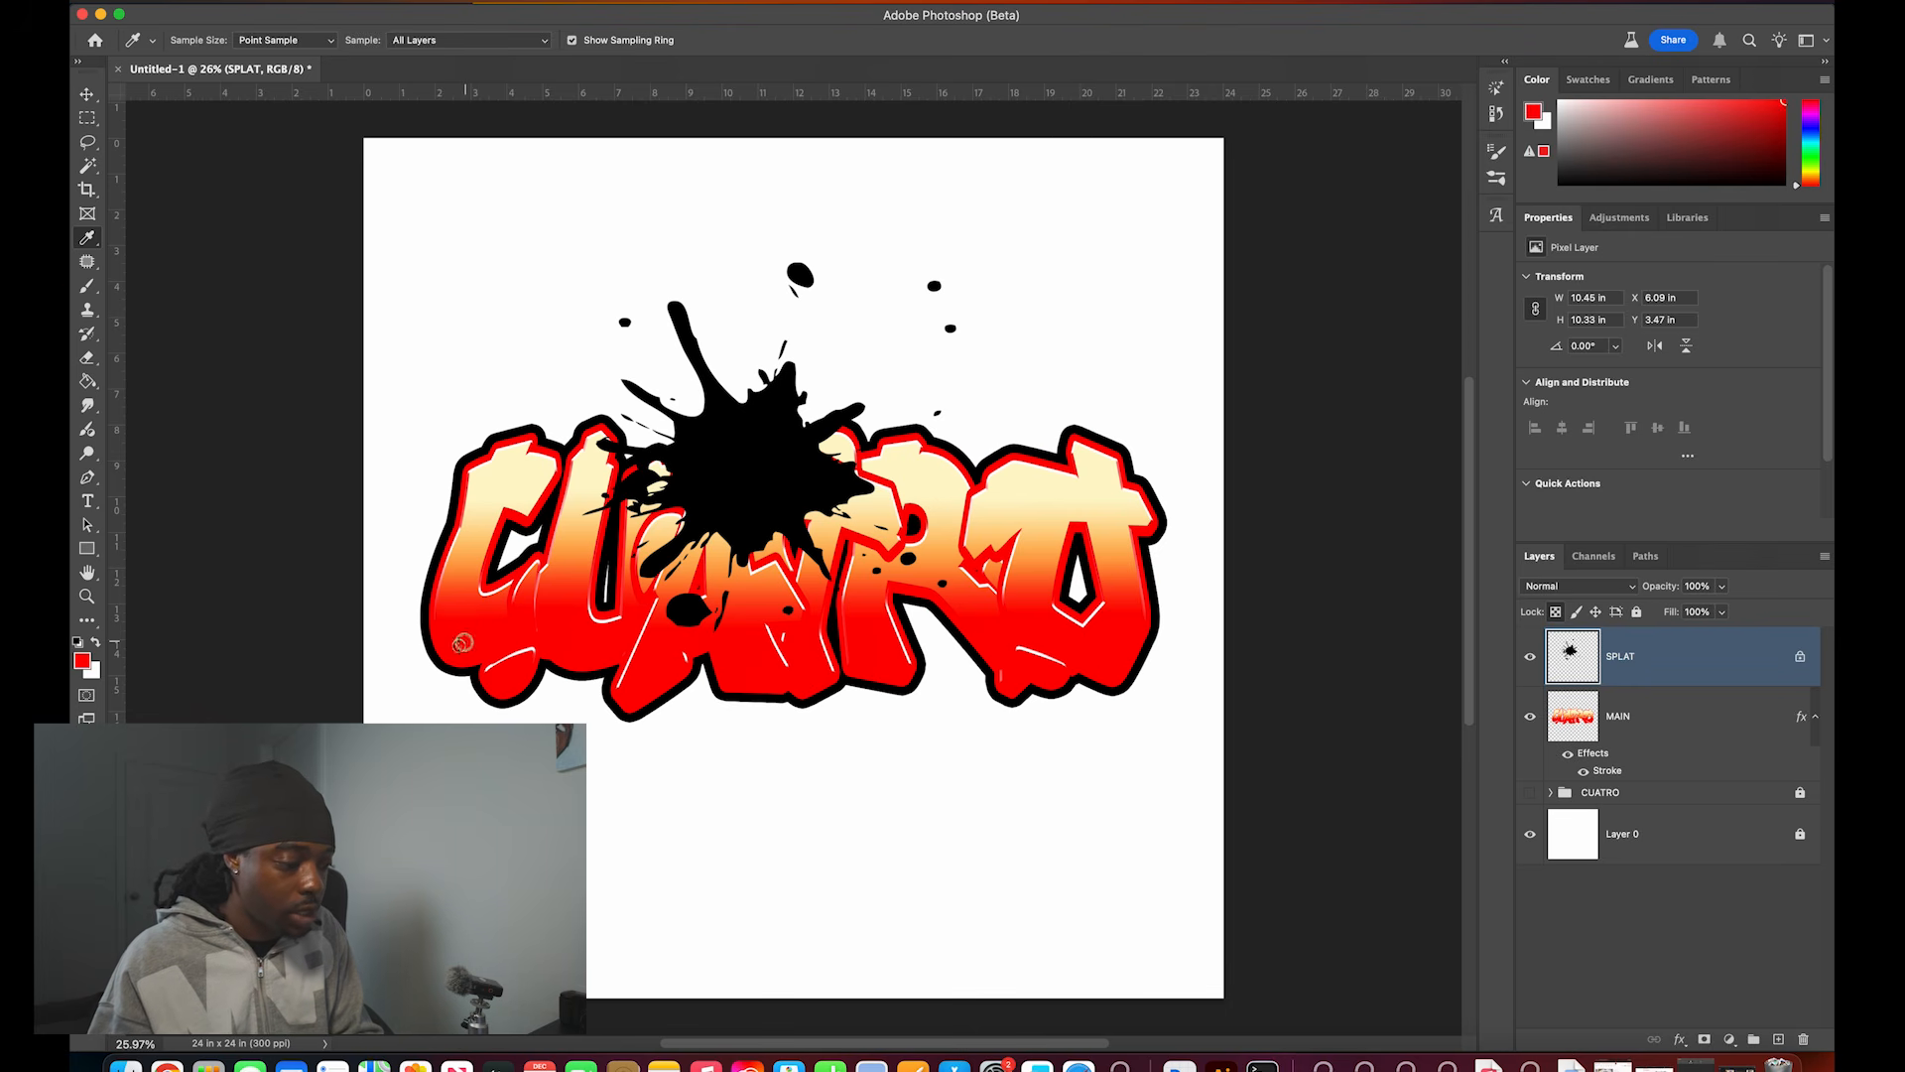
key(b)
click(198, 42)
click(170, 205)
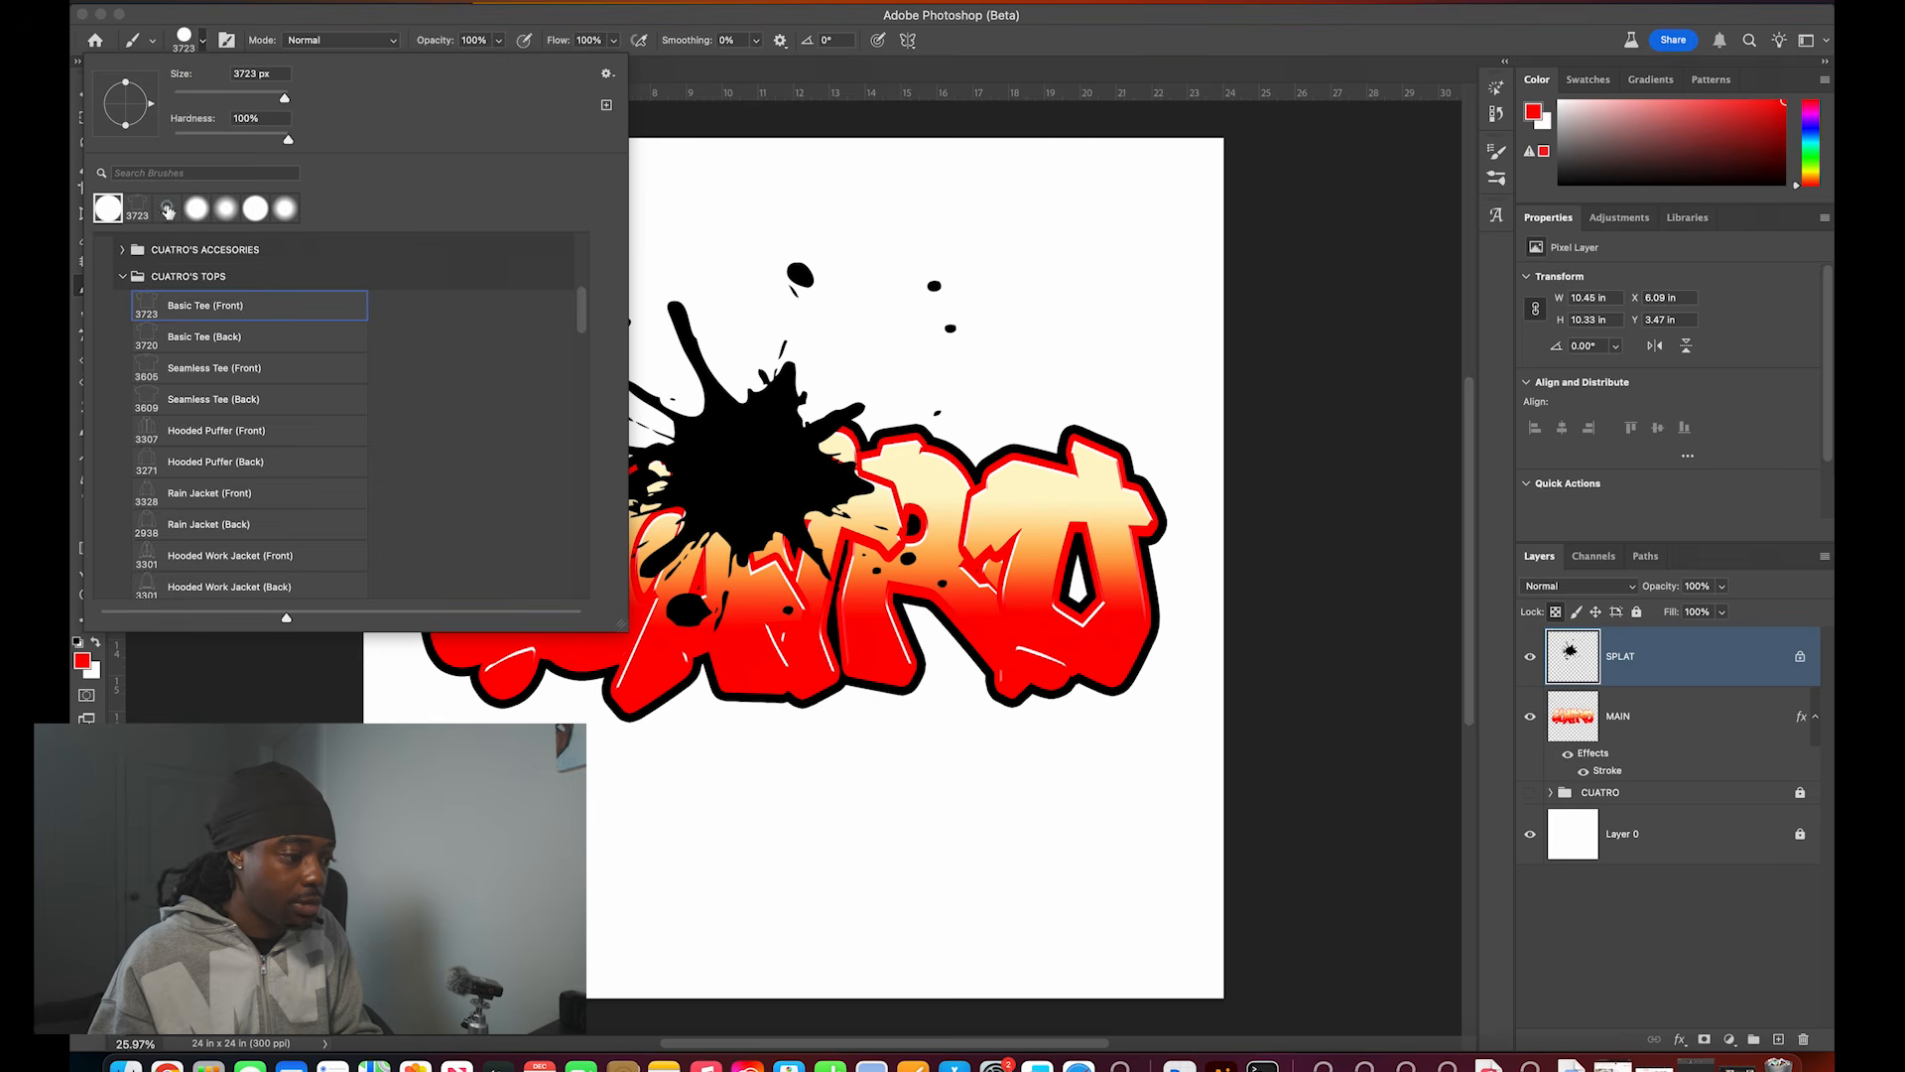
click(936, 384)
click(865, 423)
mouse_move(1100, 354)
mouse_down()
mouse_move(724, 524)
mouse_move(534, 351)
mouse_move(744, 277)
mouse_move(675, 387)
mouse_move(695, 407)
mouse_up()
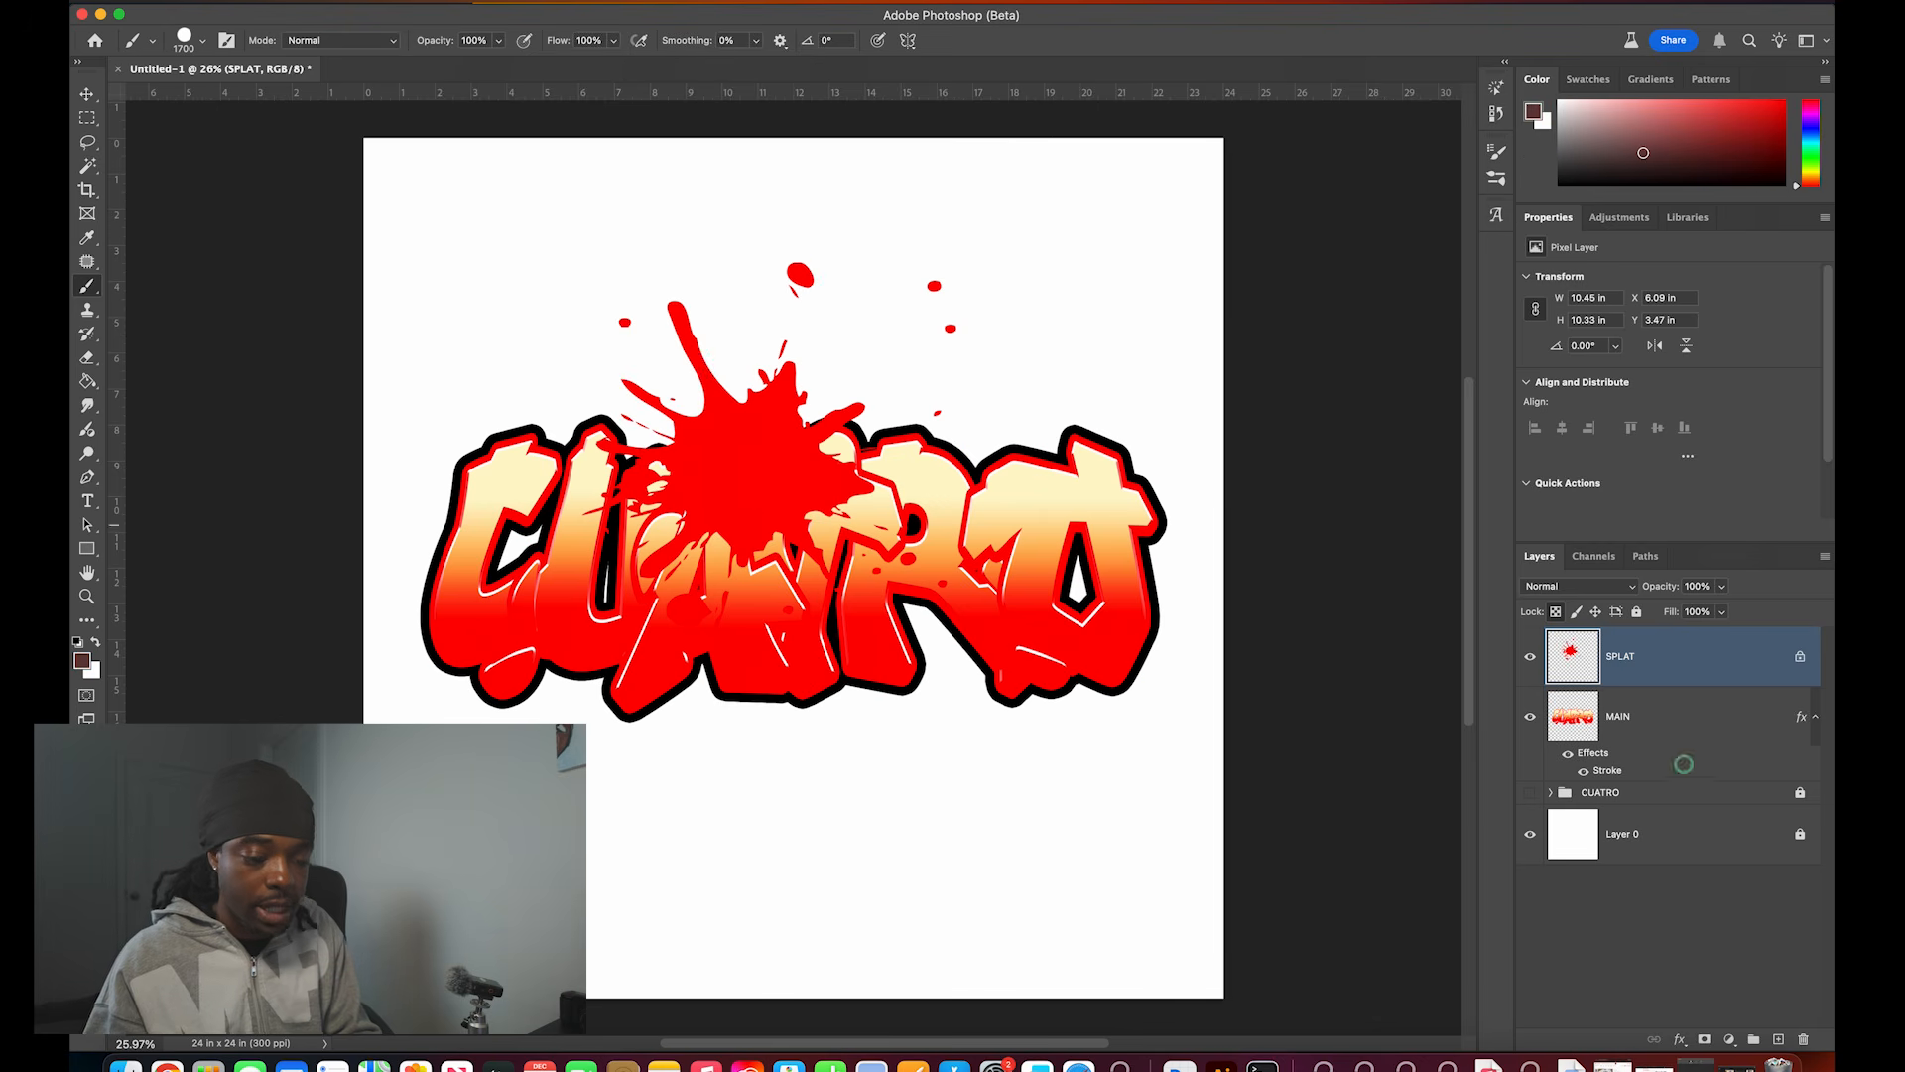
mouse_move(754, 328)
mouse_down()
mouse_move(532, 341)
mouse_move(888, 553)
mouse_up()
mouse_move(1026, 310)
mouse_down()
mouse_move(655, 453)
mouse_move(740, 711)
mouse_move(936, 235)
mouse_move(985, 578)
mouse_move(911, 344)
mouse_move(677, 426)
mouse_up()
mouse_move(1608, 168)
mouse_down()
mouse_move(836, 447)
mouse_move(578, 638)
mouse_move(612, 664)
mouse_up()
key(super+z)
Step: Scale the red splat to about 45% and place it over the base of the C
click(89, 89)
key(super+t)
drag(757, 605, 534, 639)
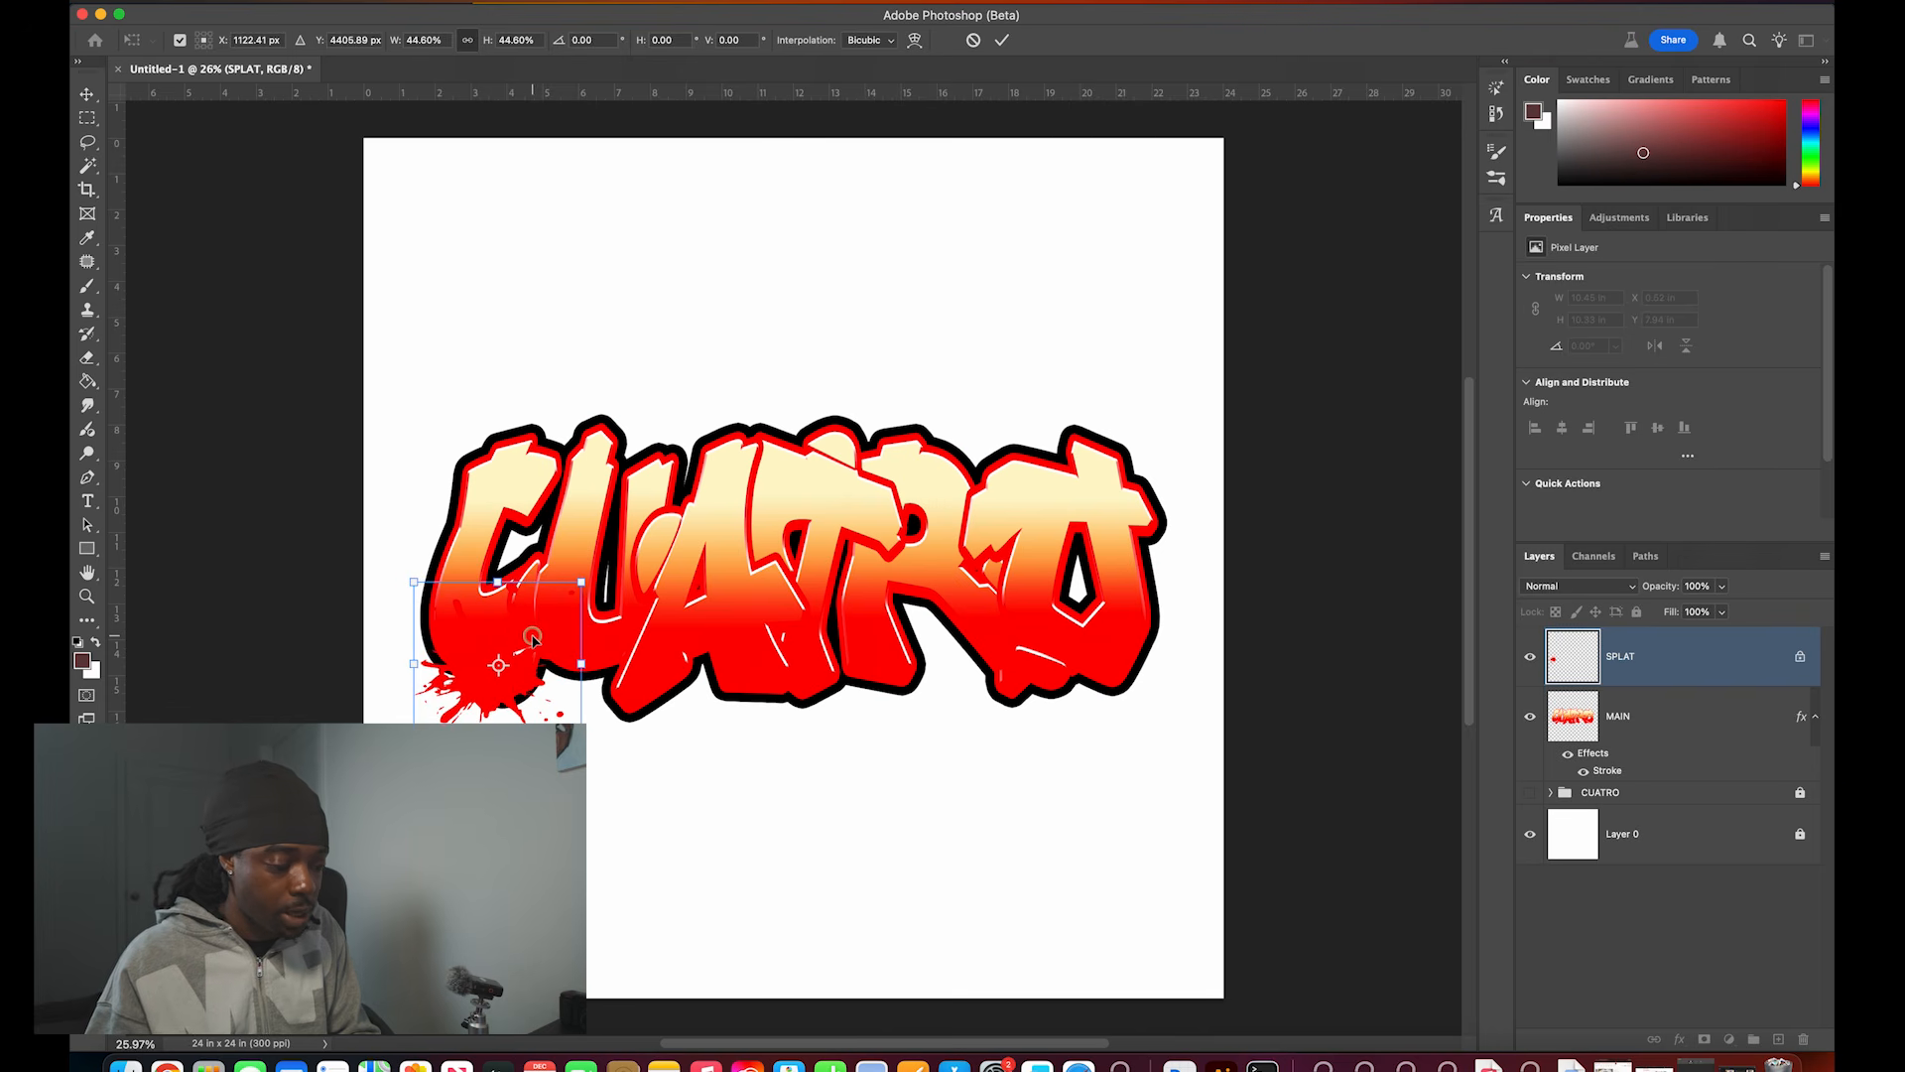
key(Return)
Step: Shrink the splat further to about 75% and nudge it so its drips spill from the C's lower edge
drag(487, 684, 502, 671)
key(super+t)
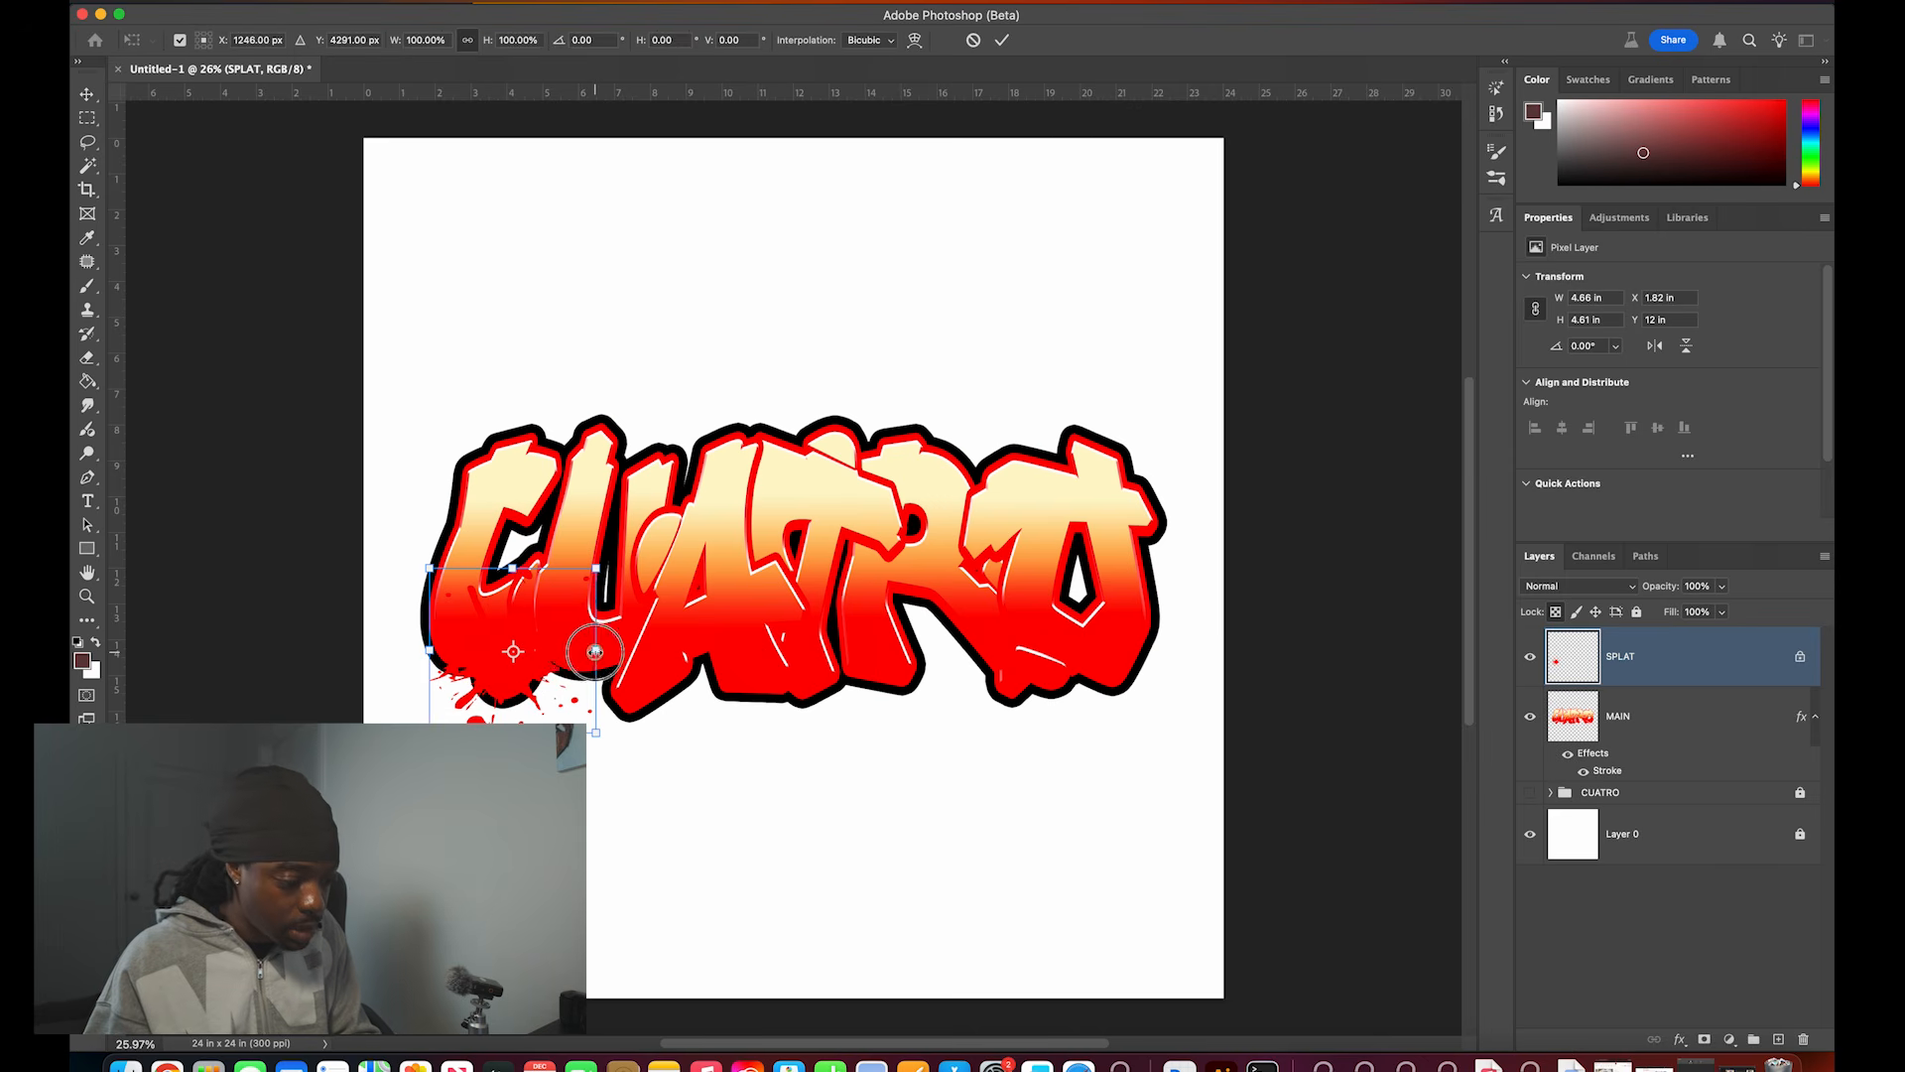
drag(598, 654, 513, 663)
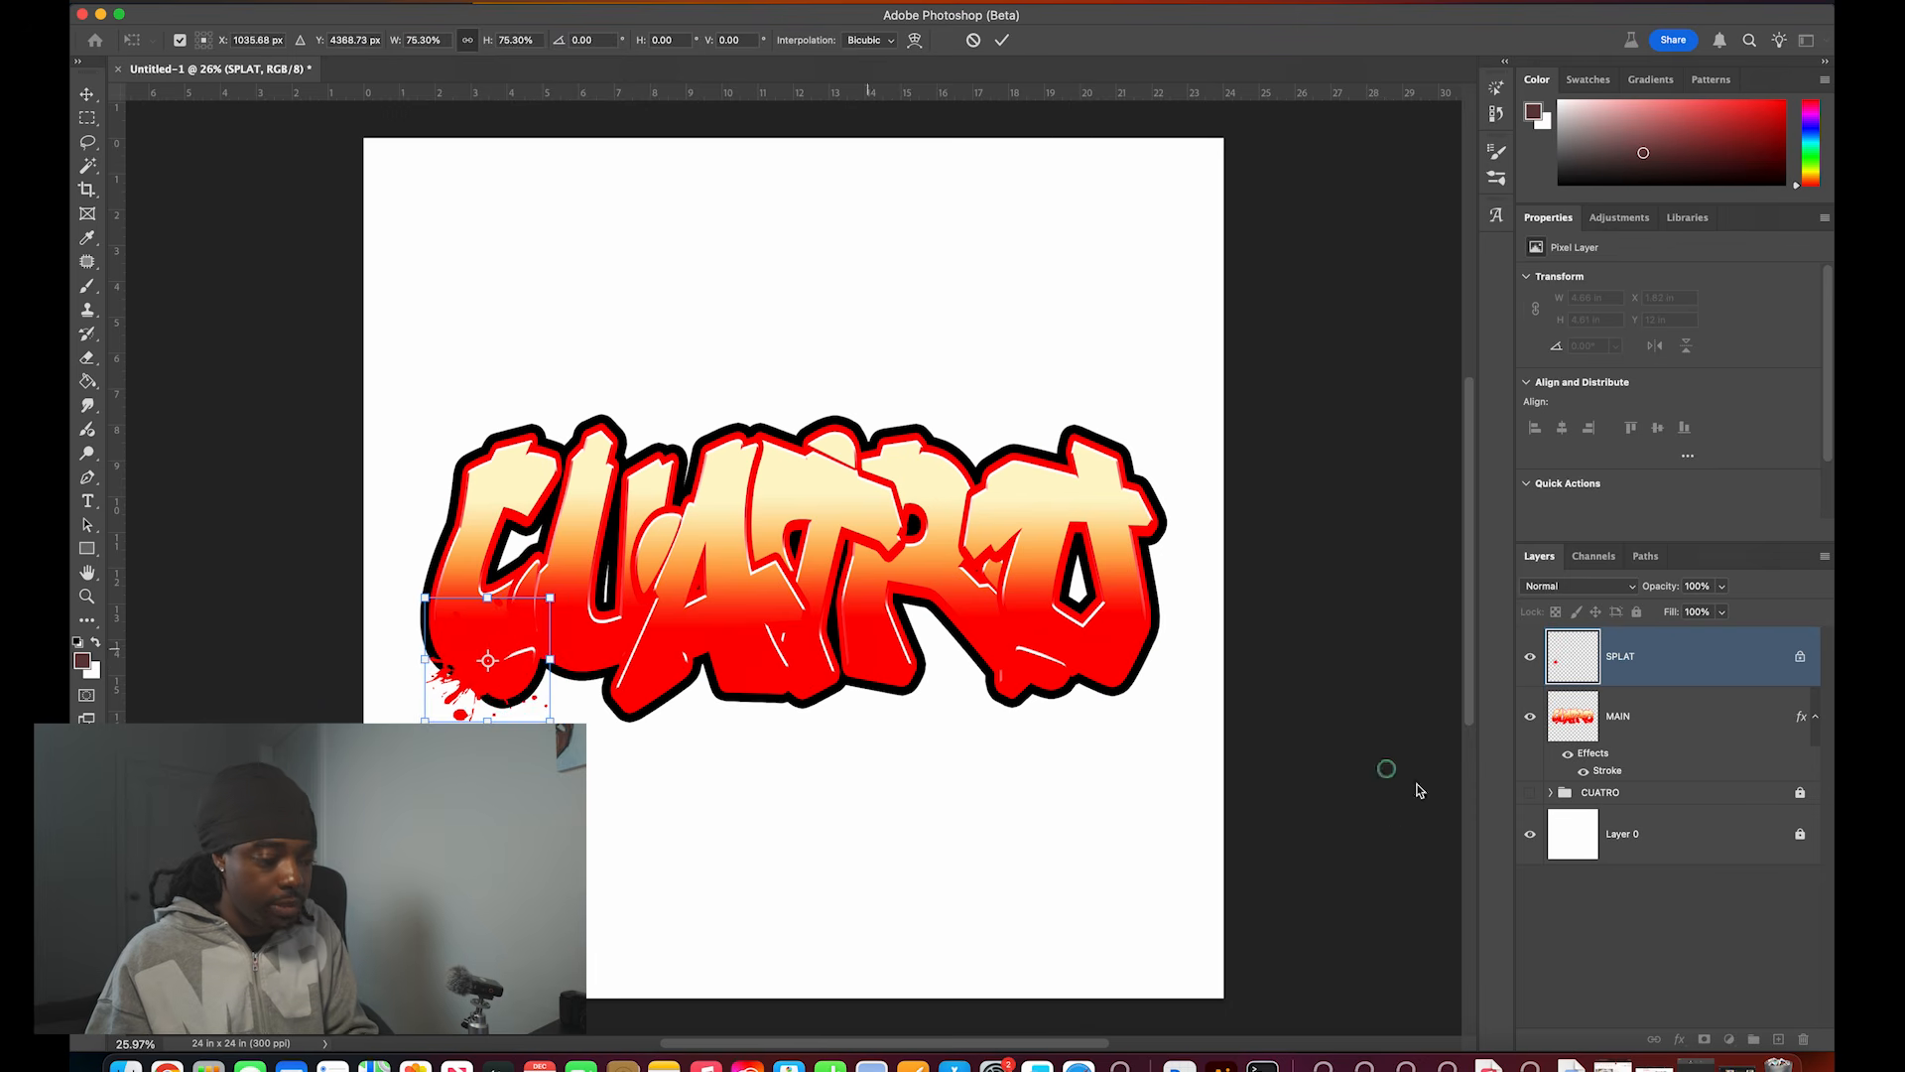
key(Return)
Step: Rename the splat layer to SPLAT red and duplicate it
drag(1692, 656, 1778, 1038)
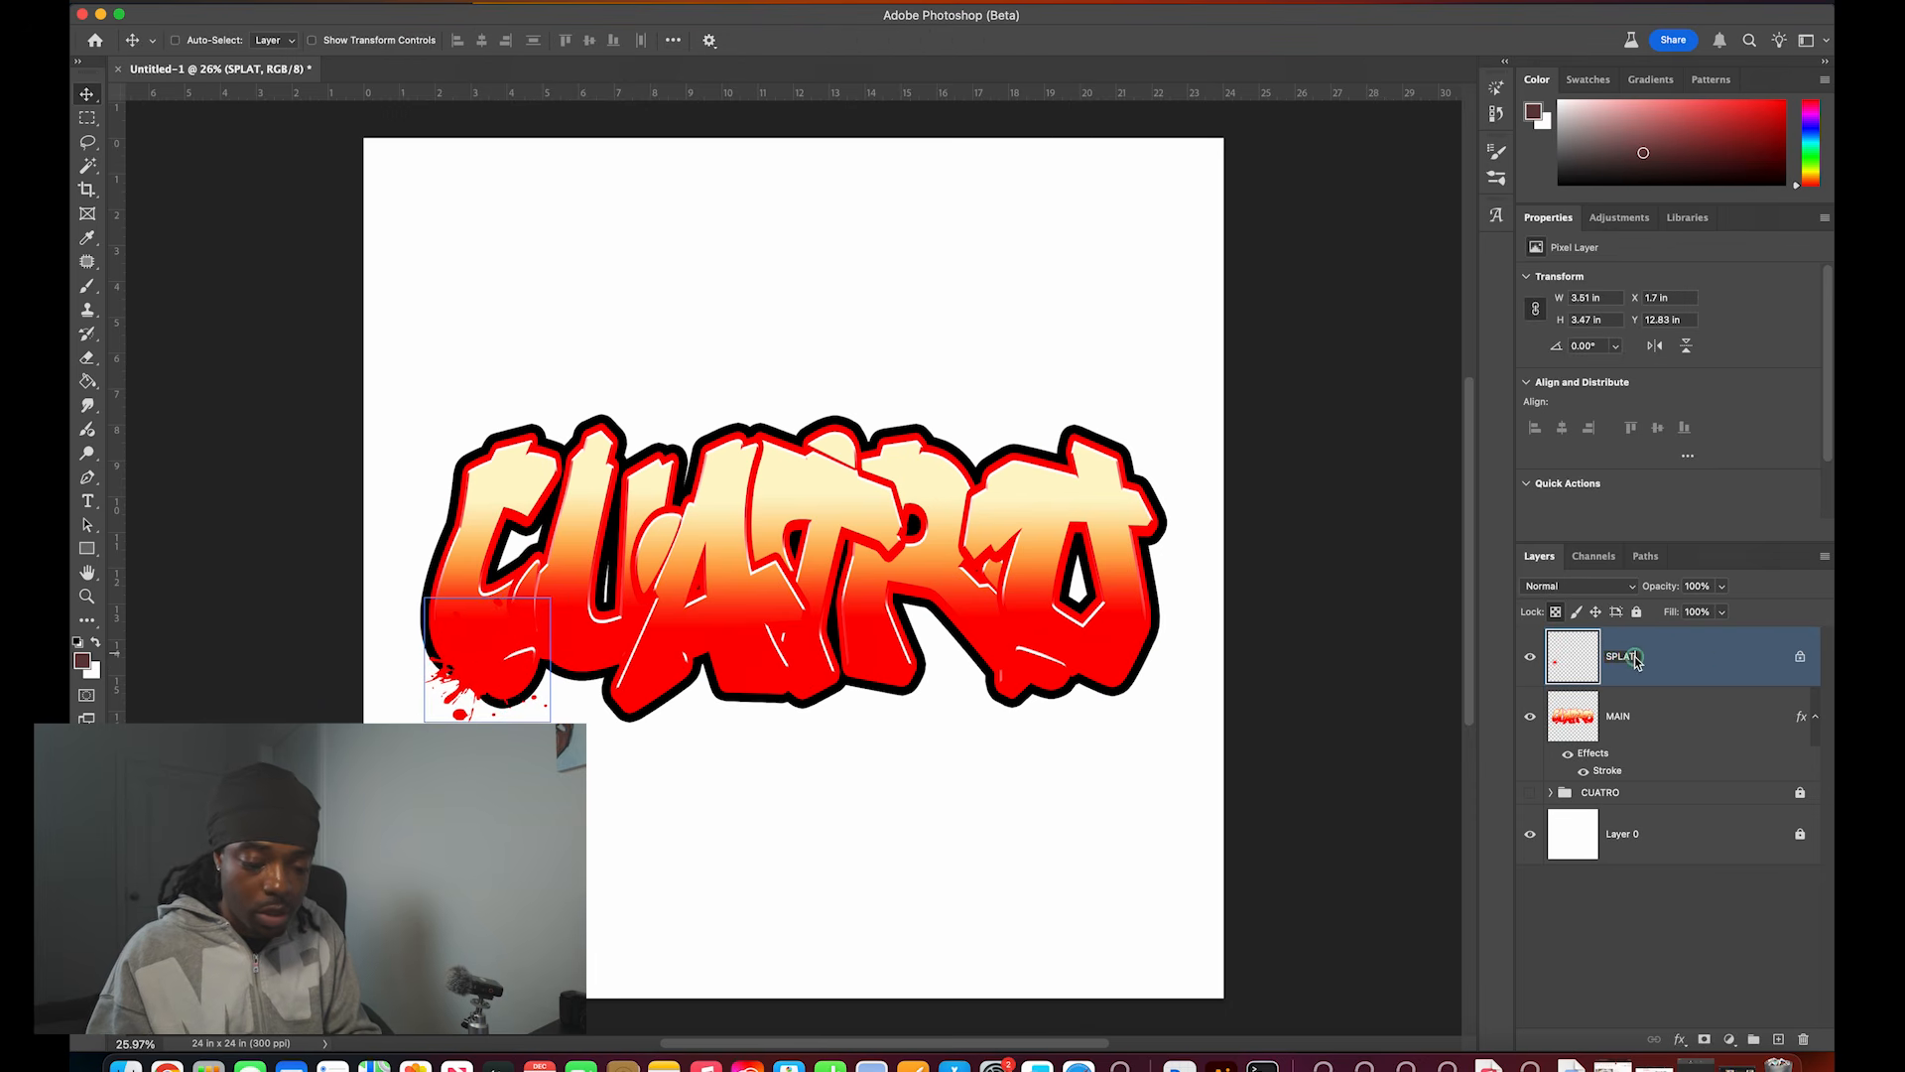
drag(1710, 665, 1778, 1038)
Step: Move the splat copy to the base of the A and rotate it about 85° counterclockwise
key(ctrl+t)
drag(497, 692, 656, 691)
drag(724, 596, 705, 561)
drag(654, 663, 658, 678)
drag(720, 588, 635, 556)
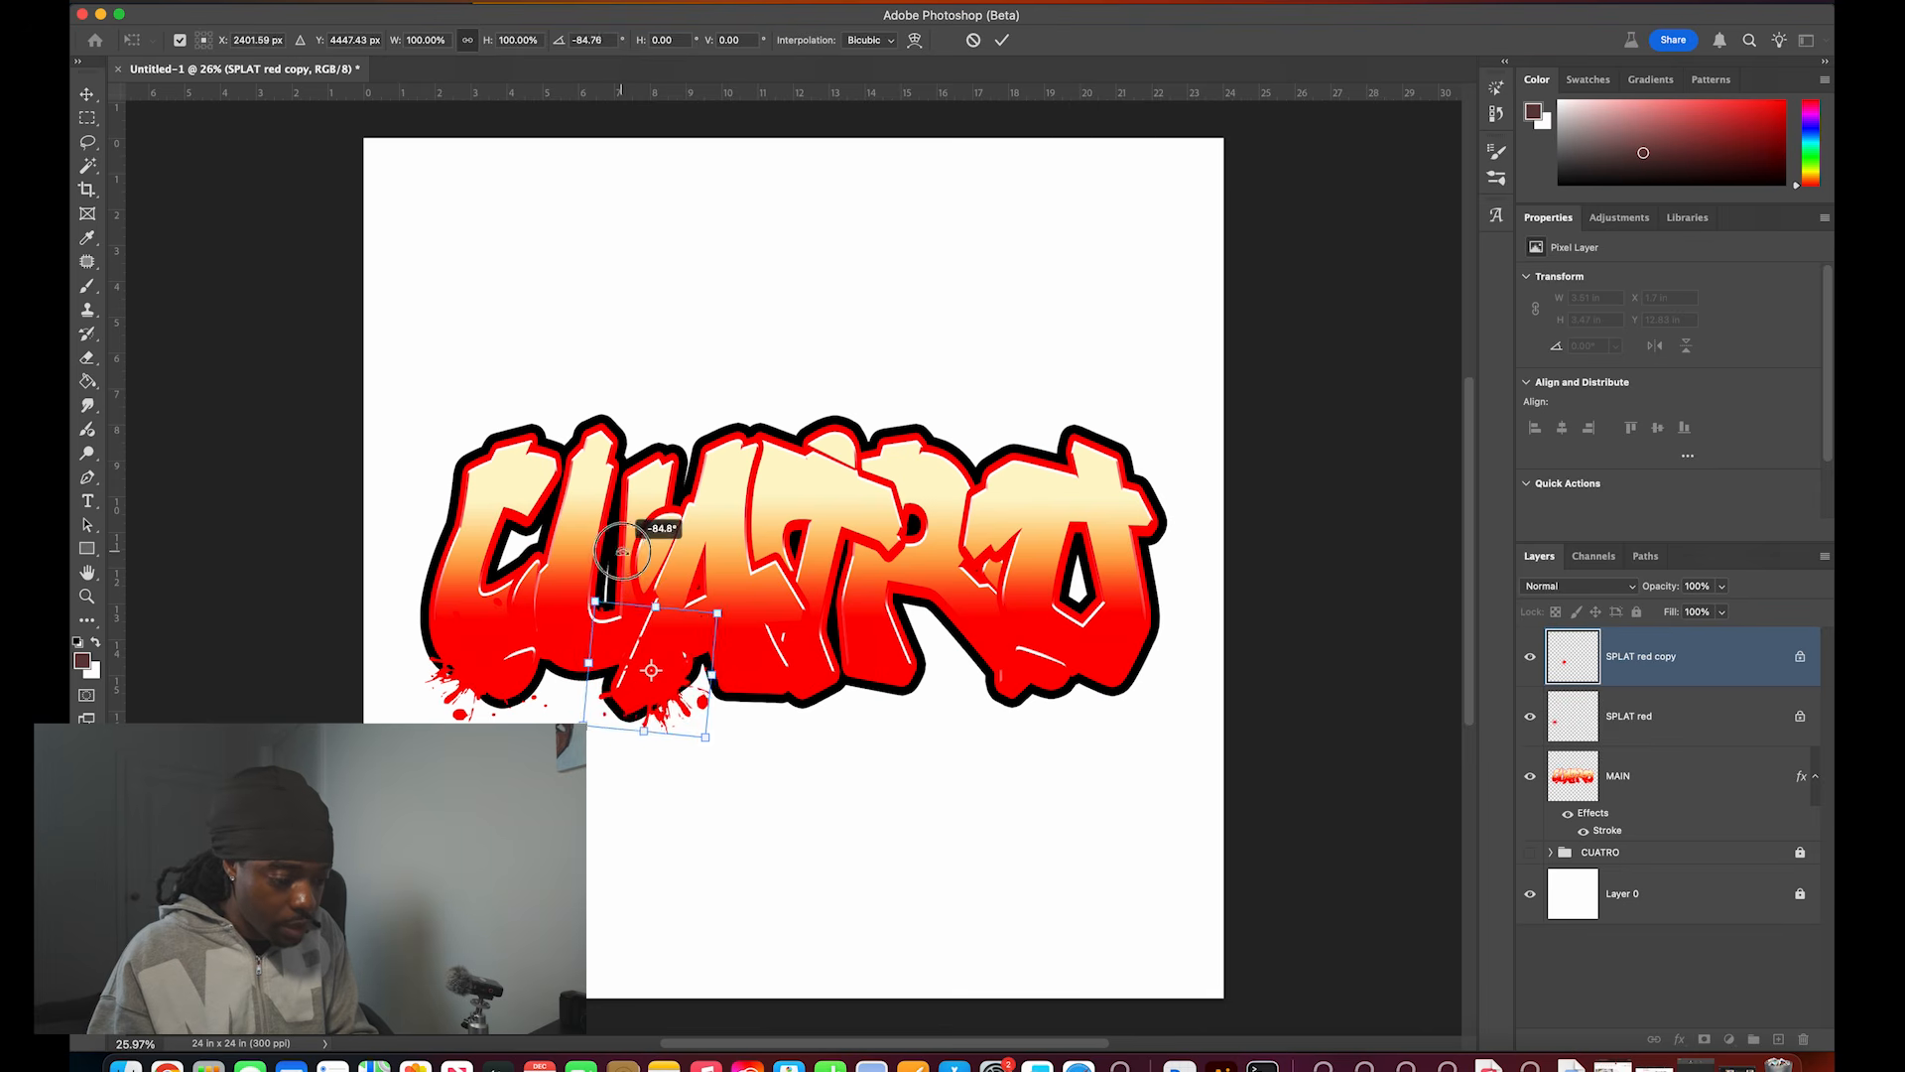
key(Return)
drag(664, 652, 652, 652)
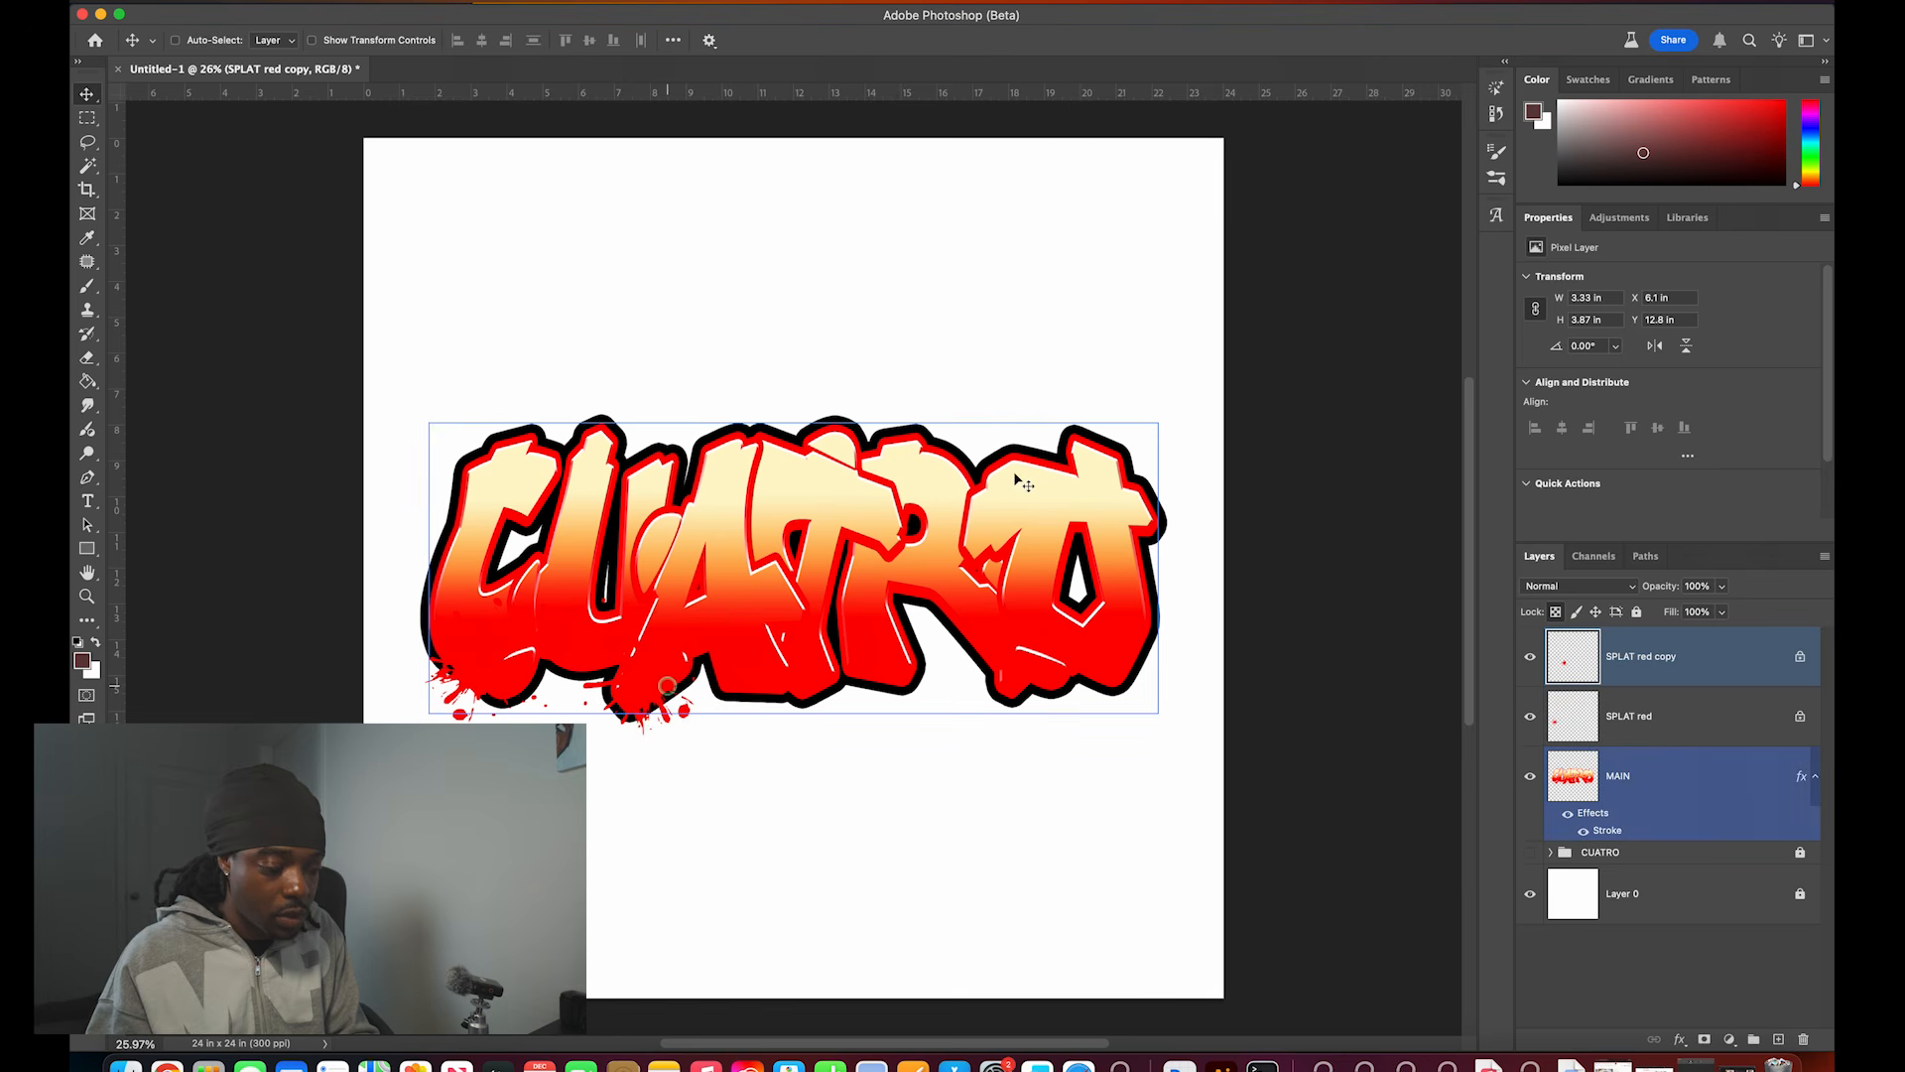
Step: Duplicate the splat again and place rotated copies at the lower edges of the R and the O
key(ctrl+j)
key(ctrl+t)
drag(655, 683, 820, 685)
drag(905, 623, 866, 646)
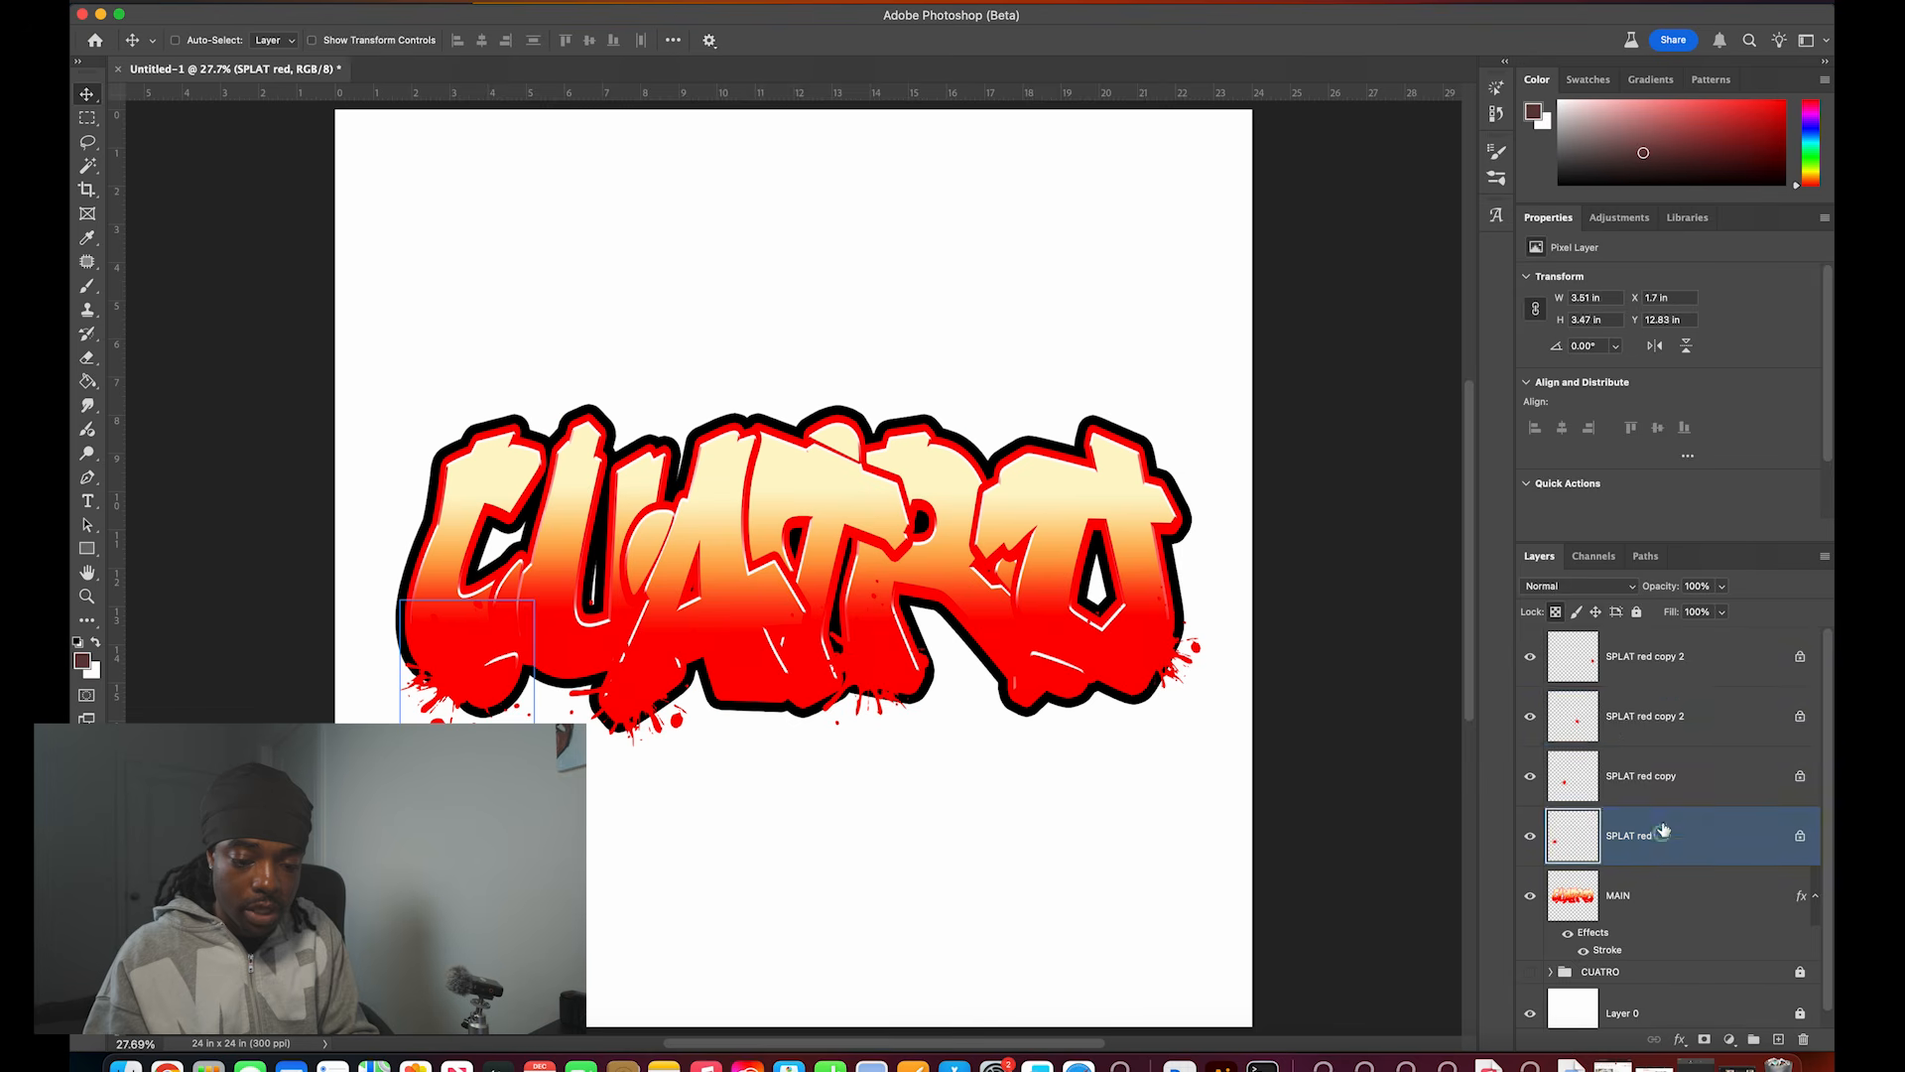
Step: Group the four red splat layers and name the group SPLAT RED
shift+click(1643, 660)
key(ctrl+g)
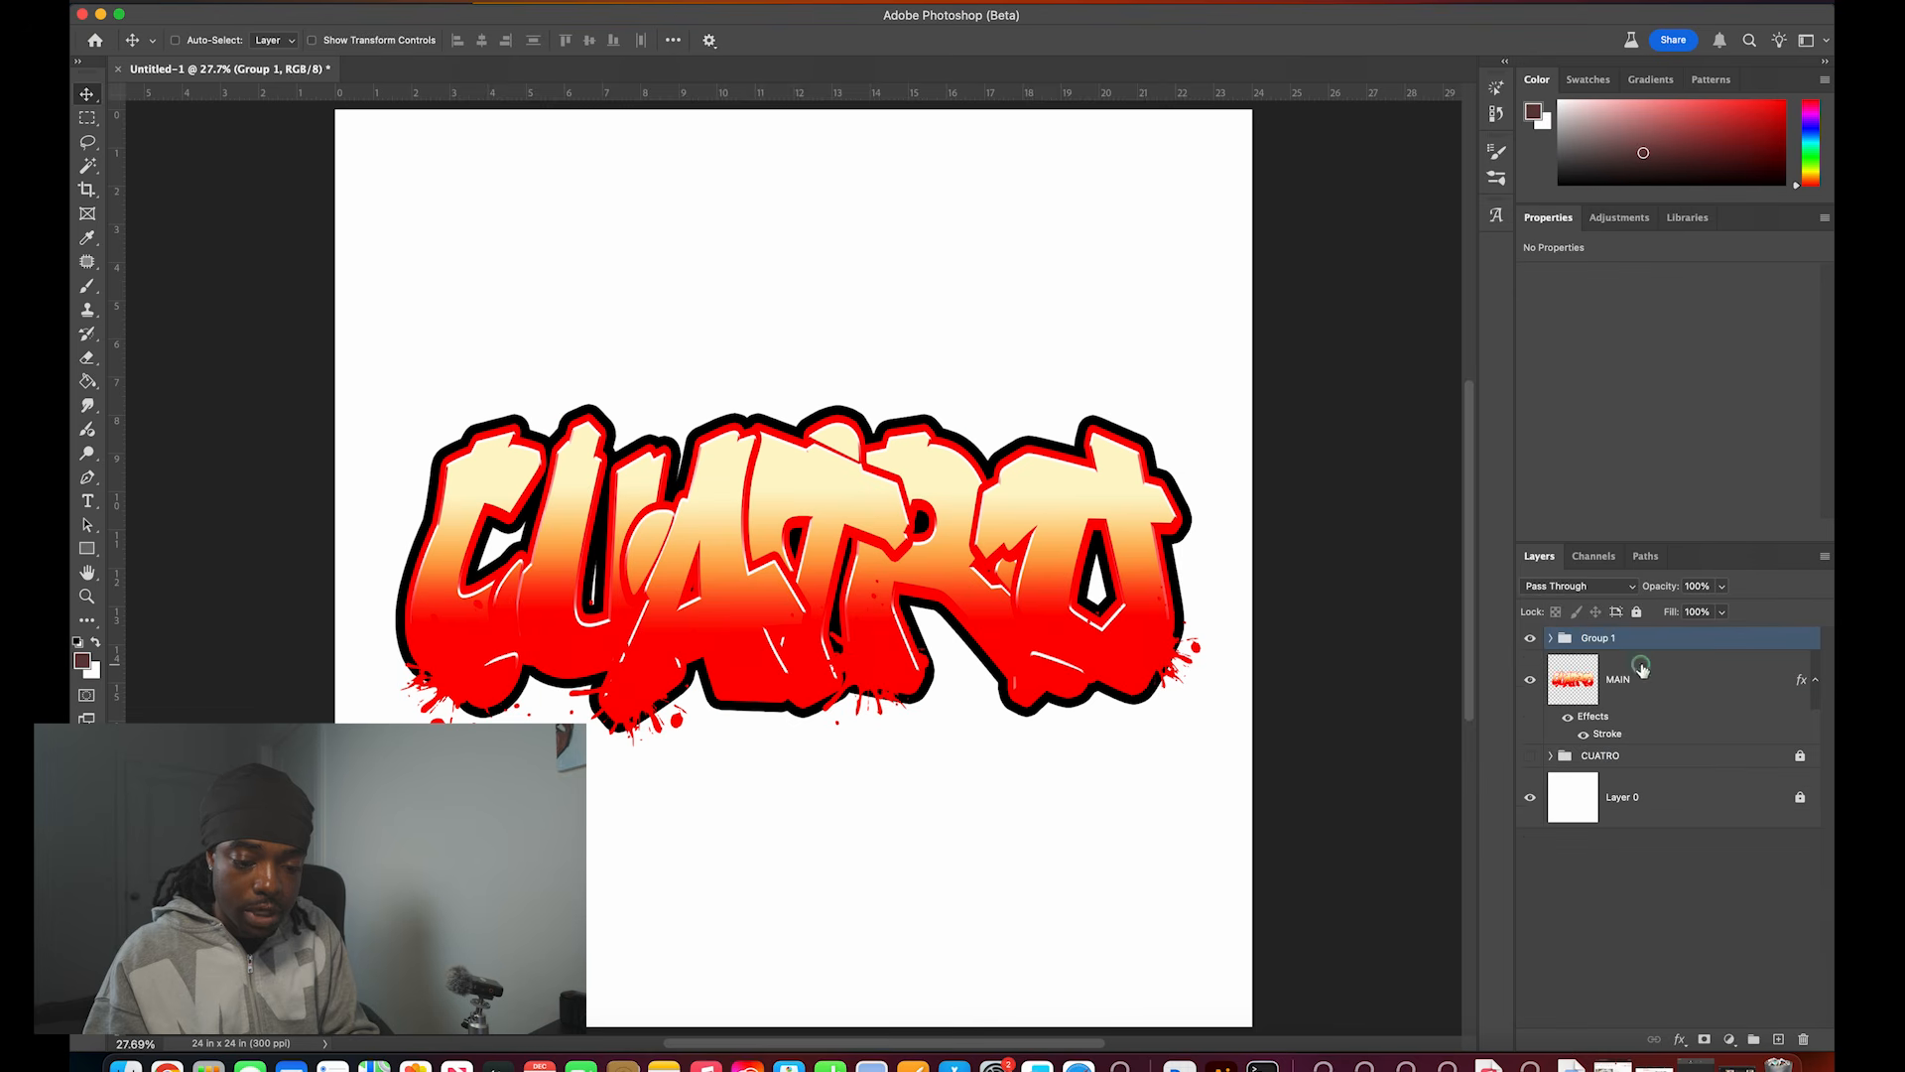
click(1600, 638)
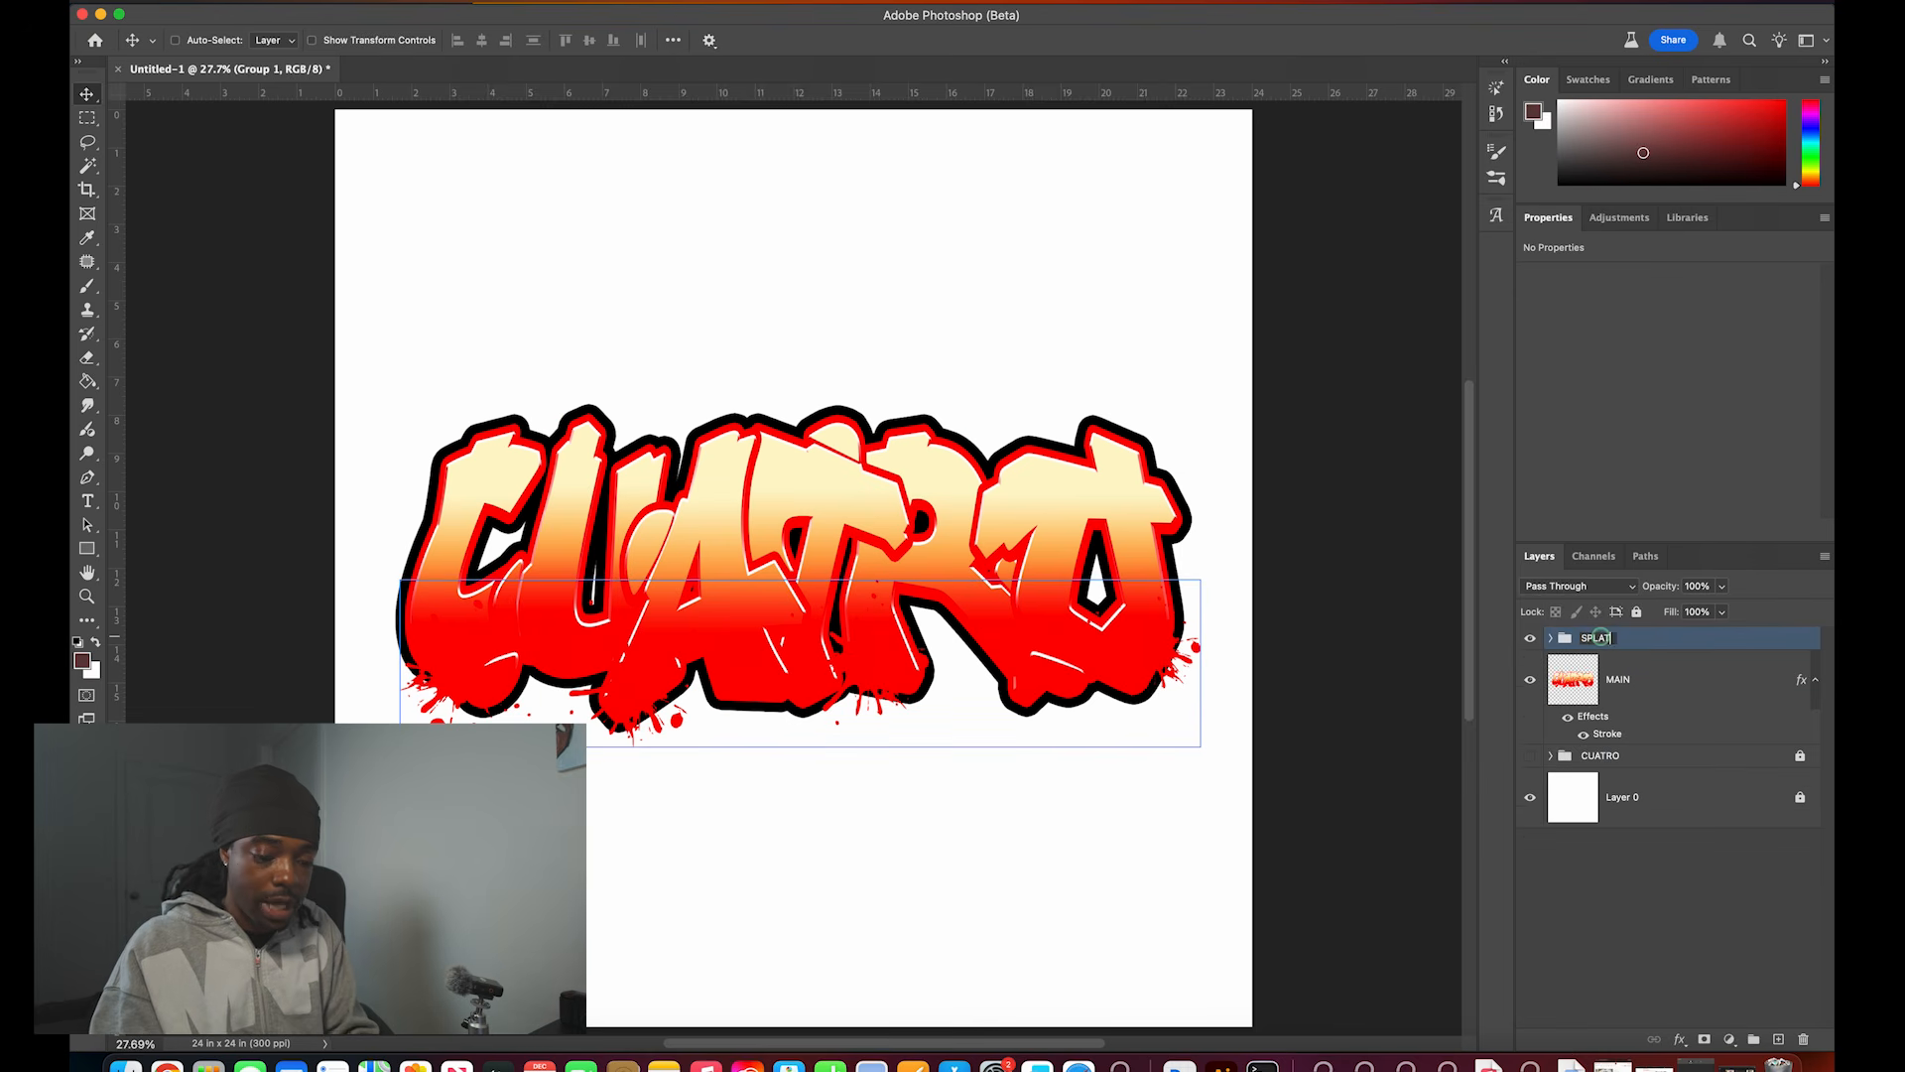
Step: Copy the SPLAT red layer outside the SPLAT RED group and move the copy to the blank area above the lettering
click(1645, 859)
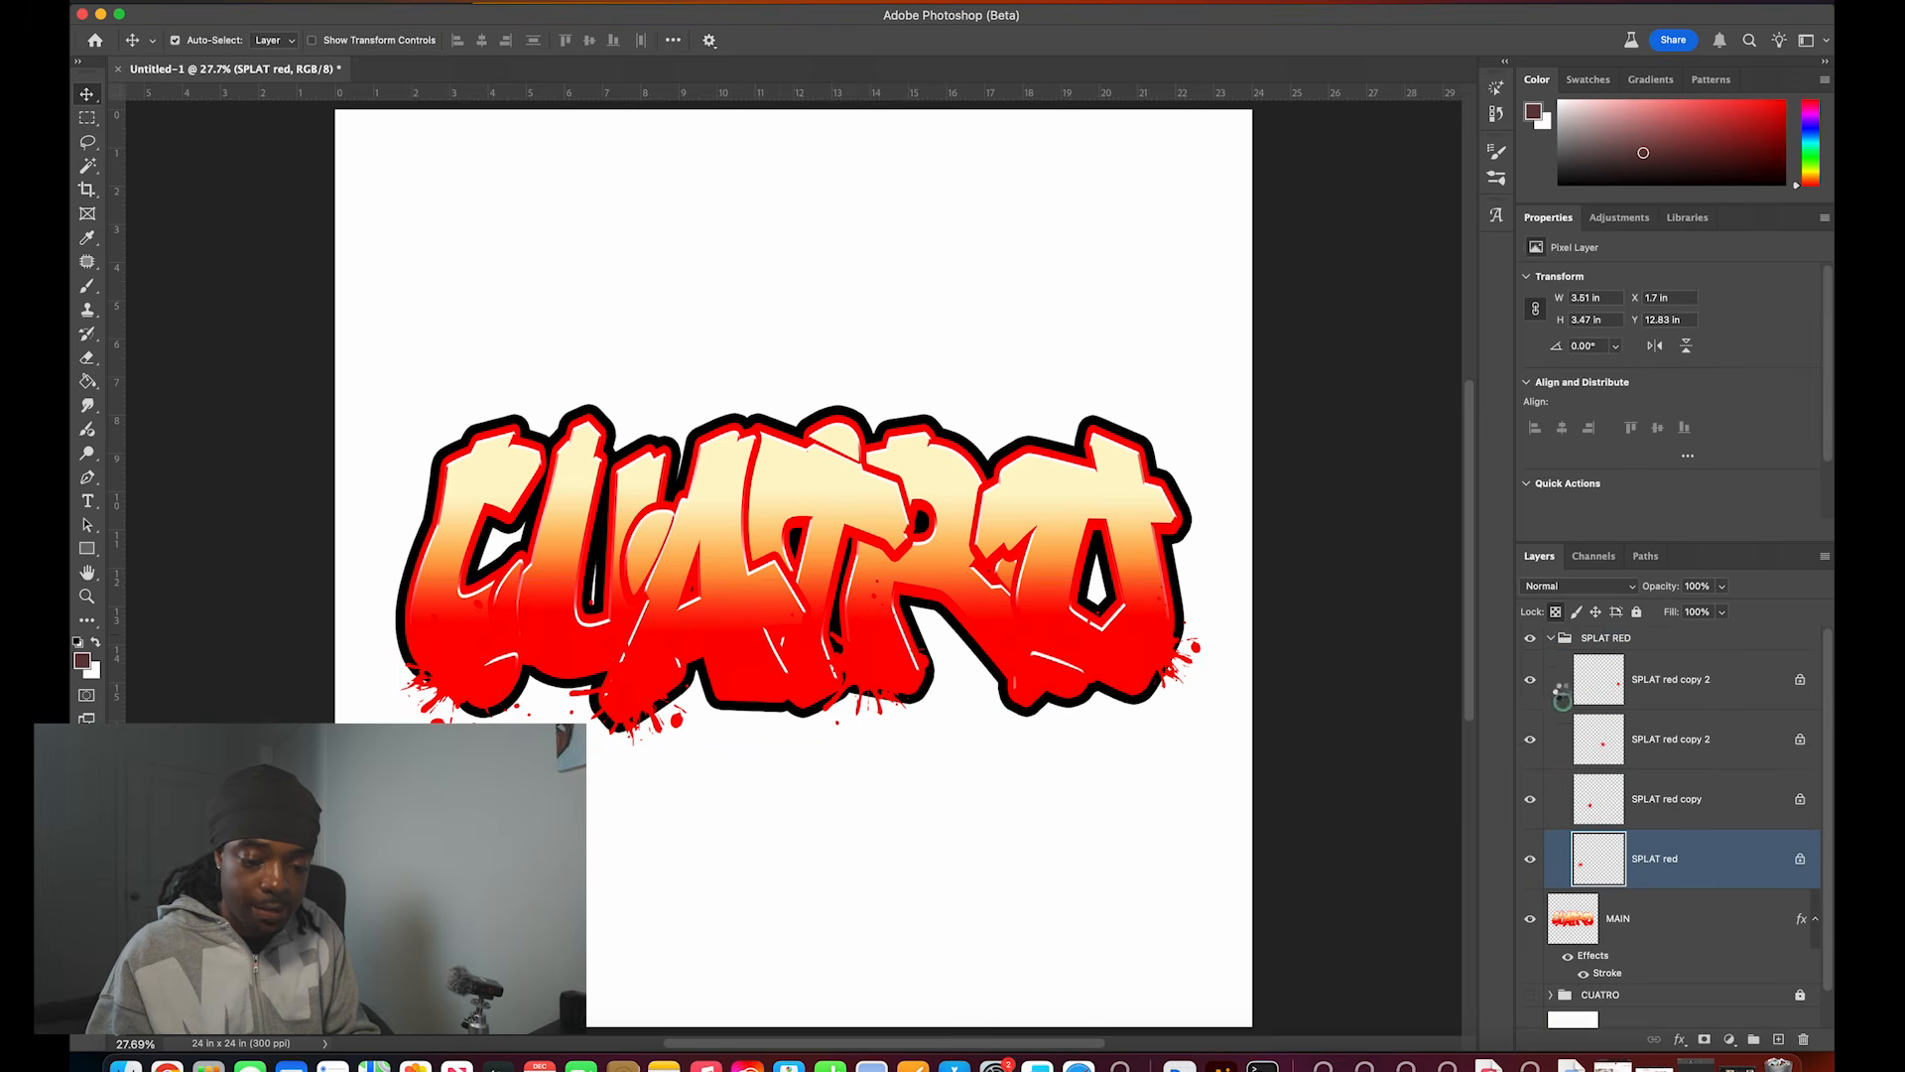
click(1550, 638)
click(1594, 640)
key(super+v)
key(super+t)
drag(795, 565, 787, 345)
key(Return)
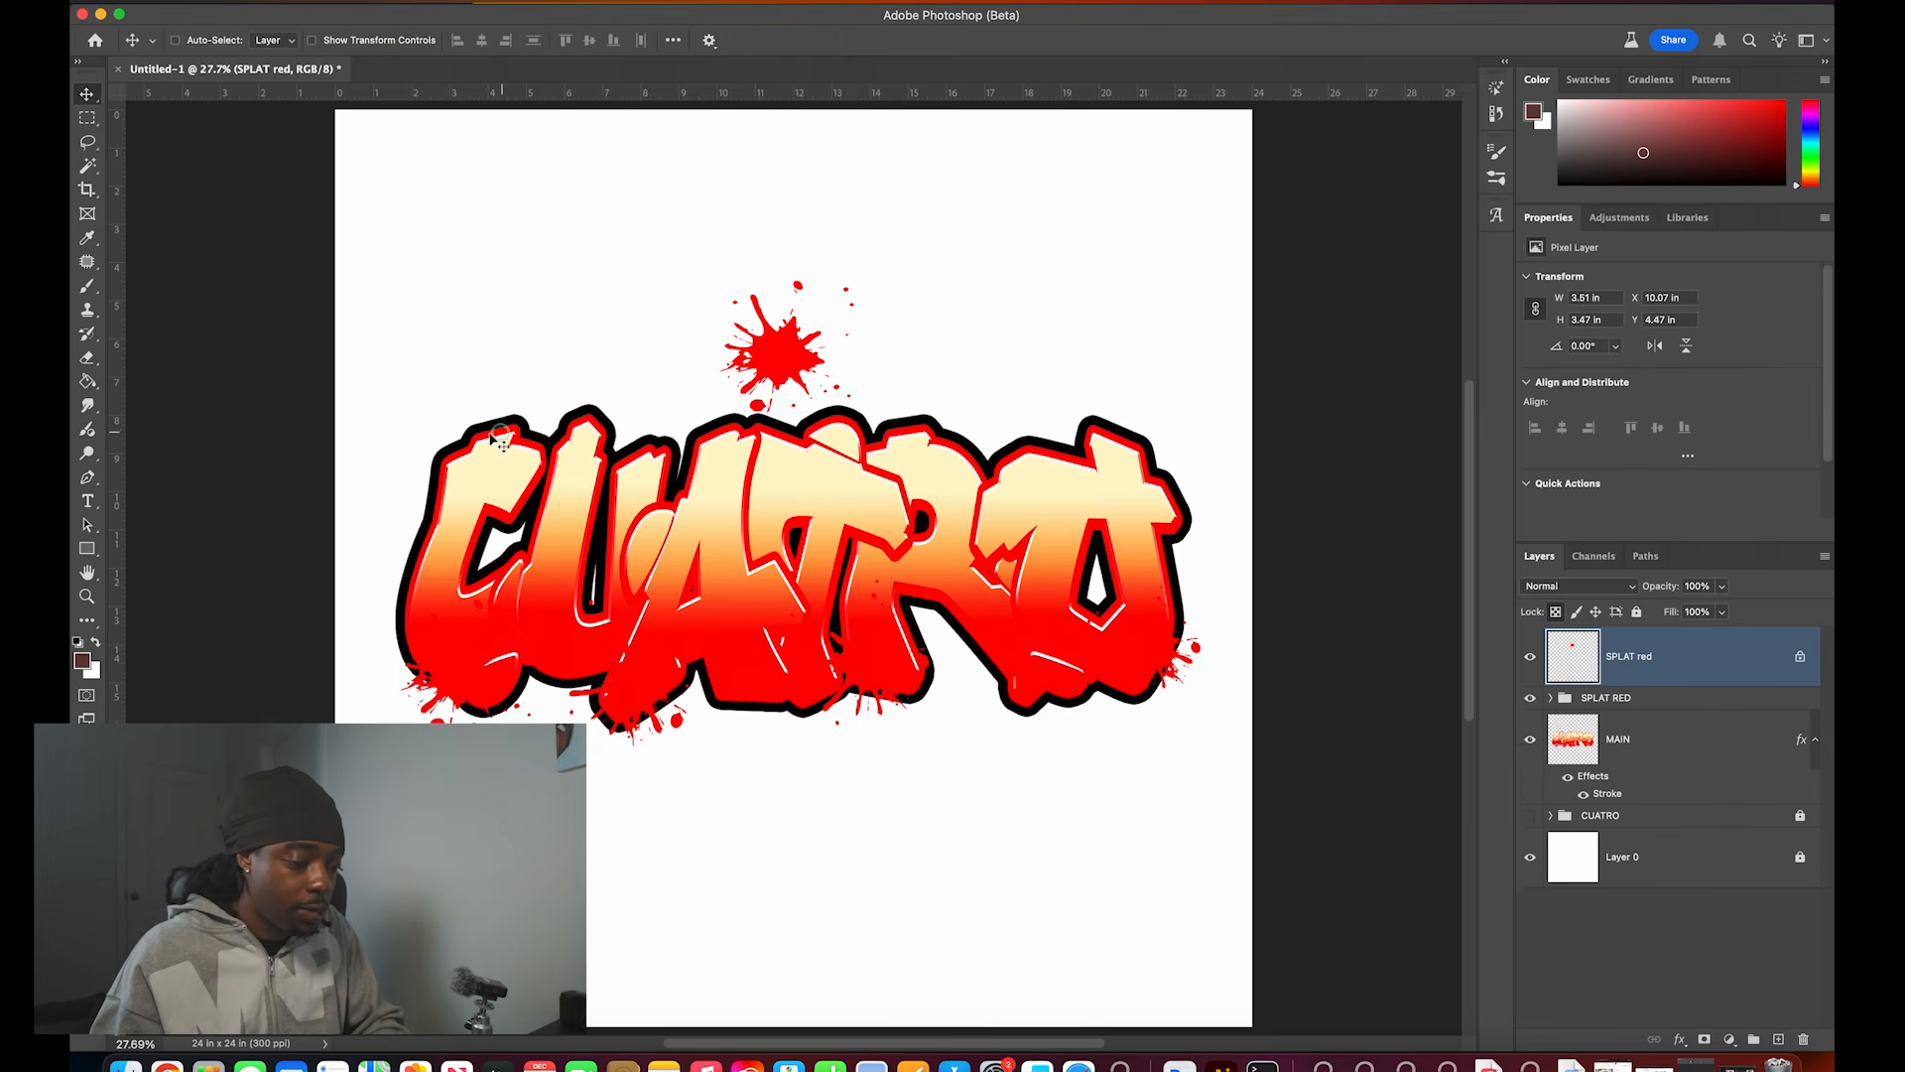
Step: Sample the cream from the top of the C and paint the splat copy above the lettering with it
click(87, 238)
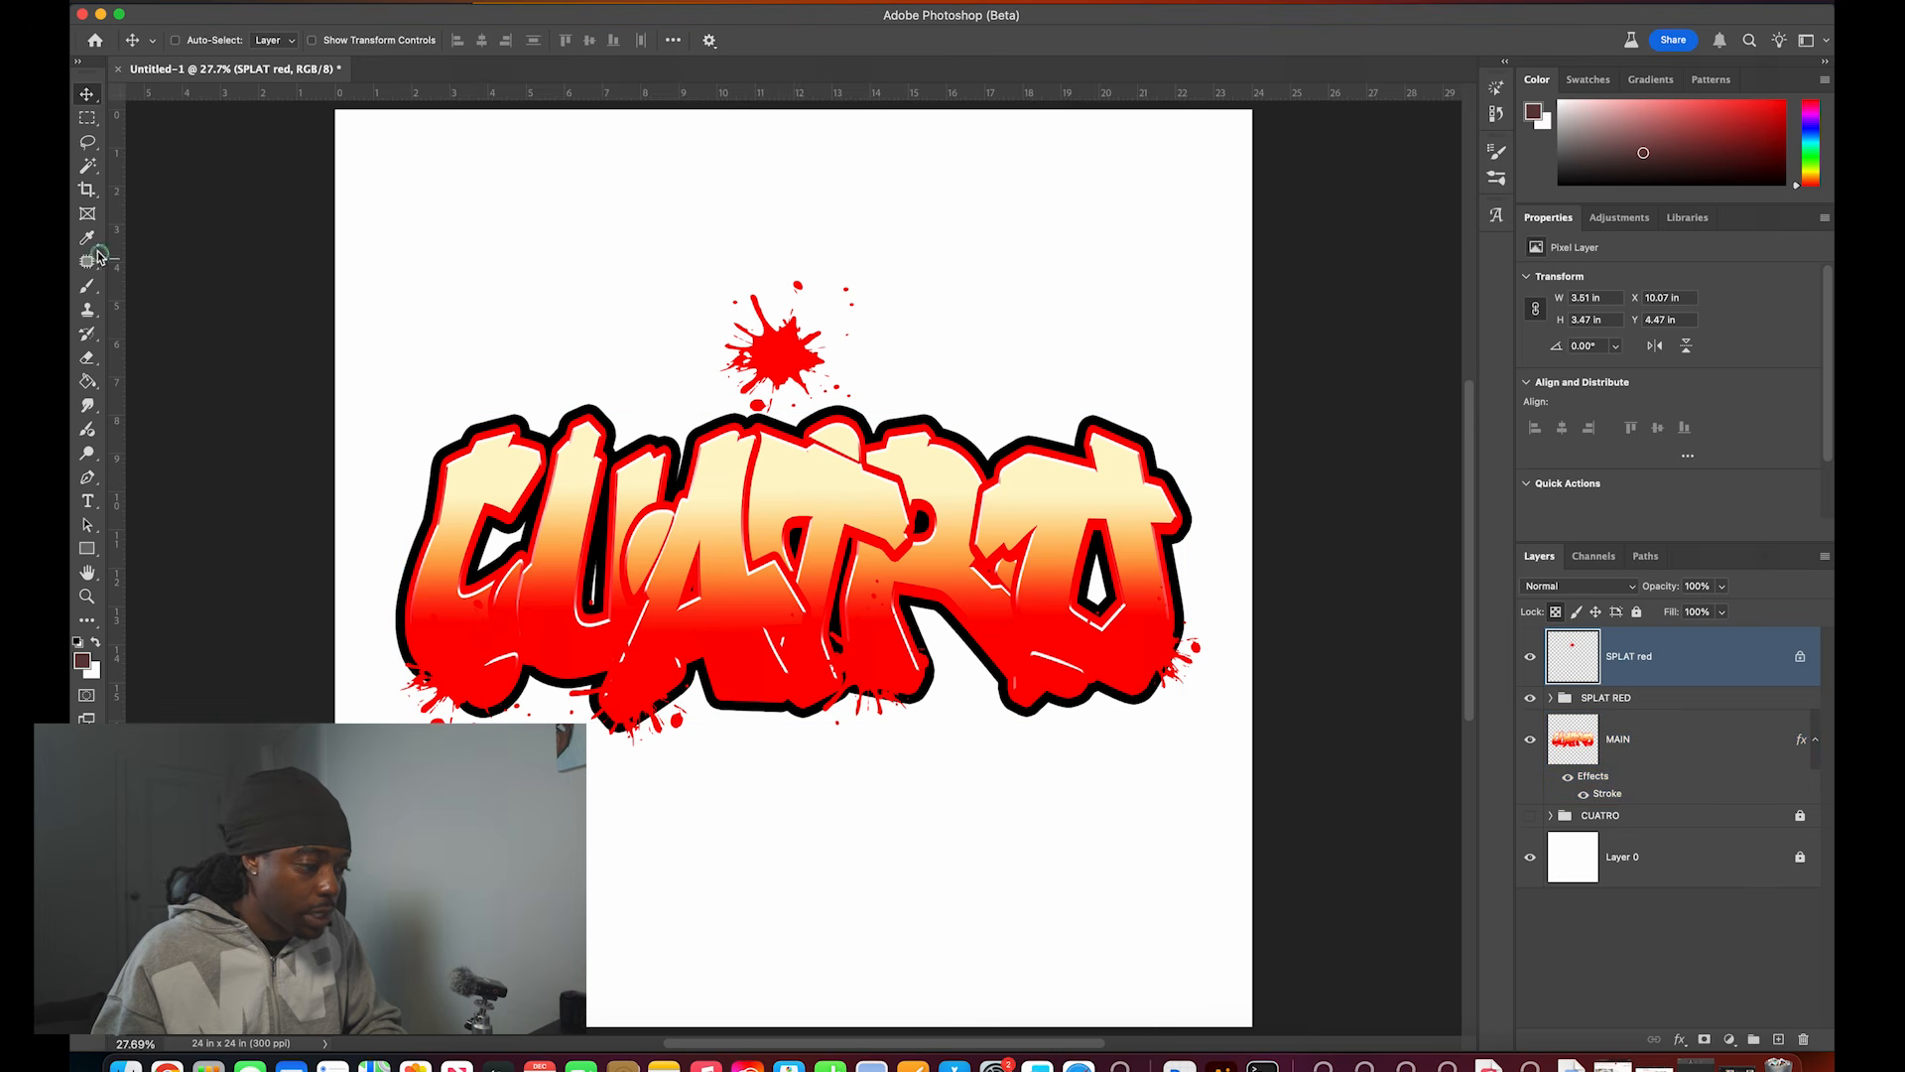
click(484, 468)
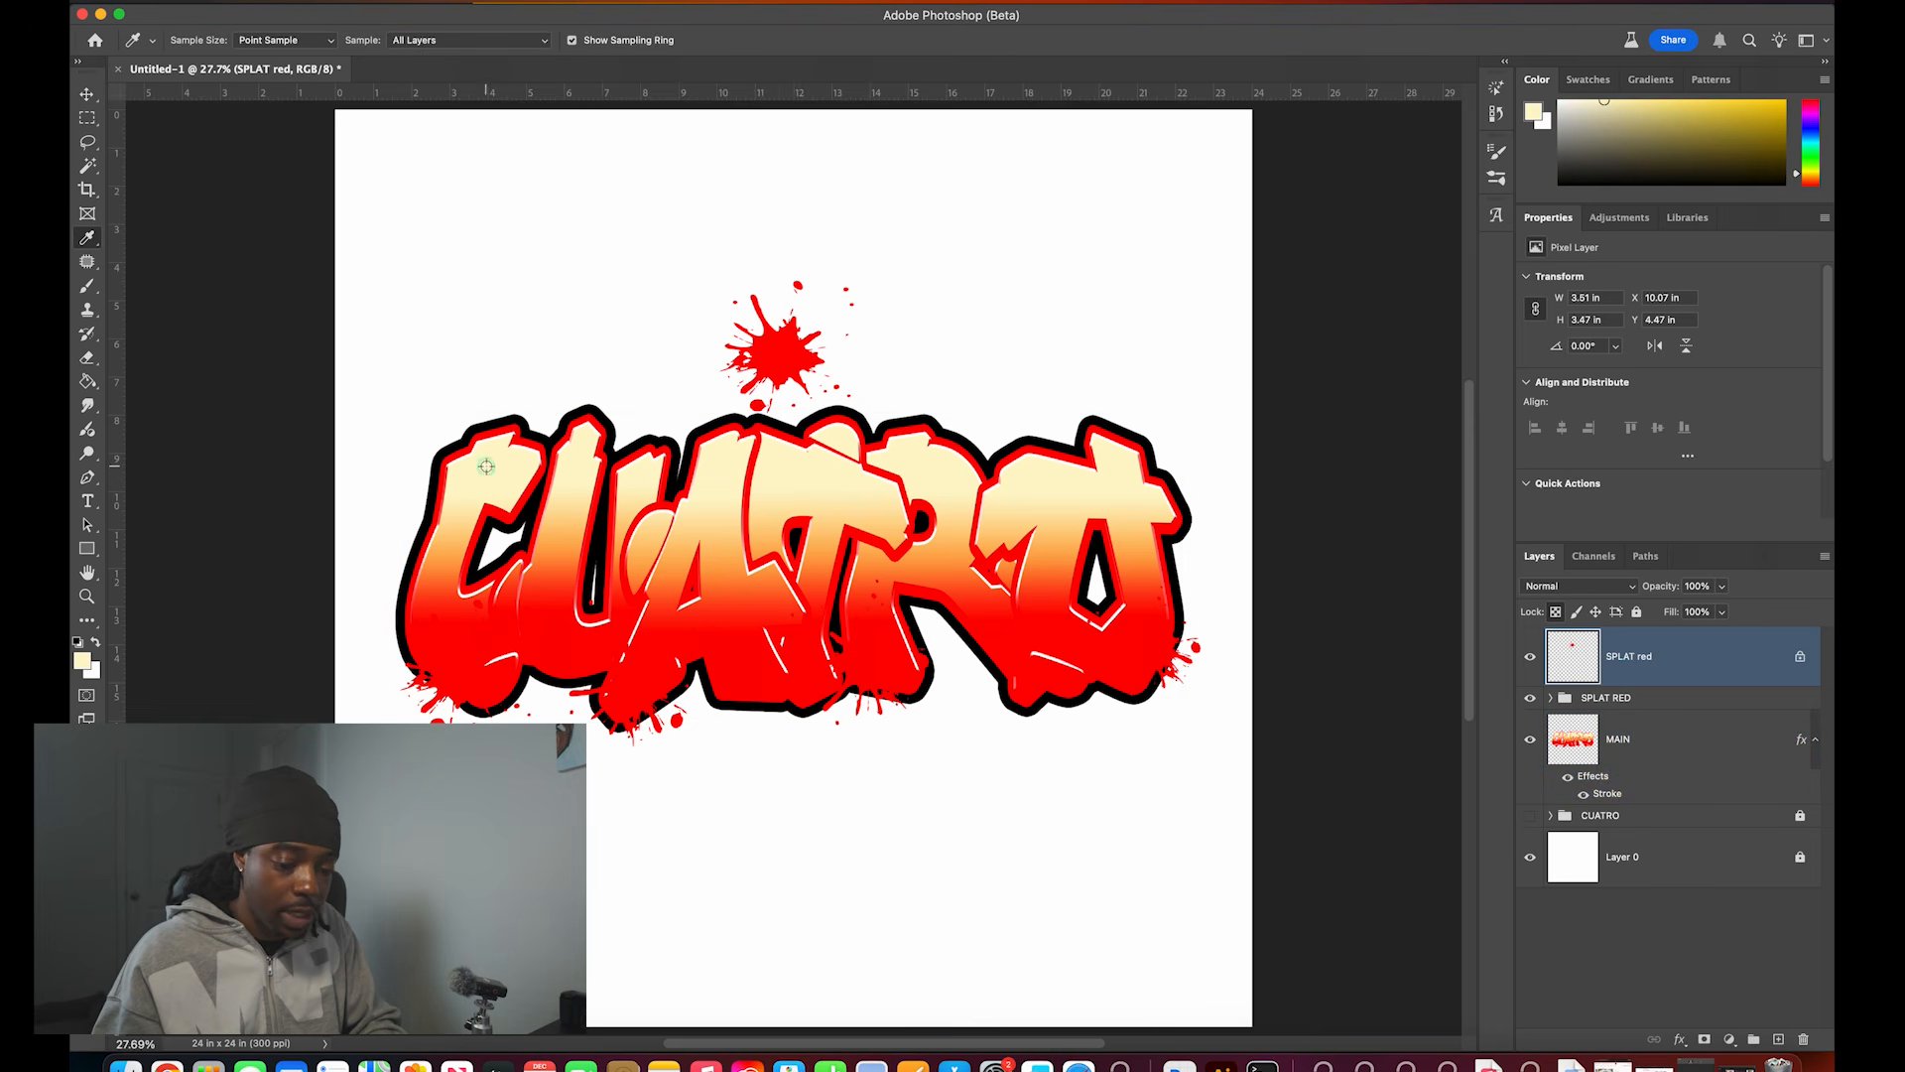
click(87, 286)
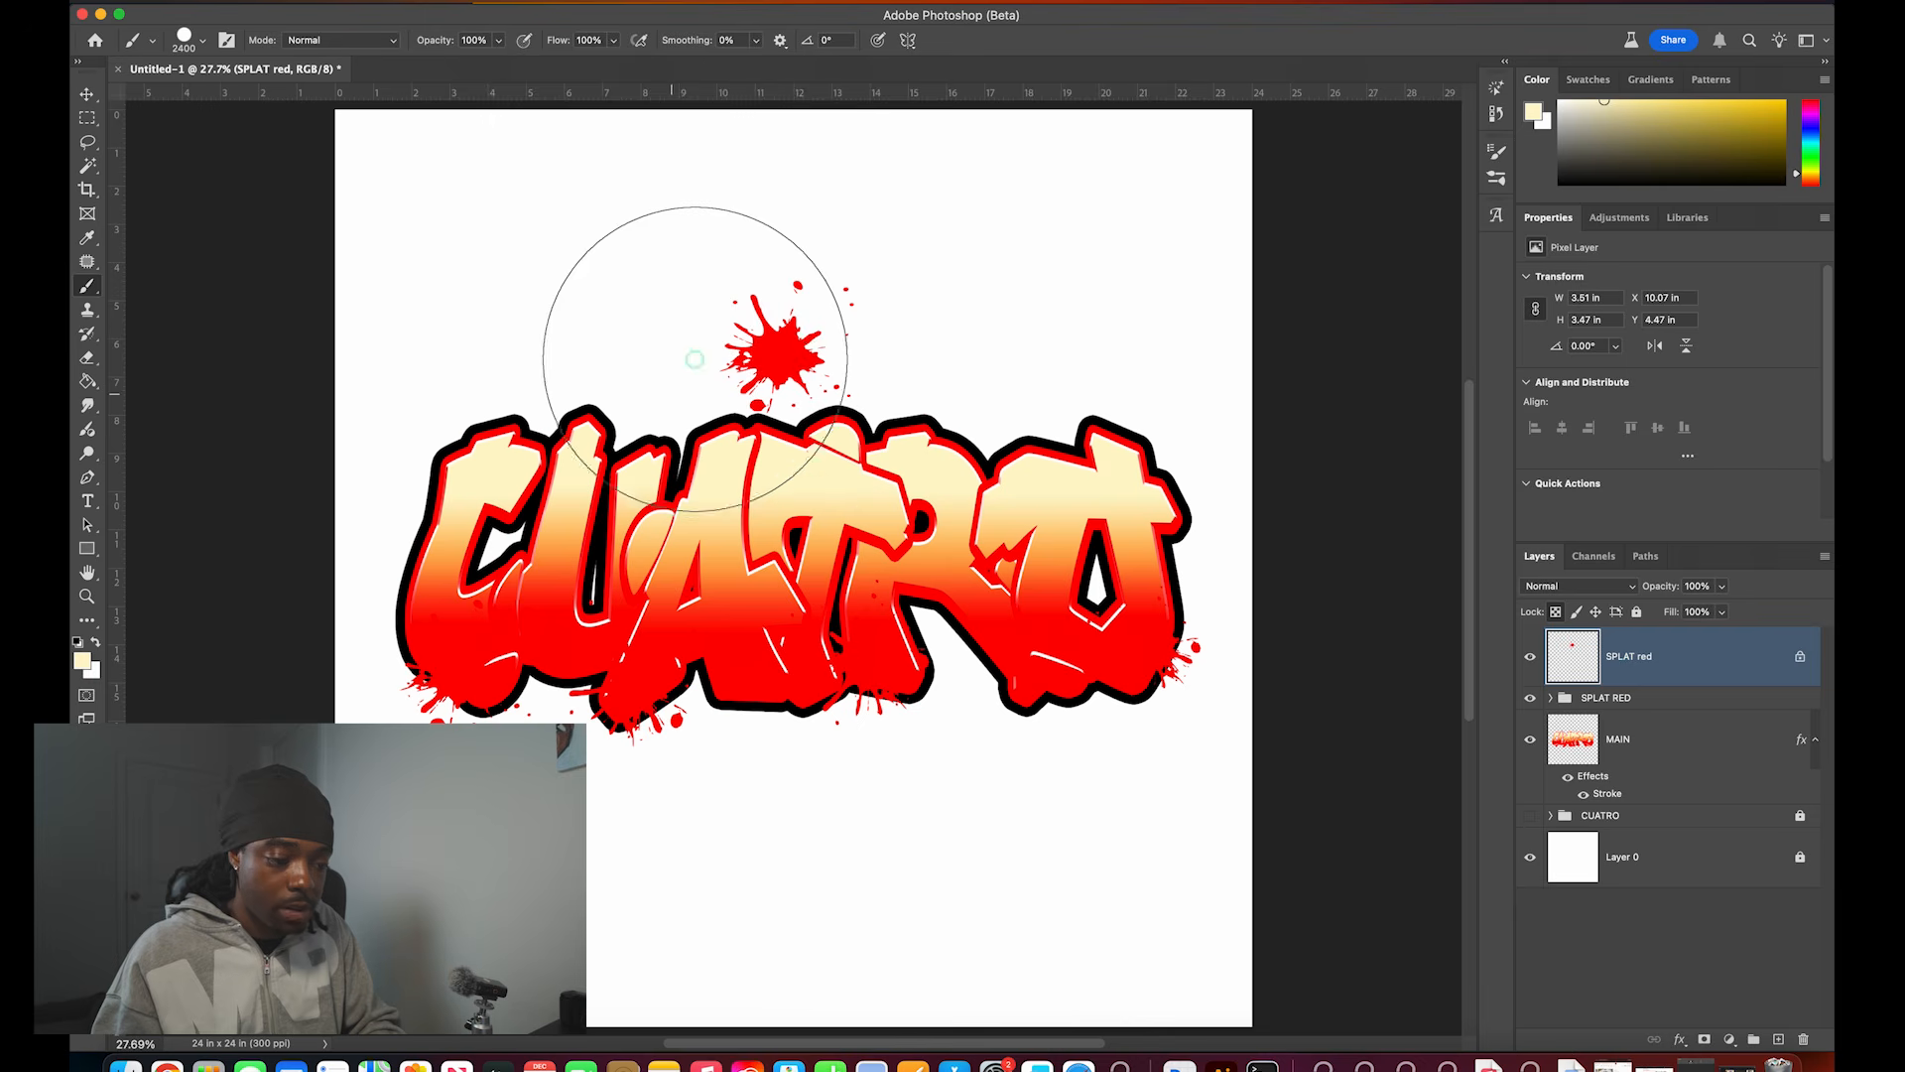
click(765, 332)
Step: Scale the cream splat down to about 2.4 in wide and place it on the upper-left edge of the C
key(super+t)
drag(788, 349, 503, 482)
mouse_move(510, 460)
mouse_down()
mouse_move(490, 460)
mouse_move(468, 411)
mouse_up()
key(Return)
key(ctrl+t)
key(Return)
Step: Duplicate the cream splat and place a rotated copy on the upper edge of the A
mouse_move(498, 497)
mouse_down()
mouse_move(782, 589)
mouse_move(789, 467)
mouse_up()
key(super+j)
key(super+y)
key(super+t)
drag(854, 404, 730, 449)
key(Return)
Step: Copy and paste the cream splat again and place it on the upper-left edge of the O
scroll(731, 451, down, 4)
key(super+c)
key(super+v)
scroll(778, 531, up, 2)
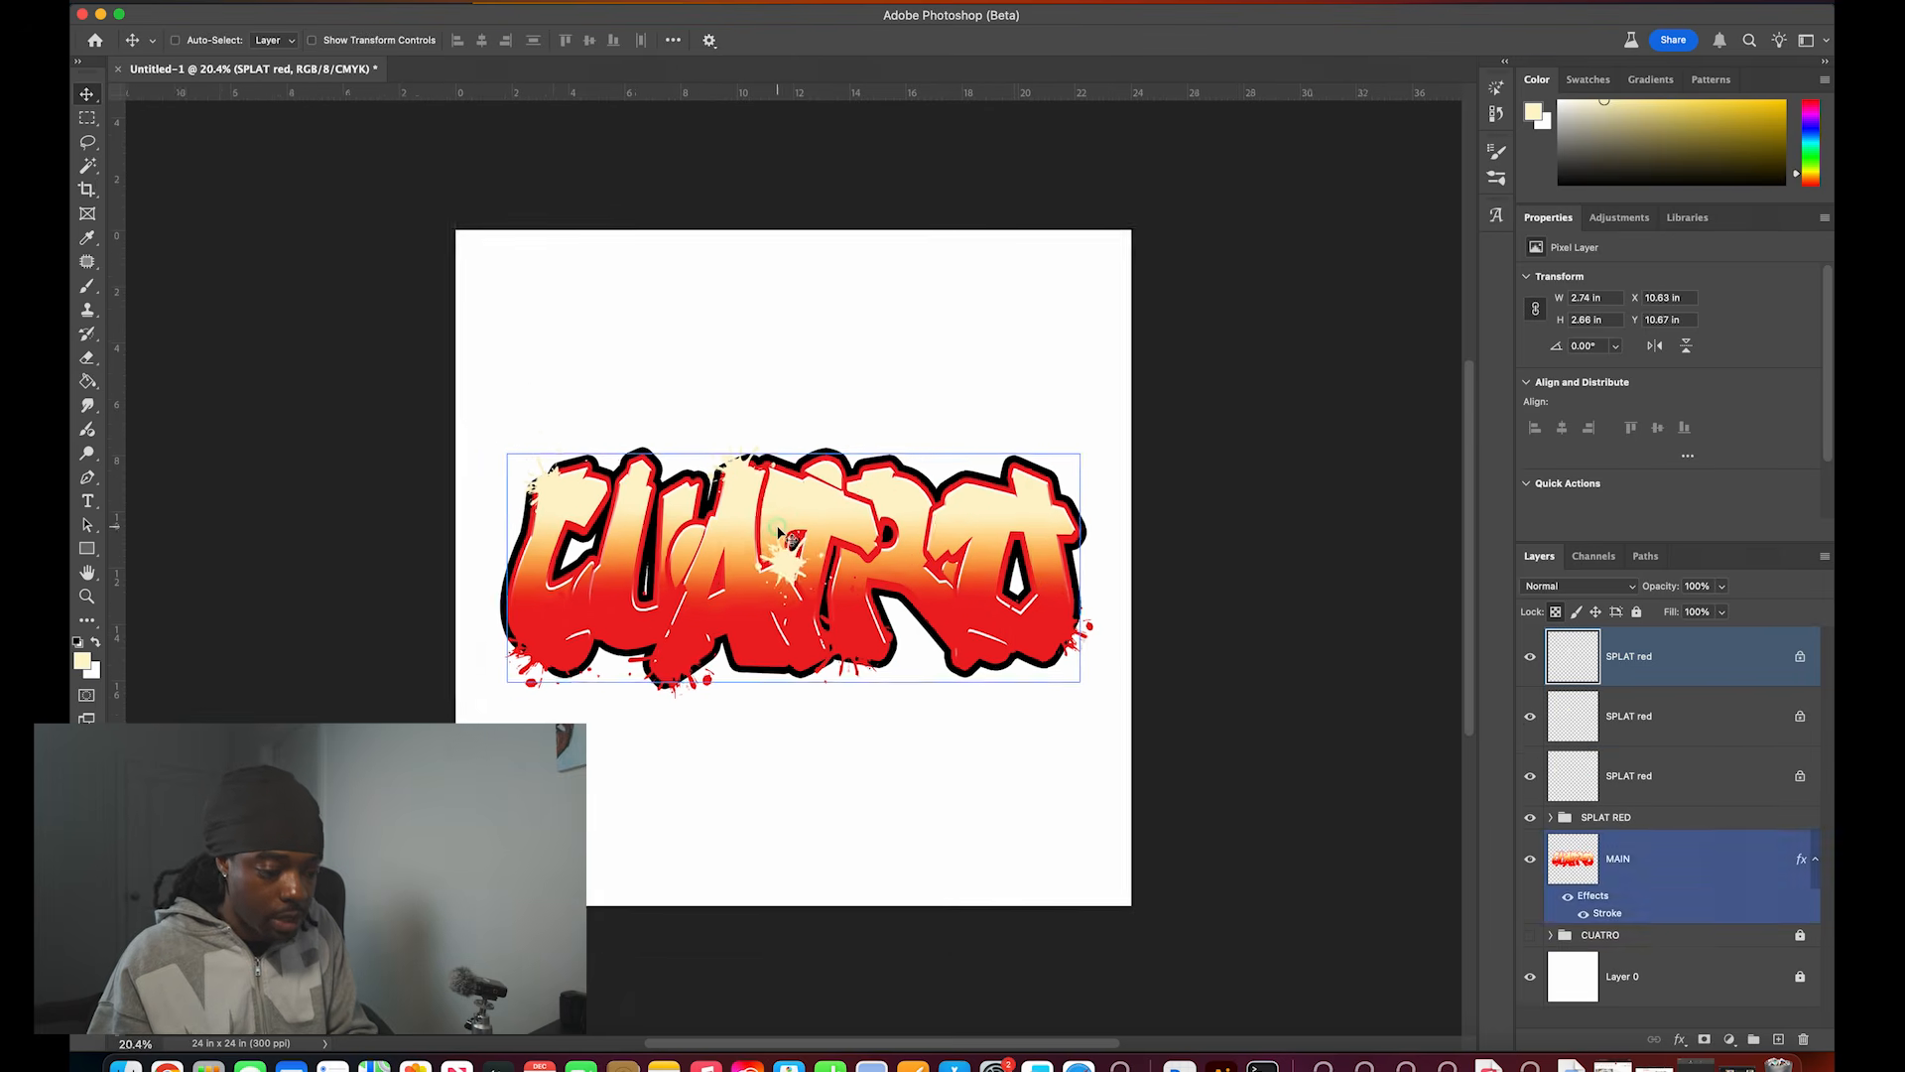
scroll(779, 533, up, 1)
key(super+t)
drag(797, 574, 1035, 503)
Step: Group the three cream splat layers and name the group SPALT YELLOW
shift+click(1651, 675)
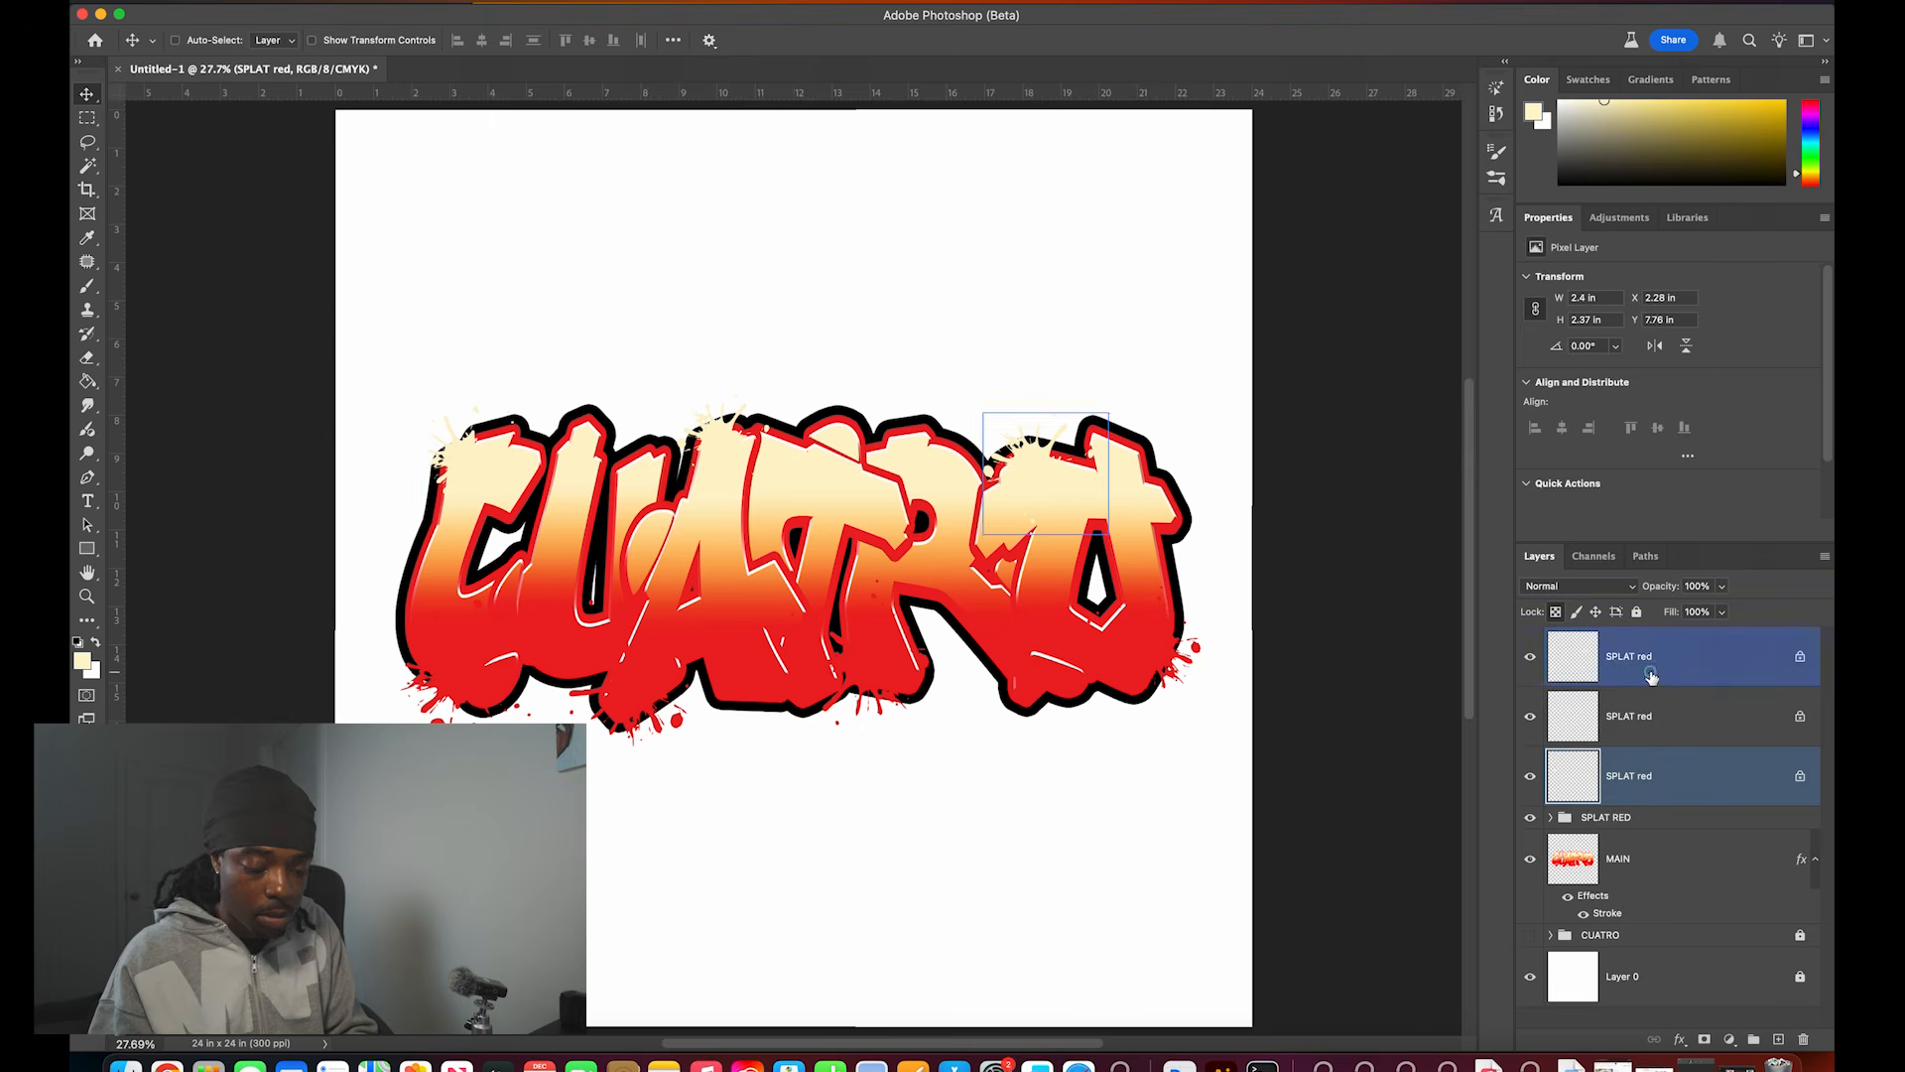
key(super+g)
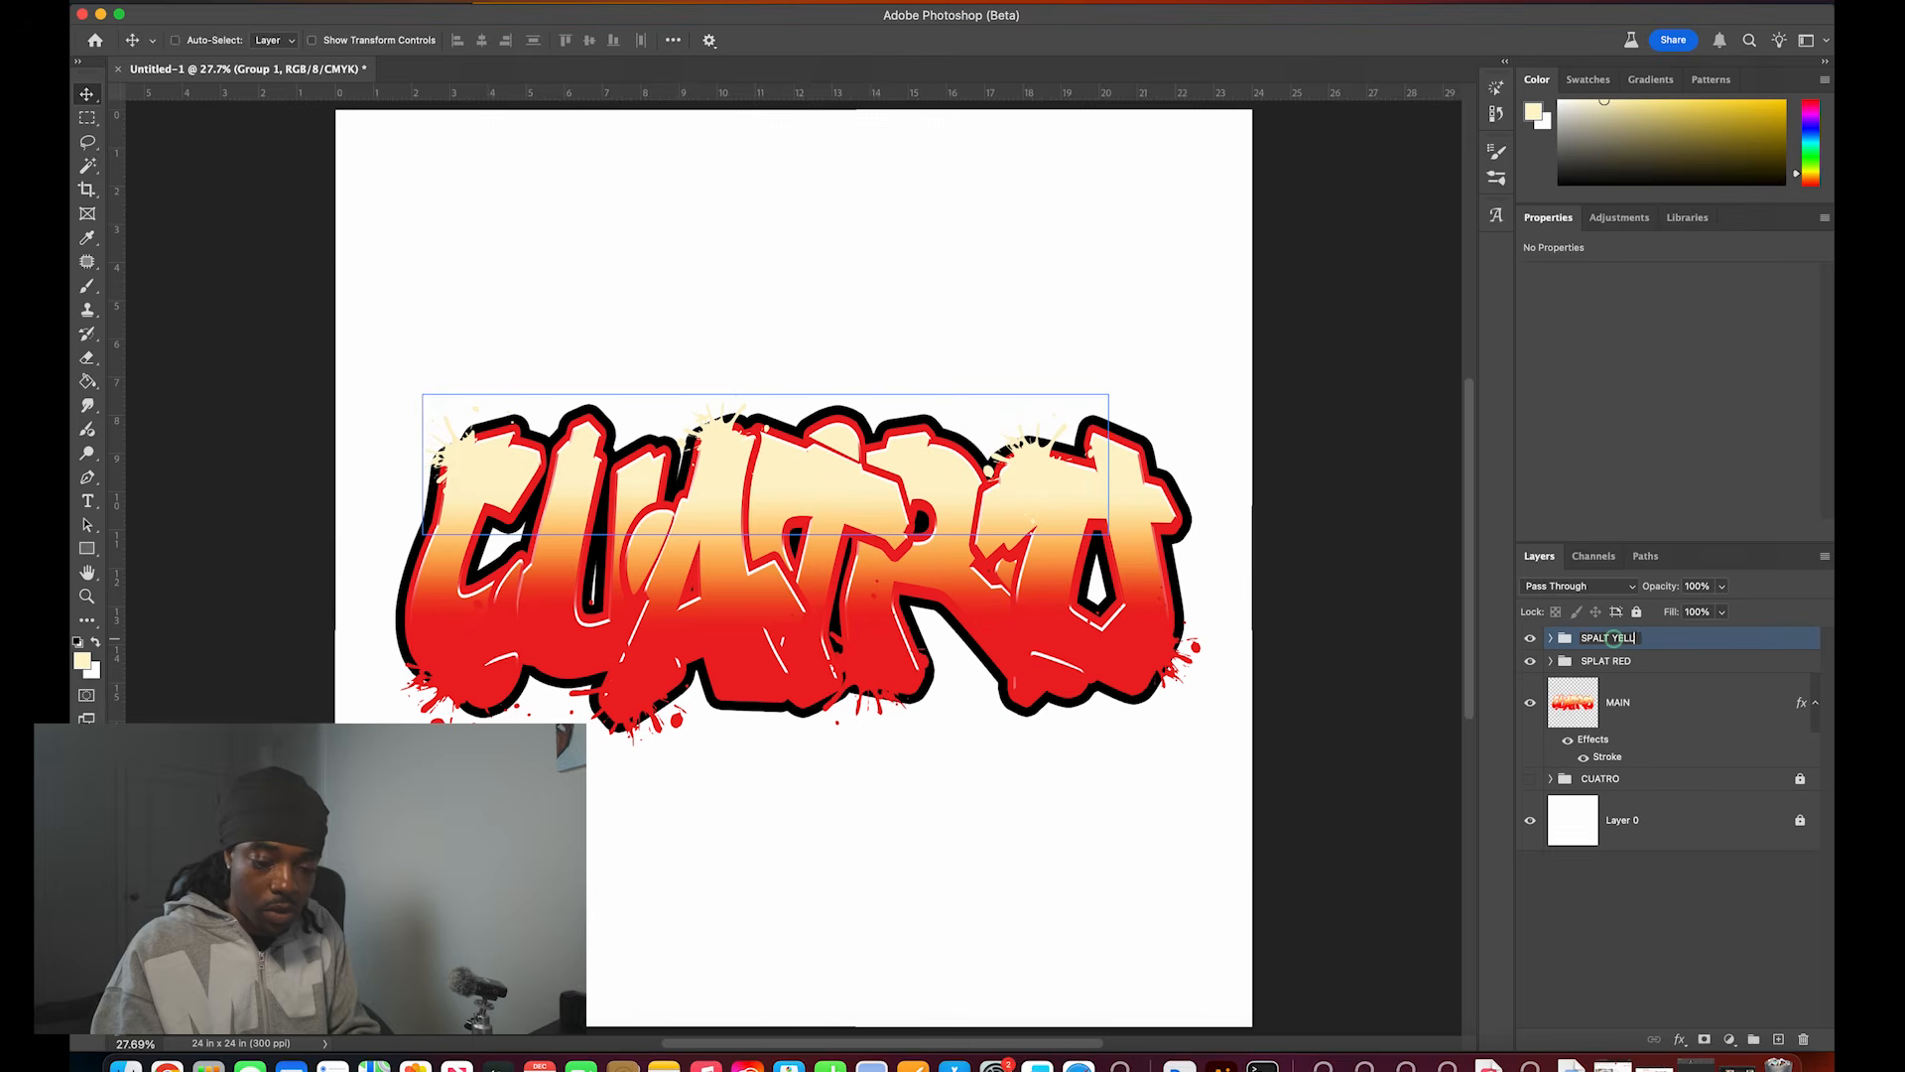
text(OW)
key(Return)
Step: Duplicate the SPALT YELLOW group and move the copy down onto the middle of the letters
double_click(1707, 642)
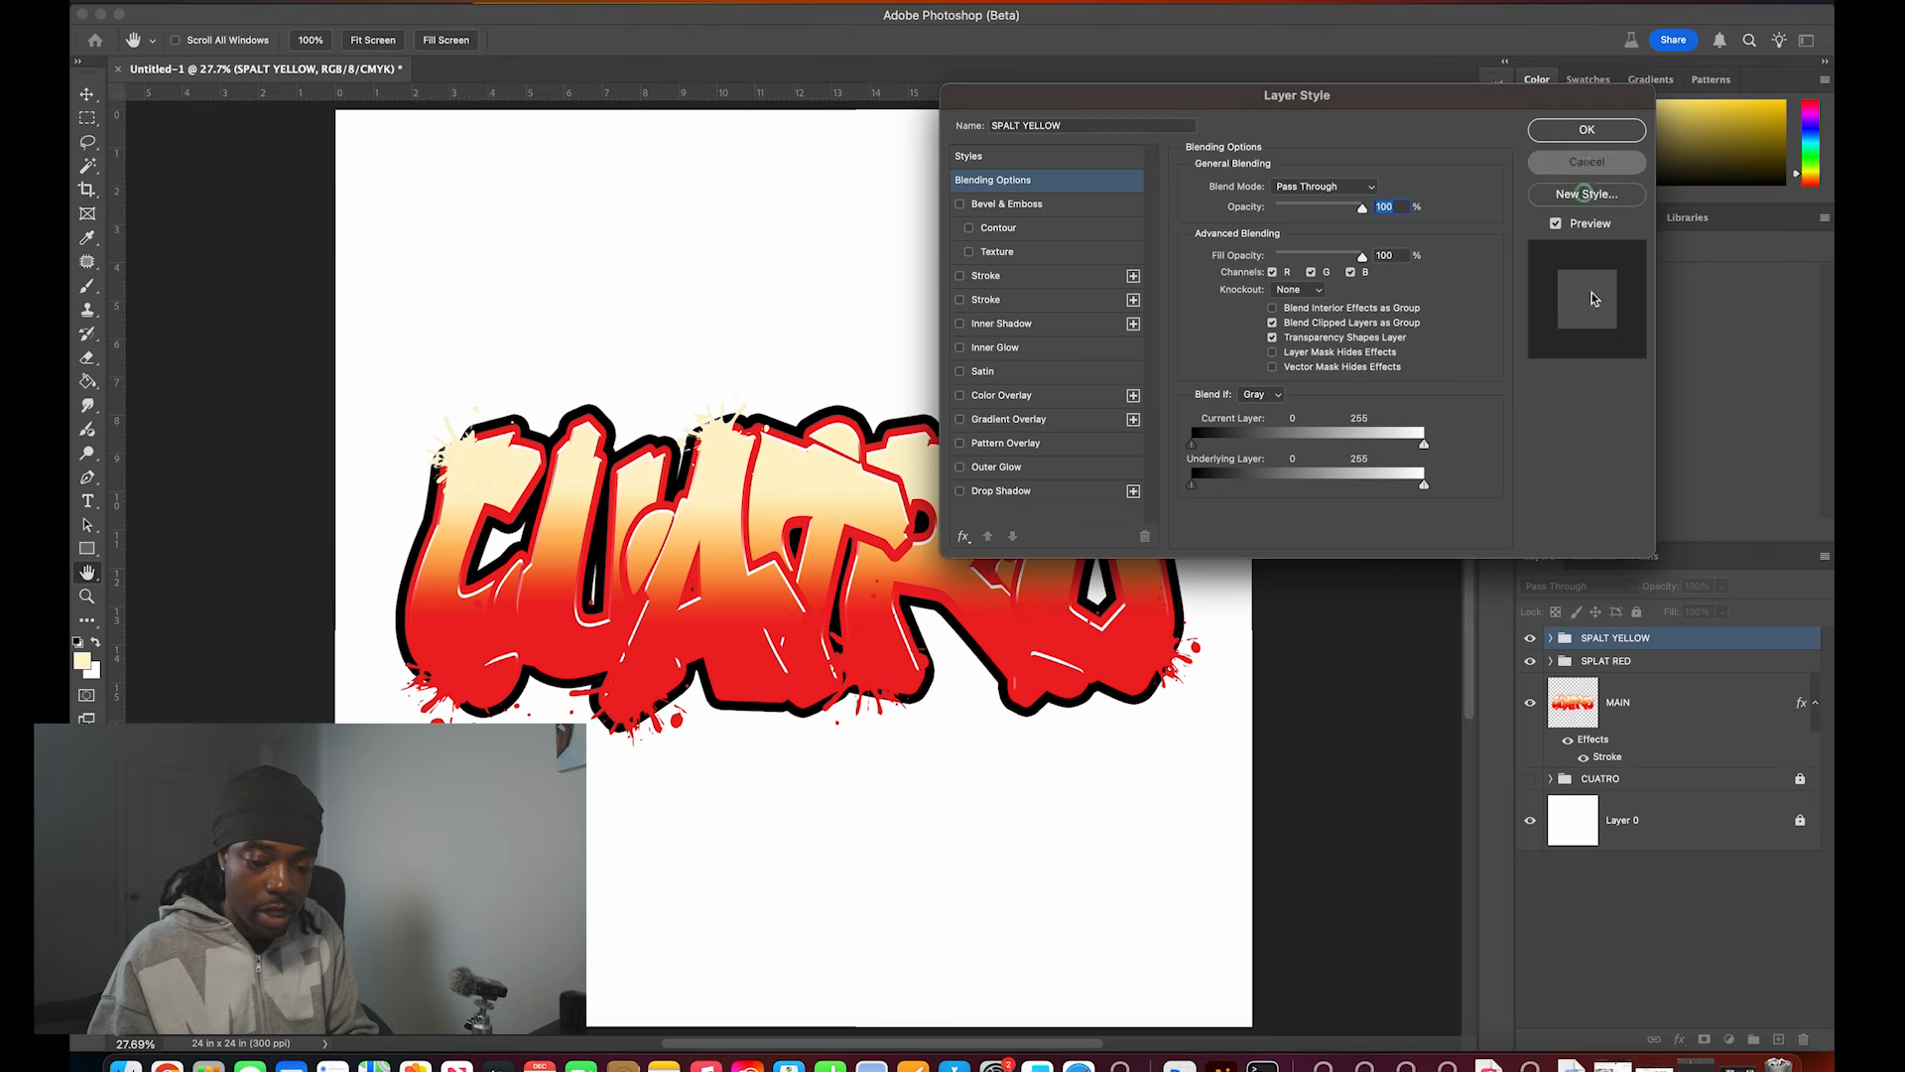
click(1587, 162)
drag(1703, 637, 1779, 1039)
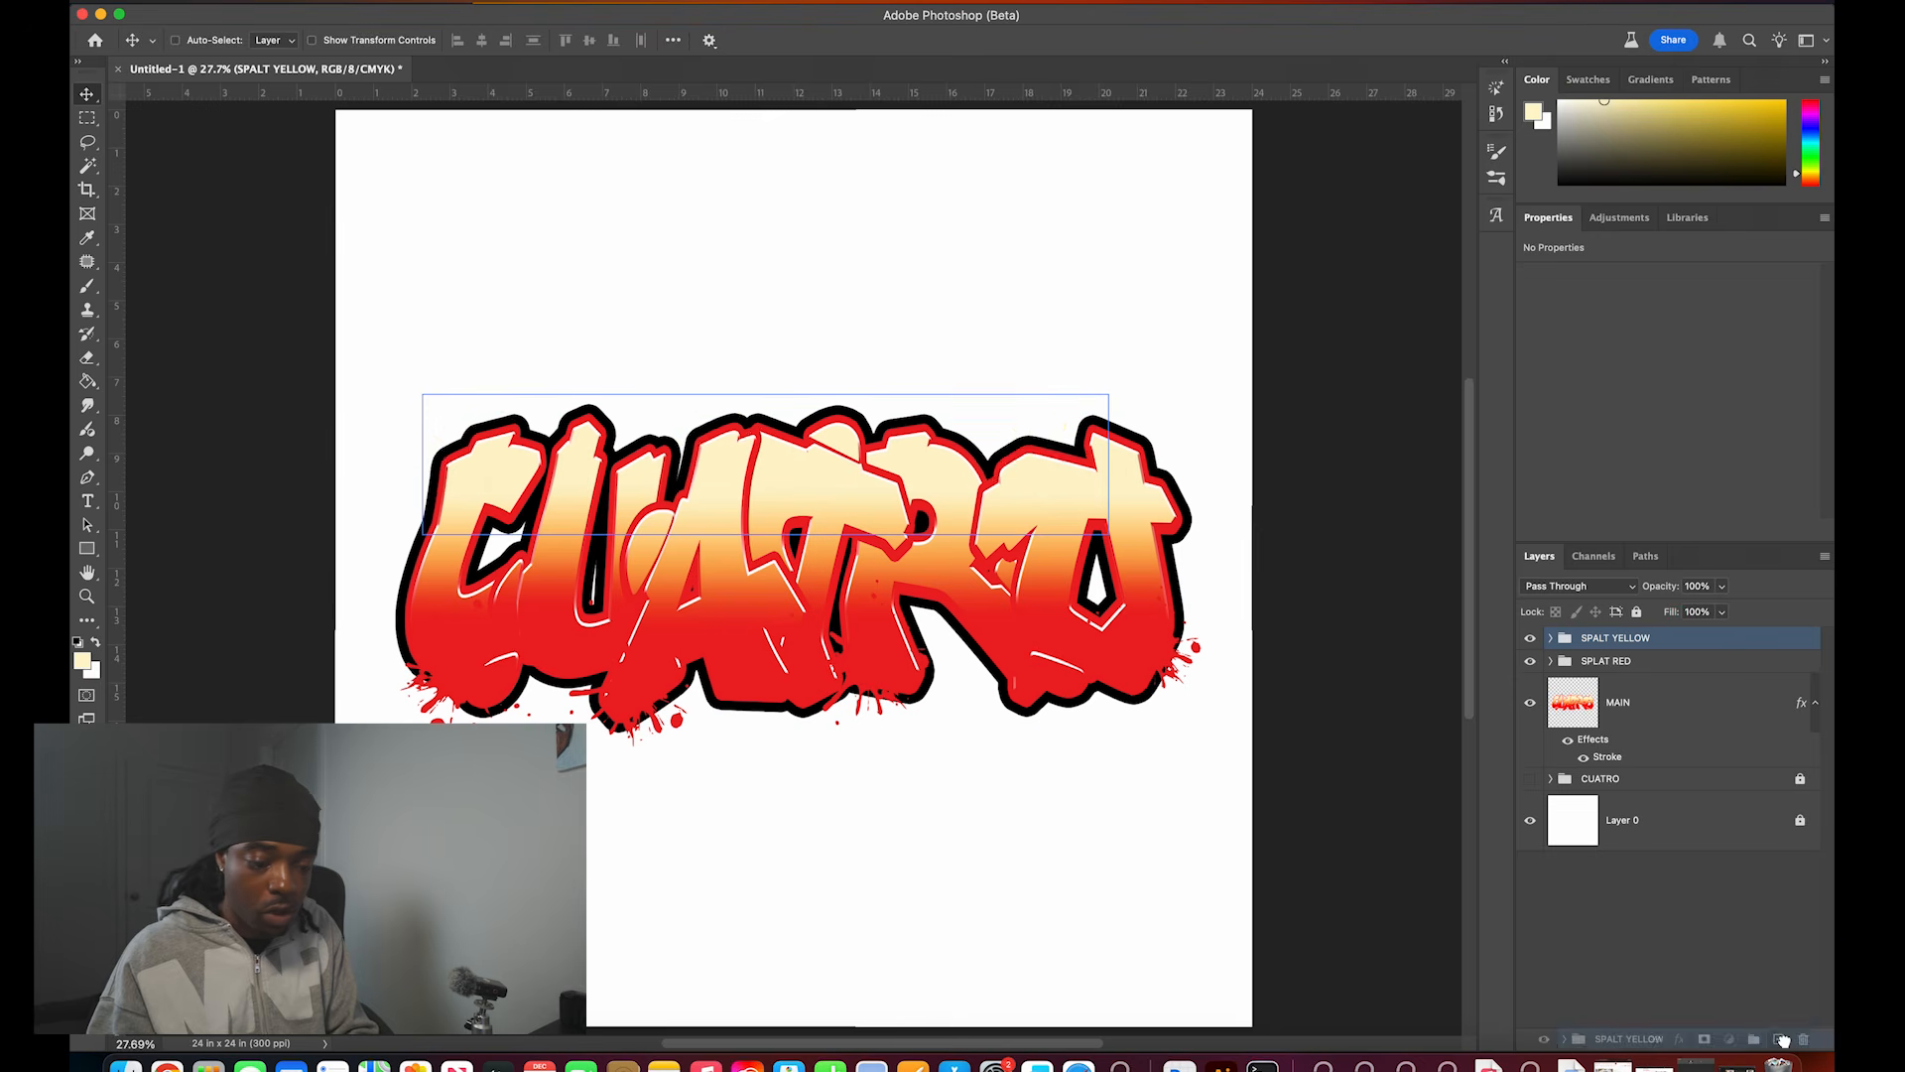
key(super+t)
drag(1040, 460, 1085, 539)
key(Return)
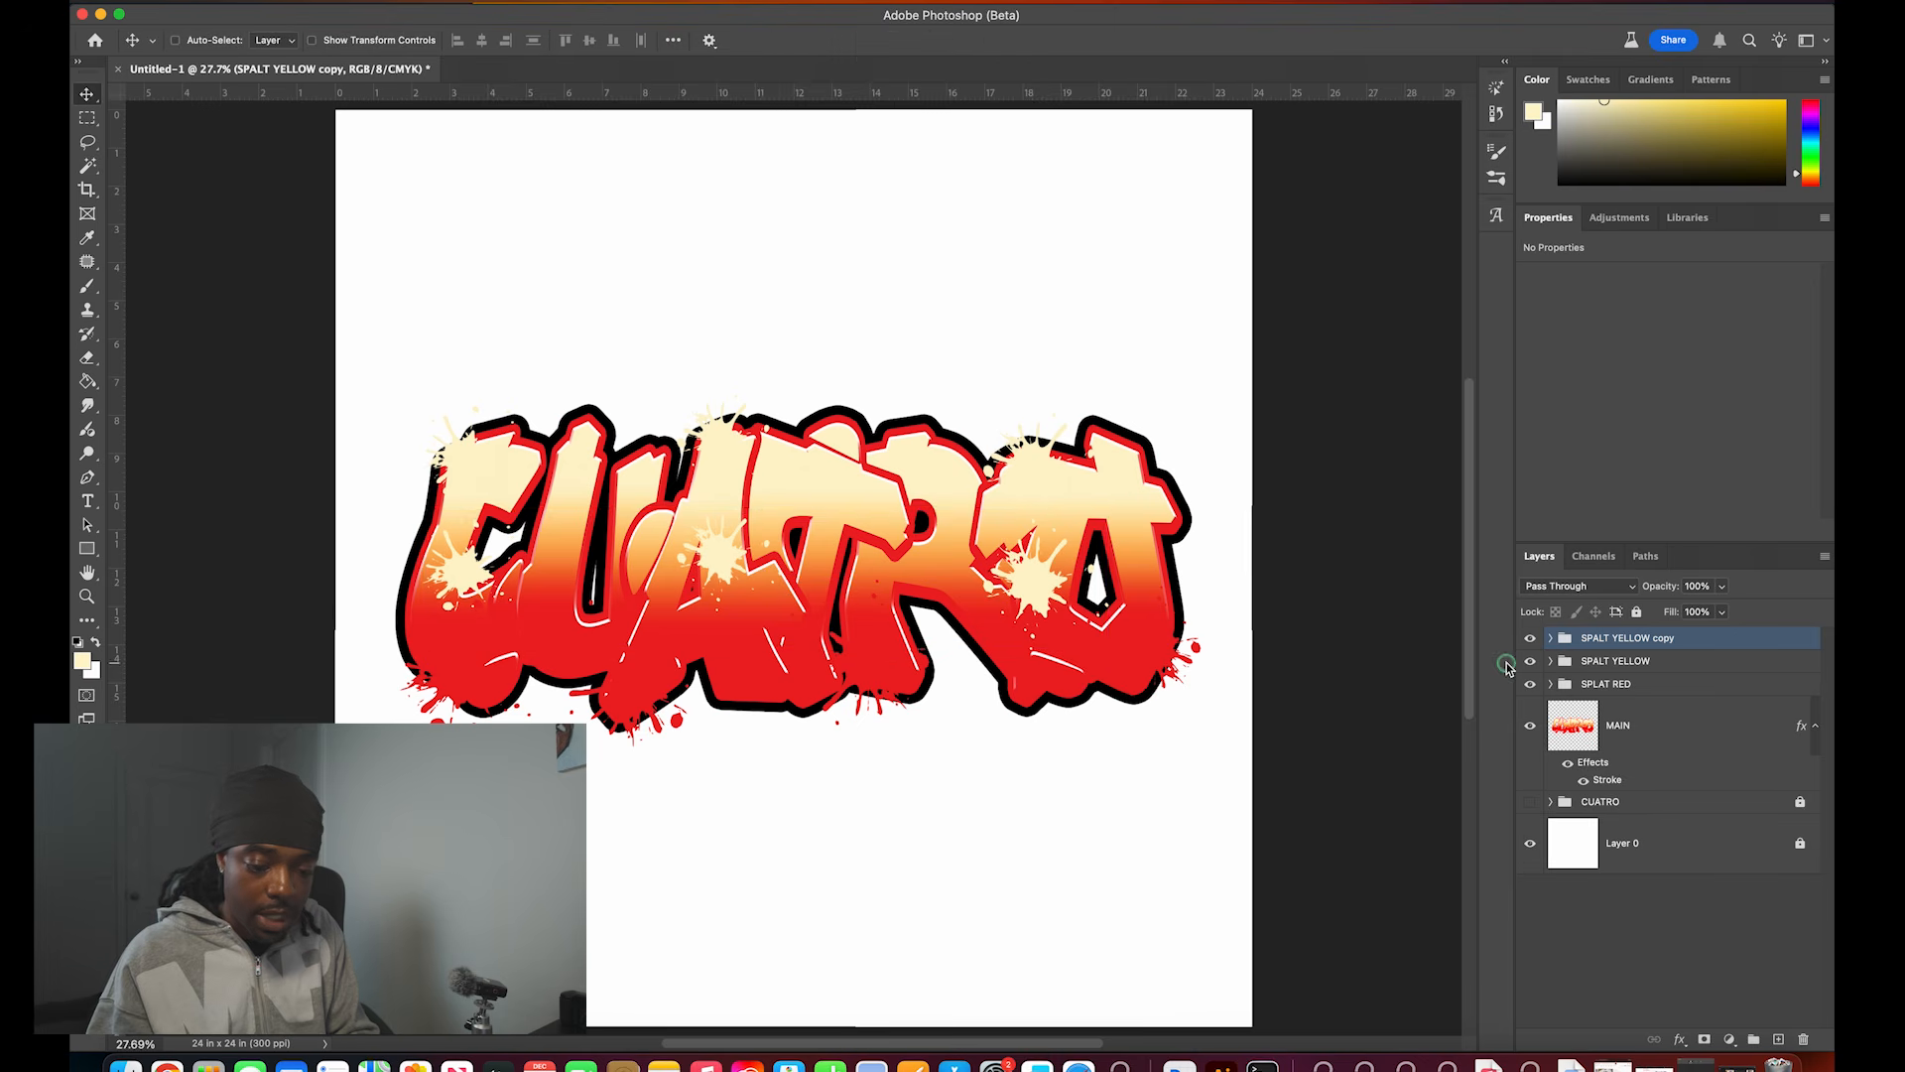
Step: Delete the splat over the O from the SPALT YELLOW copy group
click(1551, 638)
click(1676, 695)
shift+click(1675, 747)
click(1684, 695)
key(Delete)
Step: Recolour the splat on the A with orange sampled from the R and move it to the right side of the O
click(86, 240)
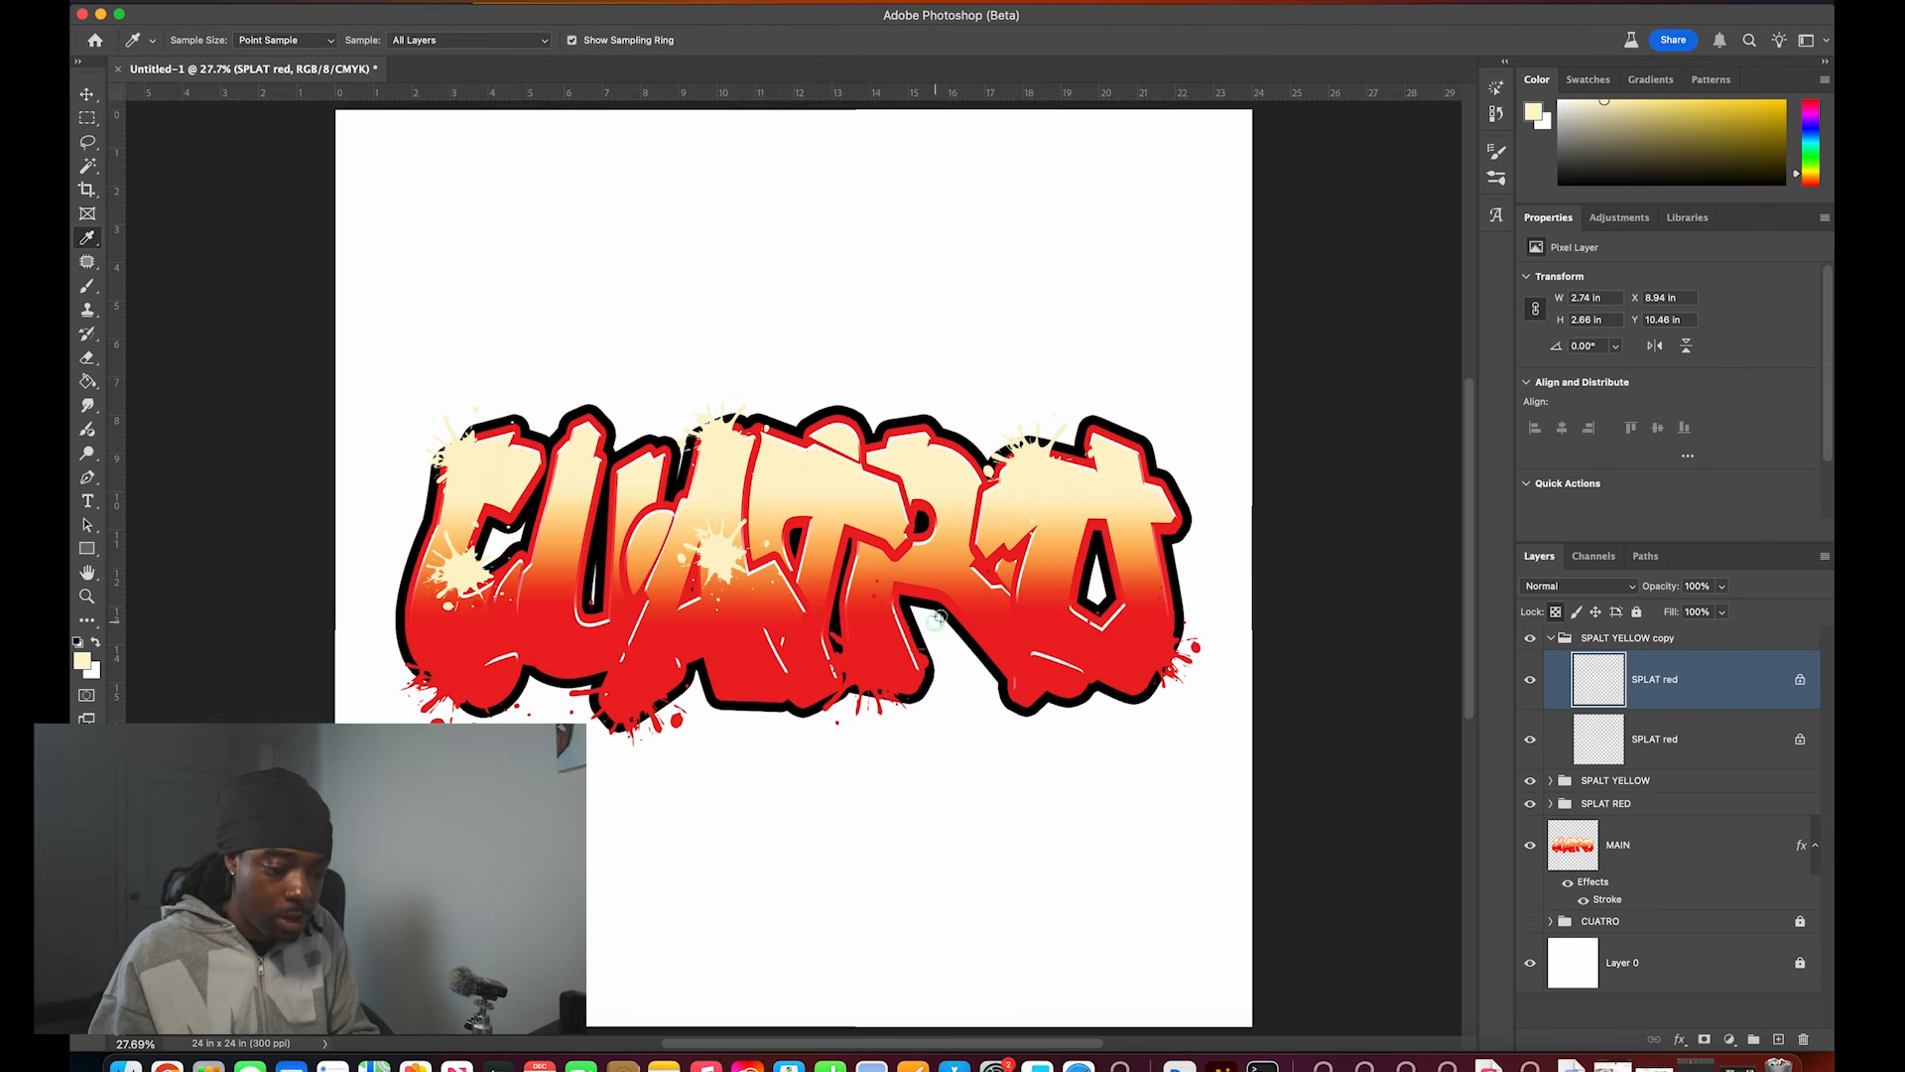
drag(944, 558, 947, 545)
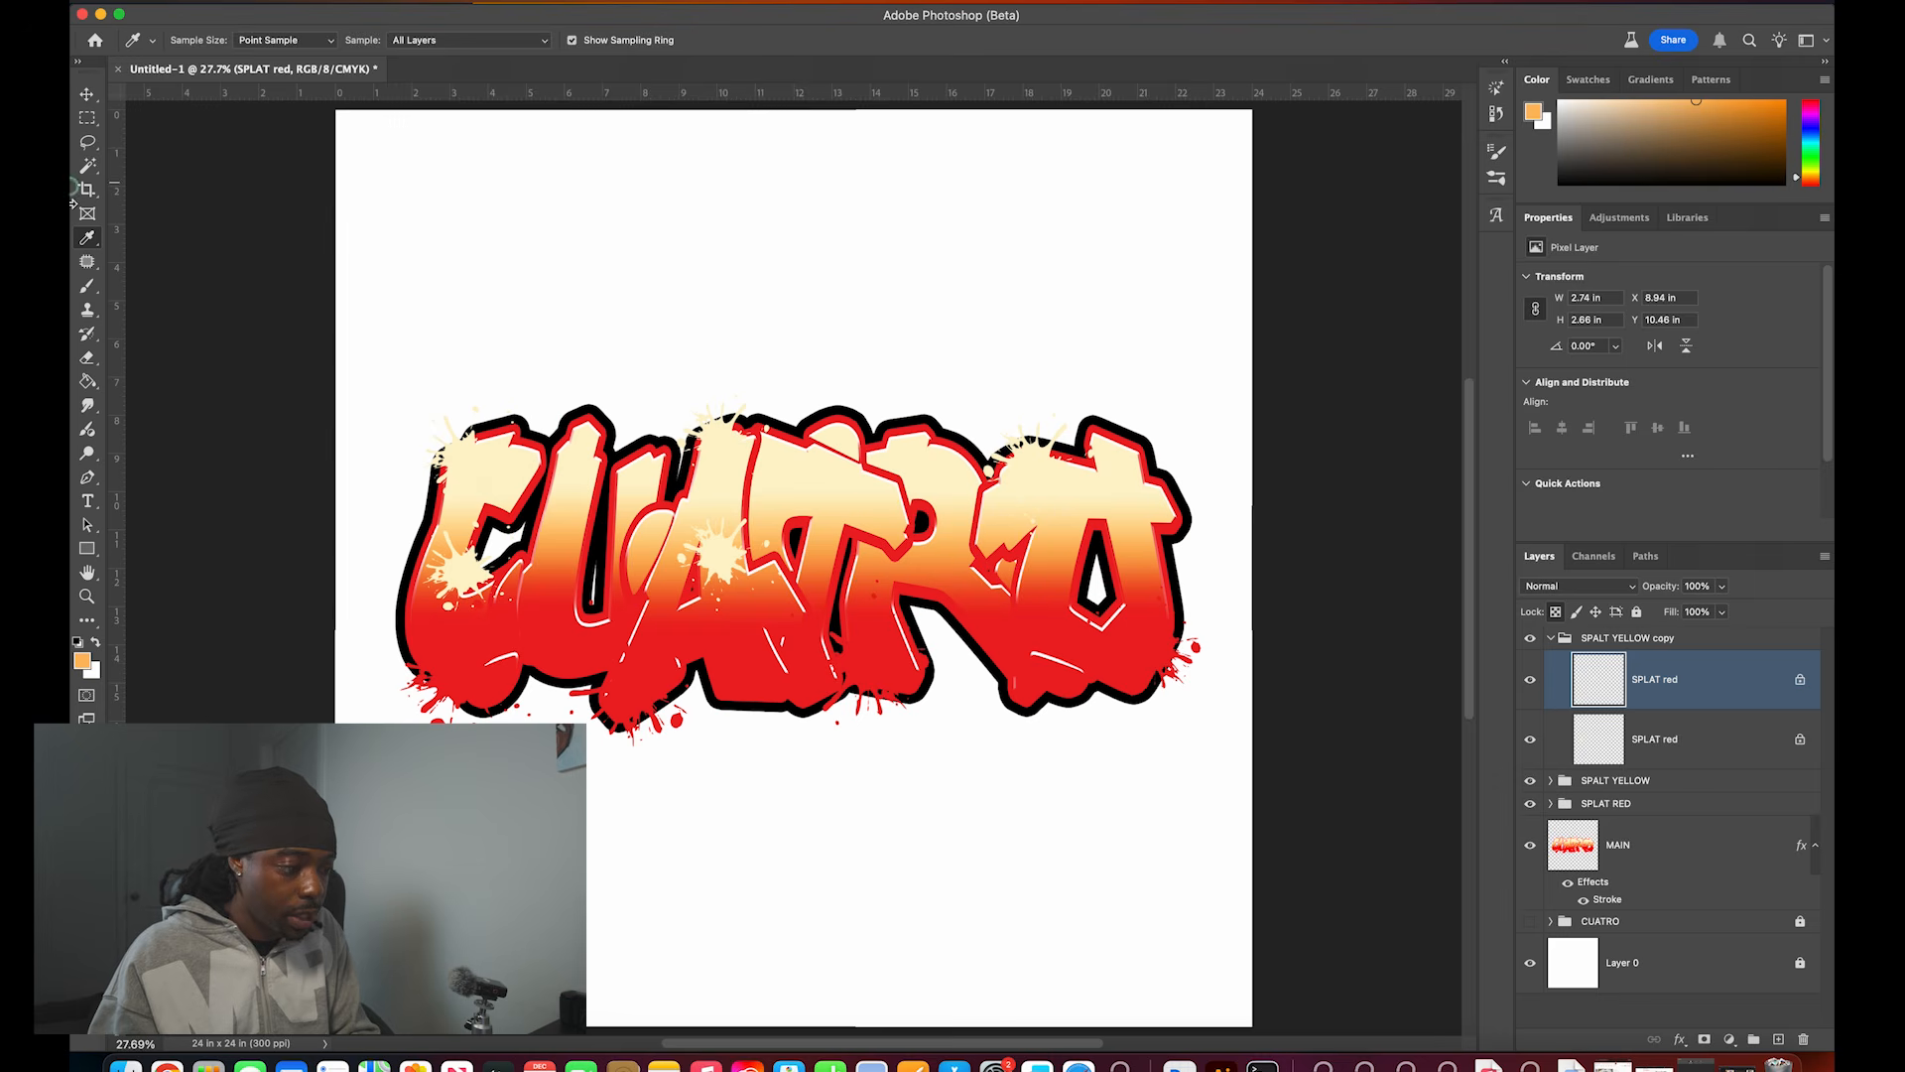
click(86, 285)
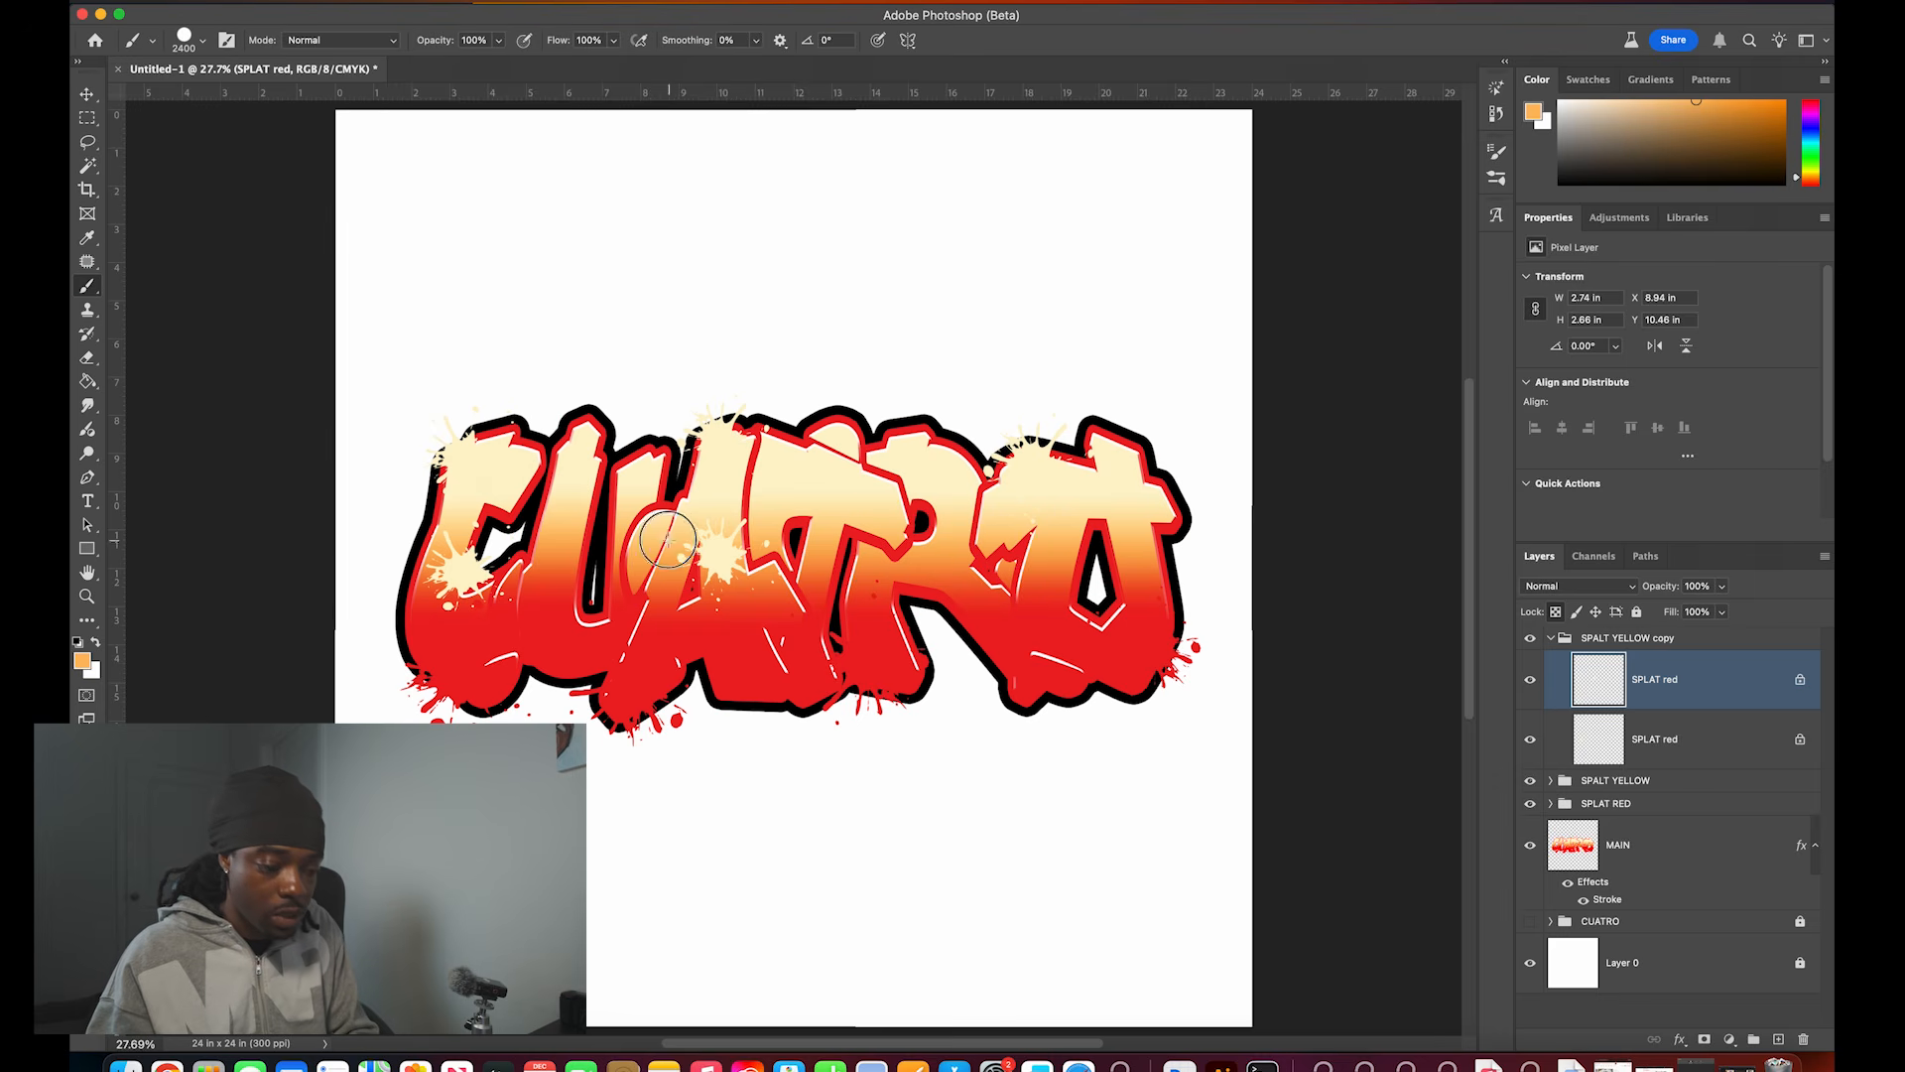
click(722, 572)
key(super+t)
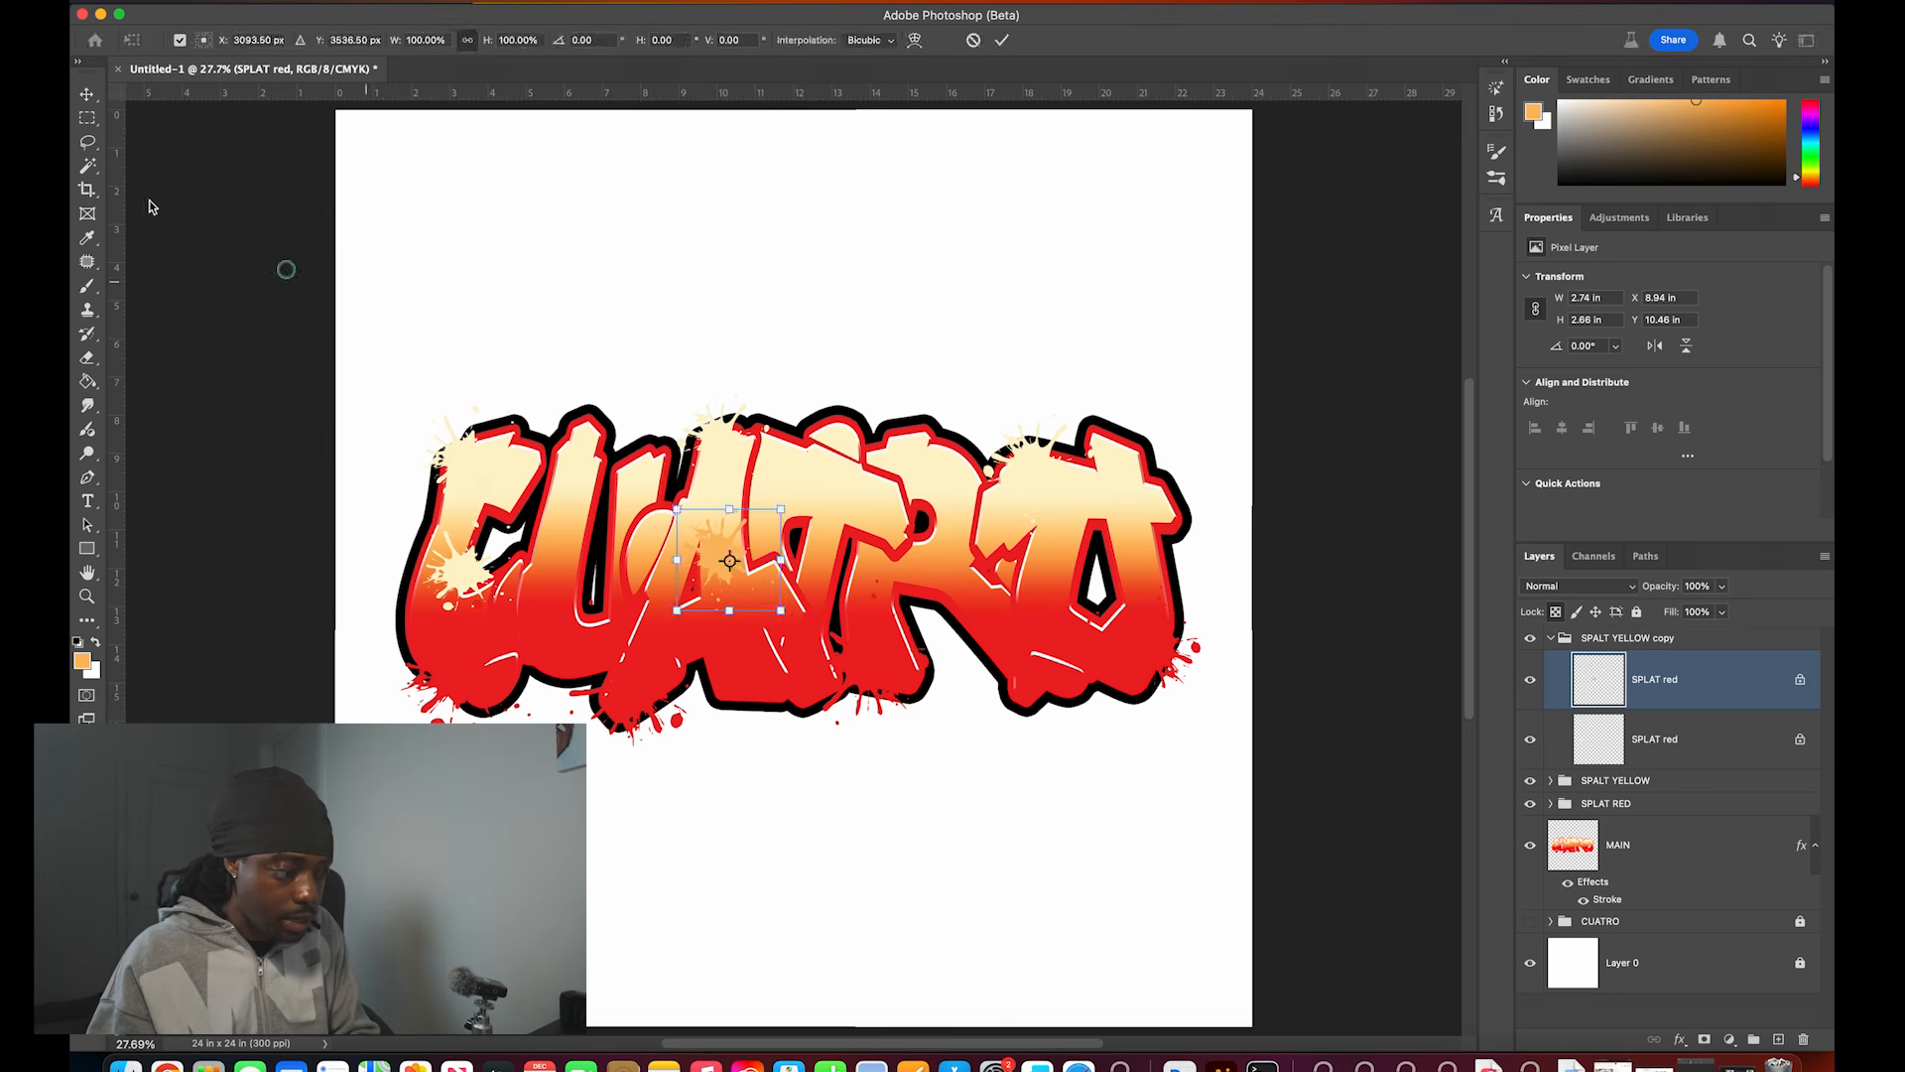
drag(744, 553, 1172, 544)
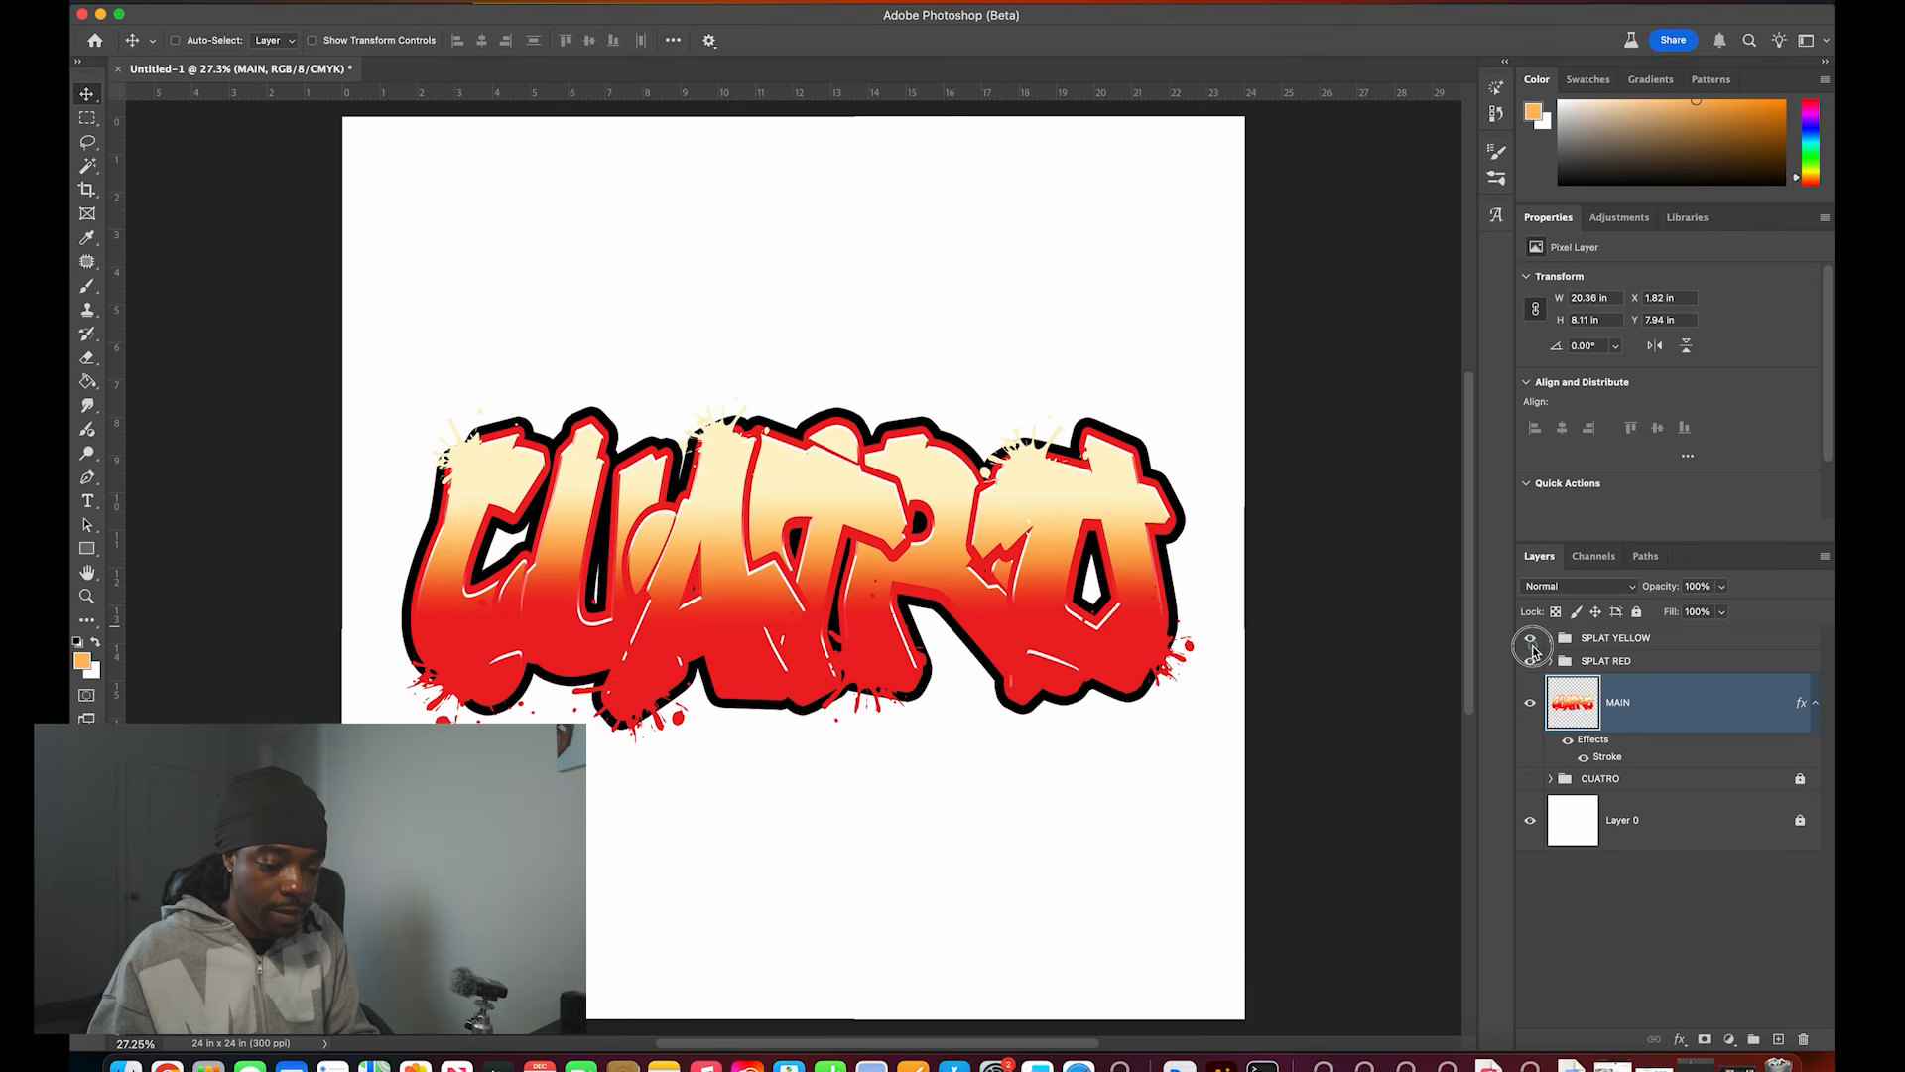
Step: Group SPLAT YELLOW, SPLAT RED and MAIN together and name the group CUATRO 2
click(1533, 660)
mouse_move(1534, 645)
mouse_down()
mouse_move(1537, 678)
mouse_move(1531, 637)
mouse_up()
click(1608, 638)
shift+click(1650, 703)
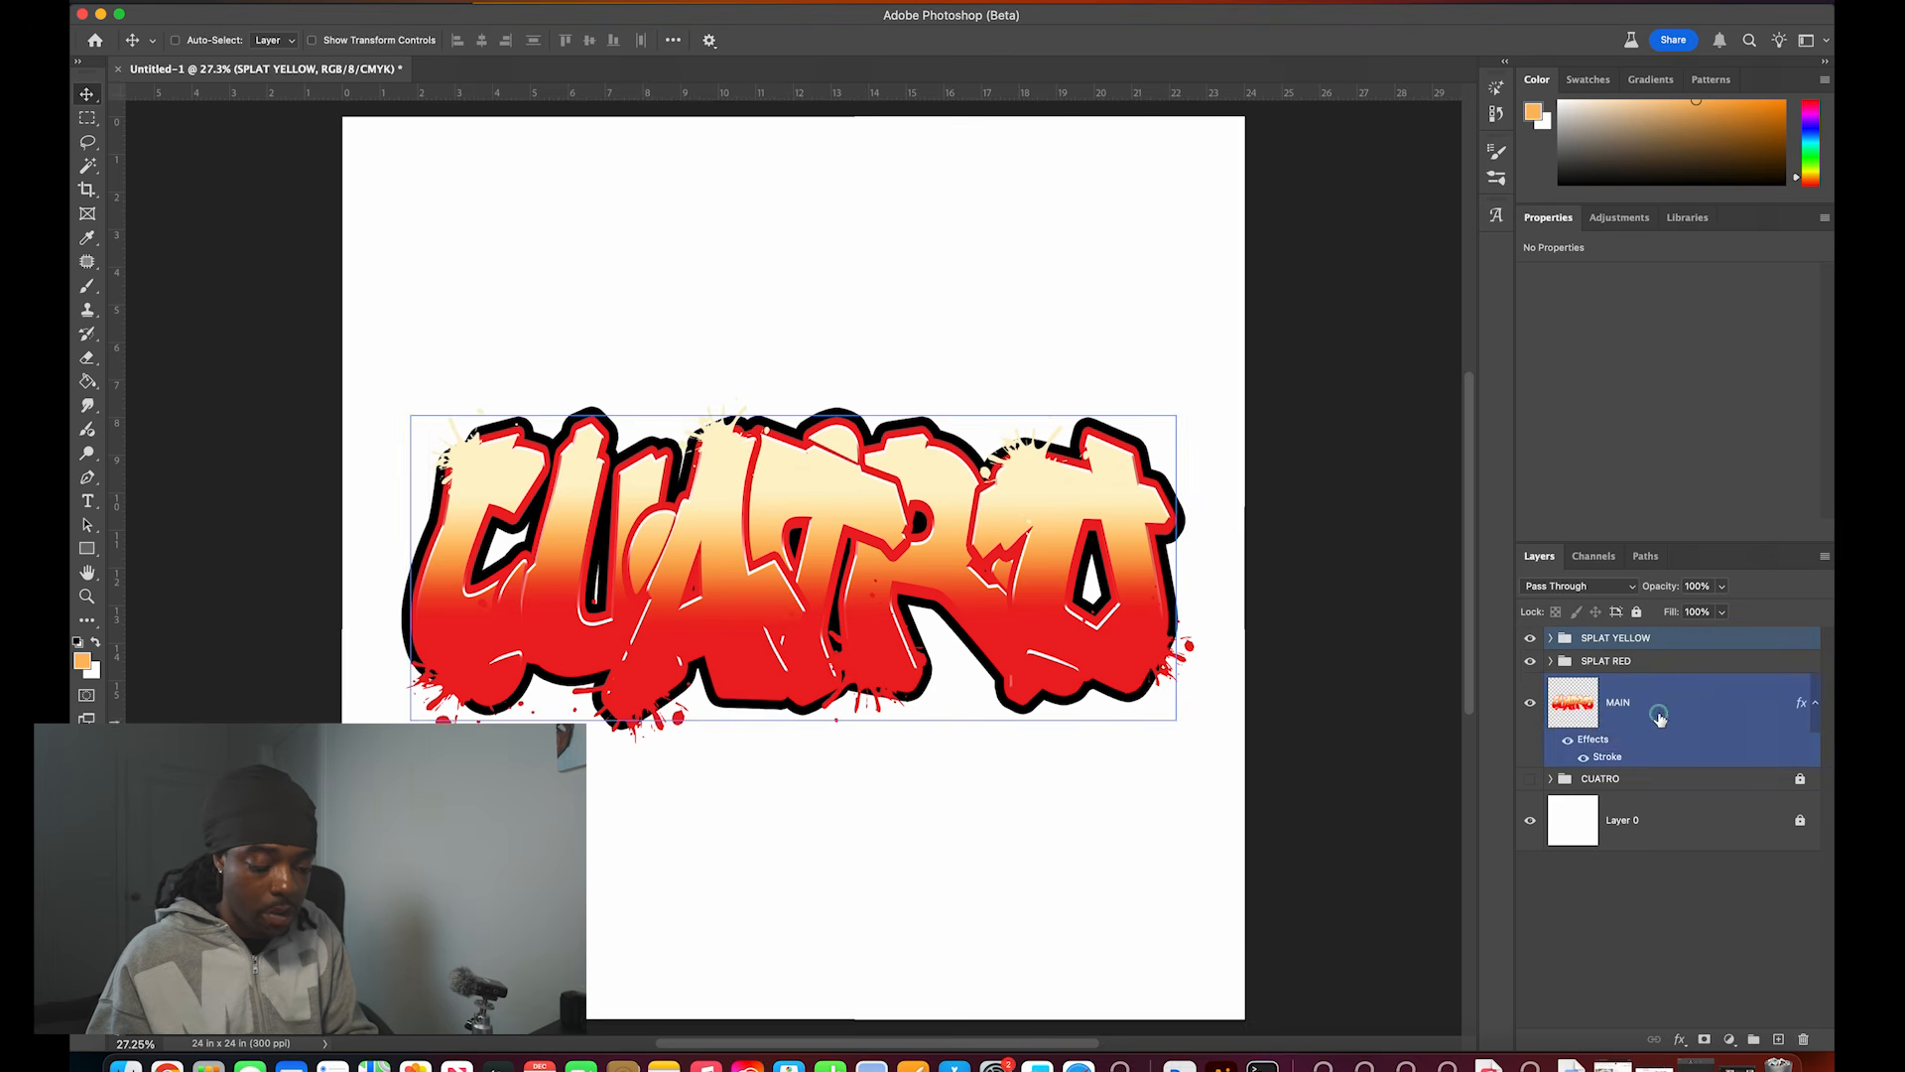
key(super+g)
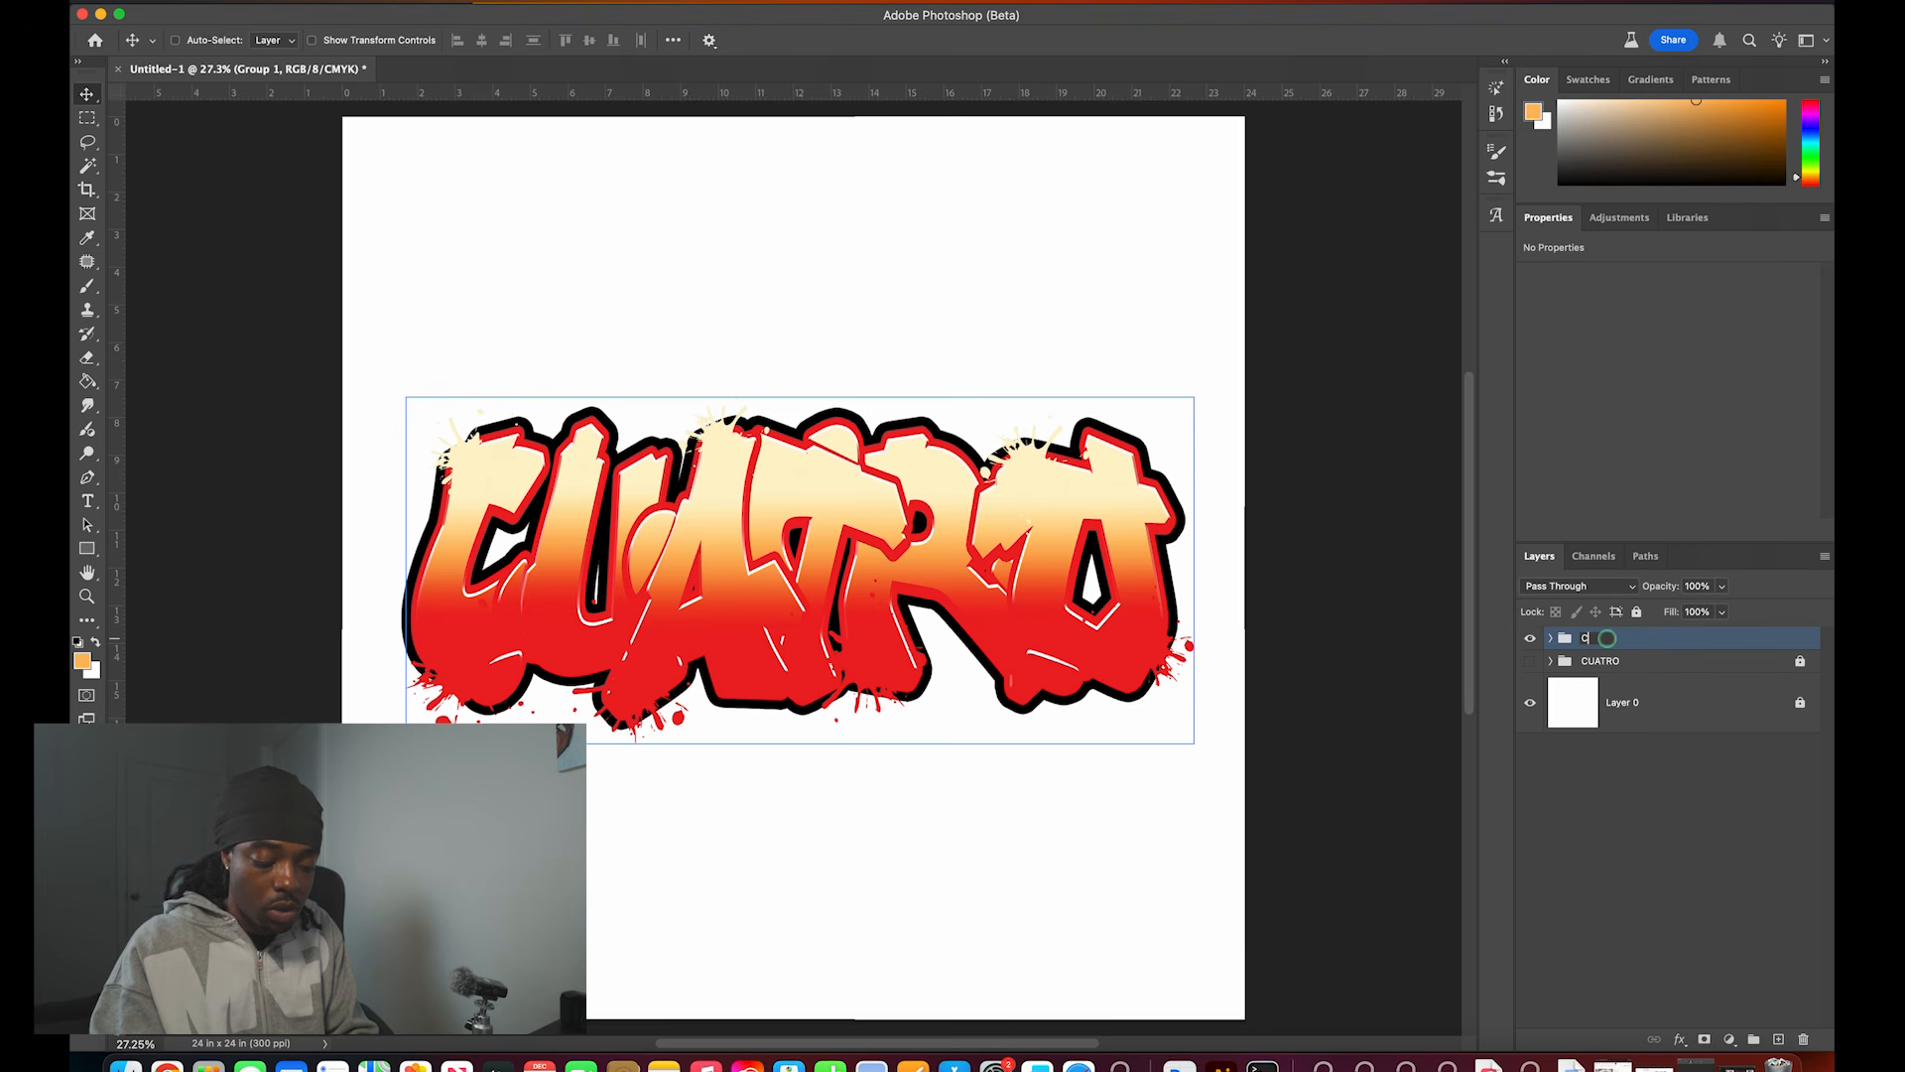
click(1608, 638)
text(CUATRO 2)
key(Return)
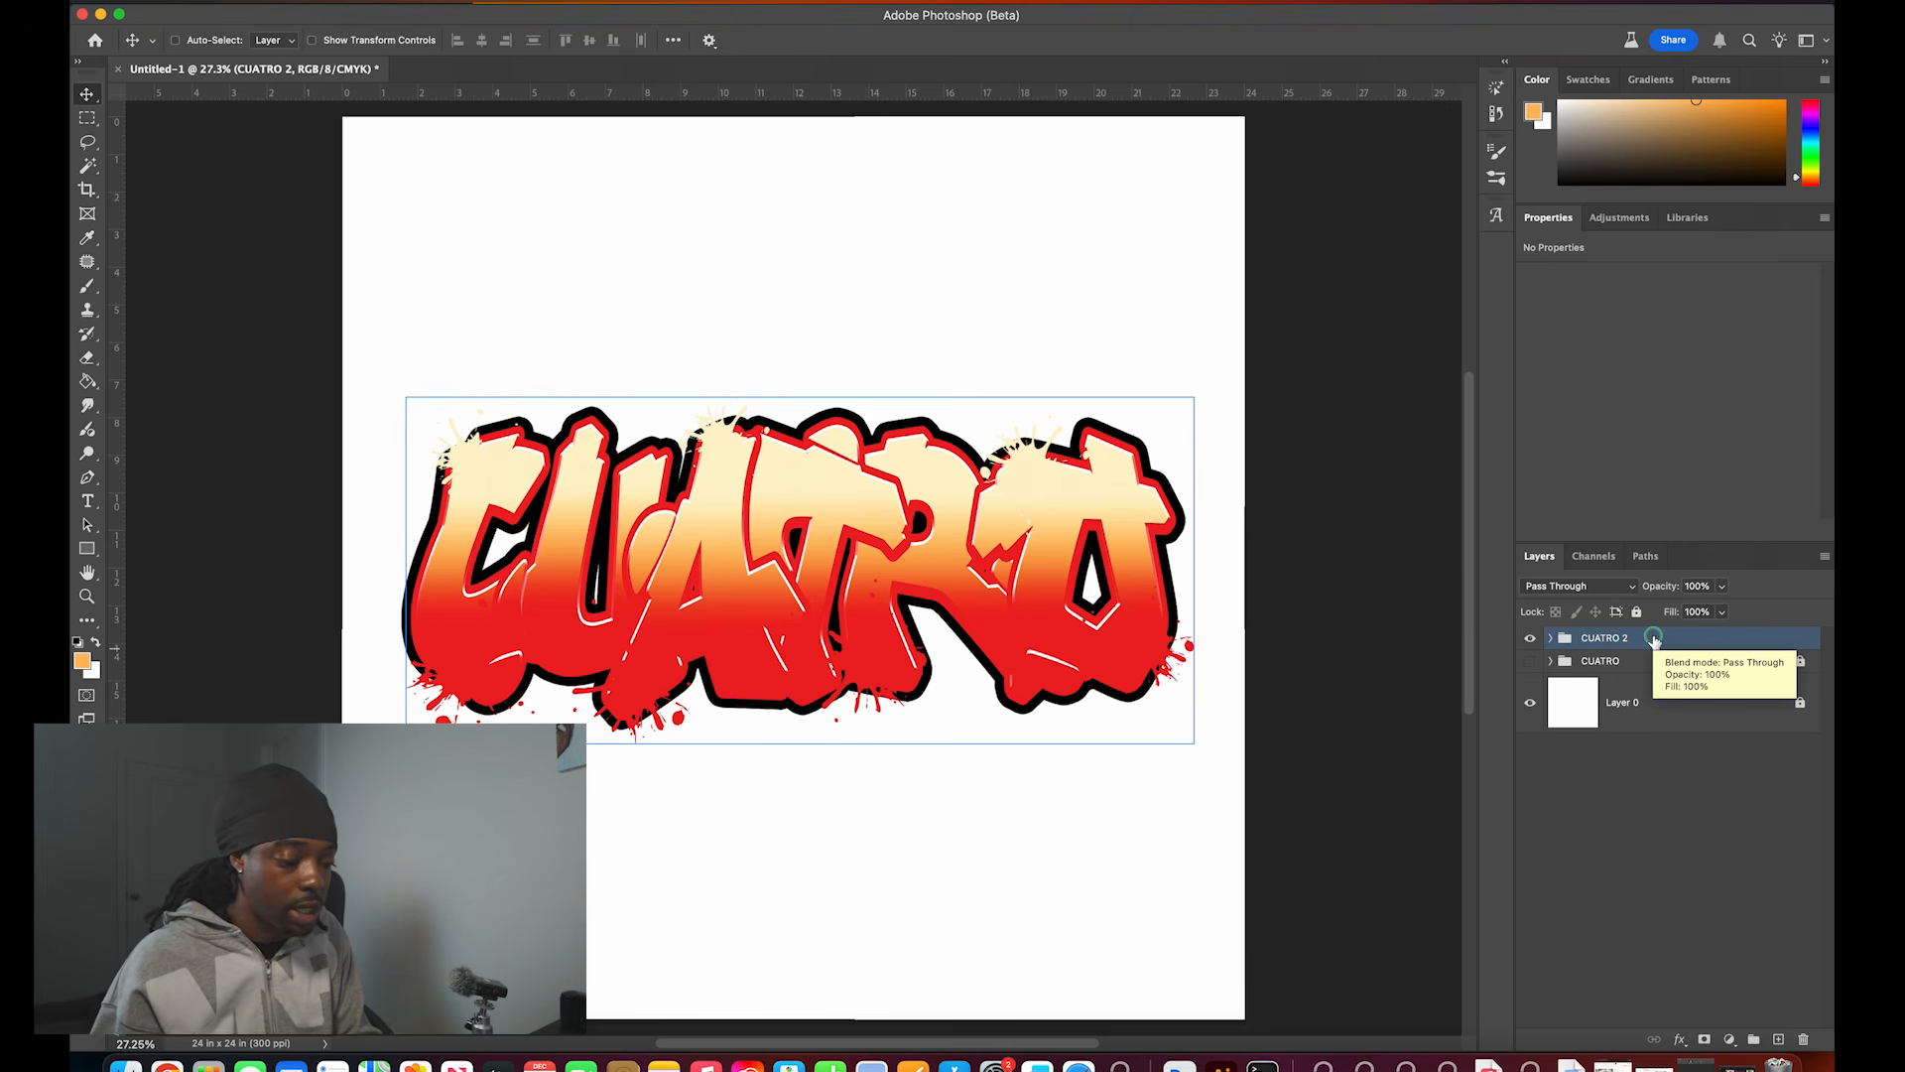
Step: Hide the CUATRO 2 group, then show and unlock the original CUATRO group
click(1552, 639)
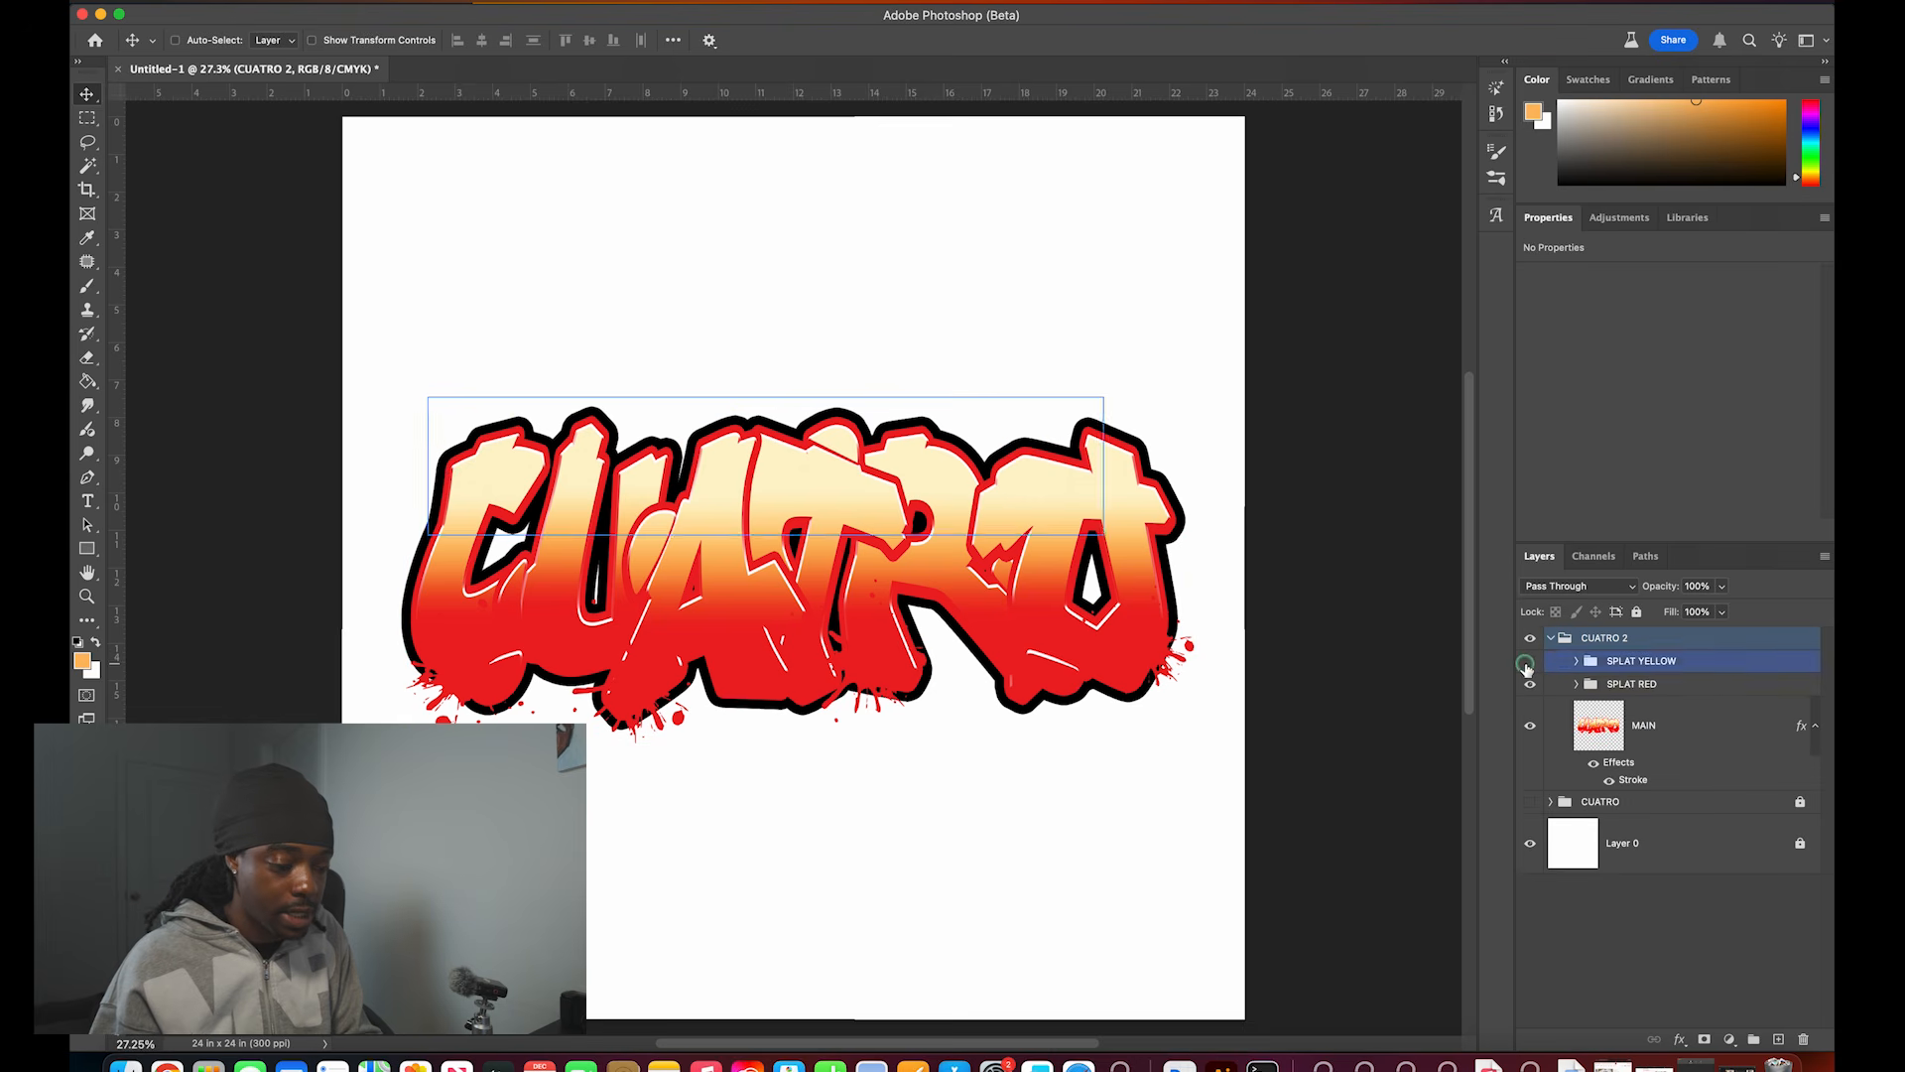
click(1552, 638)
click(1530, 638)
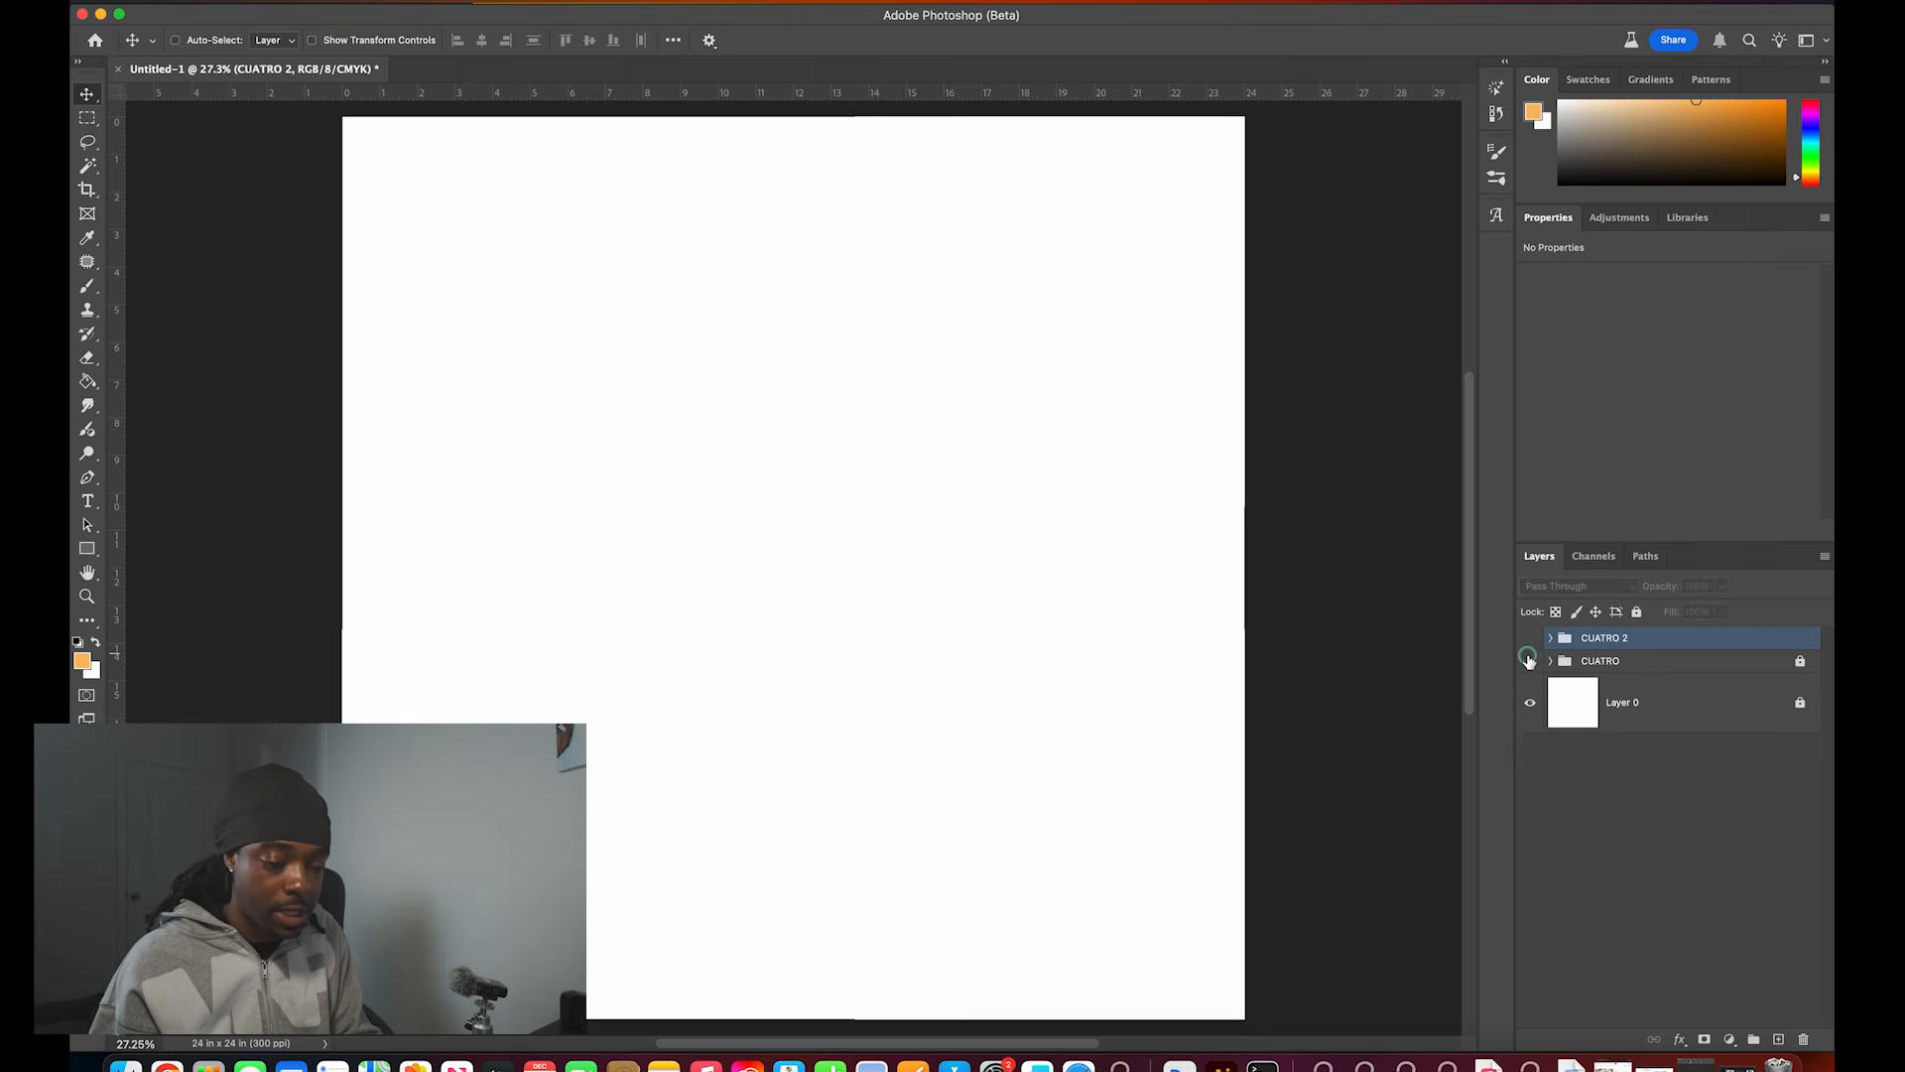
click(1530, 661)
shift+click(1568, 661)
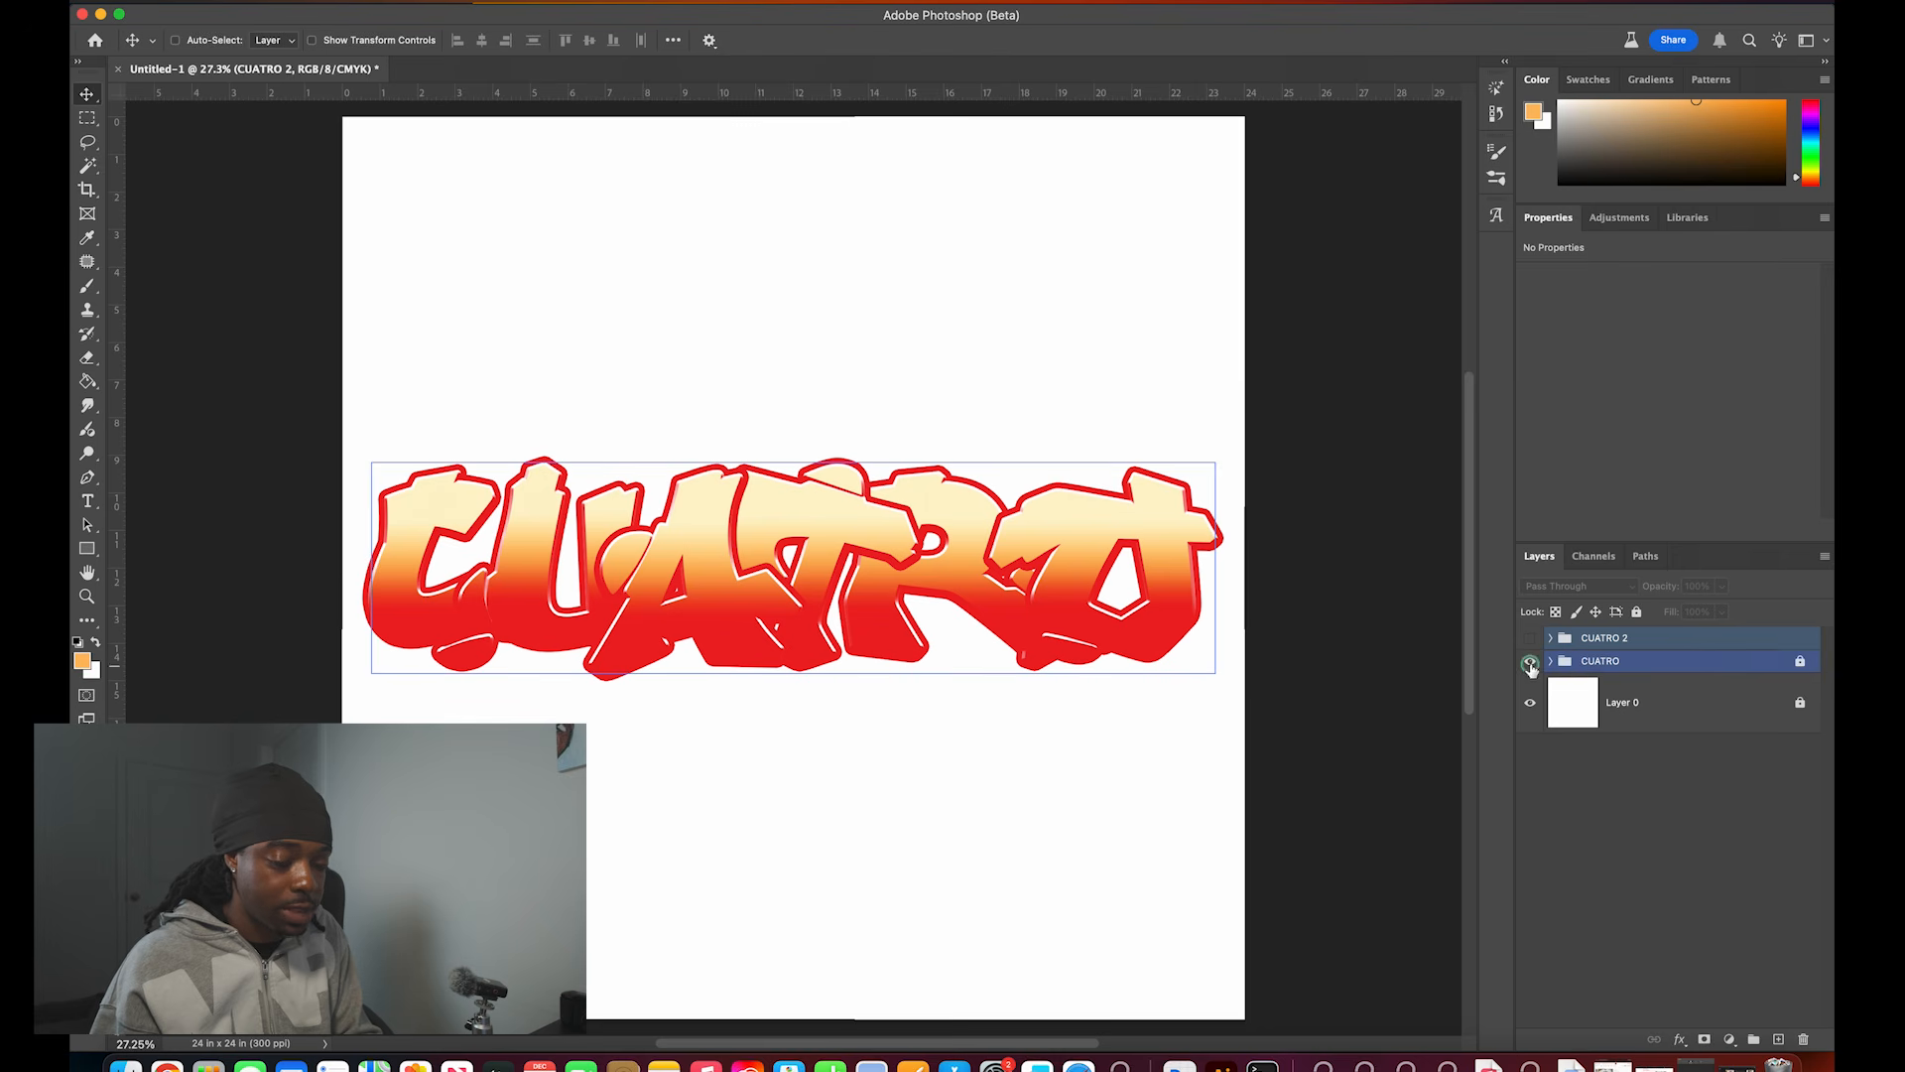
click(1555, 666)
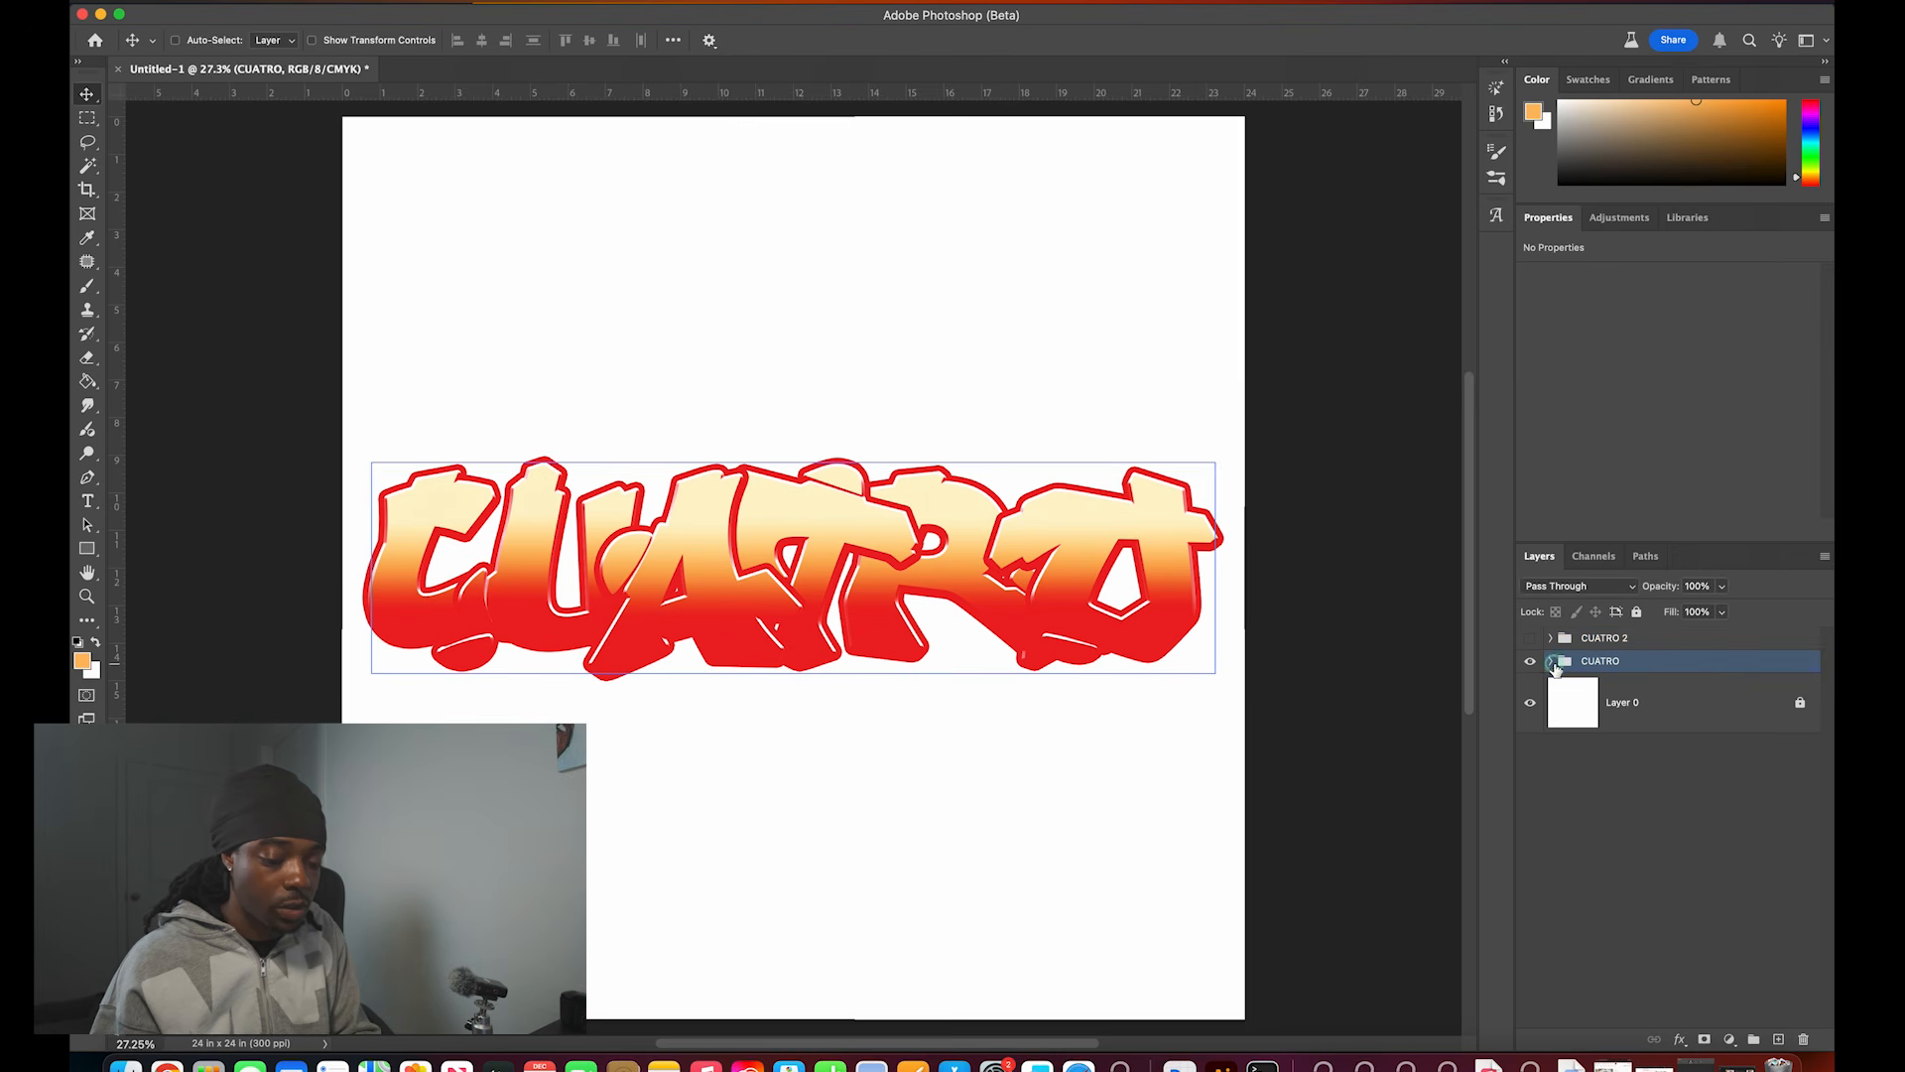
Step: Try replacing the text of the O layer in the CUATRO group with ER, and discard the edit
click(1551, 661)
double_click(1599, 703)
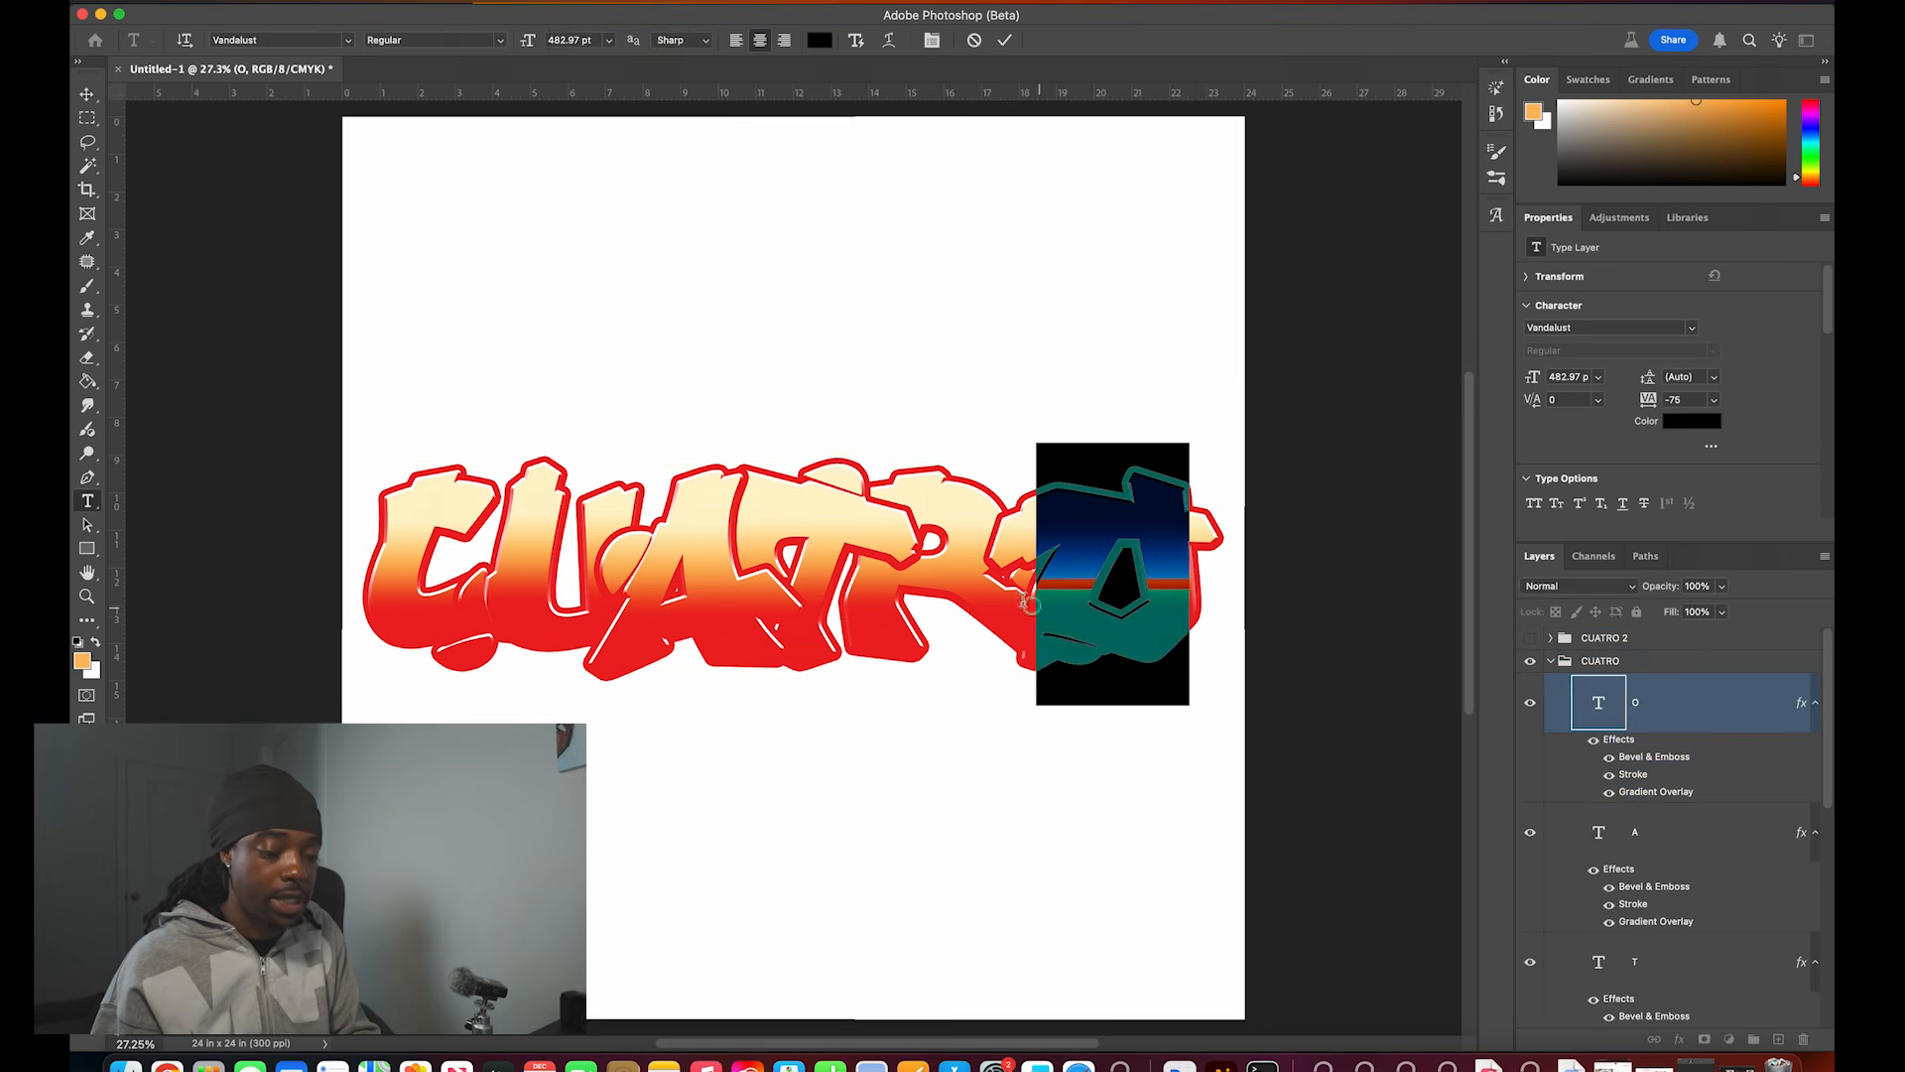
text(ER)
key(BackSpace)
key(BackSpace)
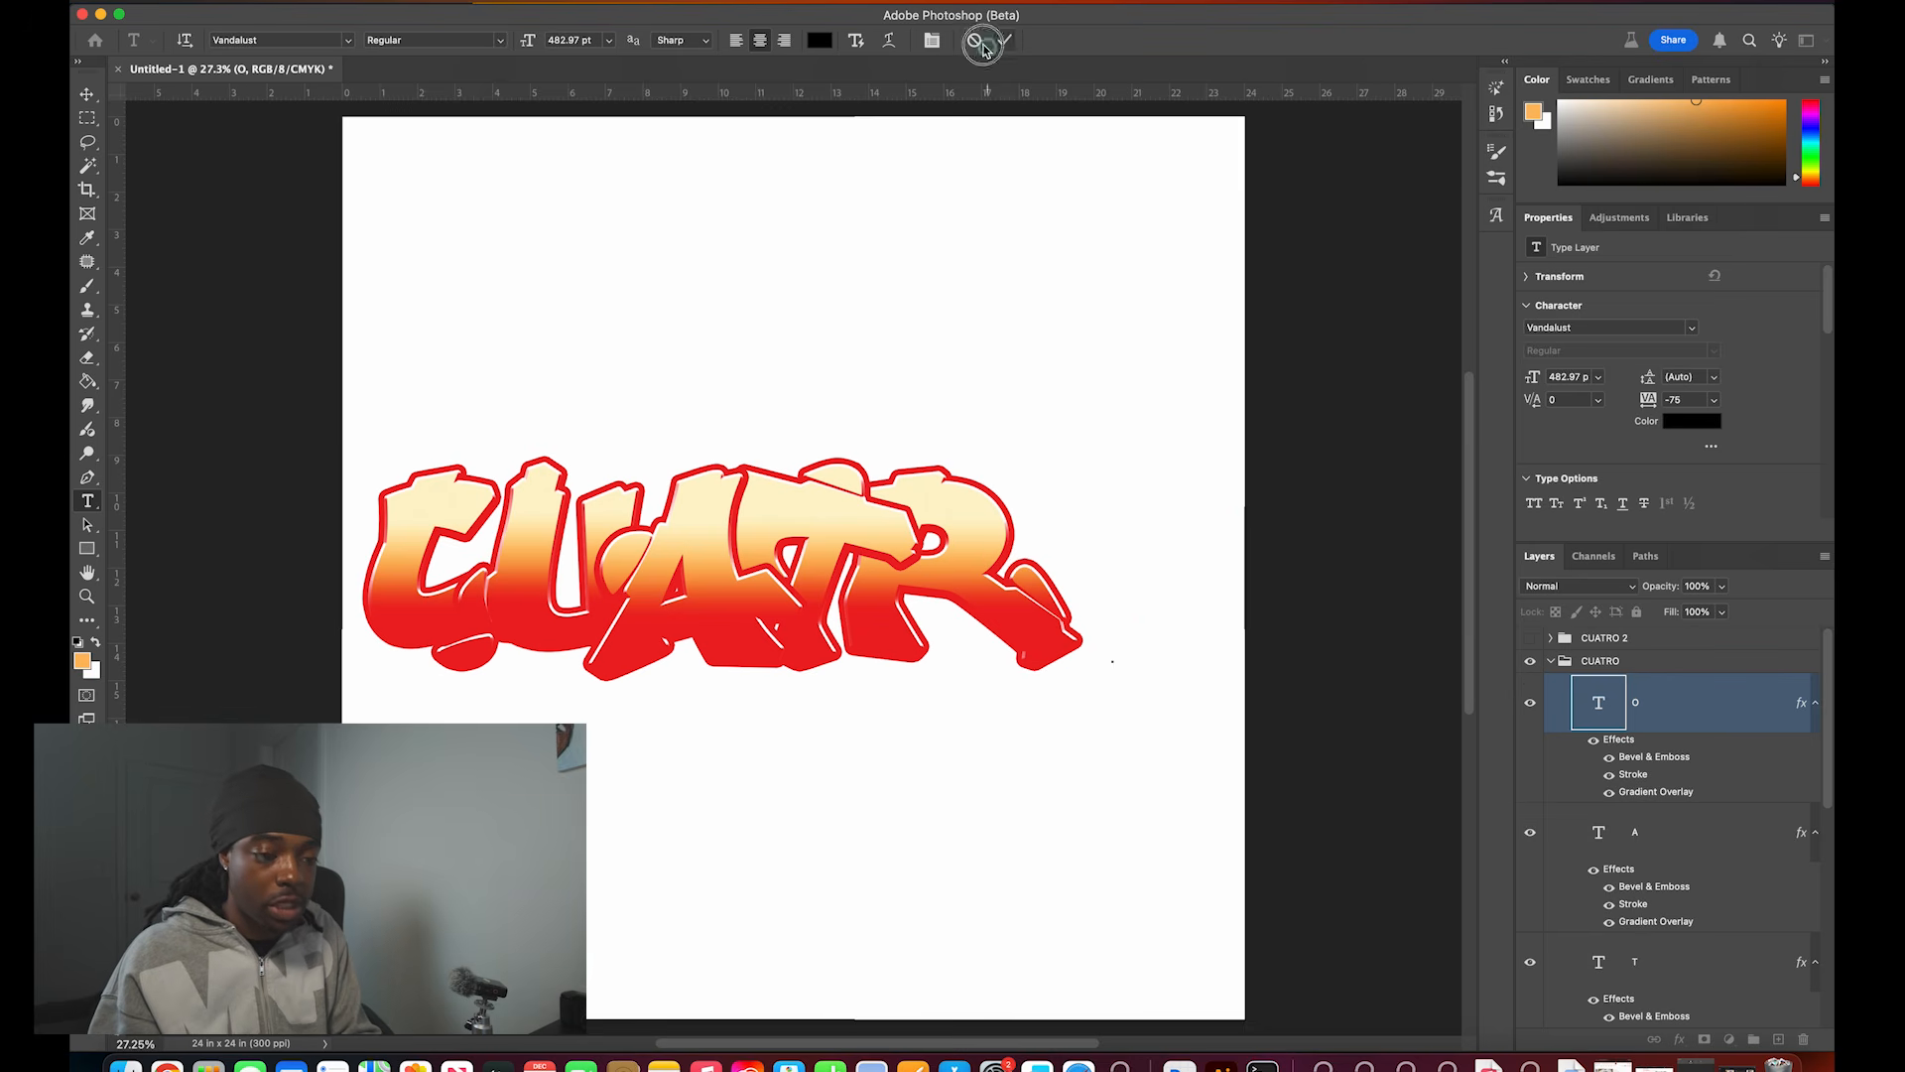
click(975, 41)
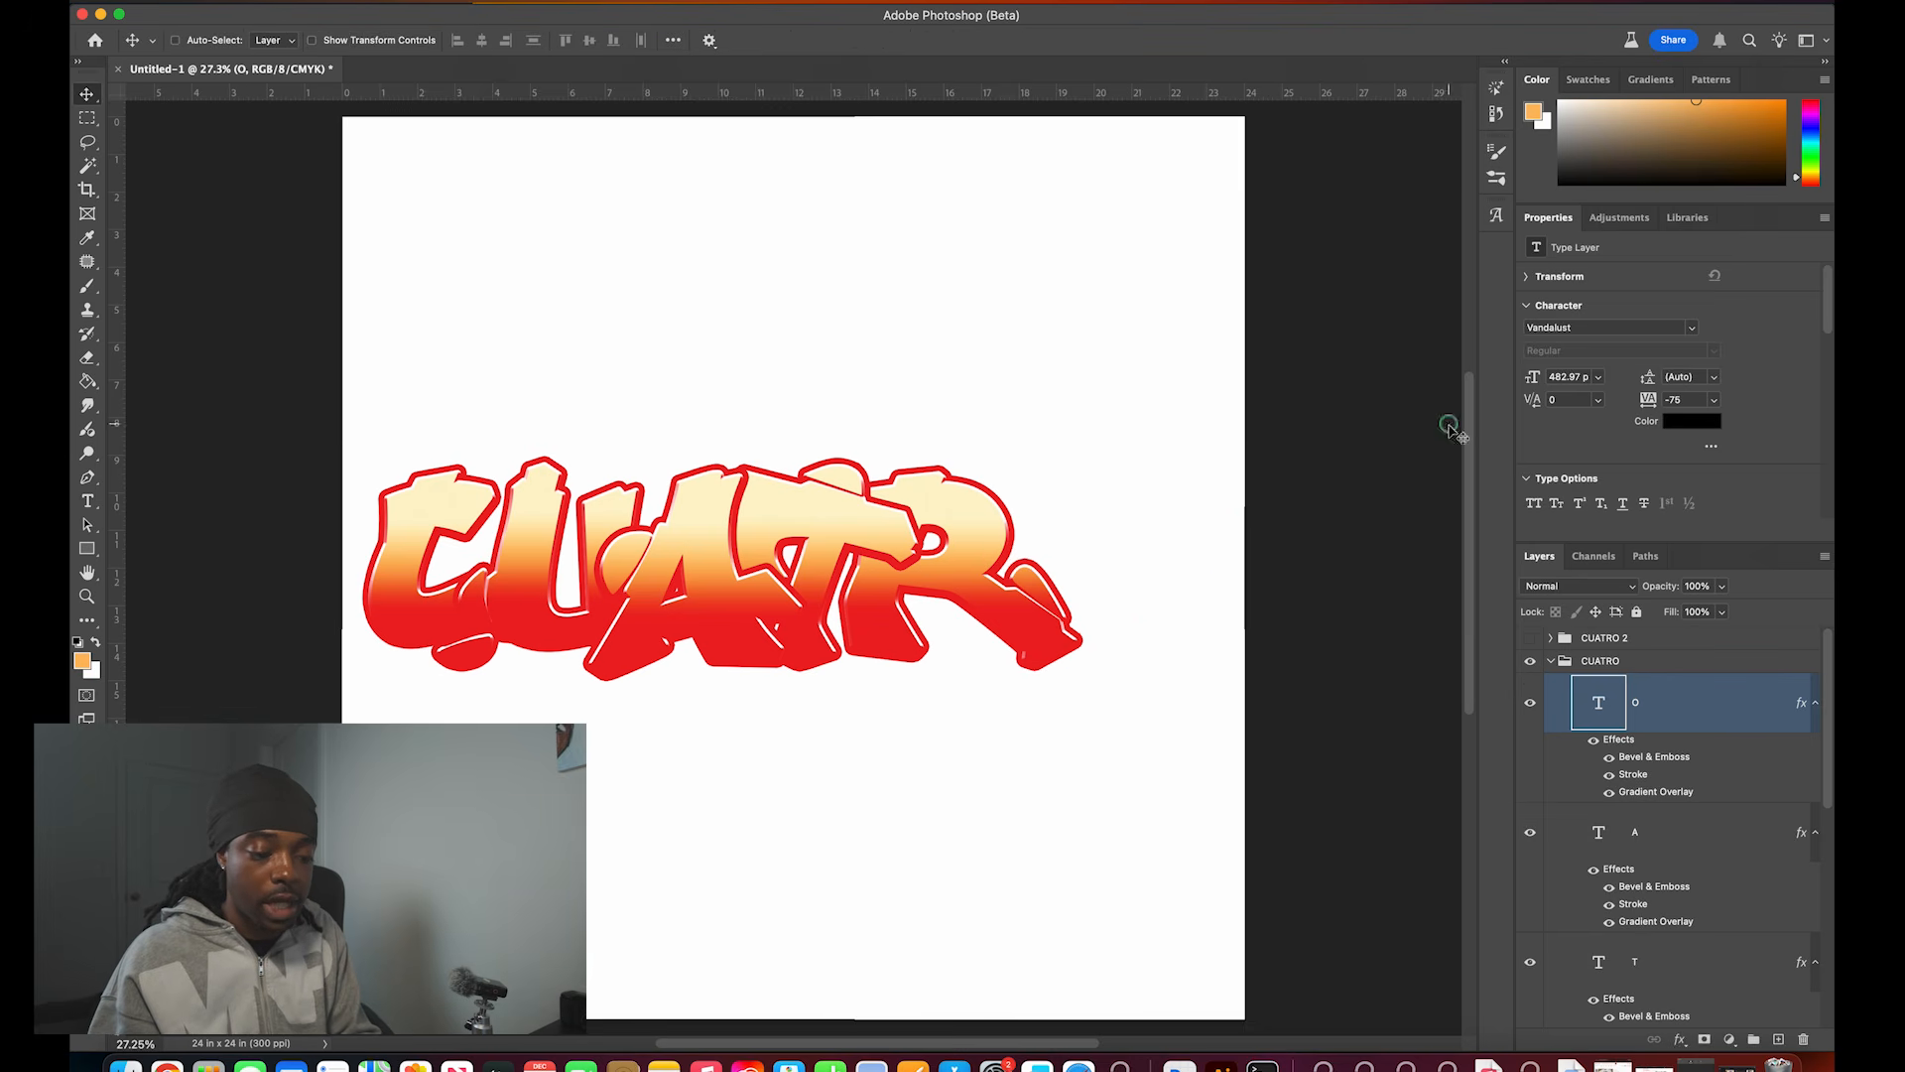
Step: Rename the CUATRO group CUATRO 1, compare it with CUATRO 2, and leave only CUATRO 2 visible
click(1551, 661)
click(1530, 661)
click(1531, 638)
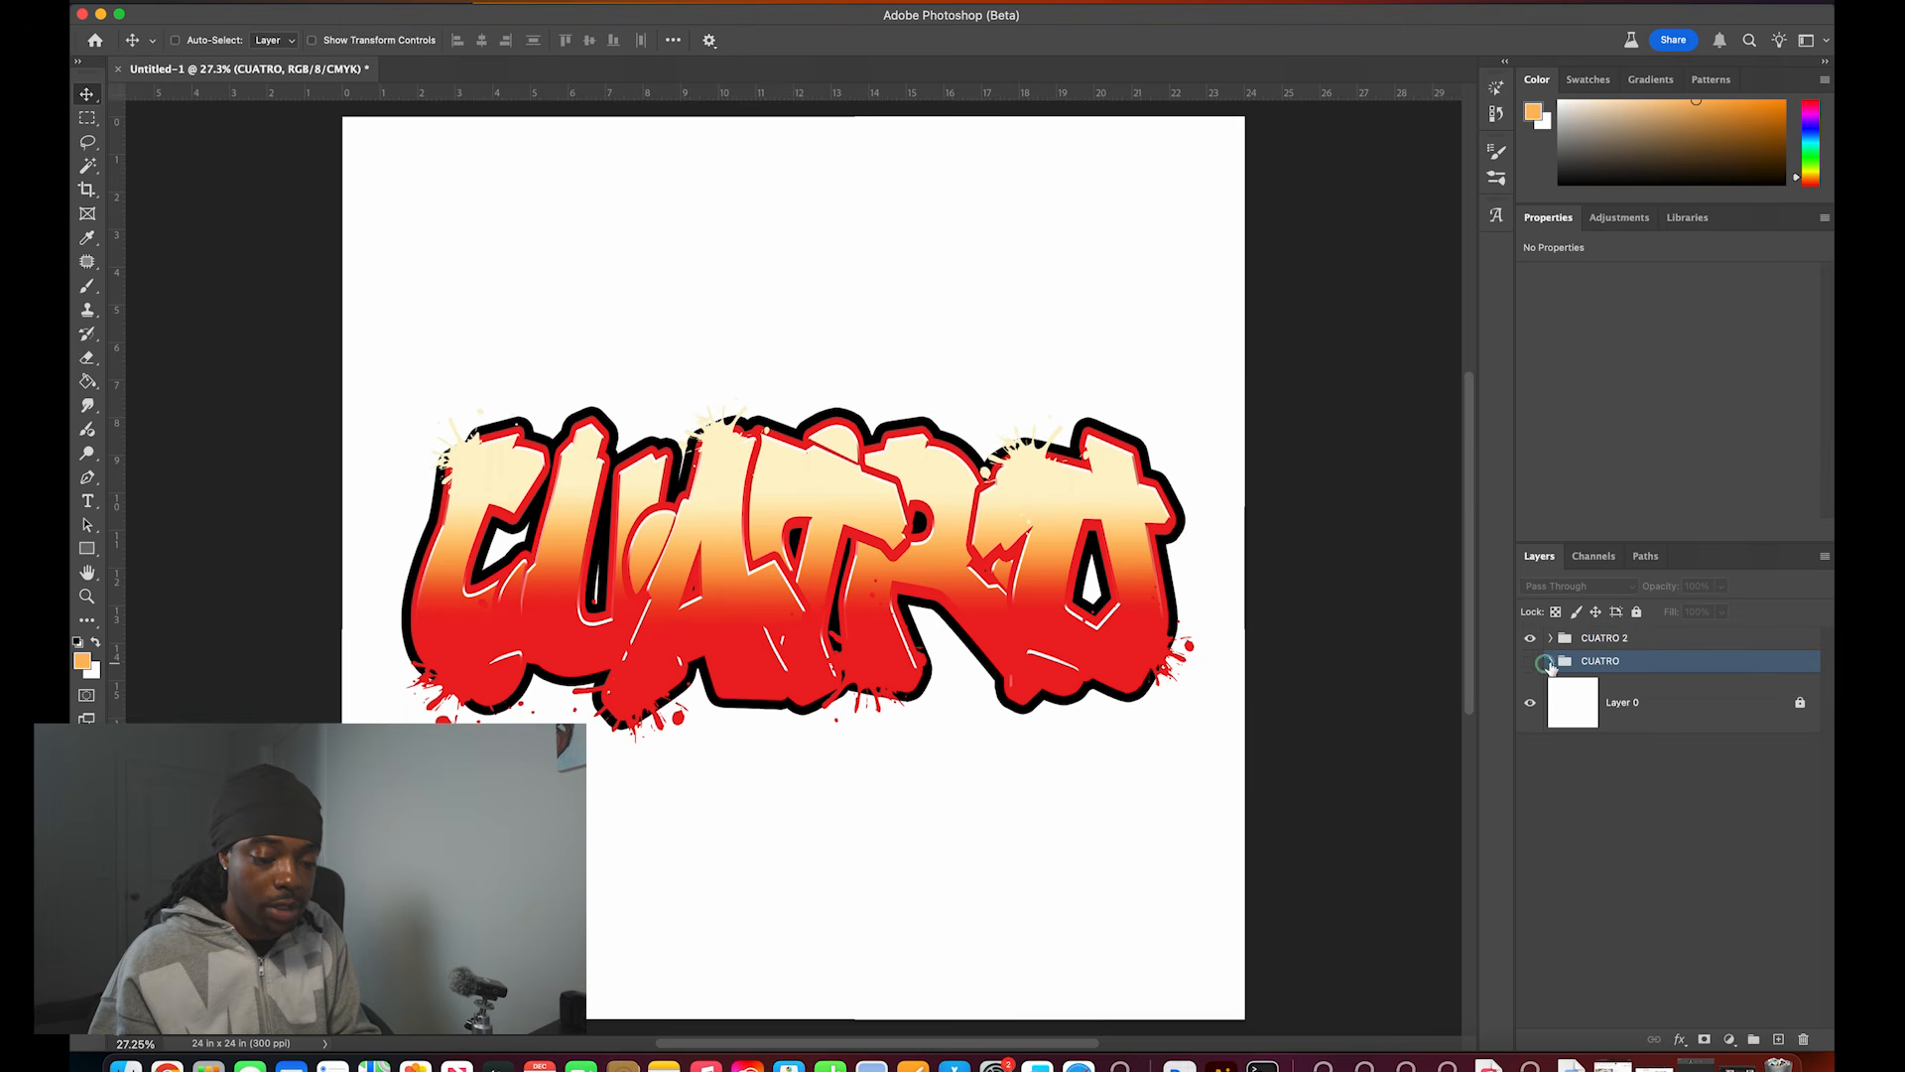
click(1530, 661)
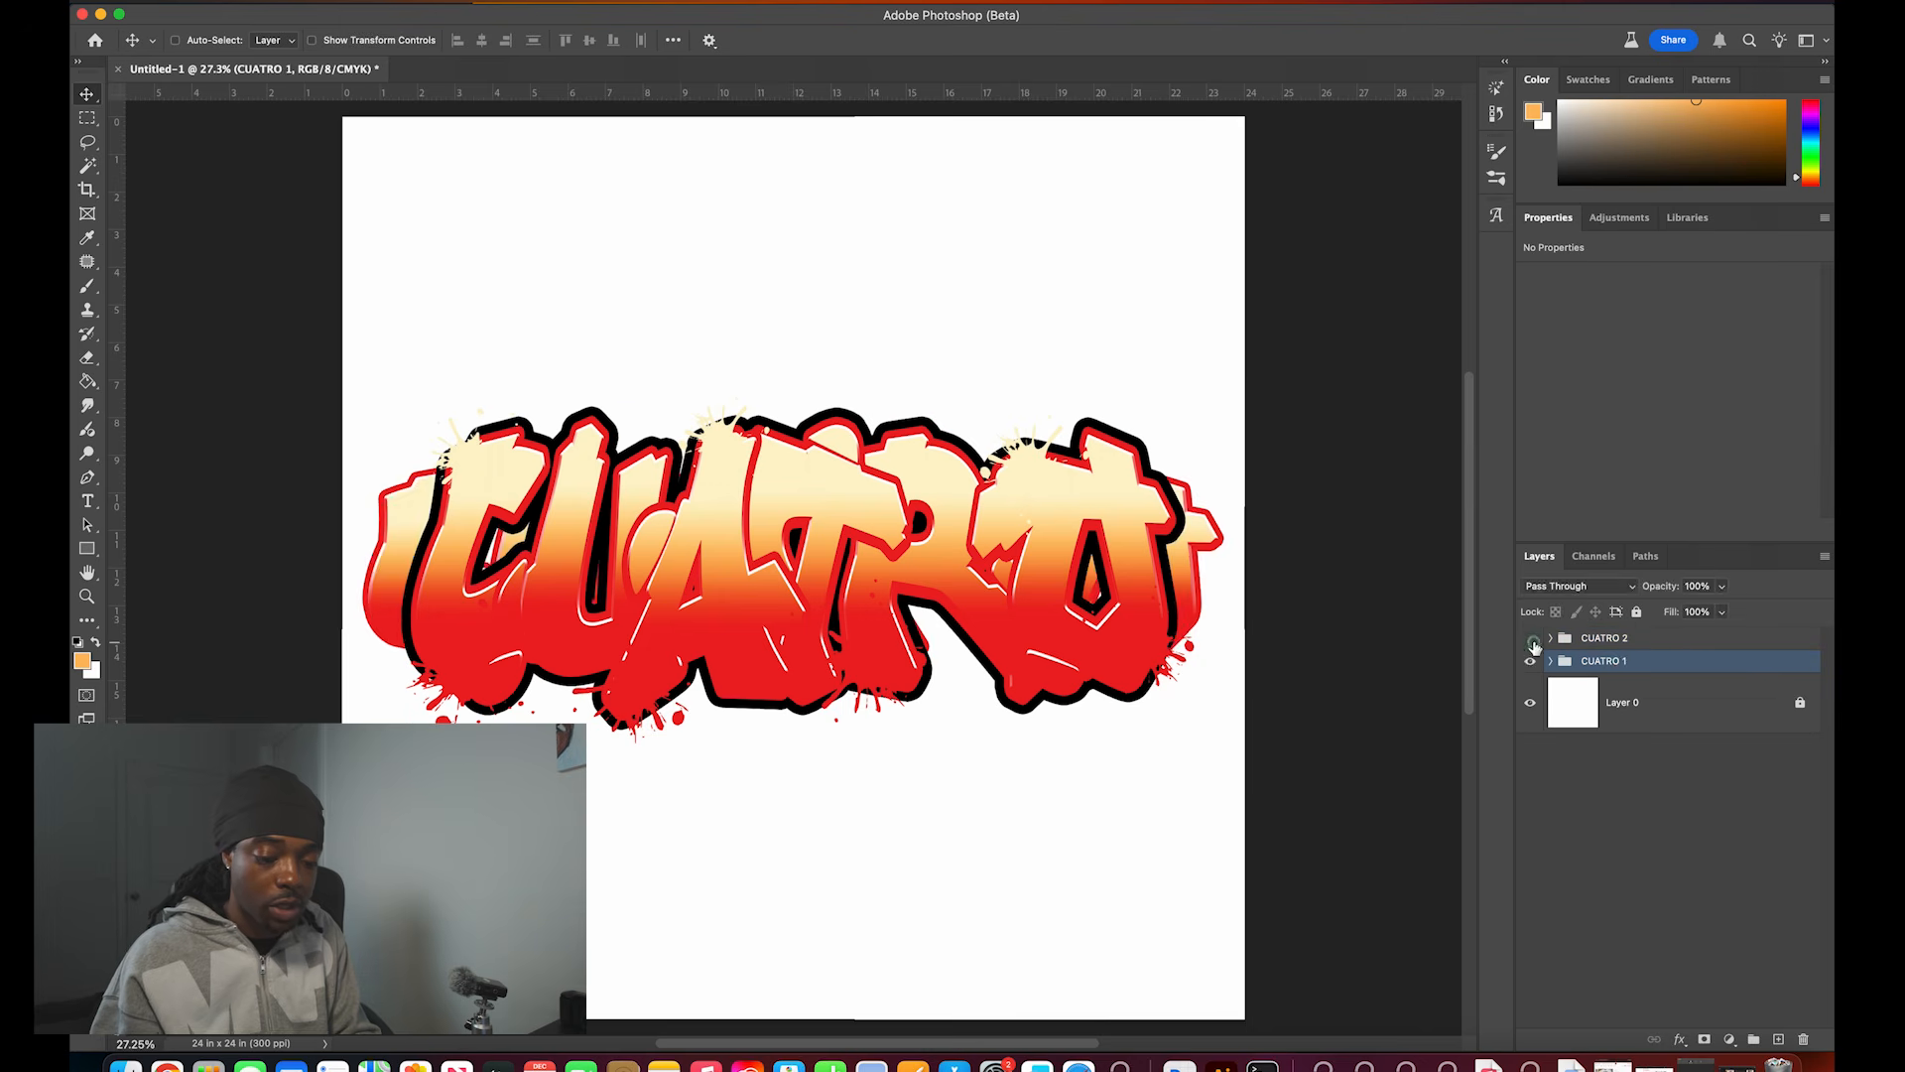
click(1530, 638)
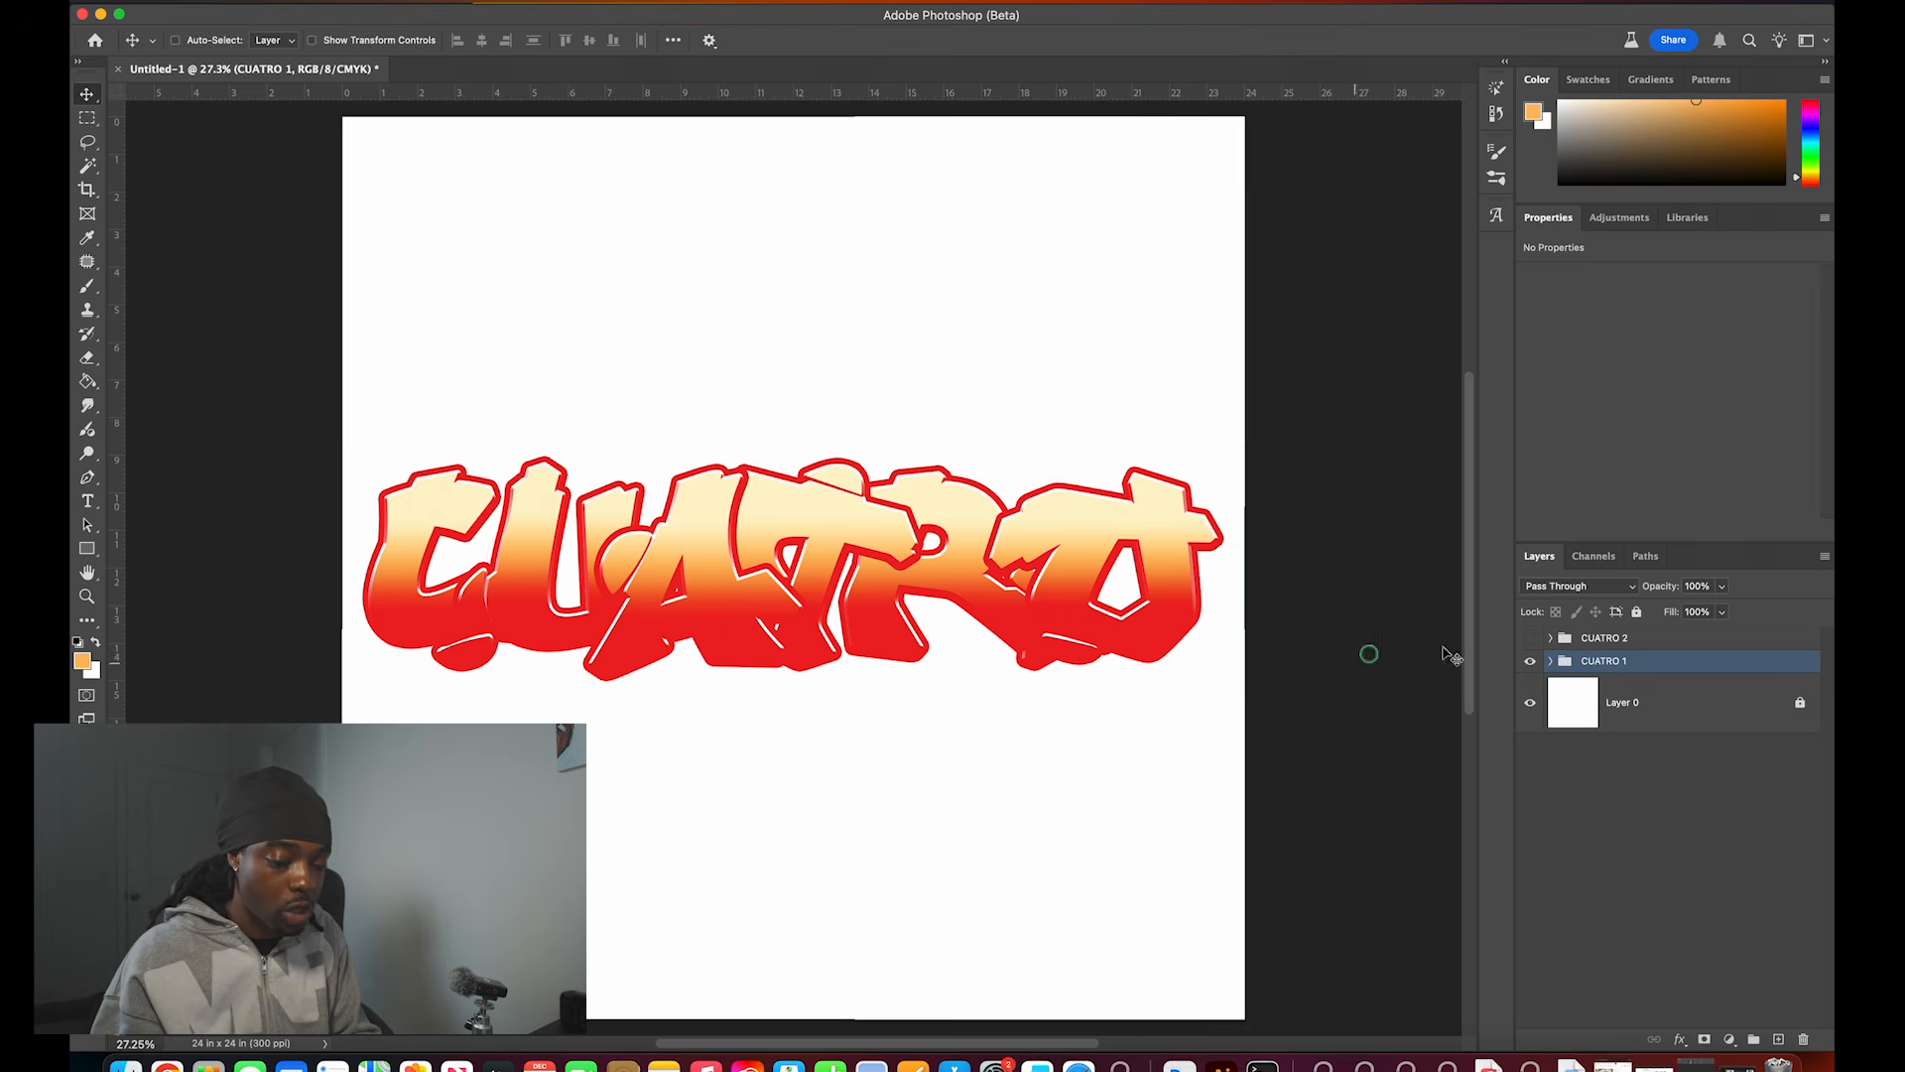
click(1530, 661)
click(1530, 638)
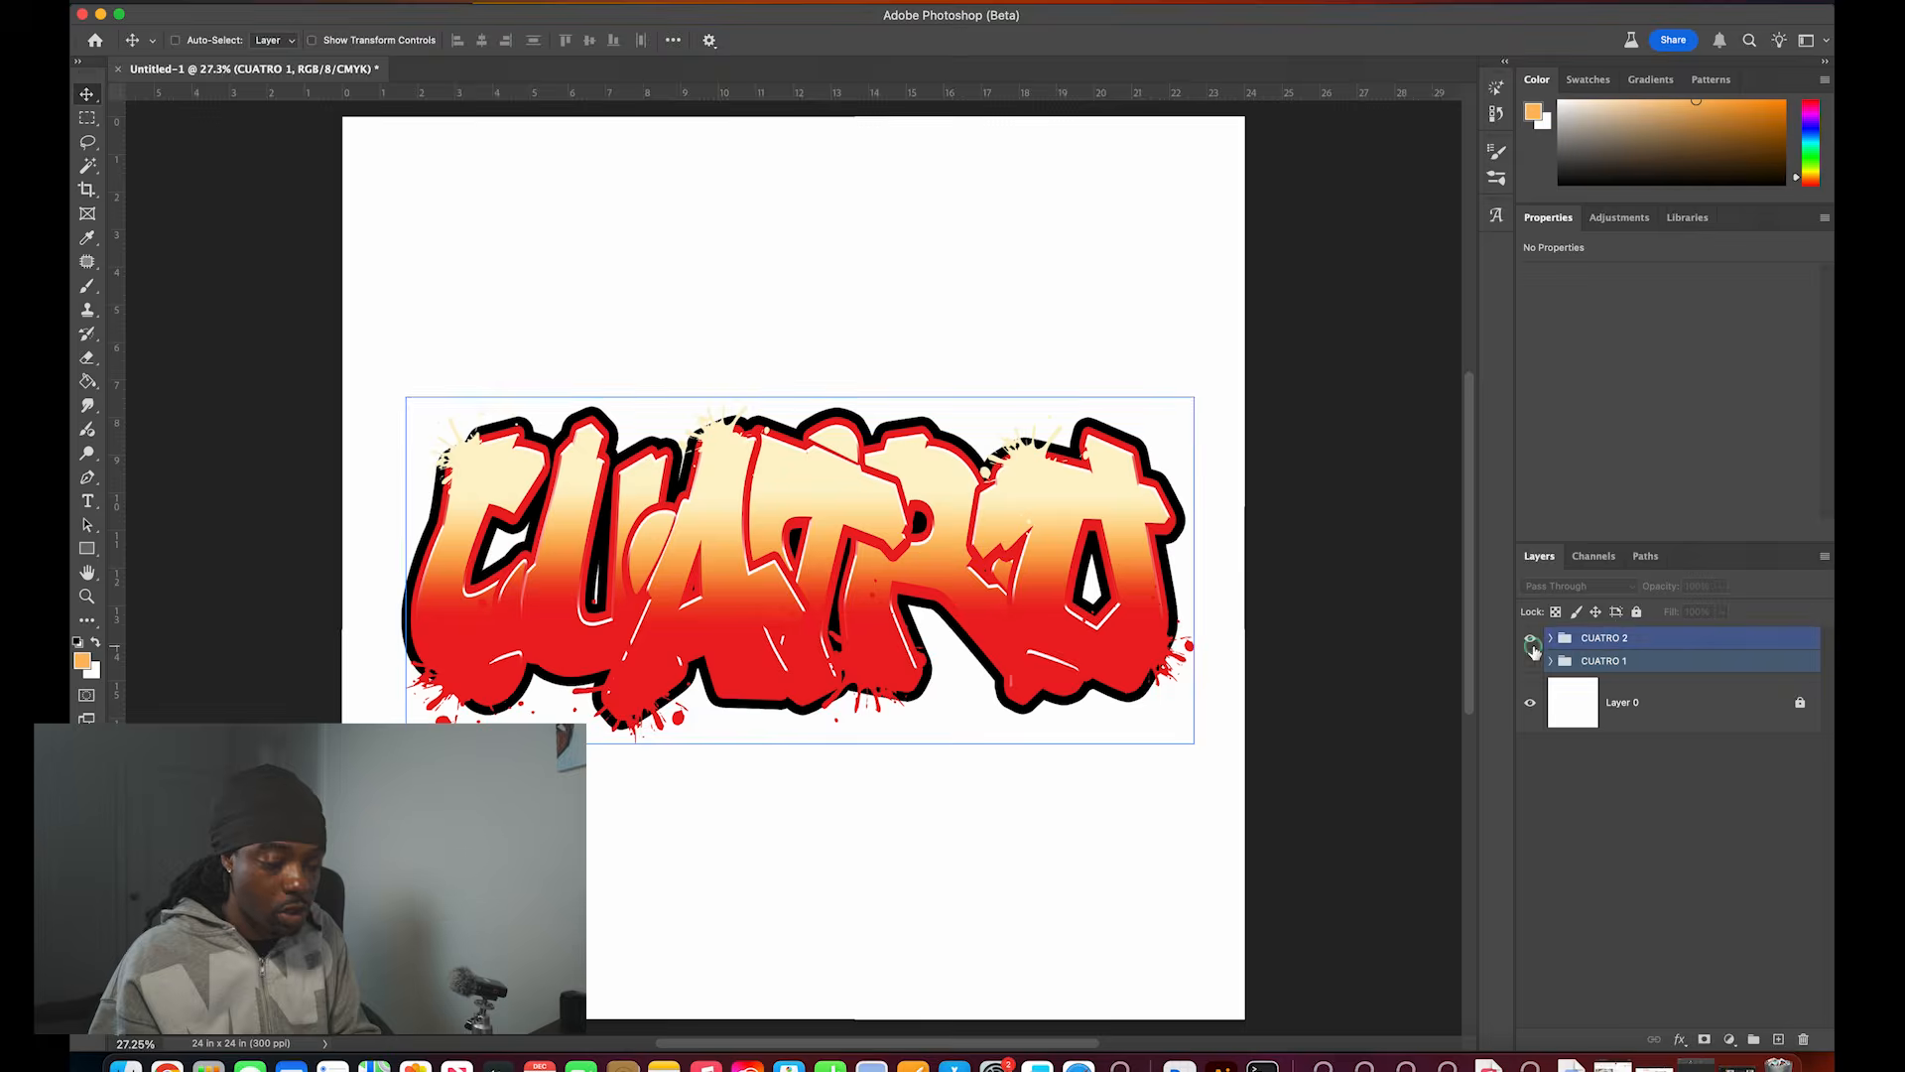
Step: Duplicate the CUATRO 2 group as CUATRO 3, hide the original and merge the copy into a single layer
click(1531, 640)
click(1685, 638)
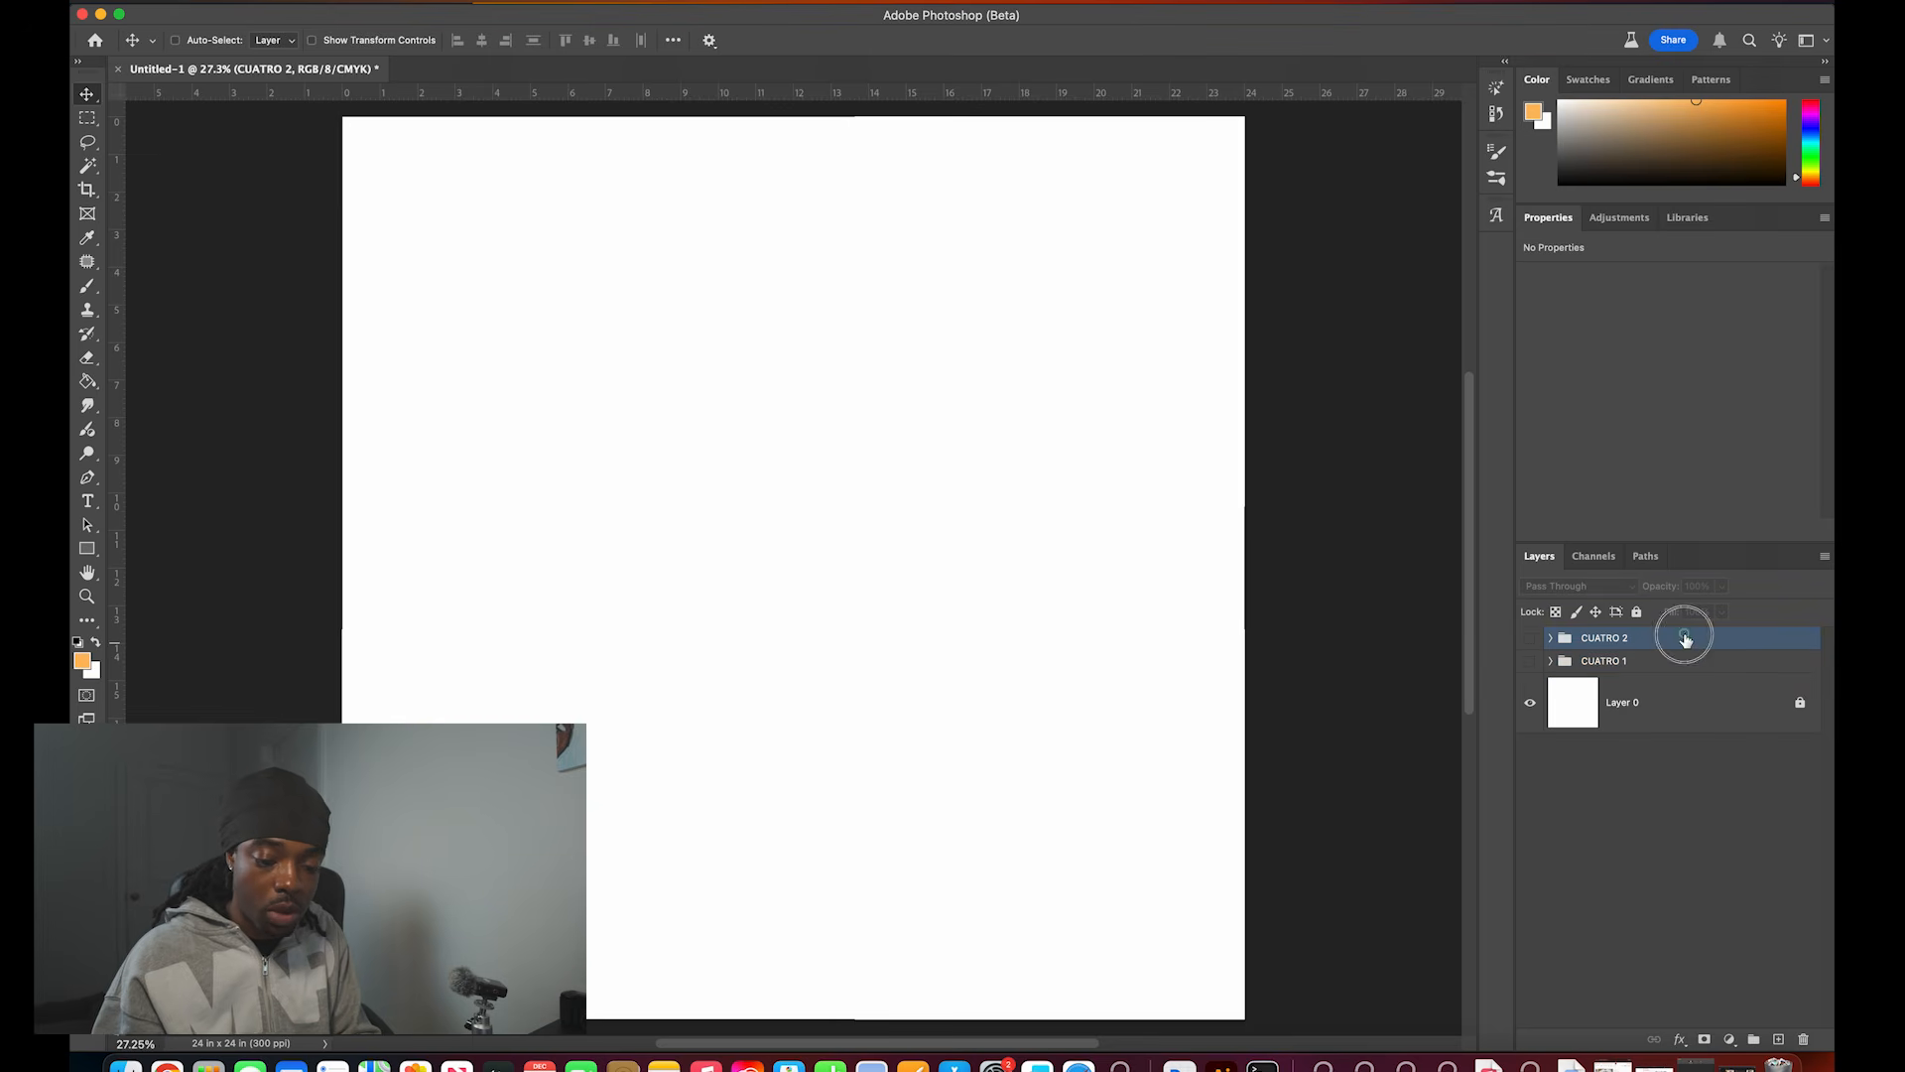
key(super+j)
click(1531, 638)
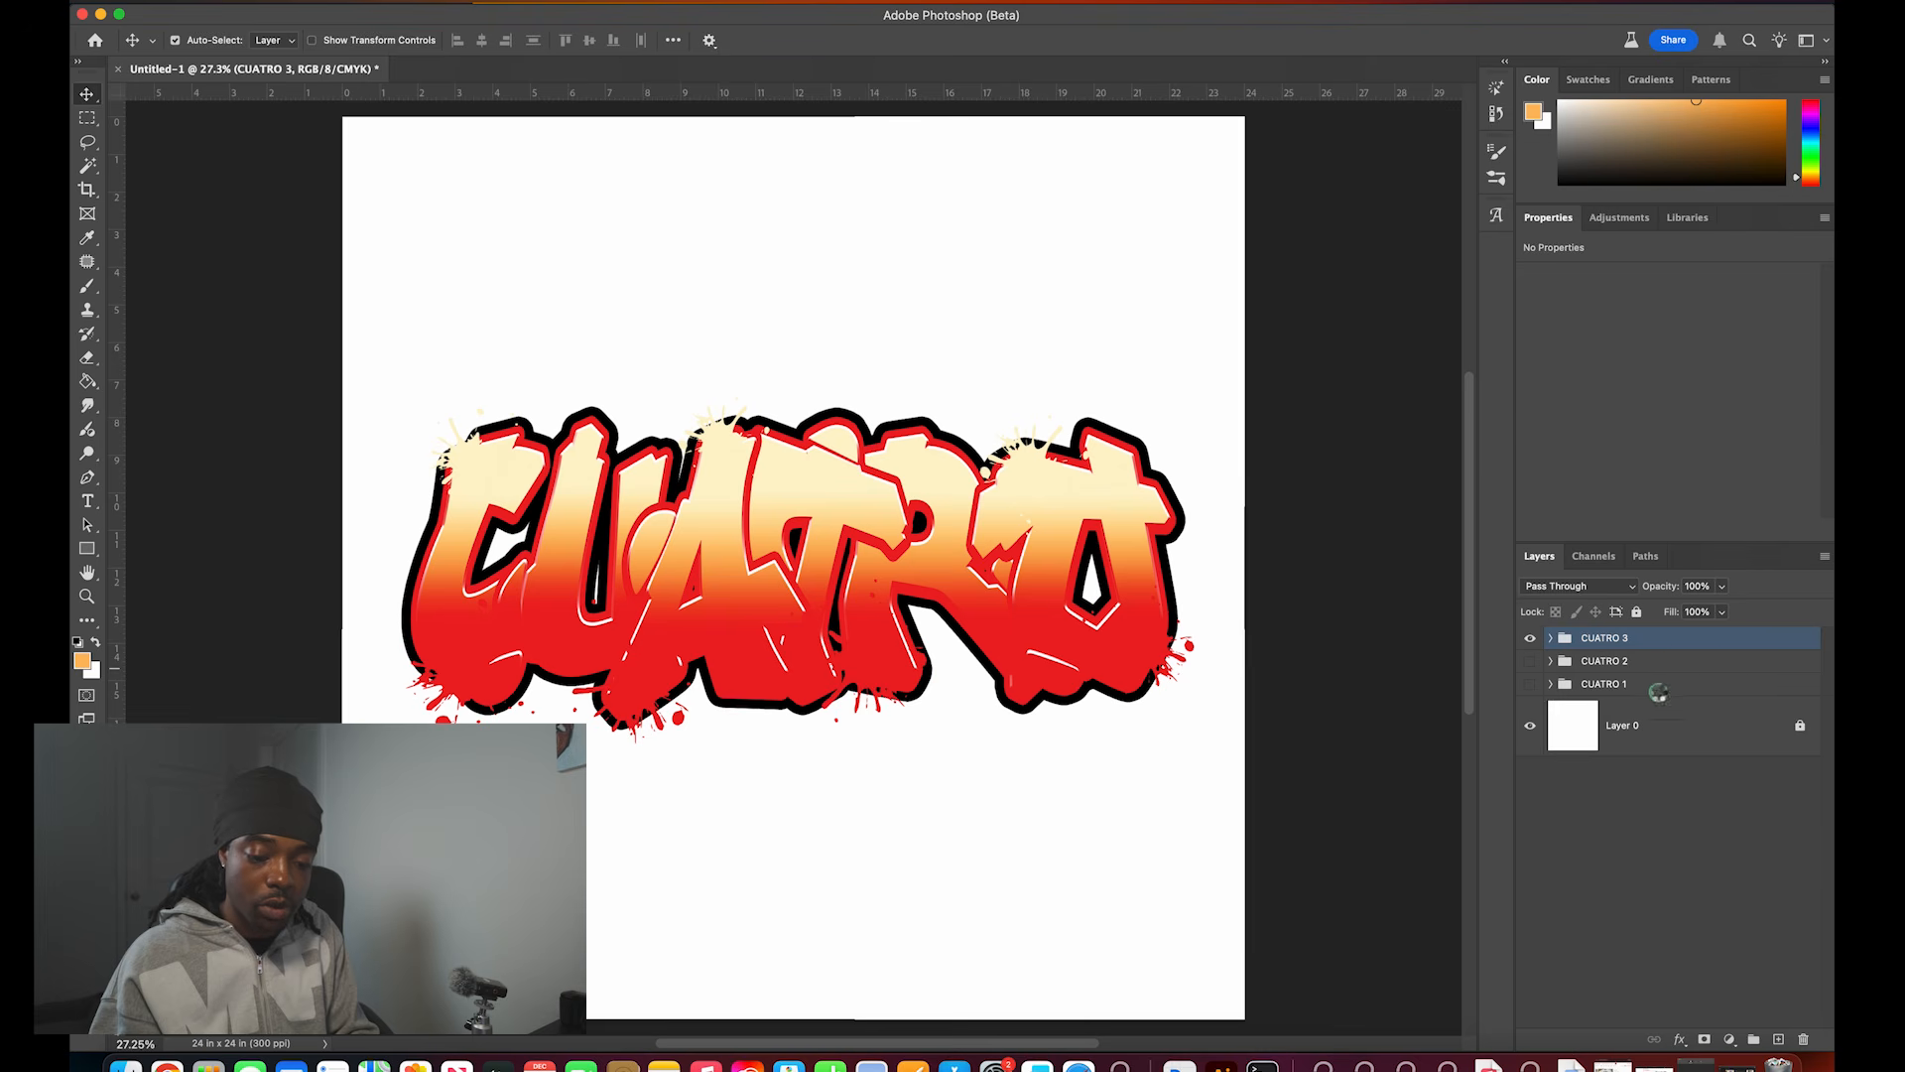
Step: Add an outside Stroke effect to the CUATRO 3 layer and pick the blue #6990d7 for it
click(1682, 1038)
click(1719, 932)
click(1231, 321)
click(1406, 742)
click(1349, 770)
click(1274, 686)
click(1331, 718)
click(1267, 687)
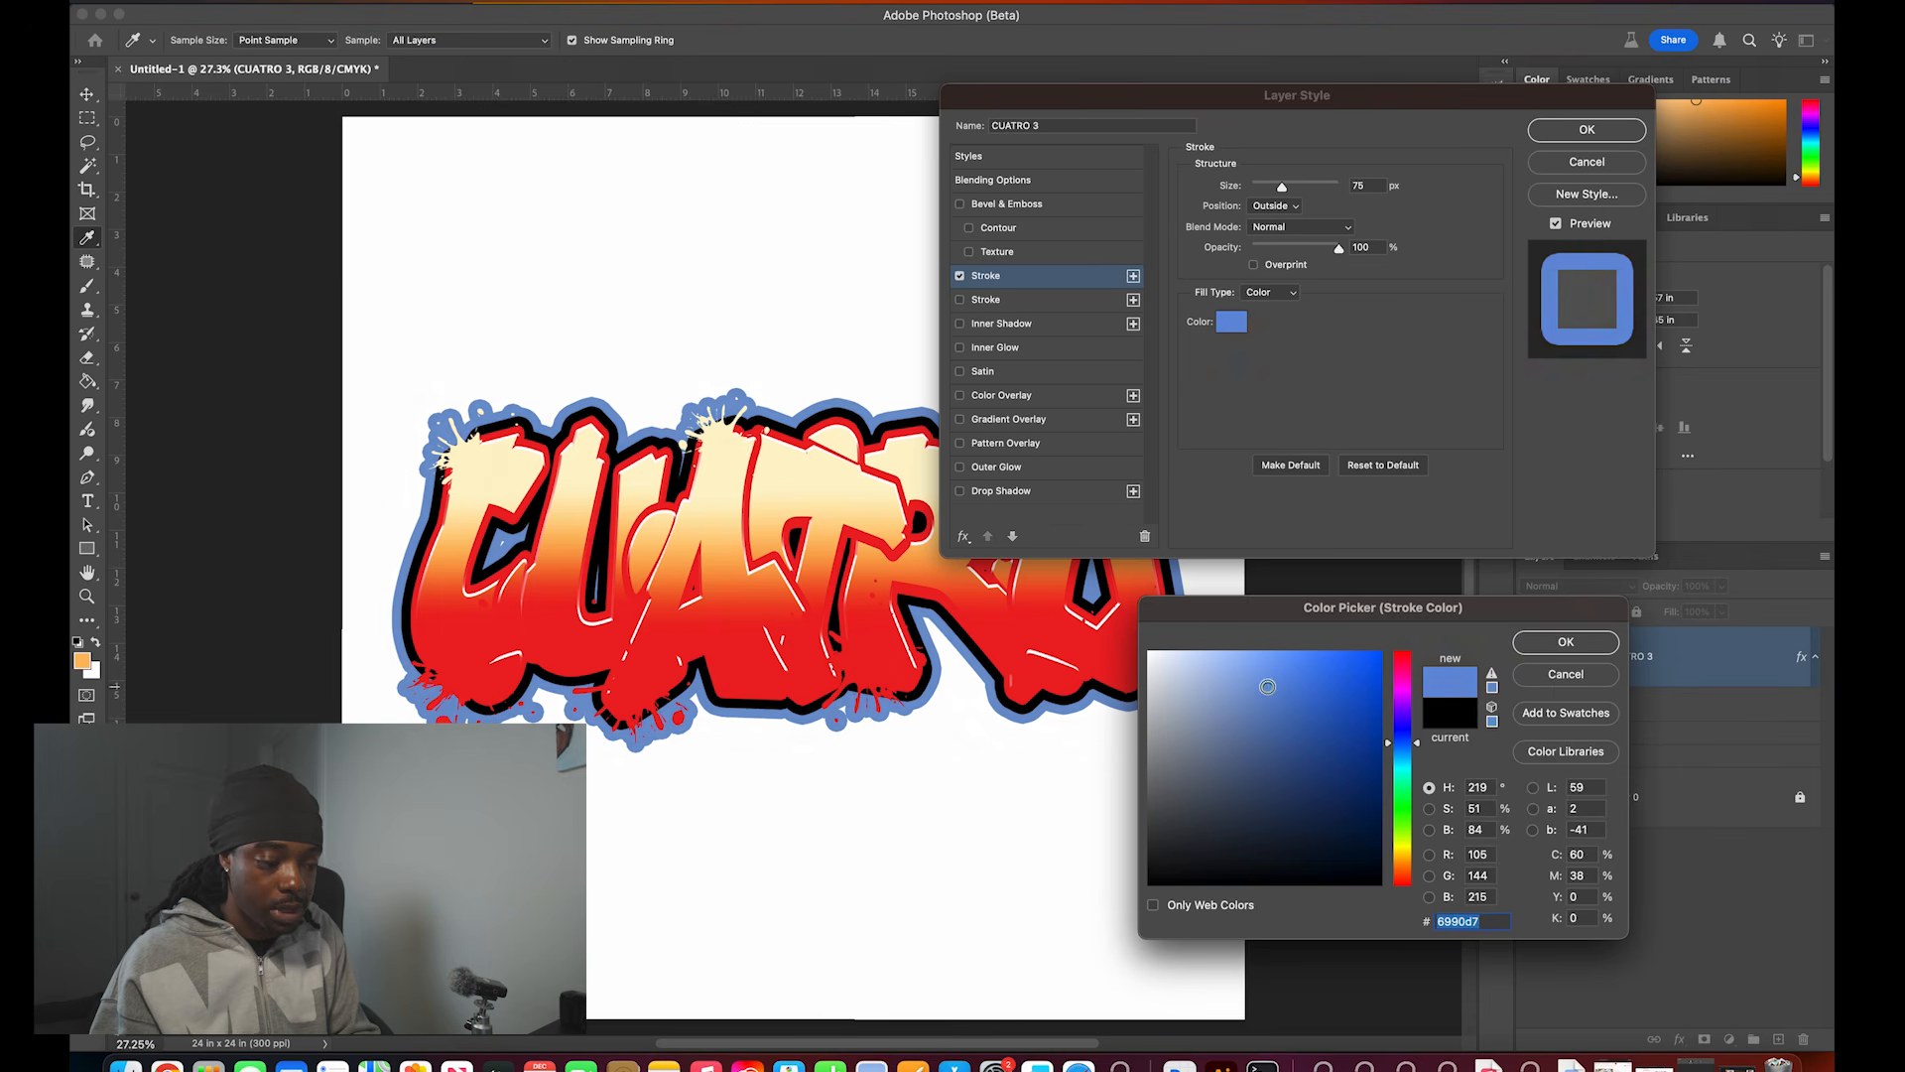
Step: Brighten the stroke colour to #75a0ef and fine-tune the stroke size
click(1252, 672)
click(1266, 667)
click(1249, 670)
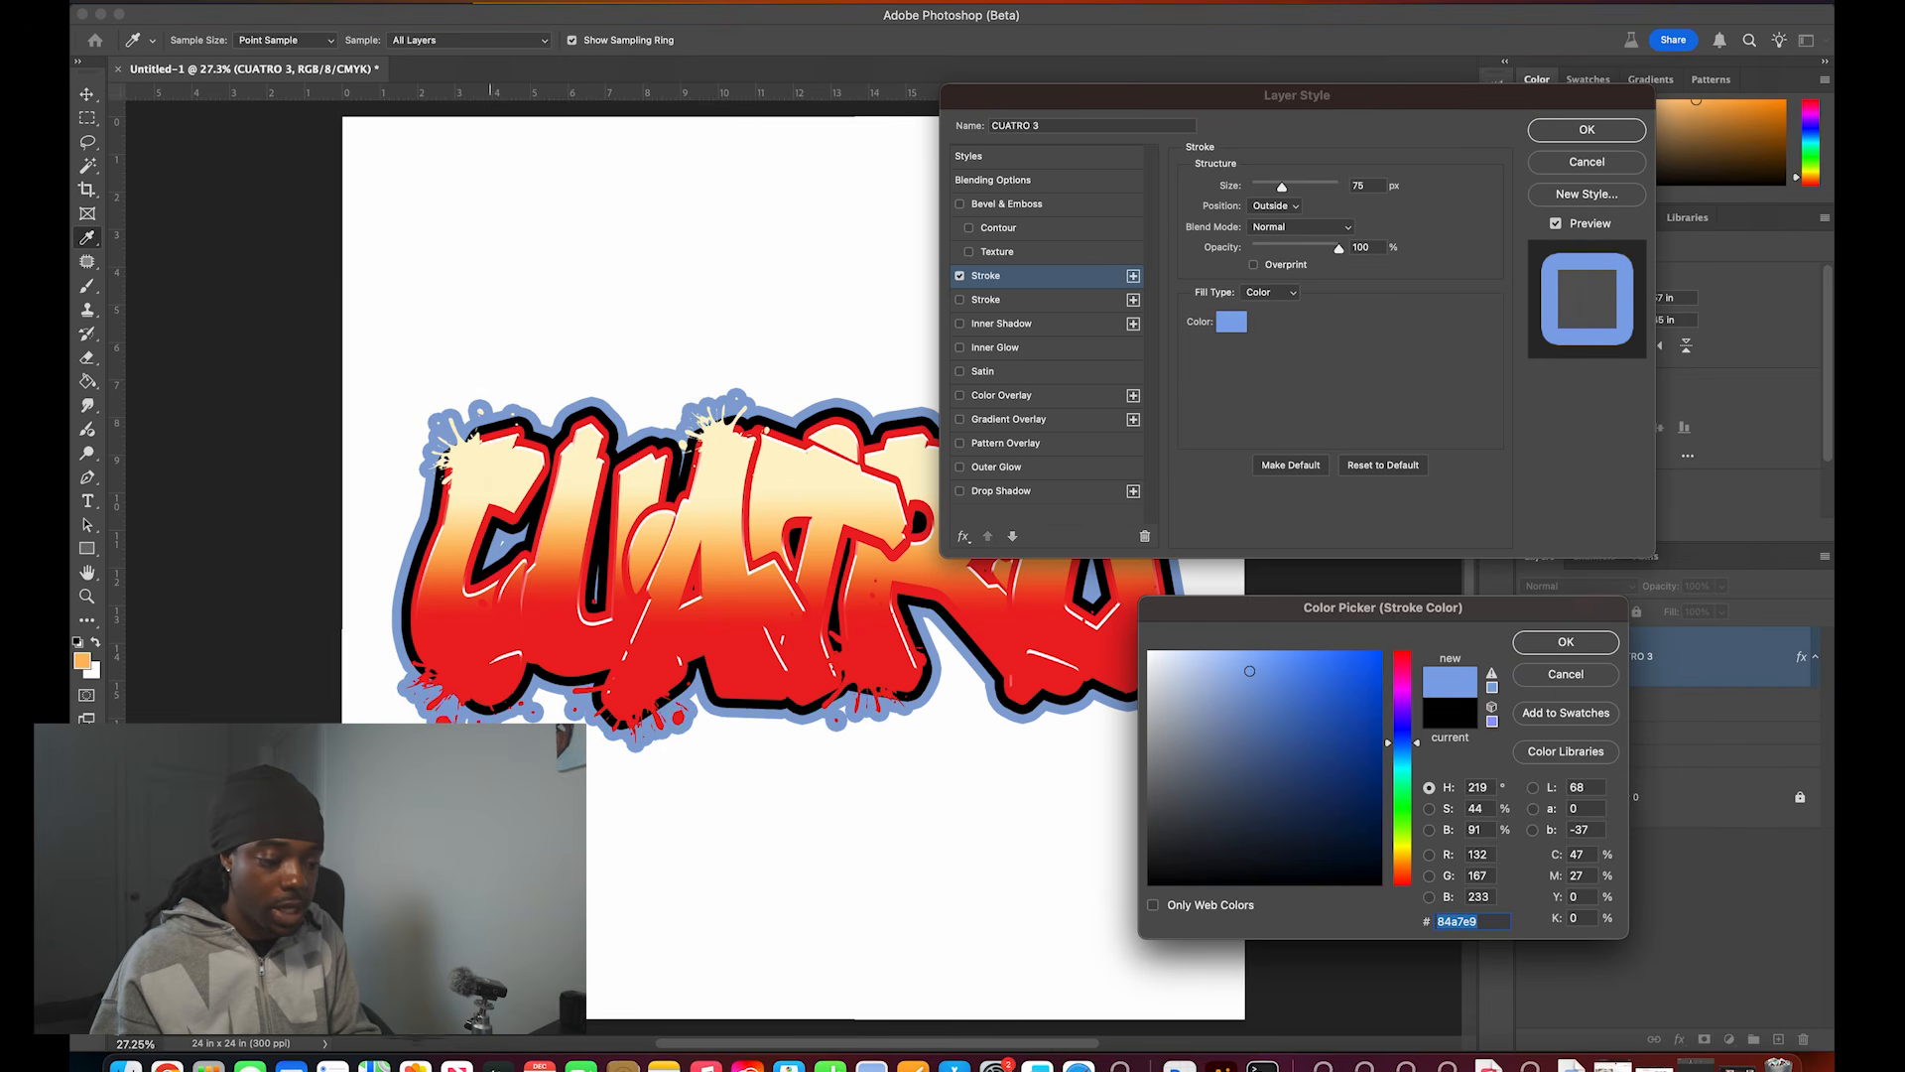
click(1267, 665)
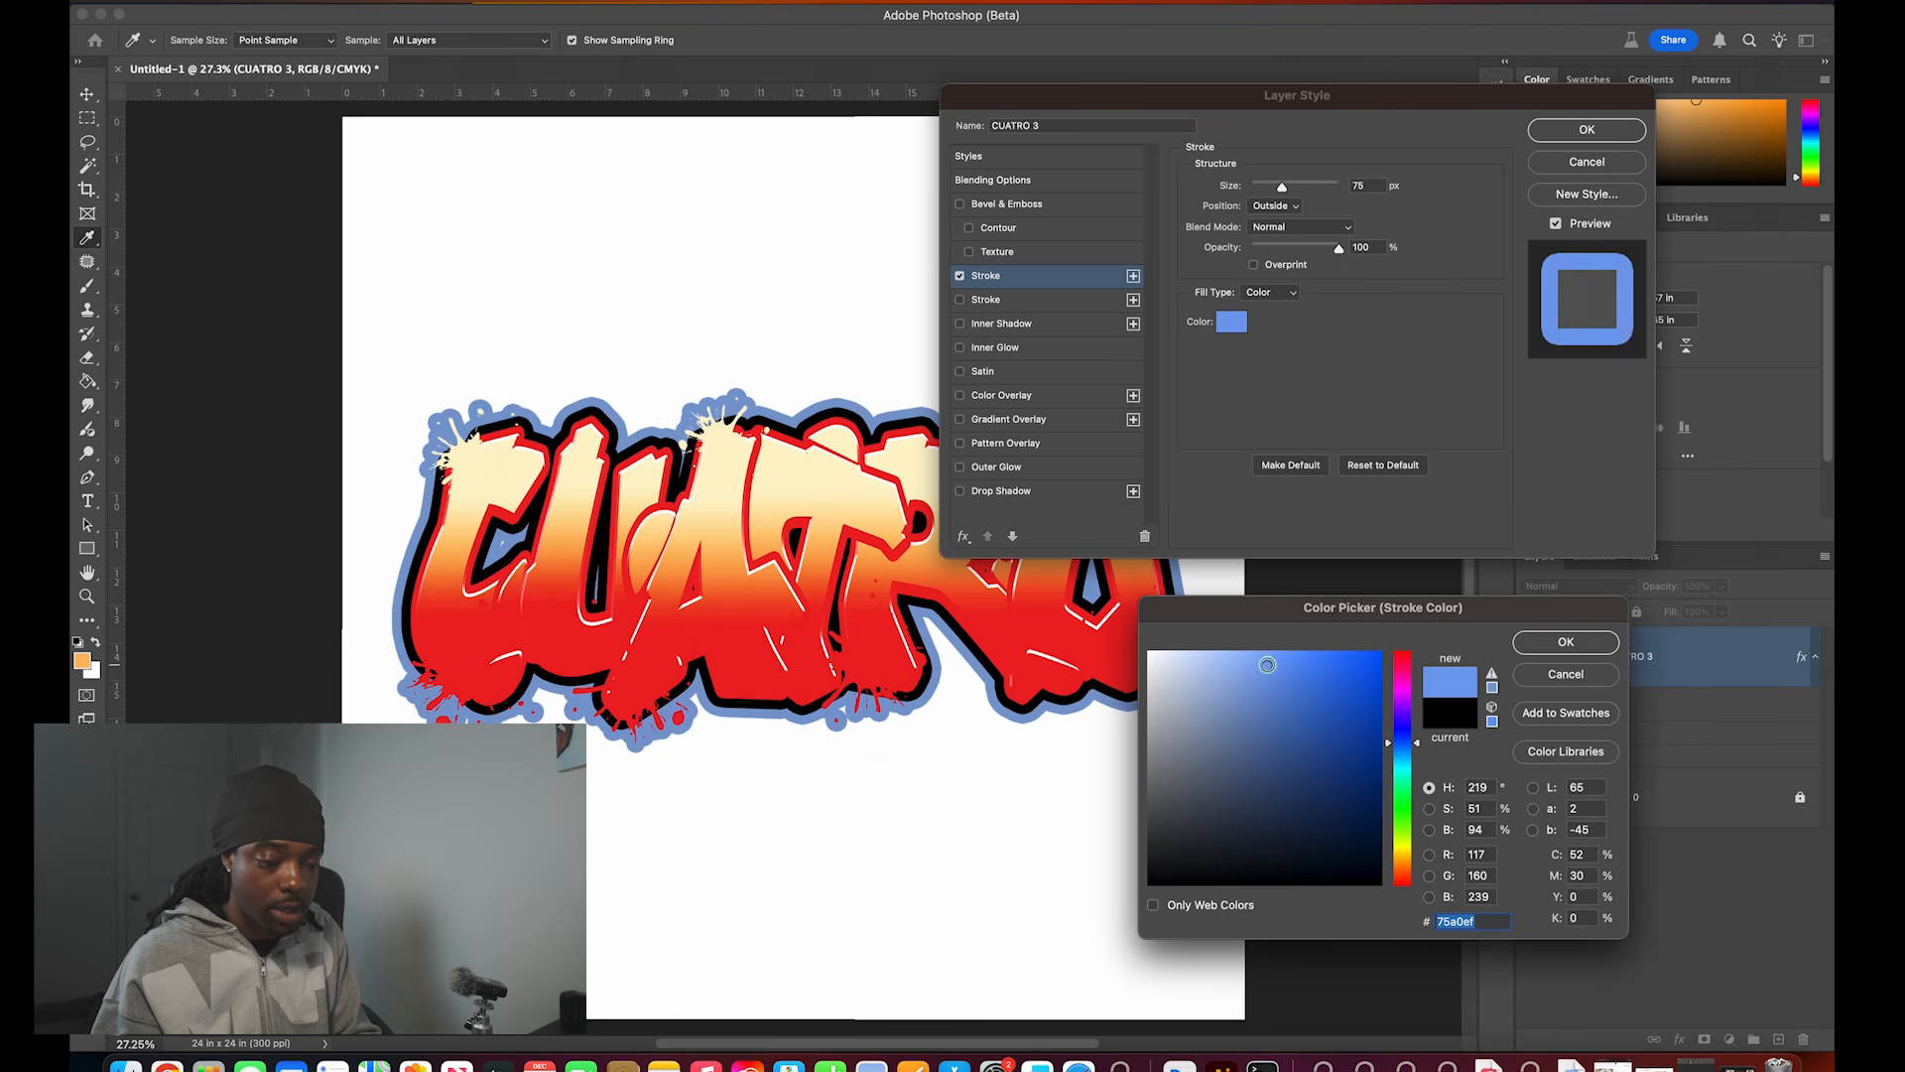
click(1566, 643)
drag(1288, 191, 1278, 187)
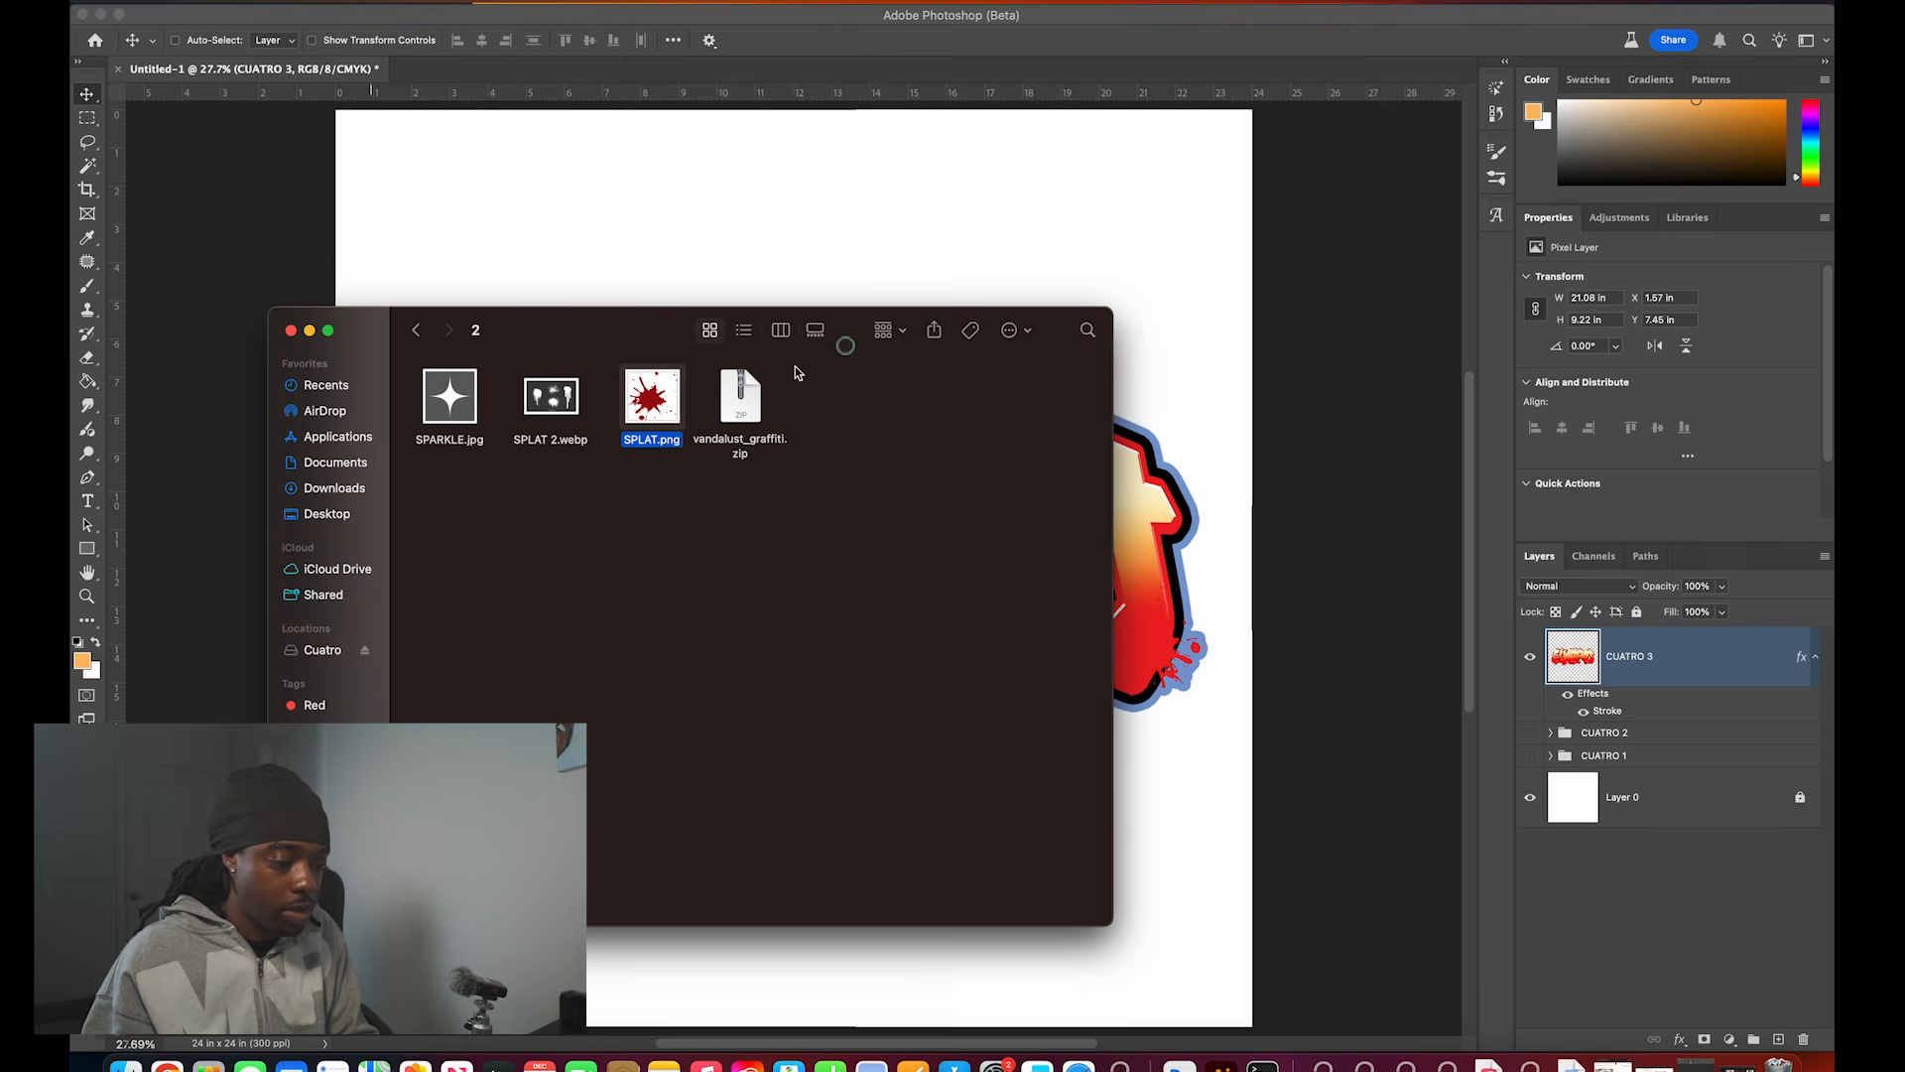
Step: Place SPLAT 2.webp from the folder into the document, rasterize it and keep only the long-drip splat
click(553, 434)
drag(553, 434, 684, 189)
key(Return)
right_click(1727, 660)
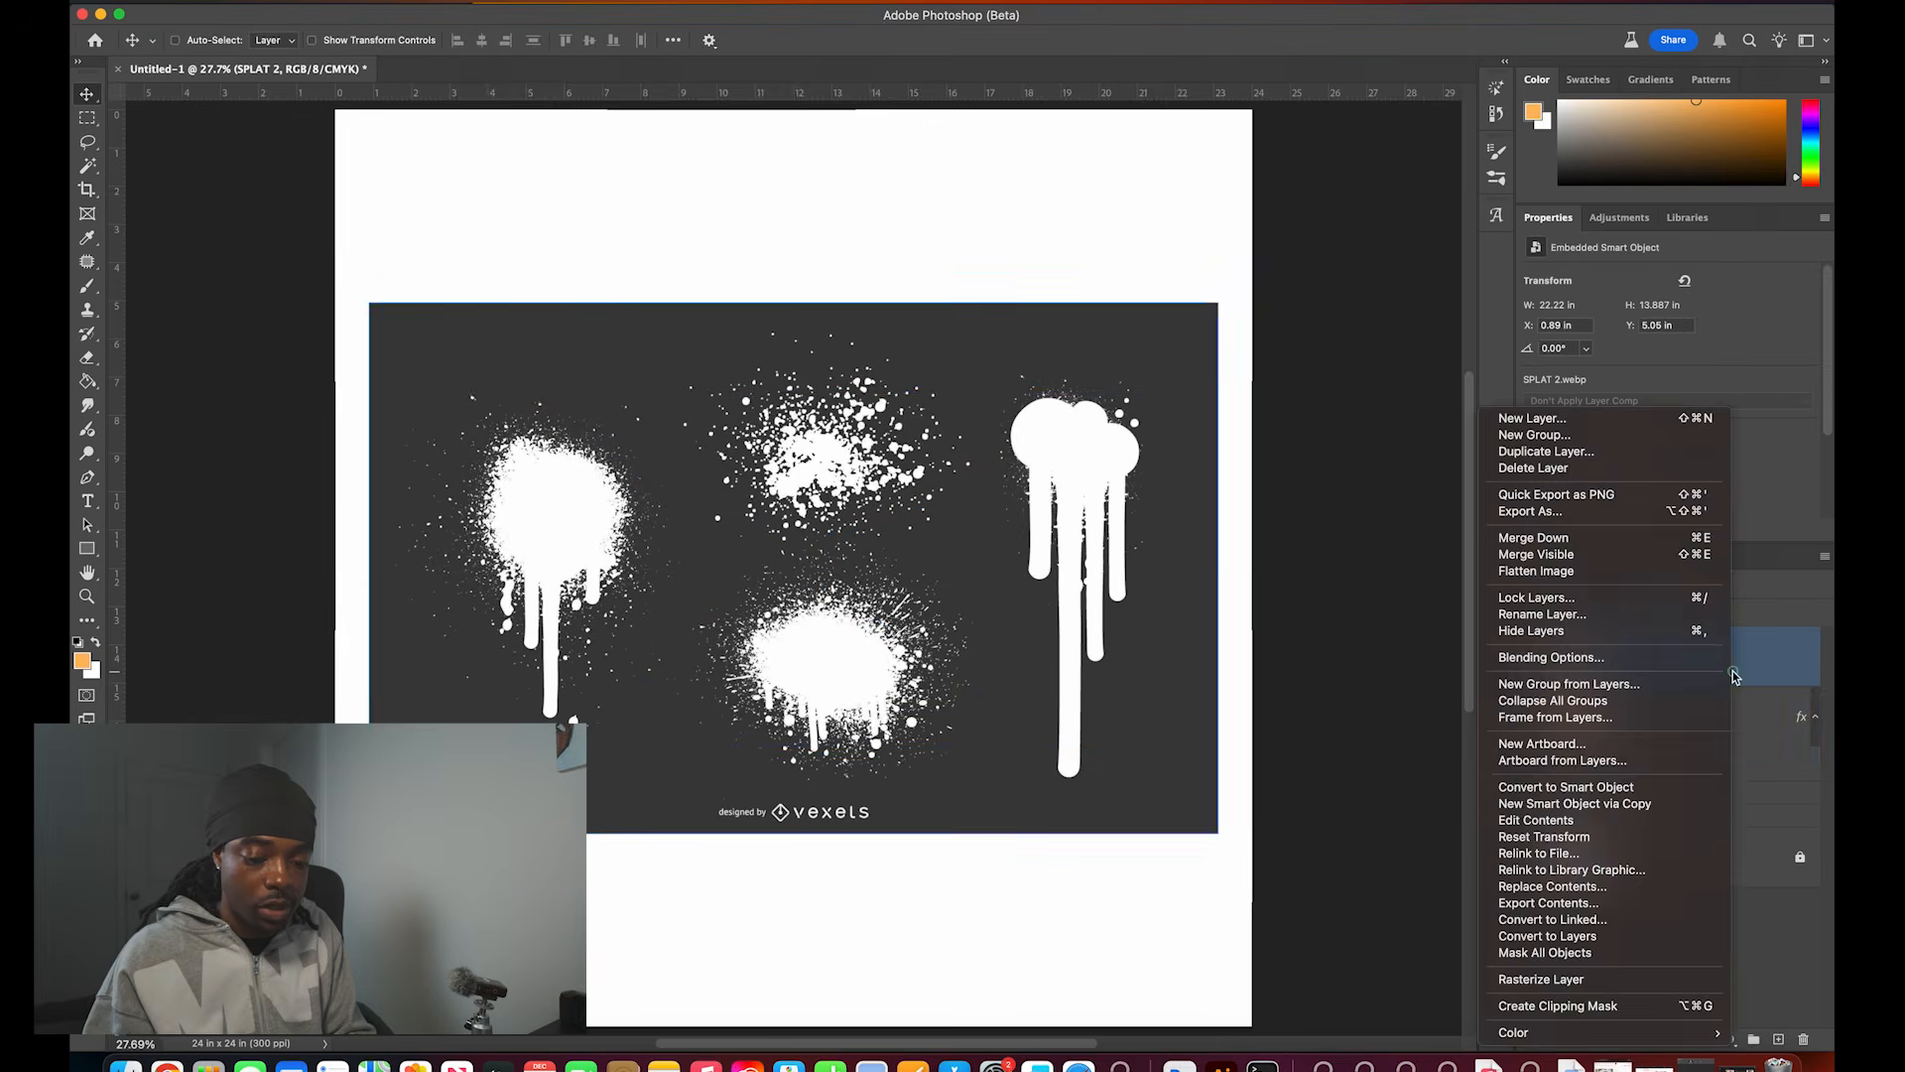
click(1548, 979)
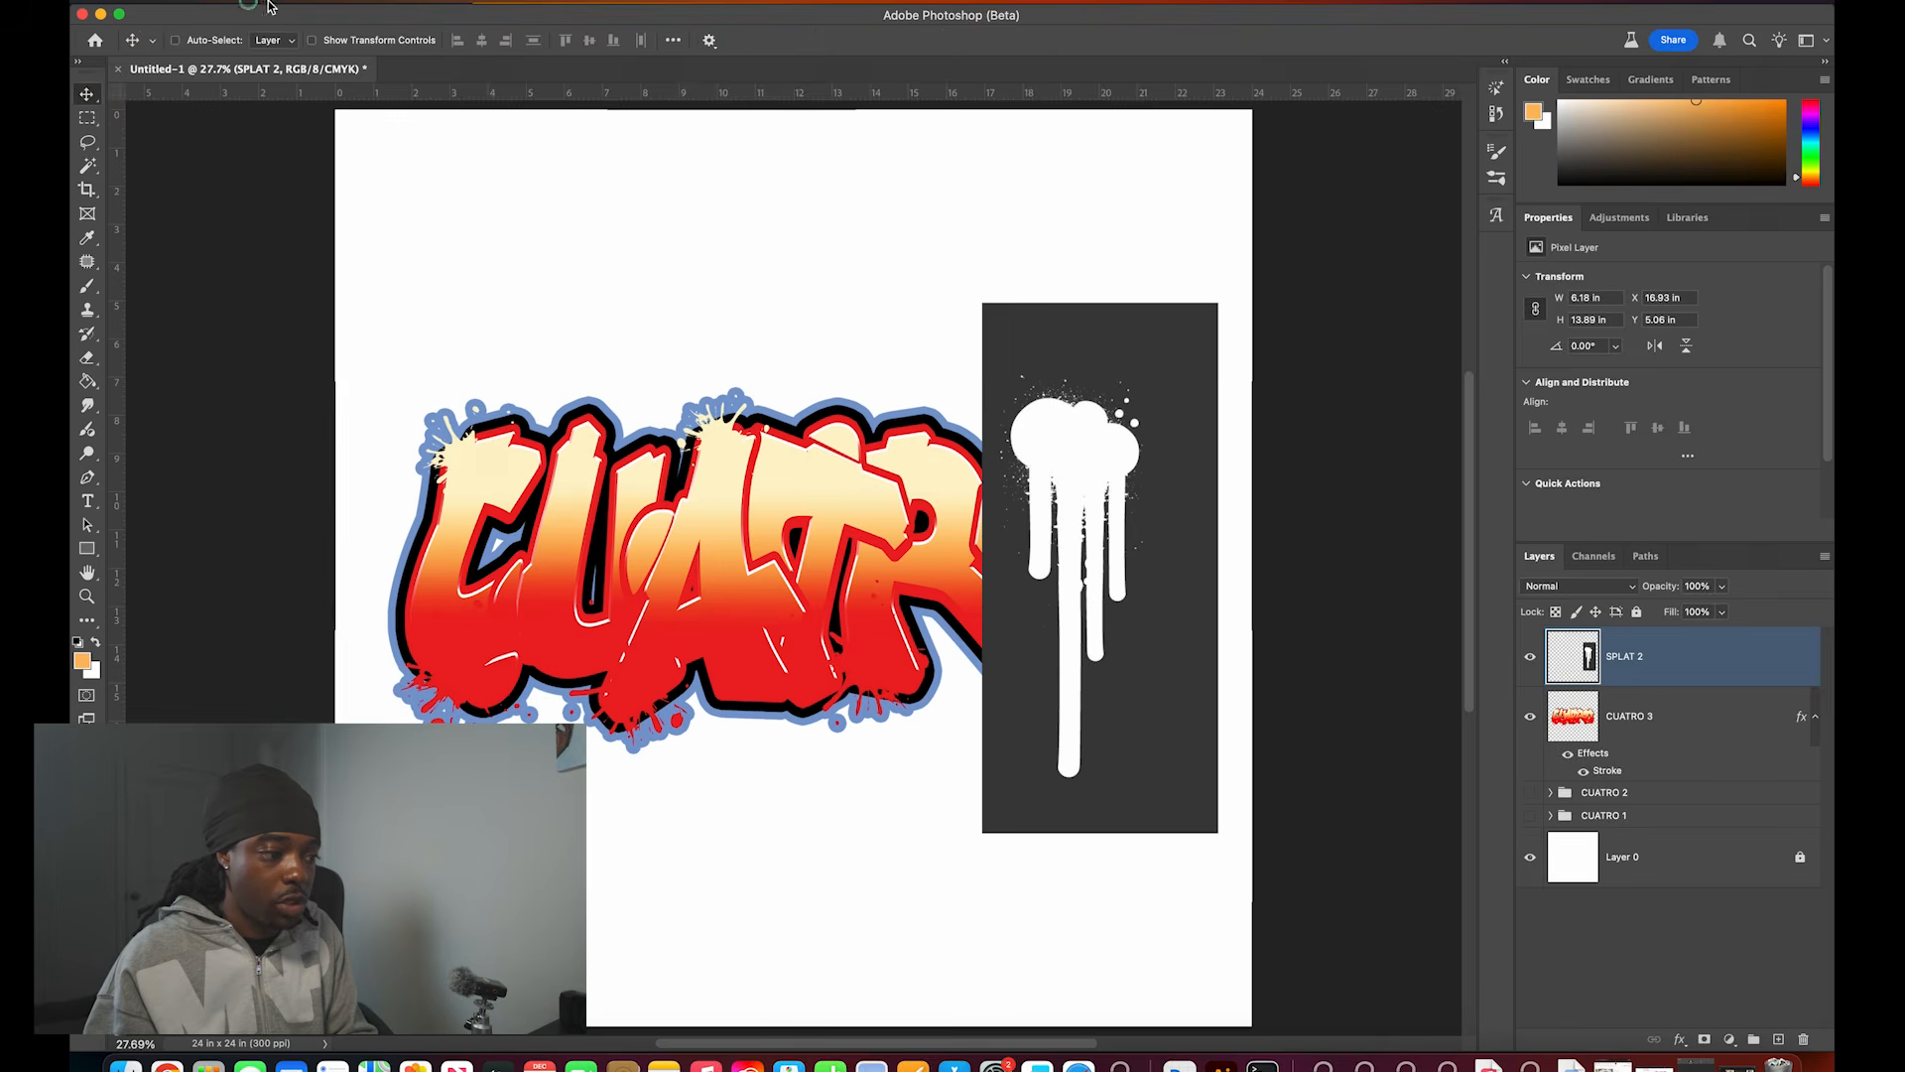
Step: Apply a Threshold adjustment at level 75 to the drip splat, giving it a solid black background
click(322, 3)
mouse_move(377, 42)
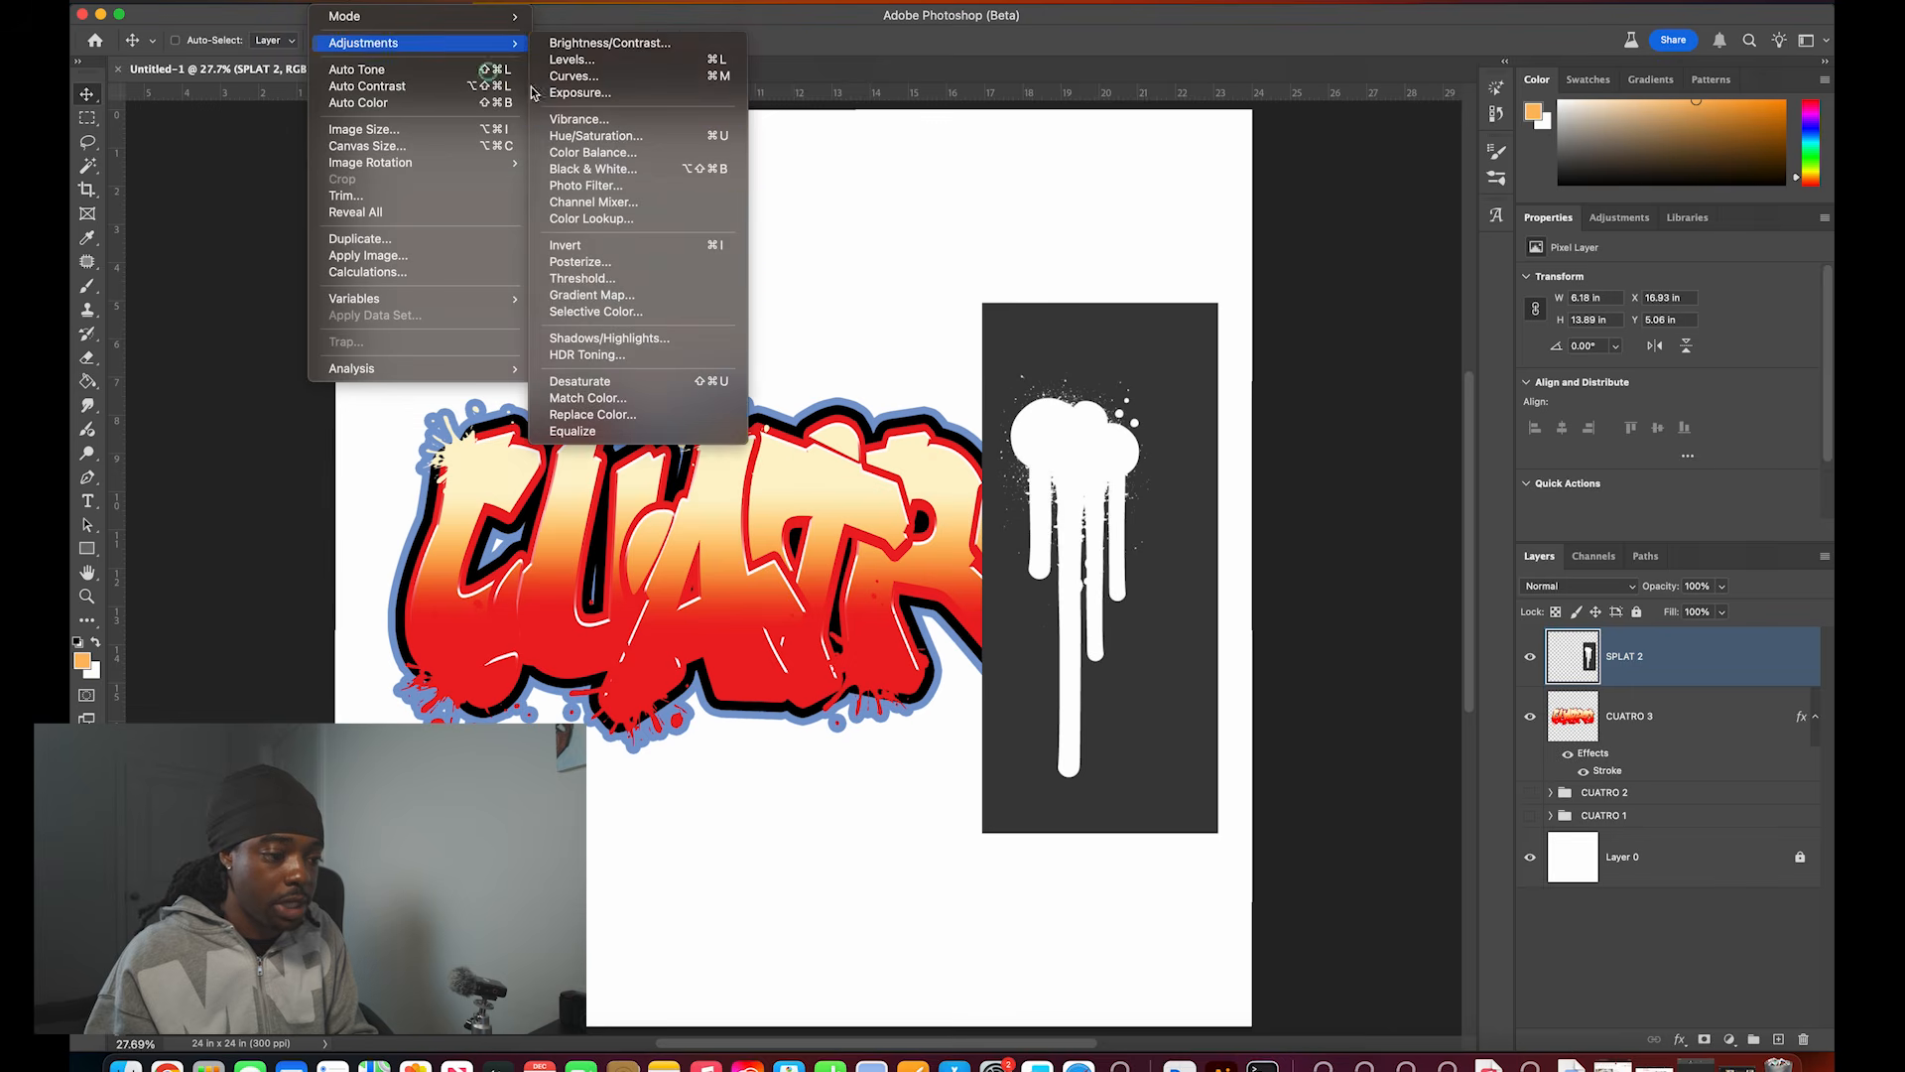
click(586, 278)
drag(1330, 338, 1287, 354)
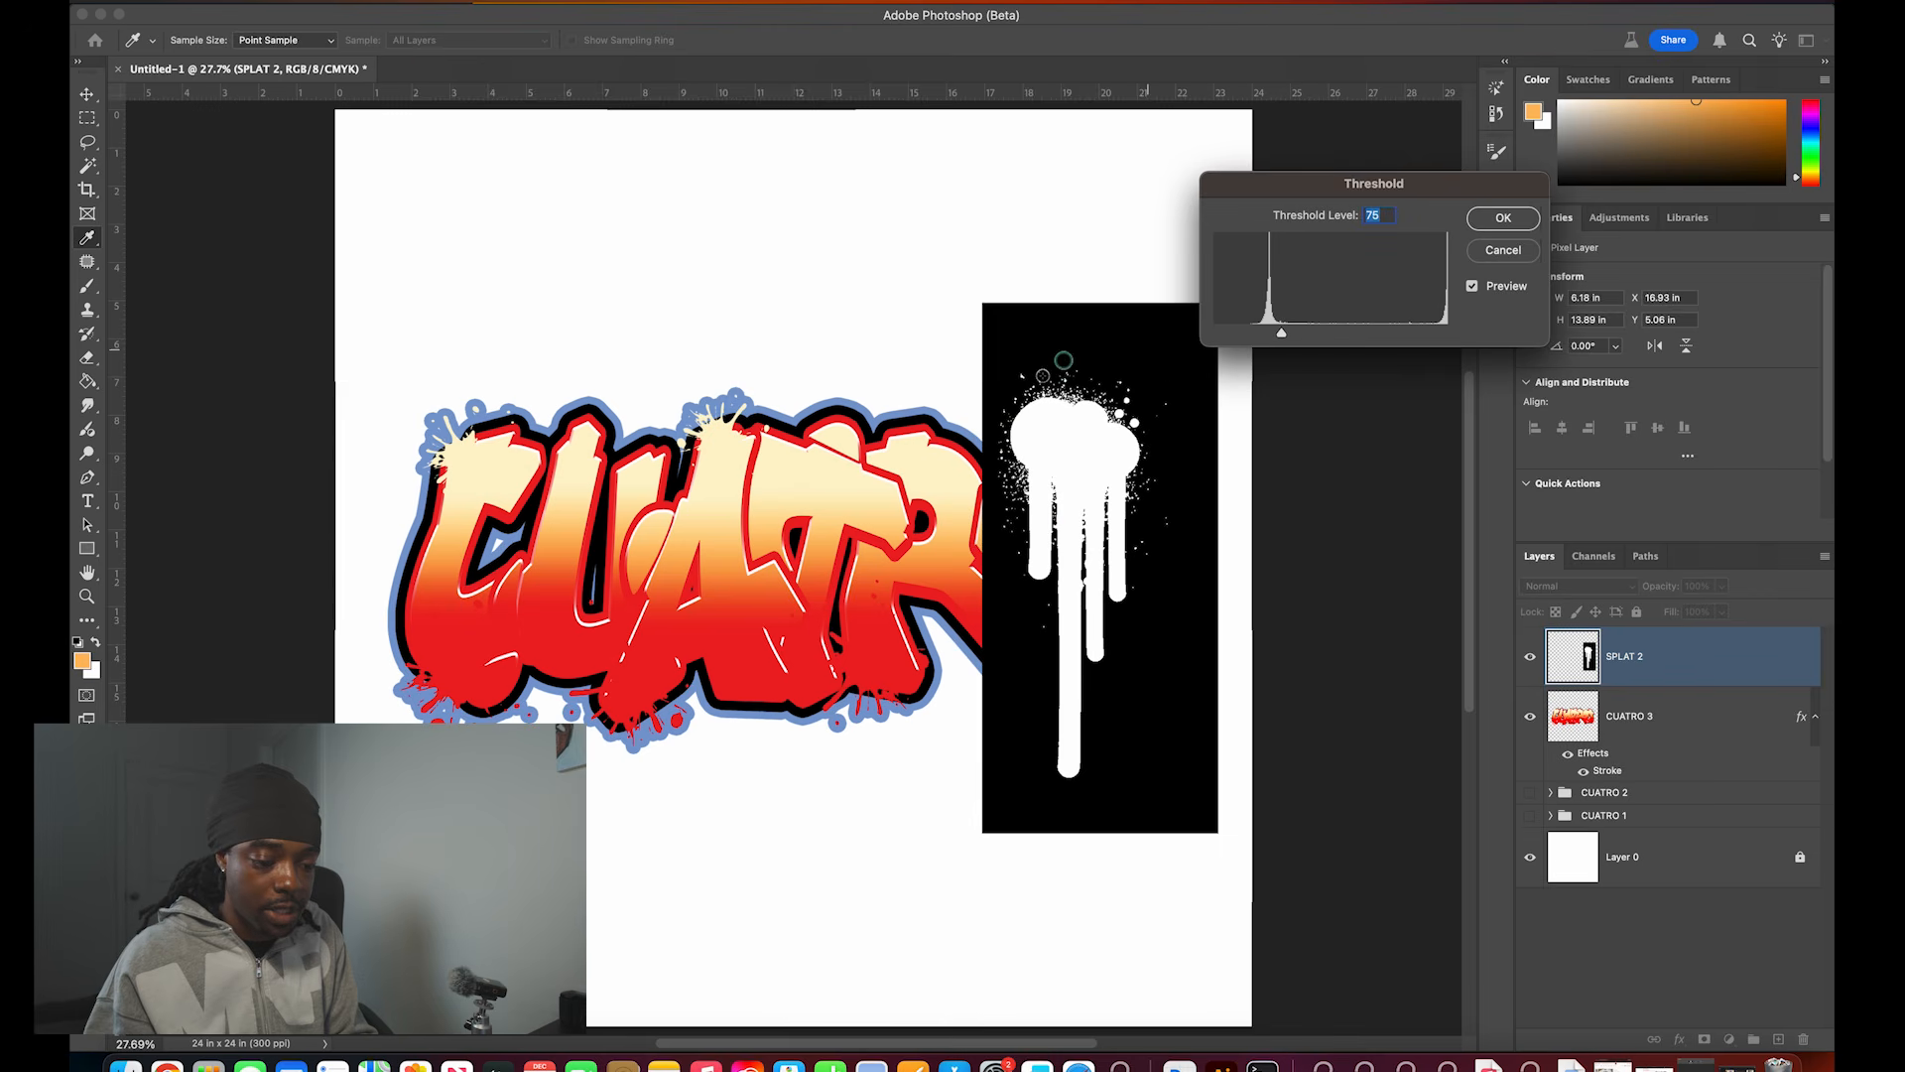
click(1504, 220)
Step: Select the black background and all similar black areas around the drip splat, delete them and deselect
click(88, 166)
click(1002, 404)
right_click(1135, 319)
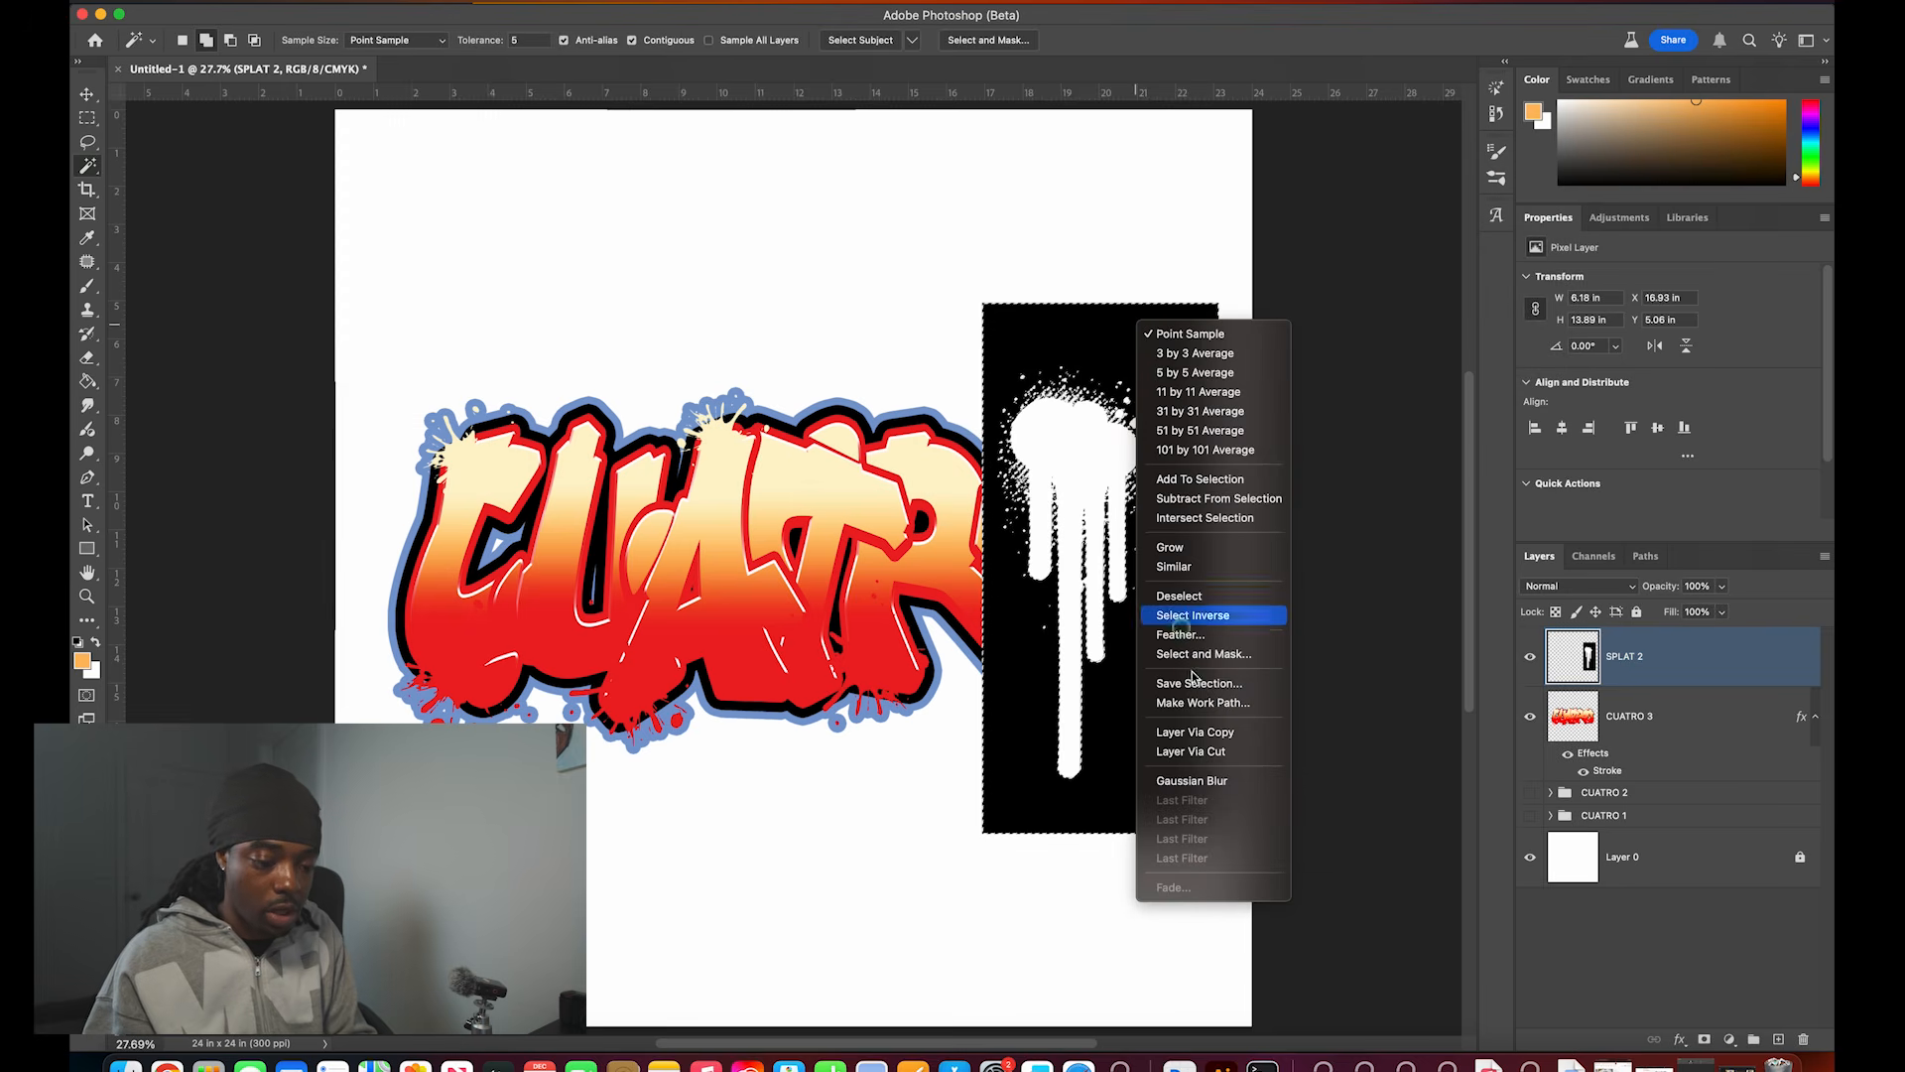
click(1207, 576)
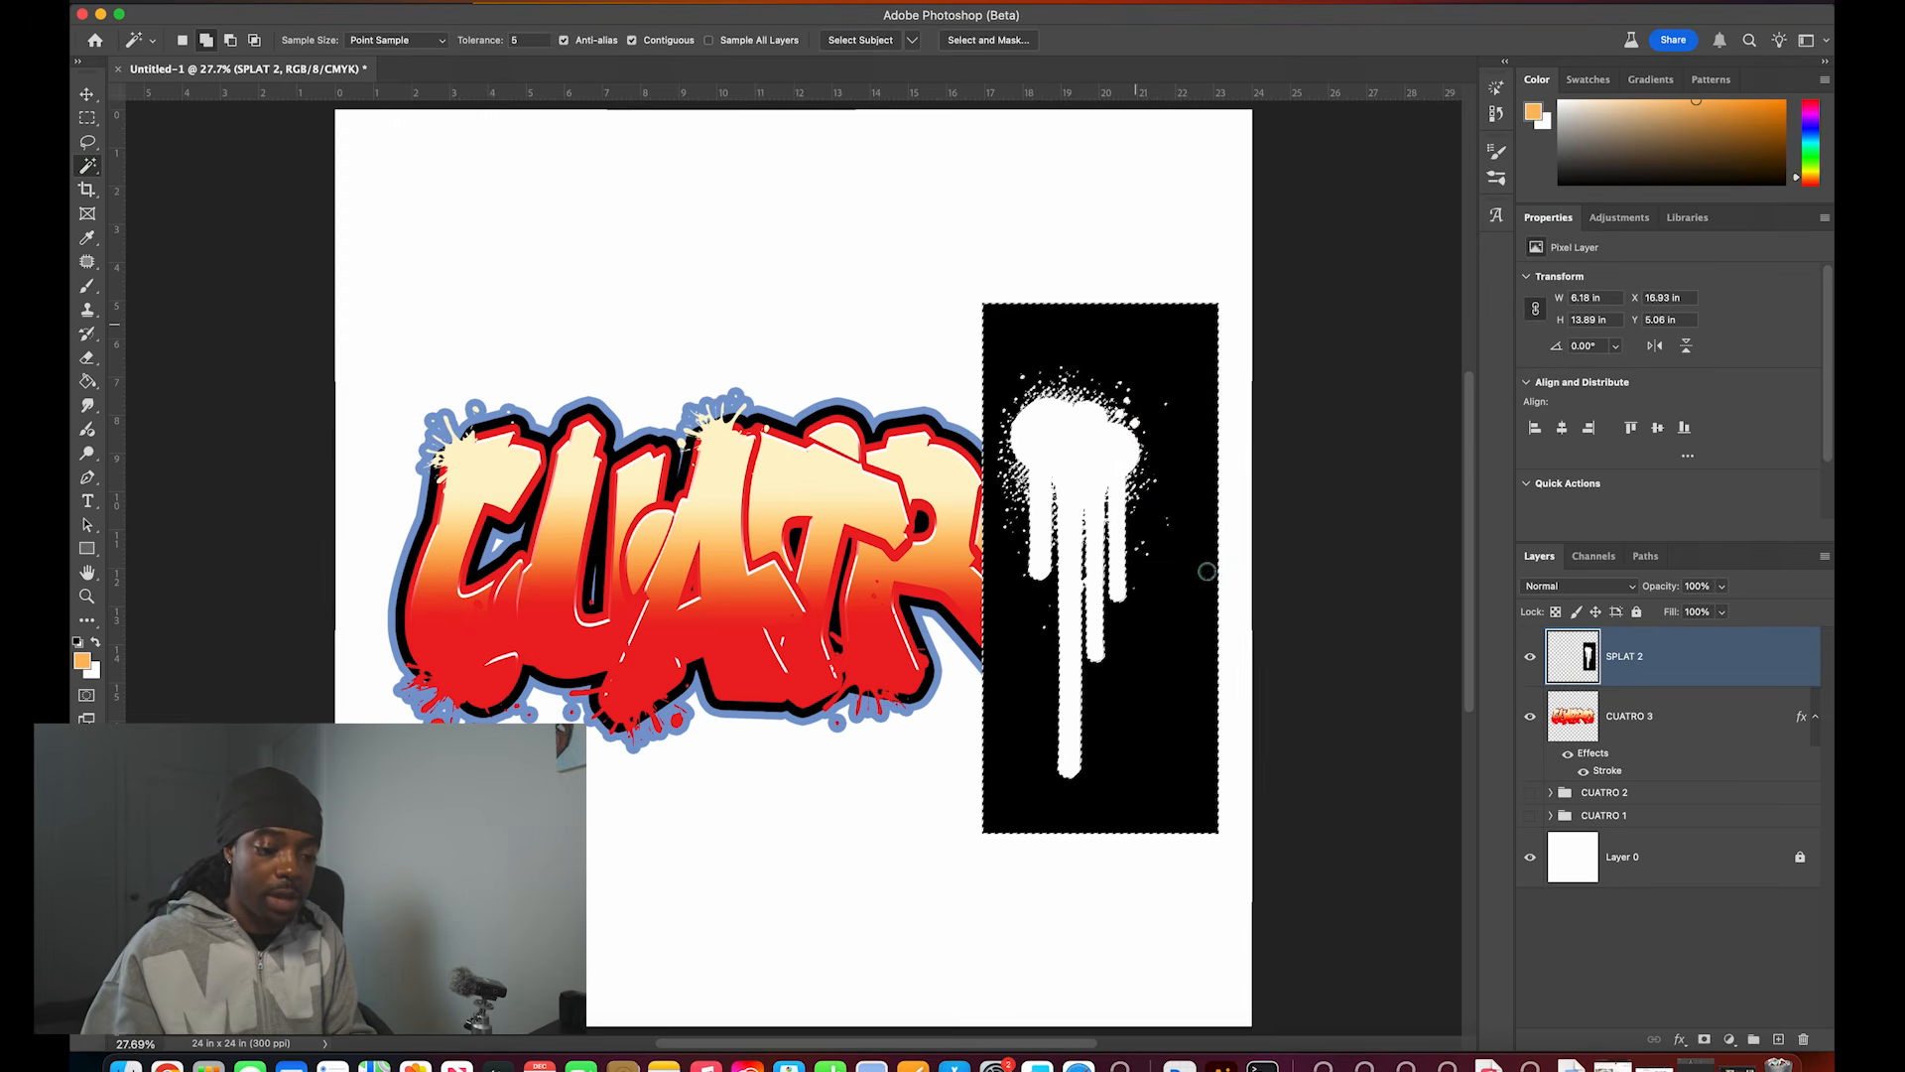
key(Delete)
key(cmd+d)
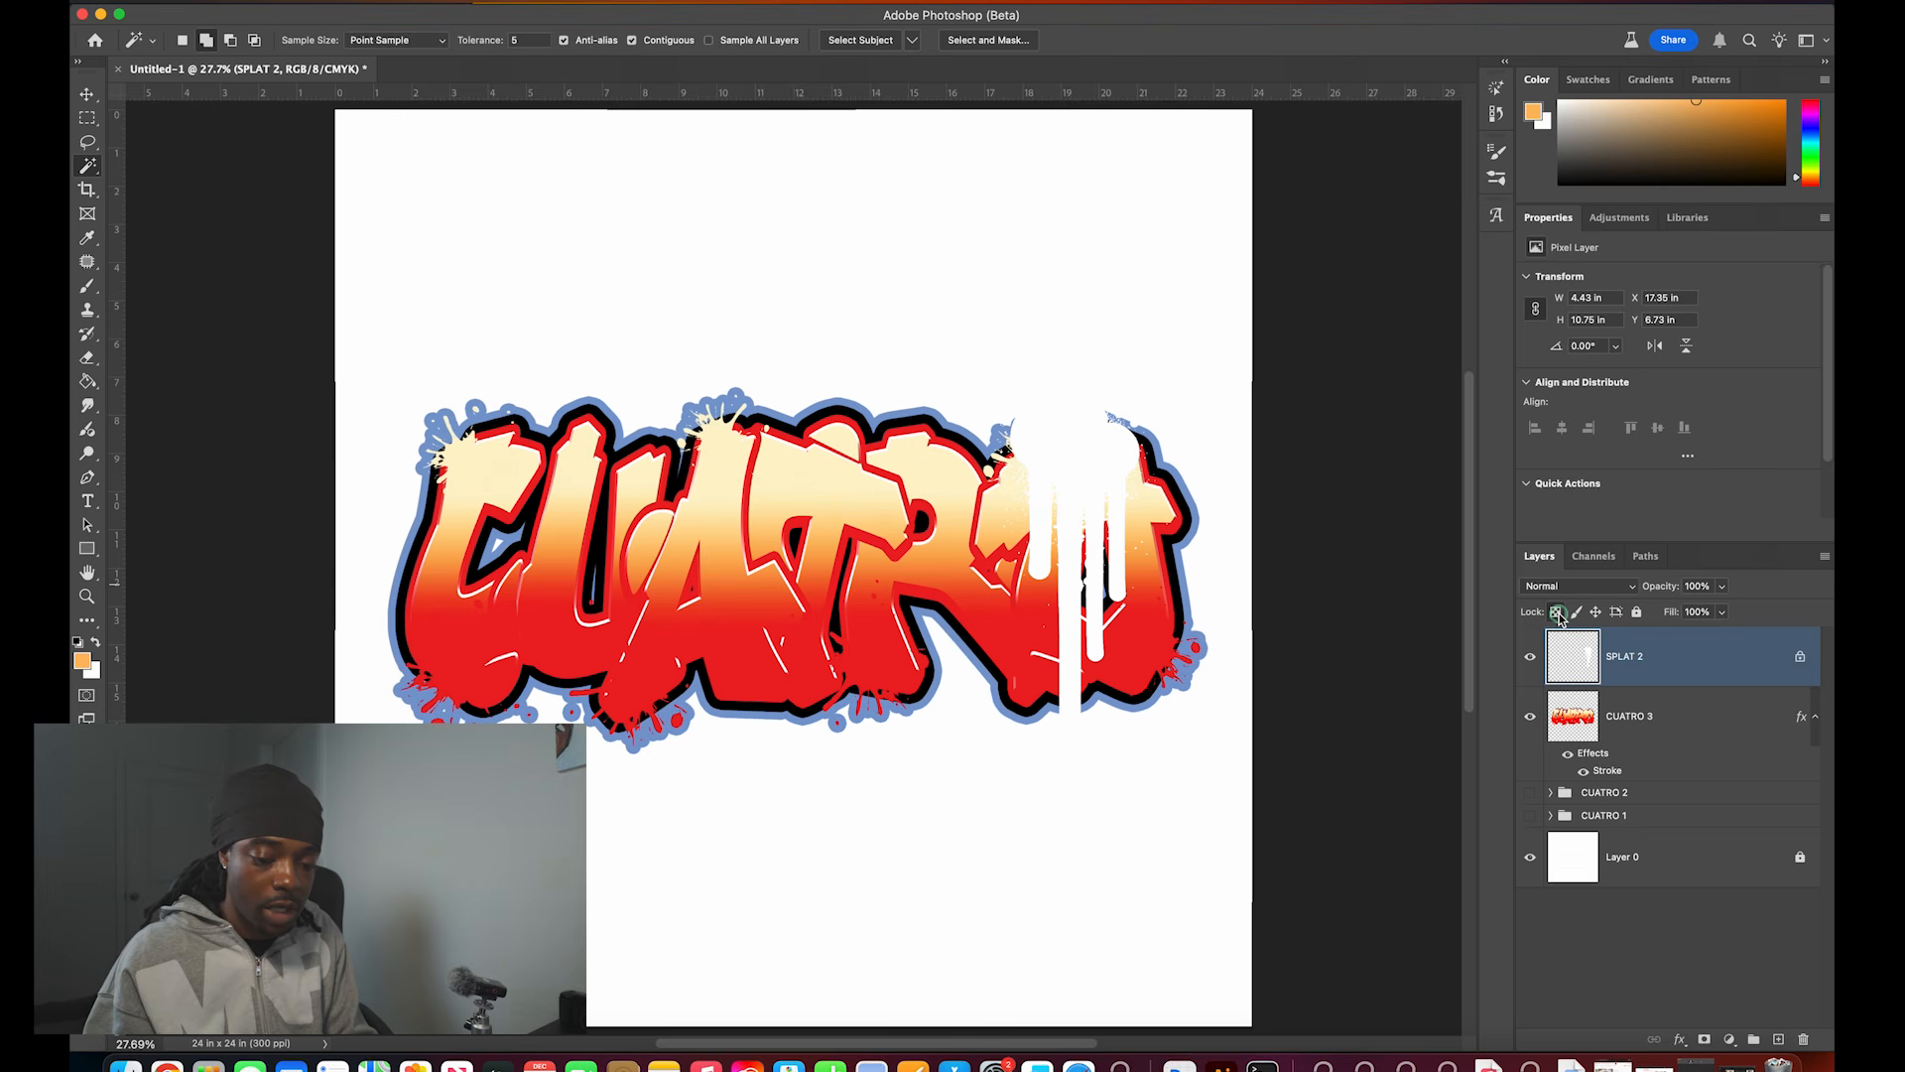
Step: With the splat's transparent pixels locked, sample the lettering's blue outline colour and paint the whole splat with it
click(86, 238)
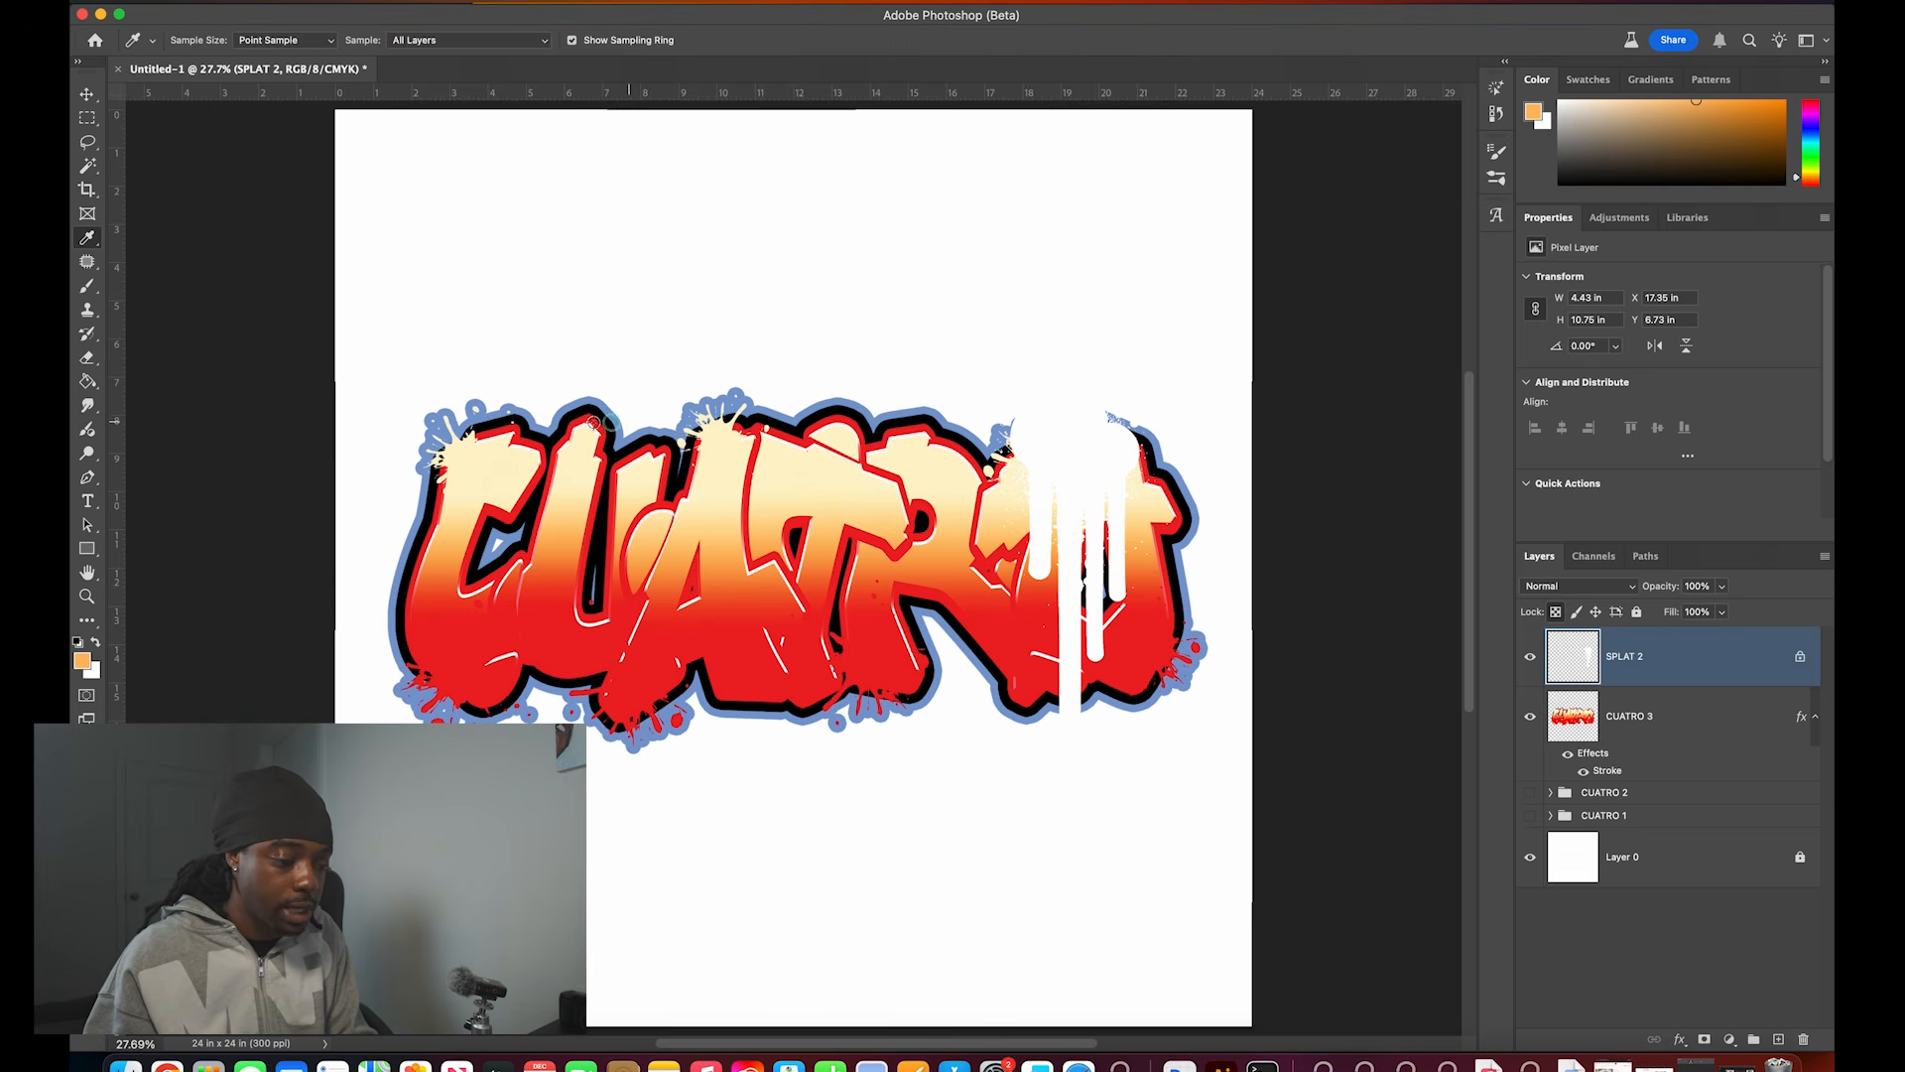
click(542, 427)
key(b)
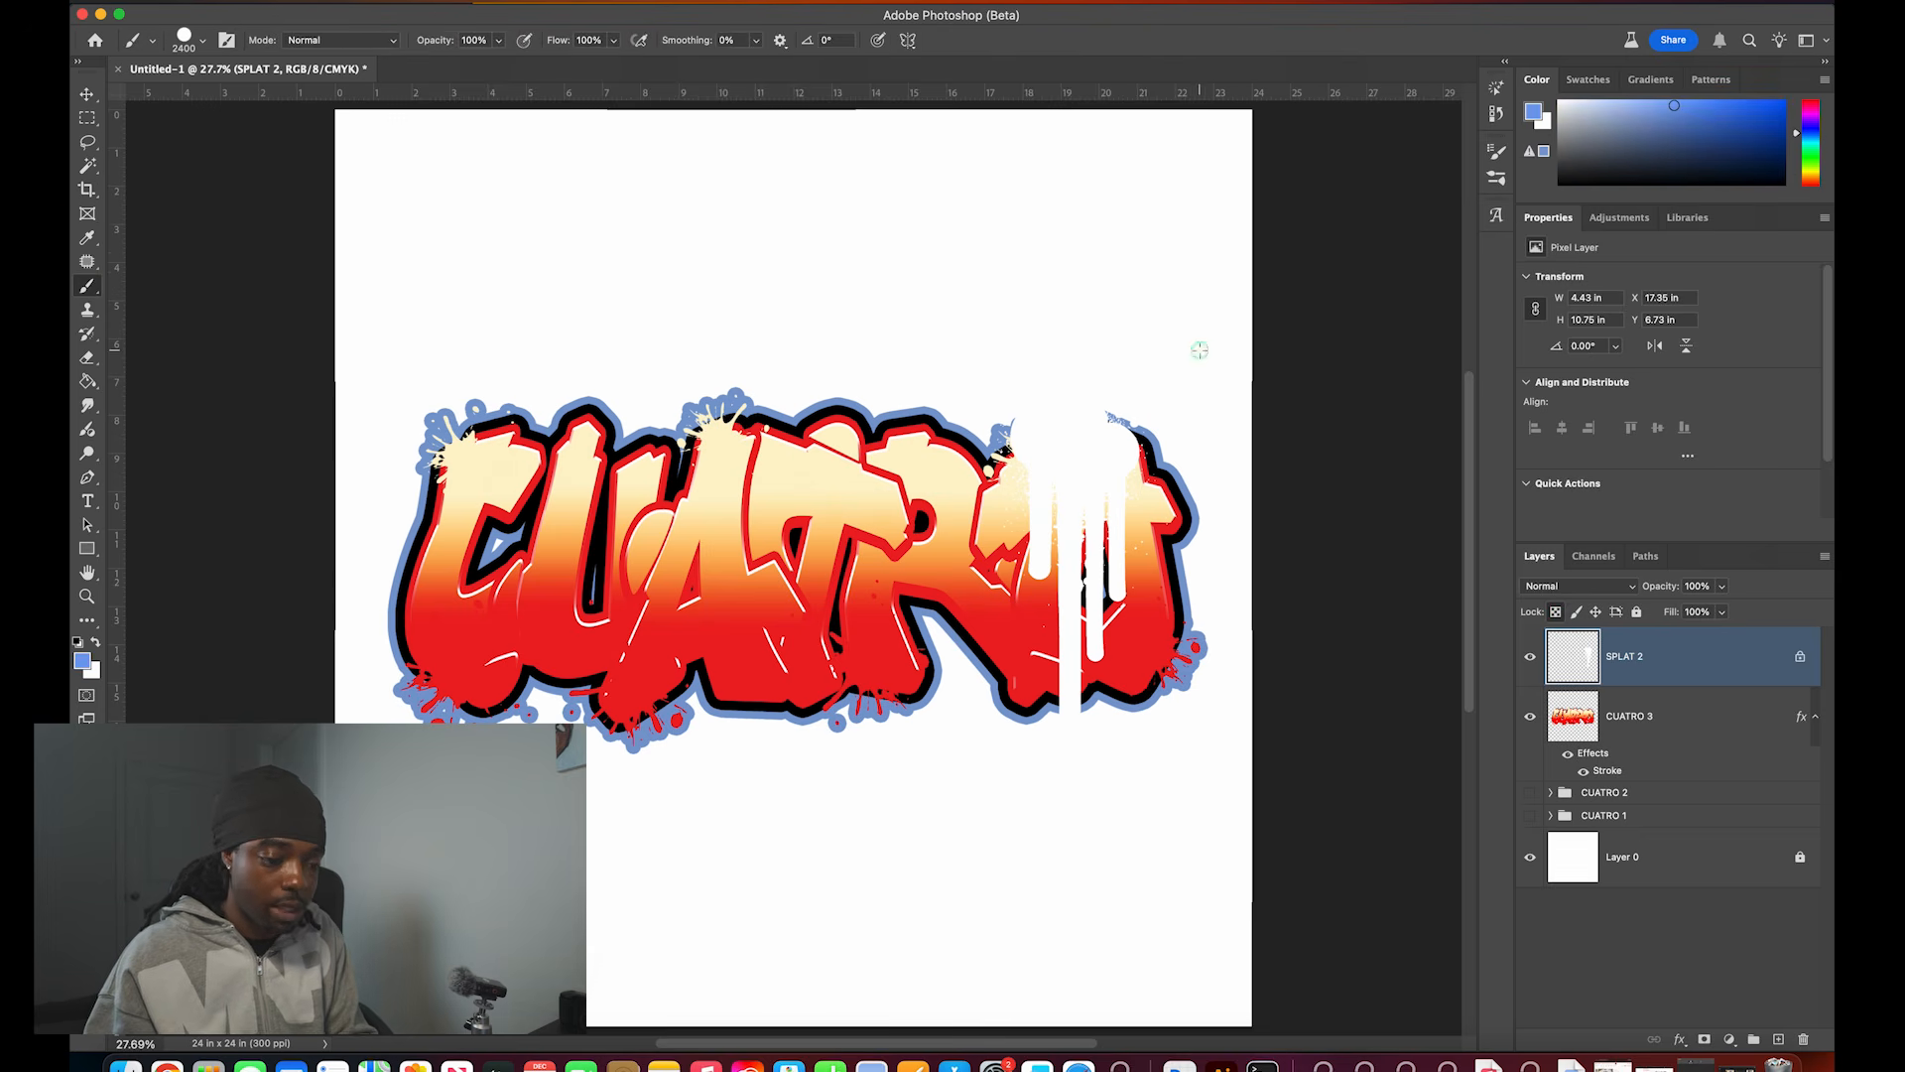
click(1161, 367)
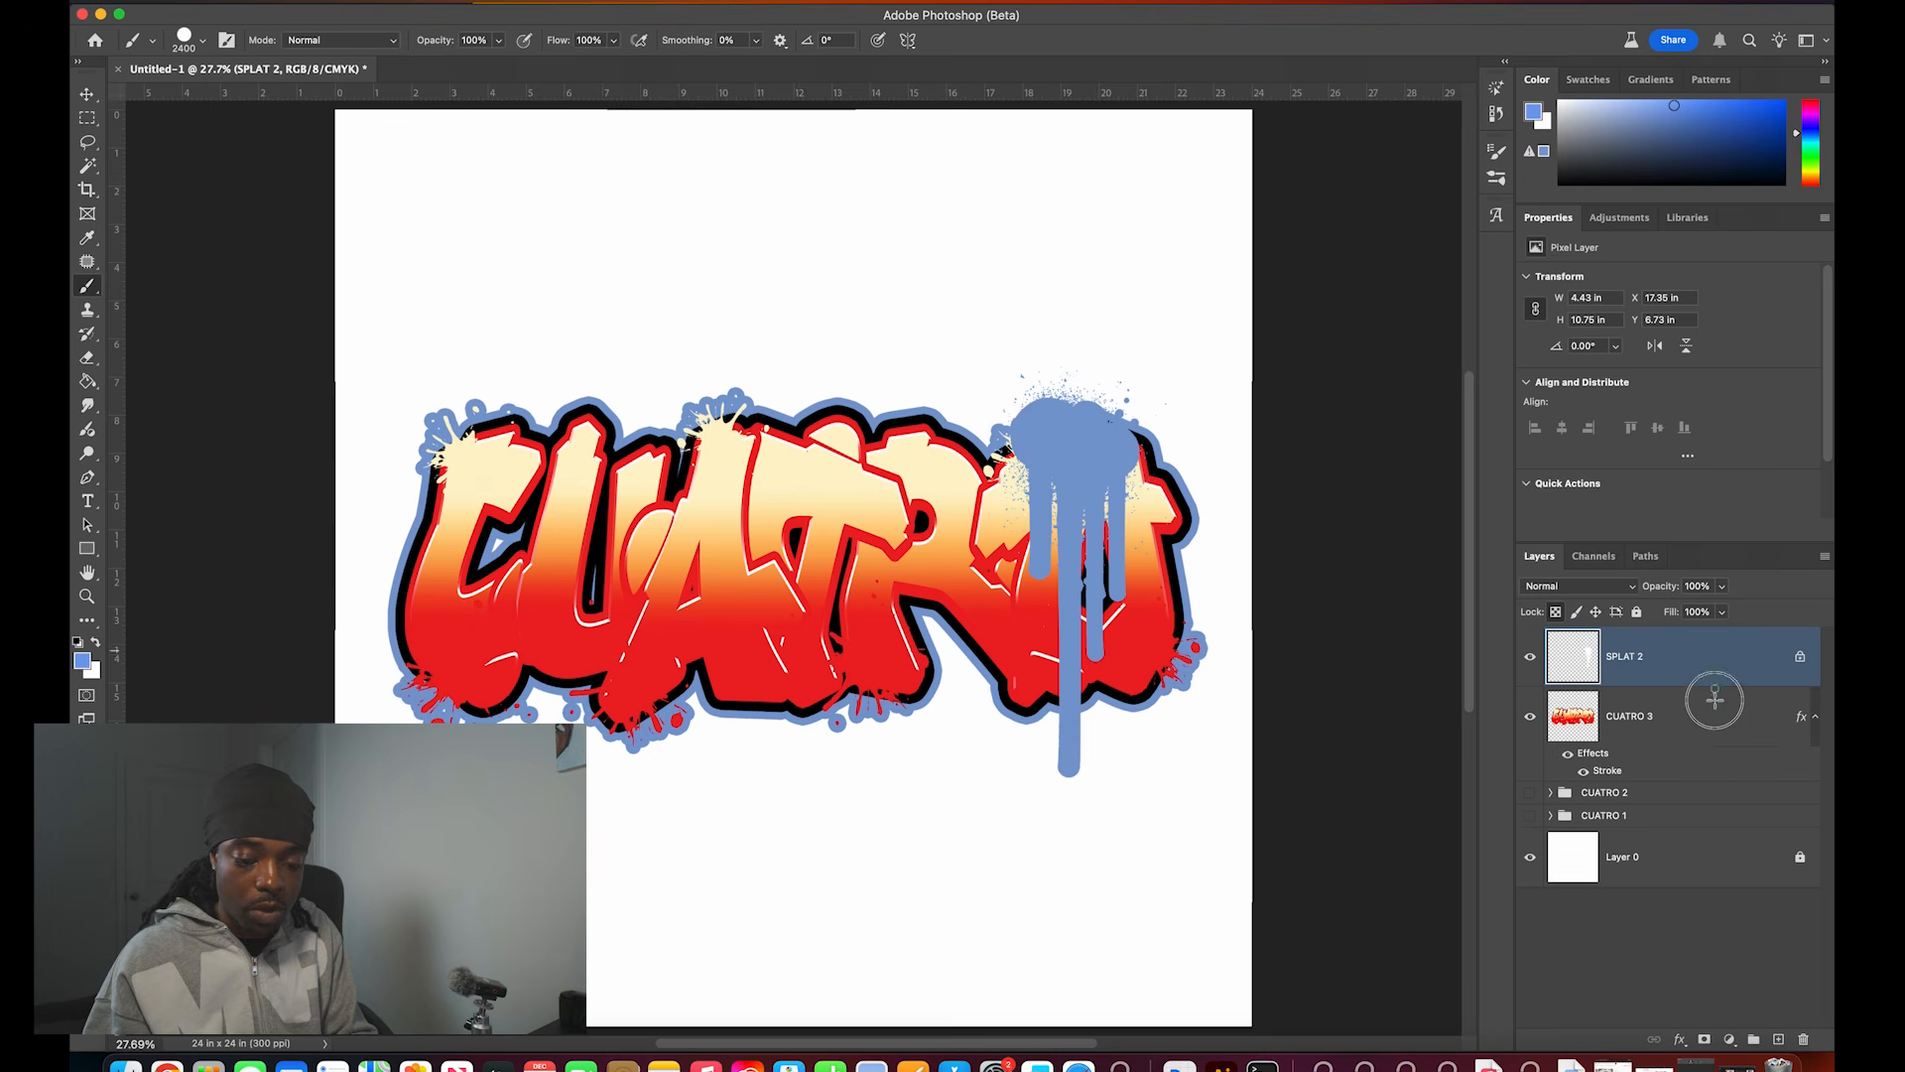
Step: Move the splat layer below CUATRO 3, renamed SPLATBLUE, and scale it to 46.46% so it drips from under the R
drag(1737, 663, 1701, 757)
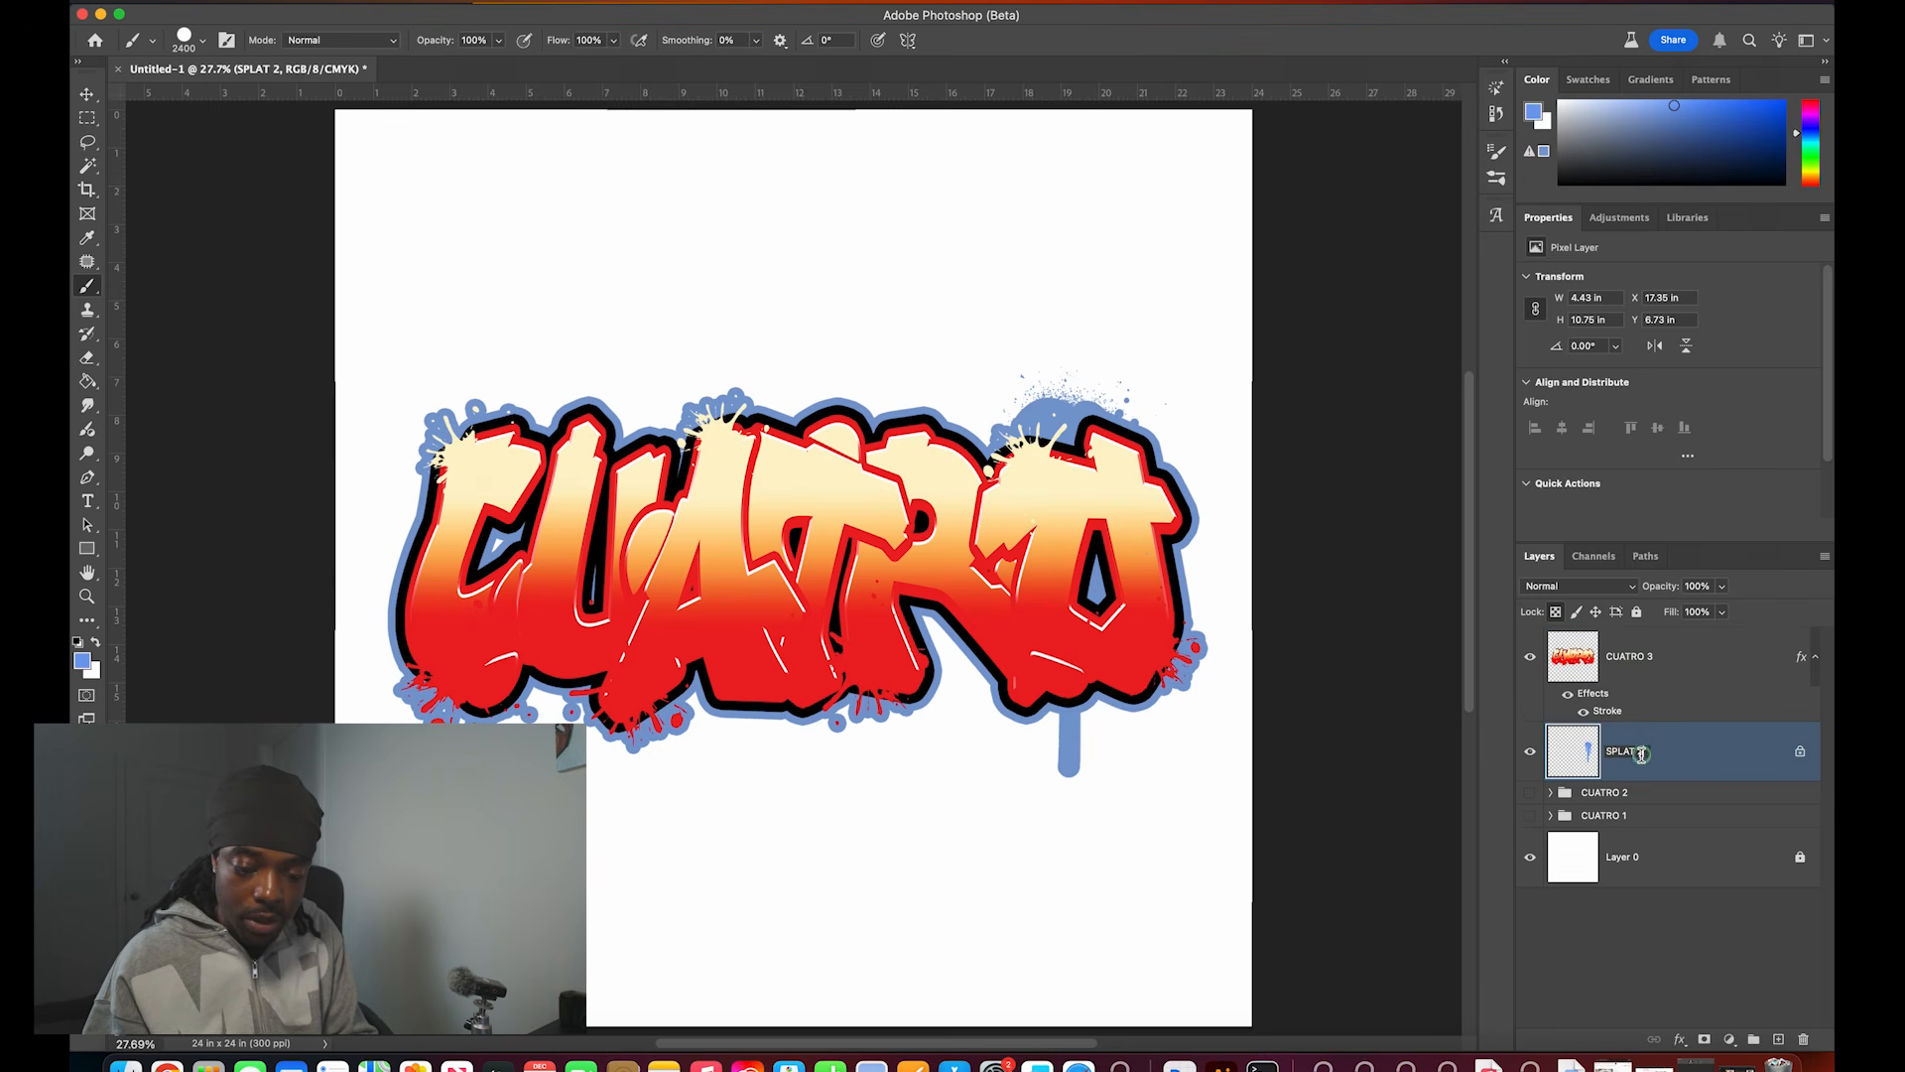
click(1714, 757)
key(super+t)
drag(1167, 571, 1080, 572)
drag(1080, 476, 983, 638)
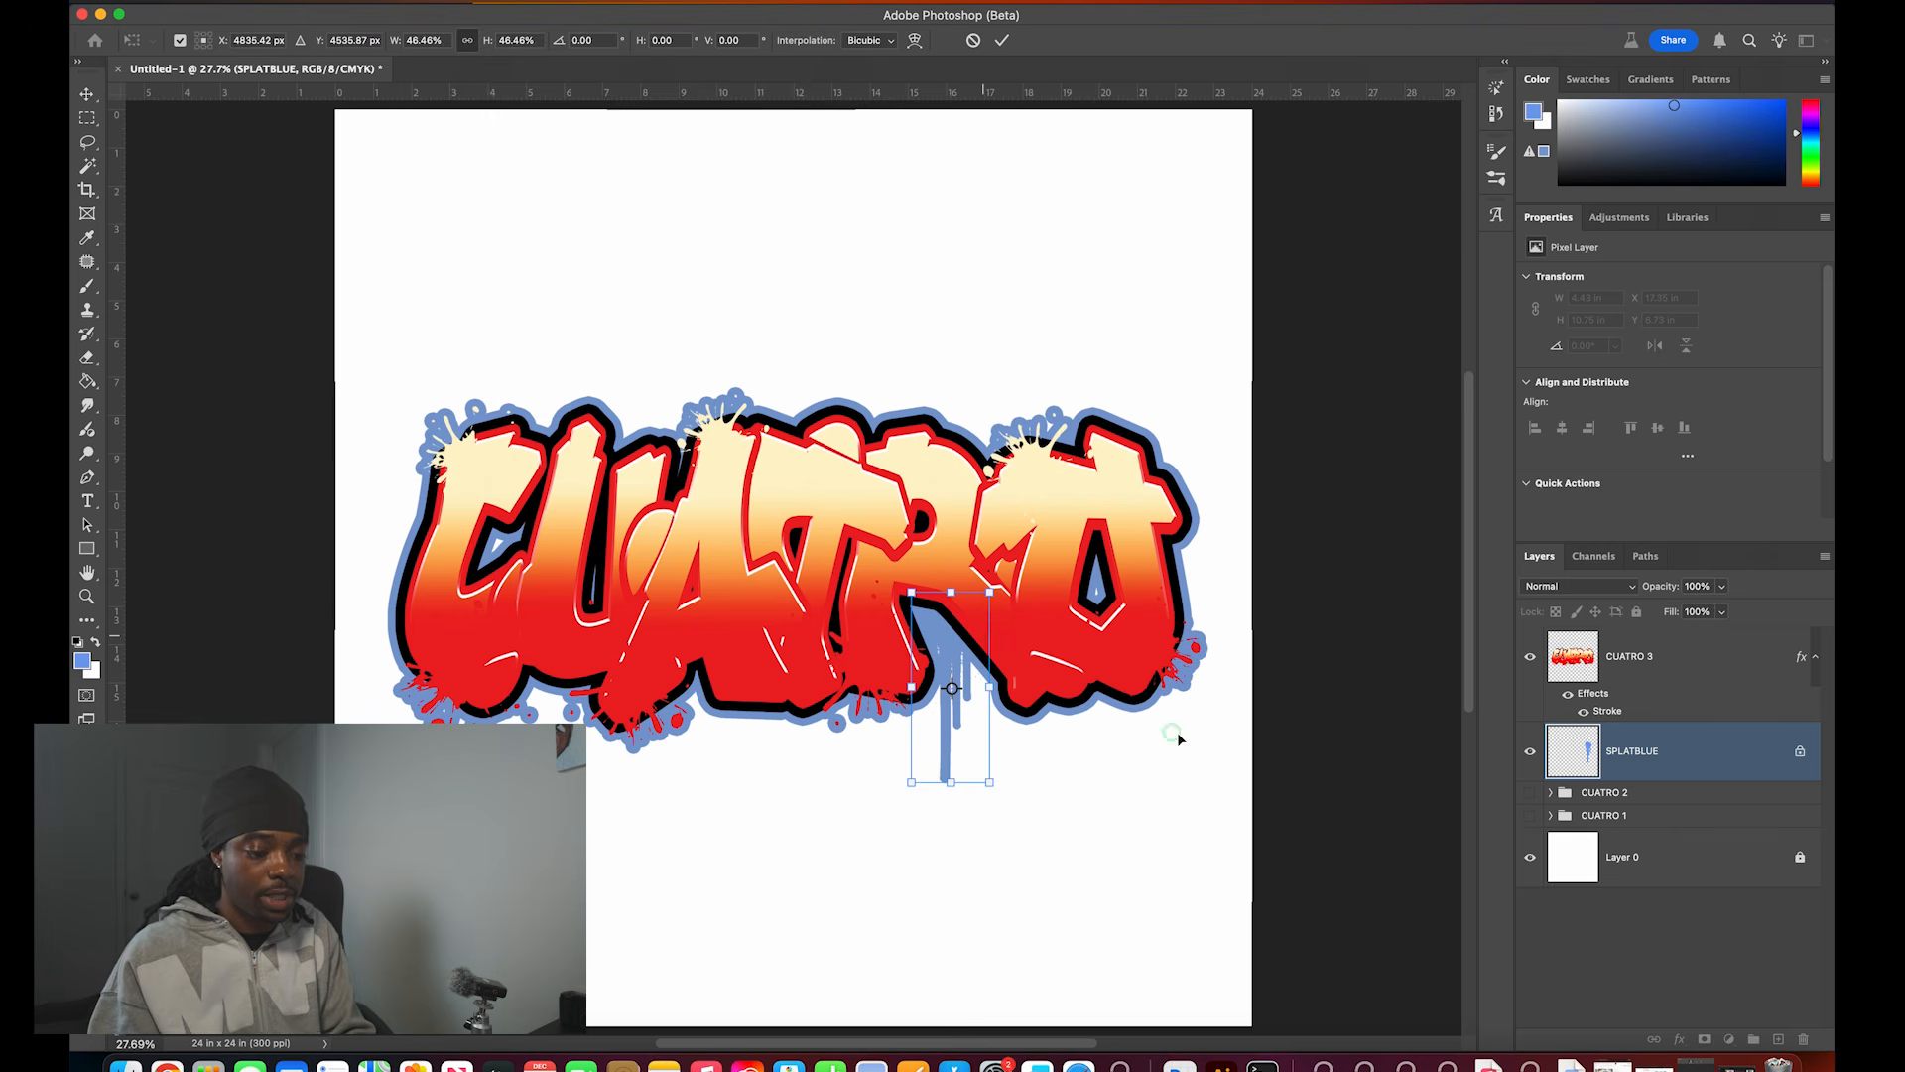
key(Return)
Step: Duplicate the SPLATBLUE layer and shrink the copy to about 3.63 in tall, dripping from beneath the C and U
key(b)
key(super+j)
key(super+t)
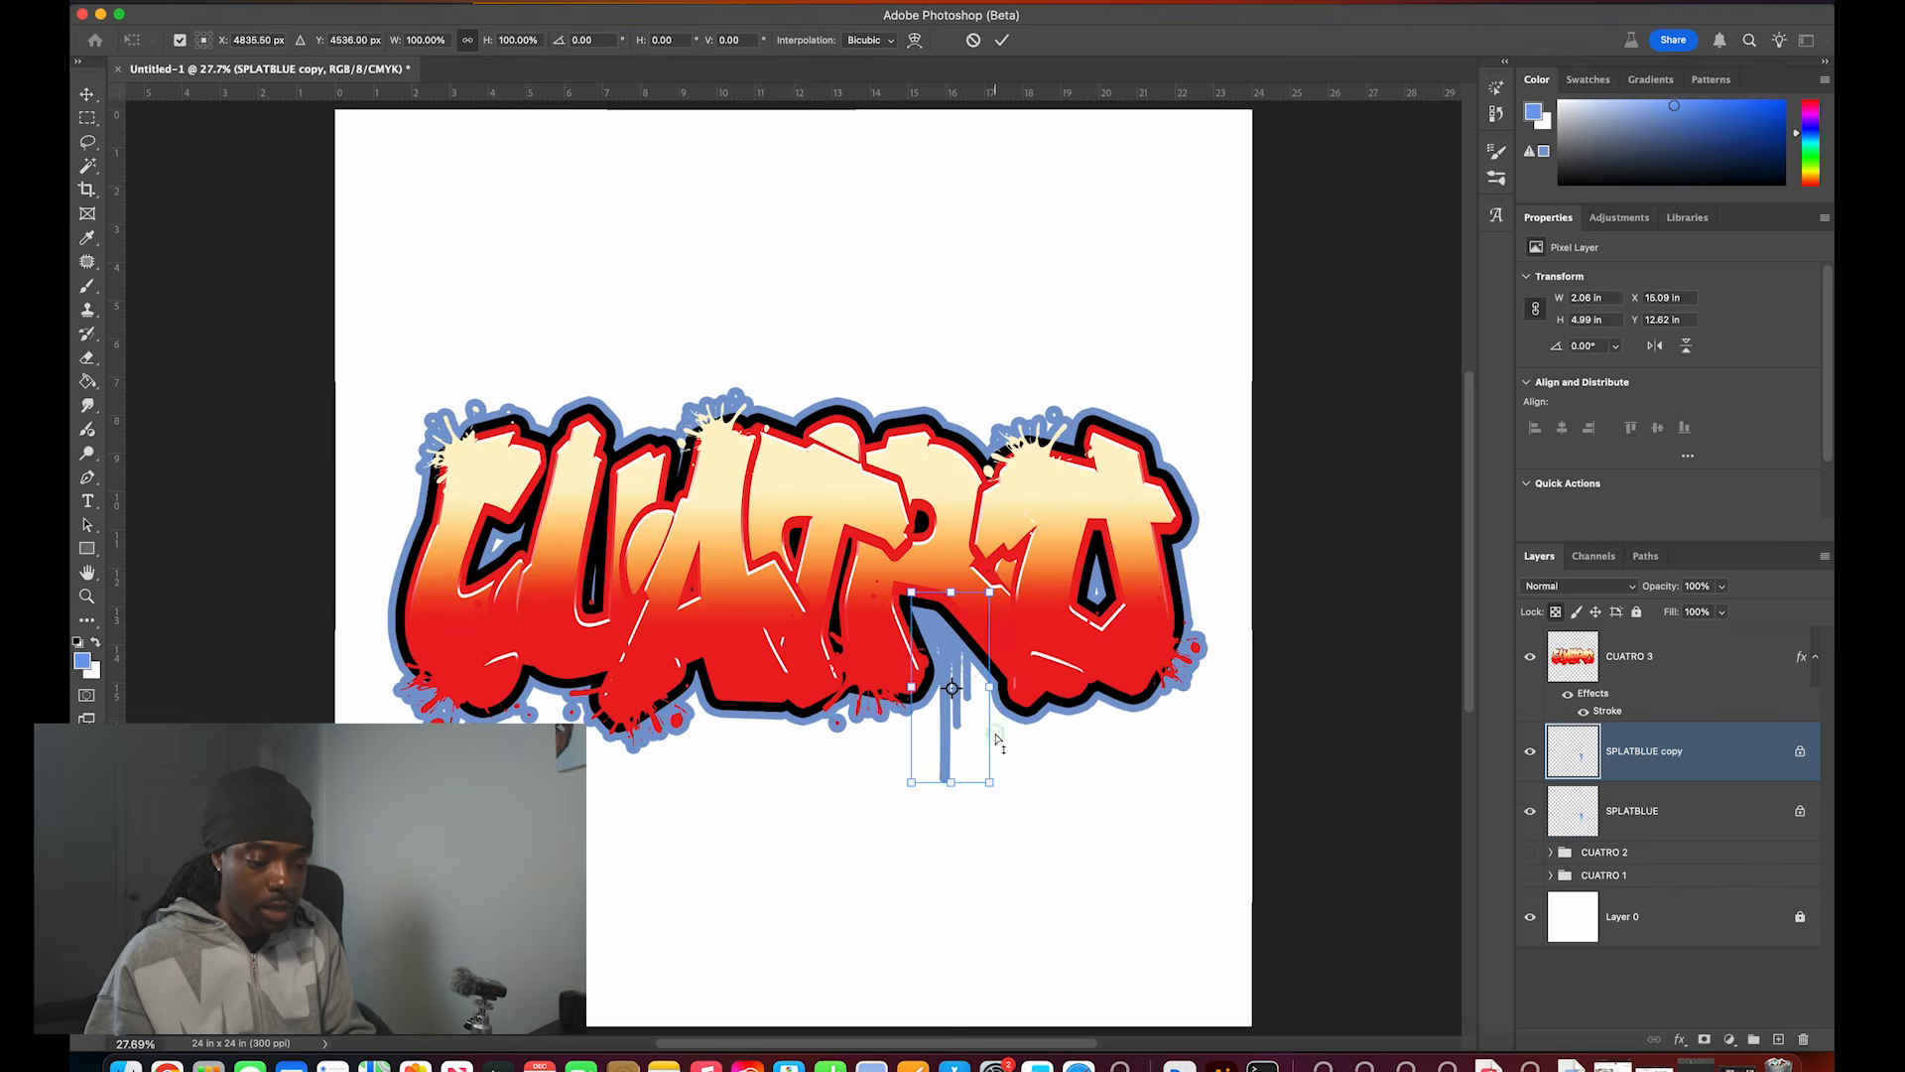
right_click(969, 722)
click(1054, 1013)
drag(991, 592, 546, 685)
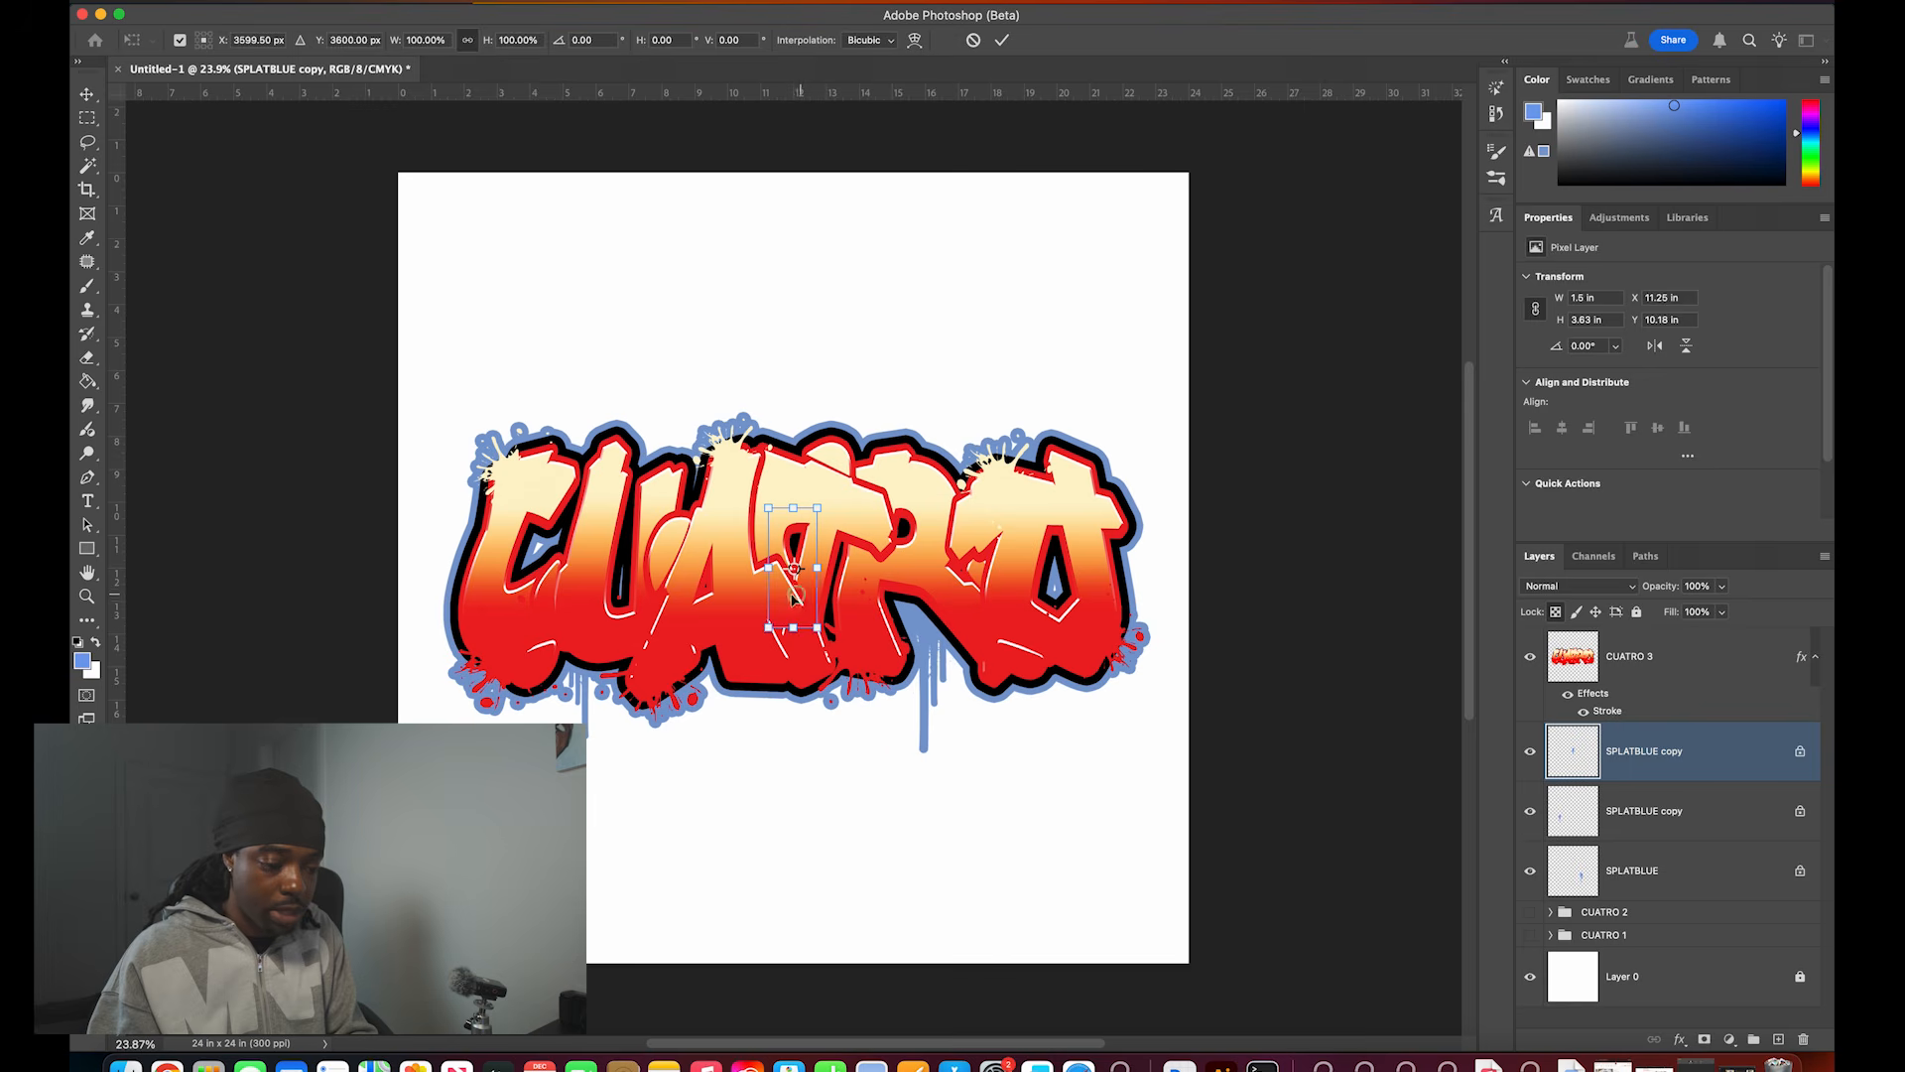
Step: Try to position another SPLATBLUE copy beneath the letter O
drag(794, 593, 1116, 640)
key(Return)
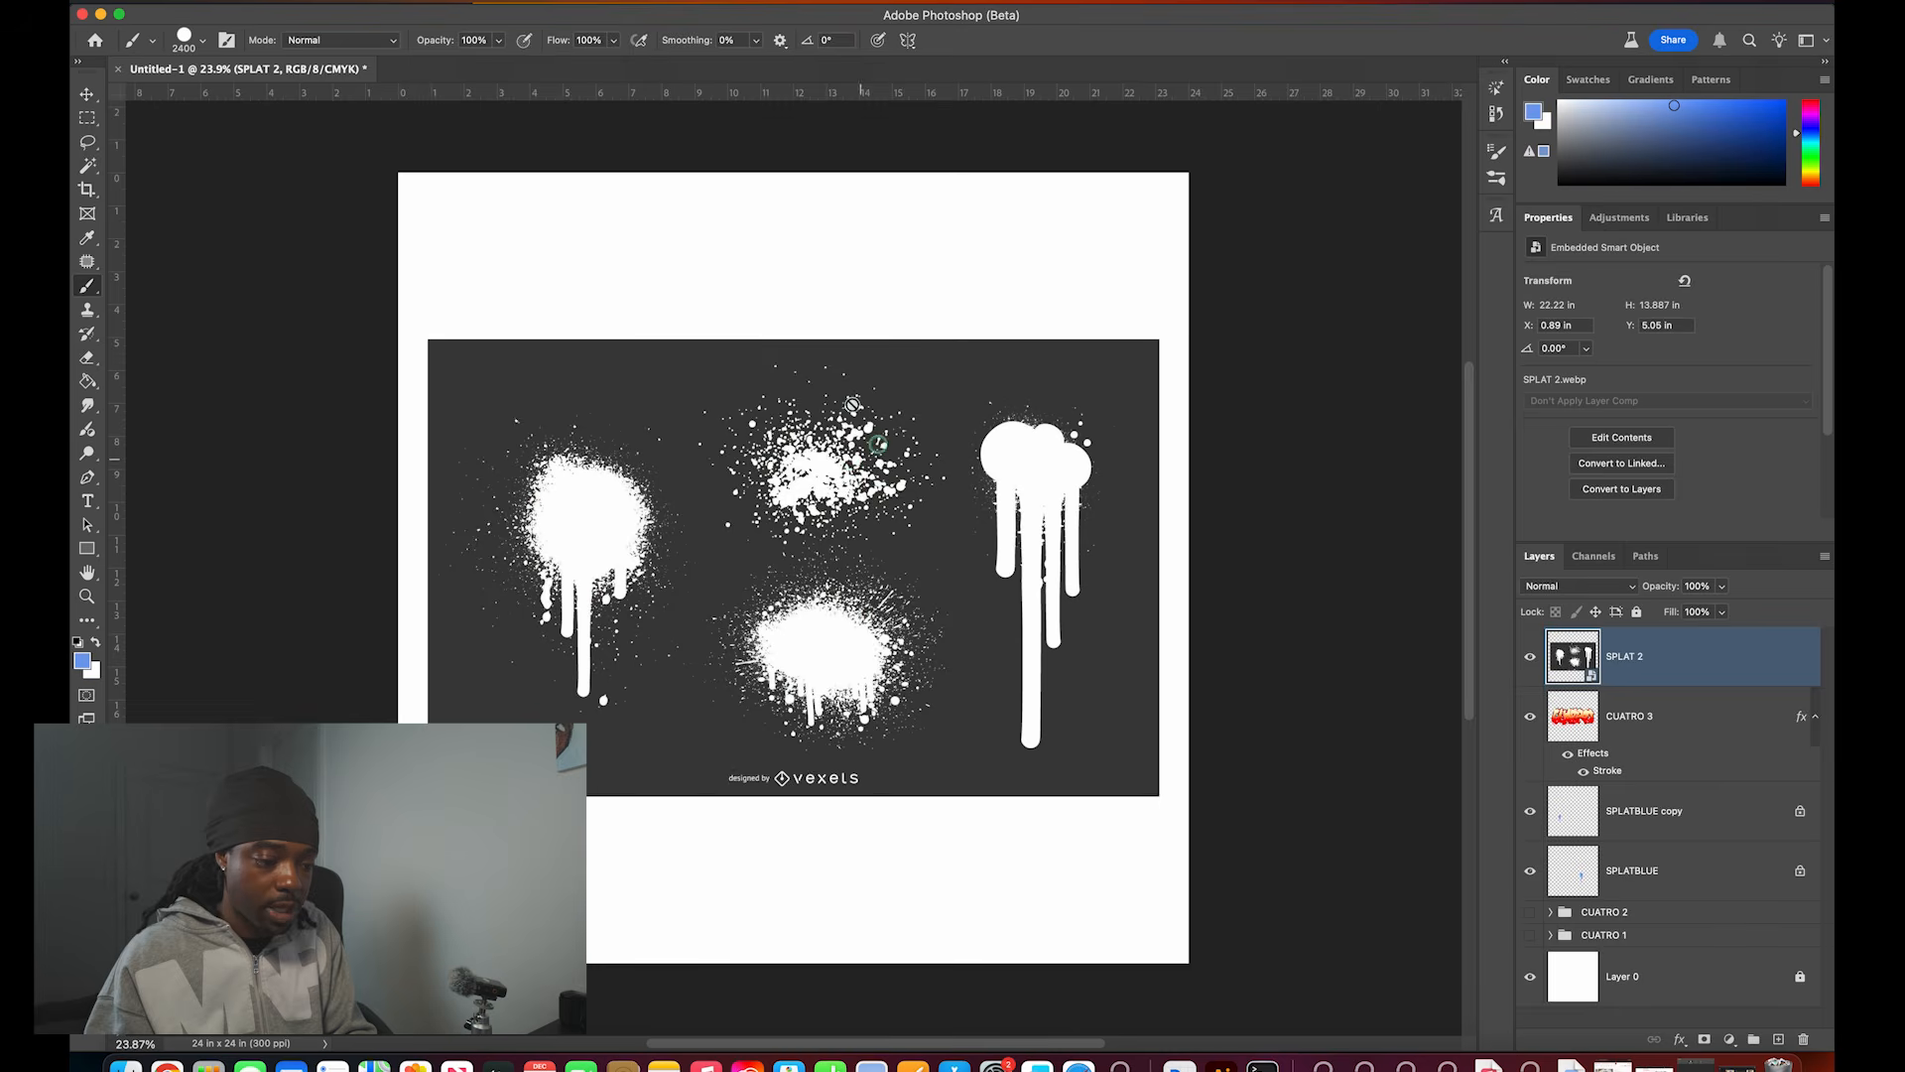
click(88, 118)
mouse_move(1139, 891)
mouse_down()
mouse_move(333, 539)
mouse_move(333, 561)
mouse_up()
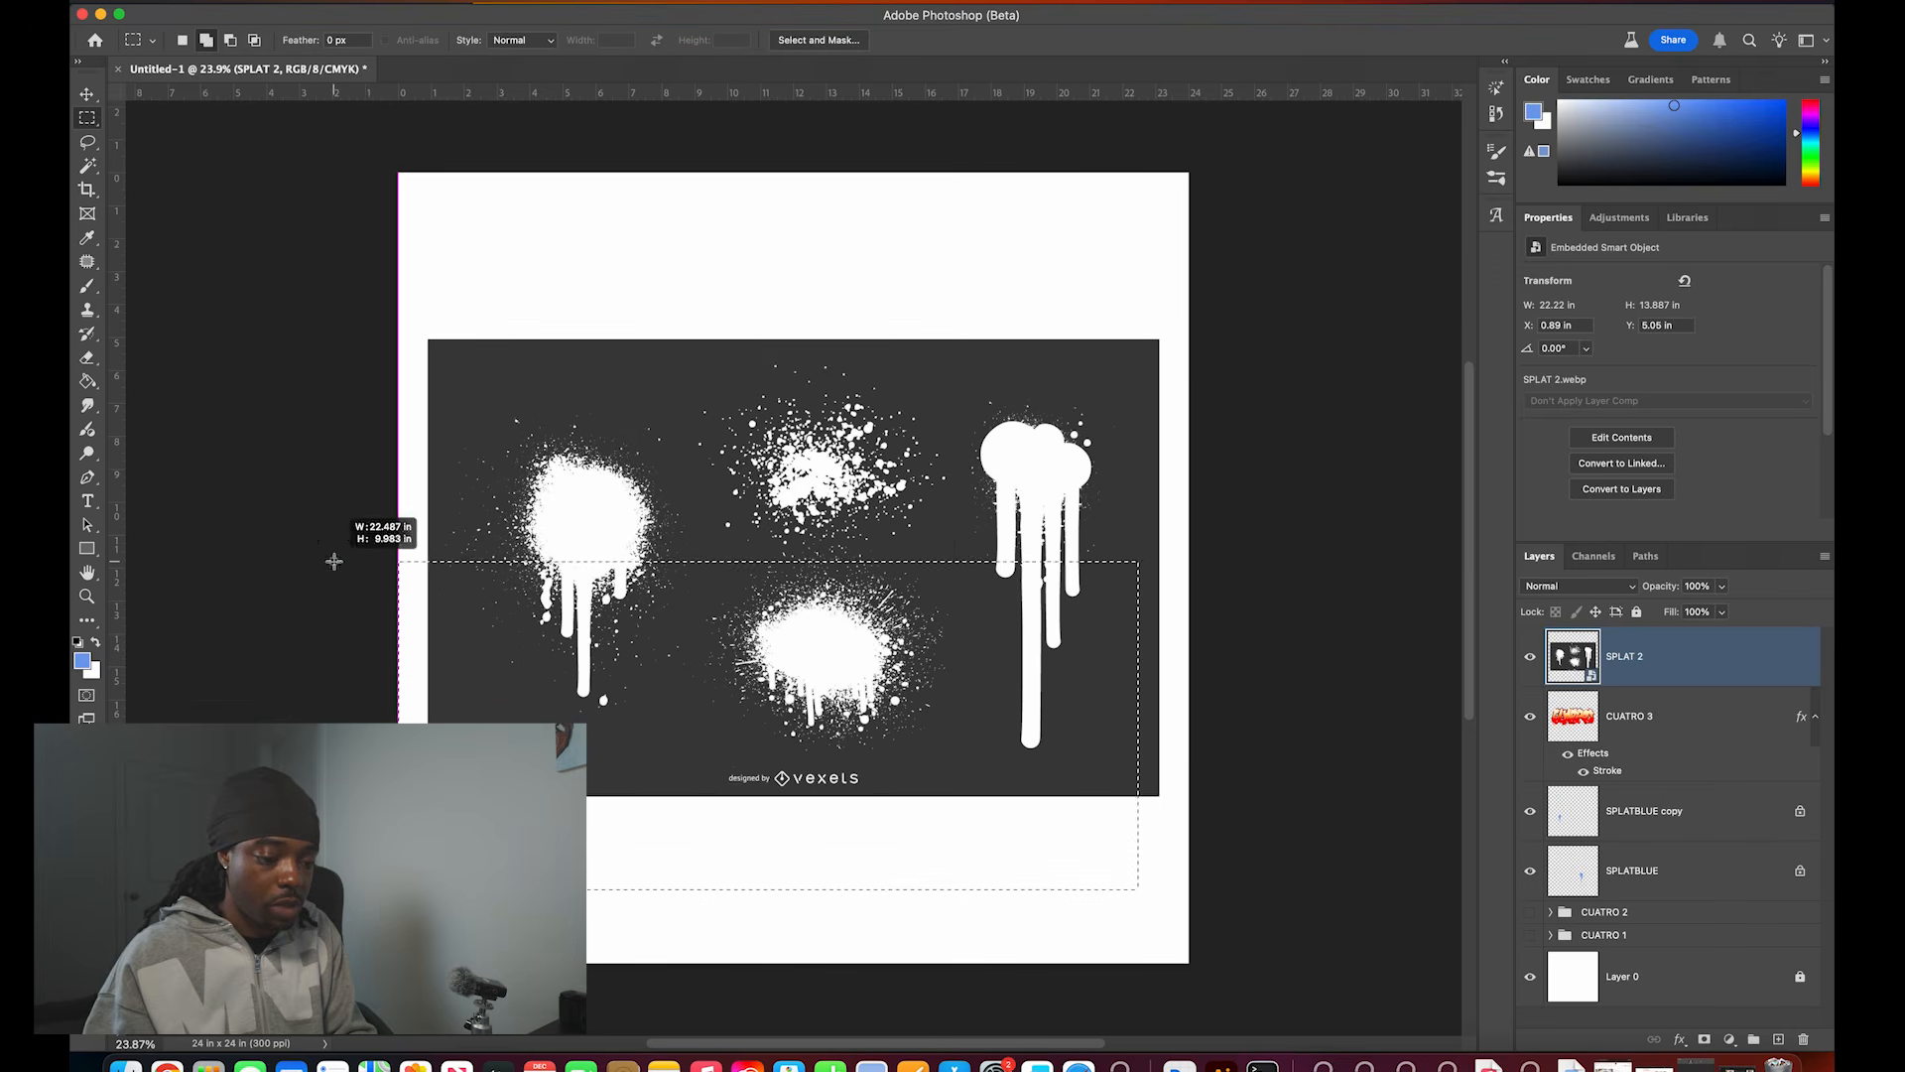
mouse_move(1194, 189)
mouse_down()
mouse_move(1009, 960)
mouse_move(959, 961)
mouse_up()
drag(418, 303, 689, 829)
key(super+d)
right_click(1703, 667)
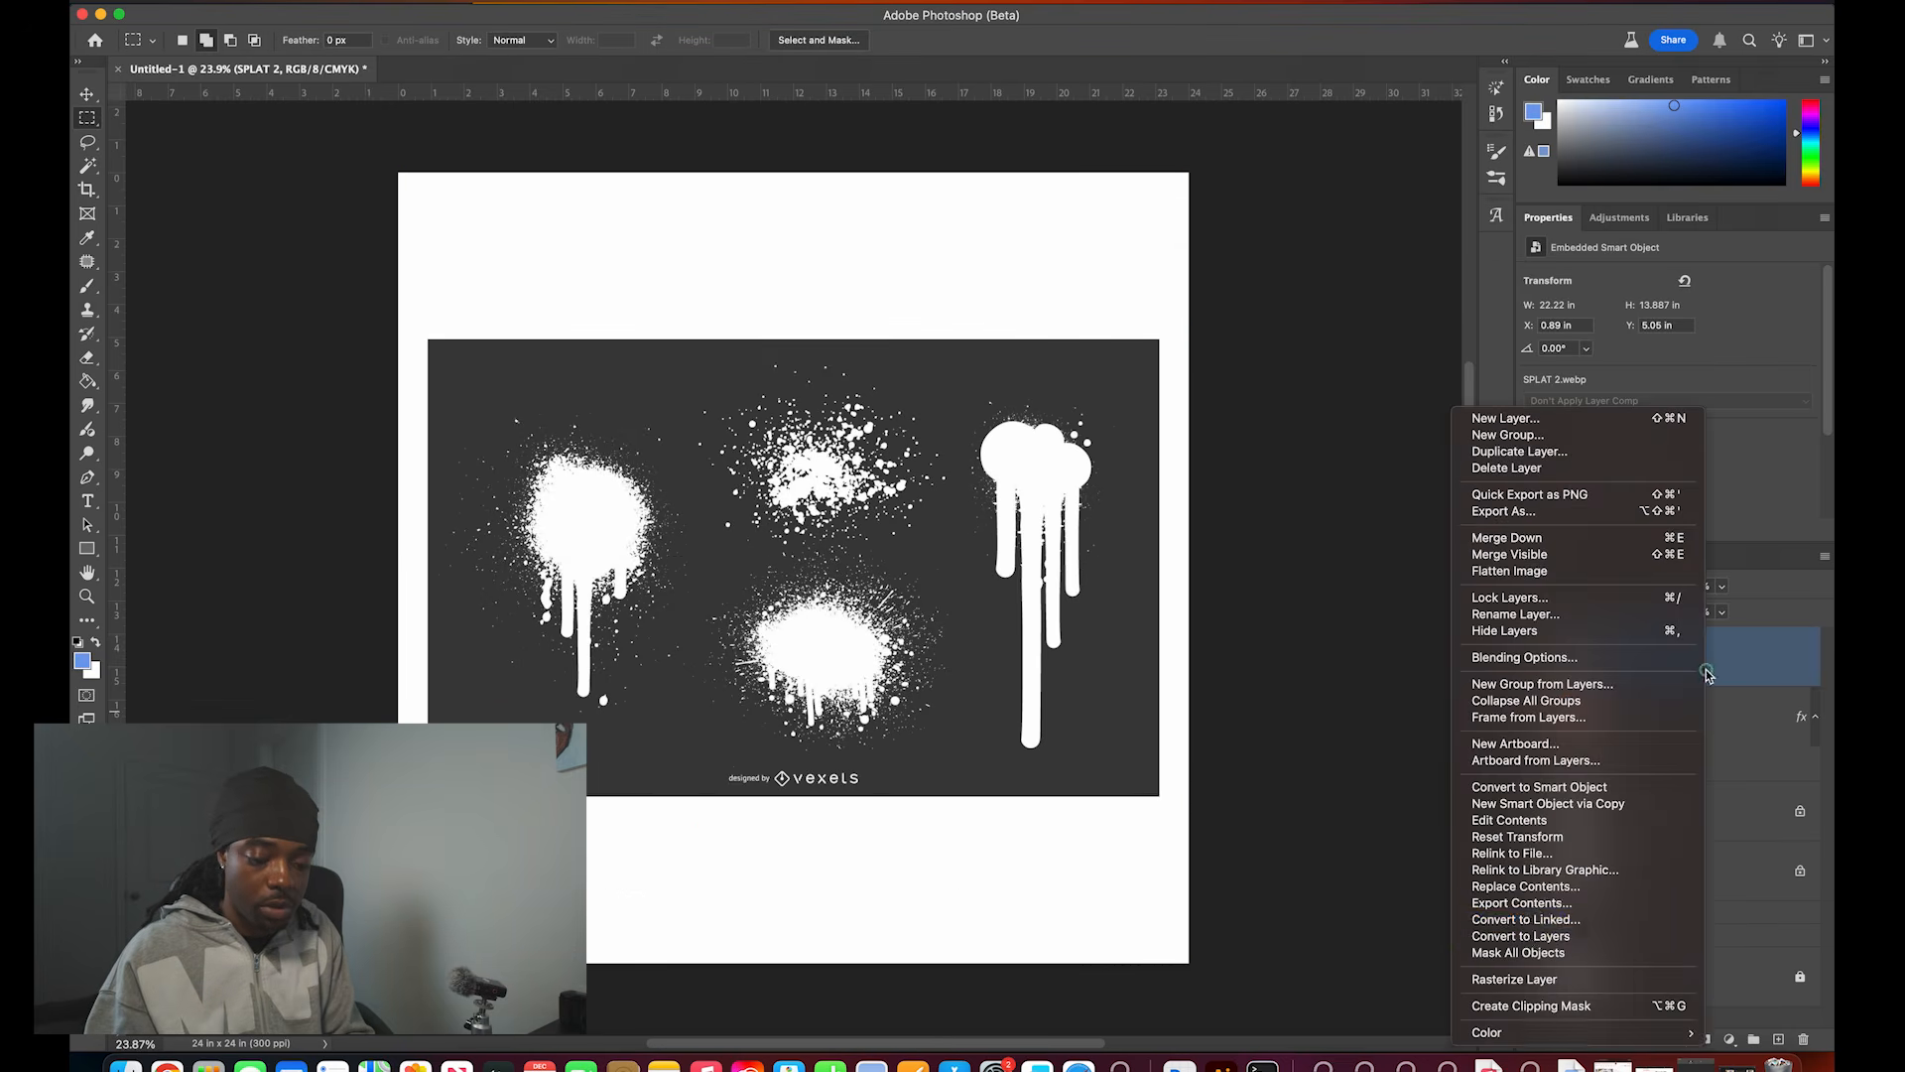
click(1528, 980)
key(Delete)
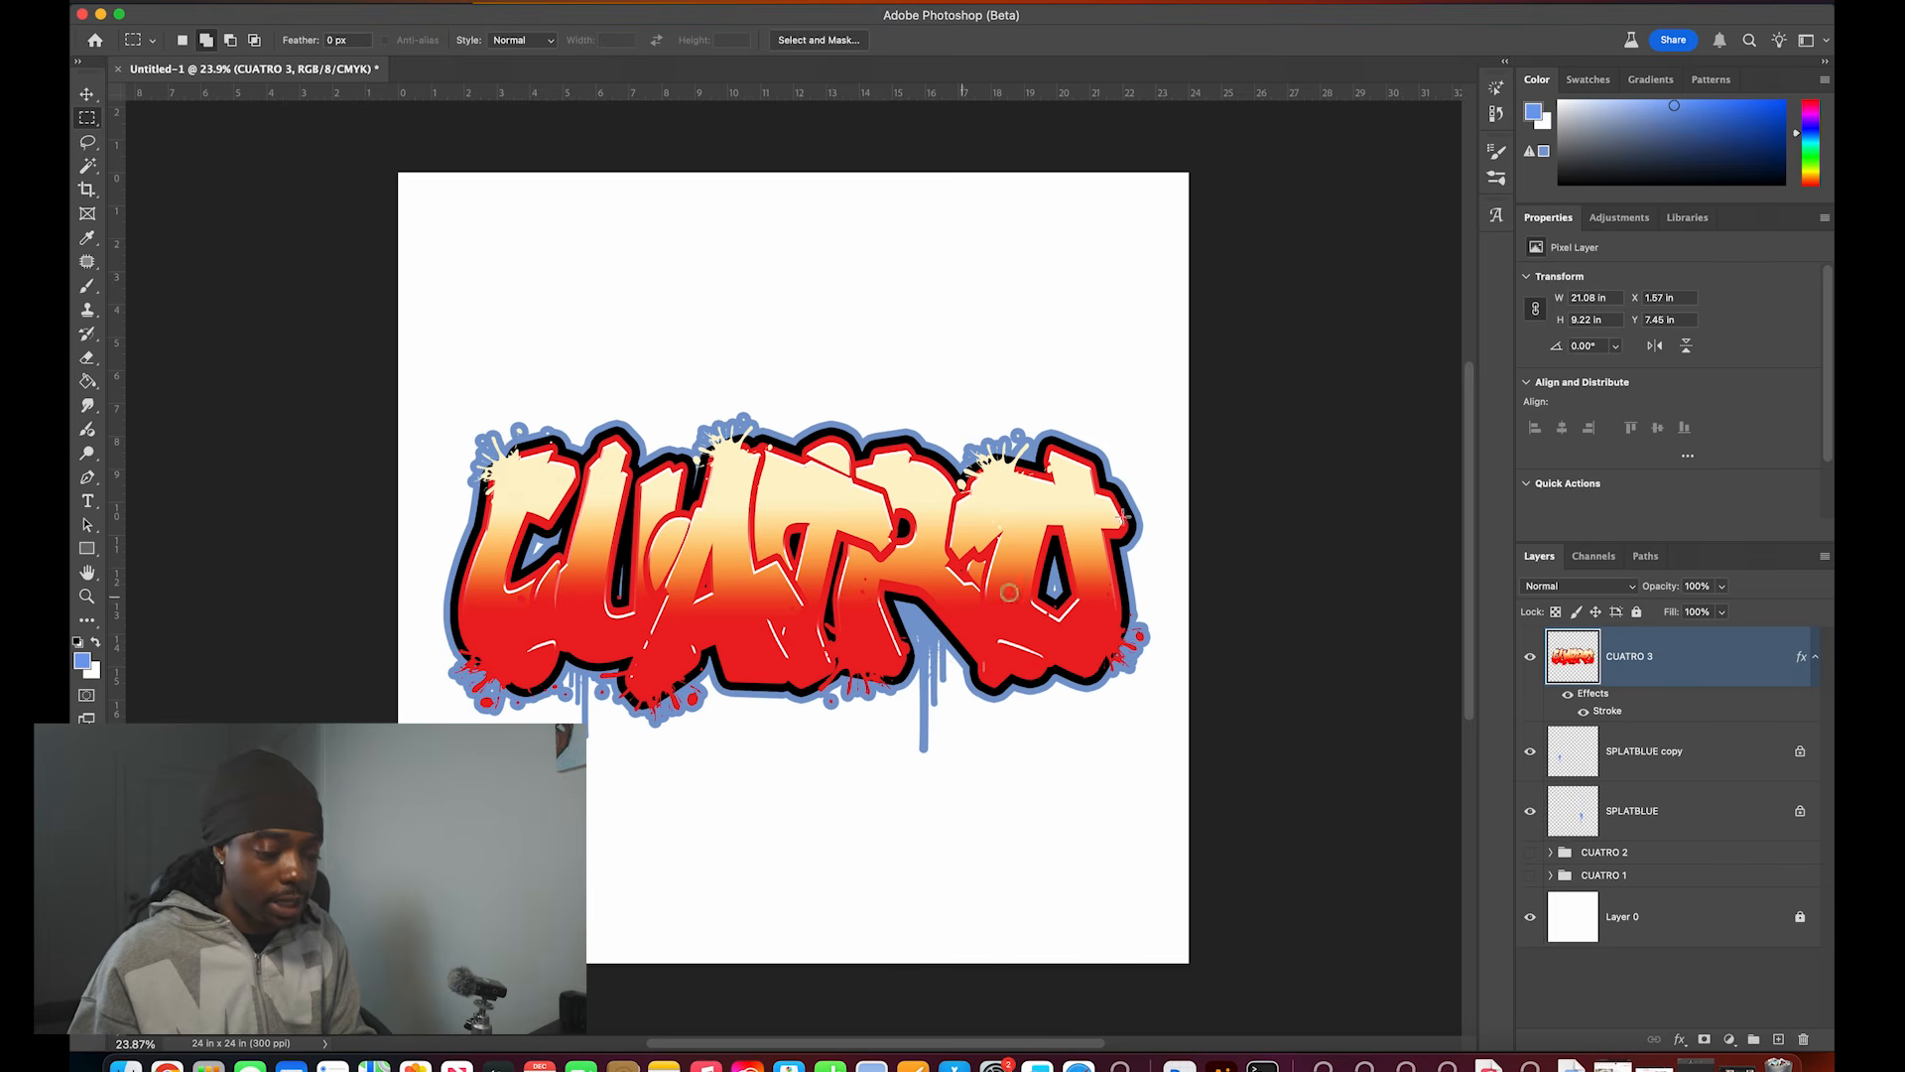
Step: Place SPLAT 2.webp again, rasterize it and remove everything around its upper-middle splatter
click(126, 1064)
drag(565, 402, 630, 272)
key(Return)
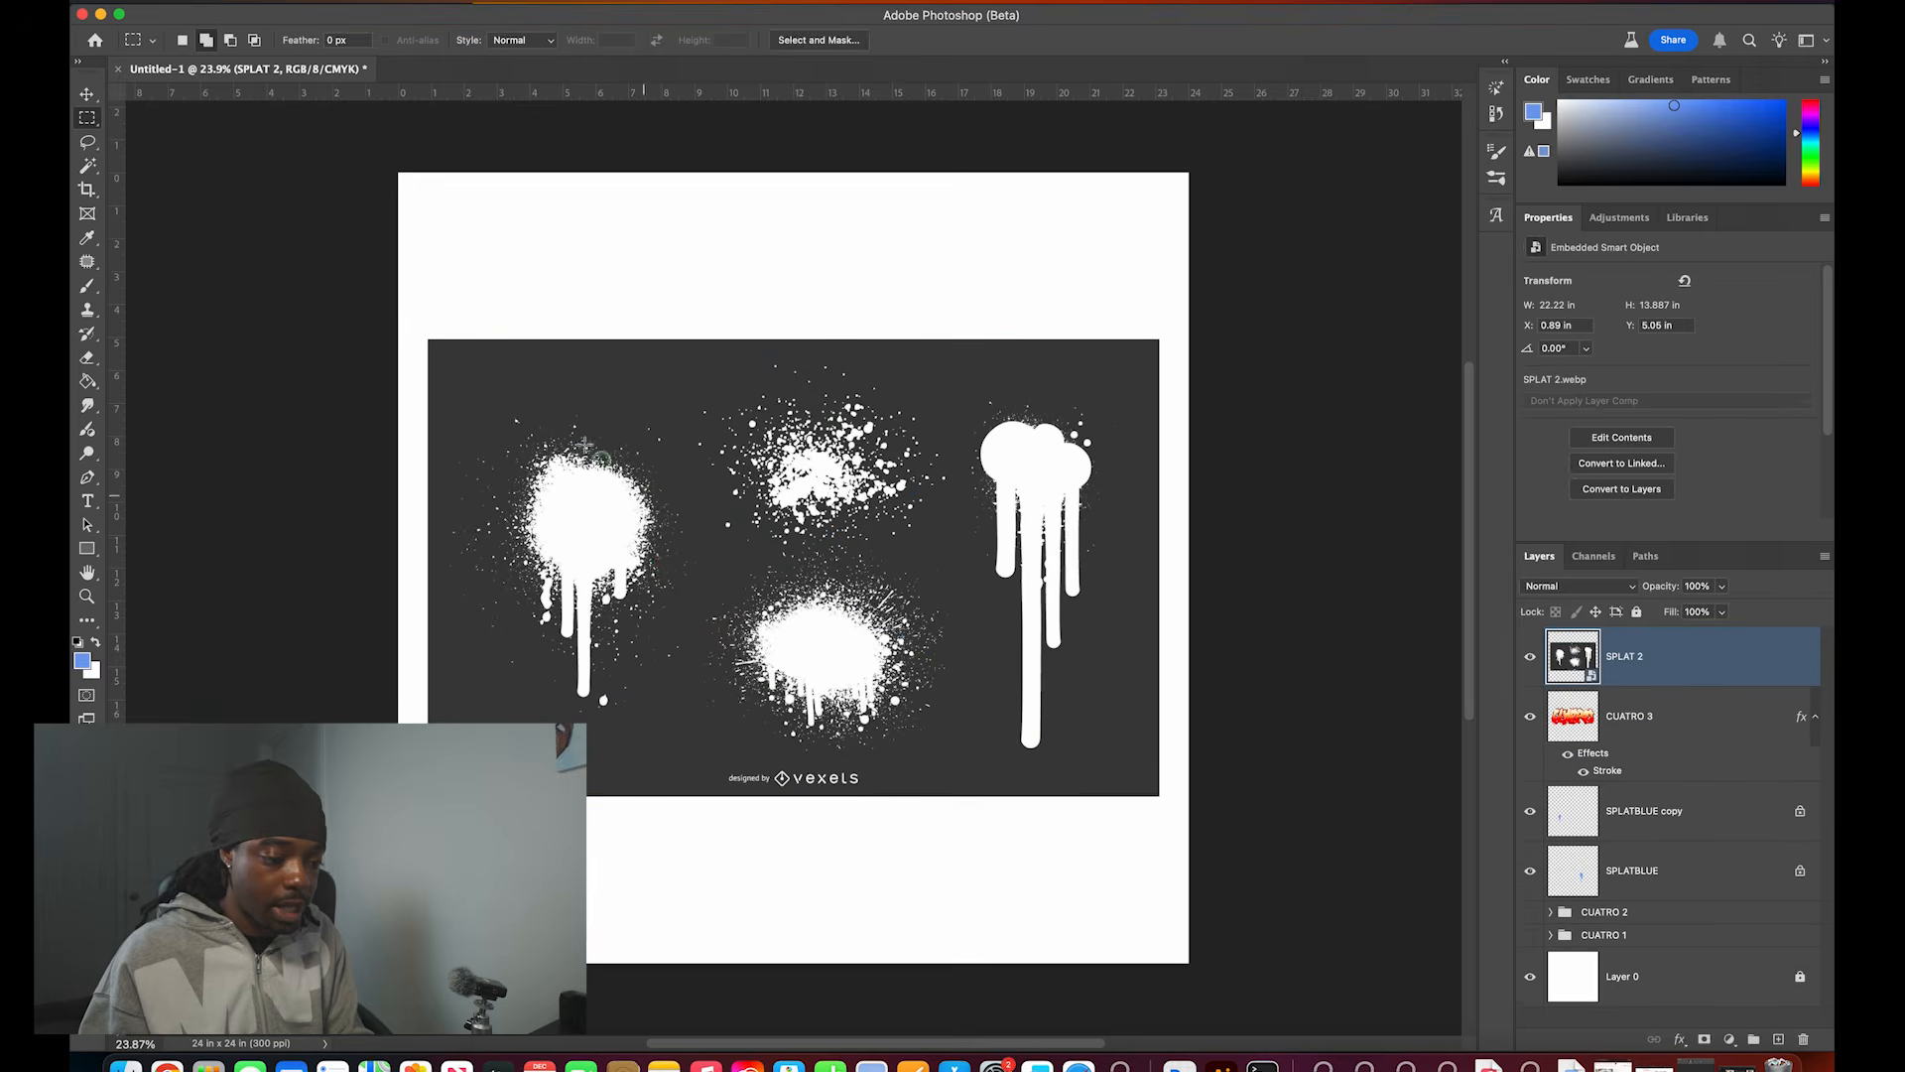
mouse_move(395, 243)
mouse_down()
mouse_move(647, 815)
mouse_move(679, 844)
mouse_up()
mouse_move(1190, 868)
mouse_down()
mouse_move(565, 677)
mouse_move(473, 564)
mouse_up()
drag(1194, 246, 956, 886)
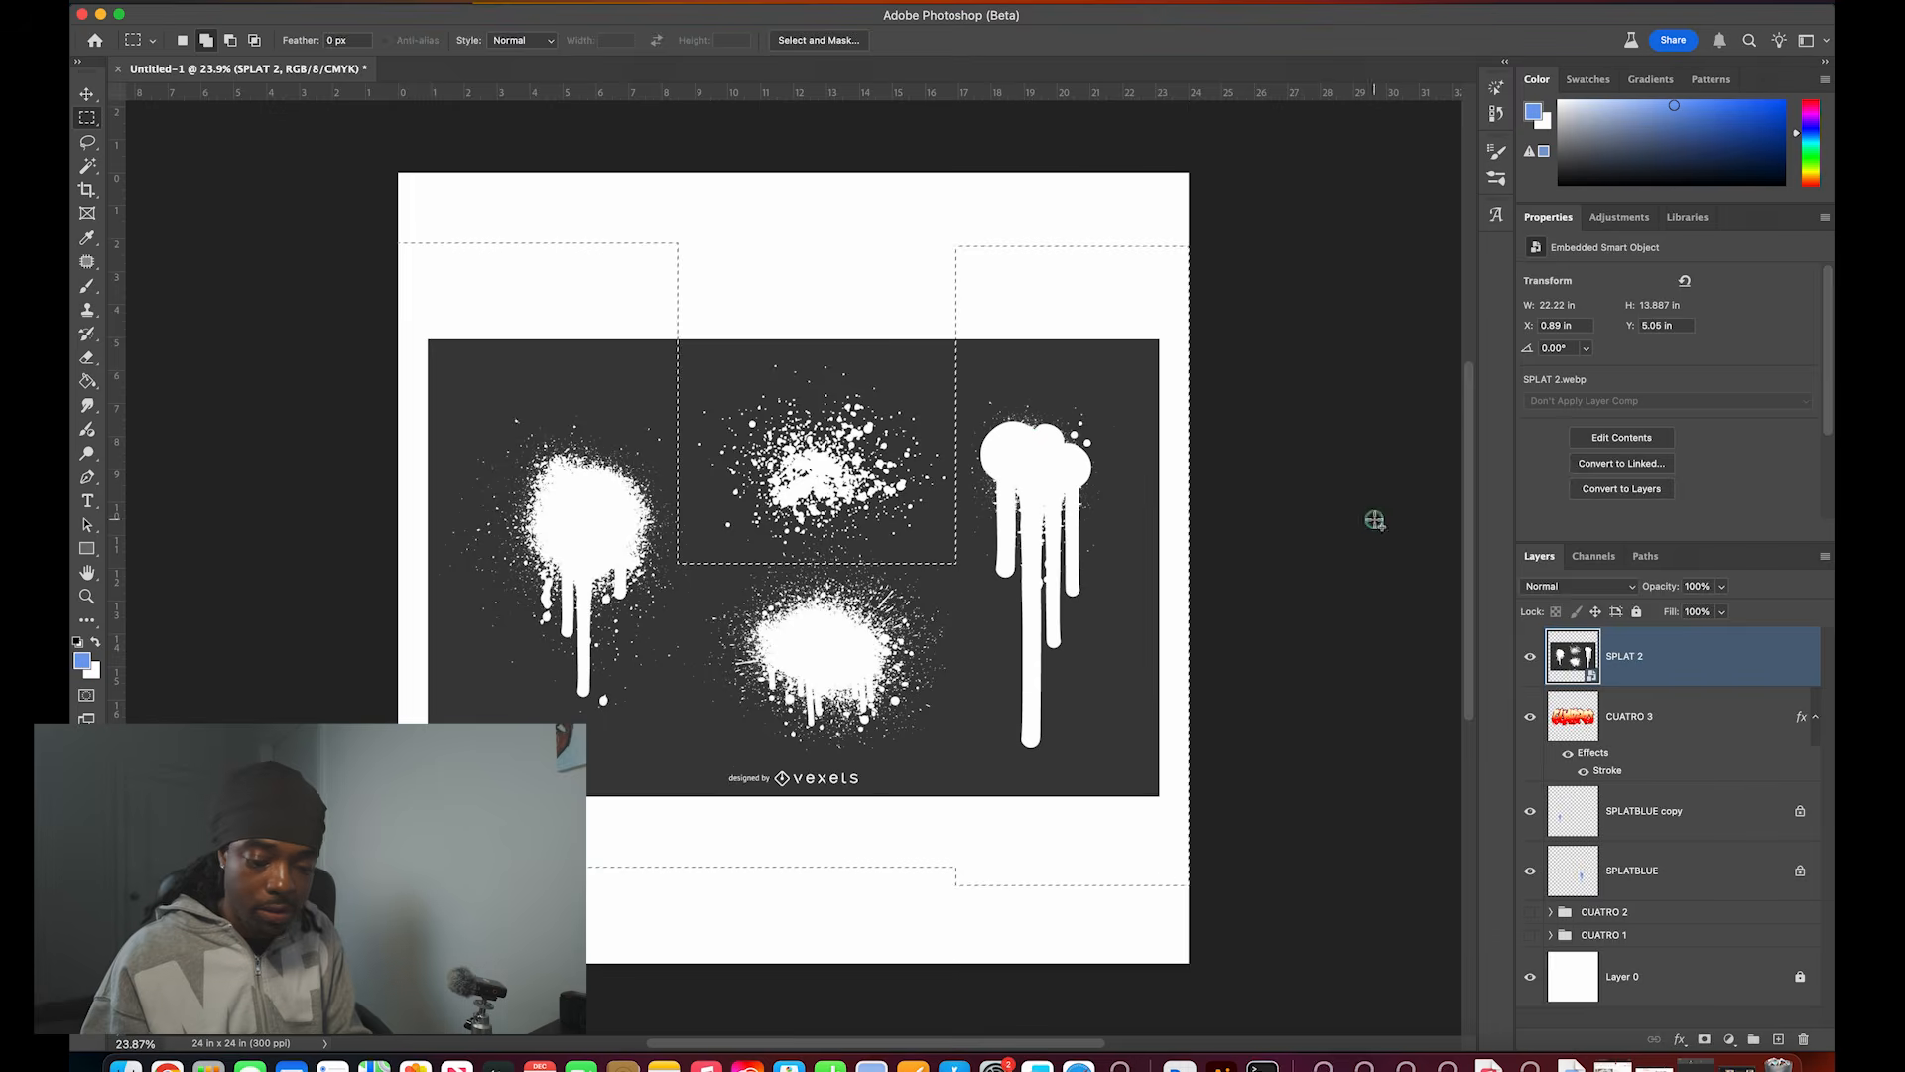
right_click(1669, 658)
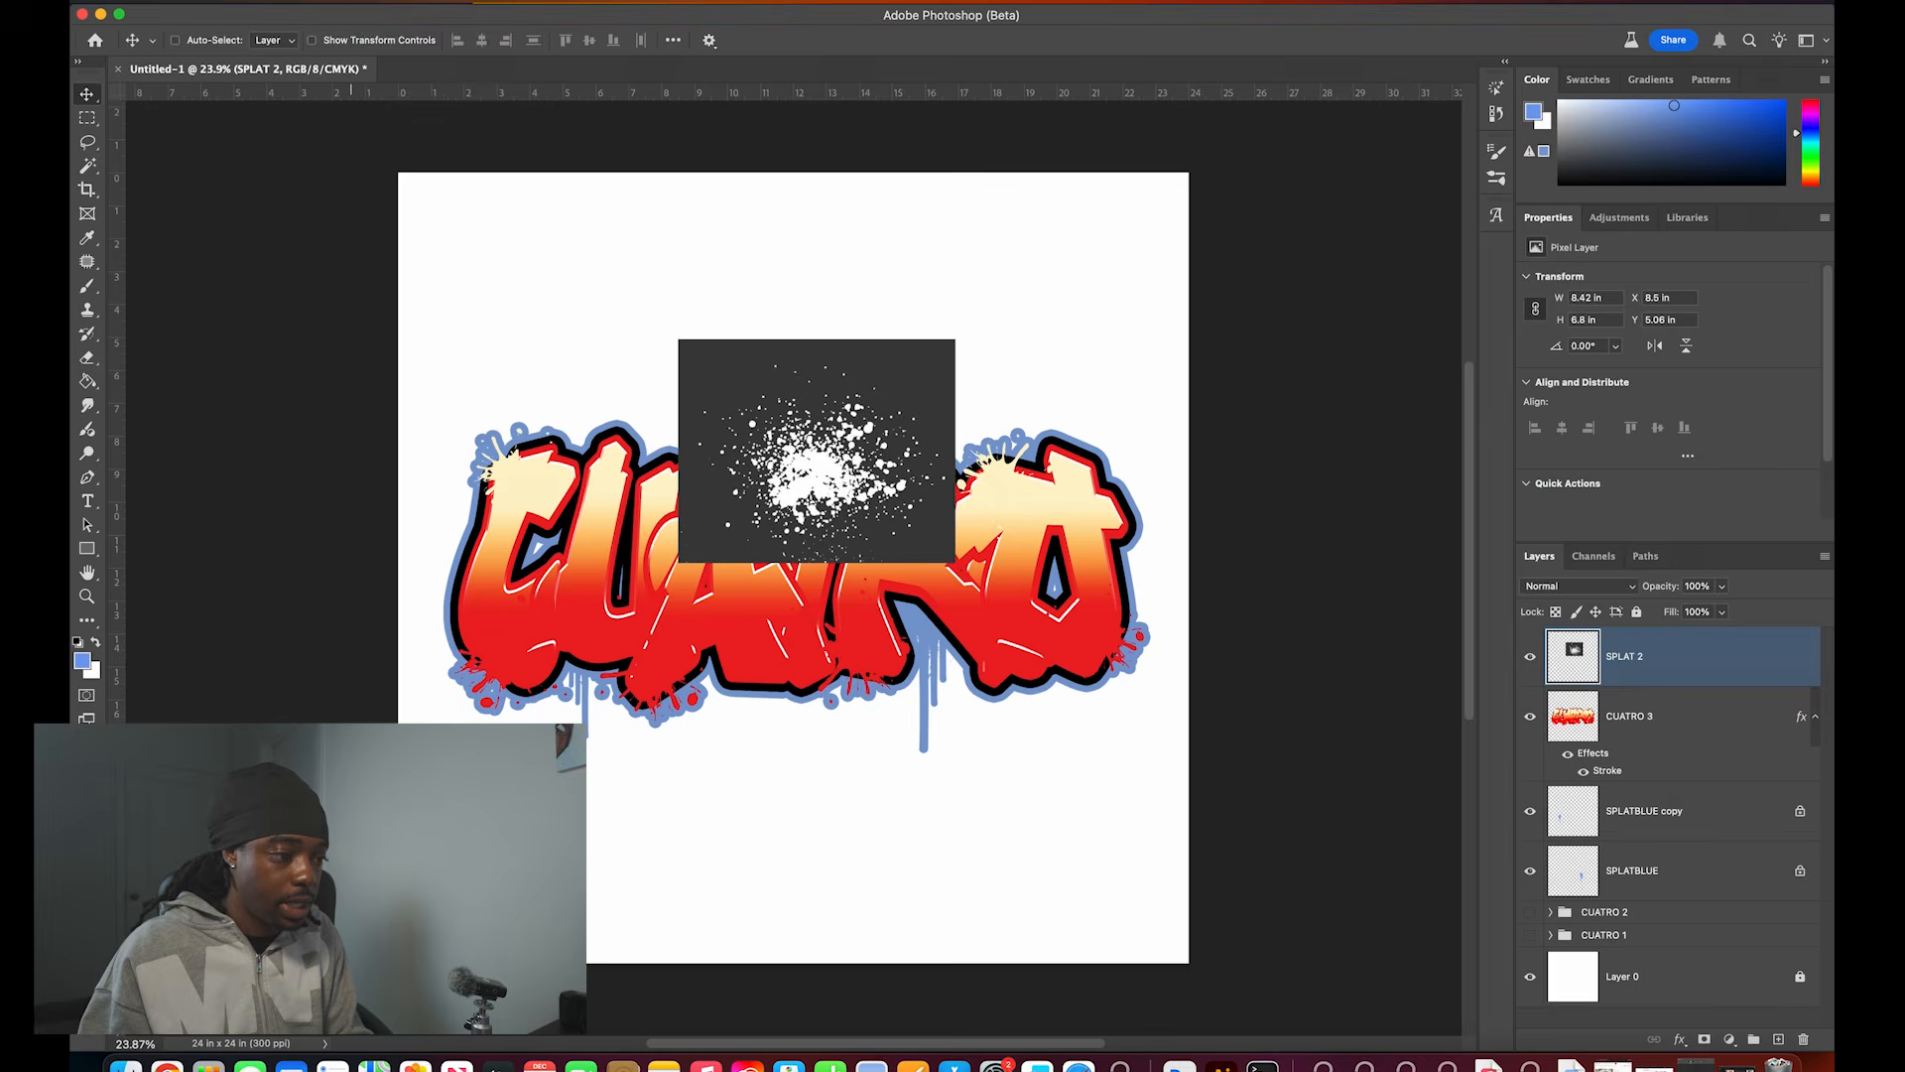
Step: Apply a Threshold adjustment to the isolated splatter, turning its grey background solid black
click(334, 3)
mouse_move(364, 39)
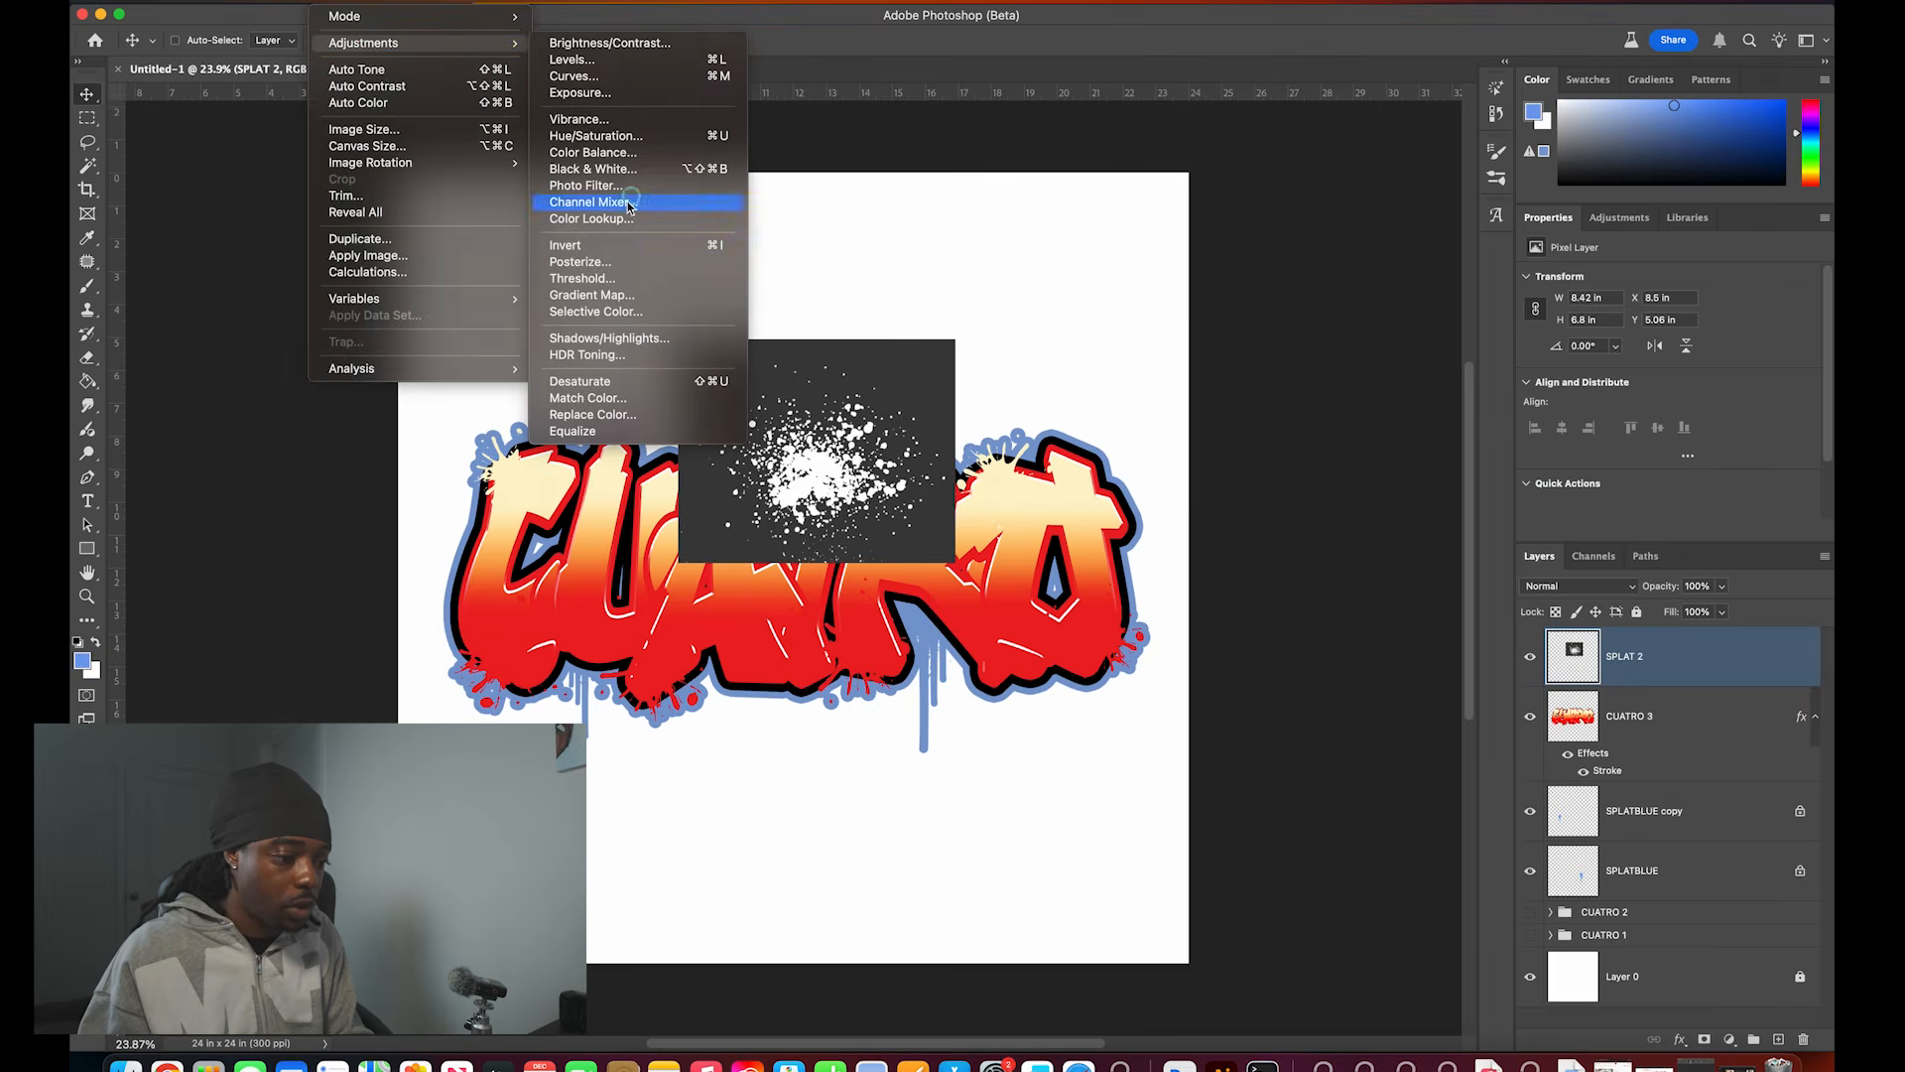
click(585, 279)
mouse_move(1325, 335)
mouse_down()
mouse_move(1275, 333)
mouse_move(1351, 333)
mouse_up()
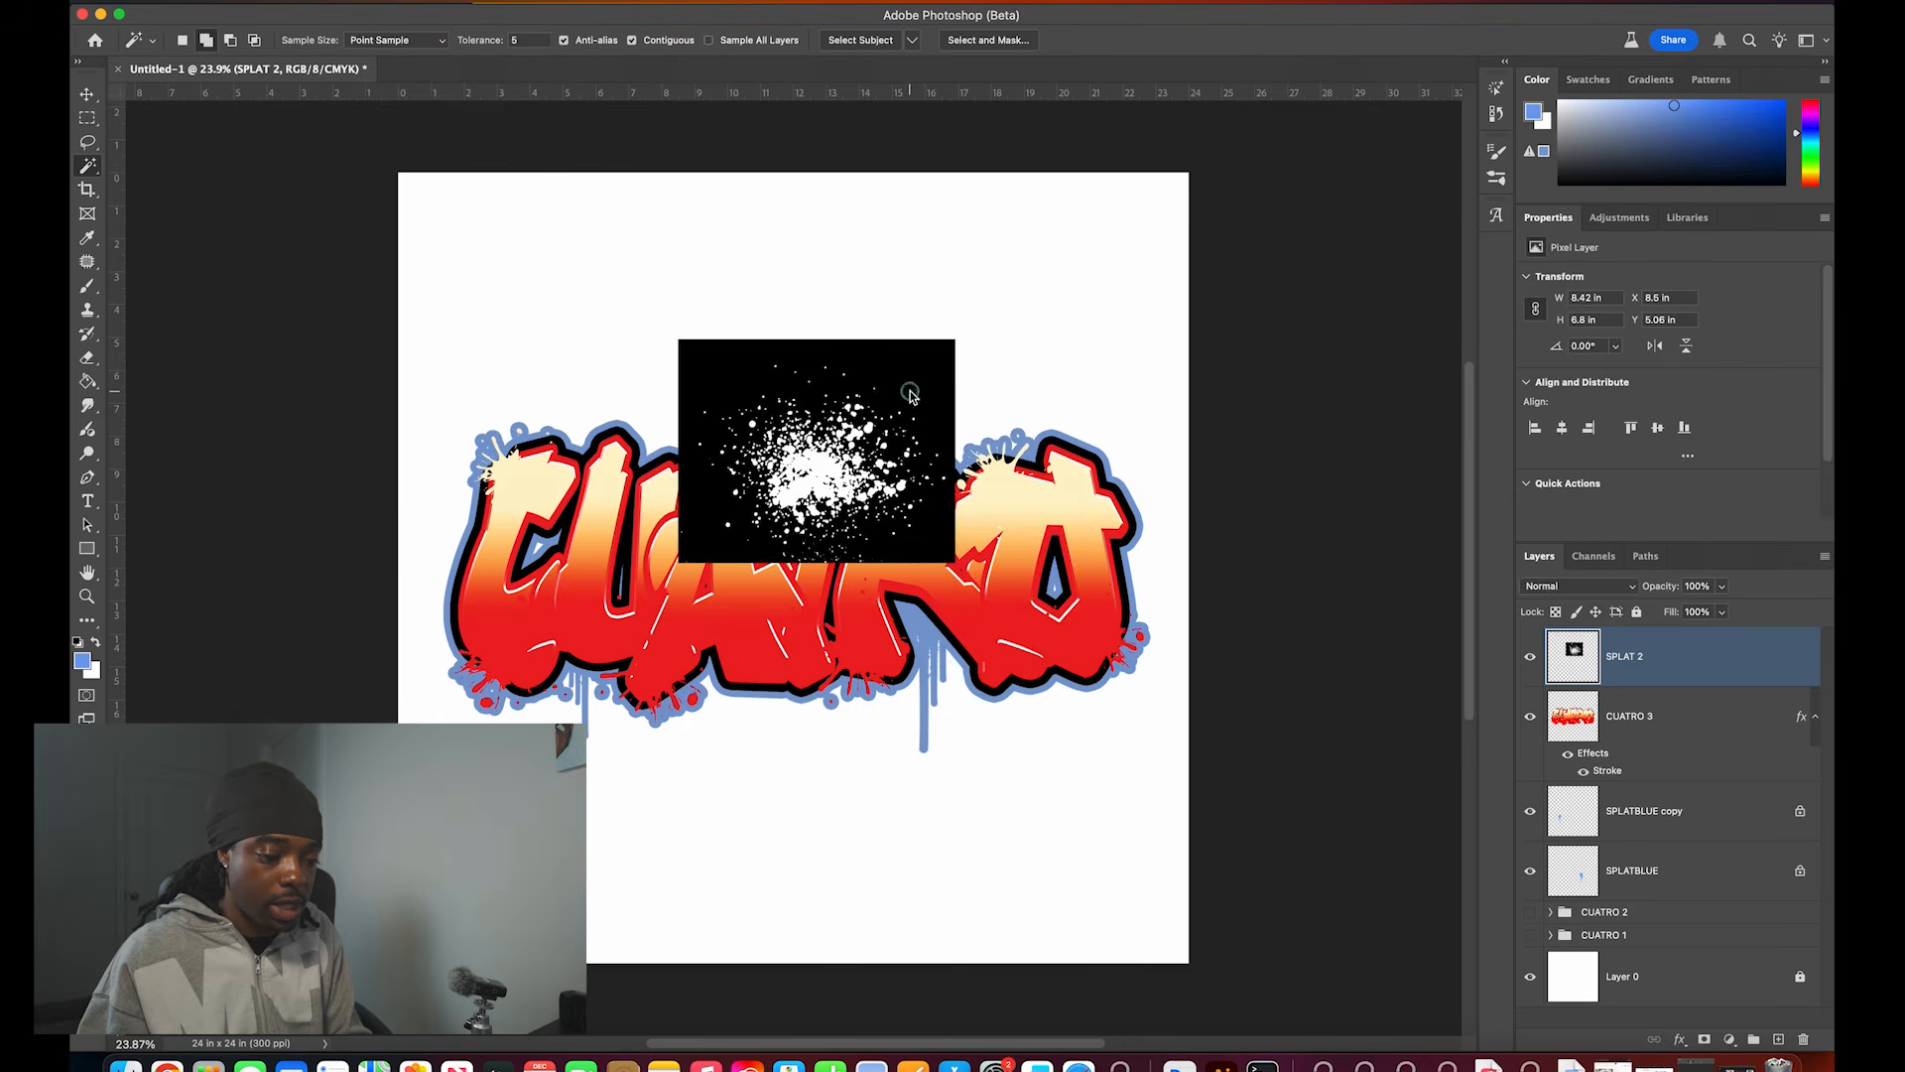
Step: Select the black background and similar black areas around the splatter and delete them
click(910, 391)
right_click(910, 391)
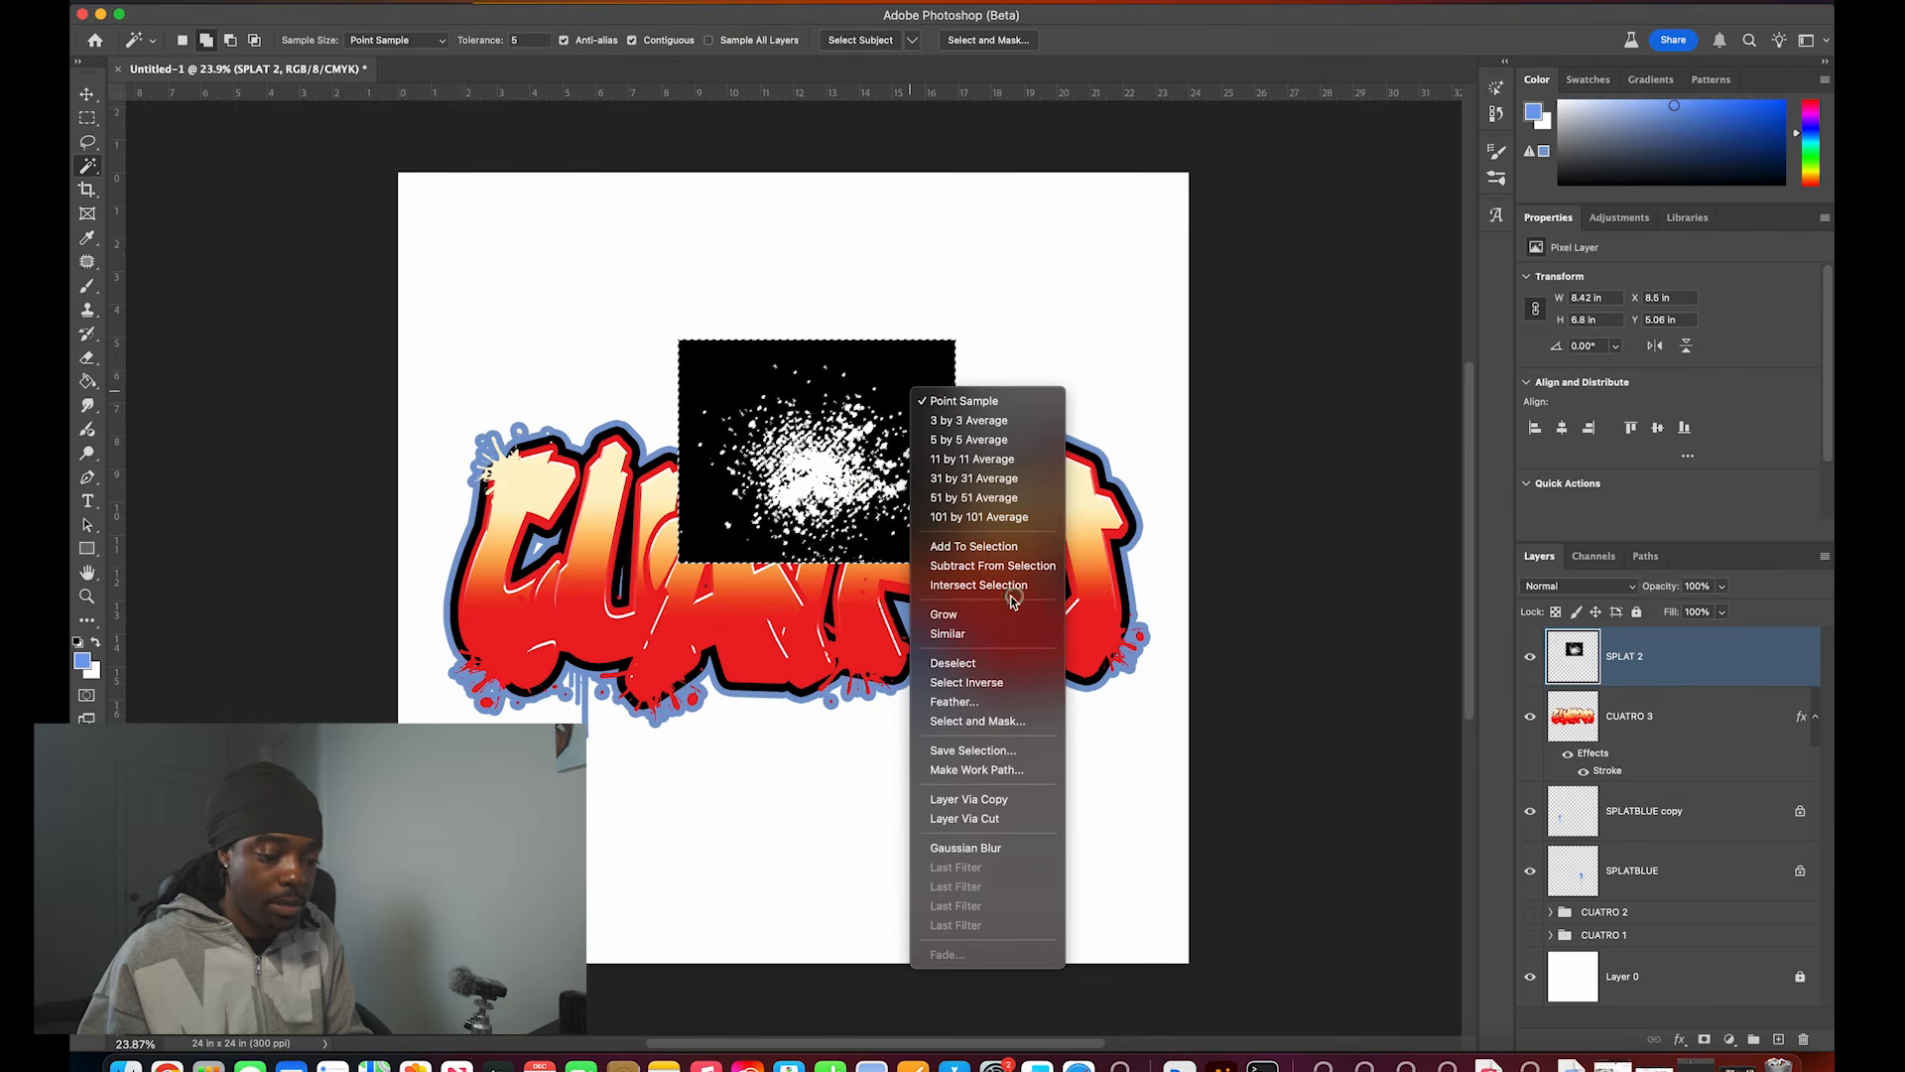
click(982, 633)
key(Delete)
Step: Lock the splatter layer's transparent pixels and recolour the splatter with the outline blue
click(88, 240)
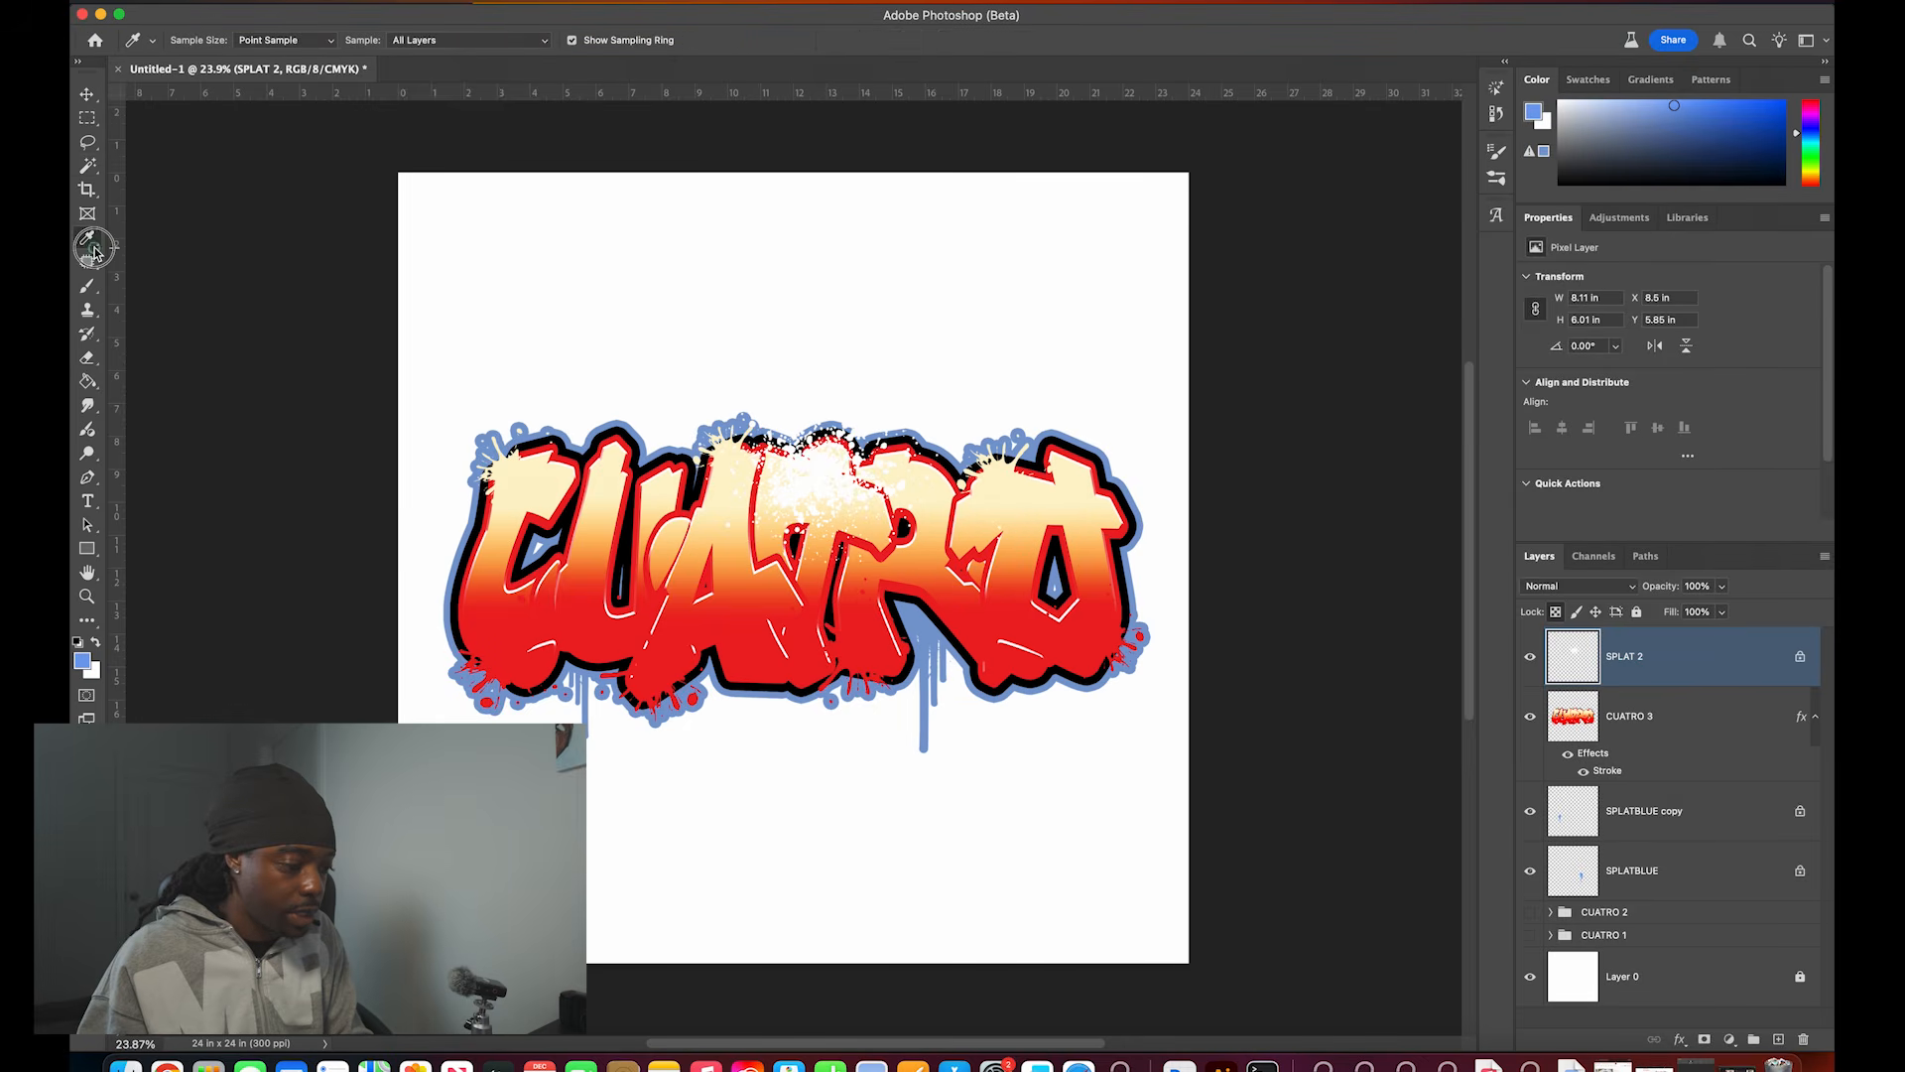
key(b)
key(alt+BackSpace)
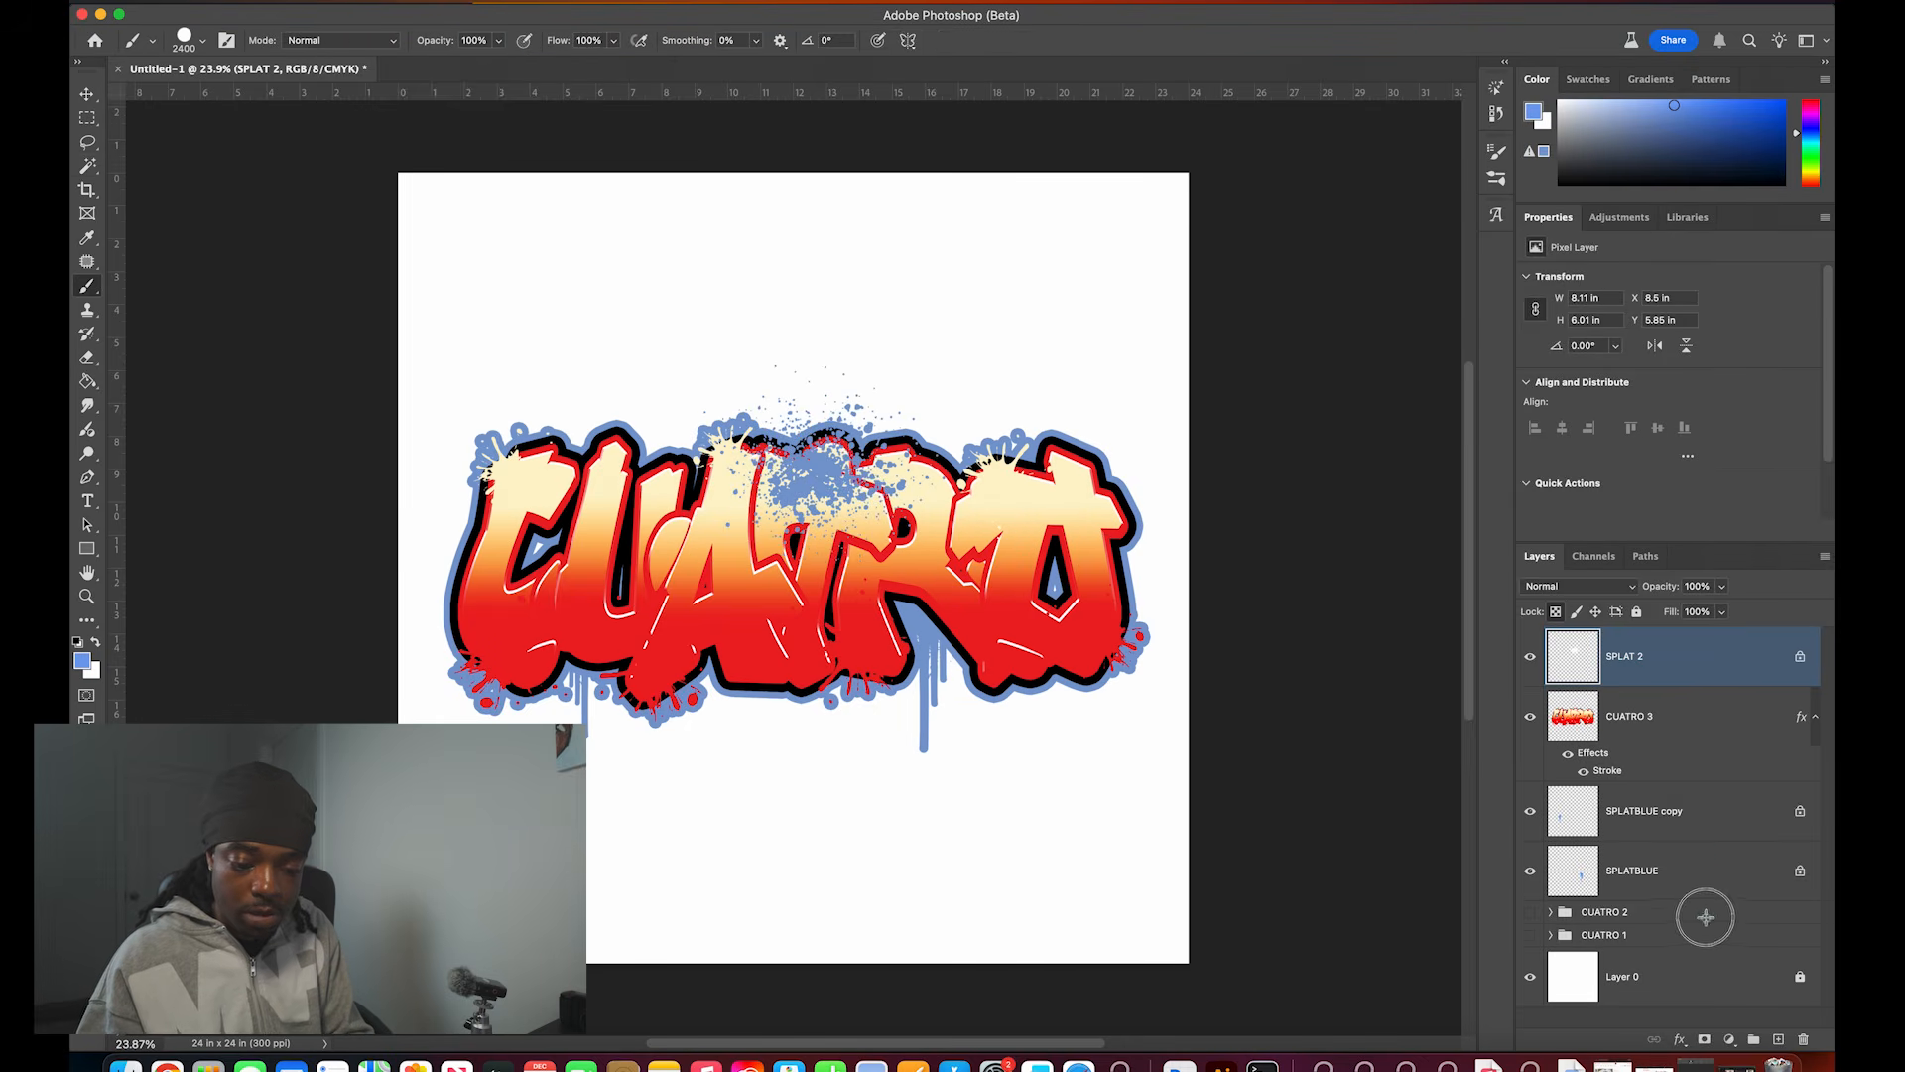
Step: Move the splatter layer beneath the blue drips, scale it to 6.59 × 4.89 in, and place copies at the C's lower-left and above the O
drag(1716, 665, 863, 480)
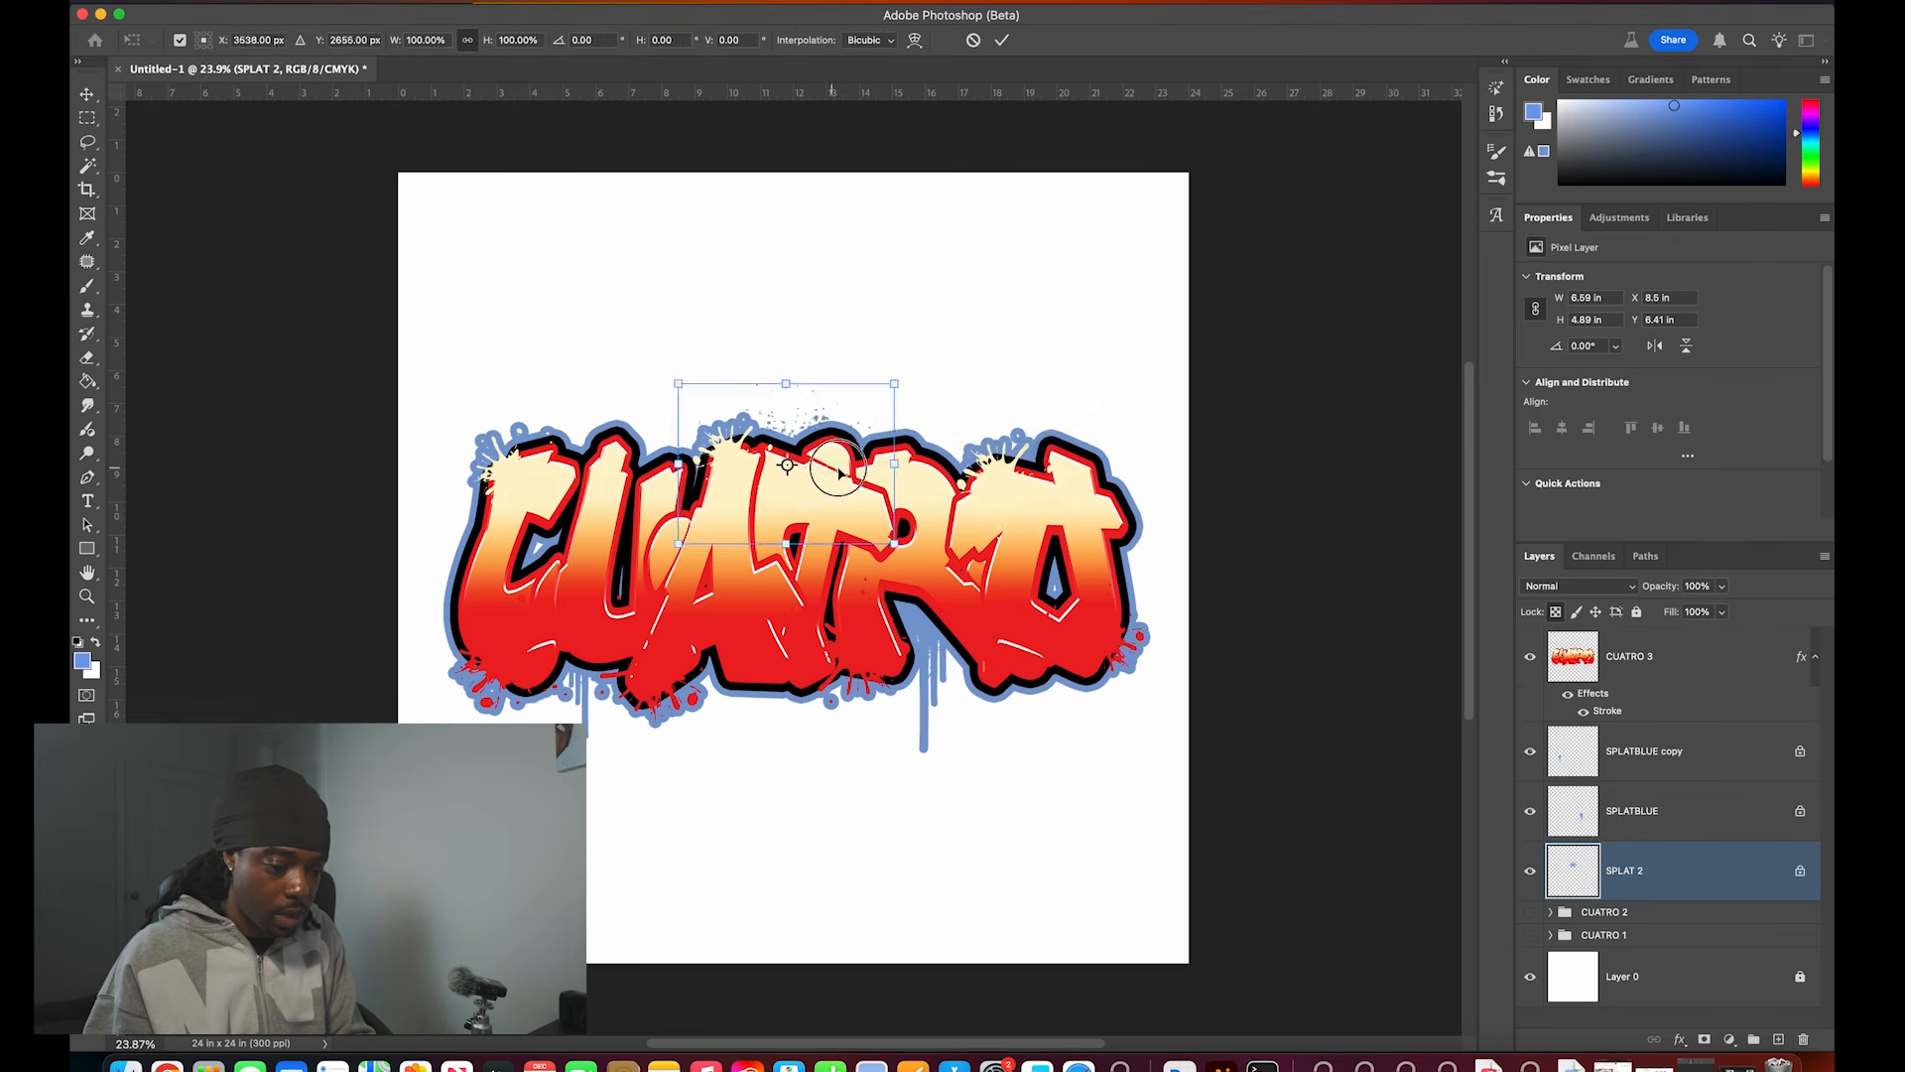
drag(824, 466, 745, 666)
key(Return)
drag(769, 703, 557, 695)
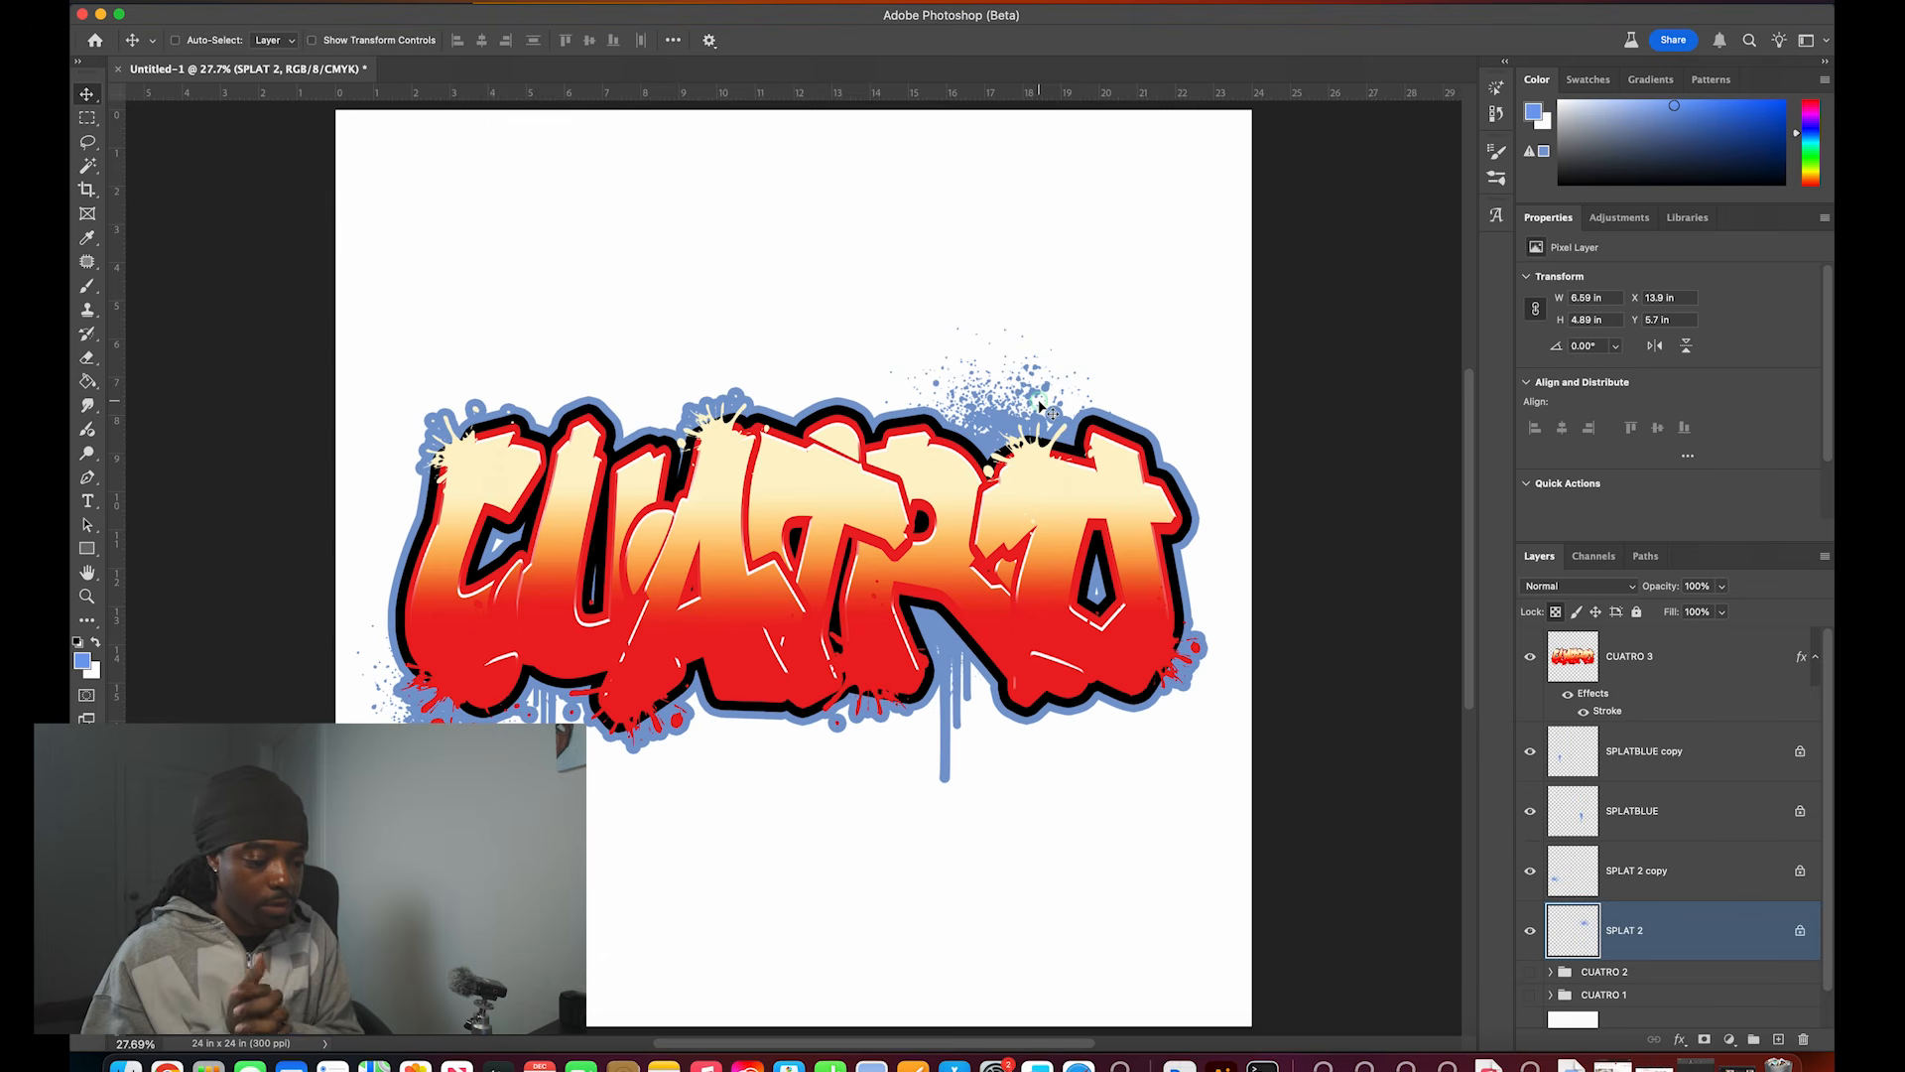
super+click(523, 531)
Step: Switch to Finder, preview SPARKLE.jpg and place it in the Photoshop document
key(super+Tab)
click(428, 399)
key(space)
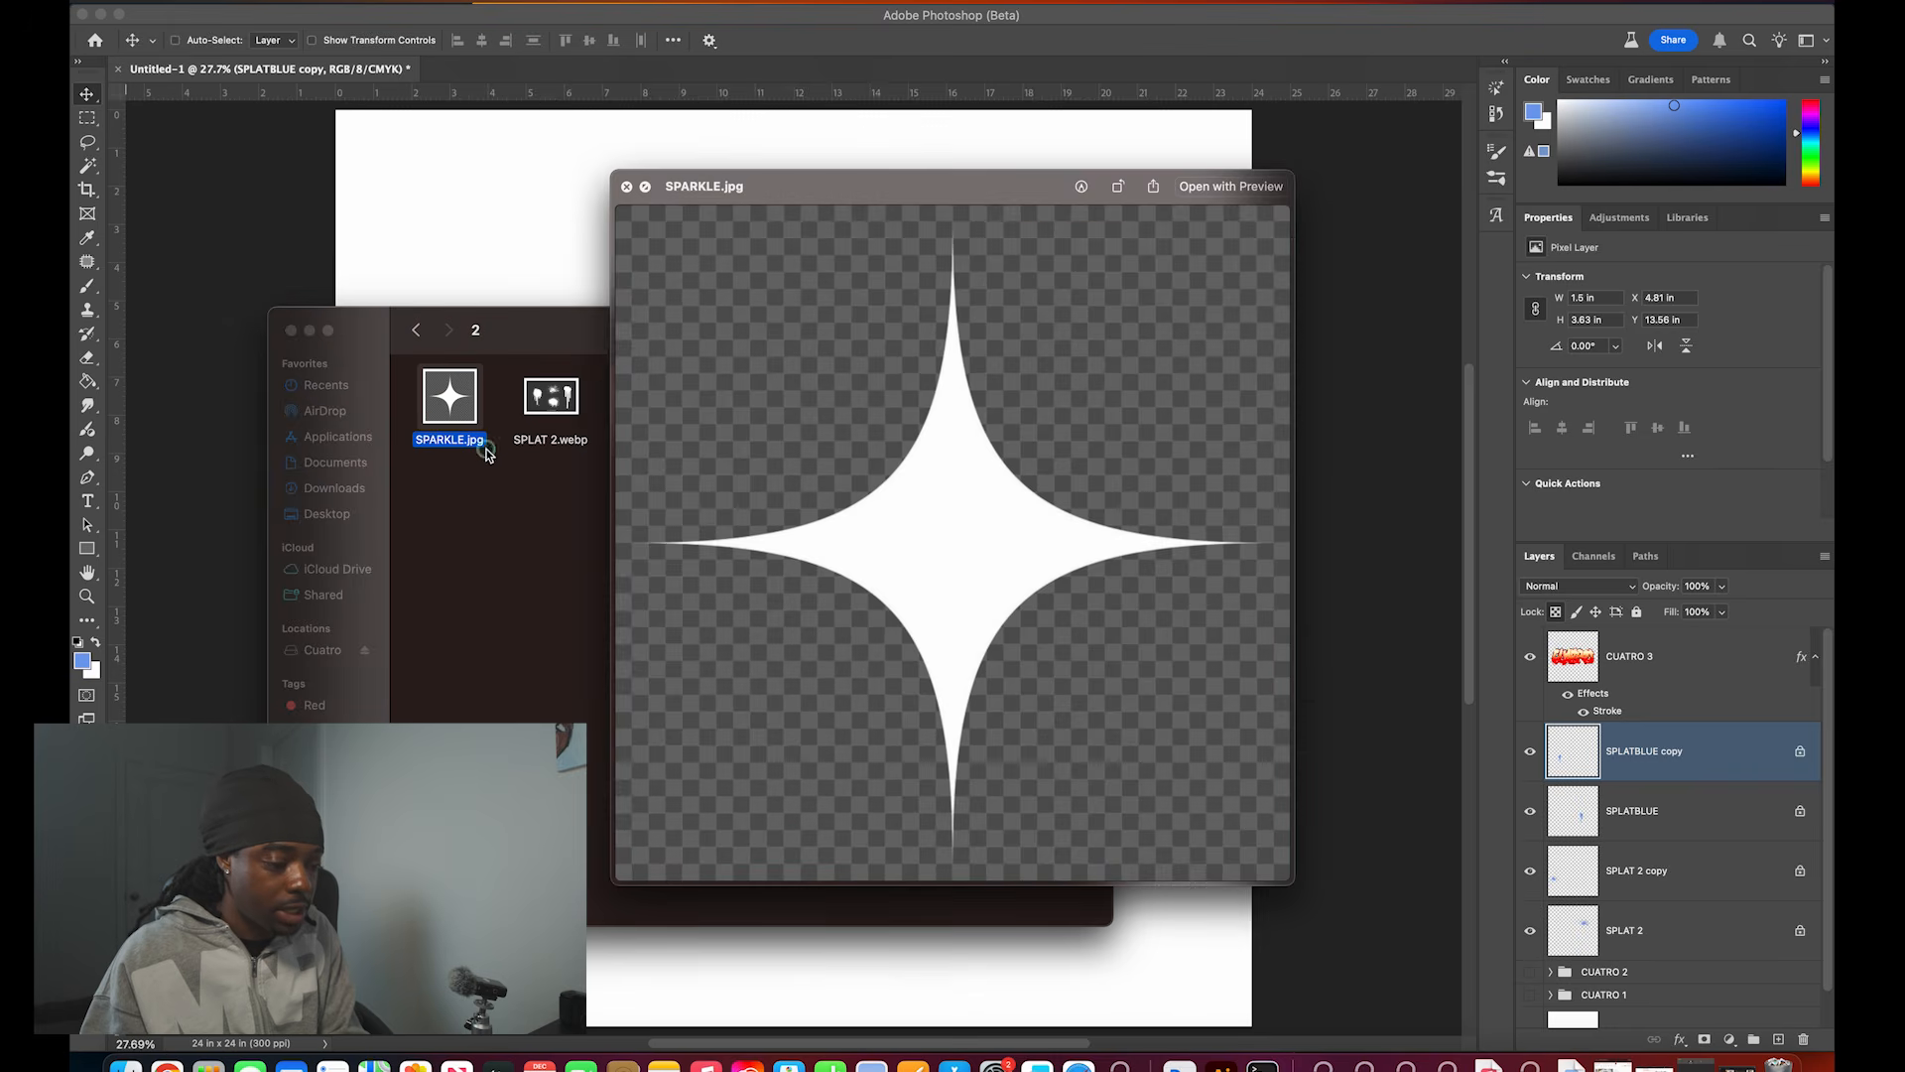
key(space)
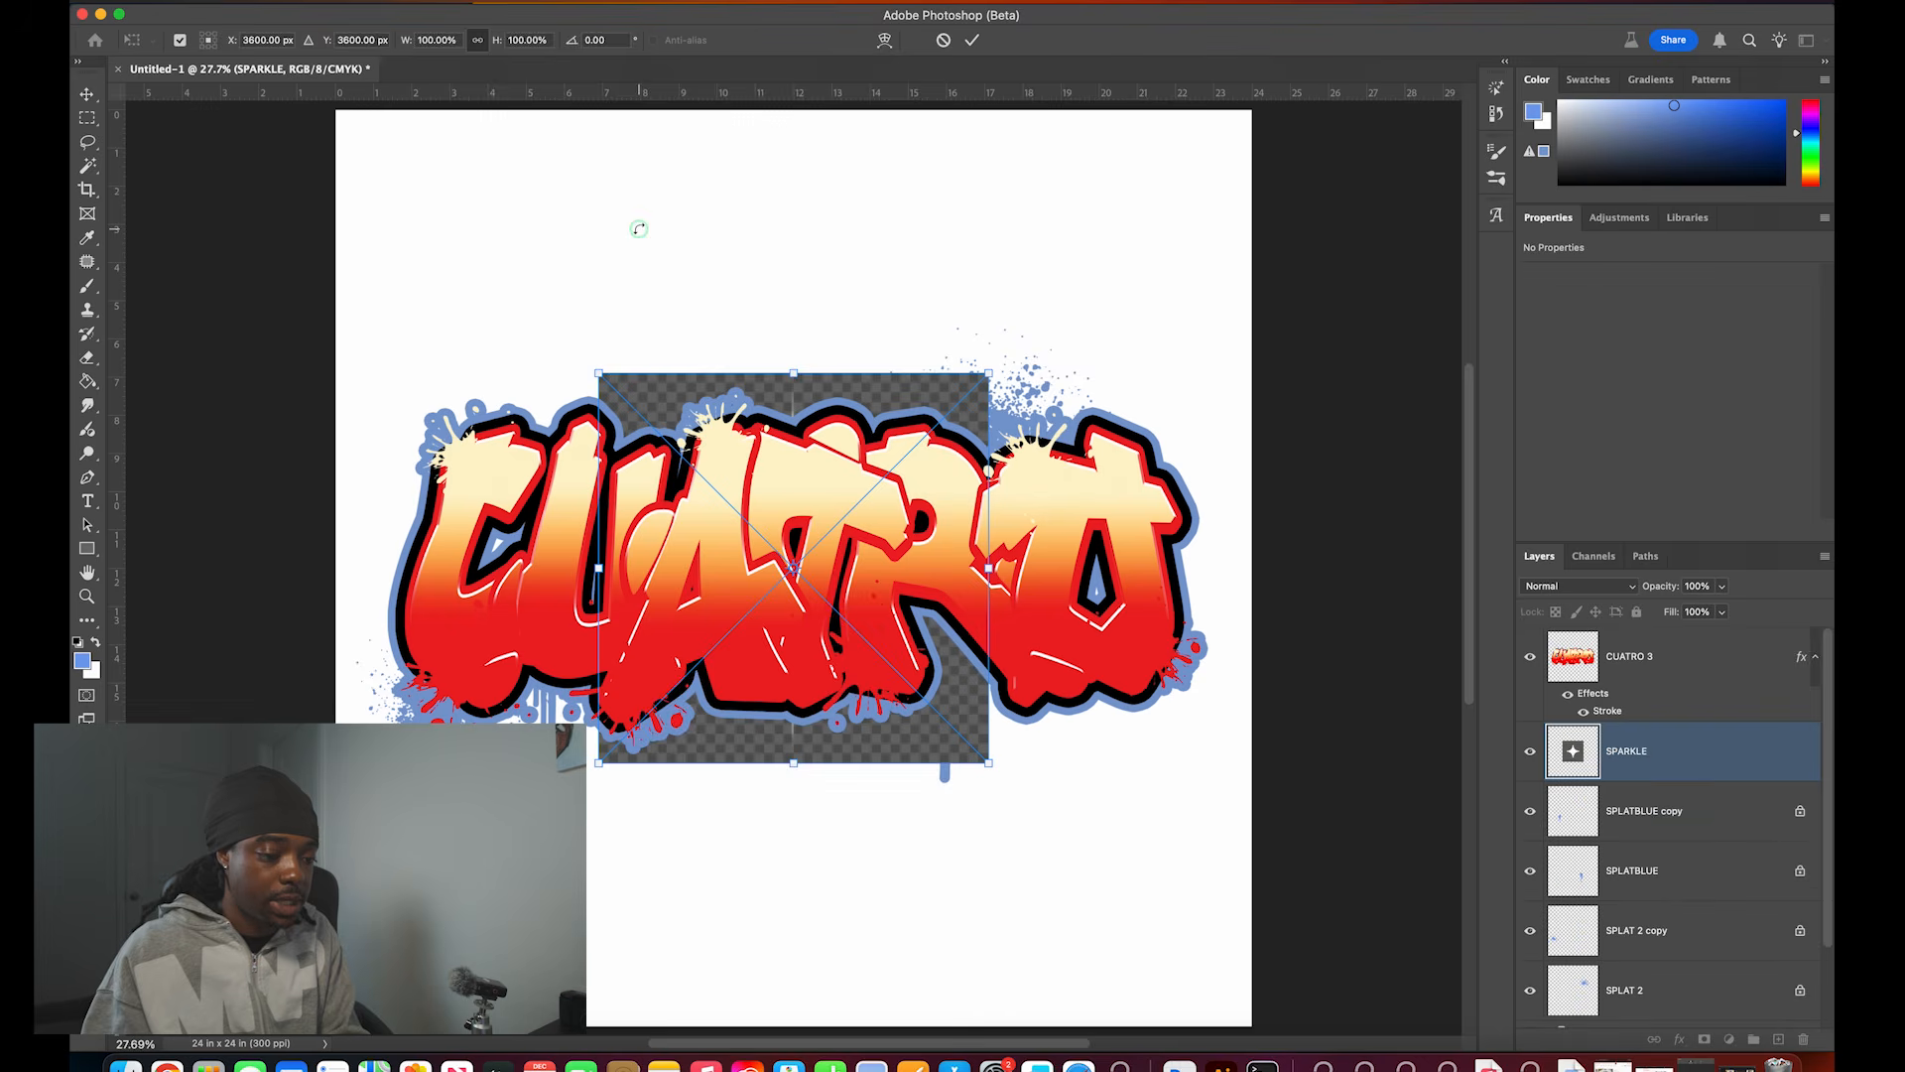
Step: Enlarge the sparkle image to about 18.4 in wide, move its layer above CUATRO 3 and roughly centre it
key(super+t)
drag(990, 536, 1302, 532)
key(Return)
drag(958, 543, 834, 543)
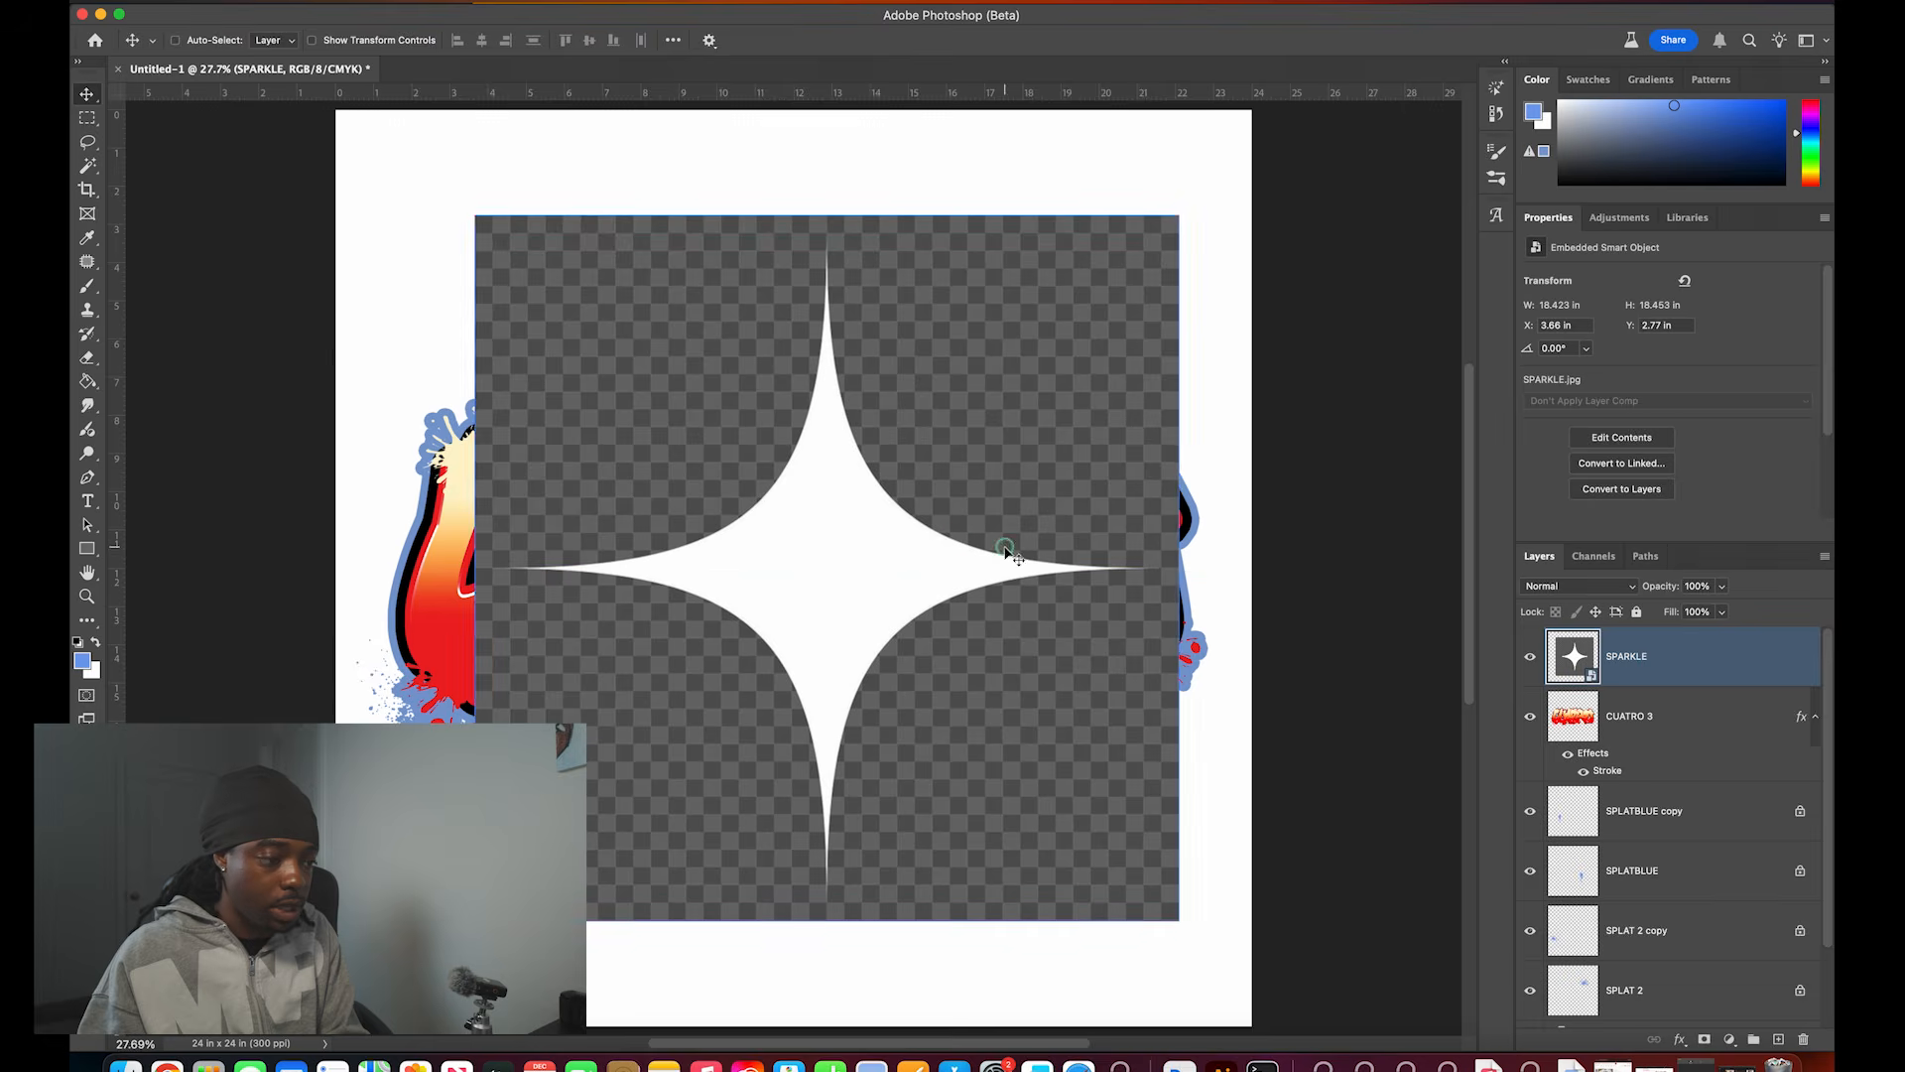
Step: Apply a Threshold adjustment with a level of about 144 to the sparkle image and rasterize its layer
click(352, 2)
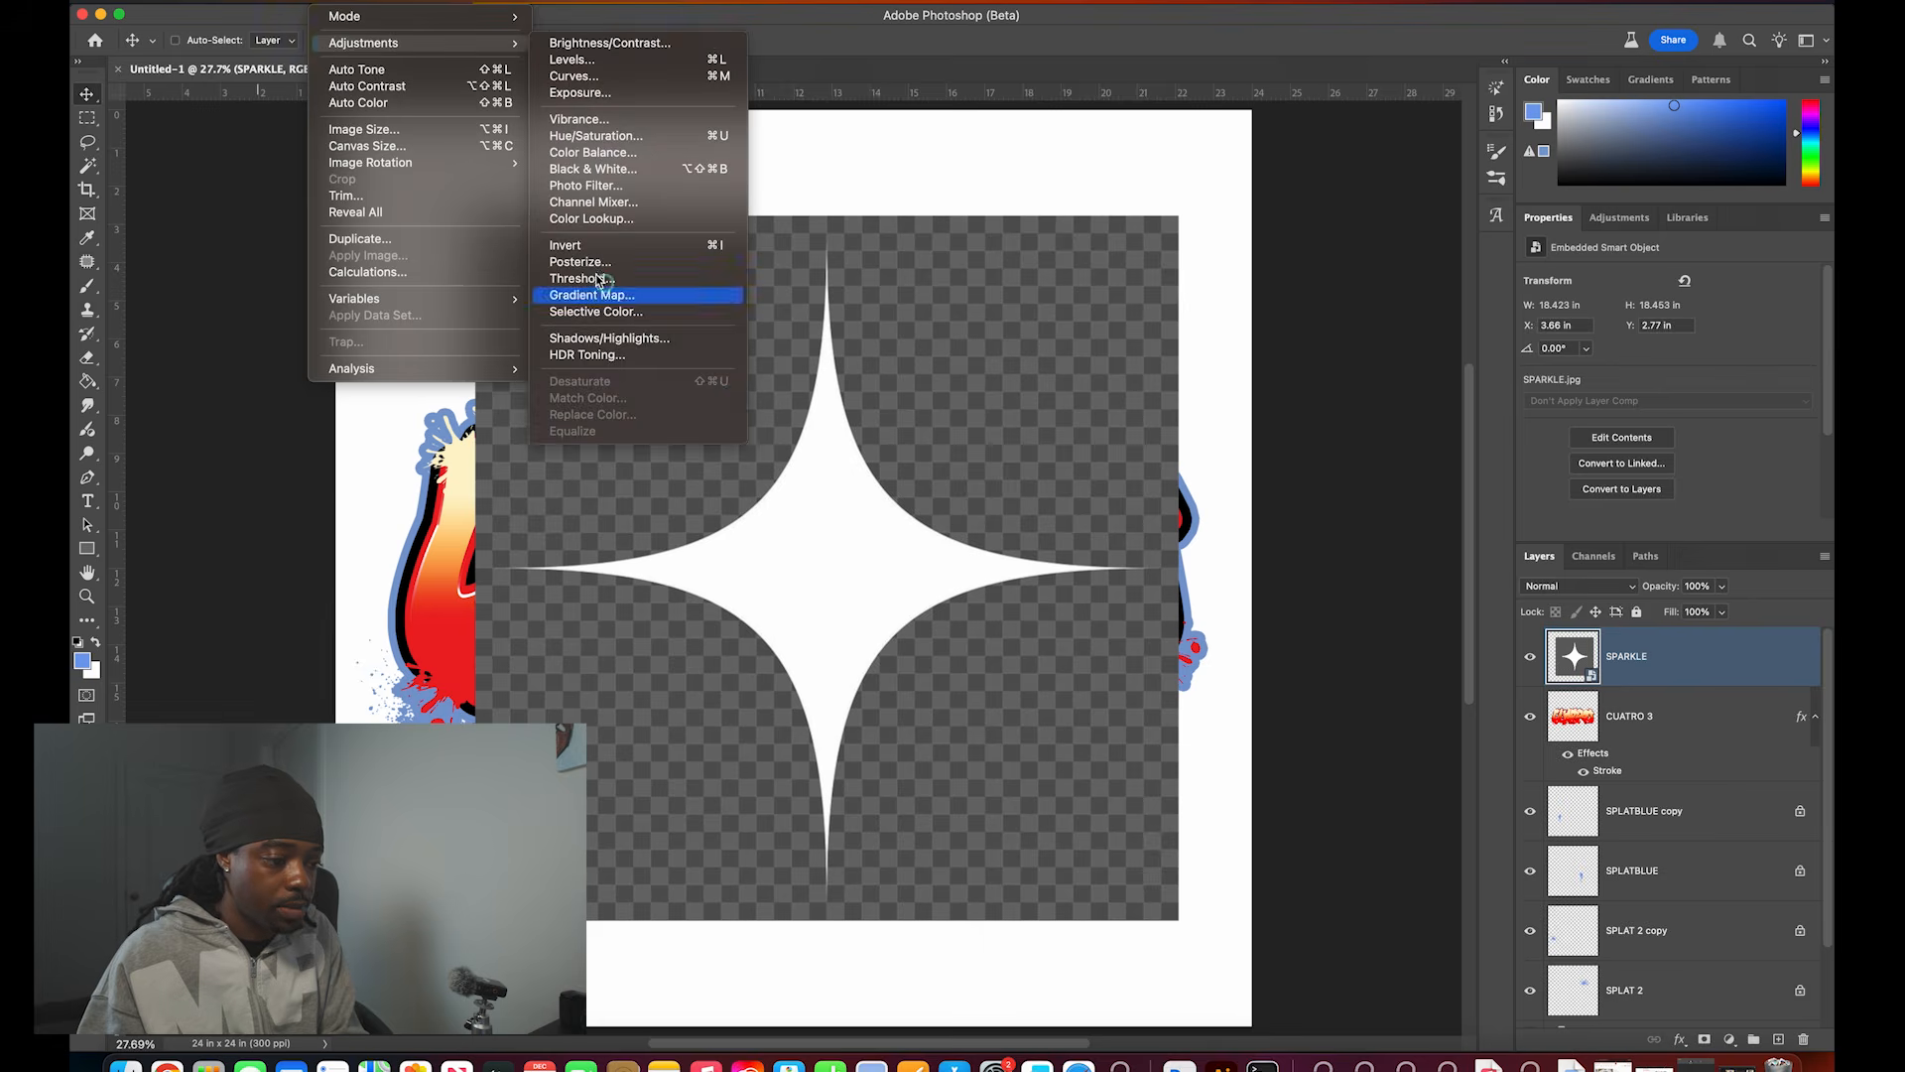
click(353, 2)
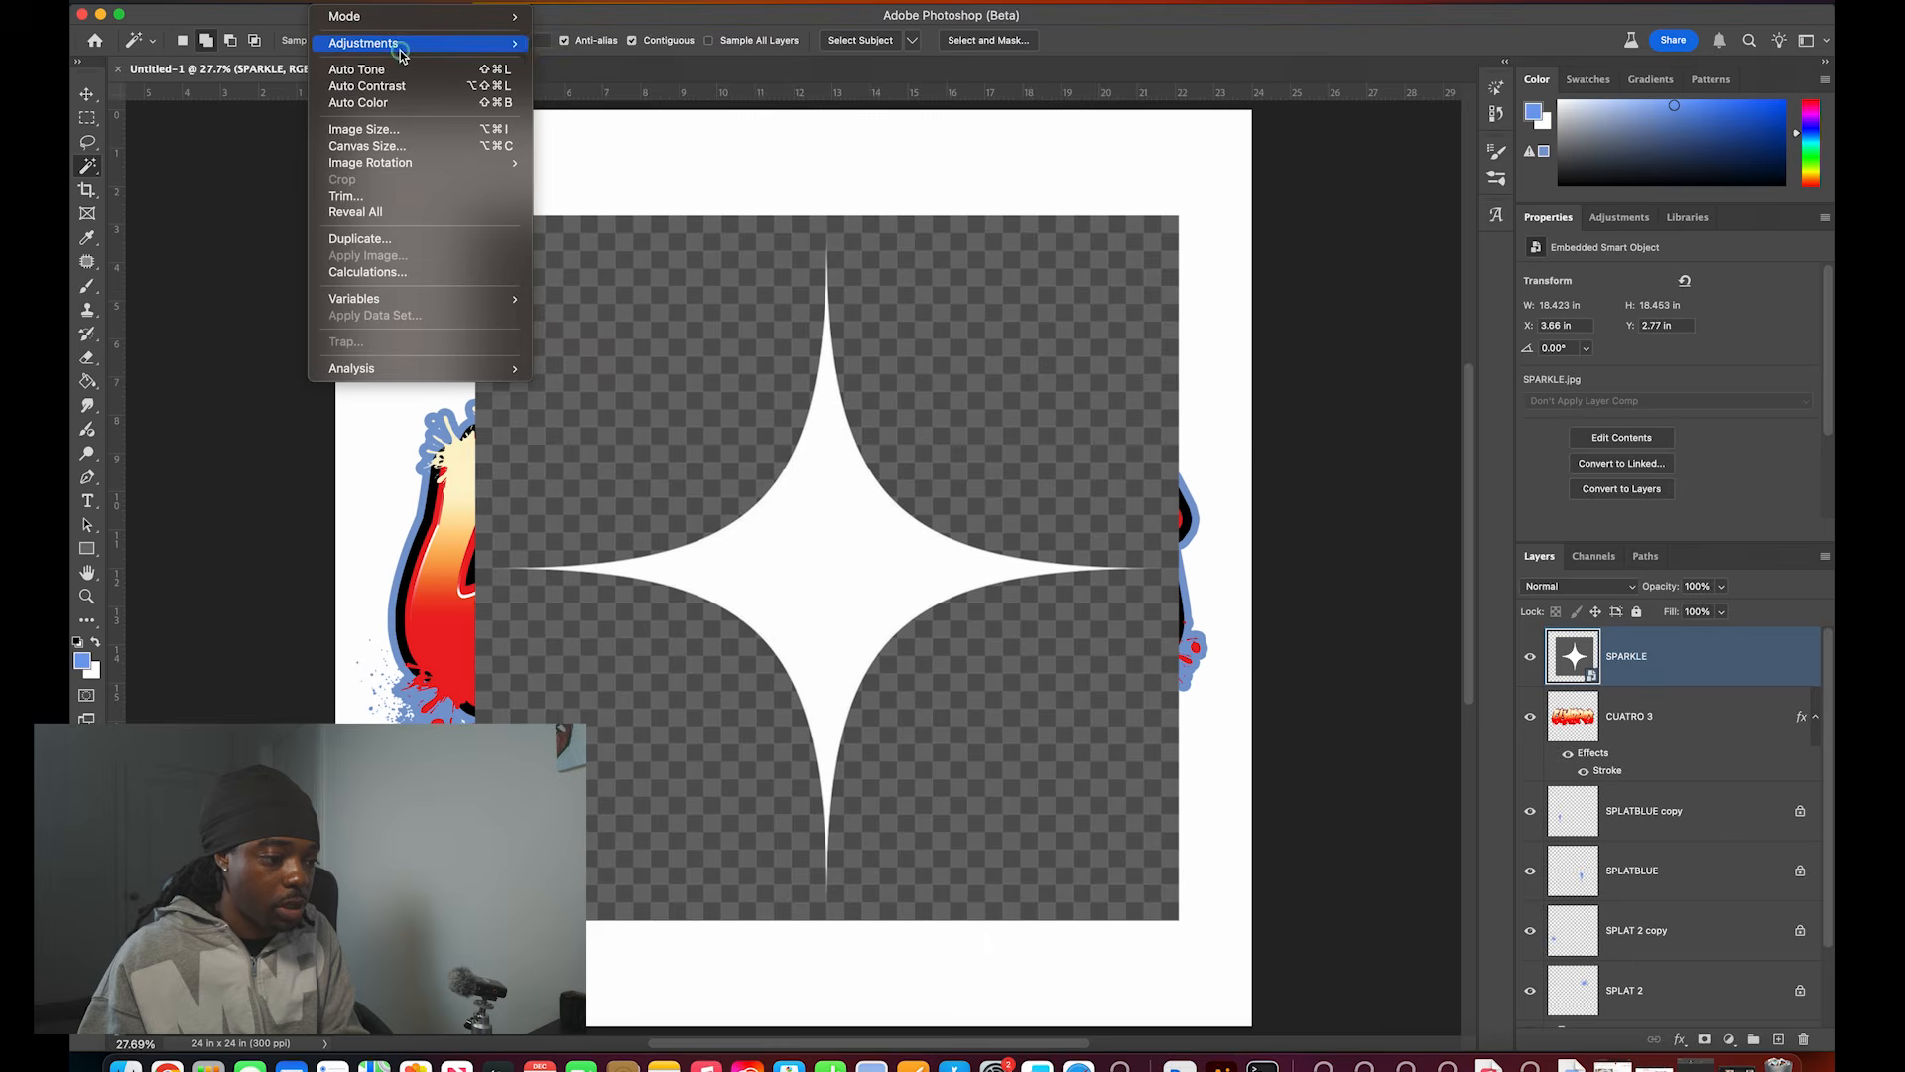
mouse_move(422, 46)
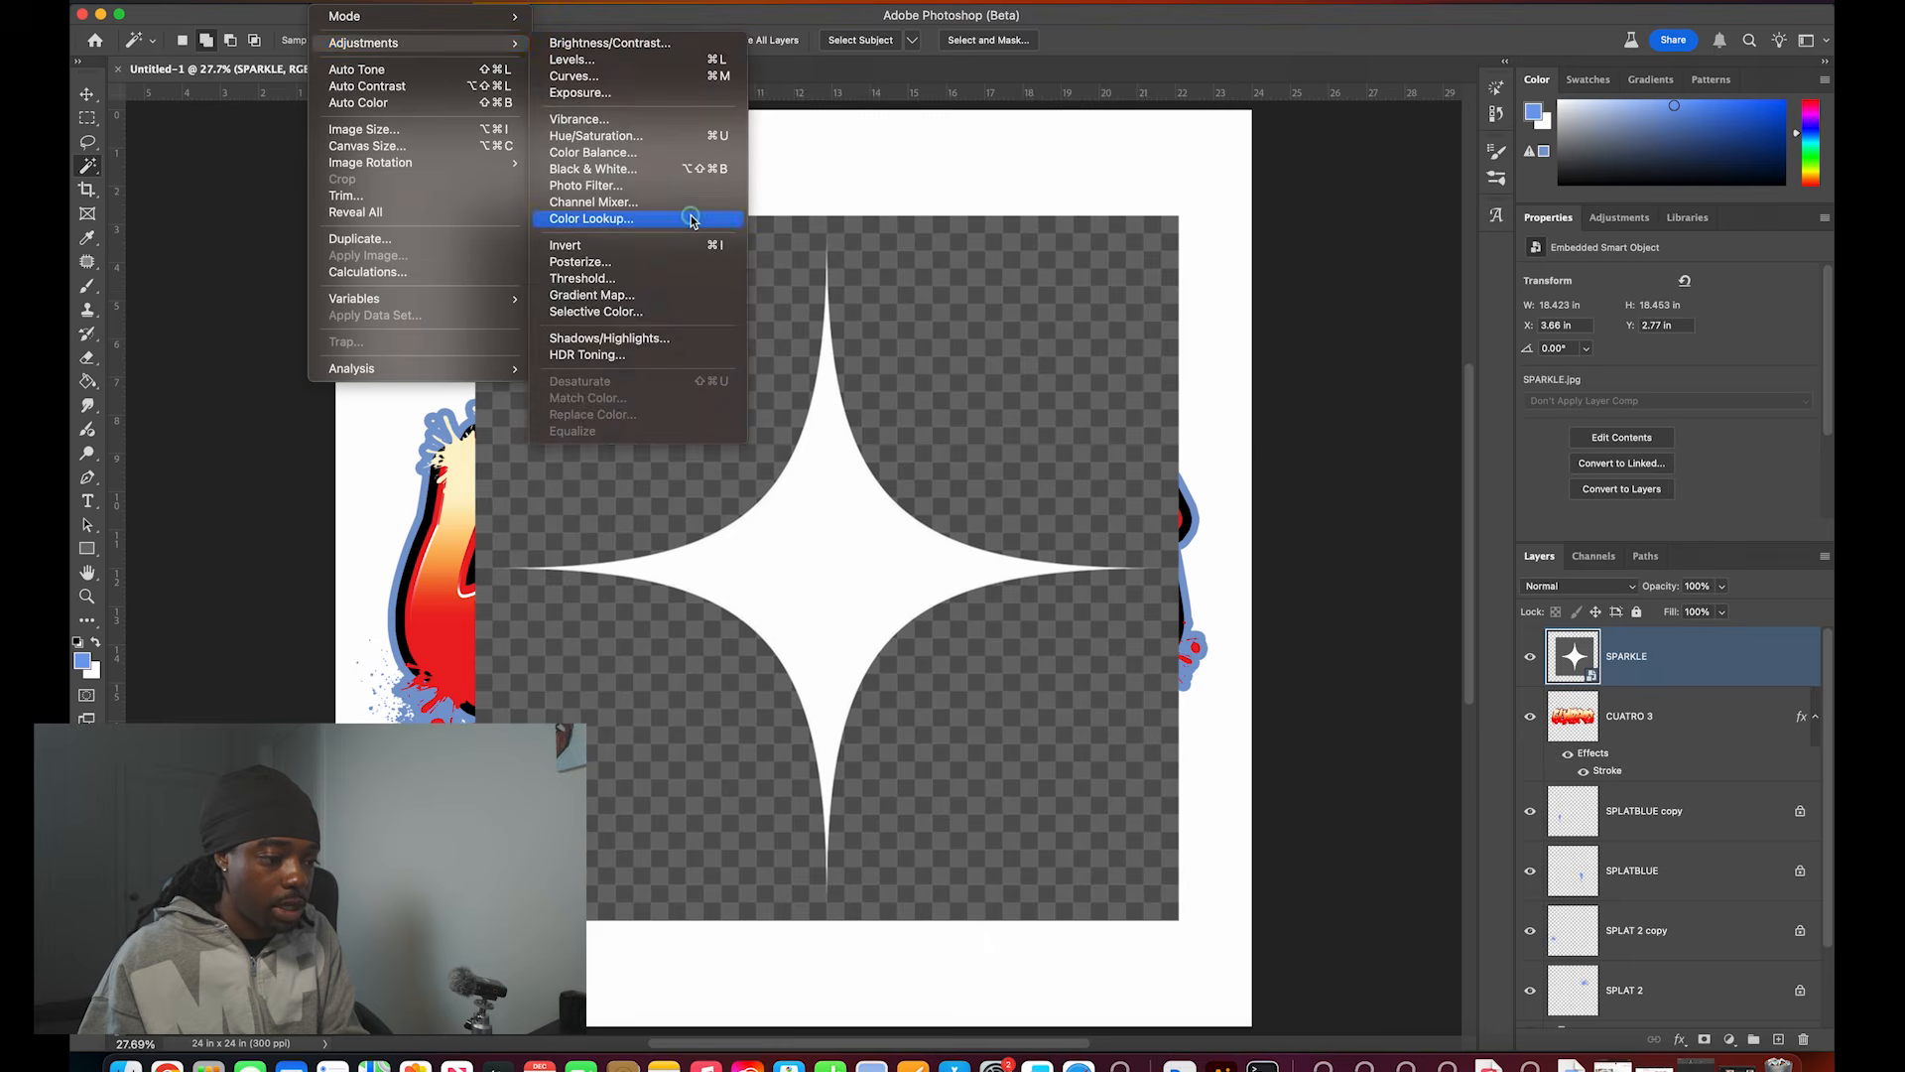
click(636, 279)
mouse_move(1276, 443)
mouse_down()
mouse_move(1312, 435)
mouse_move(1235, 437)
mouse_move(1266, 442)
mouse_up()
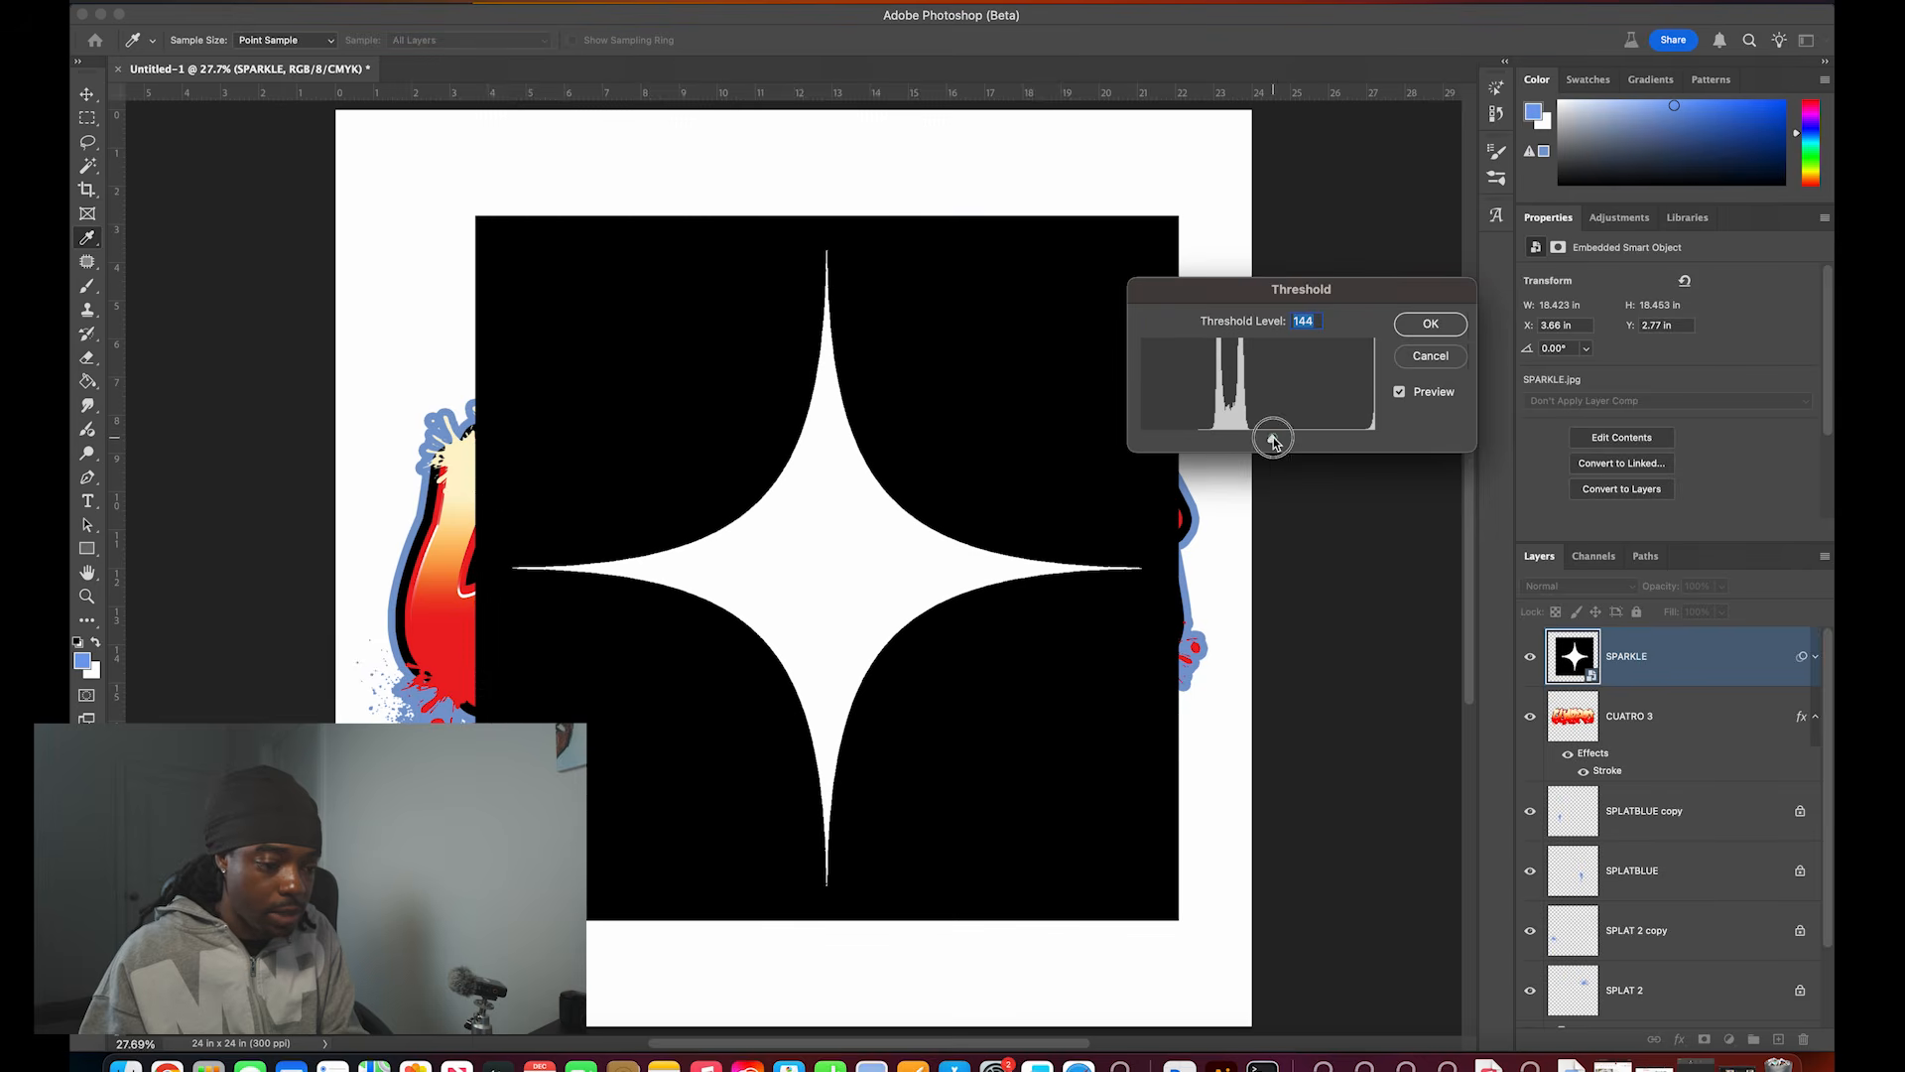
key(Return)
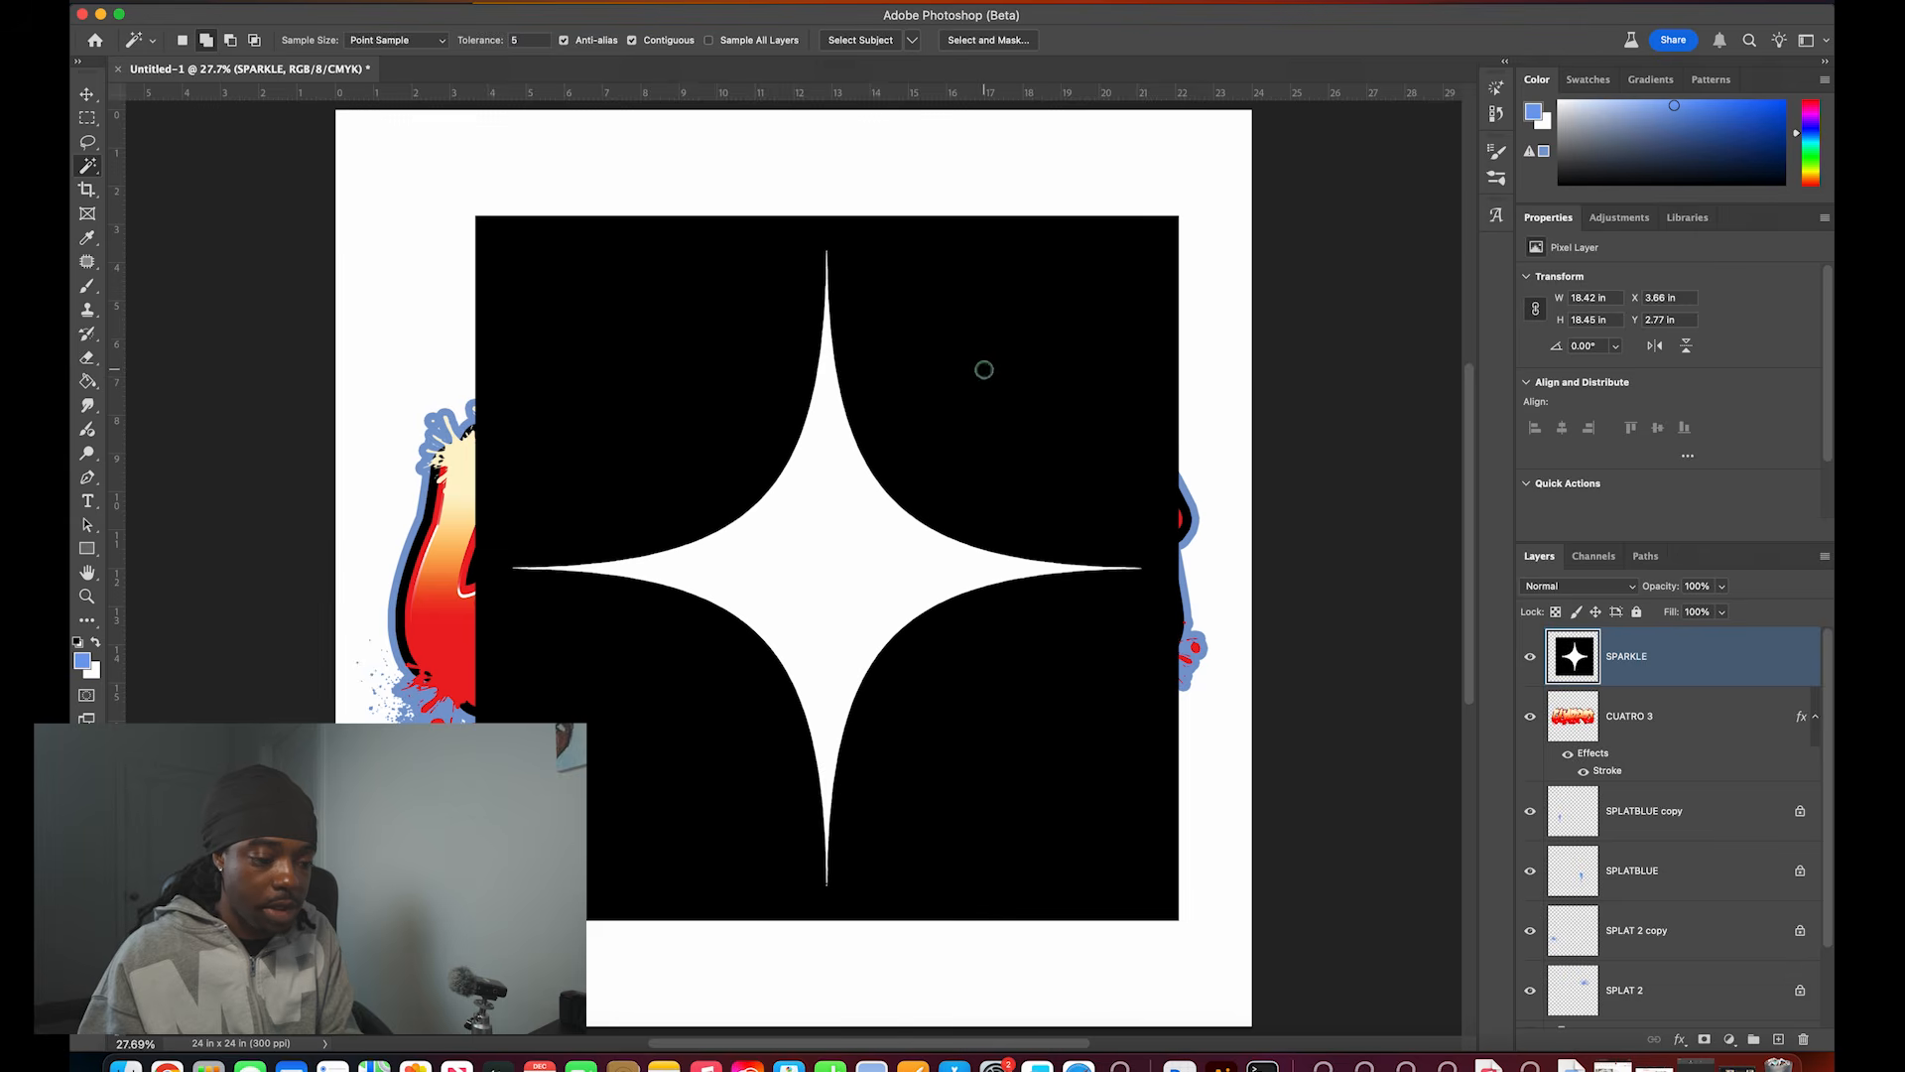
Step: Delete the black background around the sparkle and scale the white star to about 31%, roughly 5.11 × 5.17 in
click(1030, 391)
key(Delete)
key(ctrl+t)
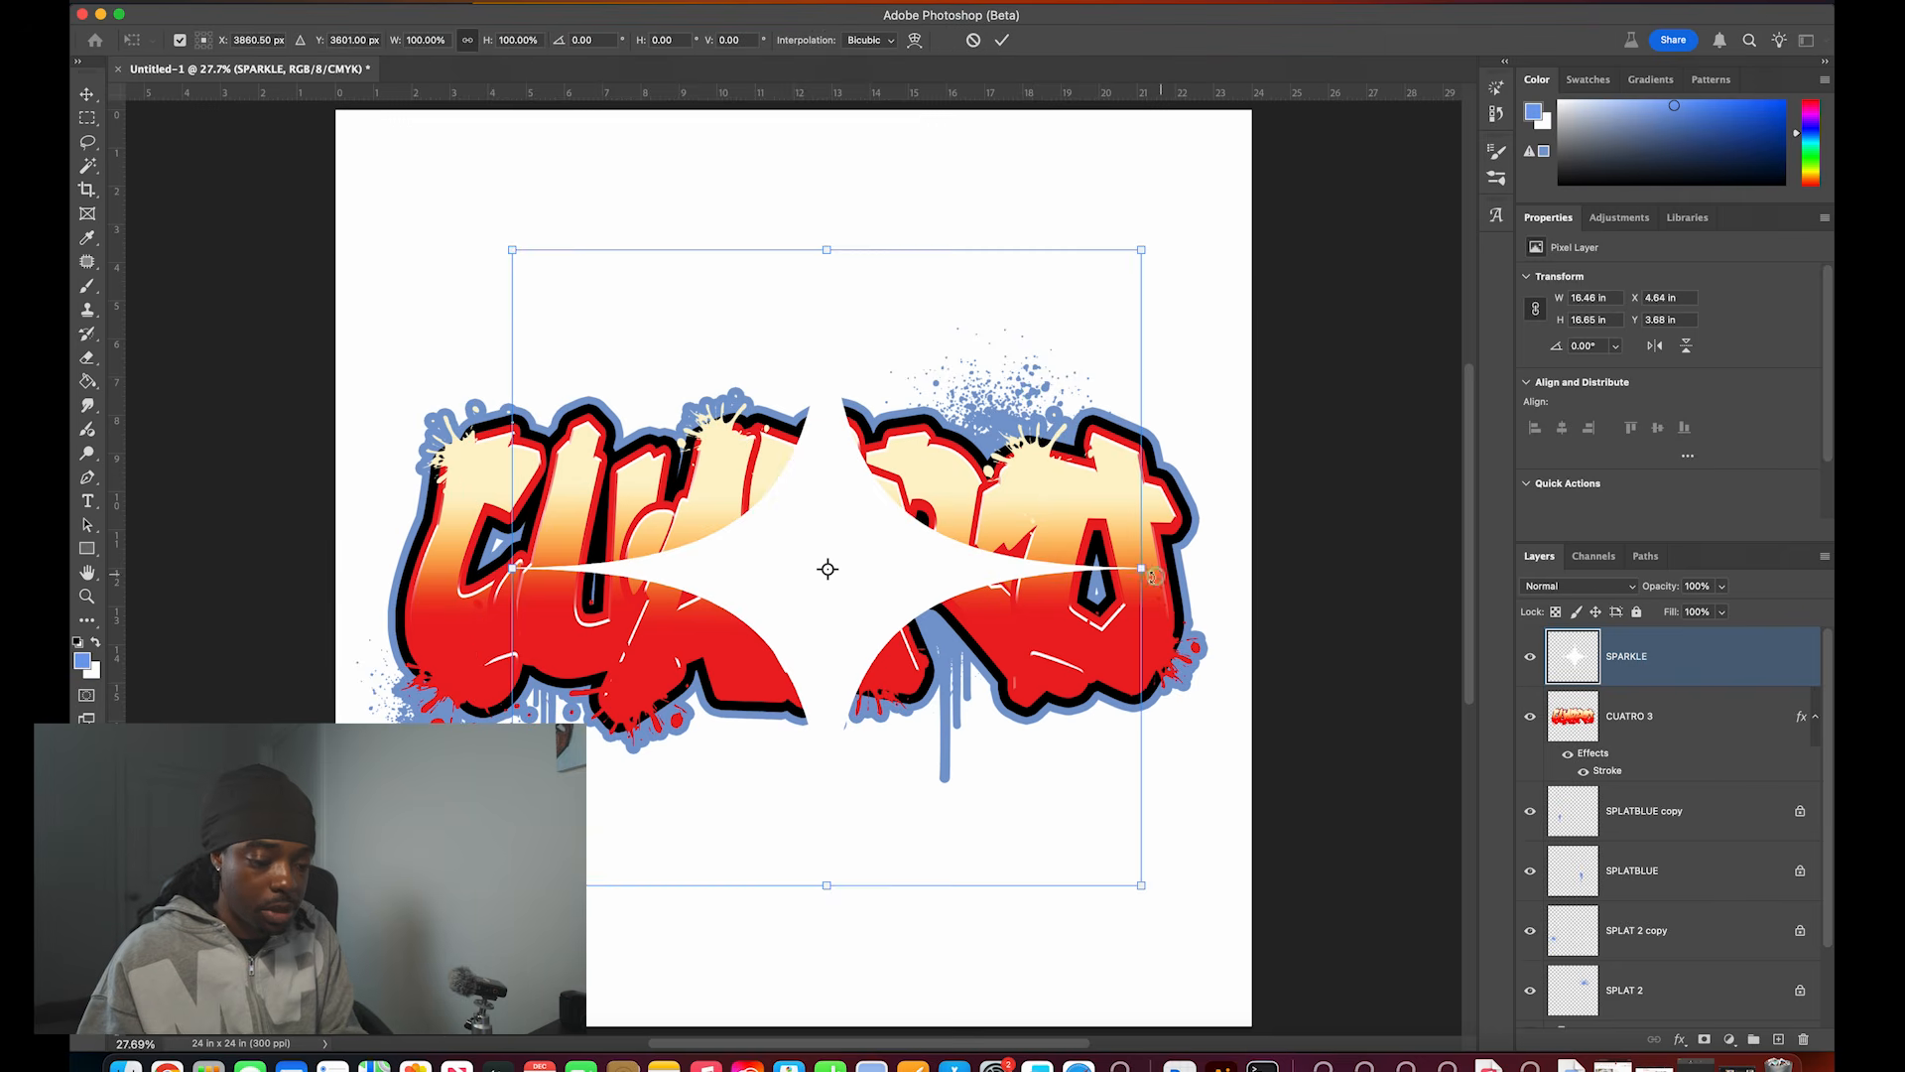
drag(1118, 570, 709, 541)
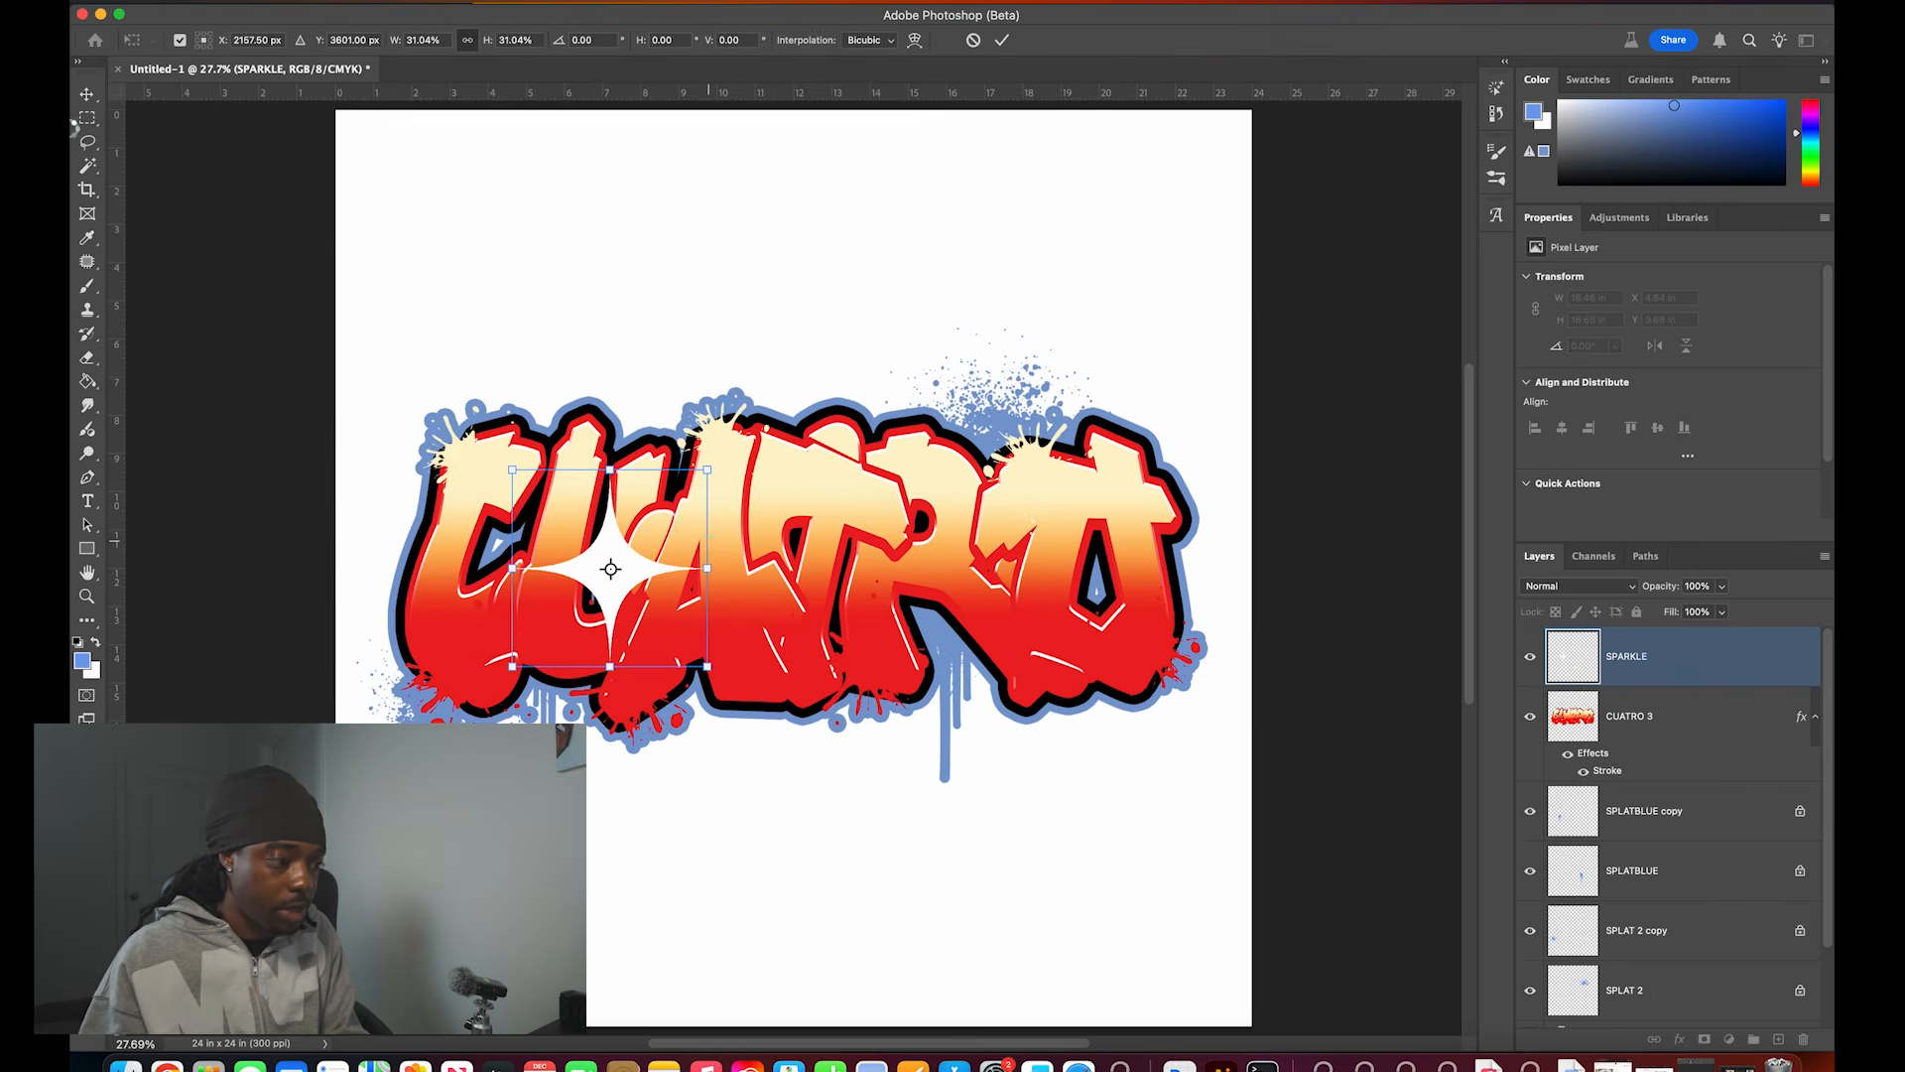
key(Return)
Step: Apply a Gaussian Blur with a radius of 5 pixels to the sparkle layer
scroll(600, 429, up, 8)
scroll(599, 429, left, 5)
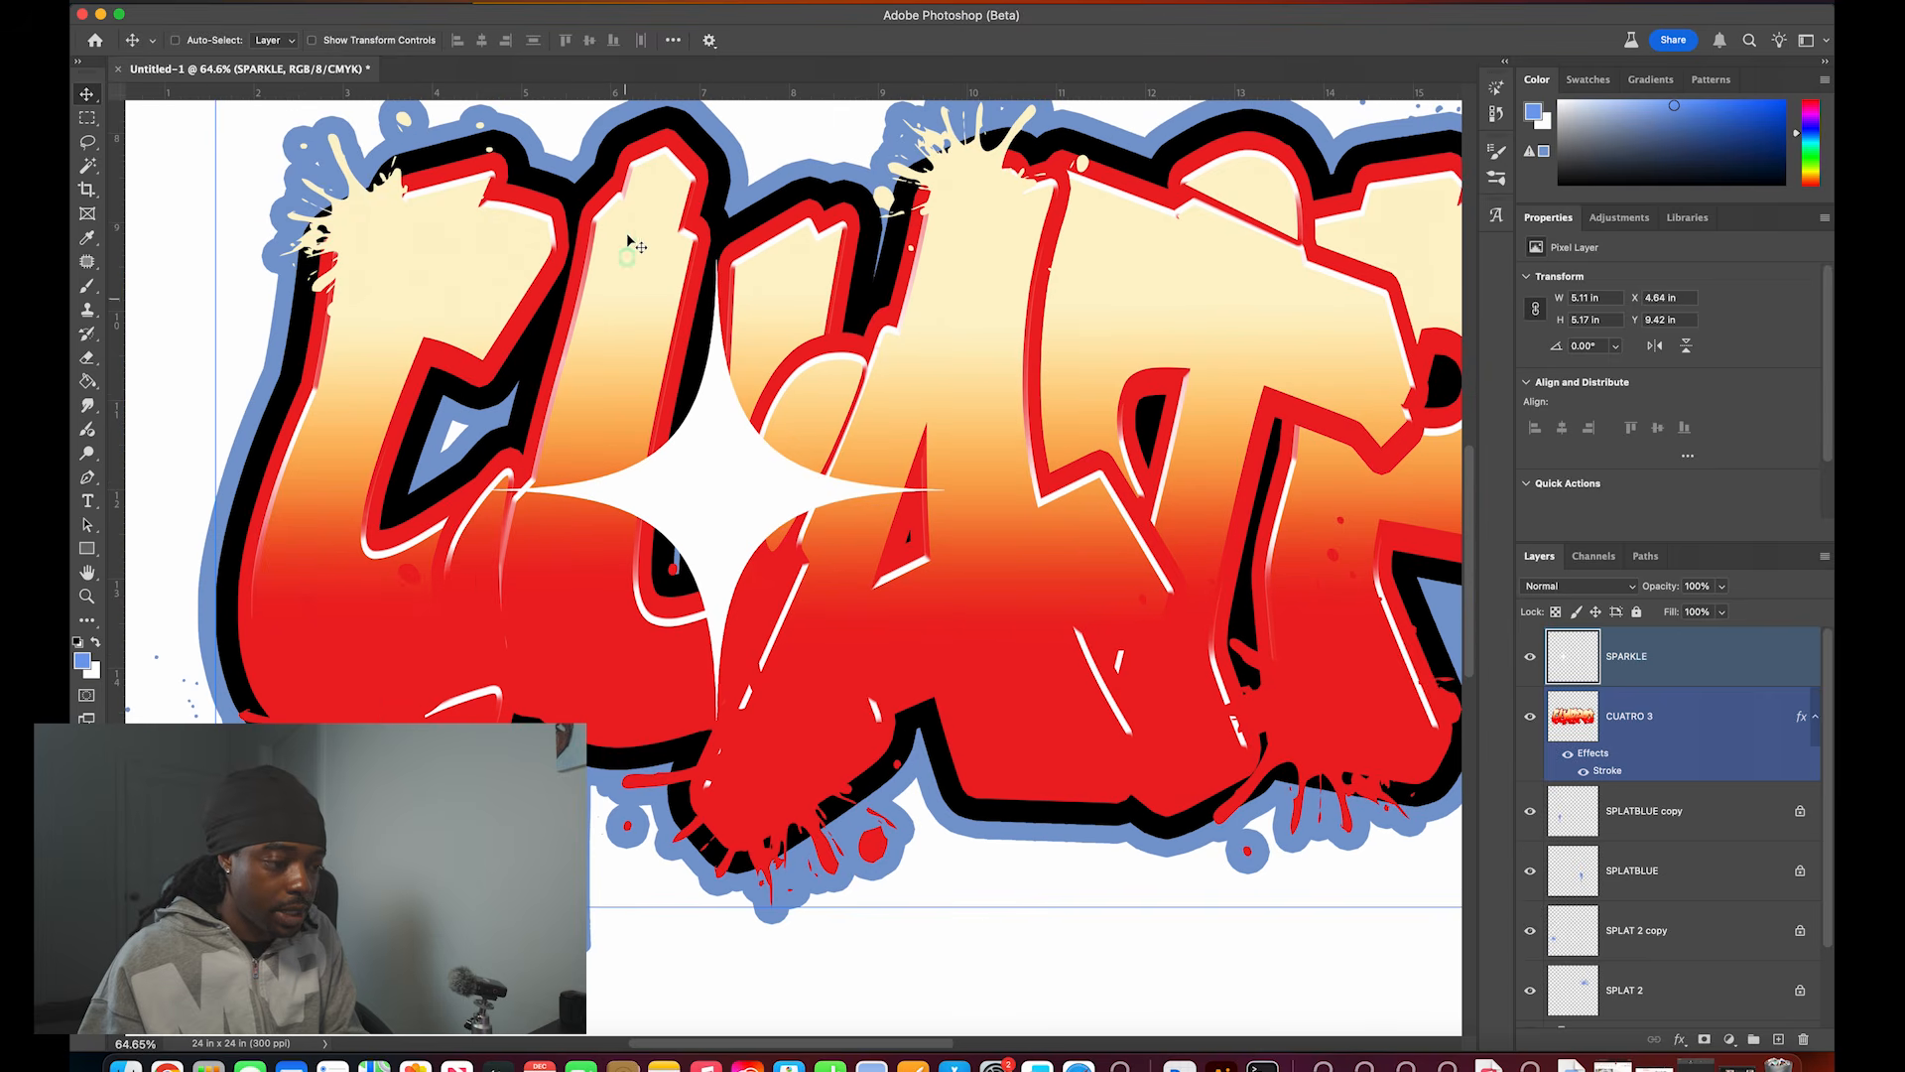
key(super+semicolon)
click(533, 2)
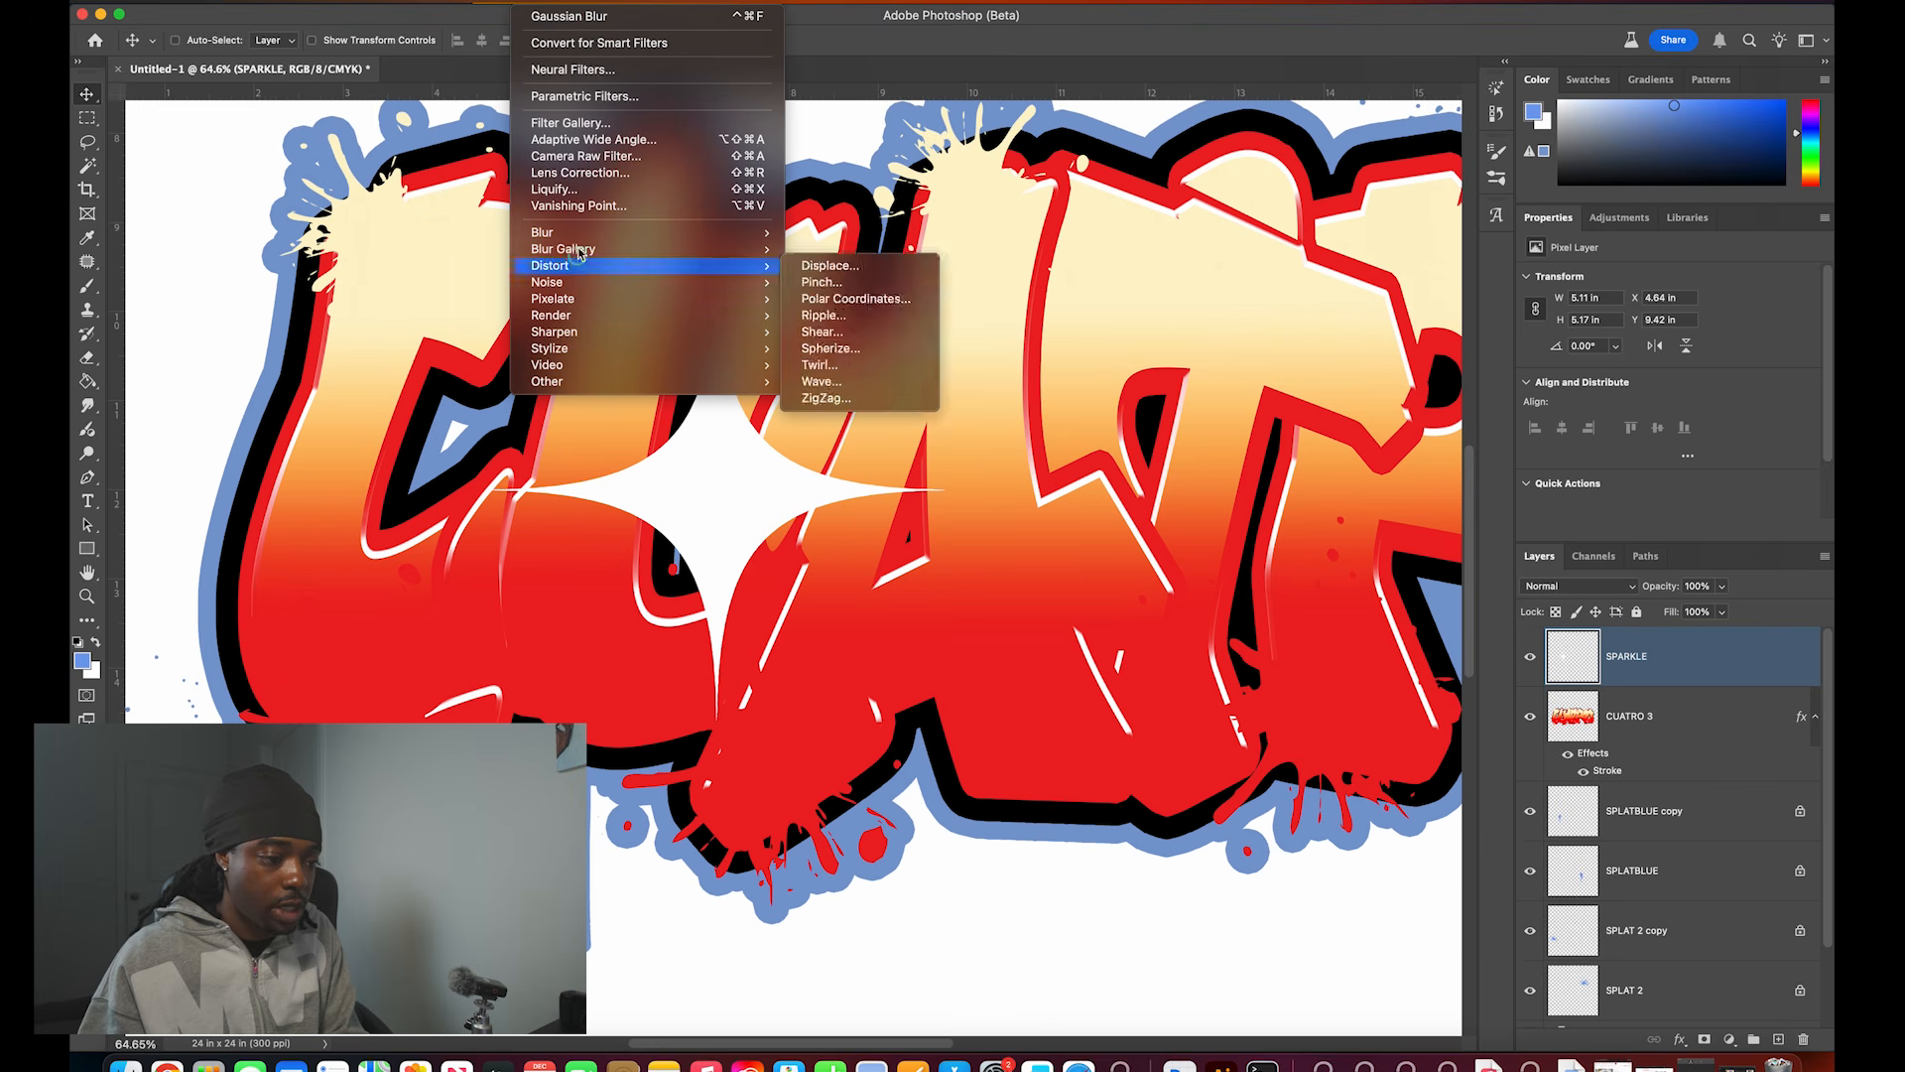
mouse_move(576, 232)
click(869, 298)
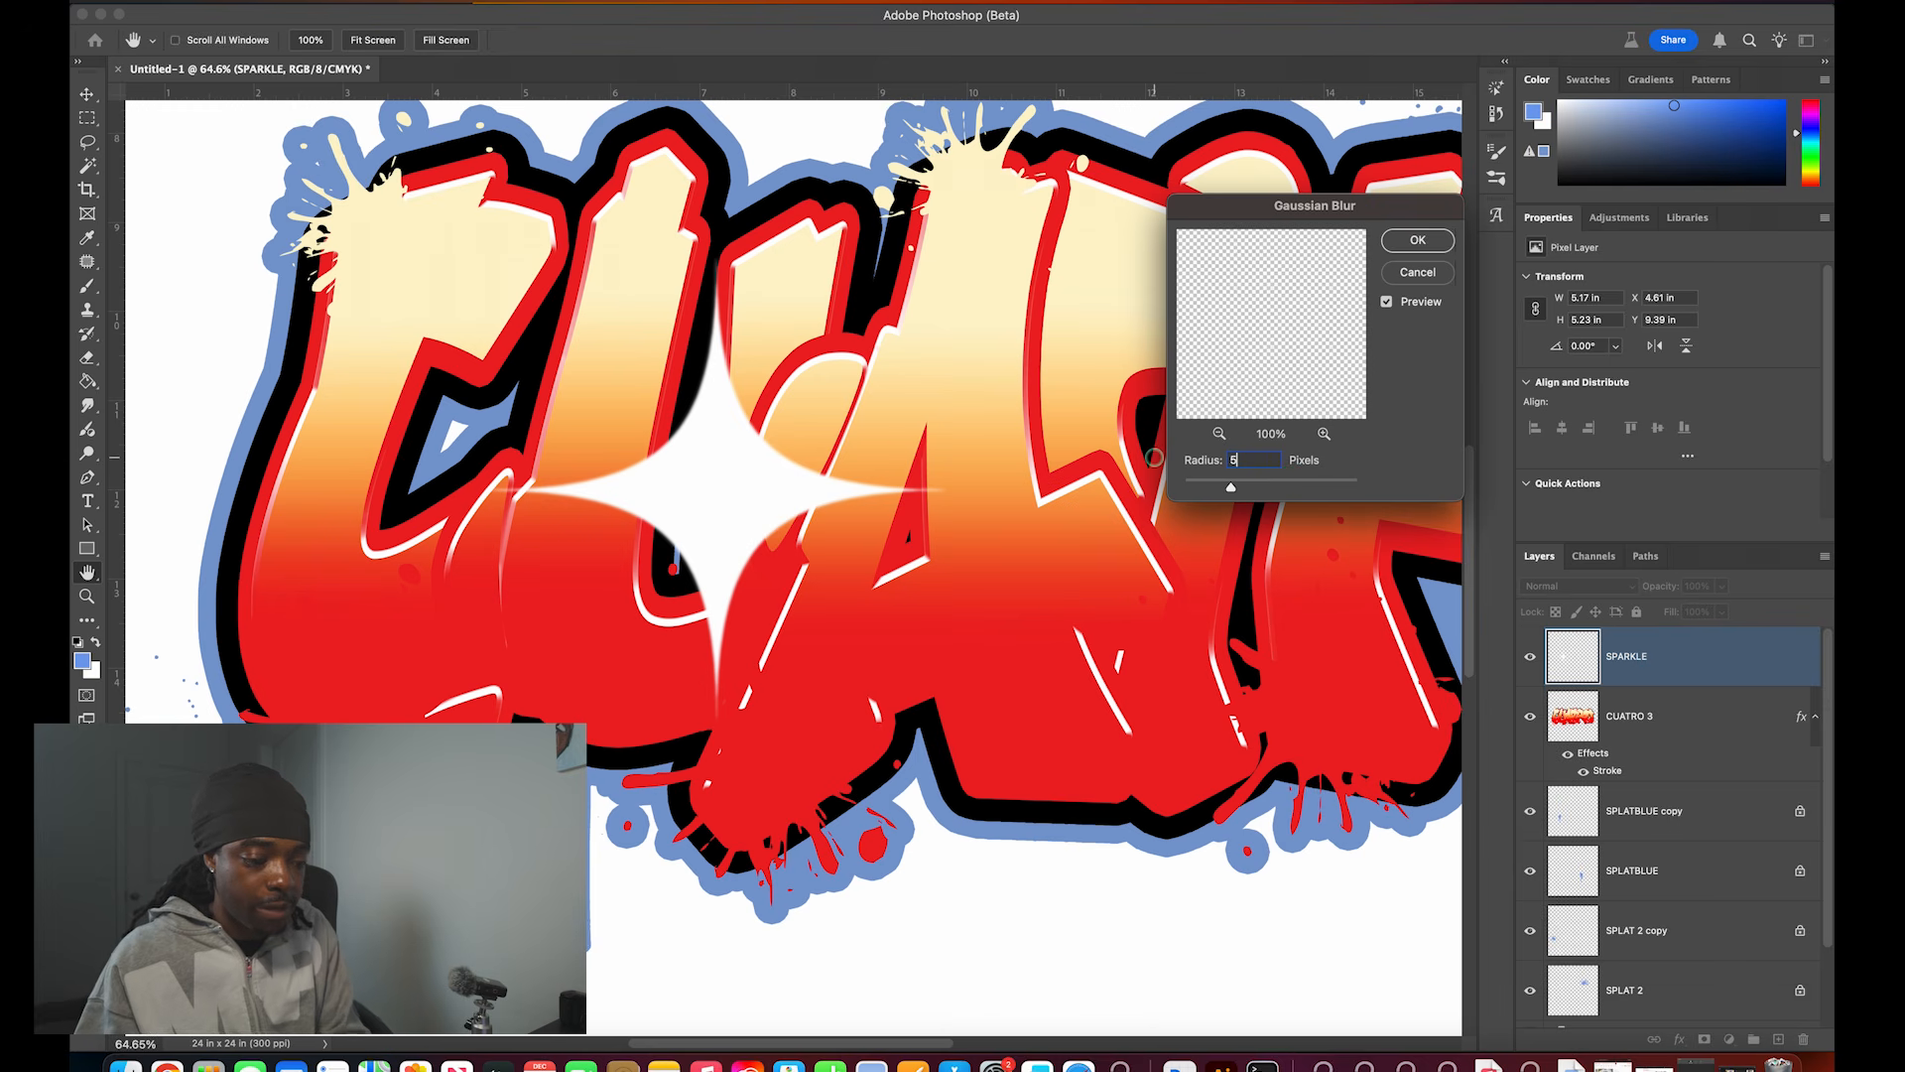
text(5)
key(Return)
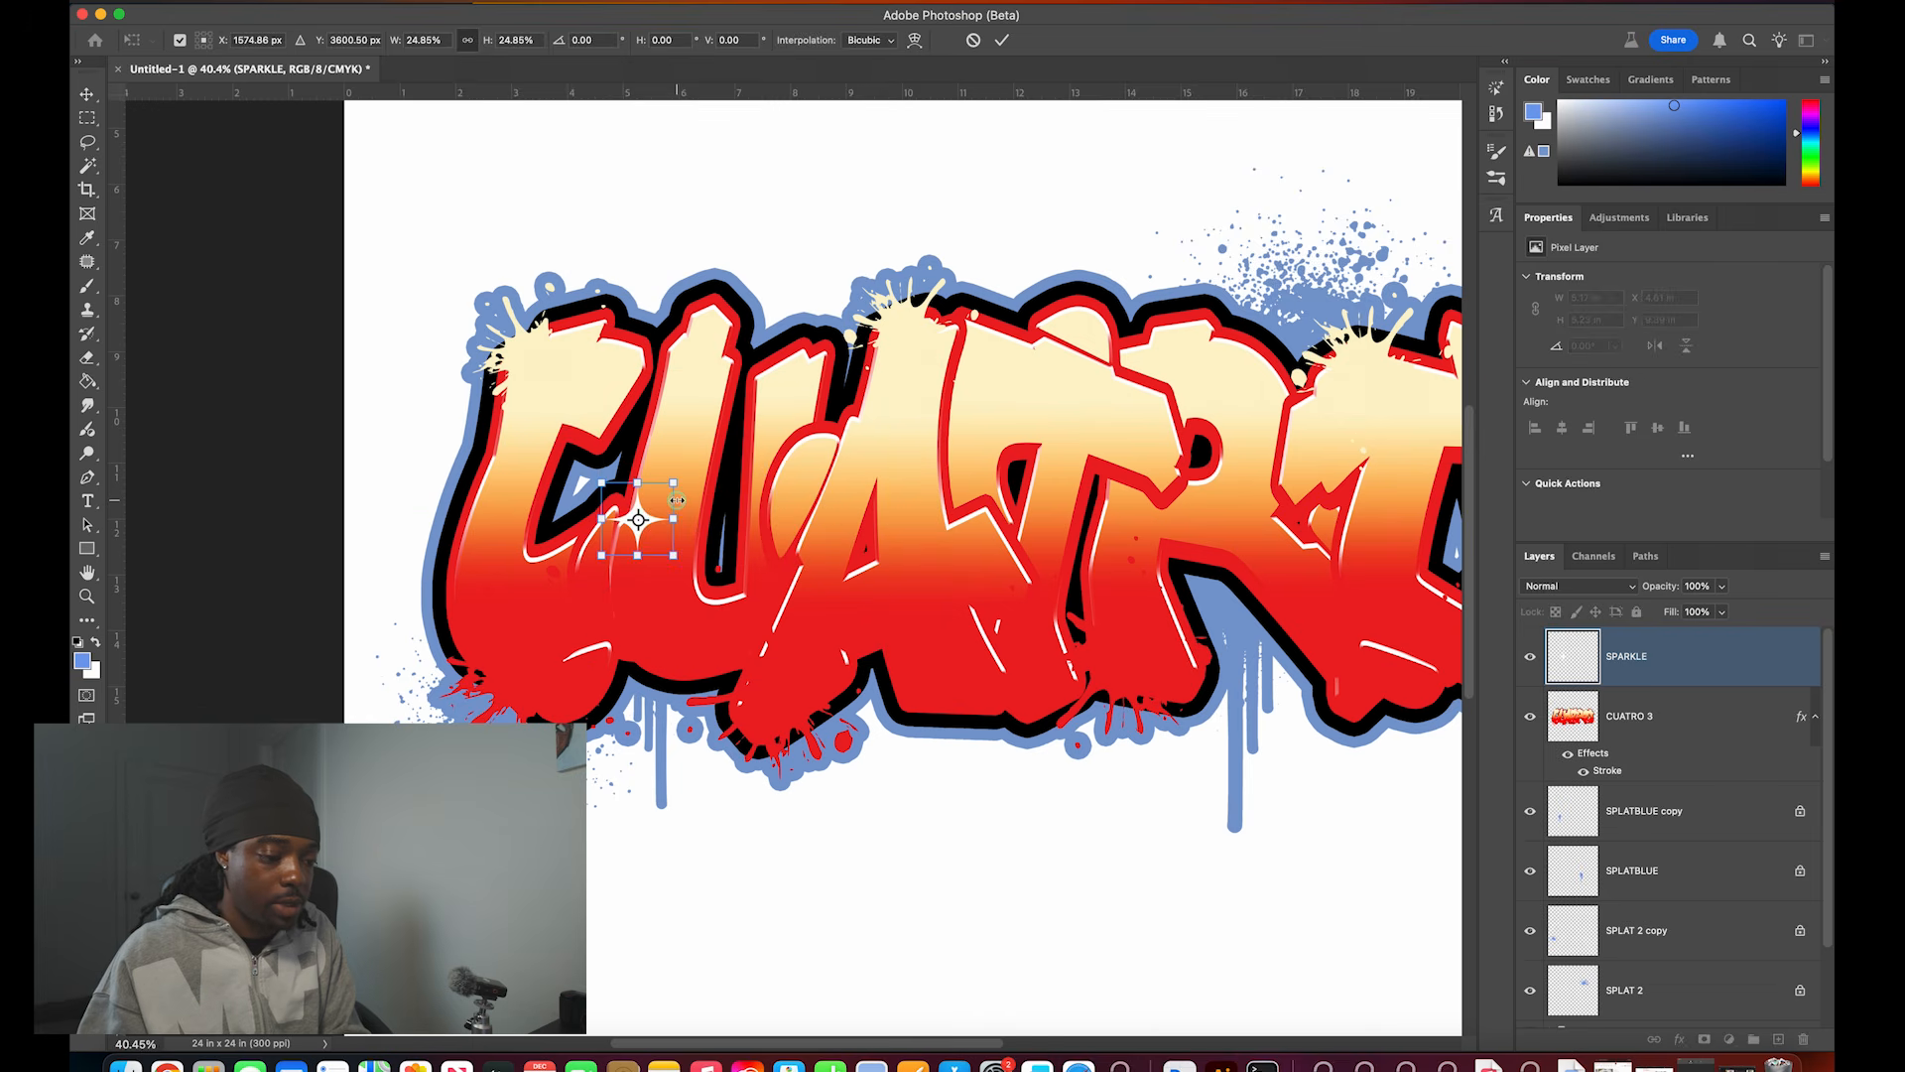
Step: Shrink the blurred sparkle to about 1 in wide and position it on the lower part of the C
drag(667, 501, 530, 561)
key(super+t)
key(Return)
key(super+t)
key(Return)
Step: Place copies of the sparkle across the U, A, R and O, along both the upper and lower parts of the lettering
key(super+0)
key(super+v)
drag(798, 570, 528, 572)
key(super+v)
drag(533, 641, 597, 608)
key(super+v)
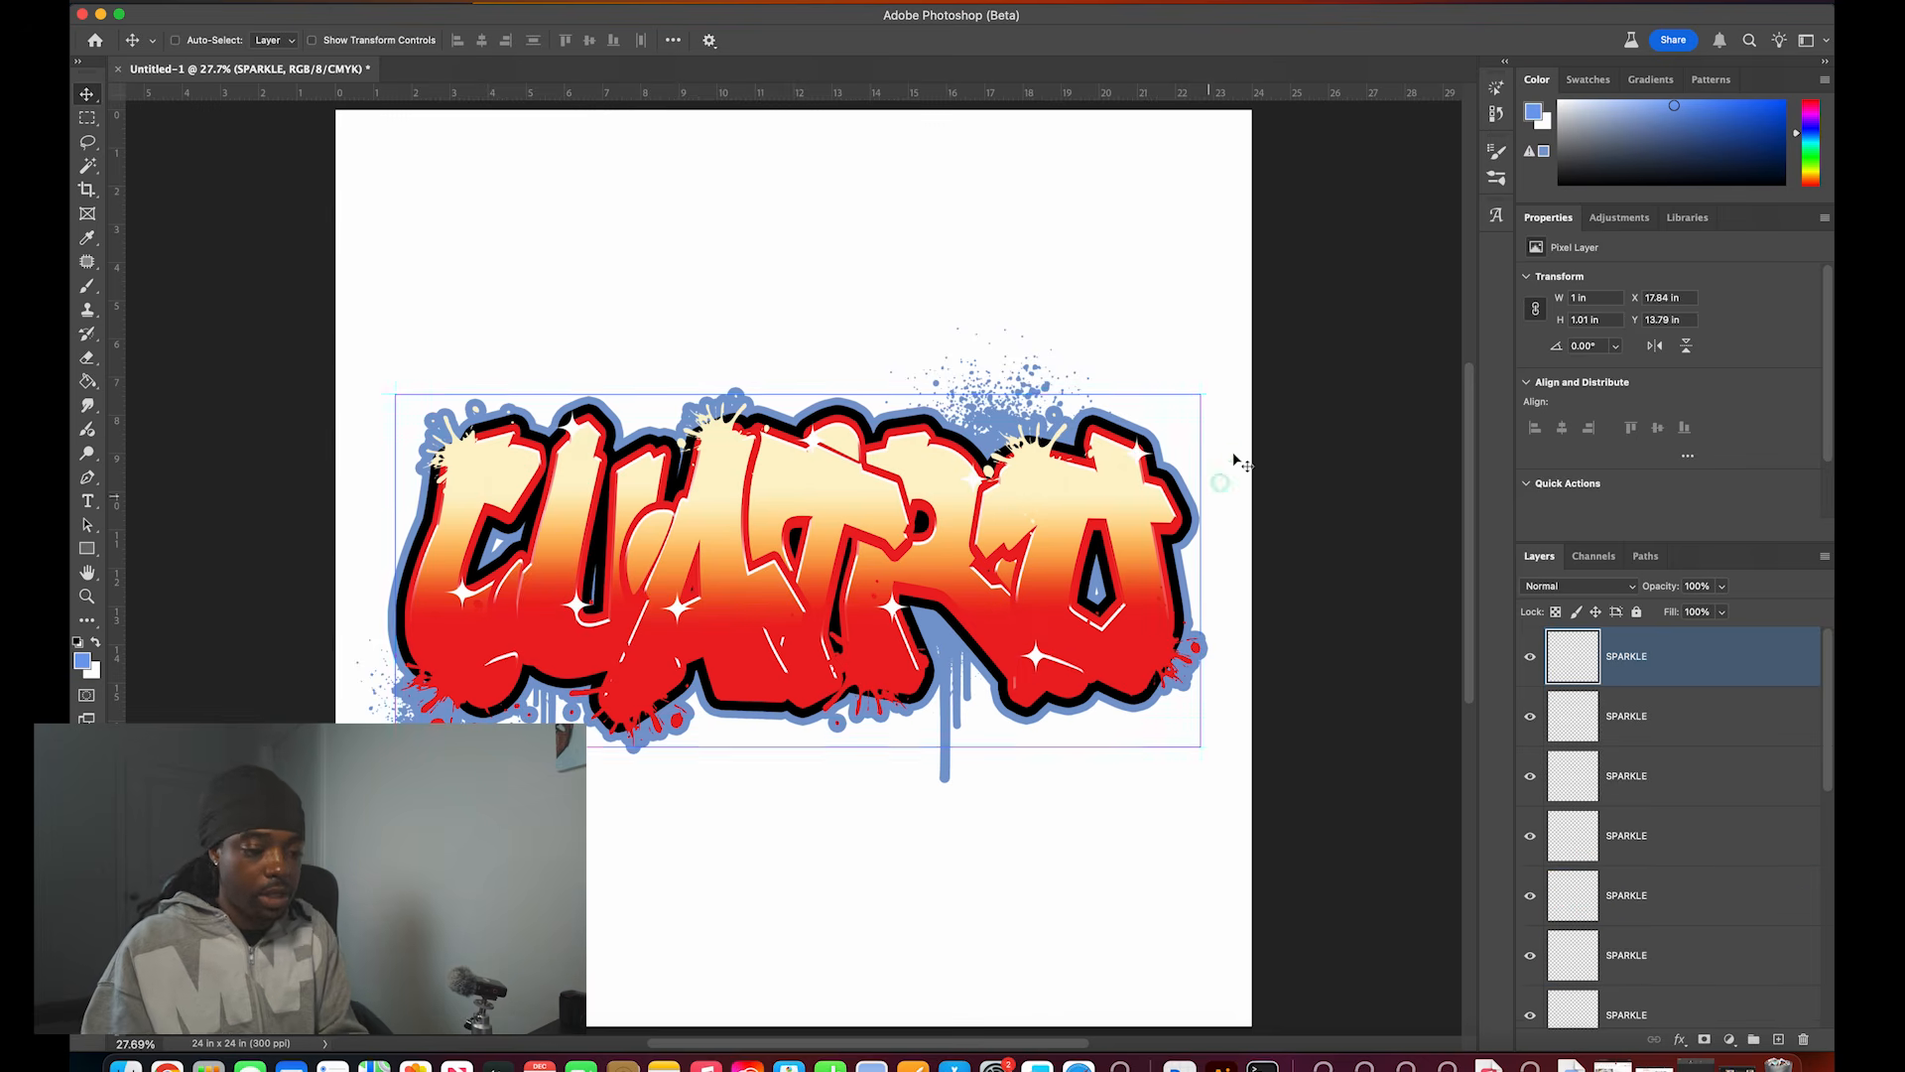
Step: Group all layers from the top SPARKLE down to SPLAT 2 and name the group CUATRO 3
key(super+minus)
key(super+minus)
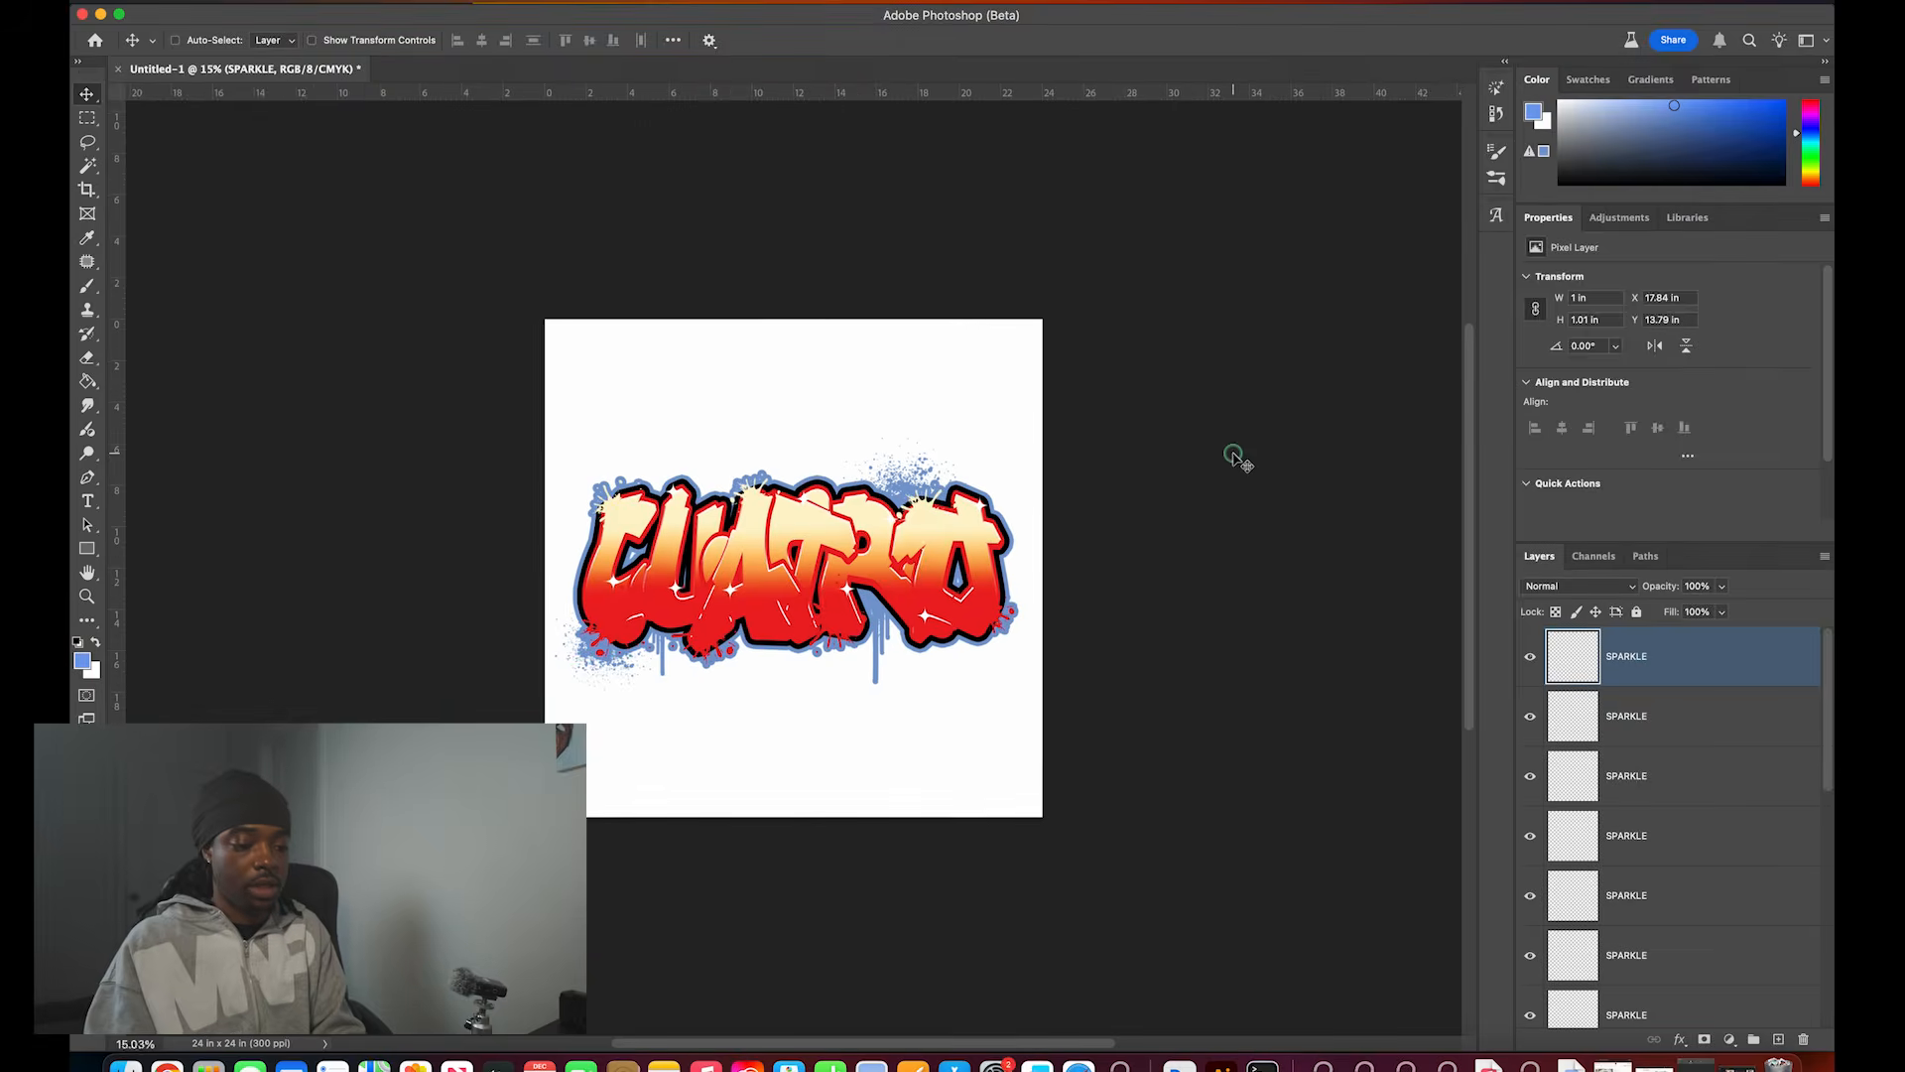
key(super+0)
shift+click(1697, 730)
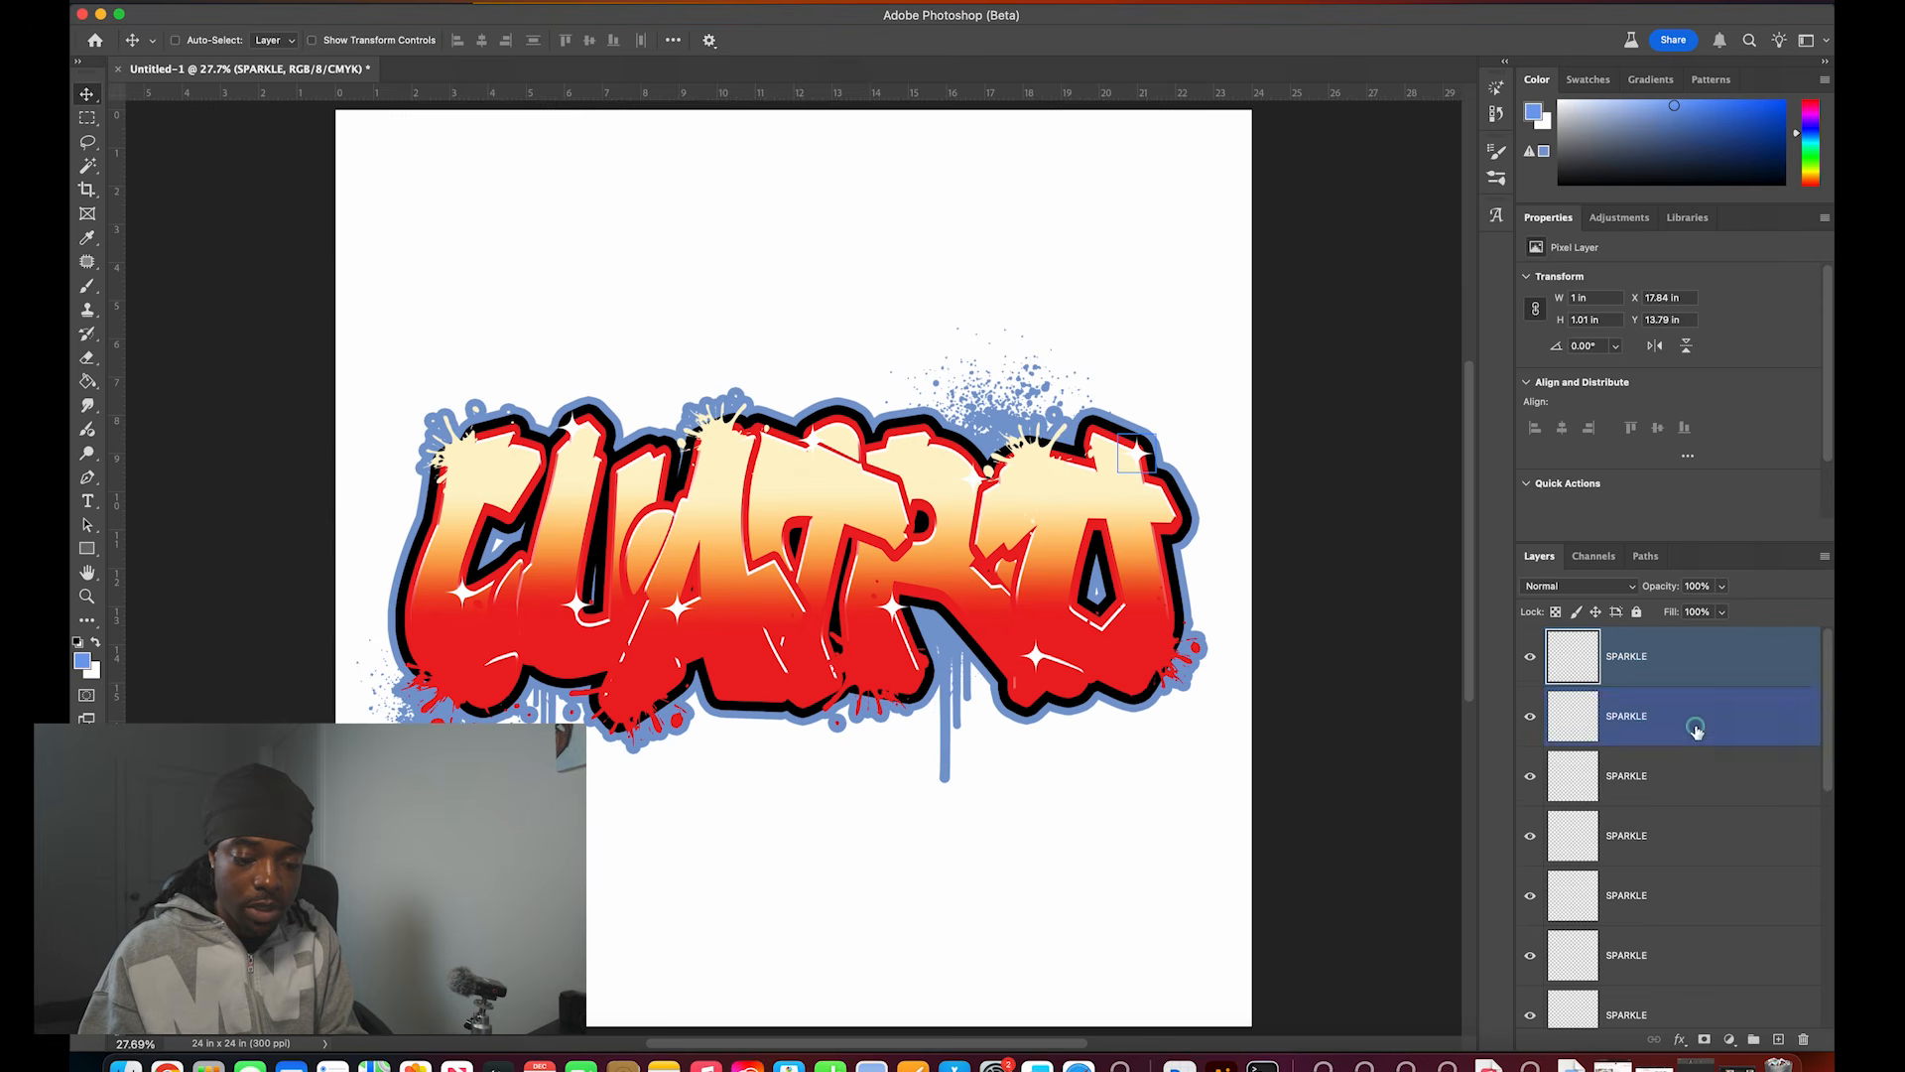
scroll(1697, 730, down, 5)
shift+click(1653, 954)
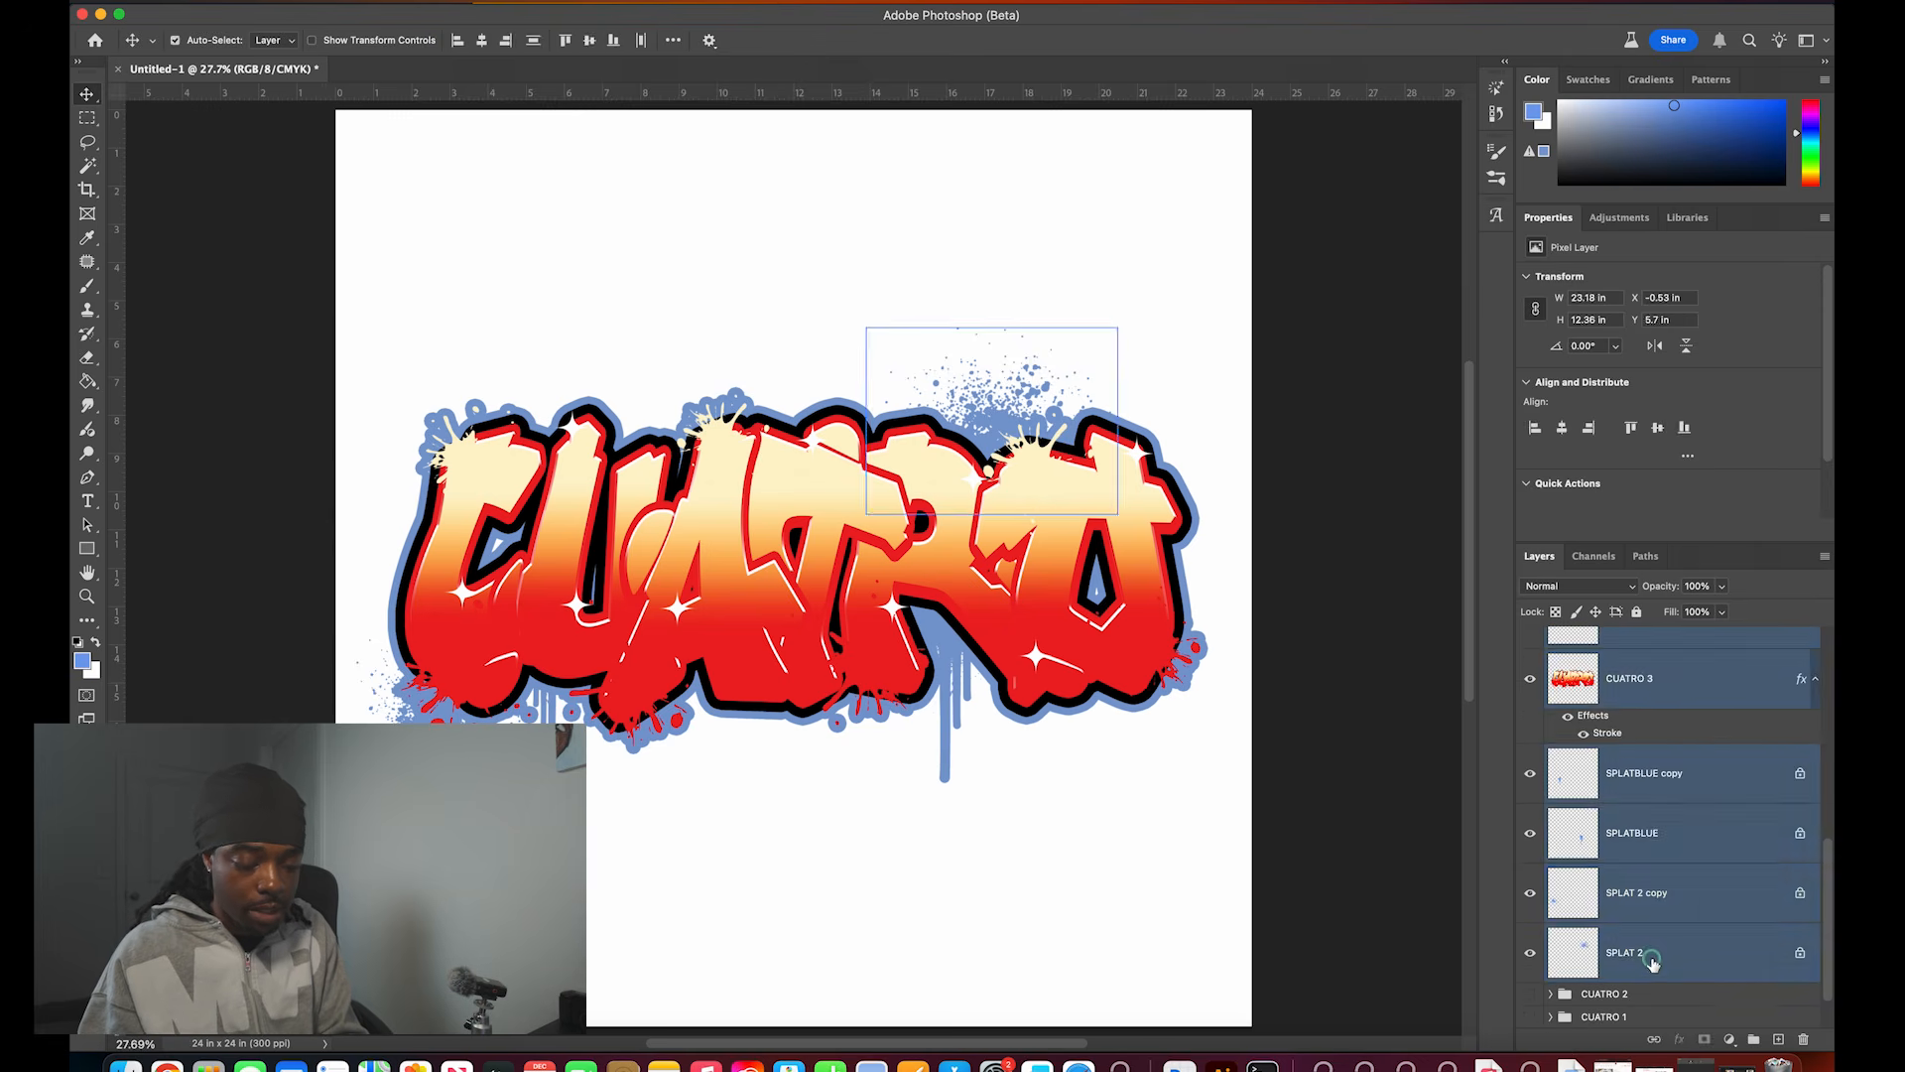
key(super+g)
click(1607, 637)
text(CUA)
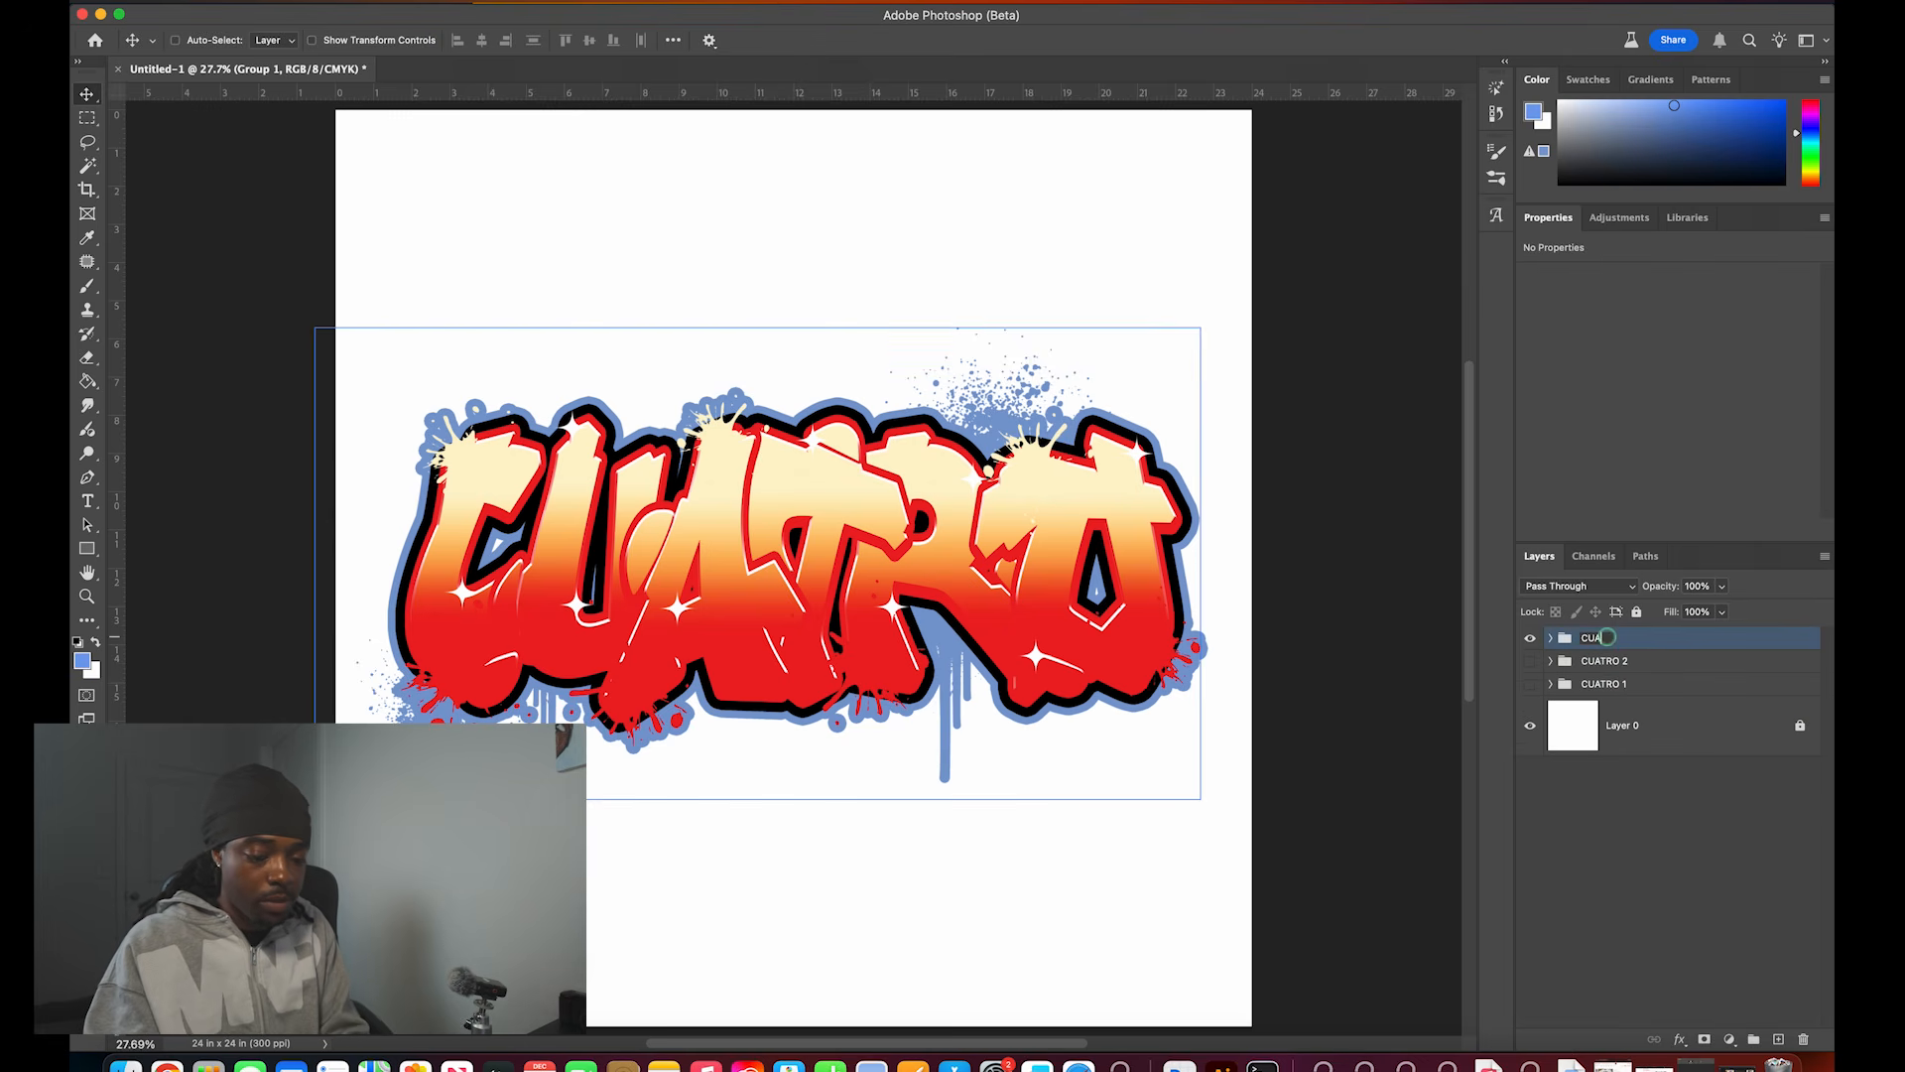
text(TRO 3)
key(Return)
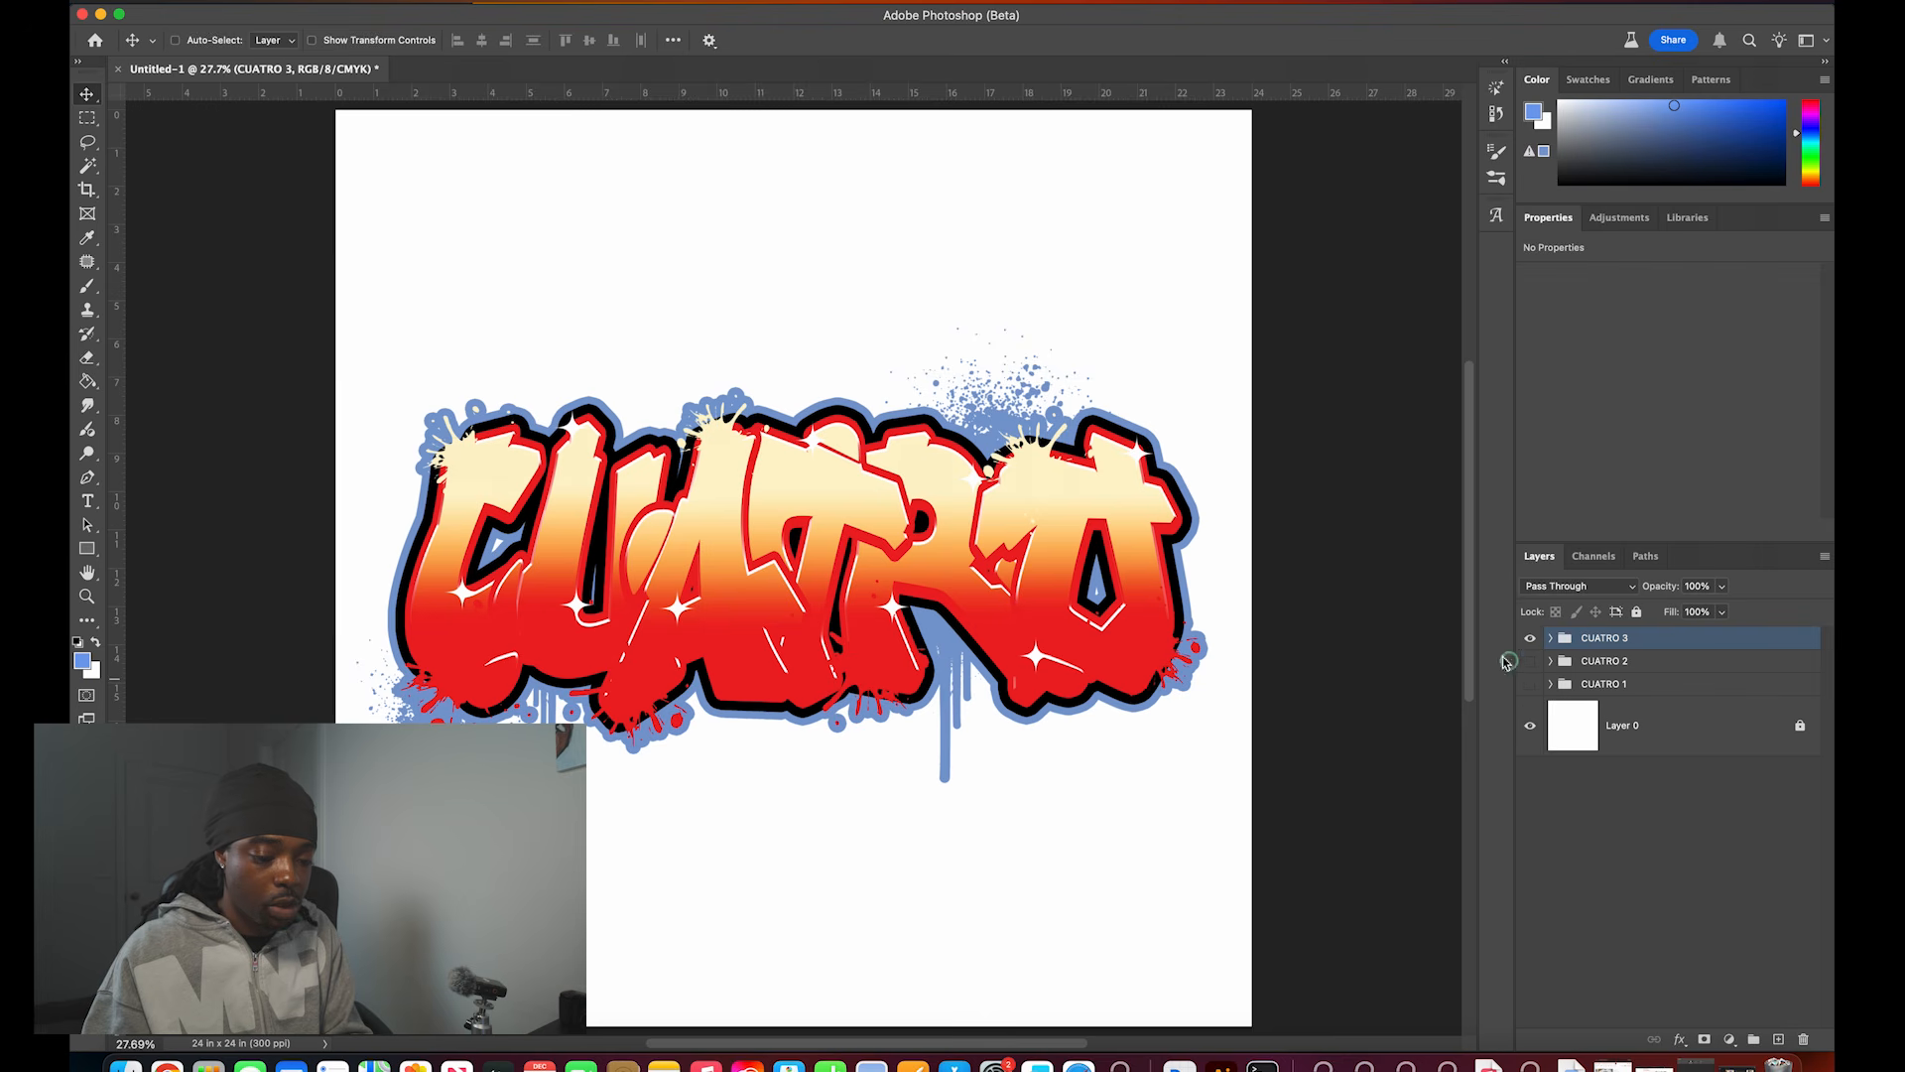
Step: Compare the lettering versions by toggling the visibility of the CUATRO 1, CUATRO 3 and CUATRO 2 groups
click(1529, 639)
click(1530, 684)
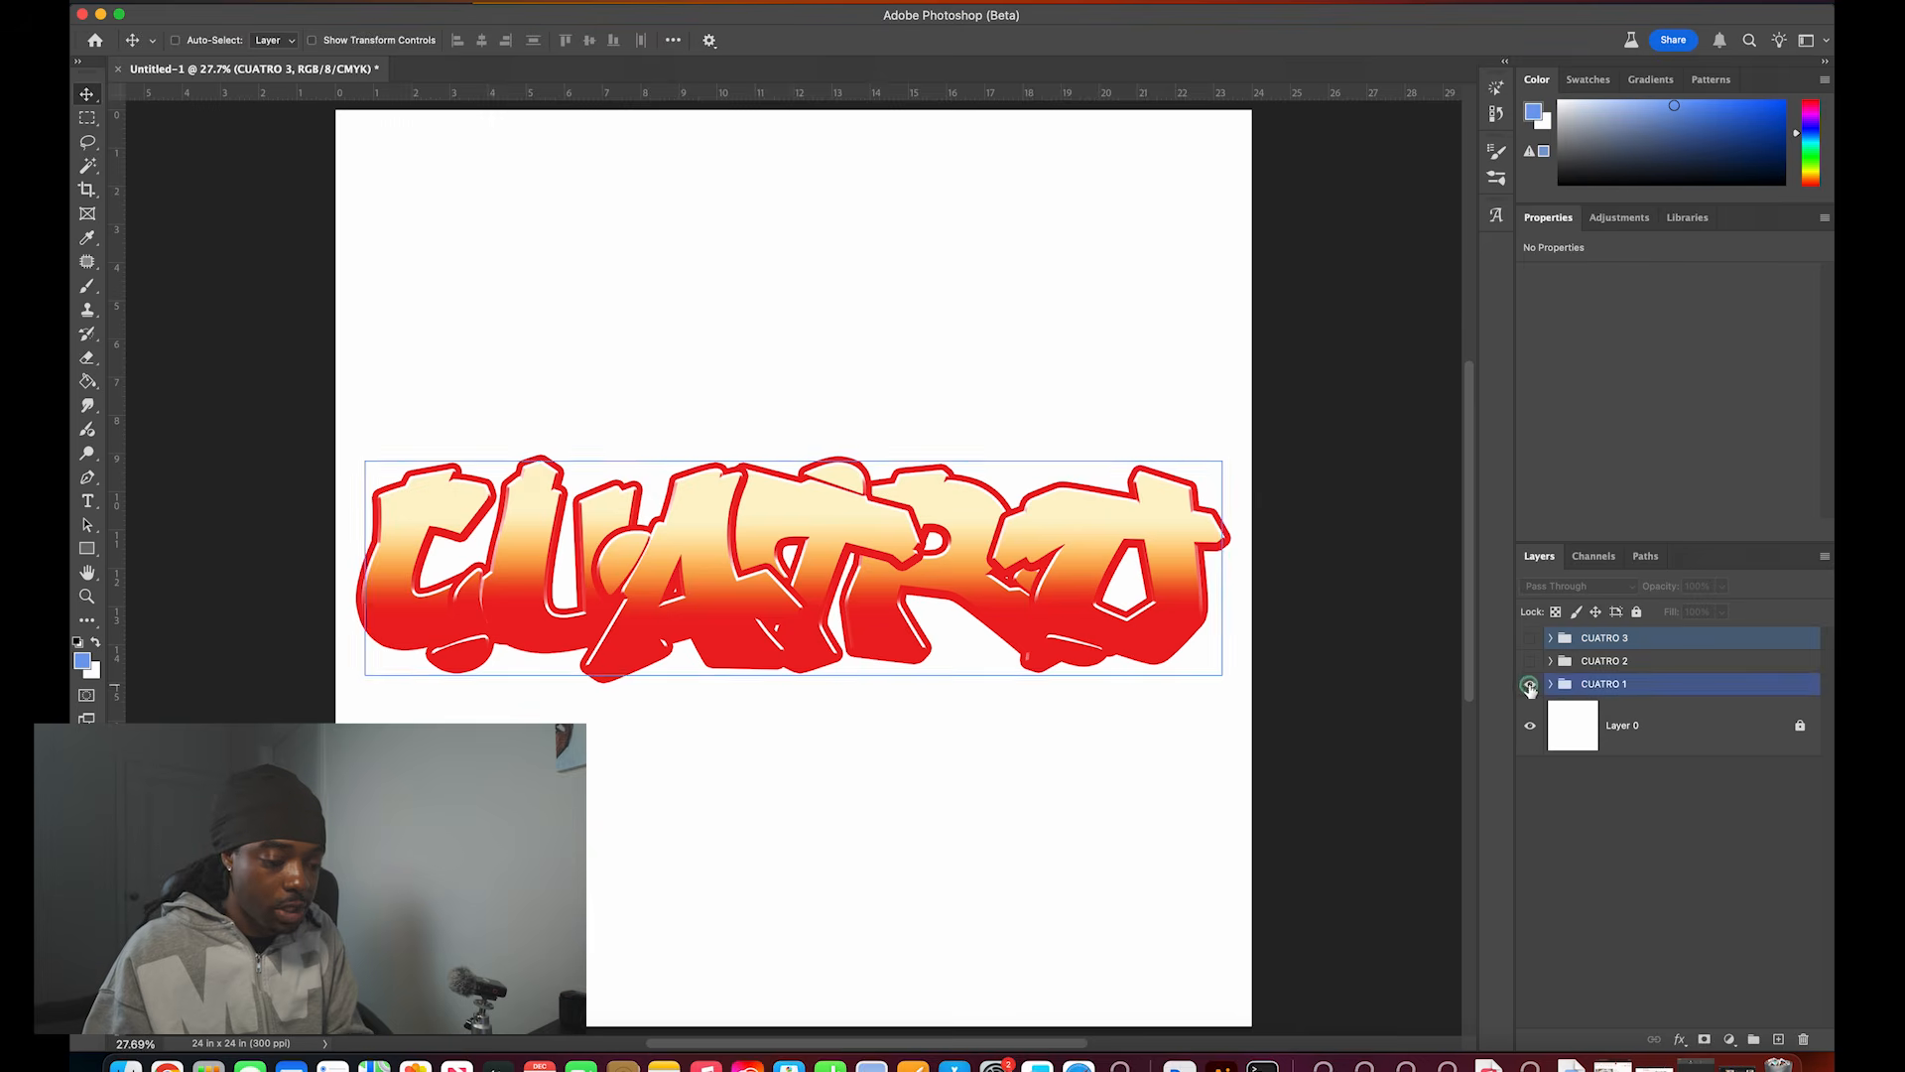
click(1534, 683)
click(1536, 683)
click(1534, 682)
click(1531, 638)
click(1532, 638)
click(1529, 661)
Step: Examine the SPLAT YELLOW and SPLAT RED subgroups inside CUATRO 2, cancelling the free transform and collapsing the group
click(1551, 661)
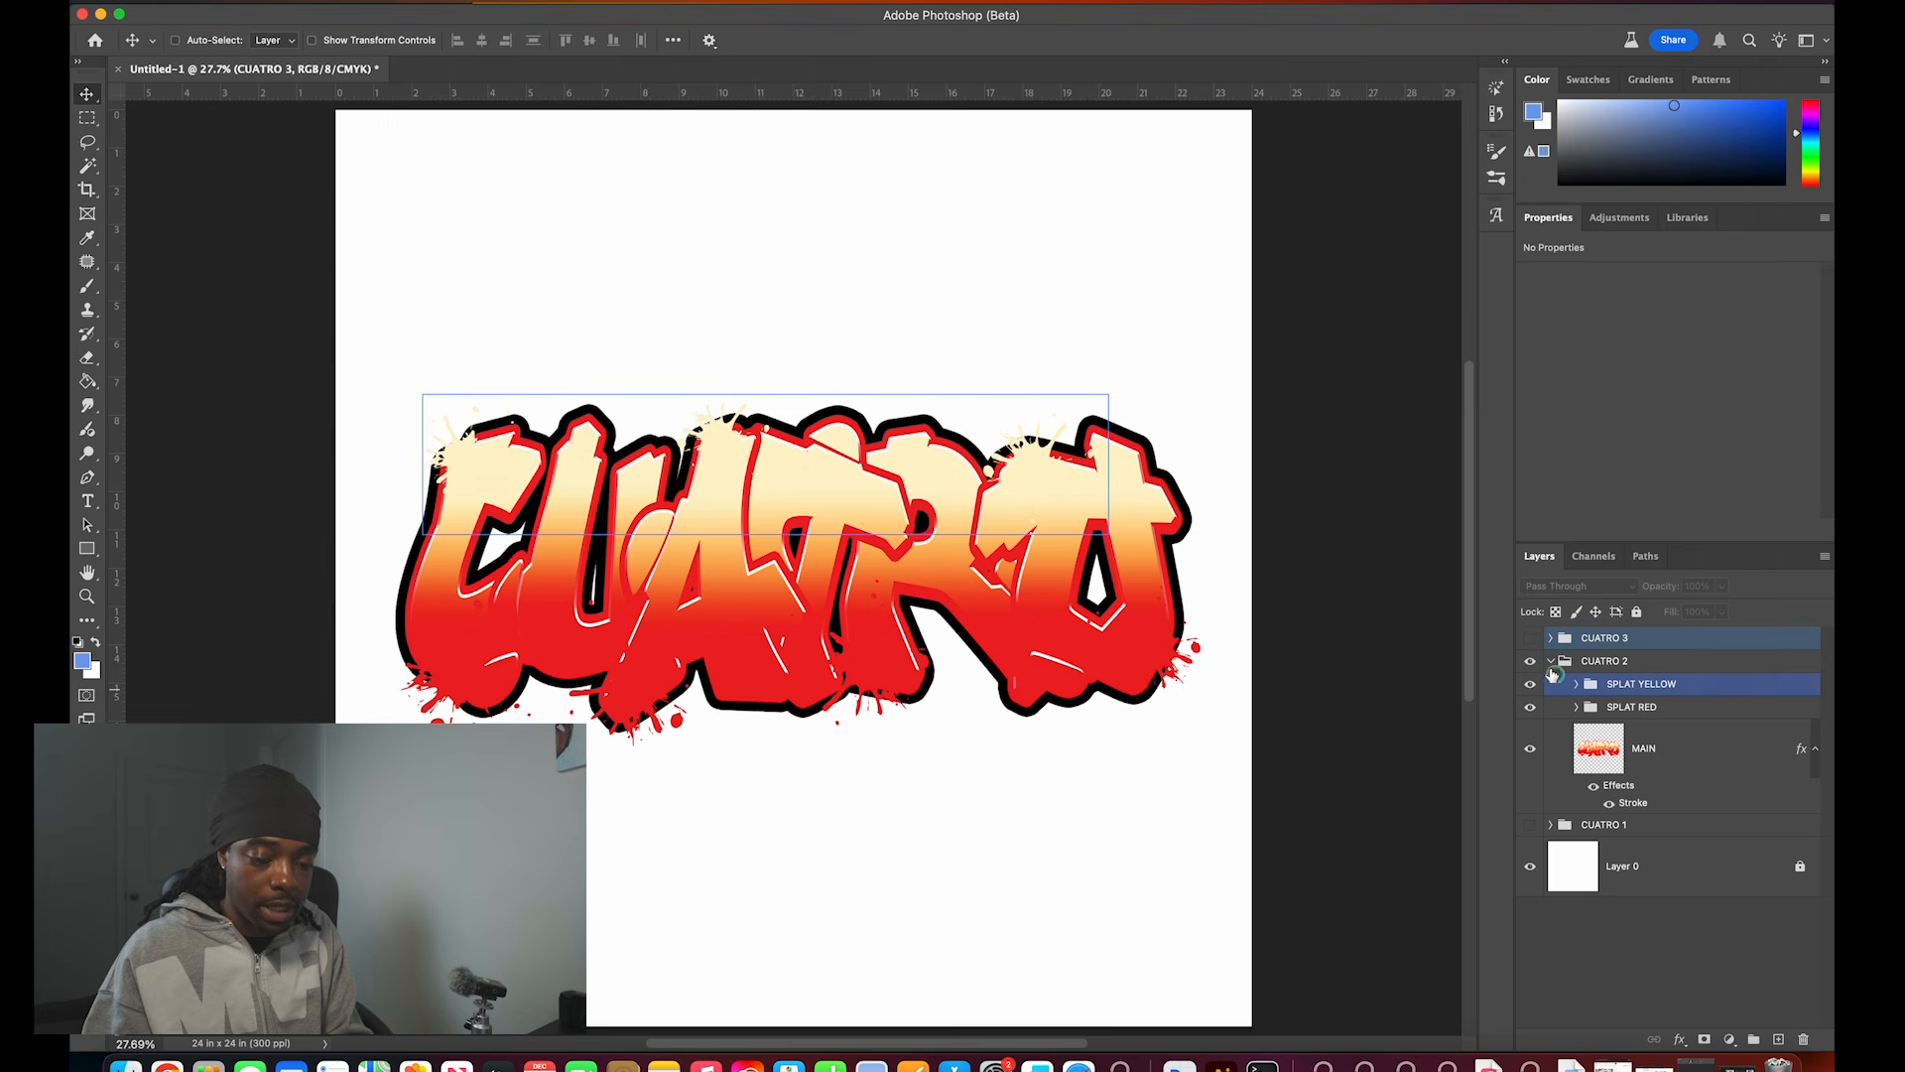
click(1583, 685)
click(1578, 685)
click(1578, 685)
click(1691, 683)
key(ctrl+t)
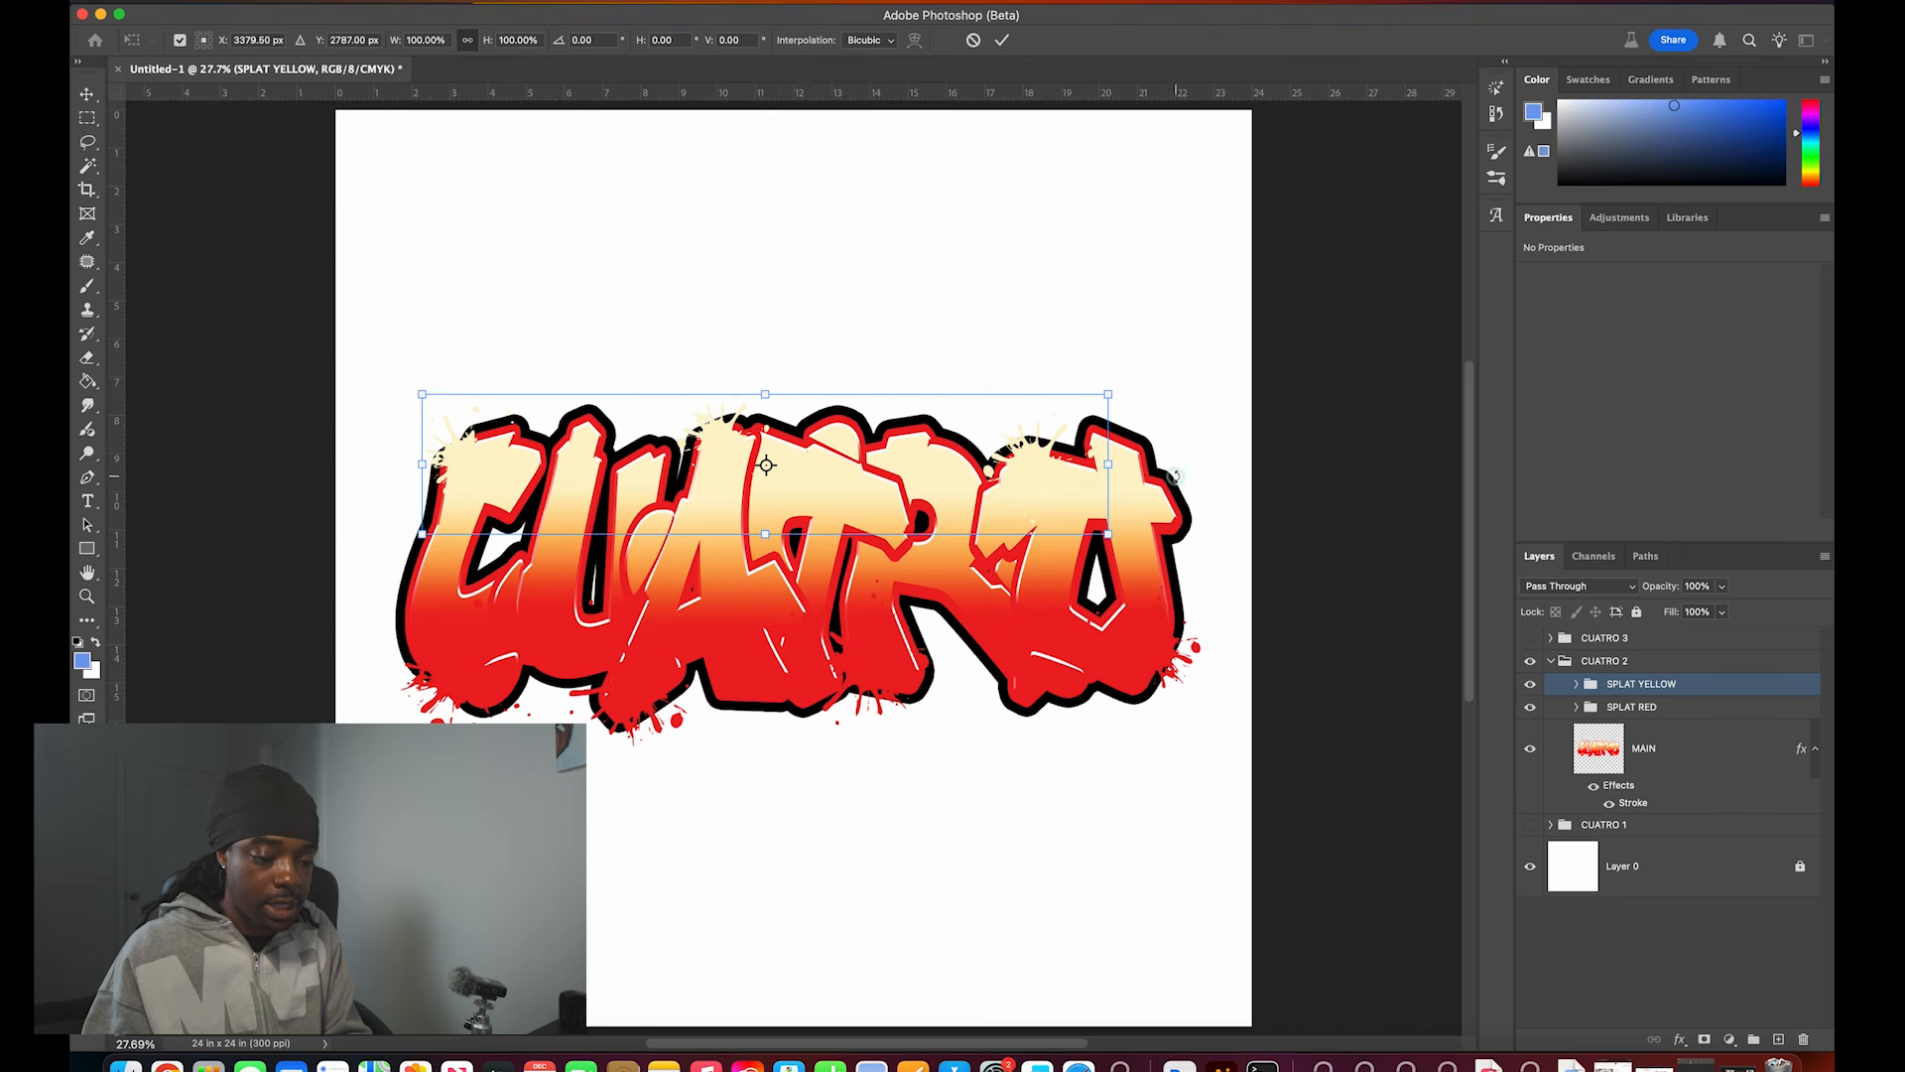
click(976, 41)
click(1633, 707)
click(1562, 661)
click(1551, 661)
Step: Hide CUATRO 2, show and select CUATRO 3 again, and review the finished lettering
click(1530, 661)
click(1530, 638)
key(super+minus)
key(super+0)
click(1604, 638)
key(super+minus)
key(super+minus)
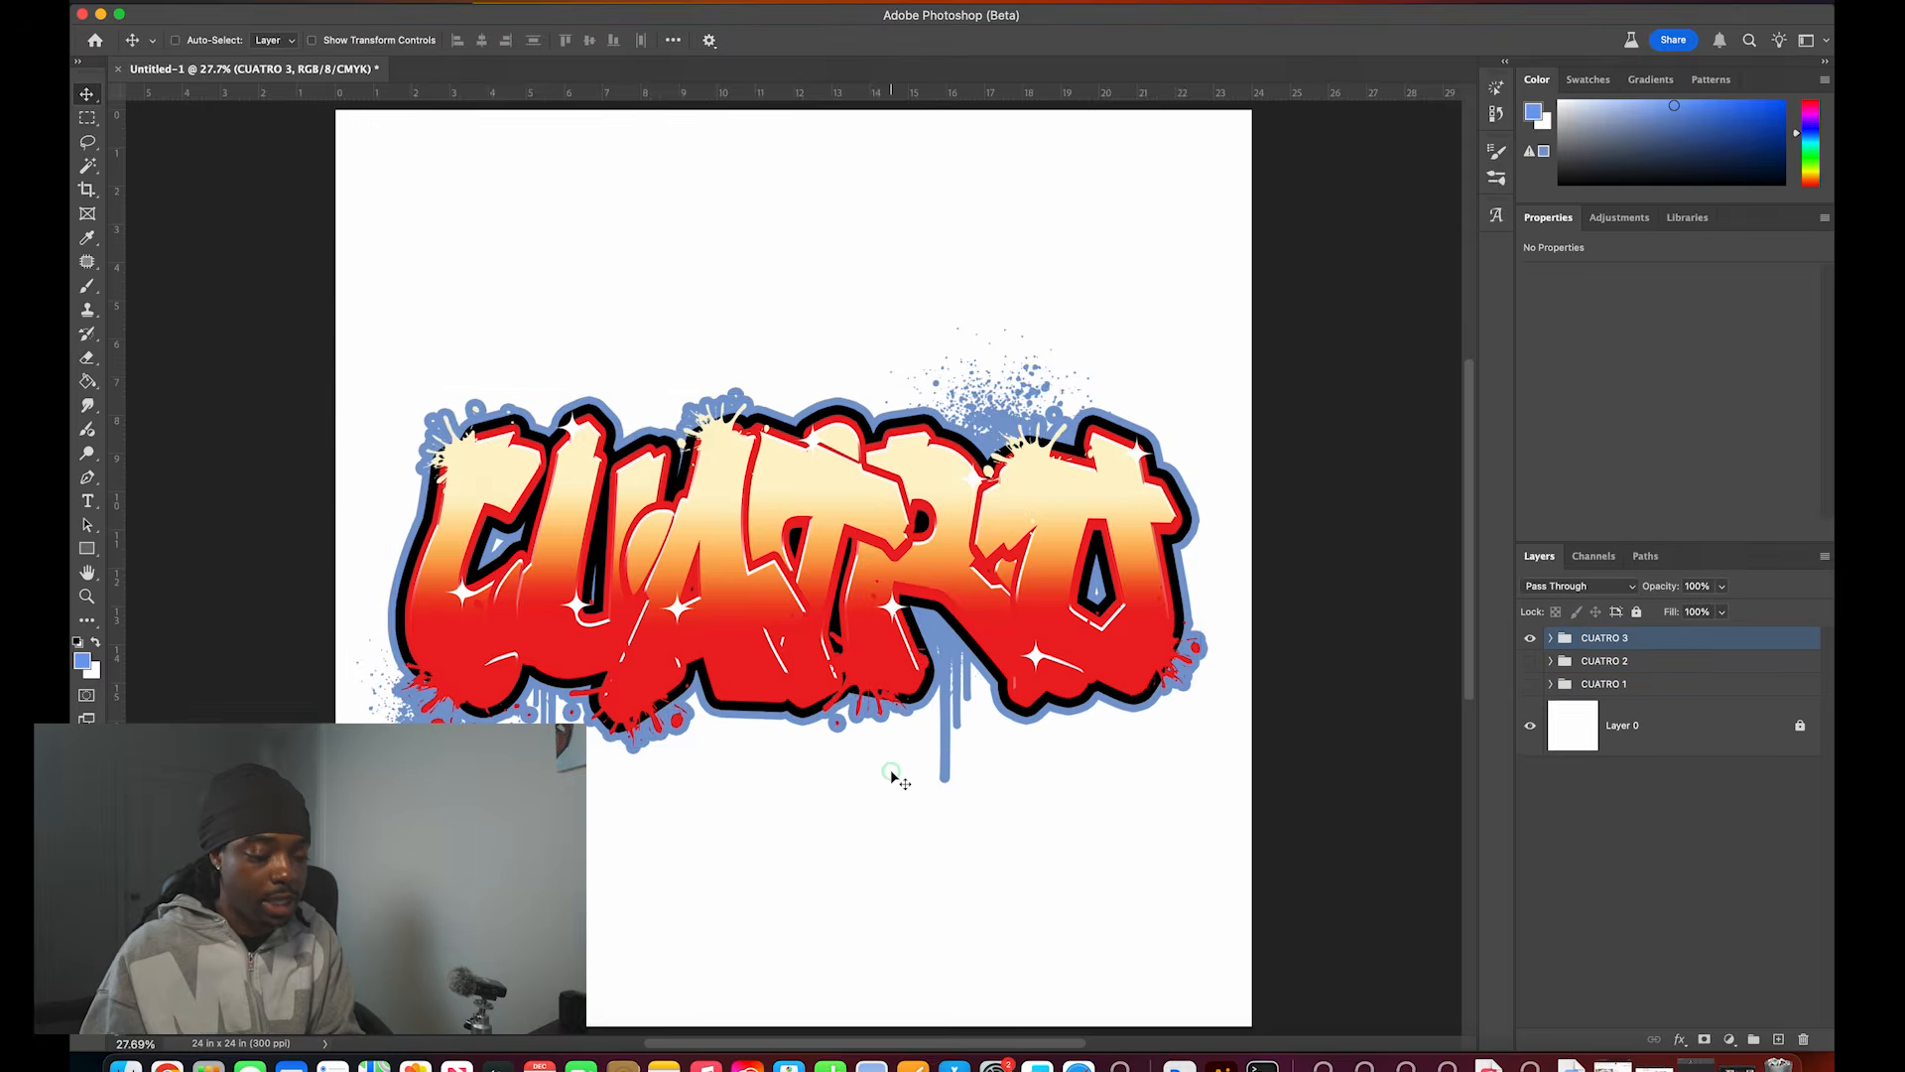
key(super+0)
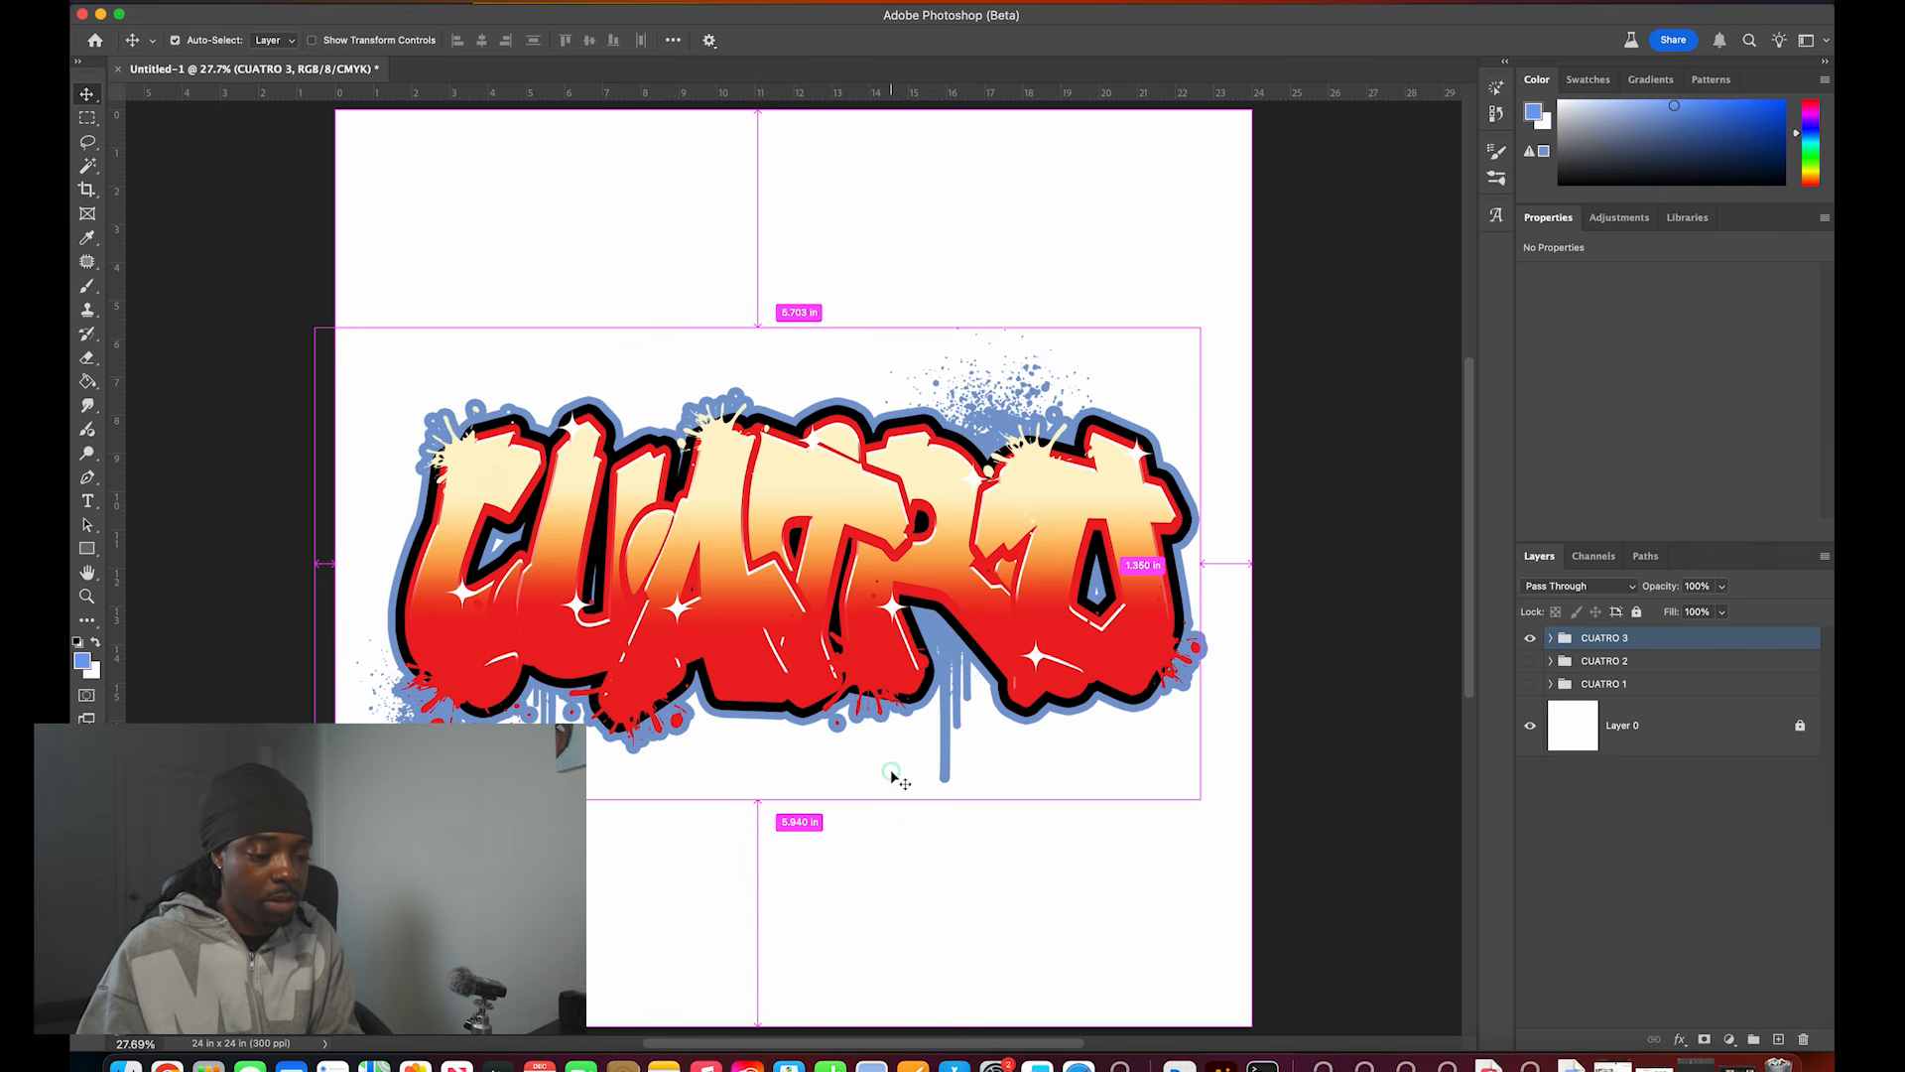
Step: Add the text SUPPLY 2025 below the lettering on a new layer in 48 pt Vandalust and colour it black
click(1780, 1039)
click(88, 502)
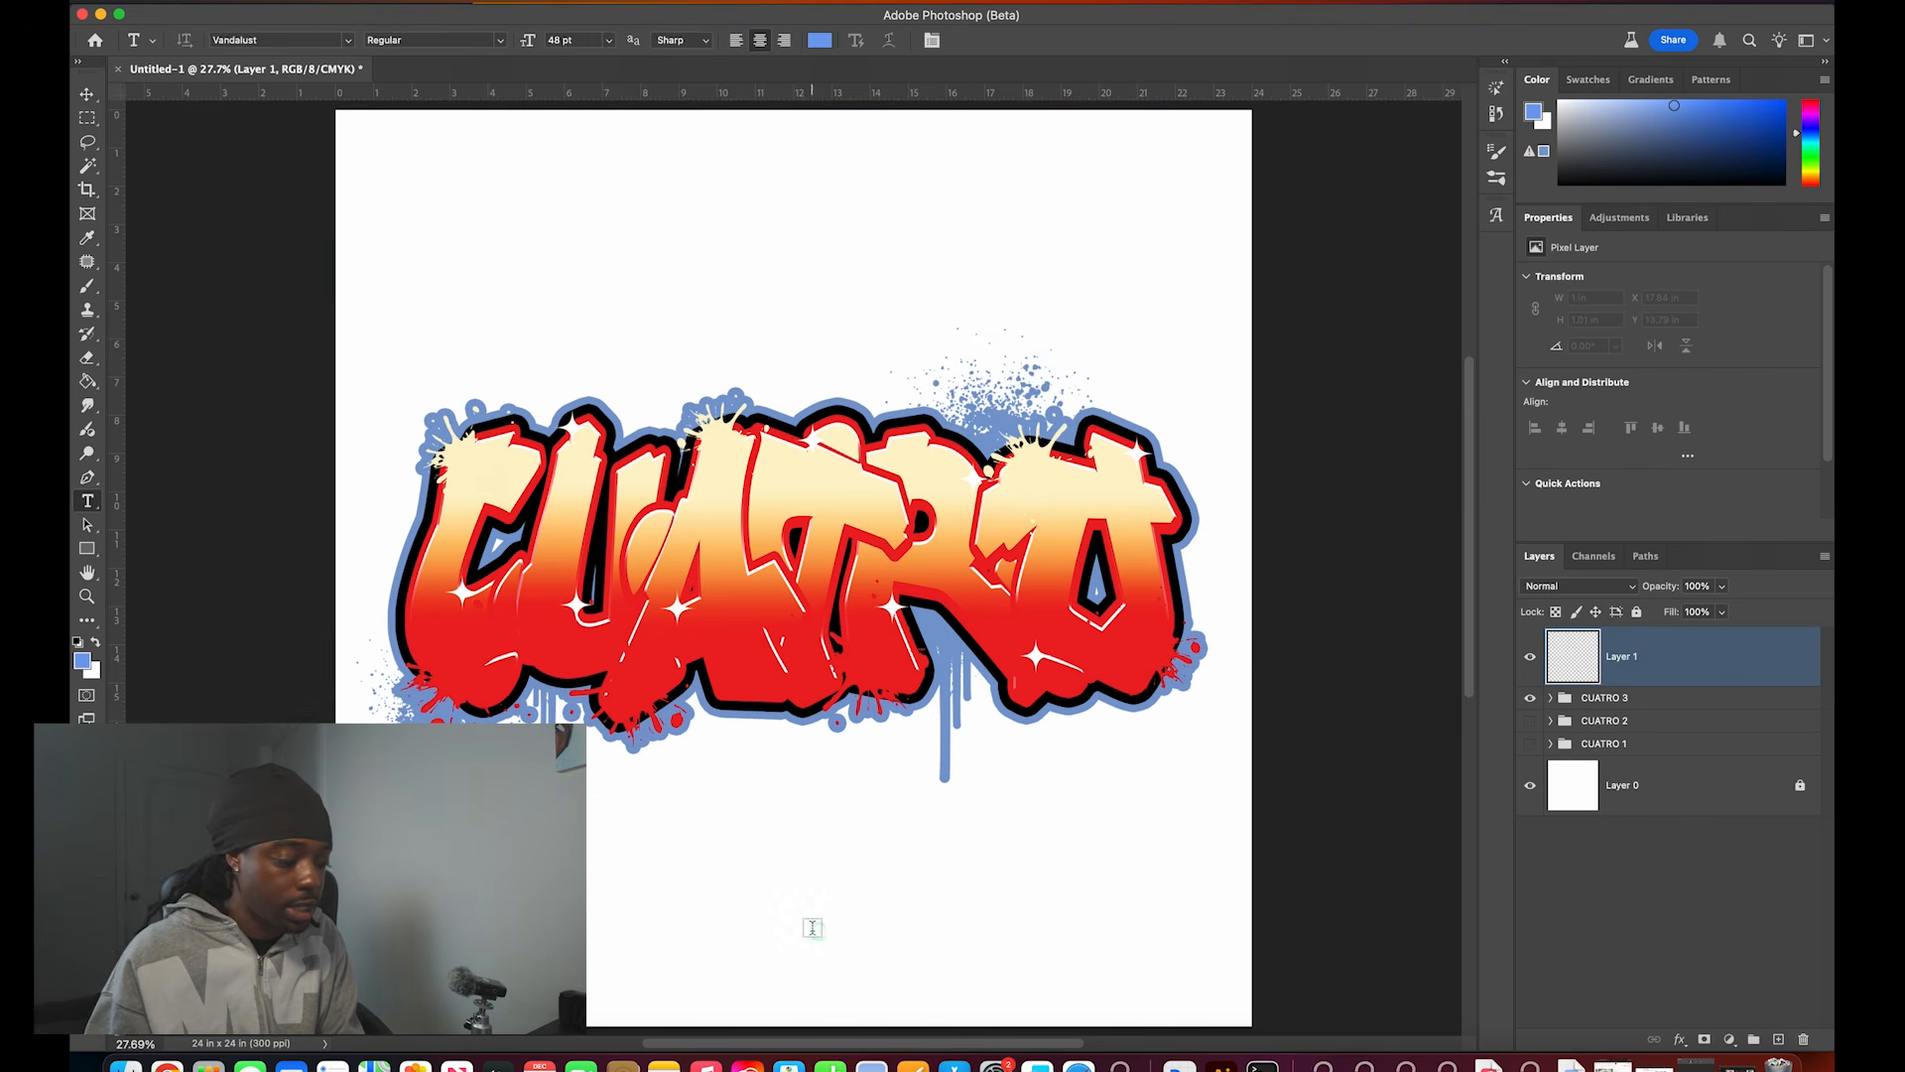
click(720, 850)
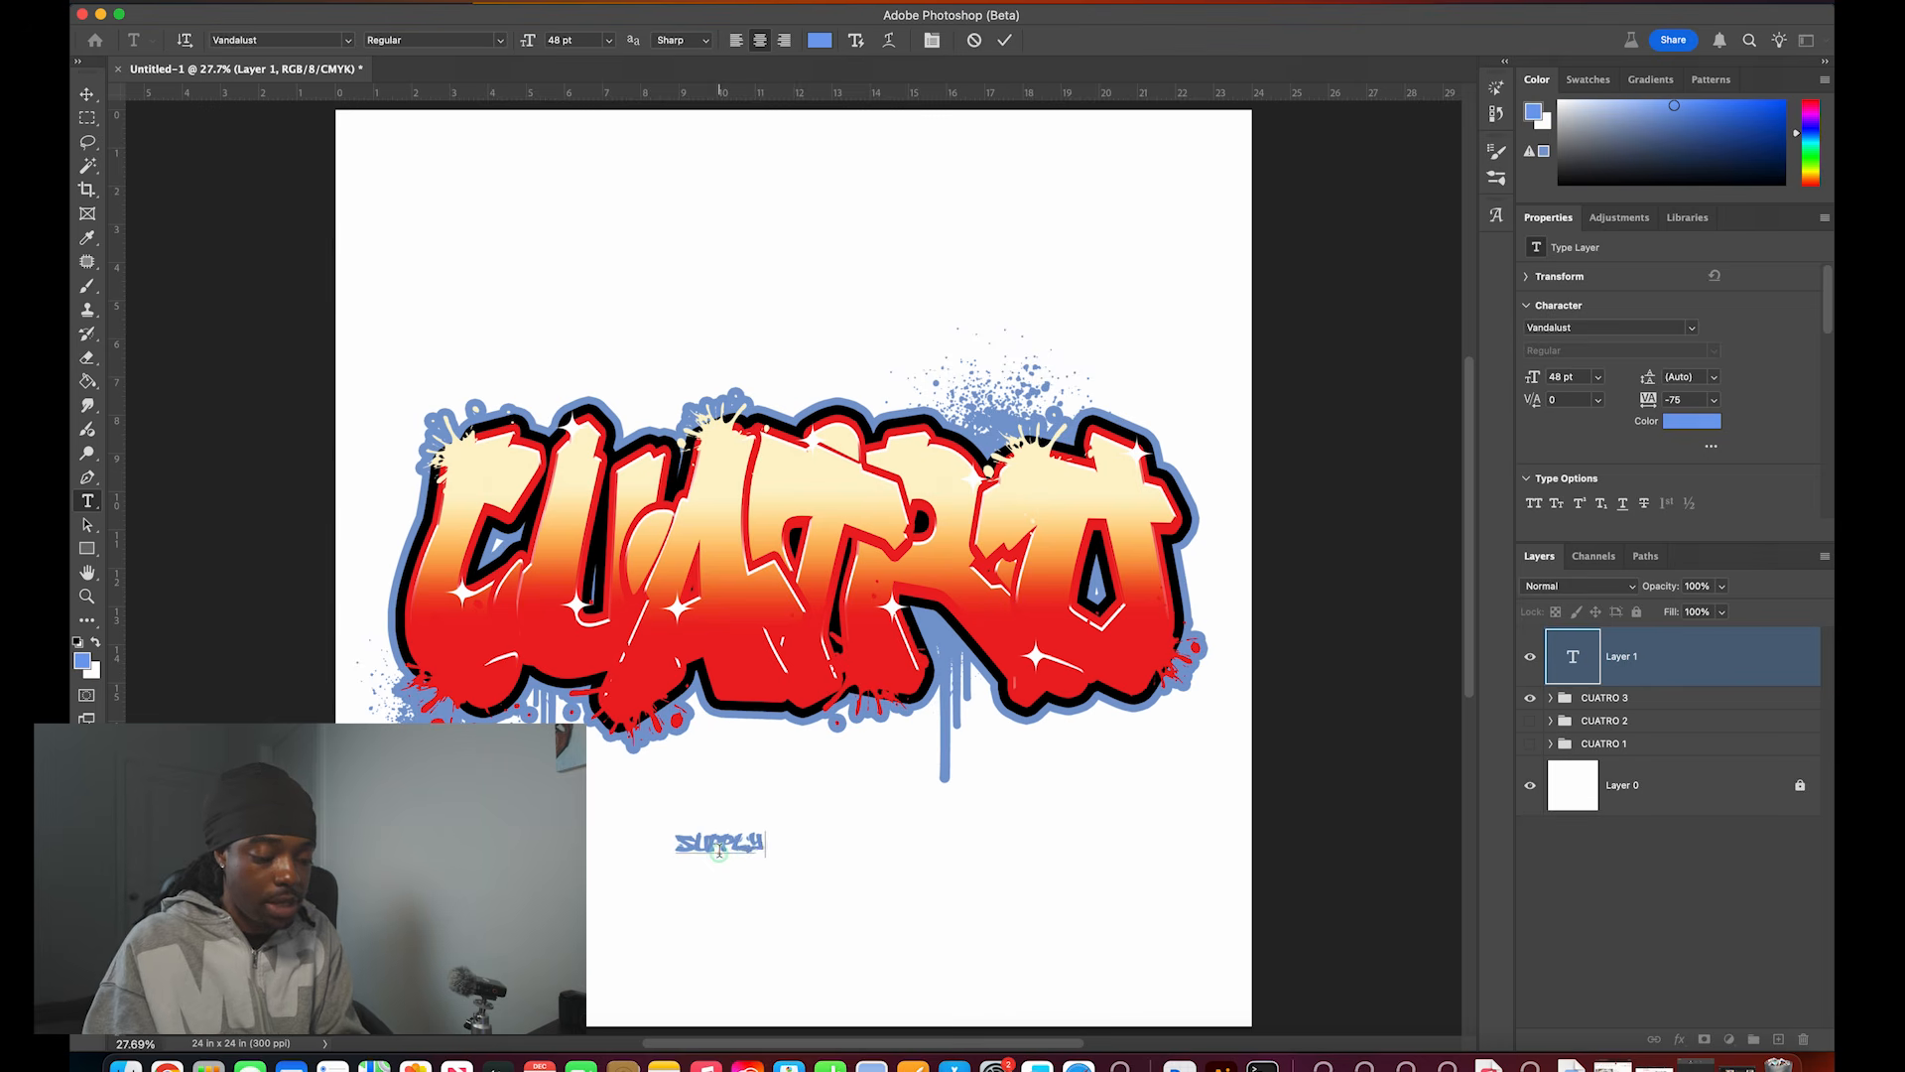
key(super+a)
click(1692, 421)
drag(1349, 765, 936, 966)
click(1565, 643)
Step: Centre the SUPPLY 2025 text on the canvas and move it straight down to just beneath the lettering
click(87, 94)
key(super+a)
click(534, 40)
click(590, 39)
key(super+d)
drag(837, 581, 840, 762)
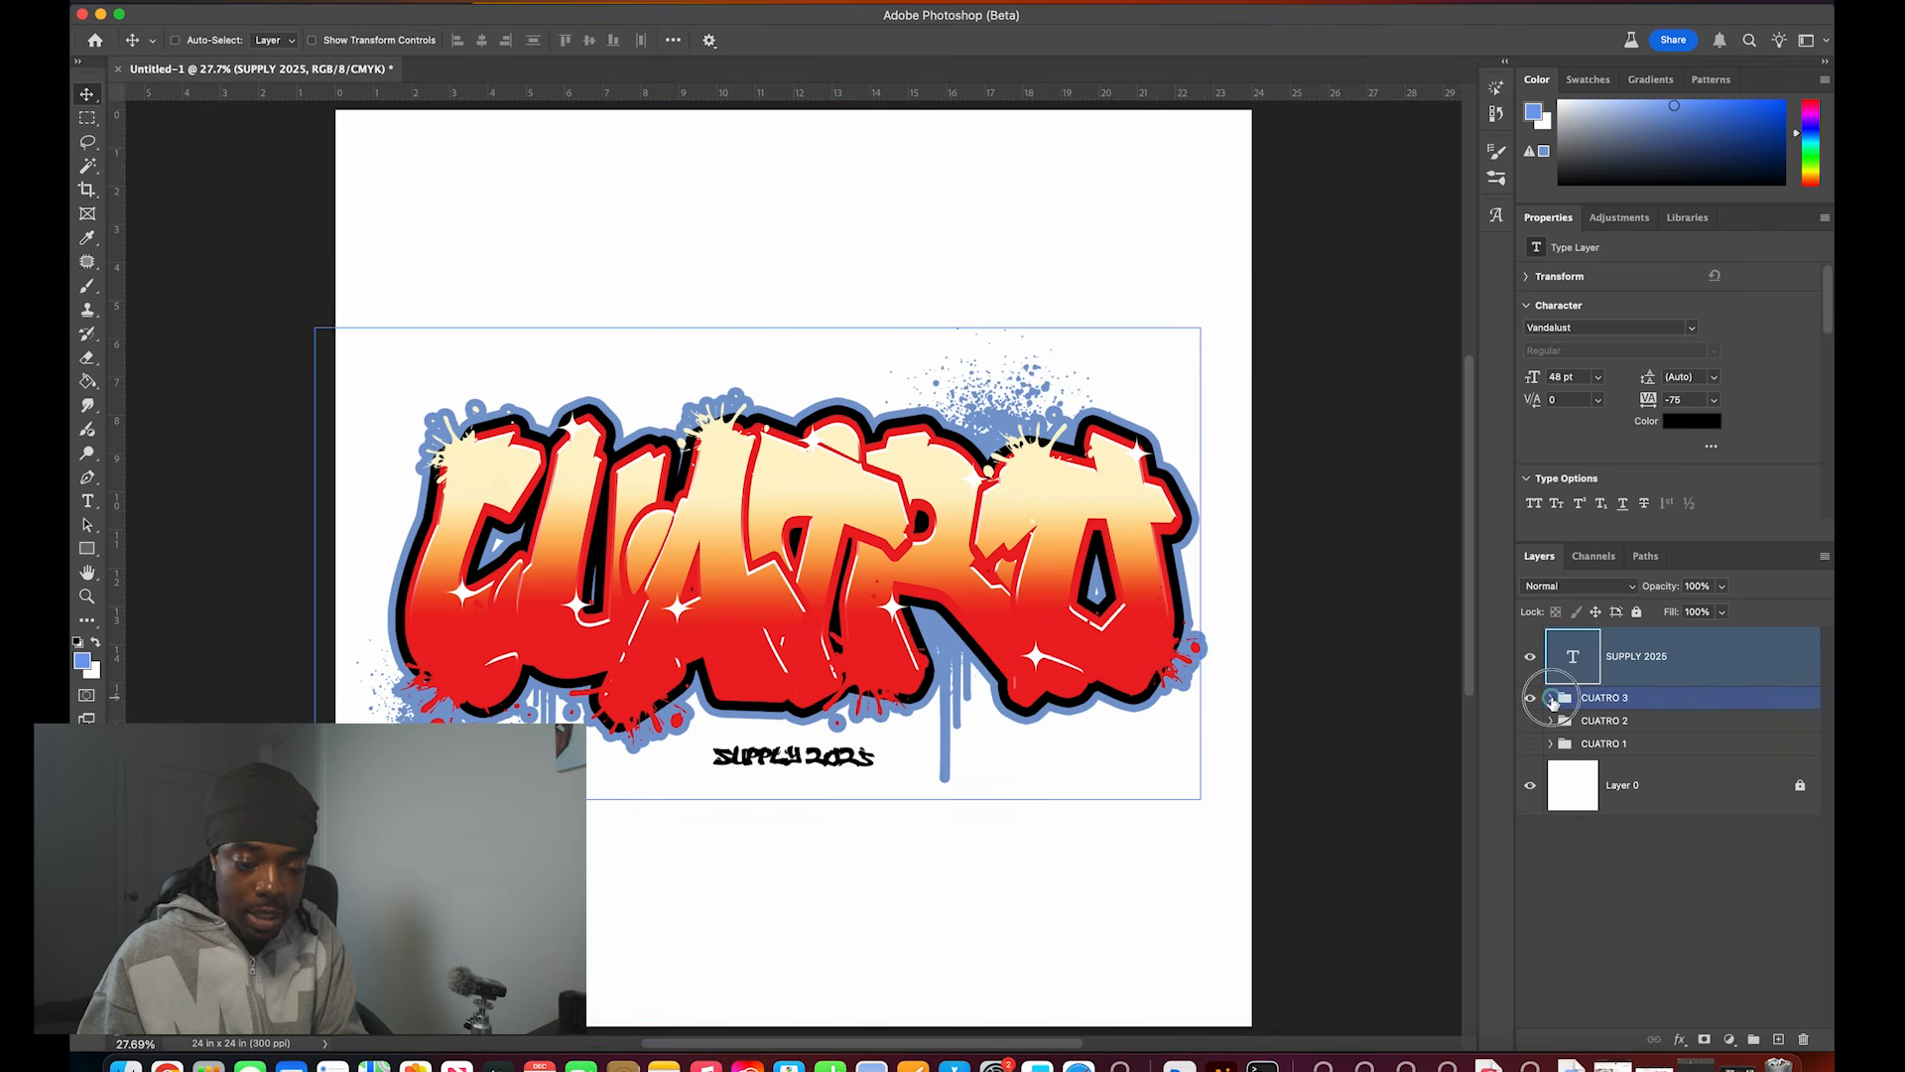
Step: Move the SUPPLY 2025 text layer to the top of the CUATRO 3 group and collapse the group
click(1550, 698)
drag(1676, 669, 1665, 711)
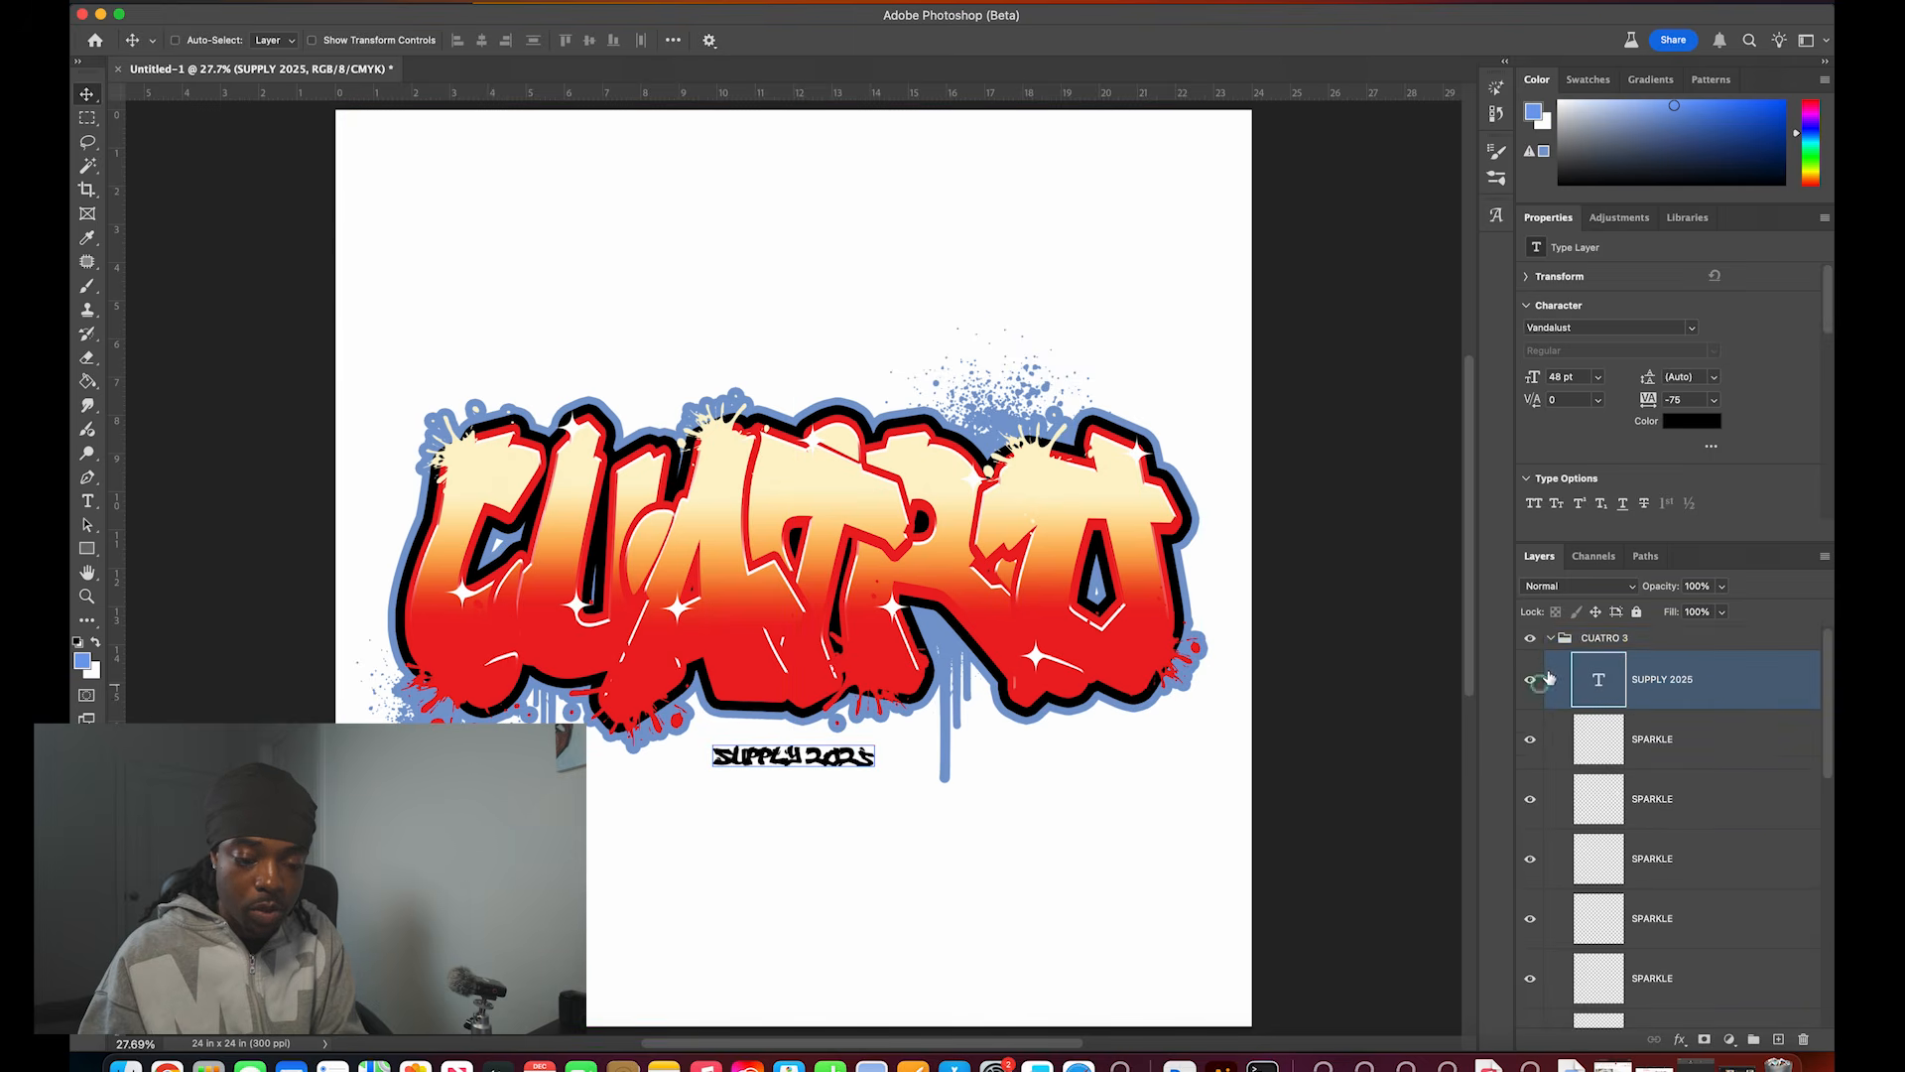
click(1551, 638)
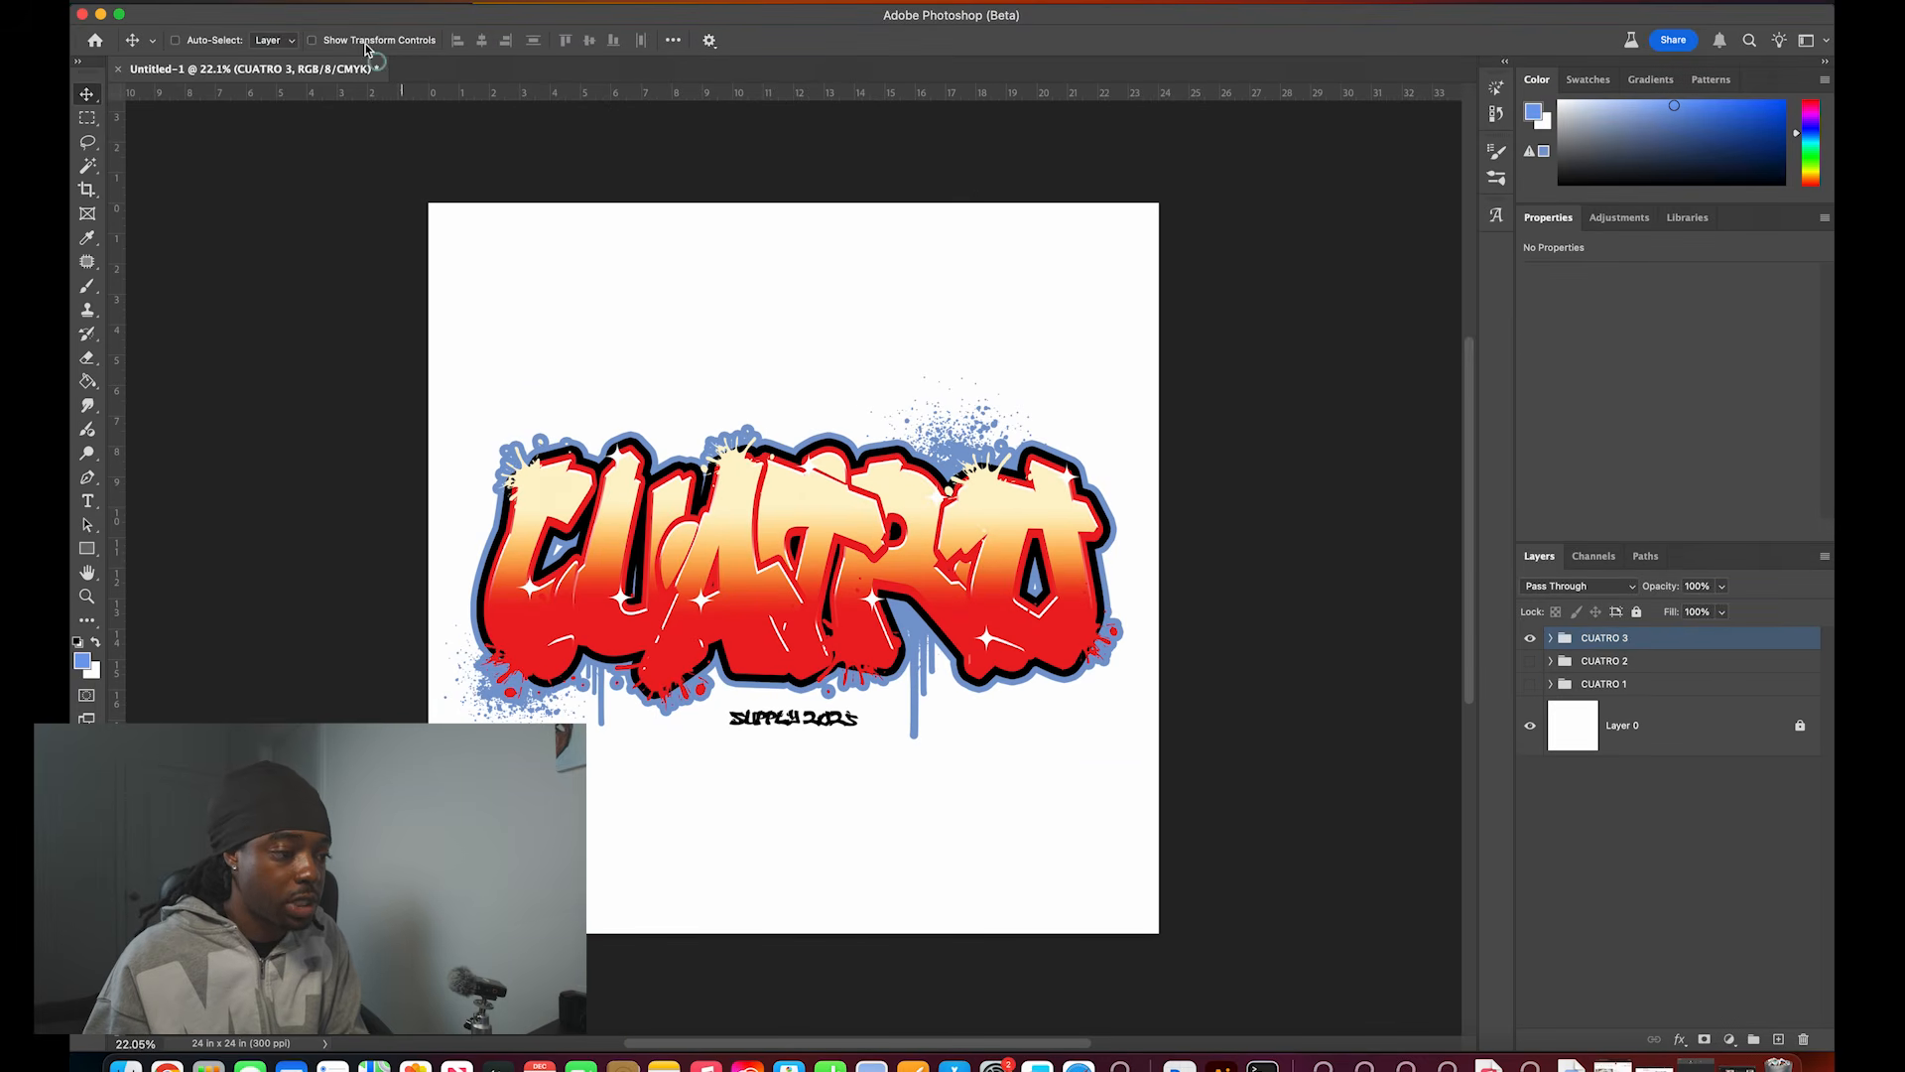
Step: Create Artboard 1 at 7200 × 7200 px from the CUATRO 3 group and add a second 24 × 24 in artboard beside it
click(397, 3)
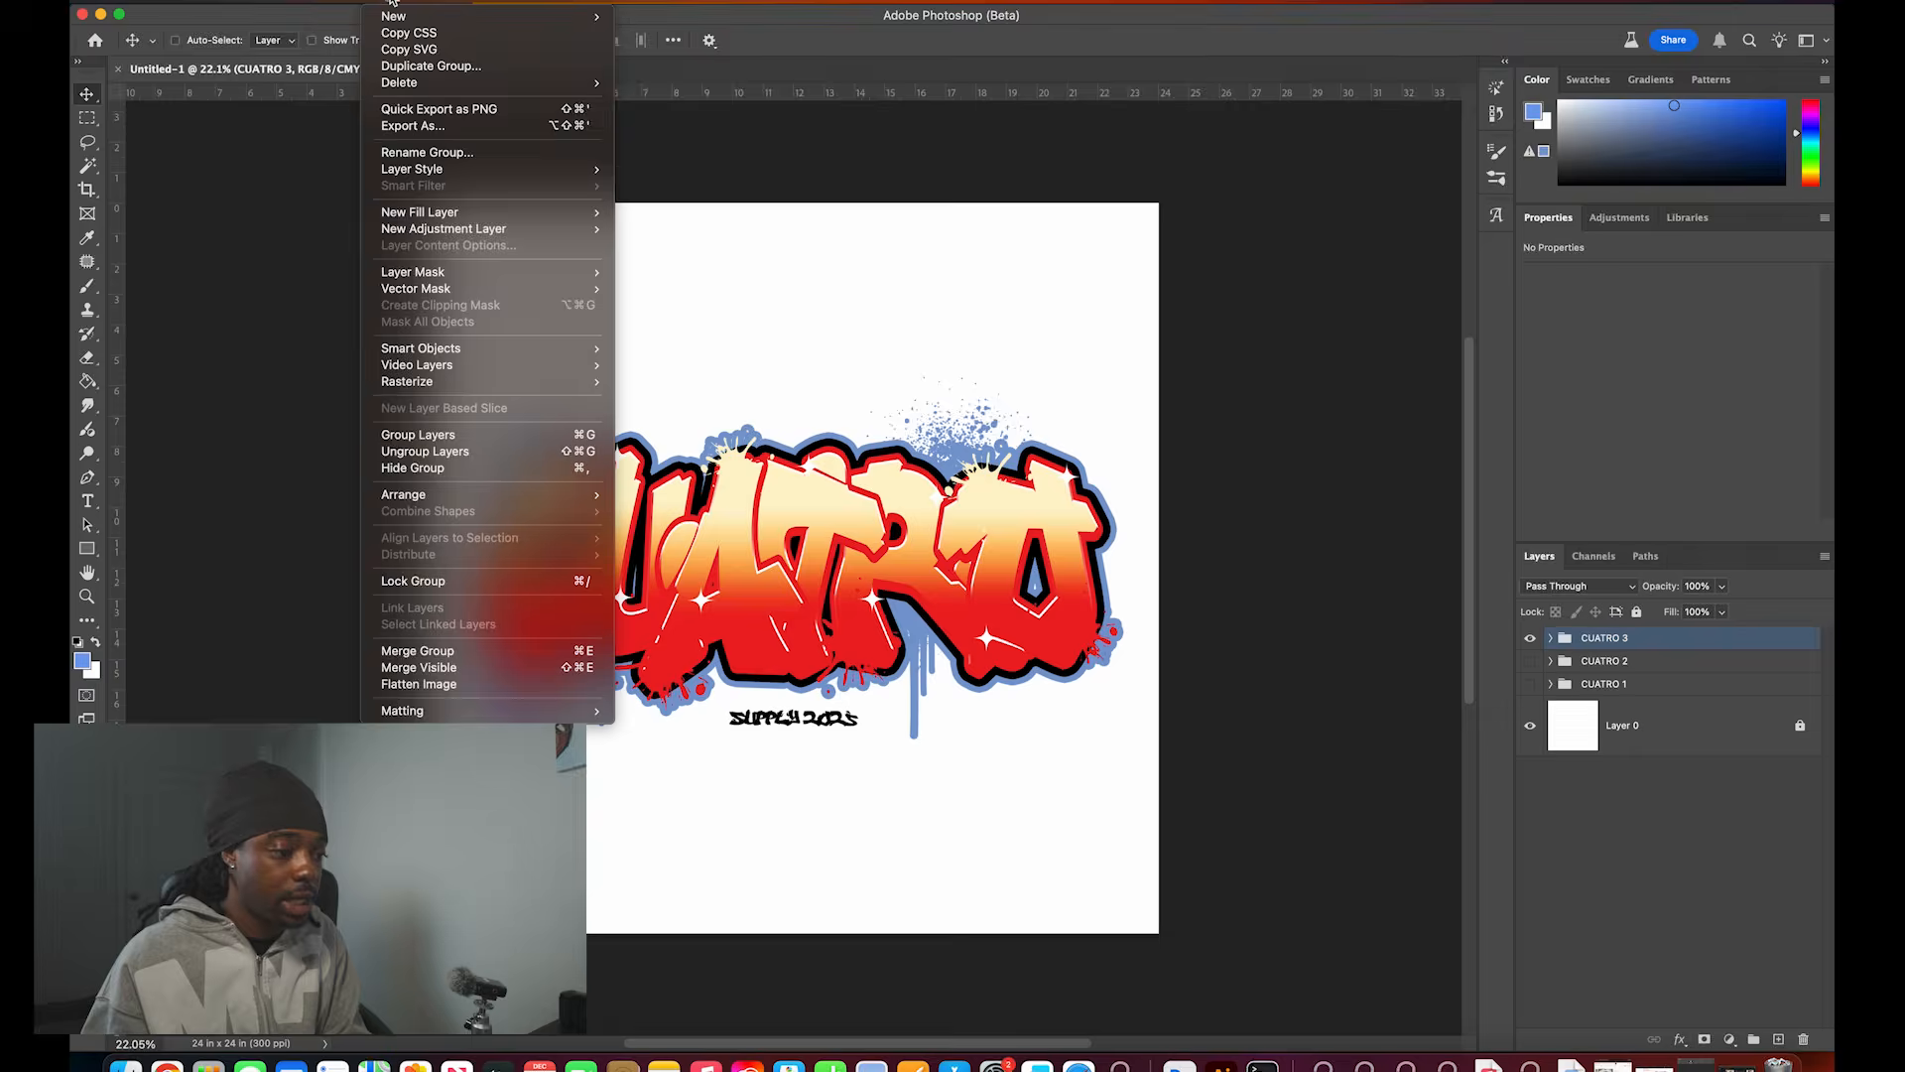
mouse_move(407, 18)
click(692, 86)
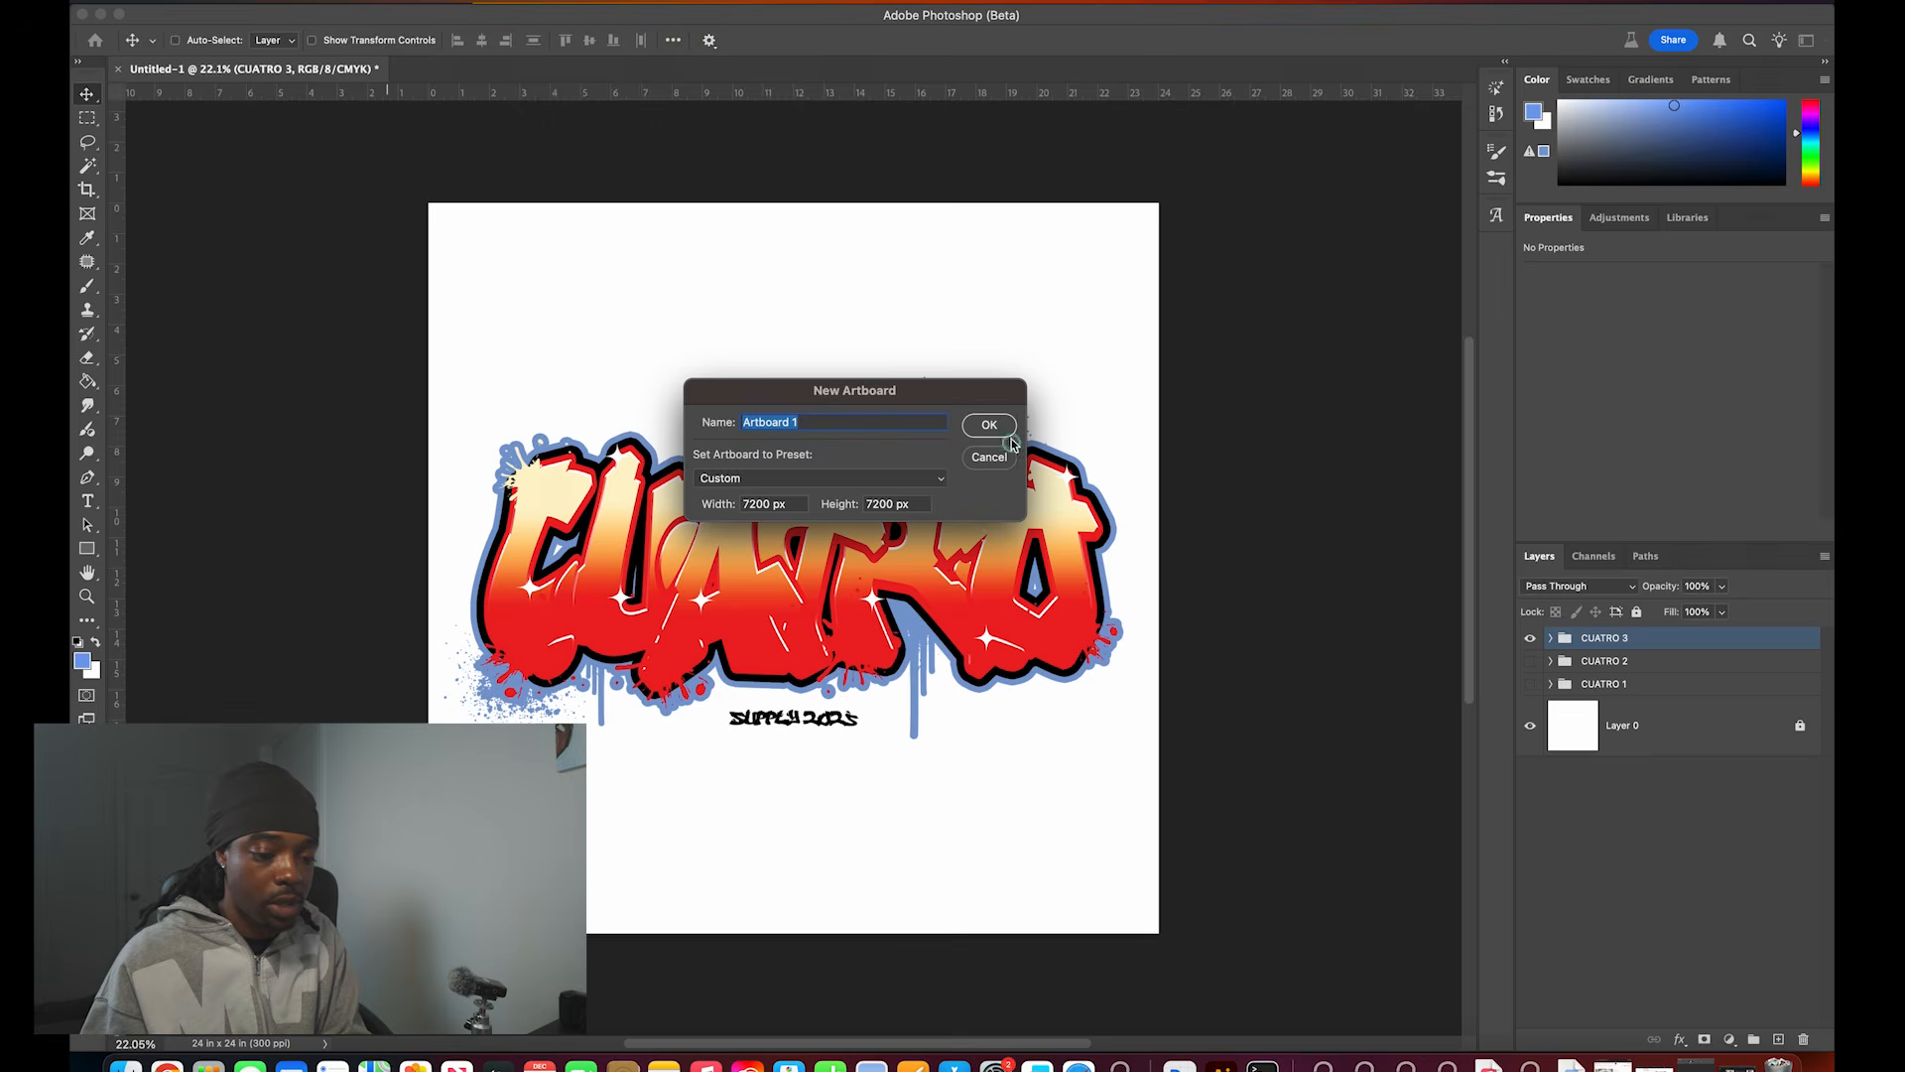
key(Return)
click(1201, 568)
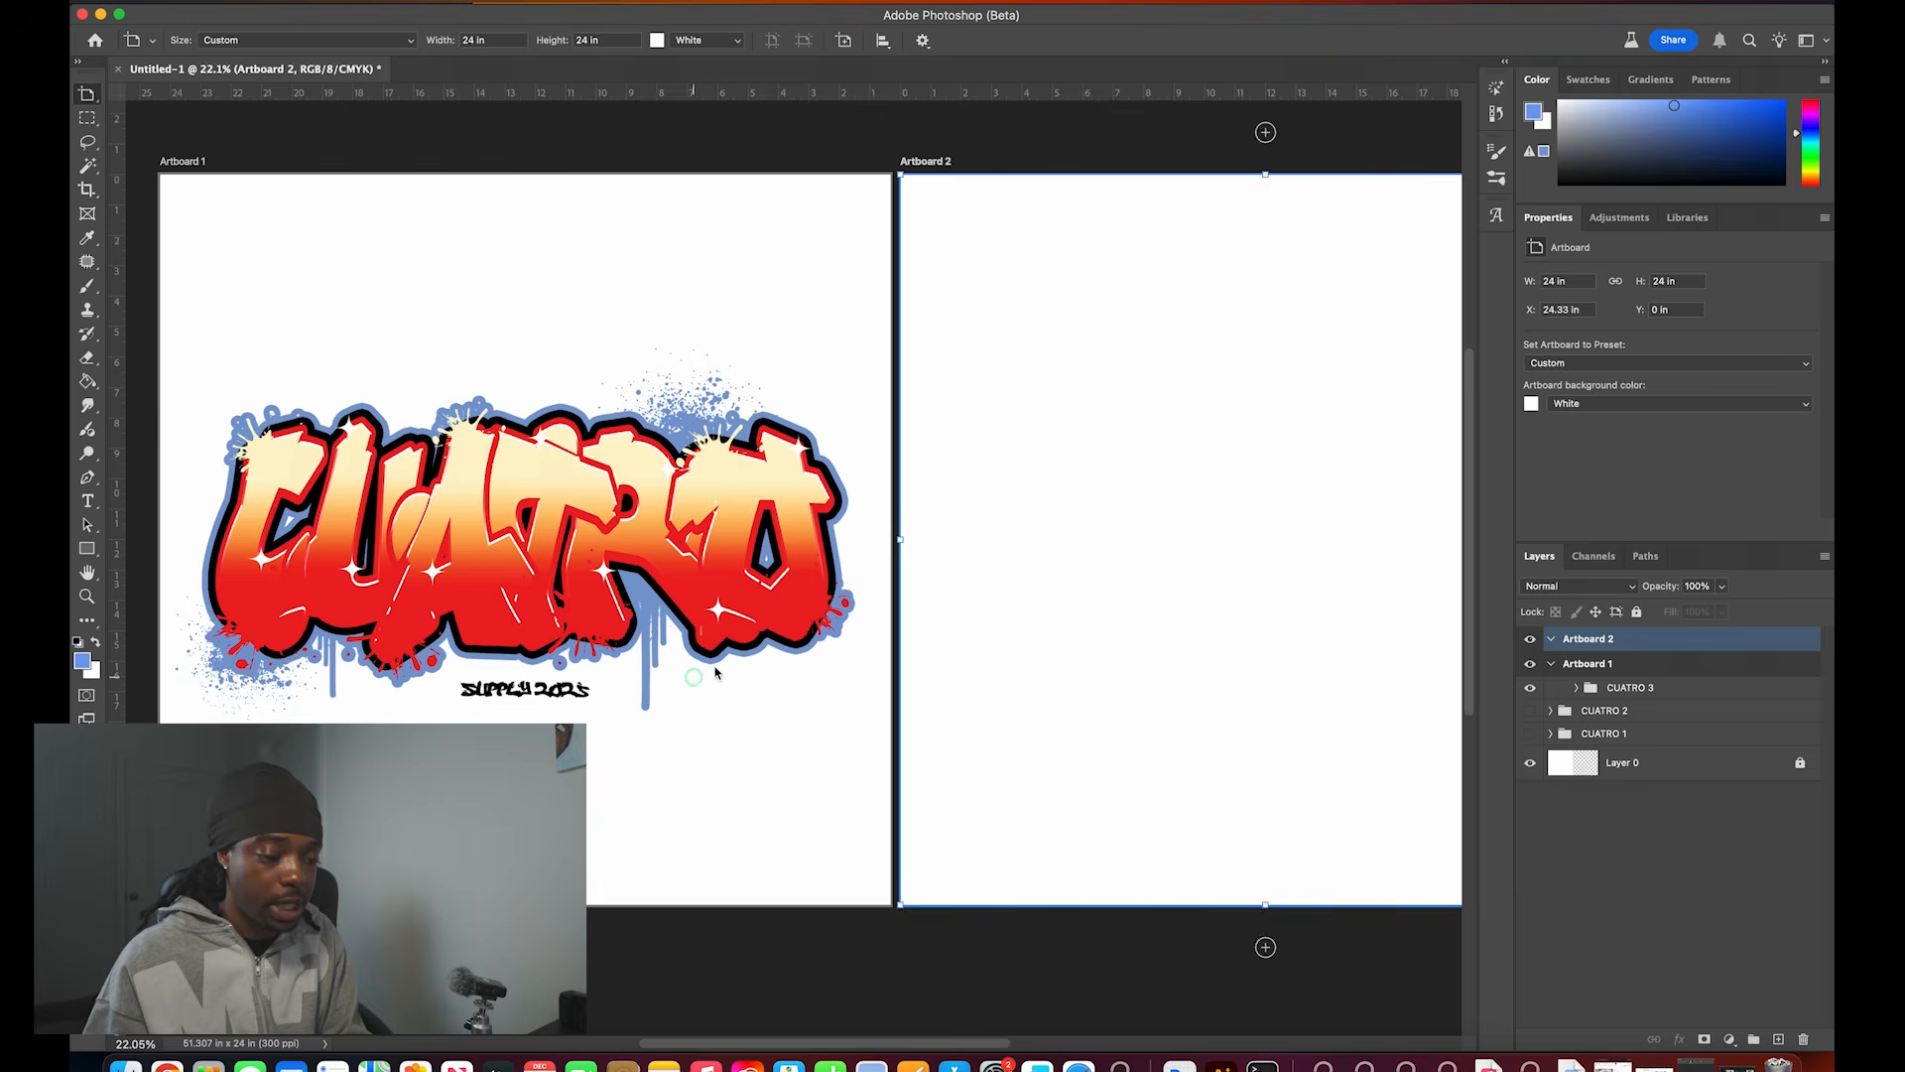
Step: Add a new layer in Artboard 2 and choose the Basic Tee (Front) brush from CUATRO'S TOPS
scroll(1373, 590, right, 5)
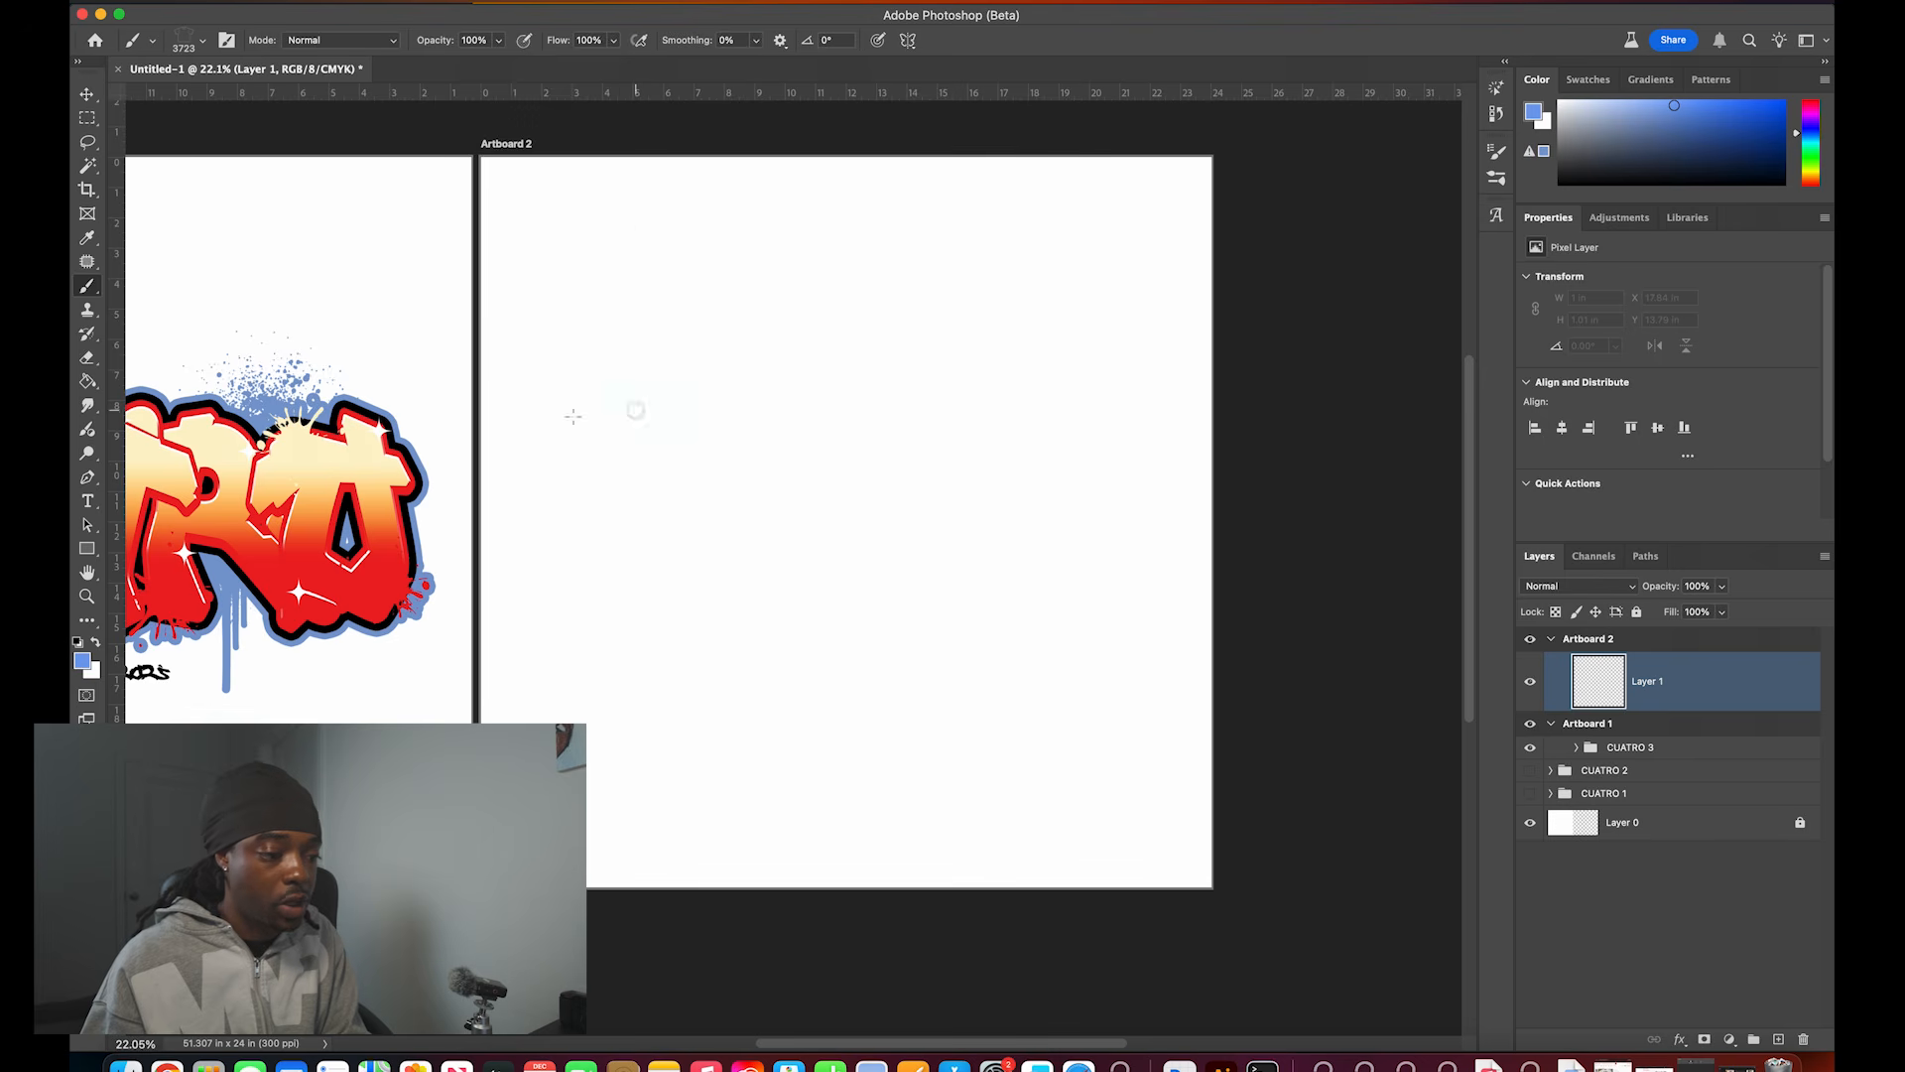
click(1497, 176)
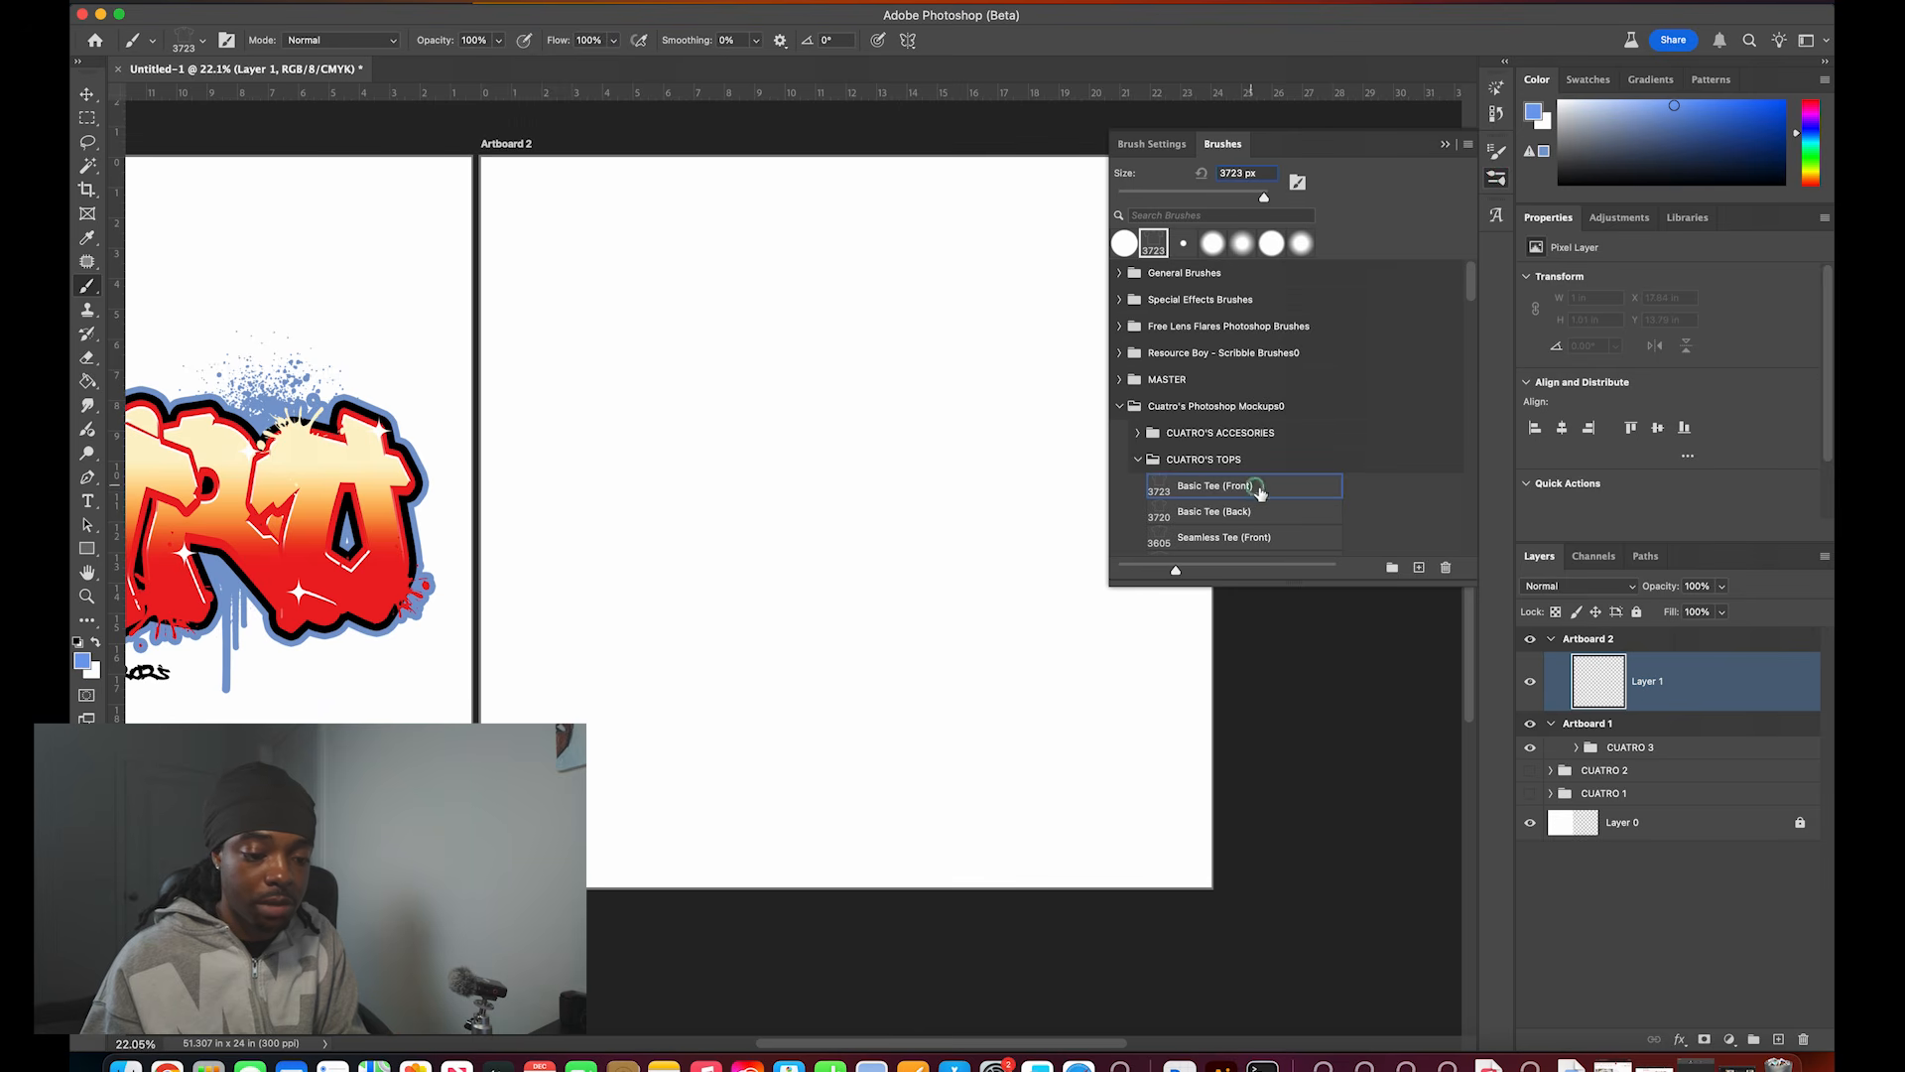
click(1444, 145)
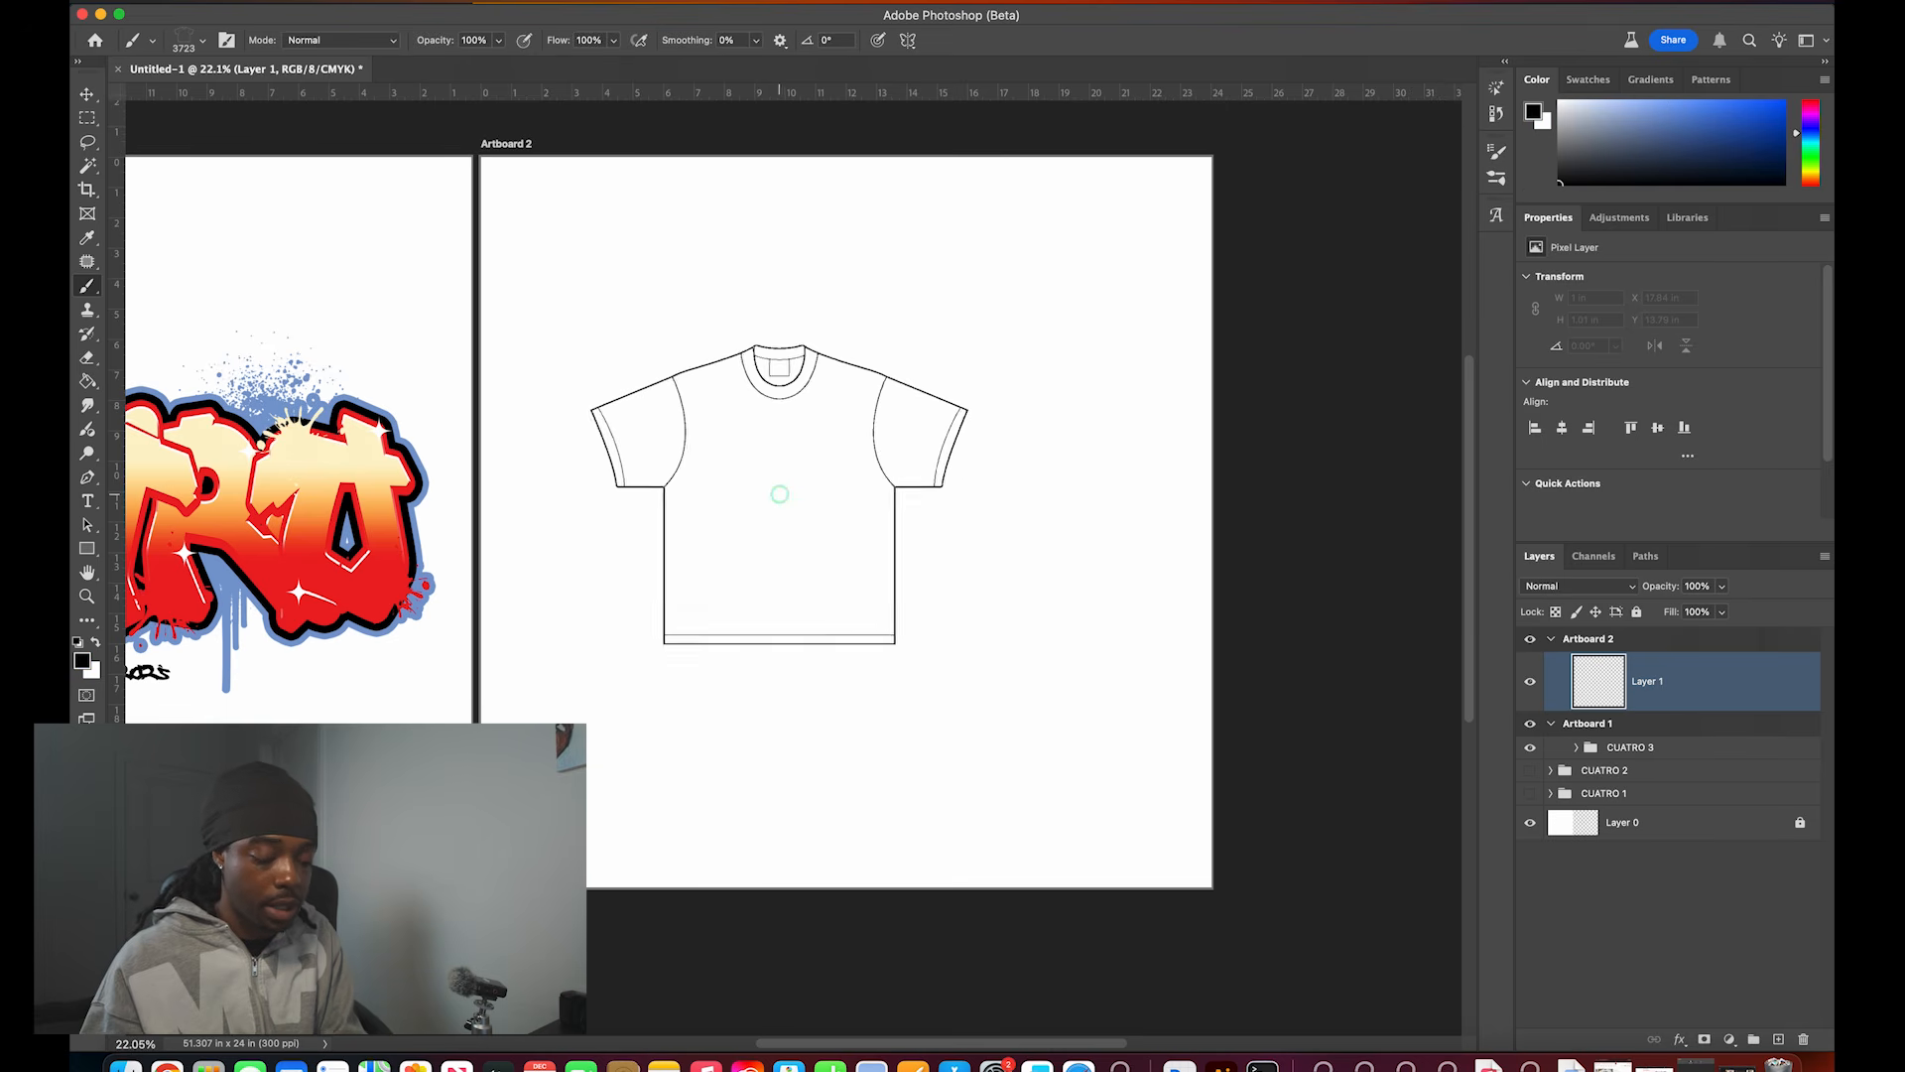
Step: Enlarge the tee brush to 5000 px and stamp the T-shirt outline in black near the middle of Artboard 2
key(bracketright)
key(bracketright)
key(bracketright)
key(bracketright)
key(bracketright)
key(bracketright)
key(bracketright)
key(bracketright)
key(bracketright)
key(bracketright)
key(bracketright)
key(bracketright)
key(bracketright)
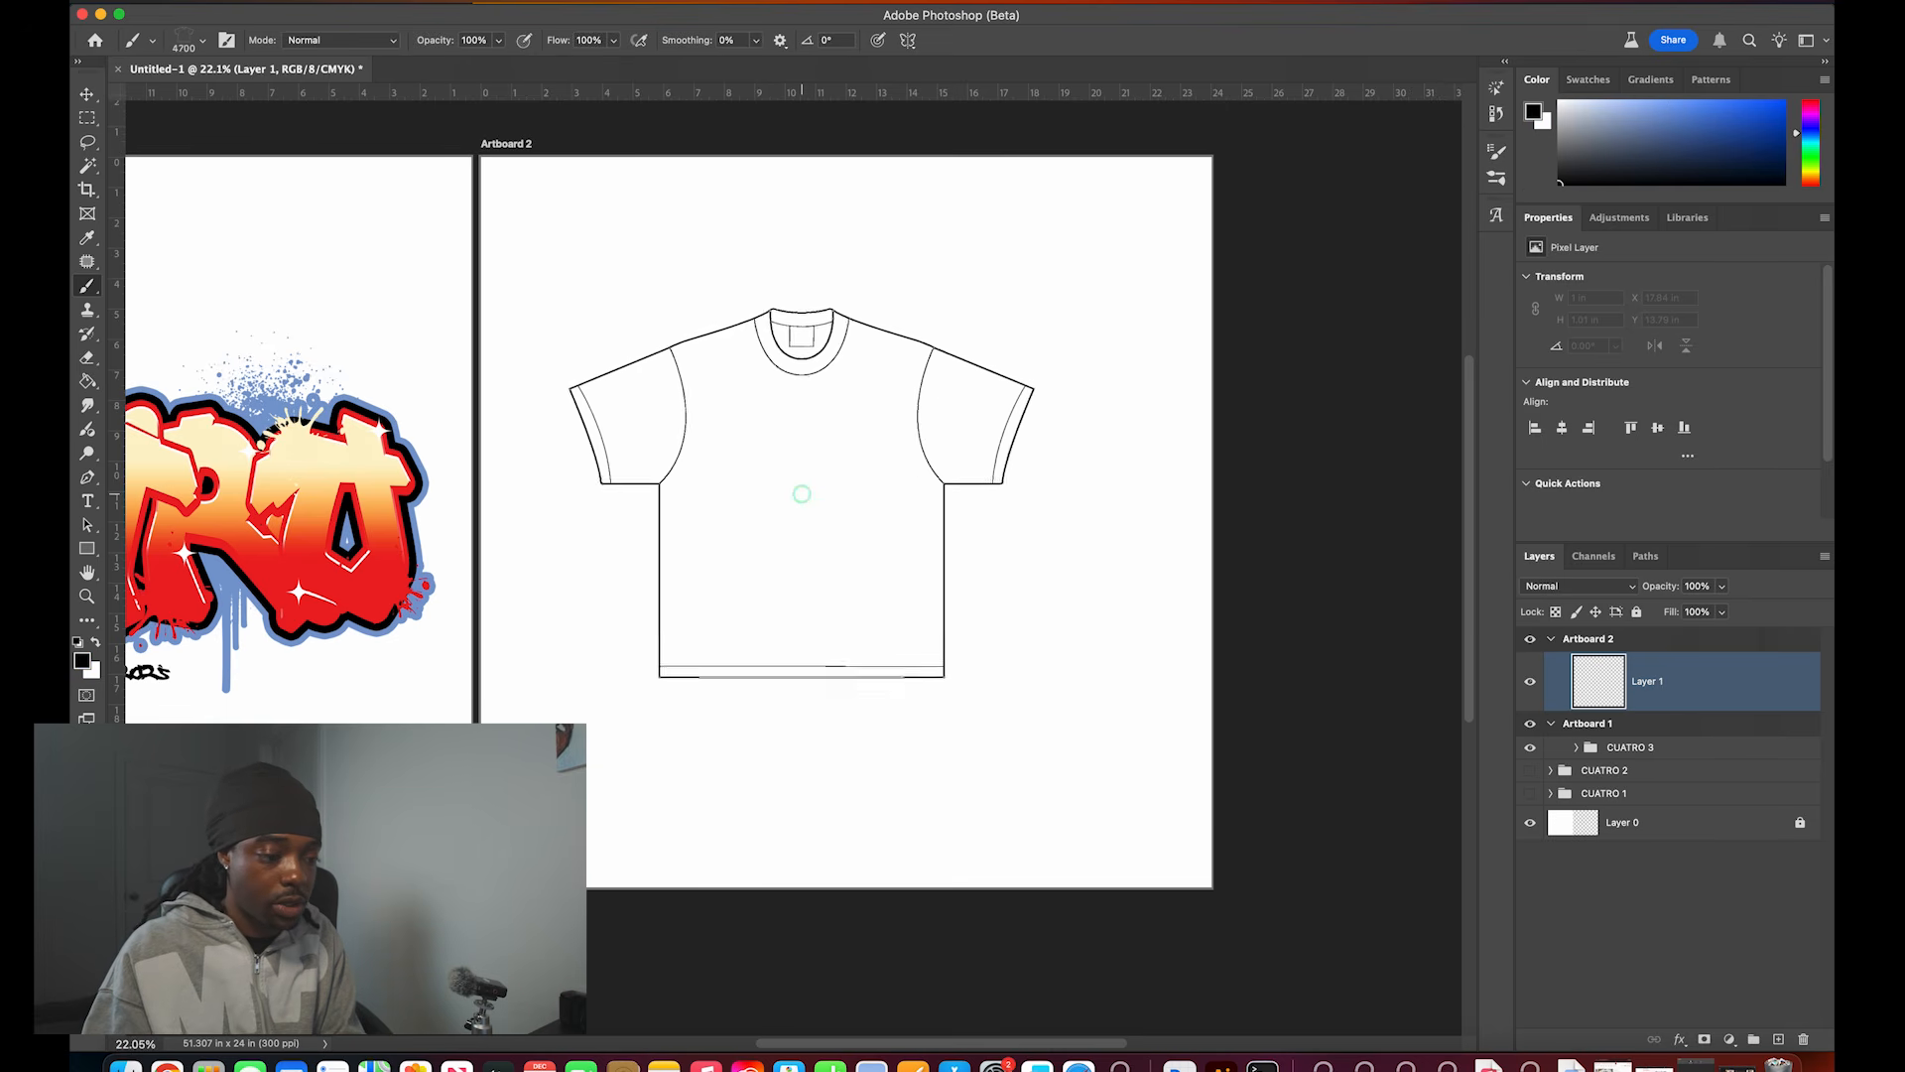
click(837, 513)
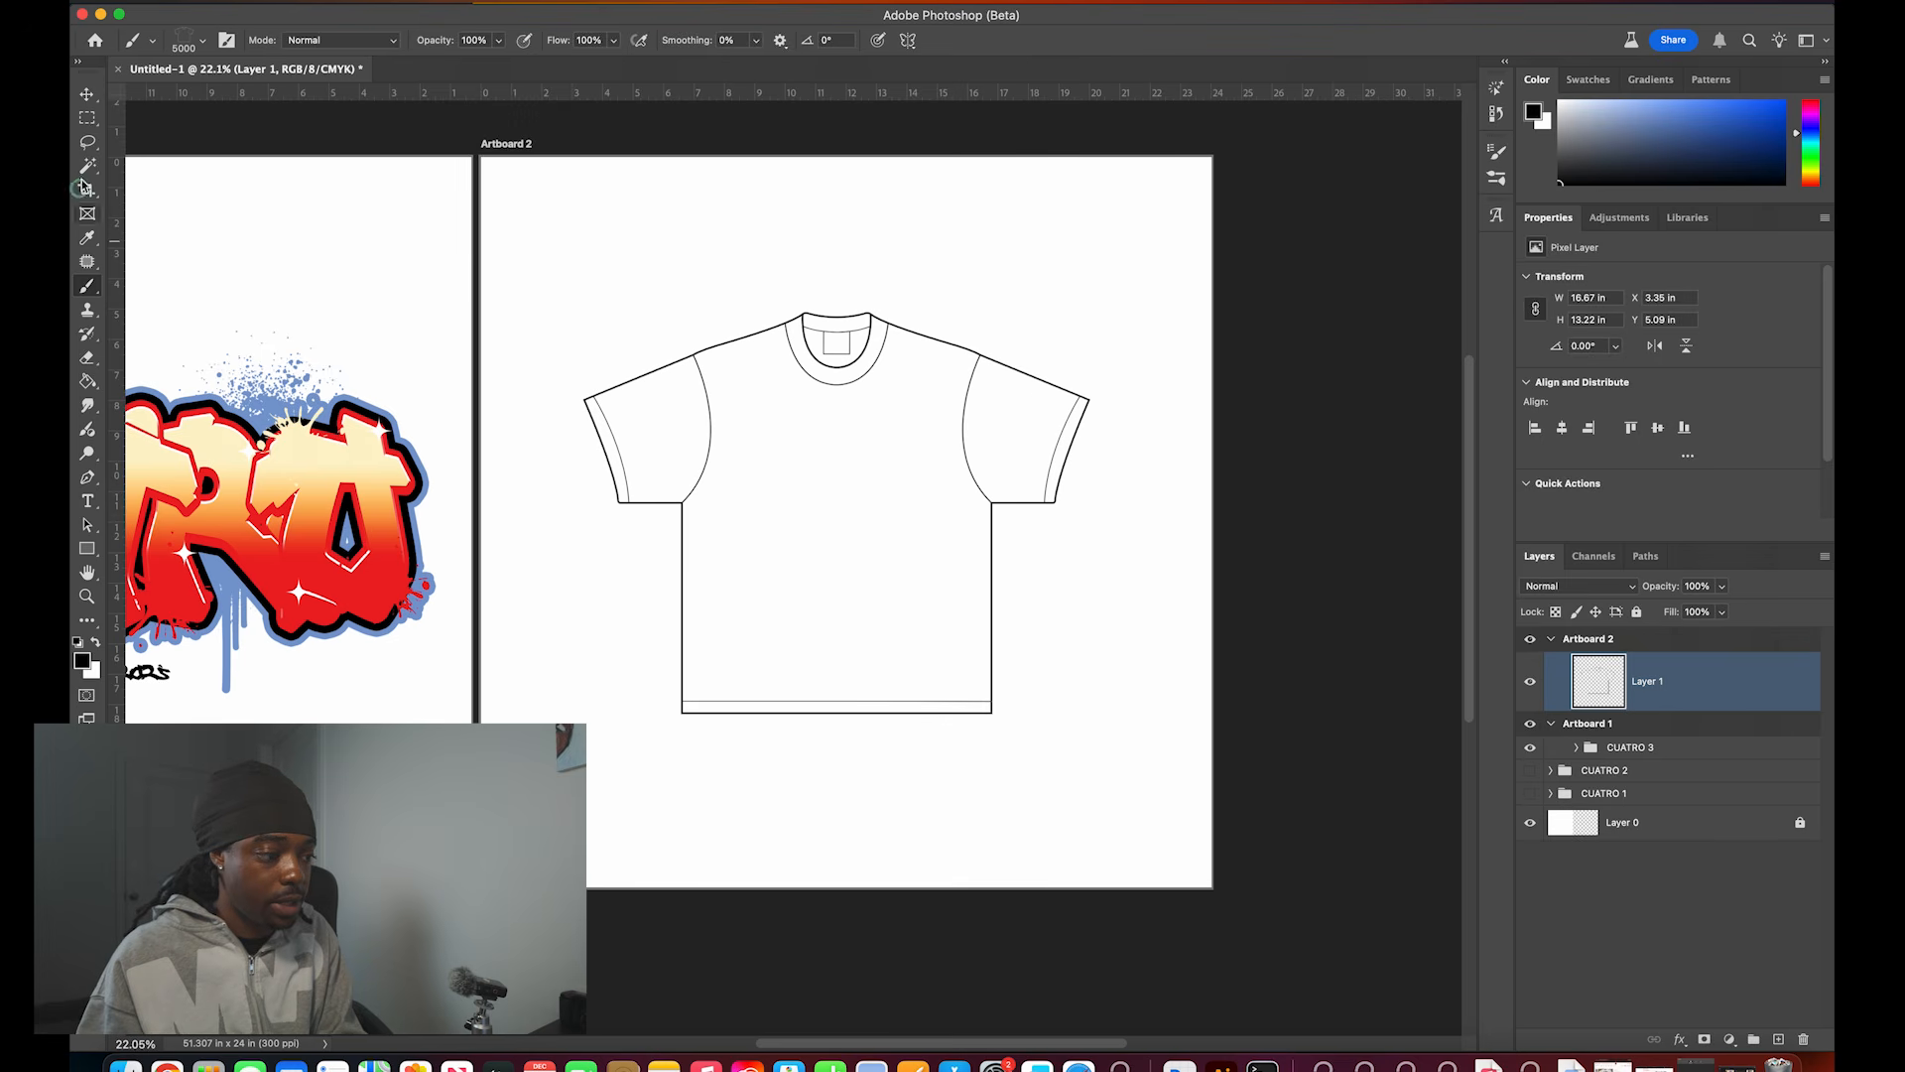
Step: Enlarge the T-shirt outline to about 20.8 × 16.5 in and fill only the shirt shape with light grey on a layer beneath it
key(super+t)
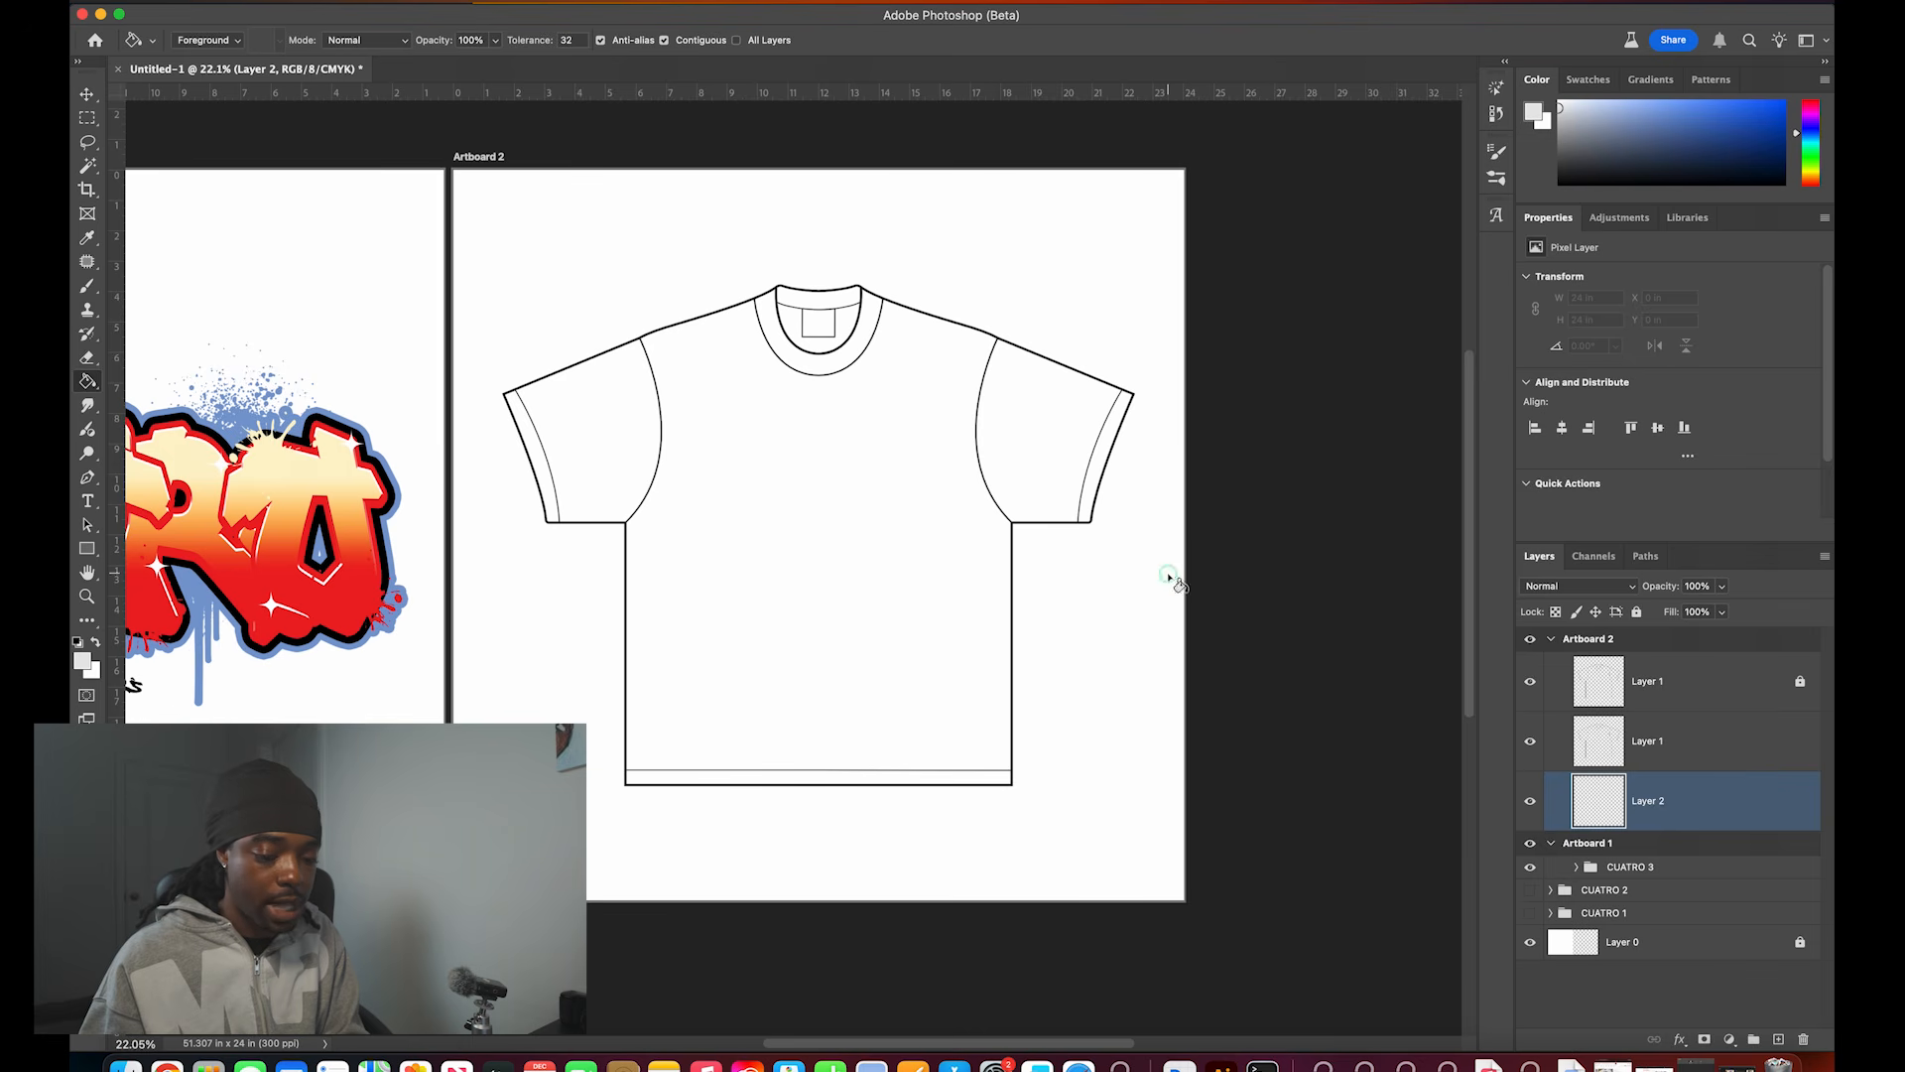
key(w)
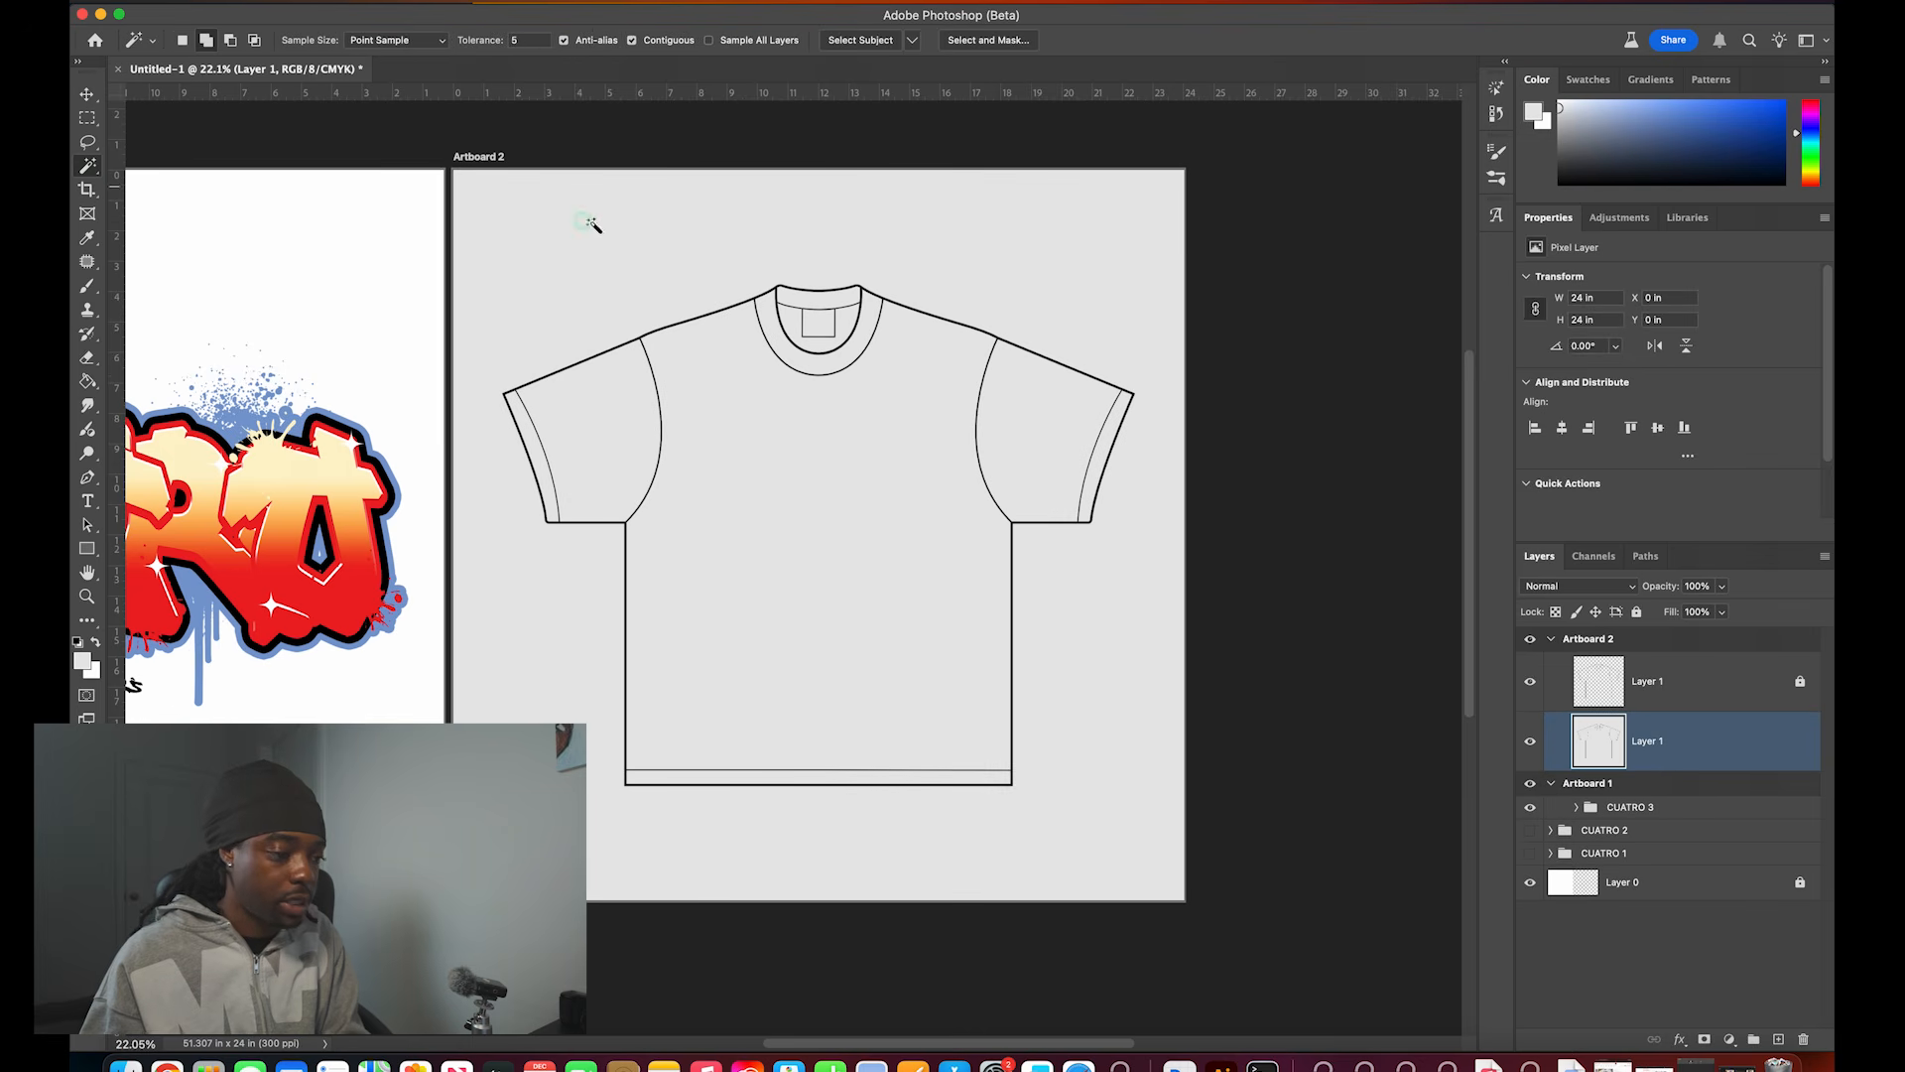
key(Delete)
key(ctrl+d)
Step: Duplicate the CUATRO 3 group, merge the copy into a single layer and hide the original group
click(1655, 811)
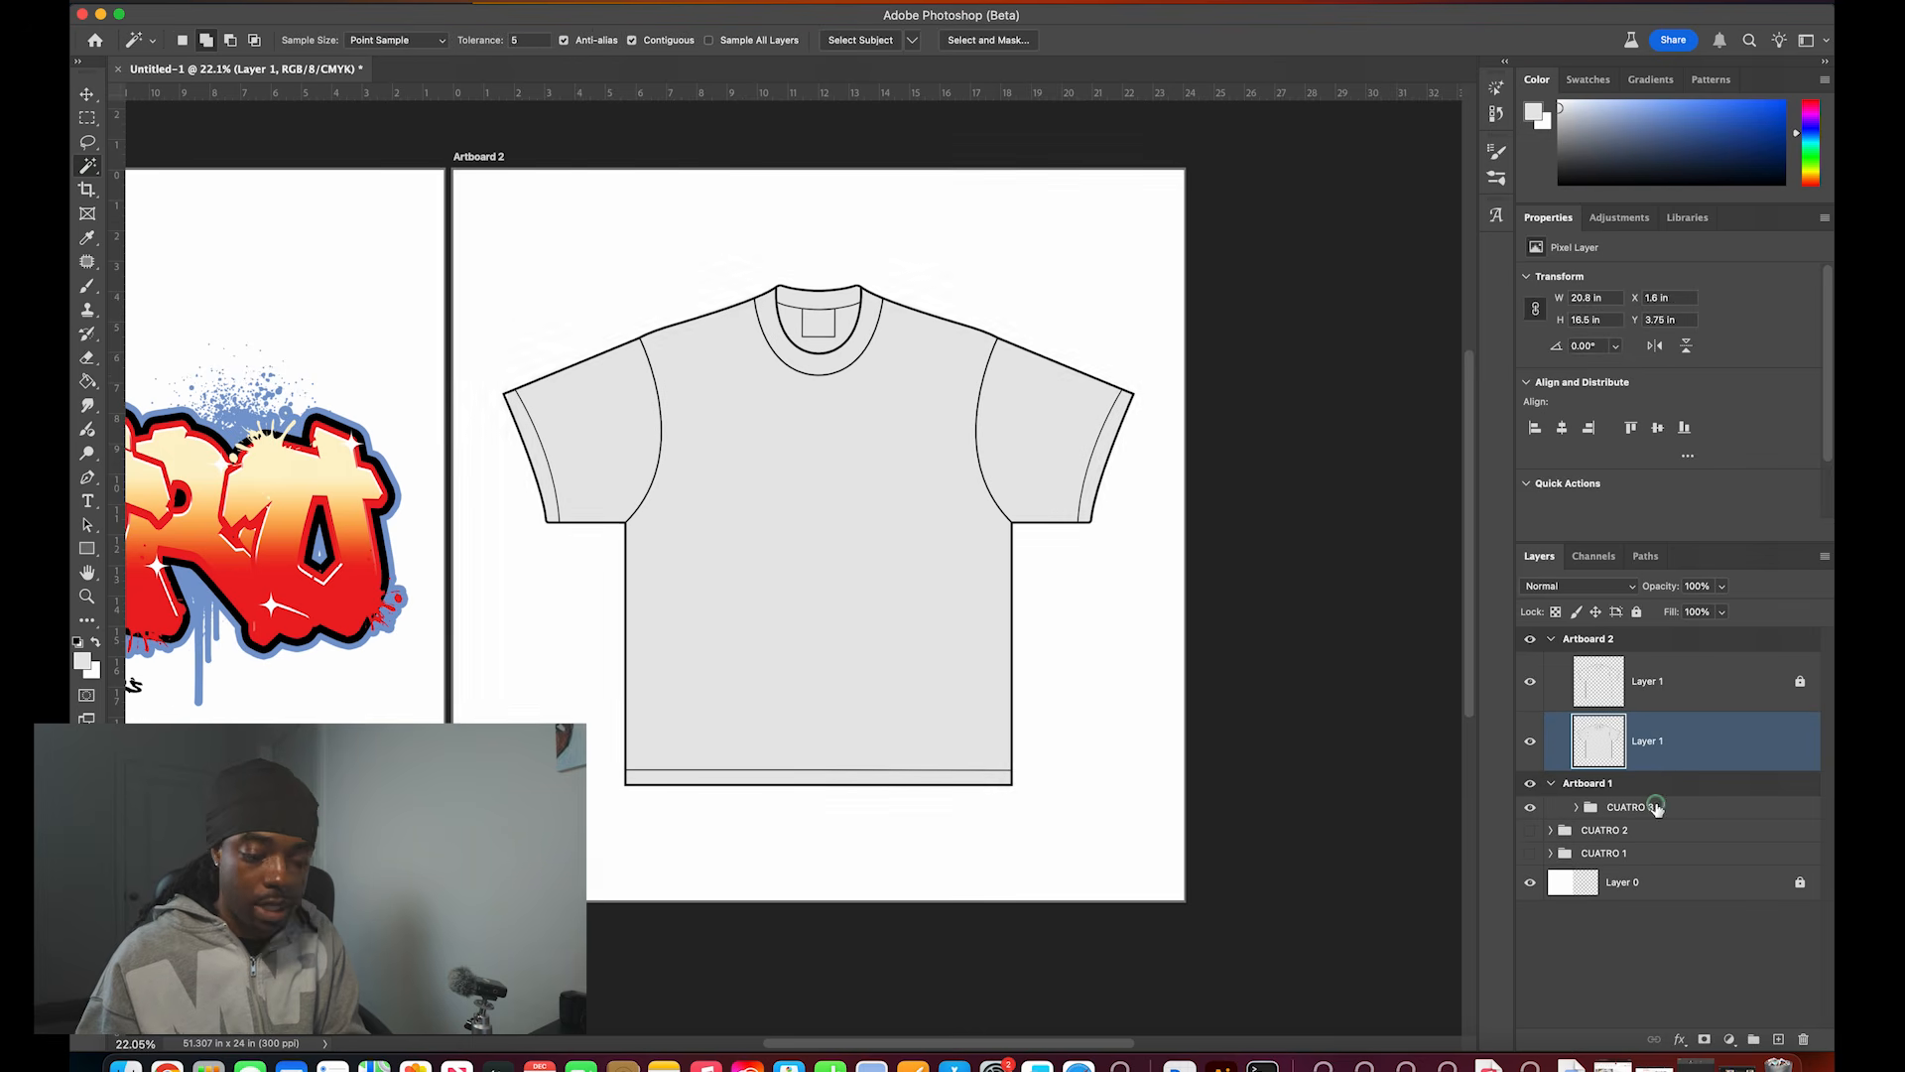
drag(1698, 820, 1778, 1037)
key(super+e)
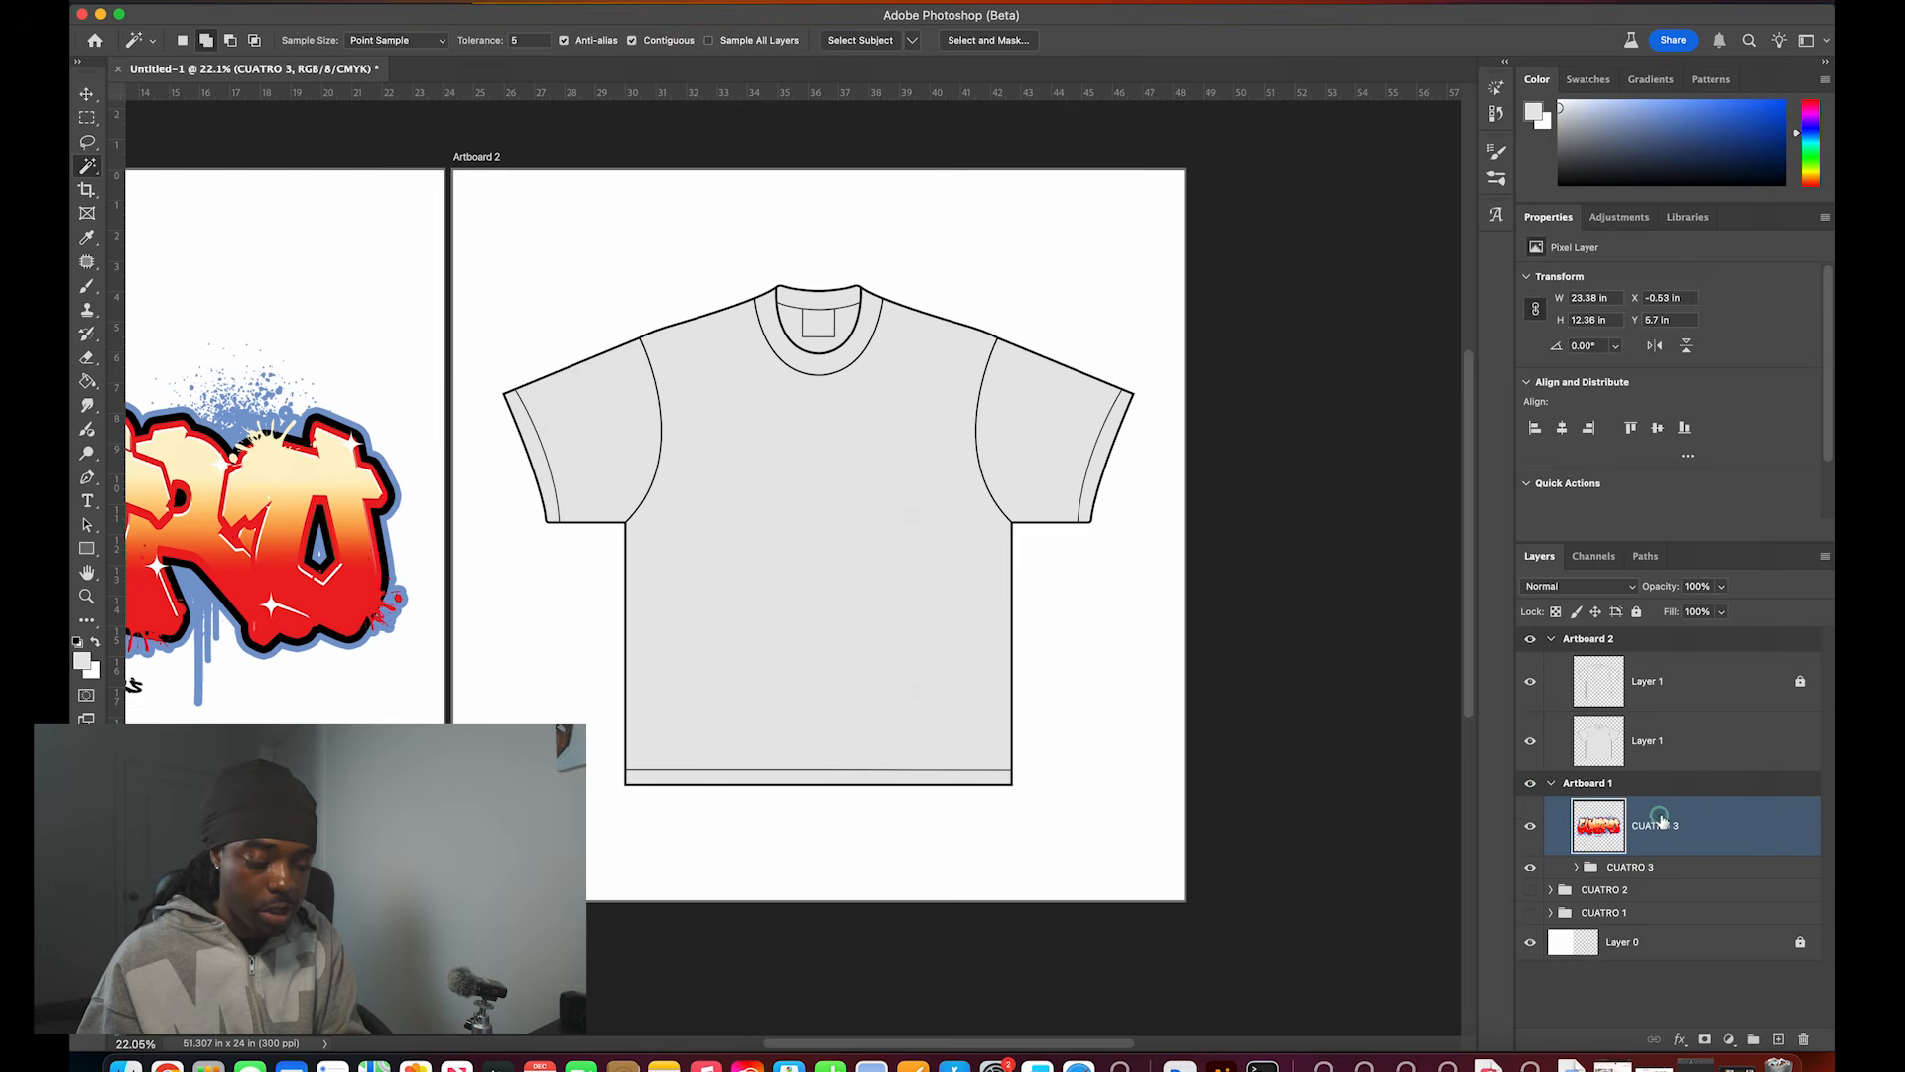
click(1530, 867)
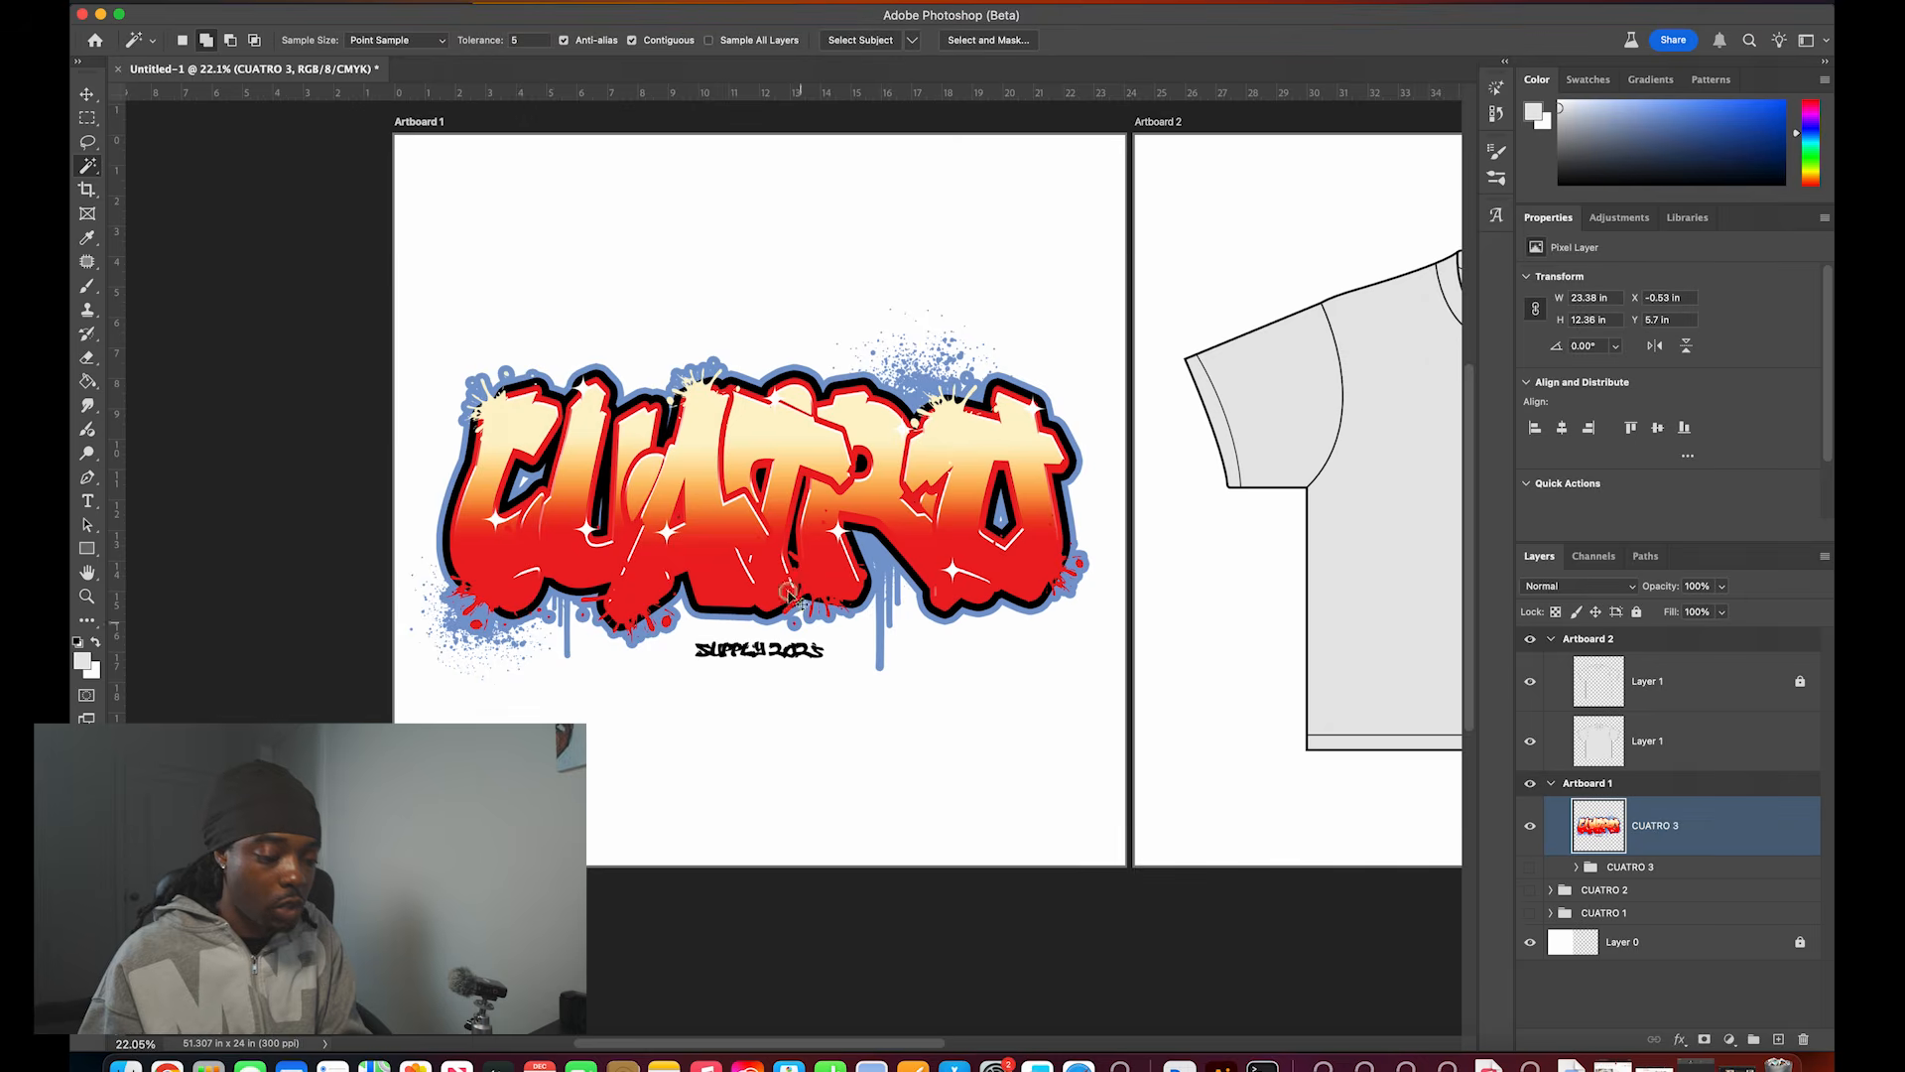
key(super+t)
drag(735, 499, 681, 397)
key(Escape)
Step: Copy the merged CUATRO 3 artwork into Artboard 2 above the grey shirt layer and clip it to that layer
scroll(941, 411, right, 4)
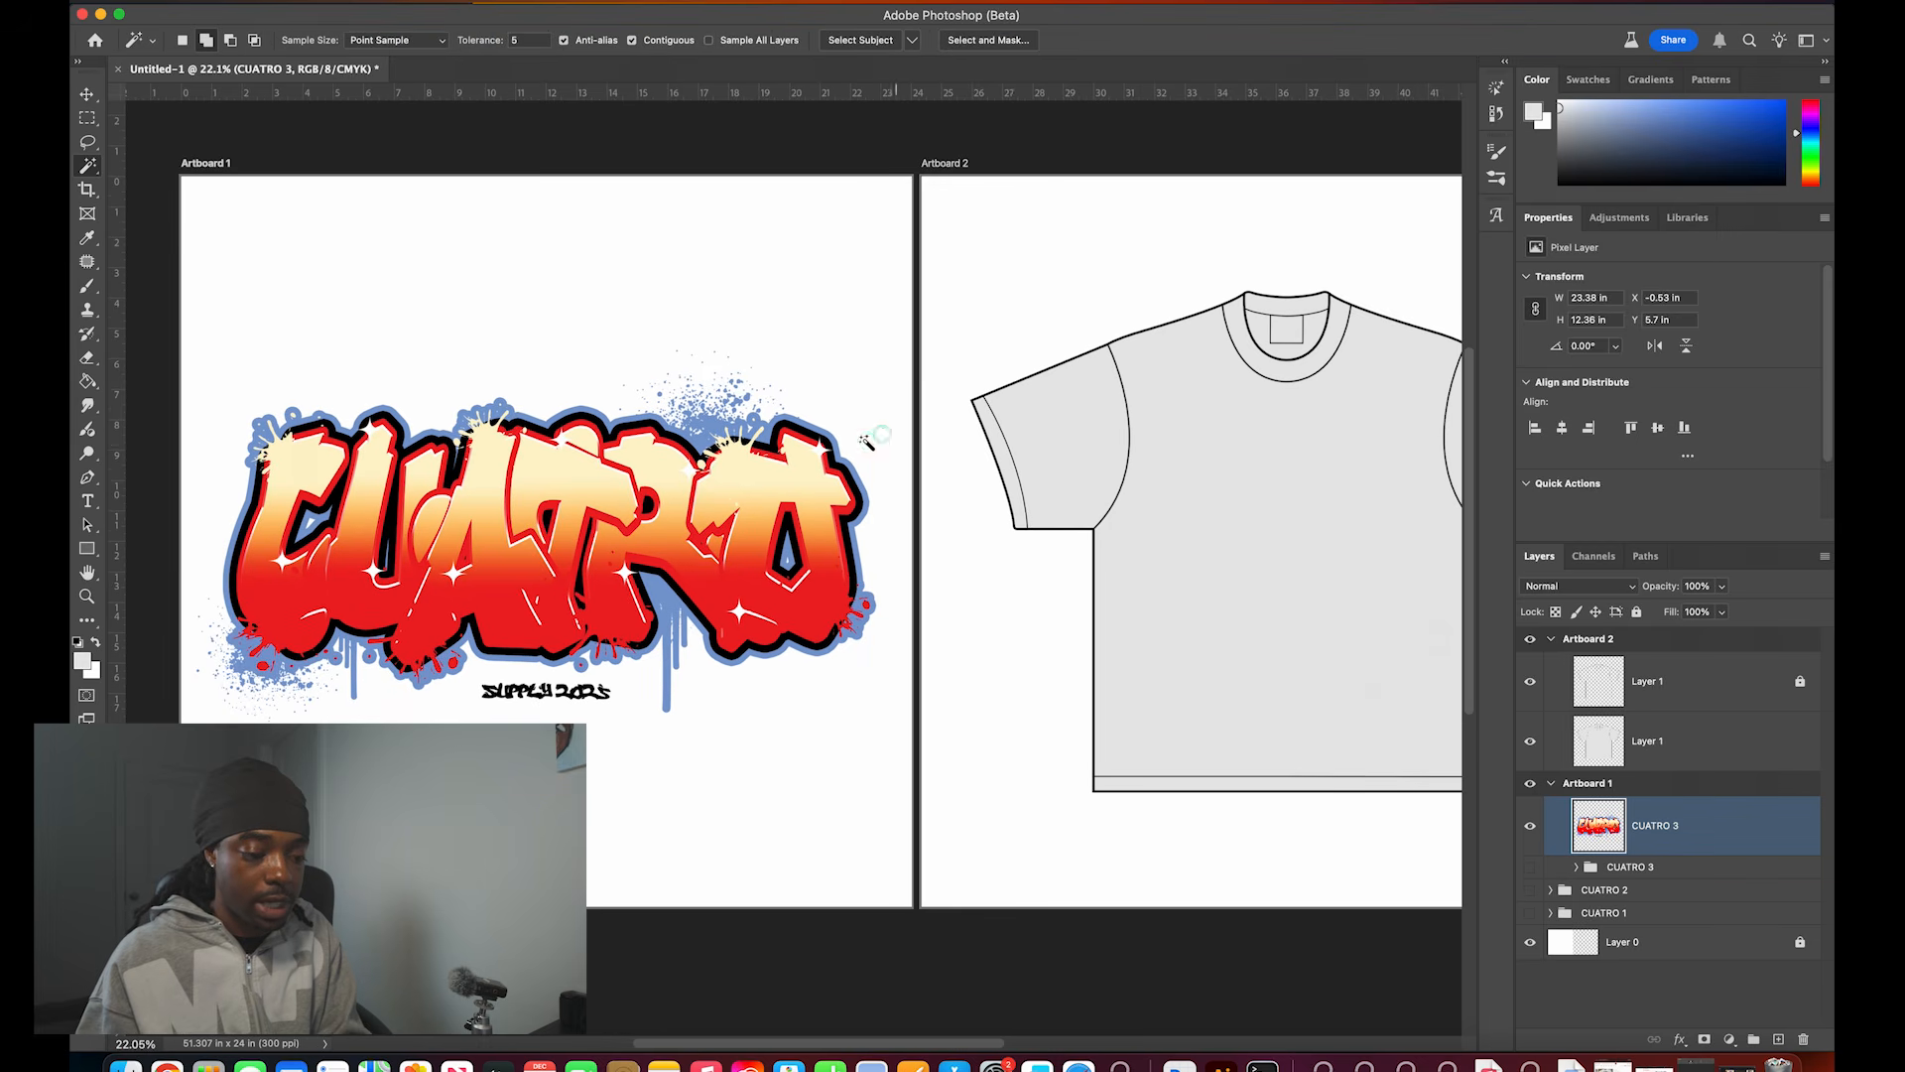
scroll(1088, 457, right, 4)
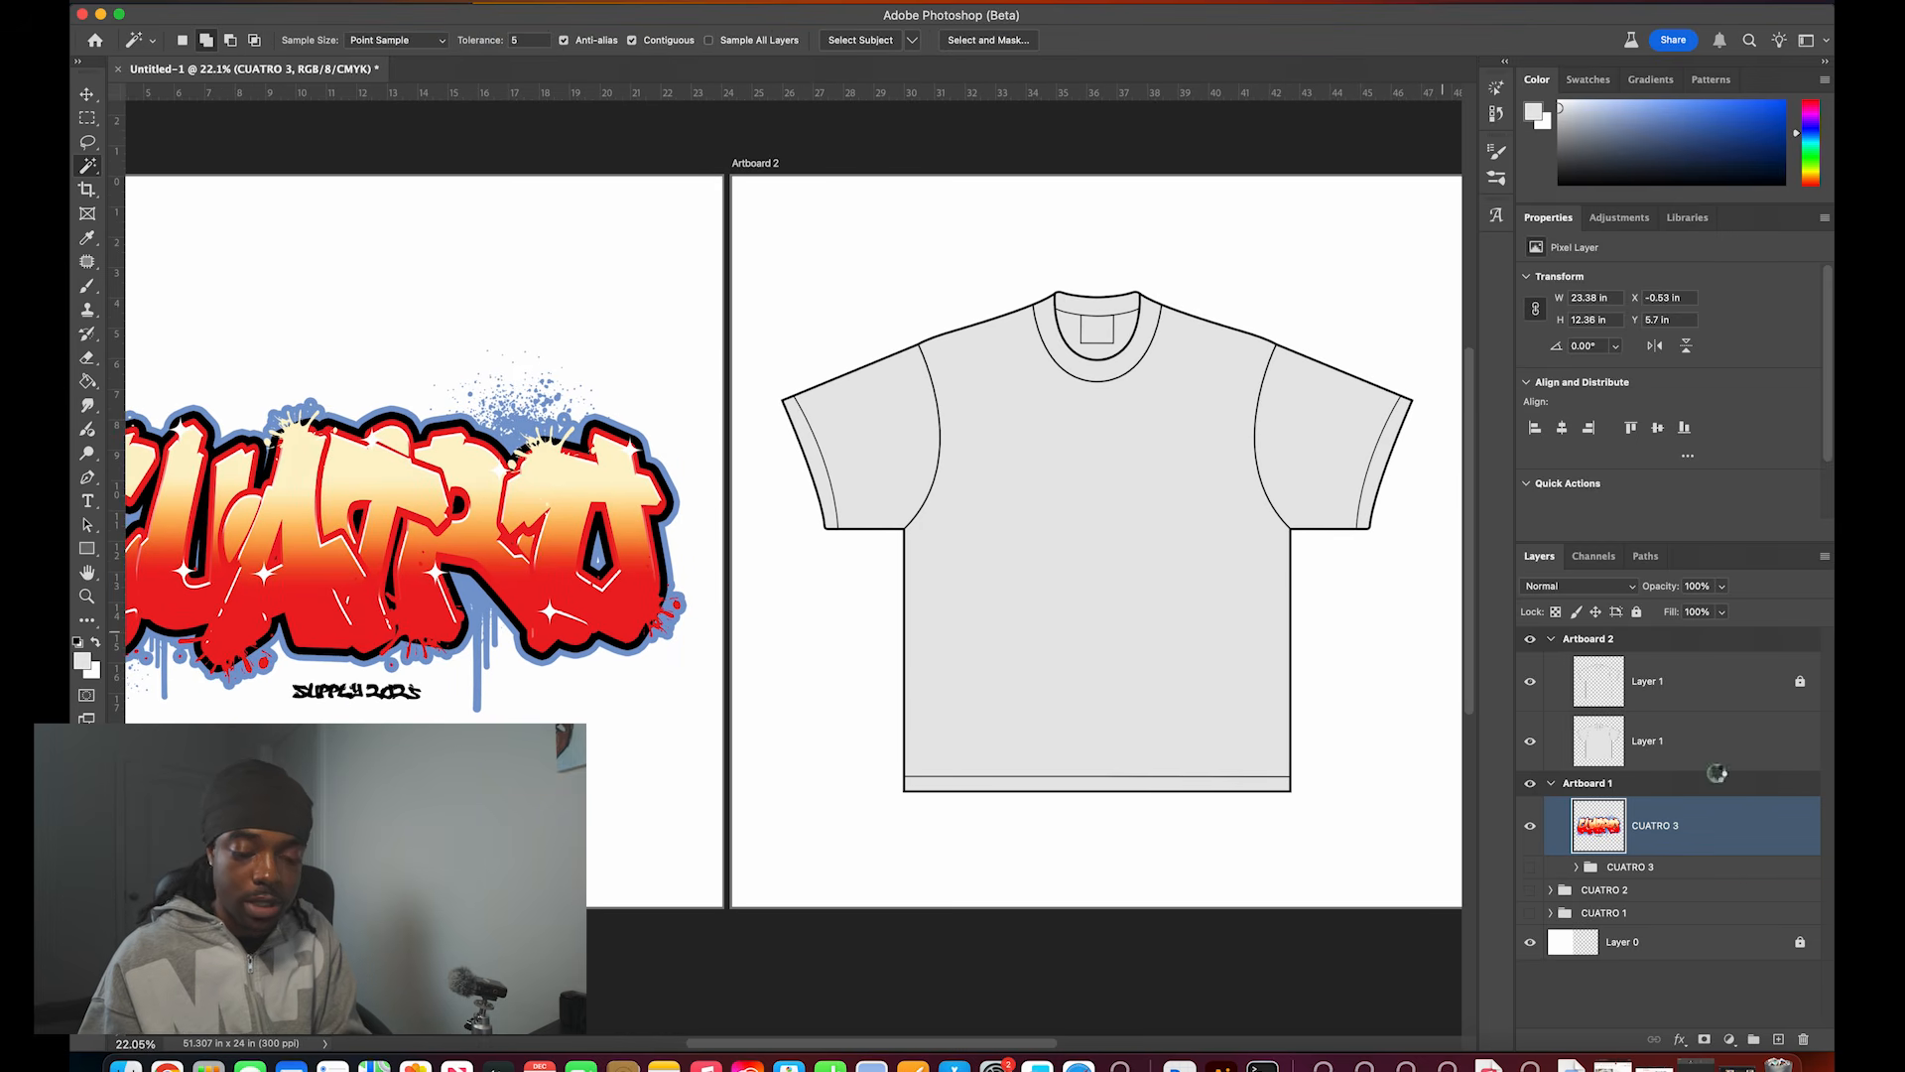
click(1587, 759)
key(cmd+v)
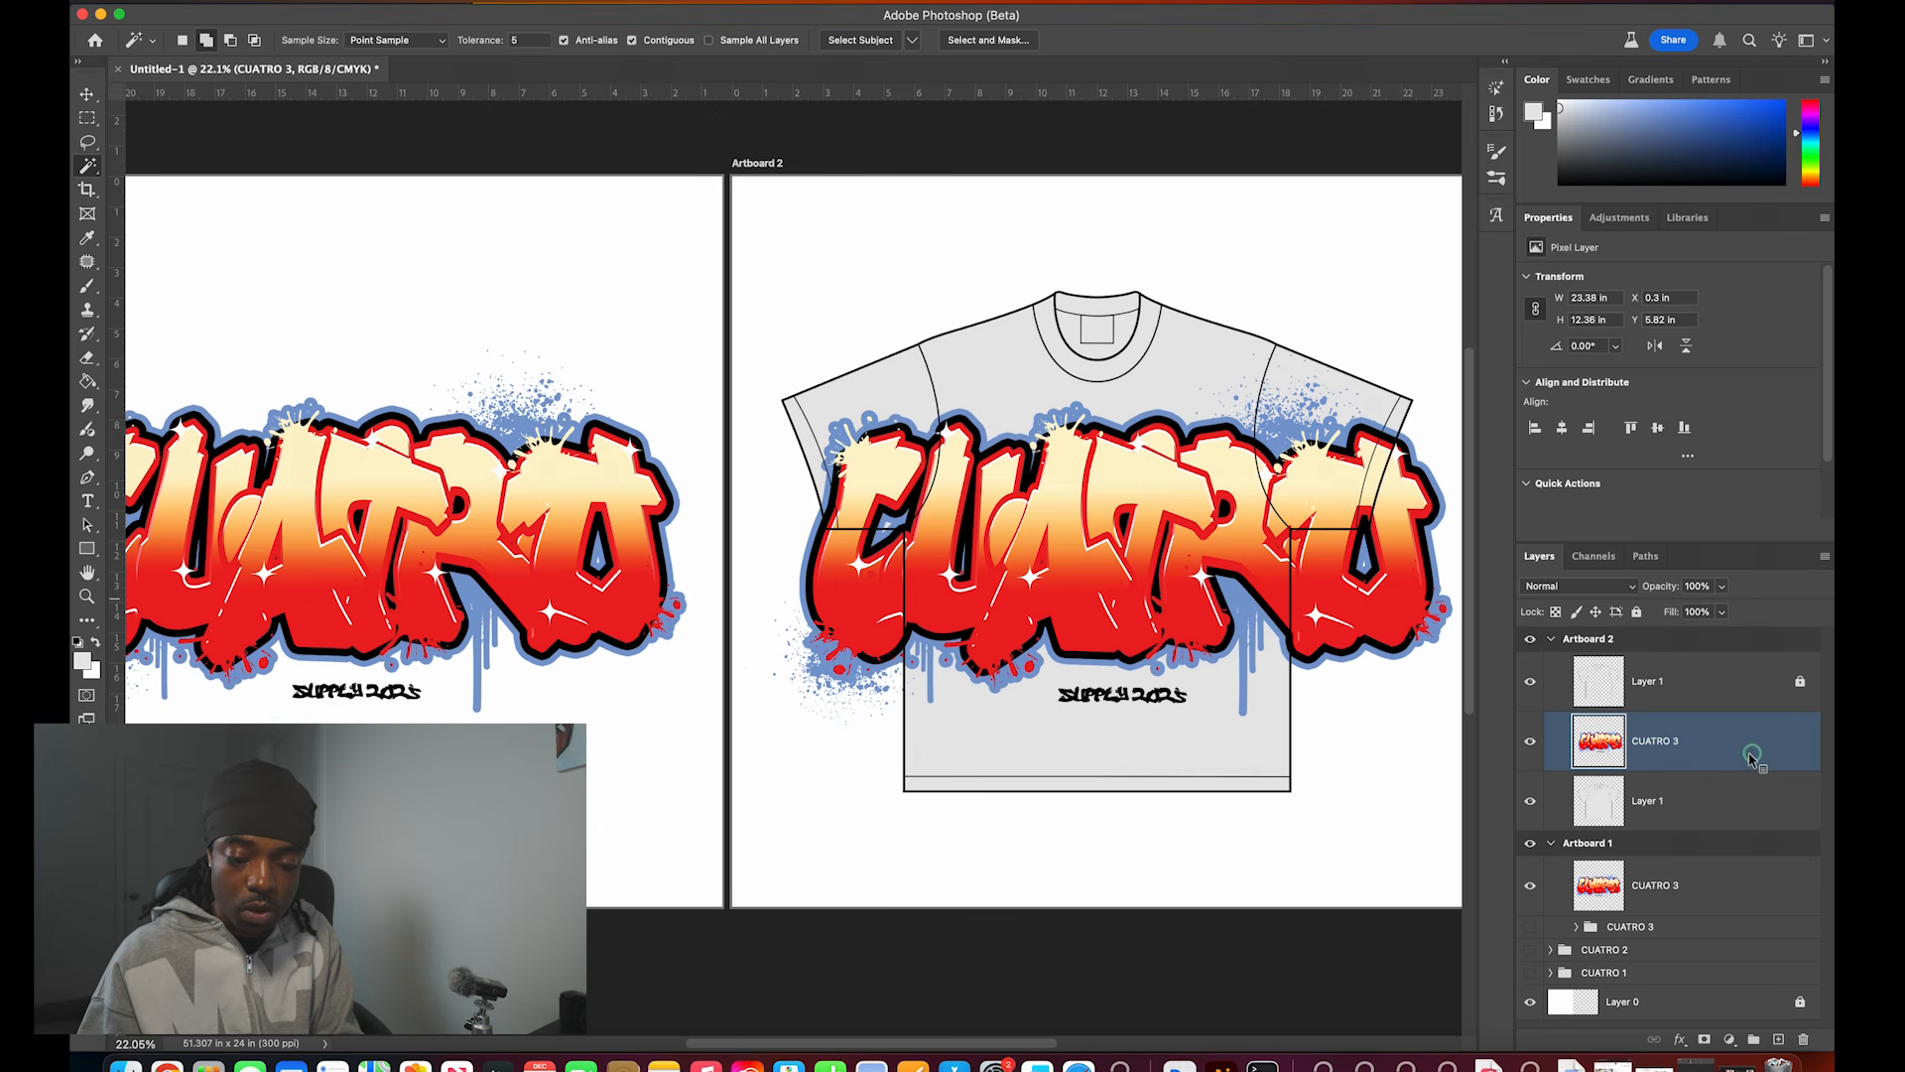
right_click(1709, 751)
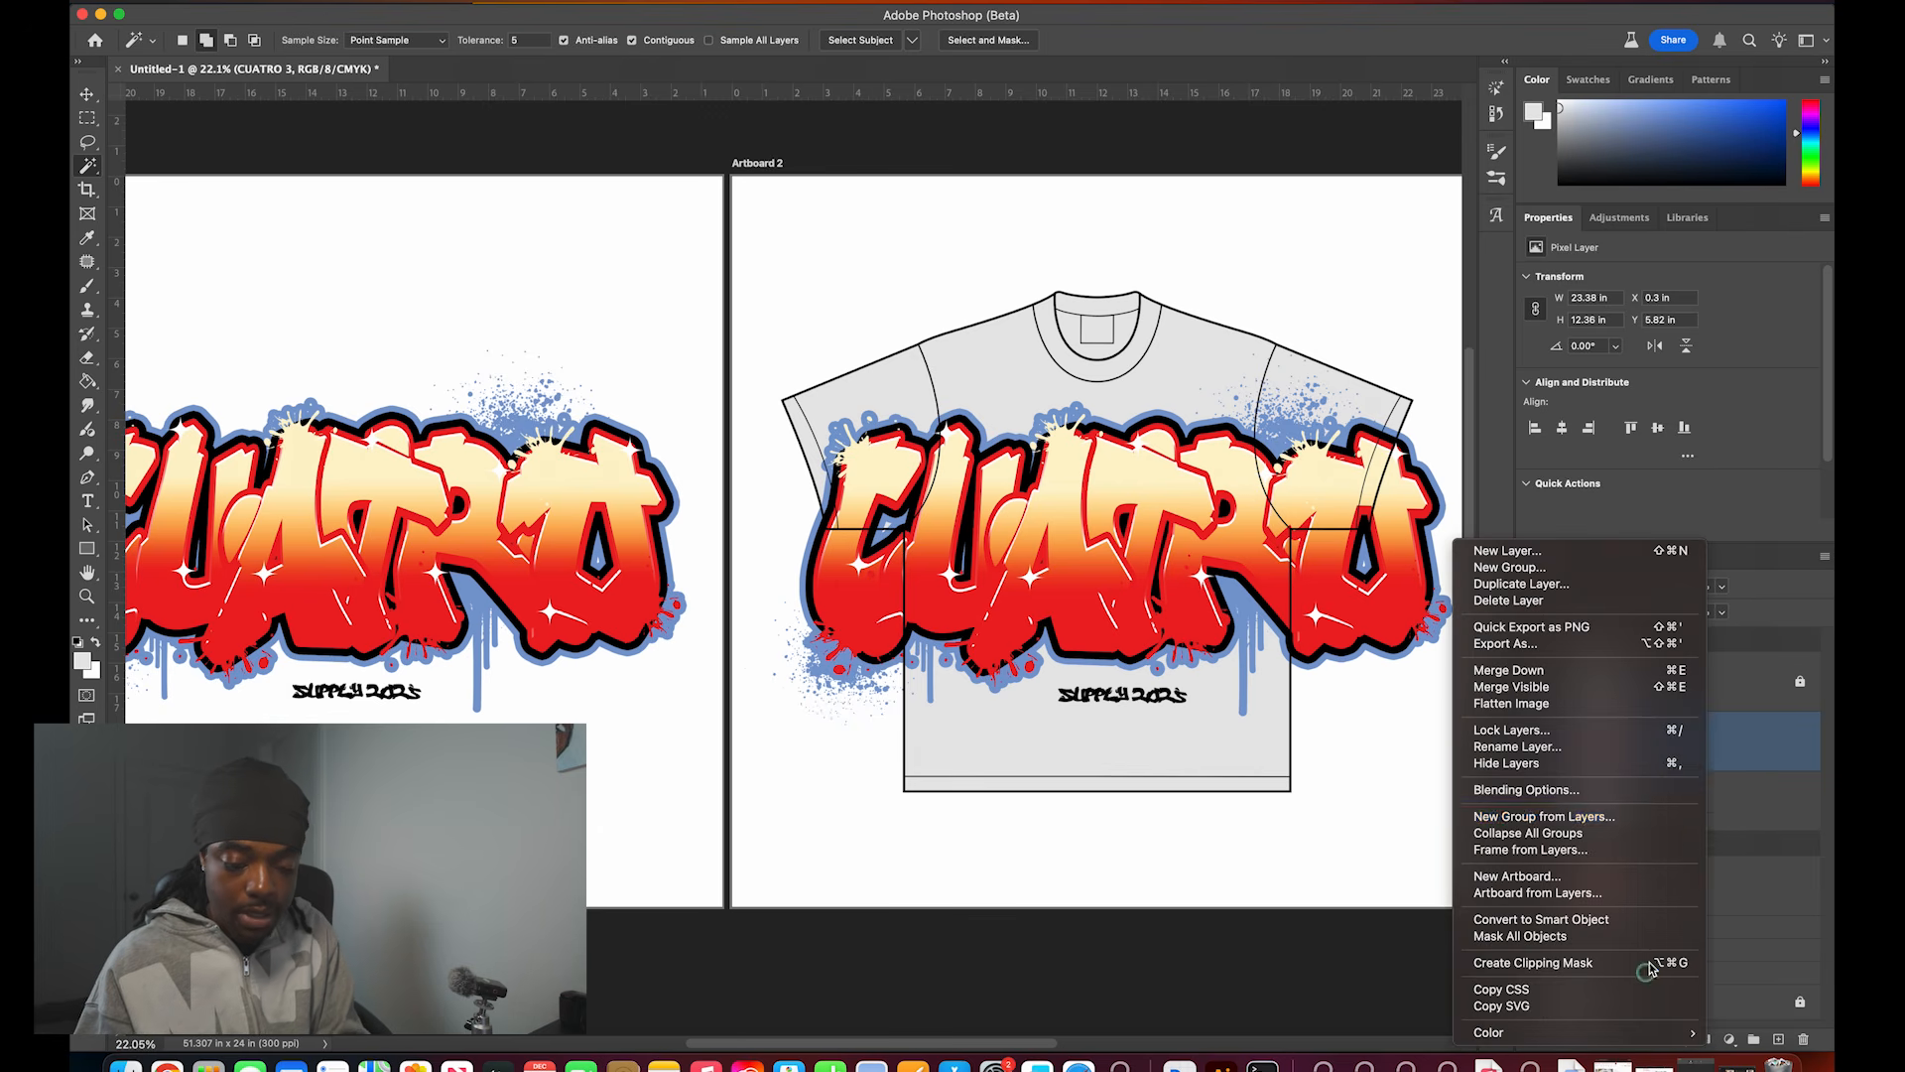
click(1647, 968)
Step: Scale the clipped CUATRO 3 artwork down to about 17.7 × 9.4 in and raise it toward the shirt's chest
key(super+t)
drag(1455, 541, 1375, 540)
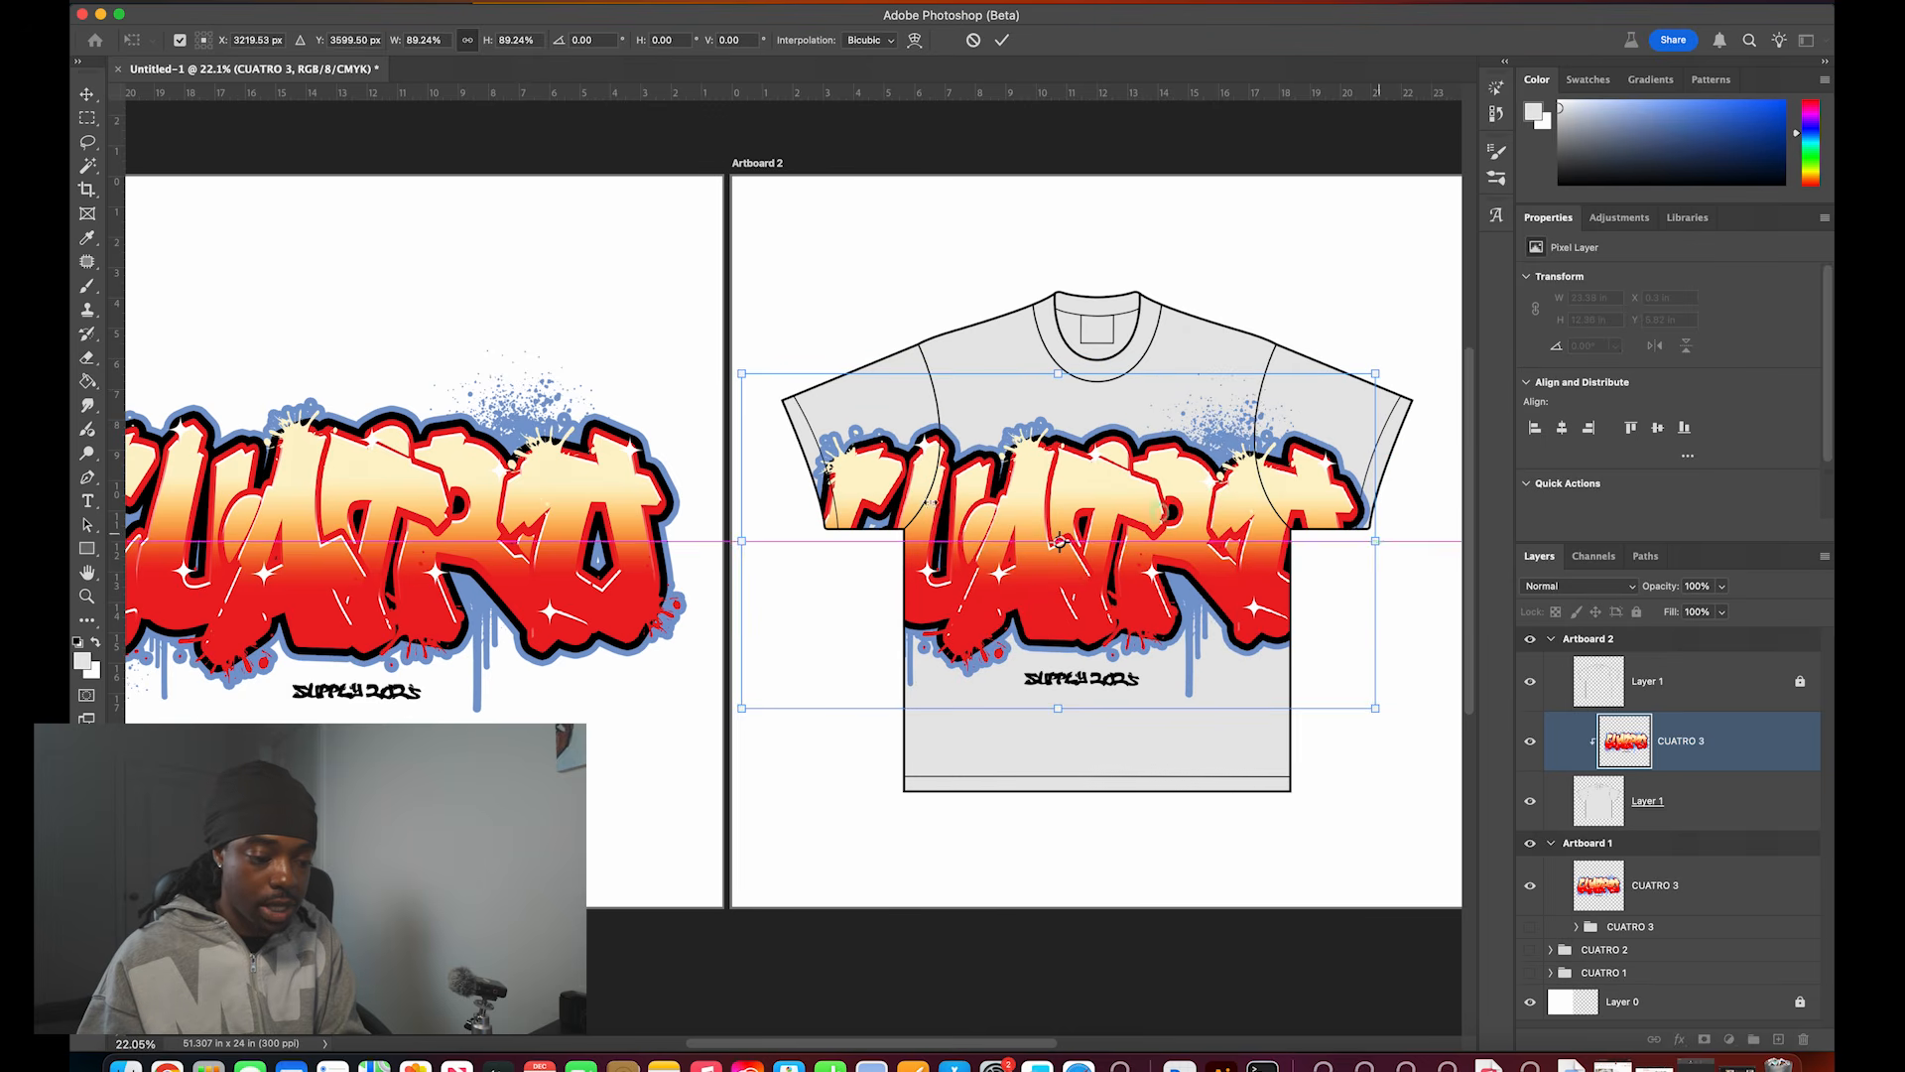
drag(750, 537, 802, 541)
drag(1156, 527, 1156, 506)
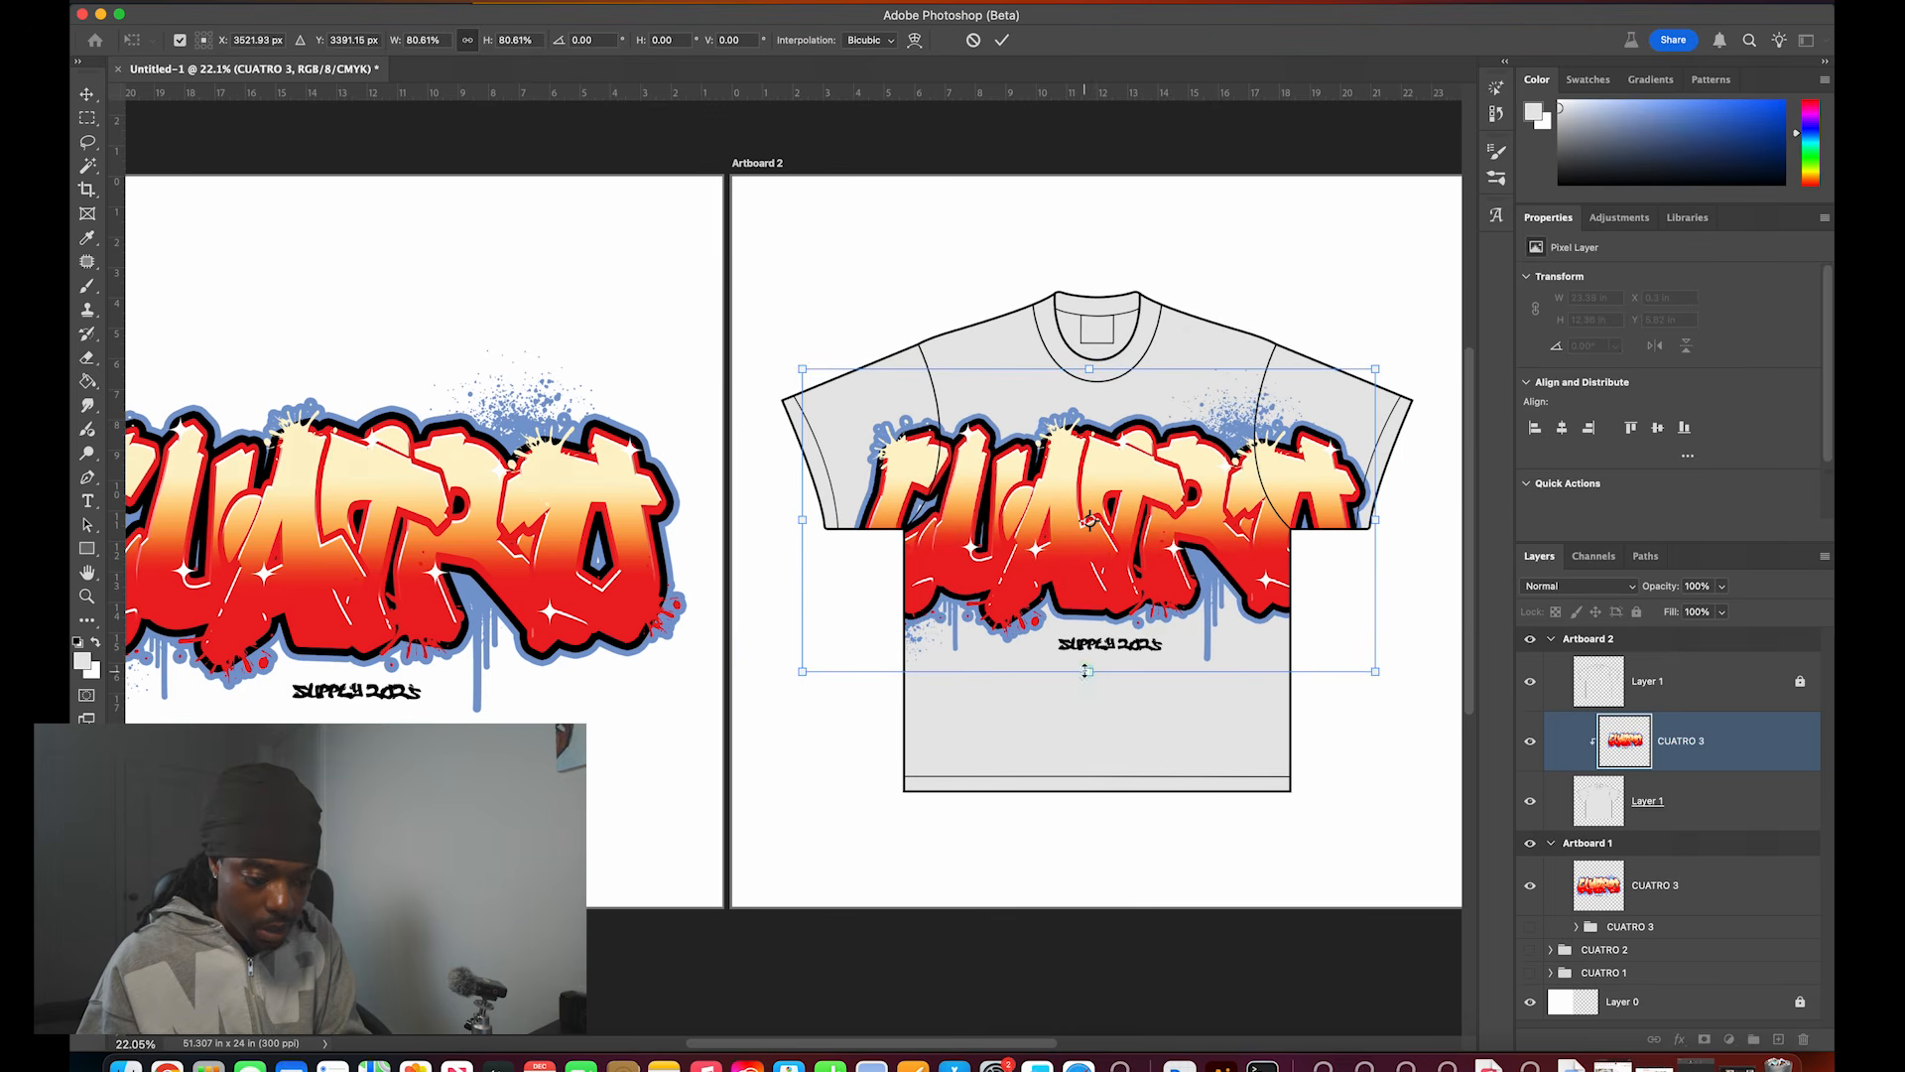
drag(1089, 670, 1089, 658)
key(Return)
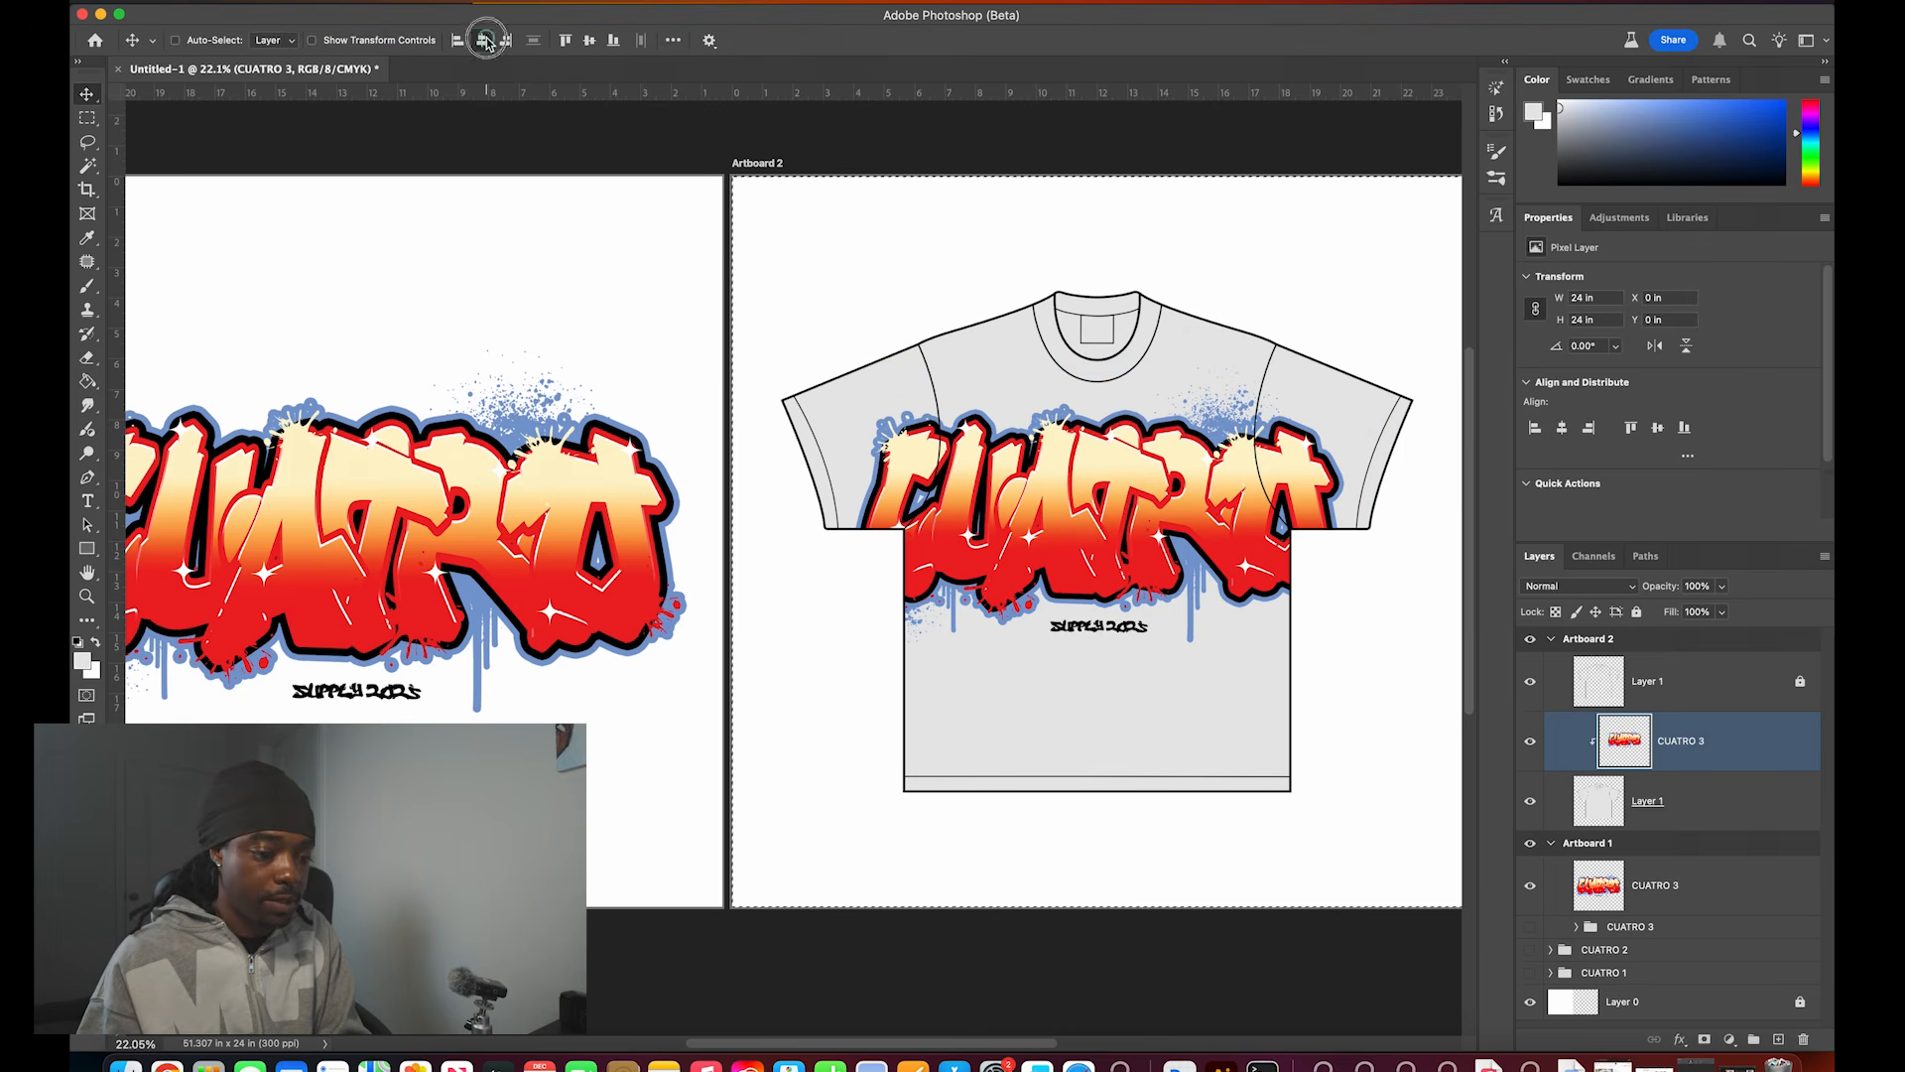
Step: Center the CUATRO 3 artwork horizontally on Artboard 2 and reduce it to about 15.96 × 8.43 in on the chest
key(super+d)
key(super+t)
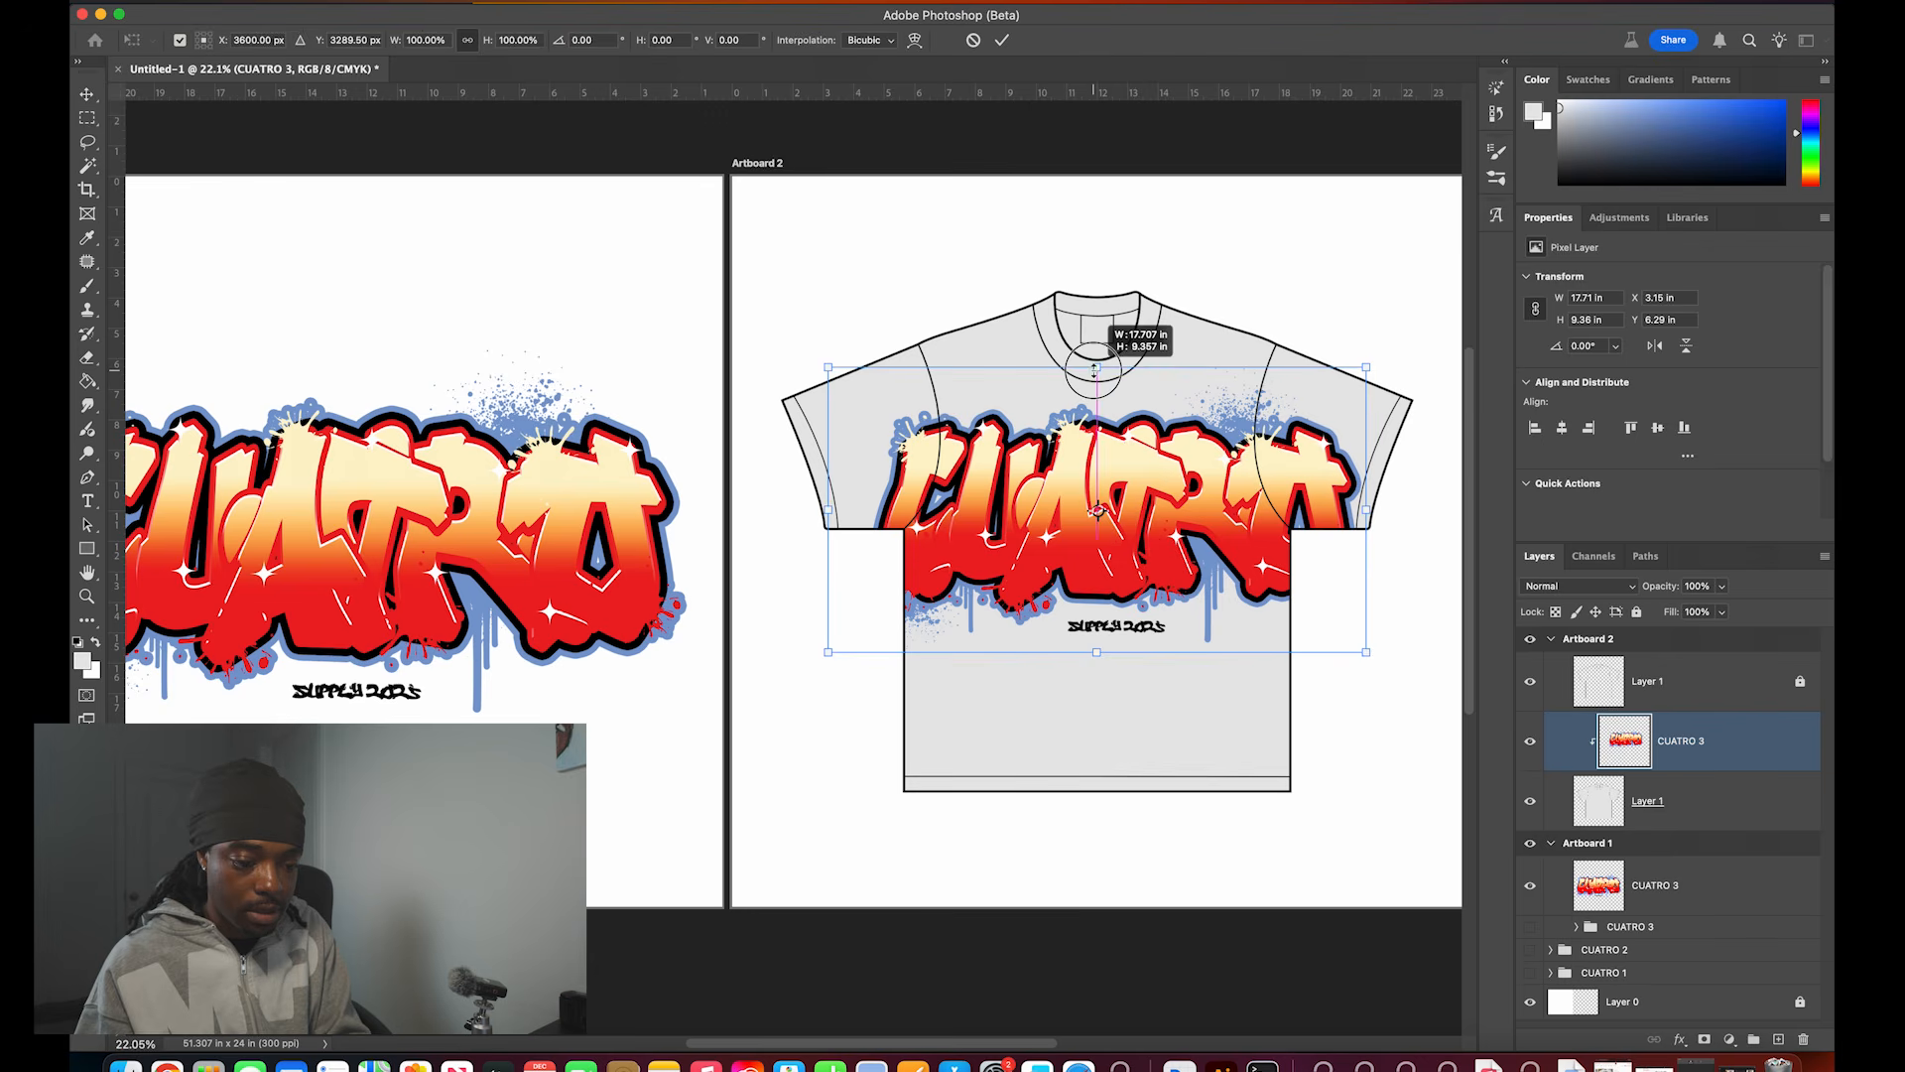
drag(1095, 369, 1092, 381)
key(Return)
scroll(1142, 556, left, 1)
drag(1174, 560, 1177, 558)
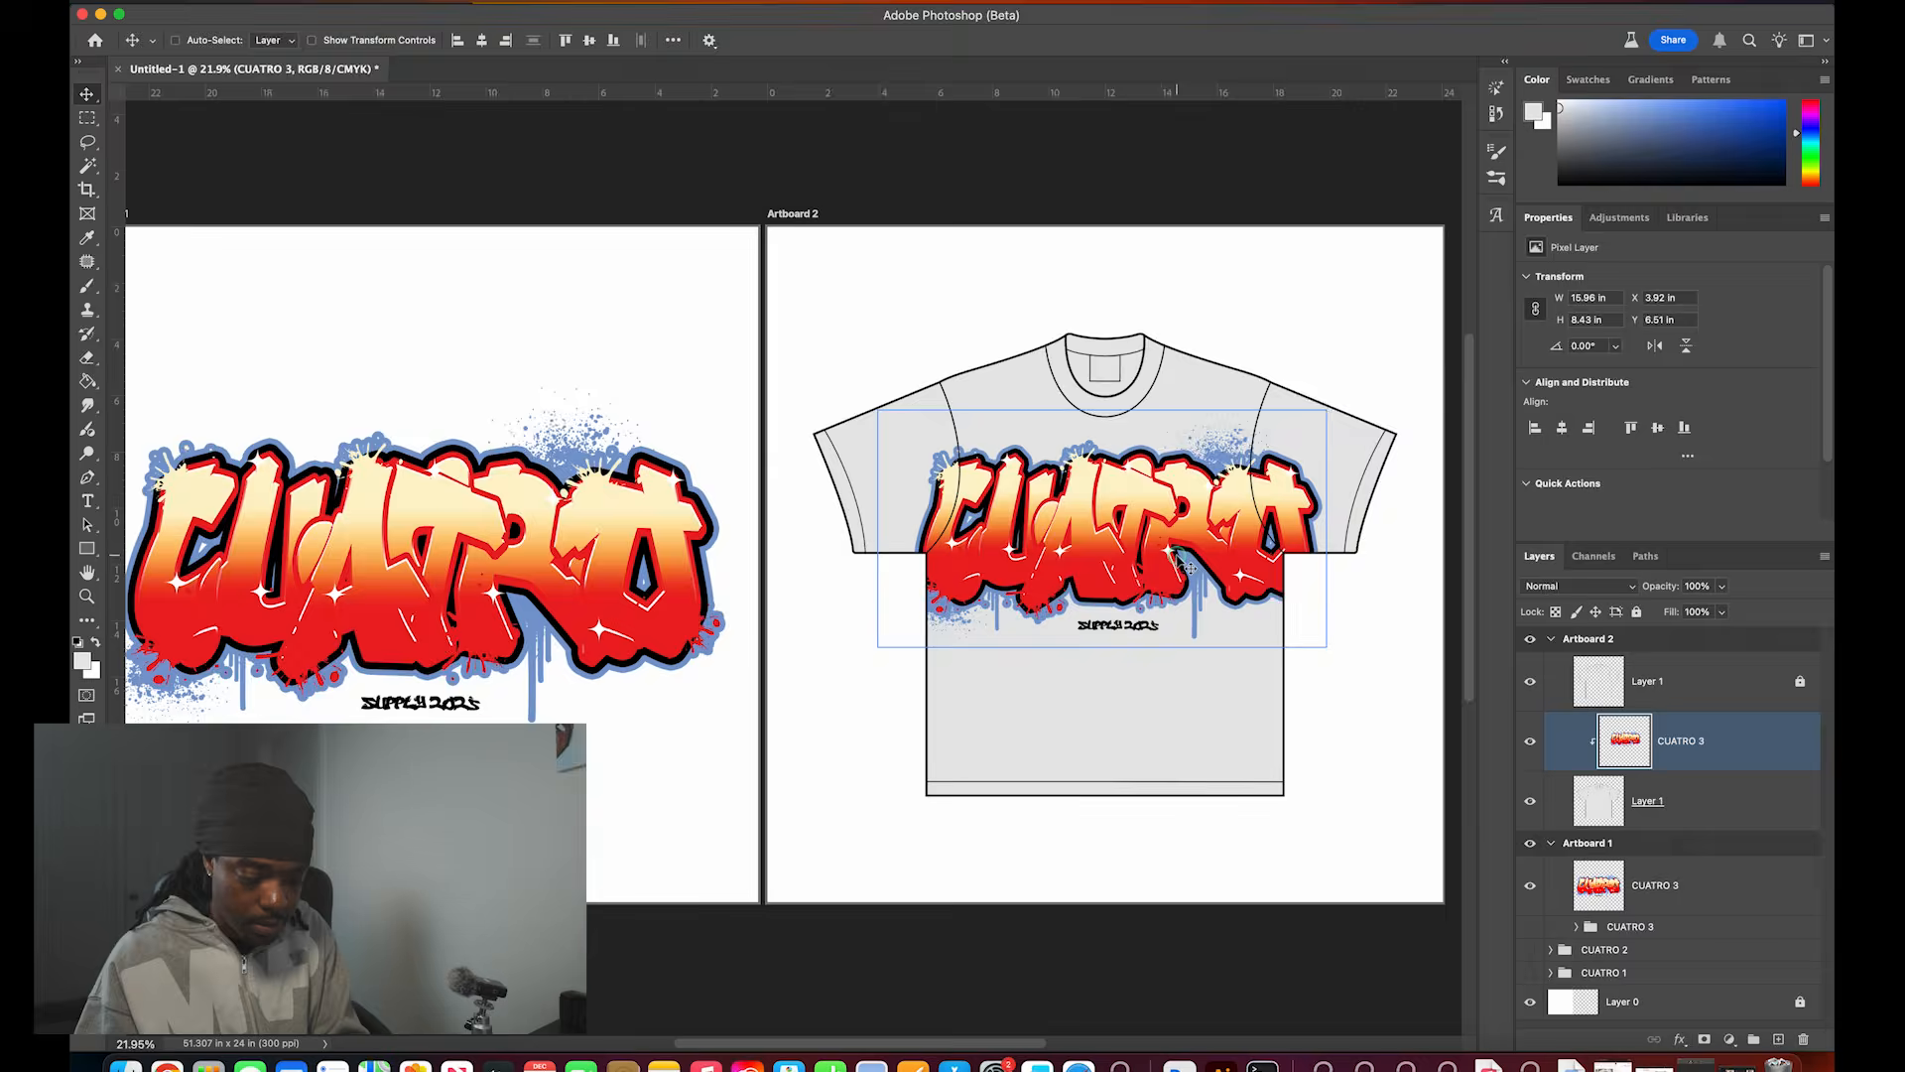
Step: Set the blend mode of the clipped CUATRO 3 layer on the shirt to Multiply
scroll(1141, 556, up, 3)
scroll(1141, 556, right, 2)
click(1575, 587)
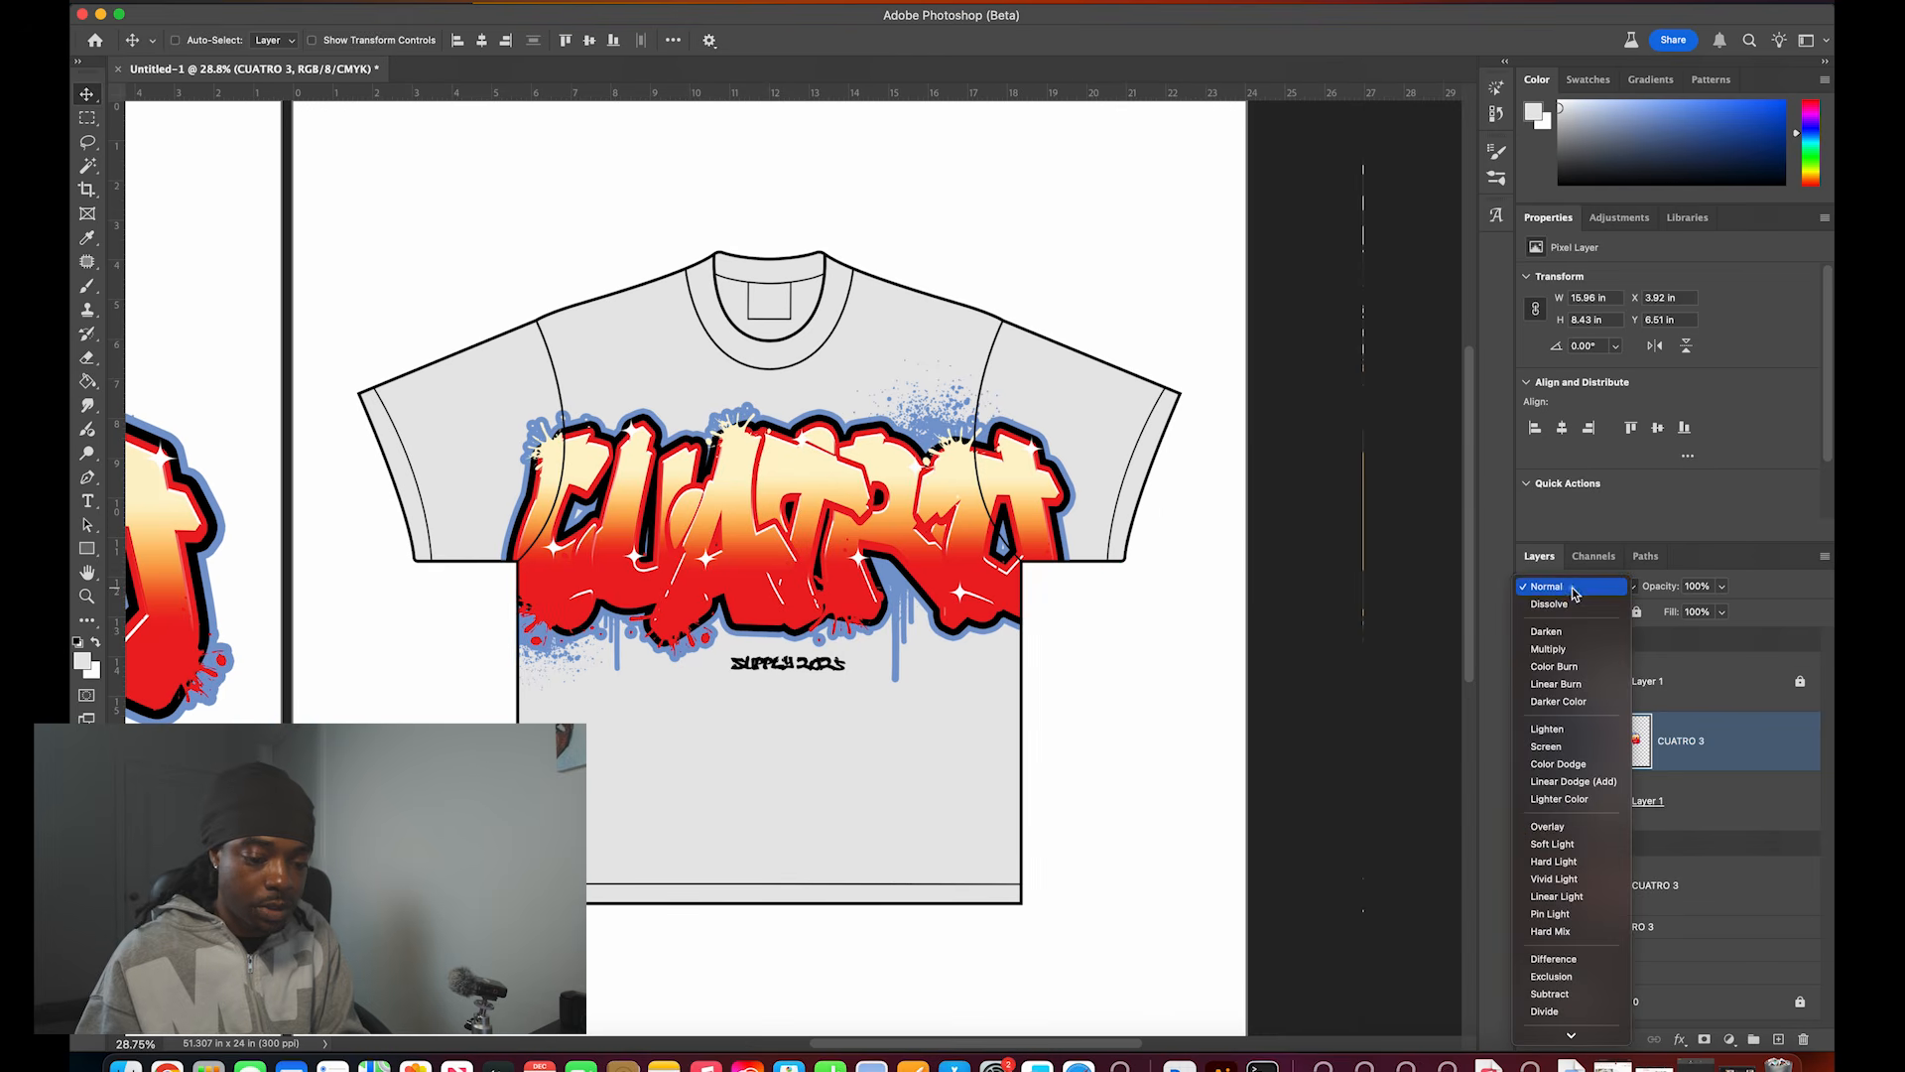
click(1561, 648)
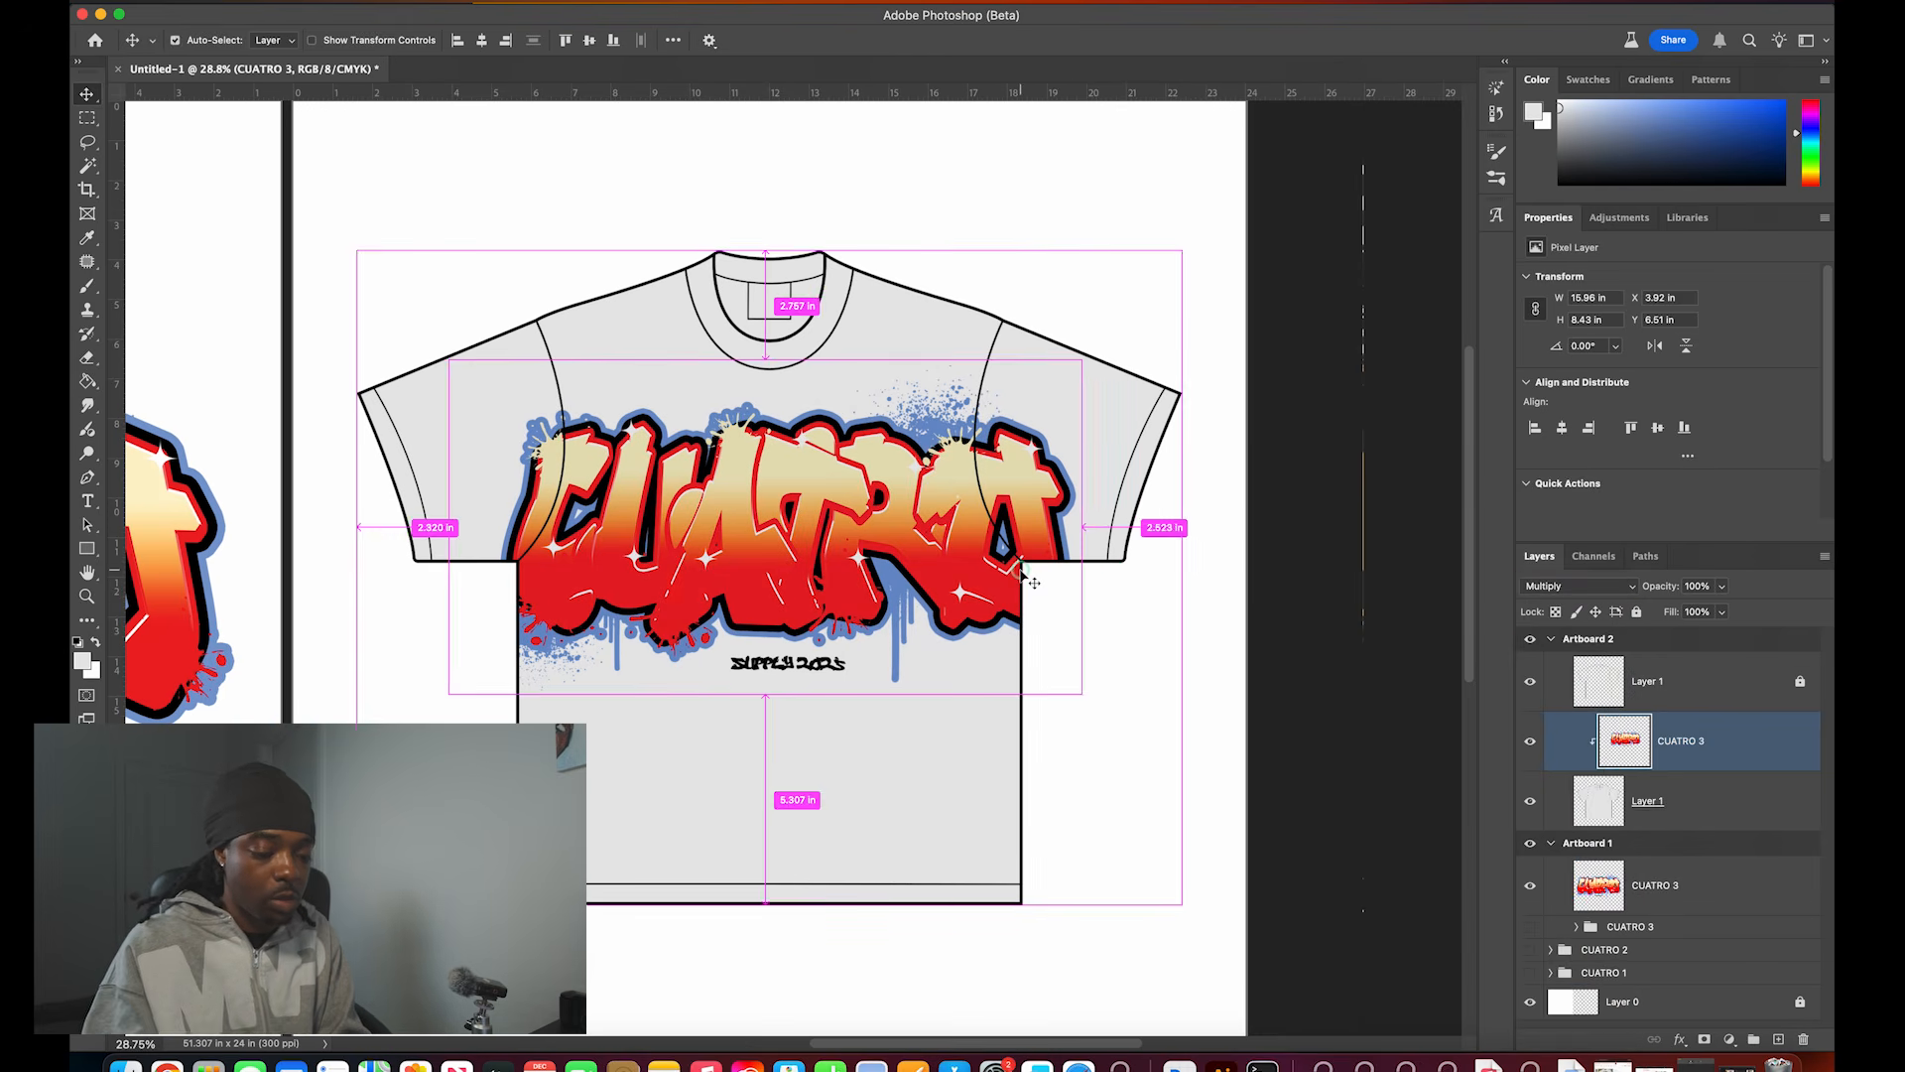
scroll(998, 536, down, 2)
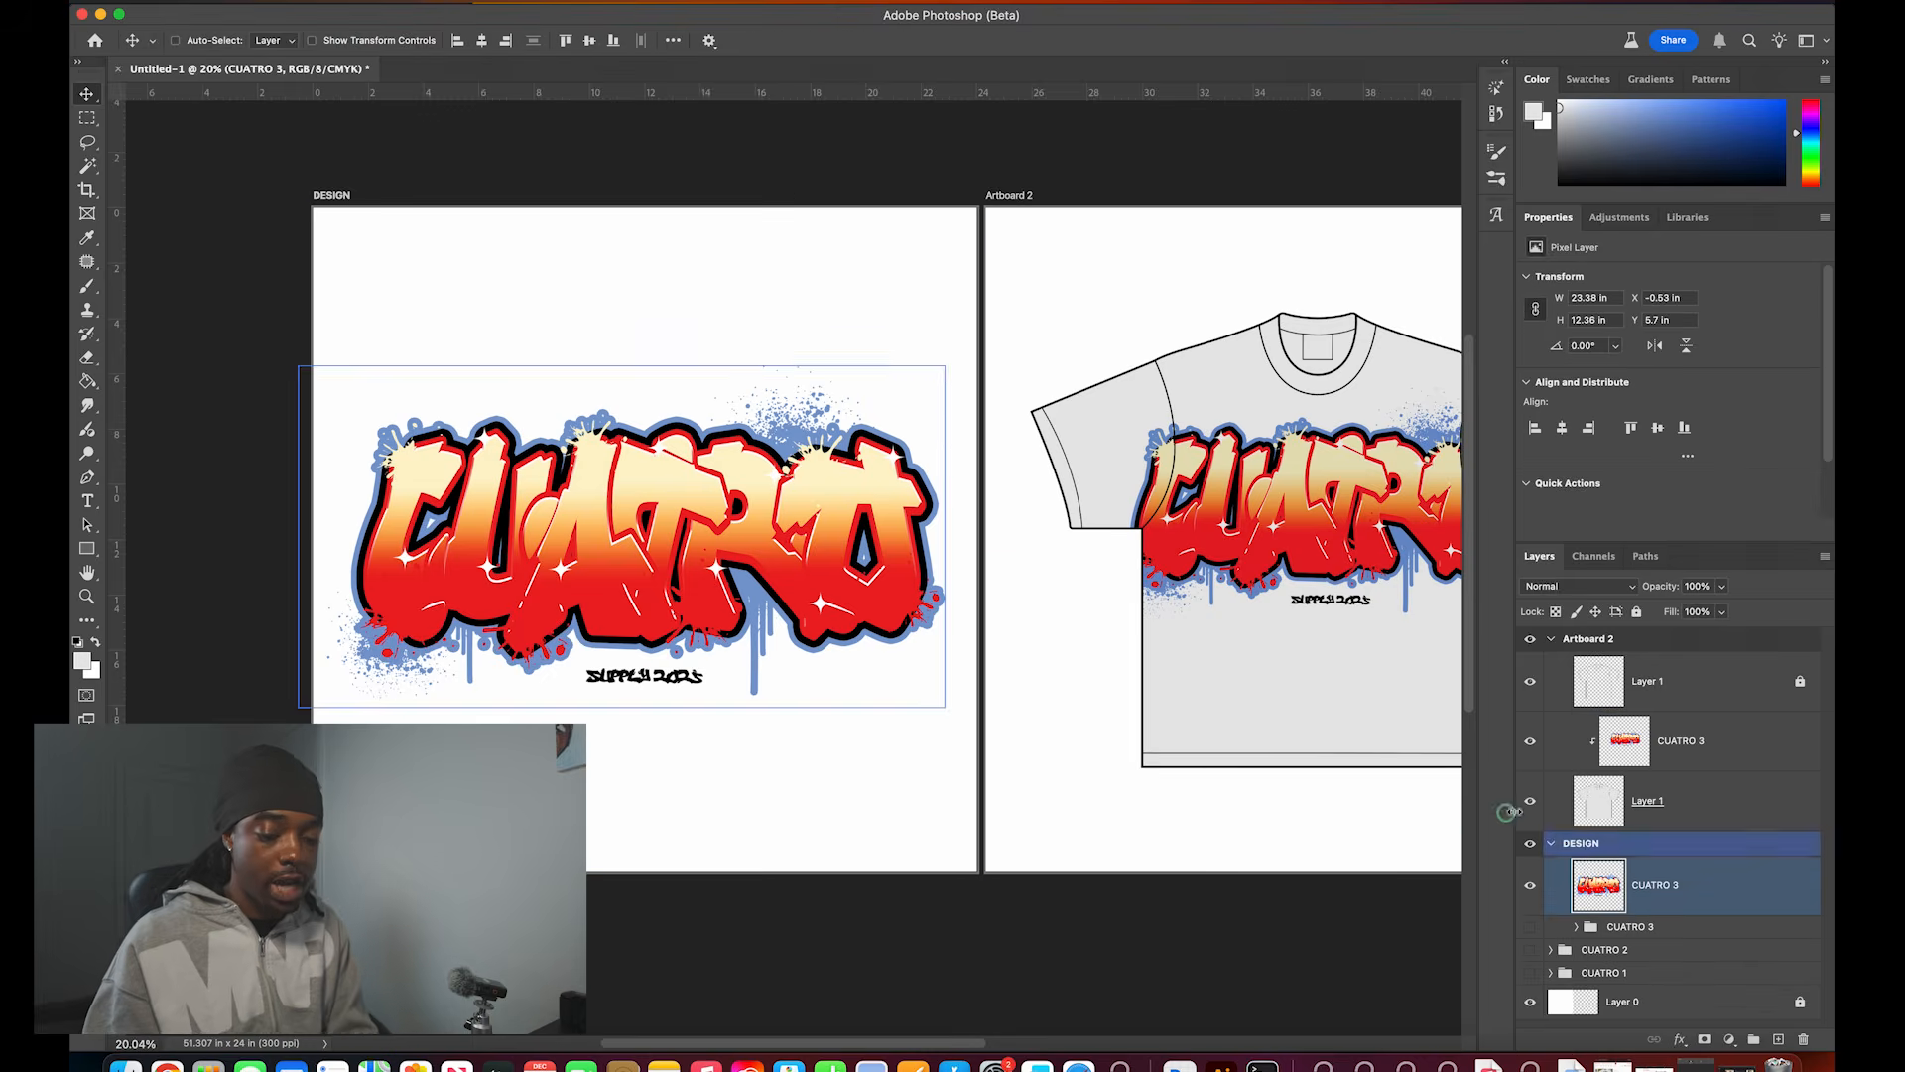
Step: Add a Hue/Saturation adjustment layer above CUATRO 3 in the DESIGN artboard and shift its hue, trying +139 among other values
click(1678, 741)
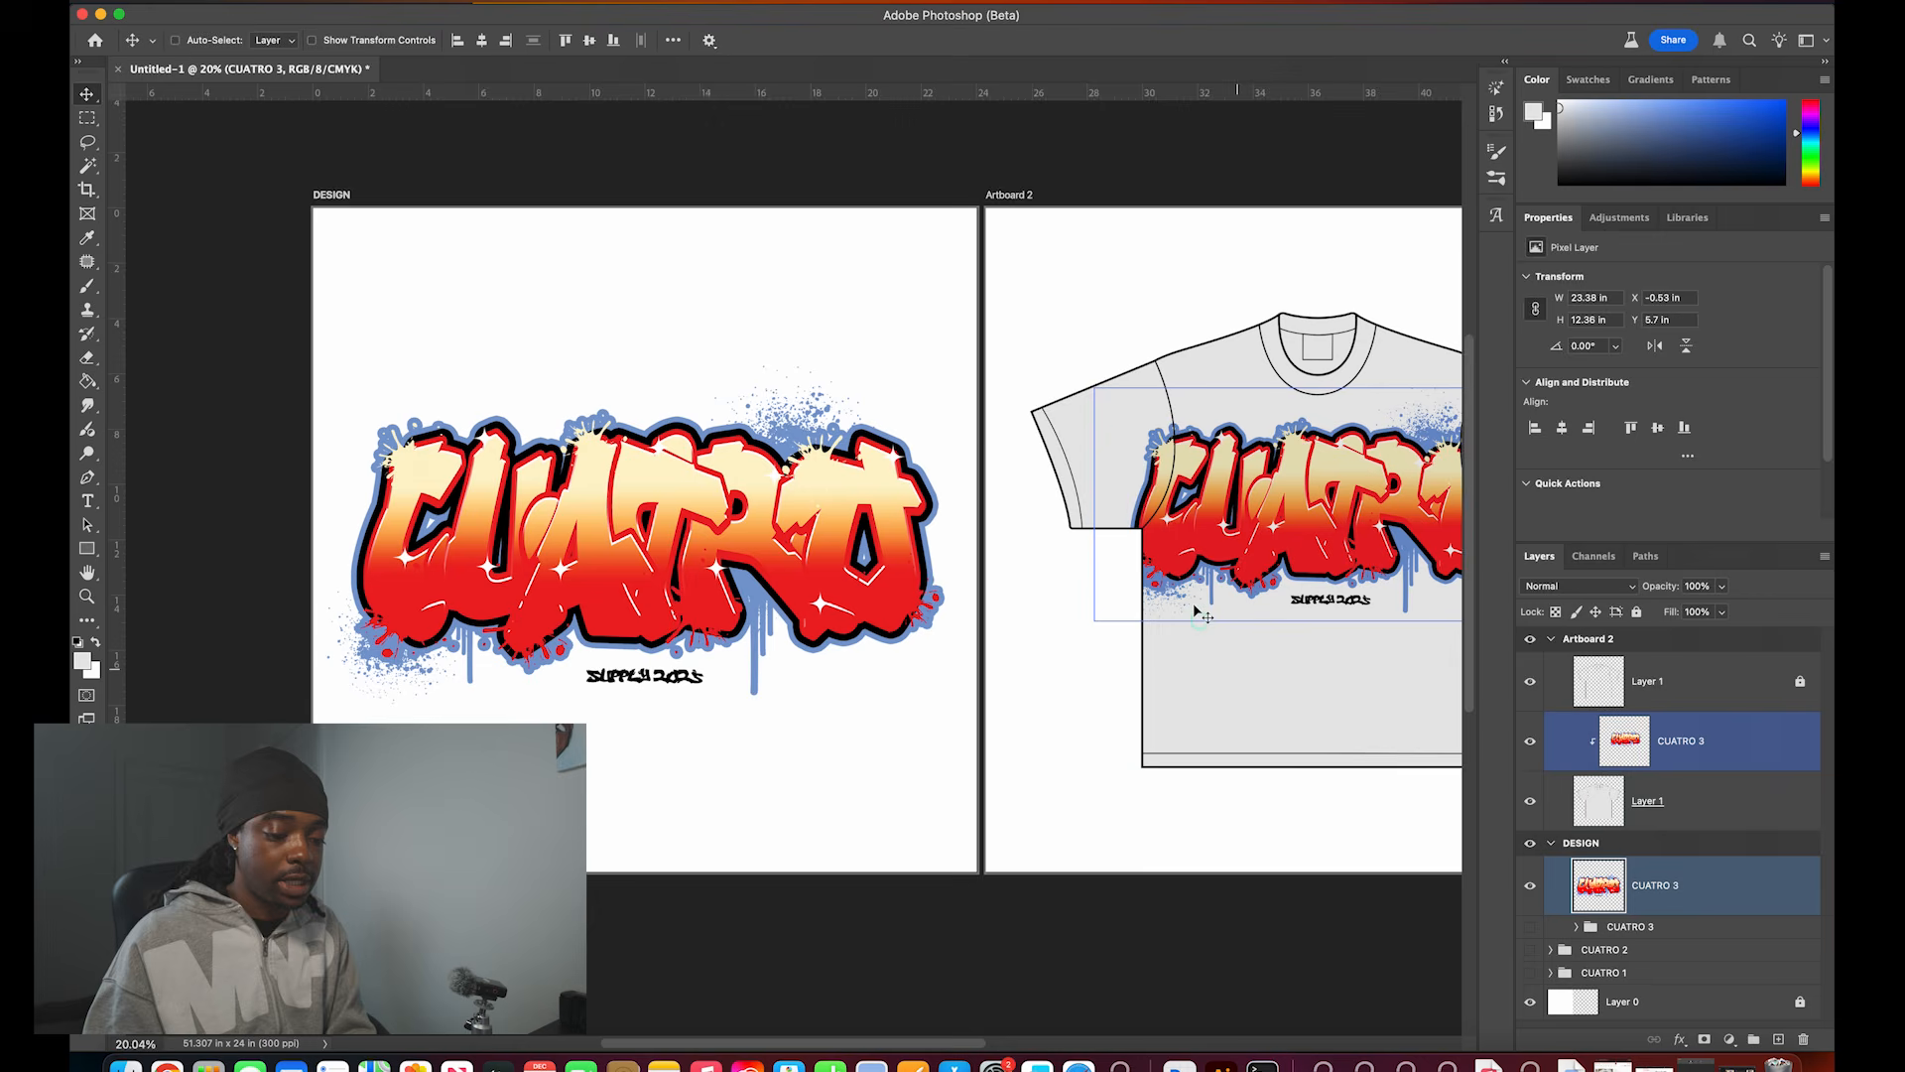
scroll(1268, 694, right, 5)
scroll(585, 568, left, 4)
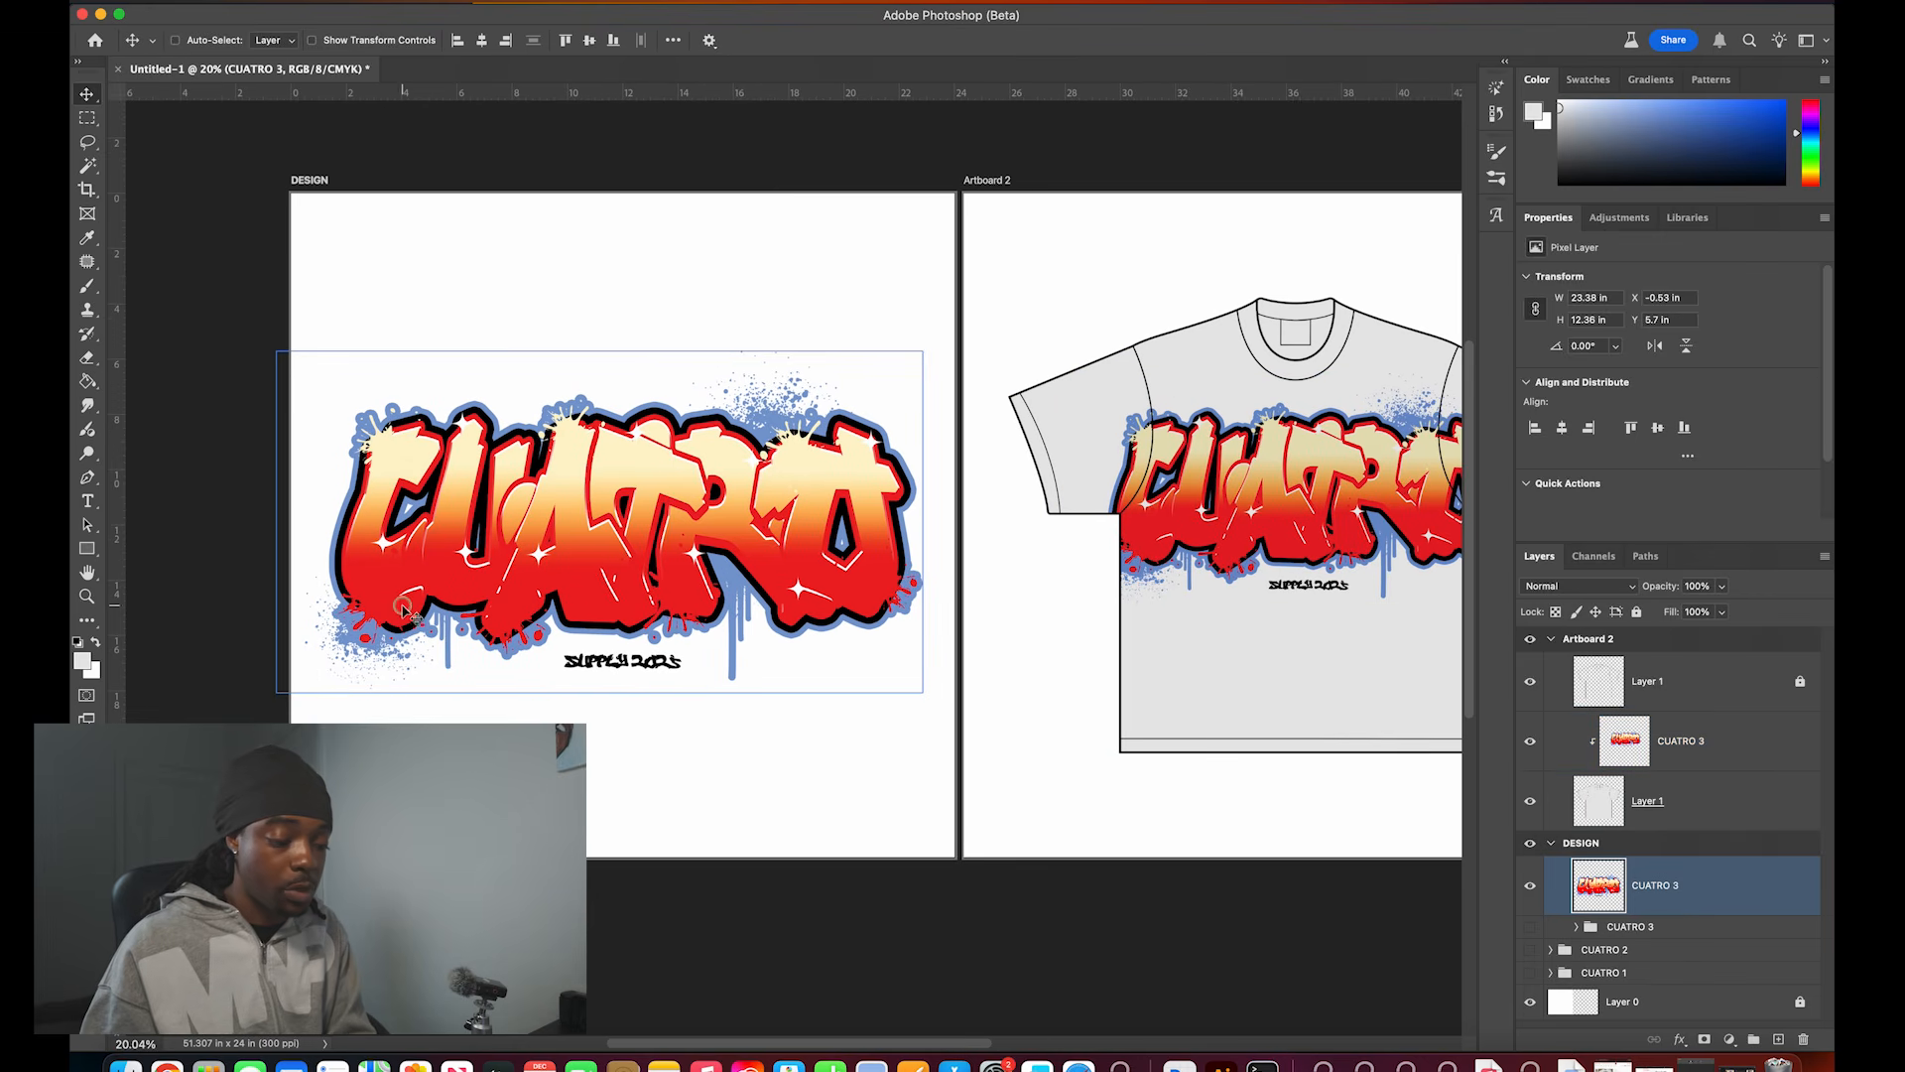
click(1730, 1039)
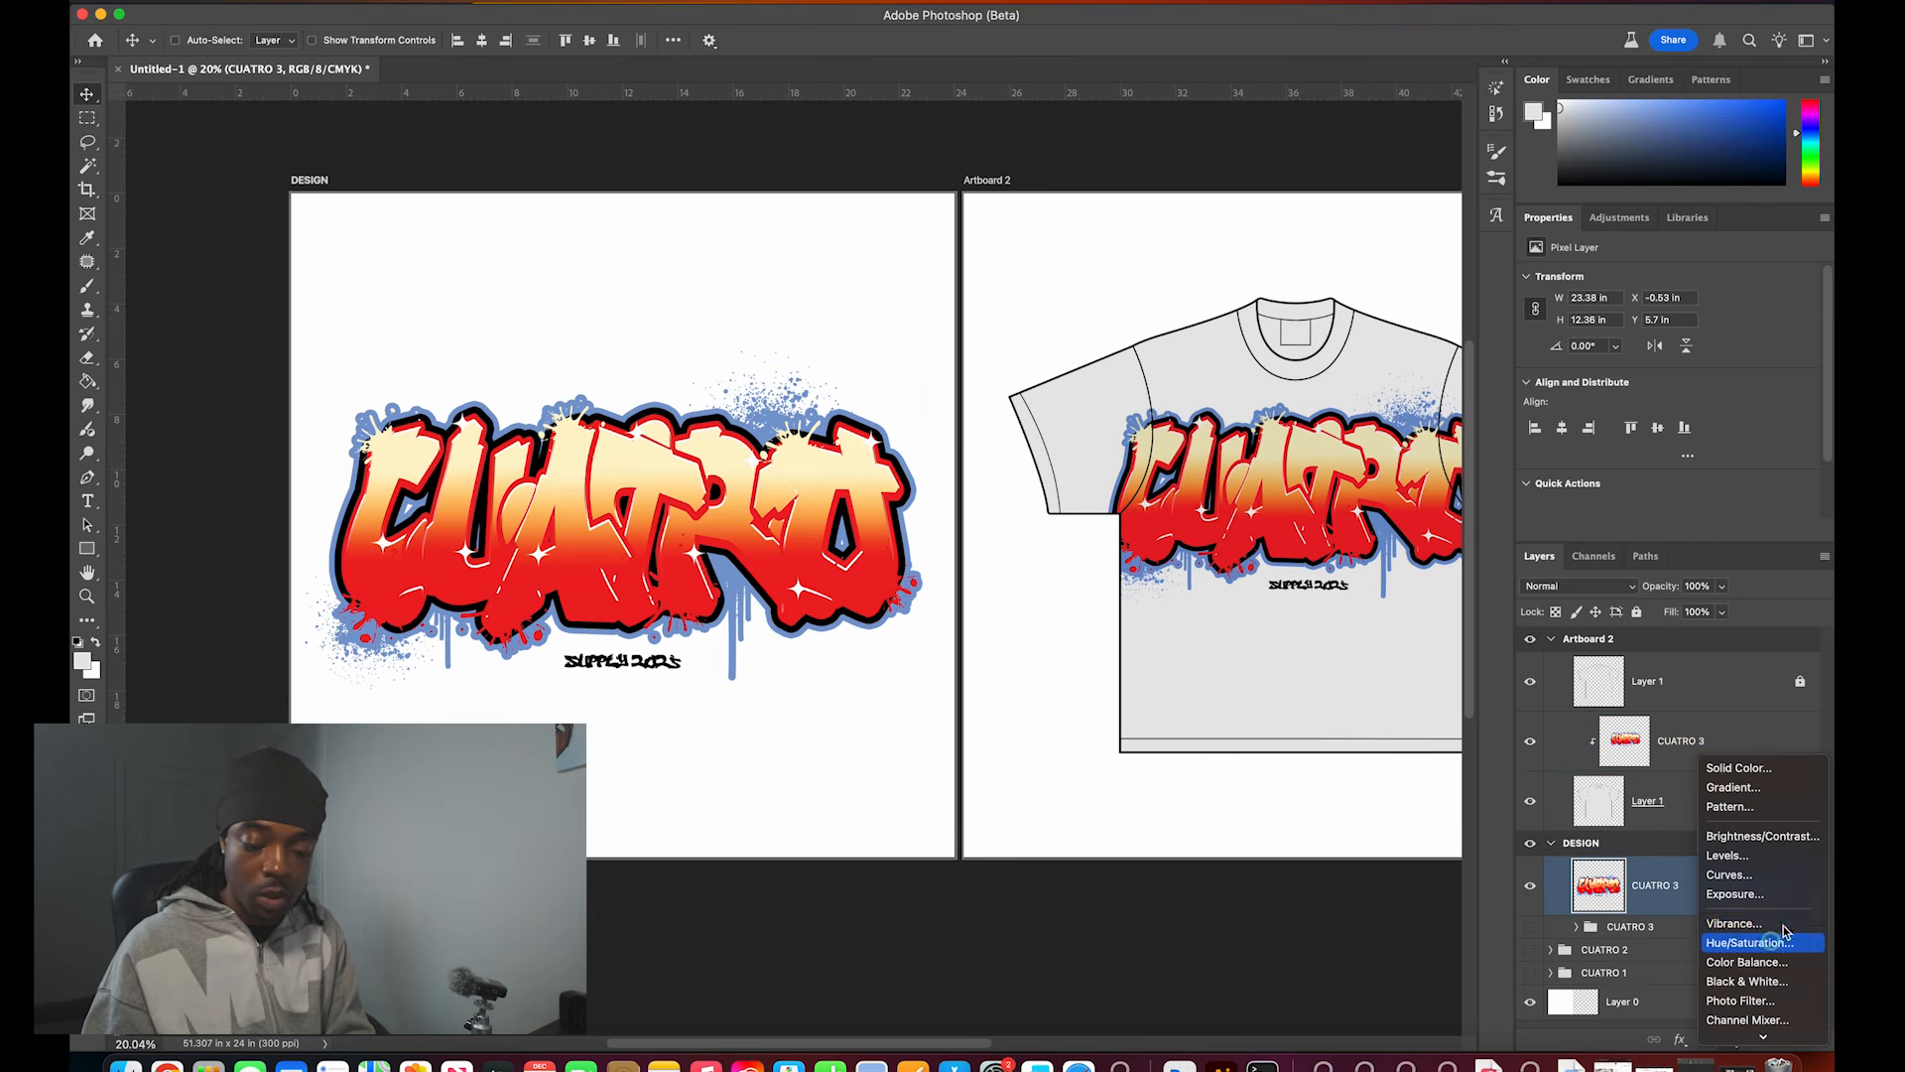
click(1775, 950)
drag(1668, 364, 1778, 360)
scroll(1408, 539, right, 5)
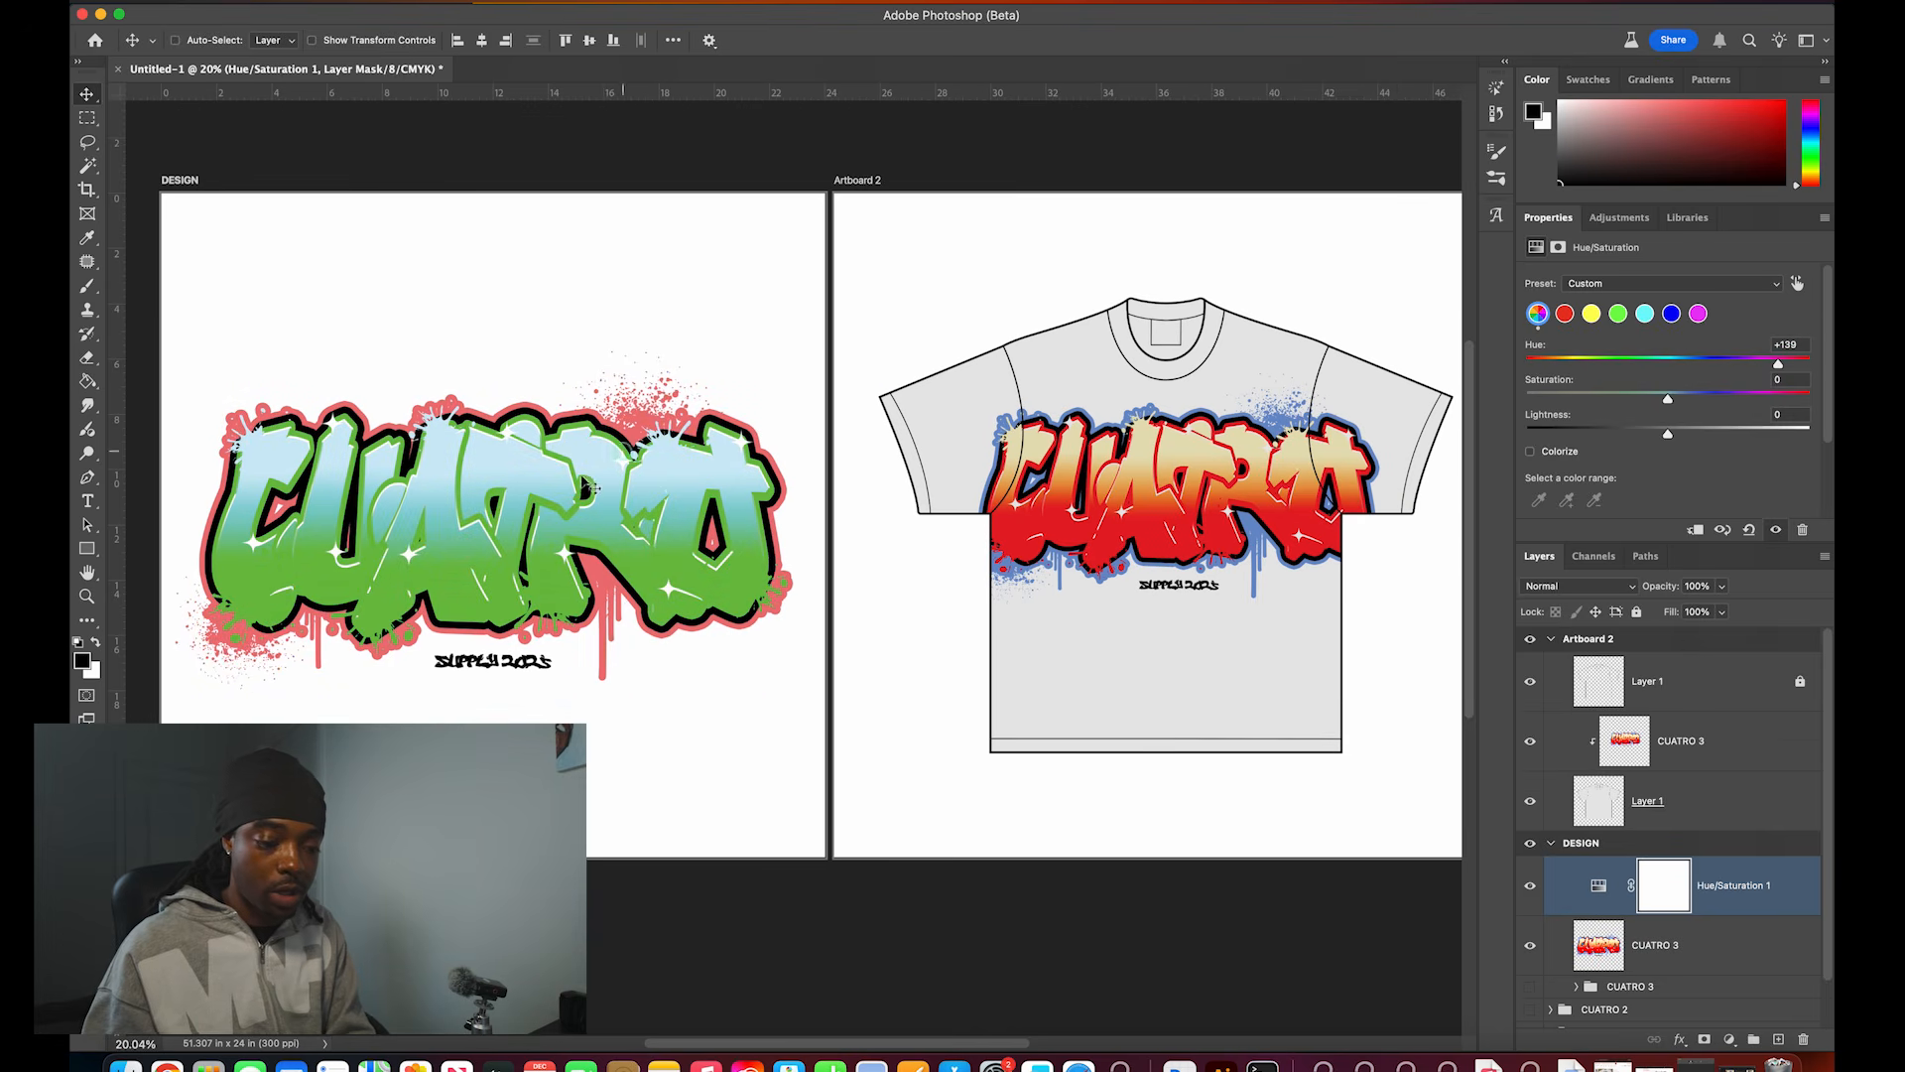
drag(1783, 363, 1747, 368)
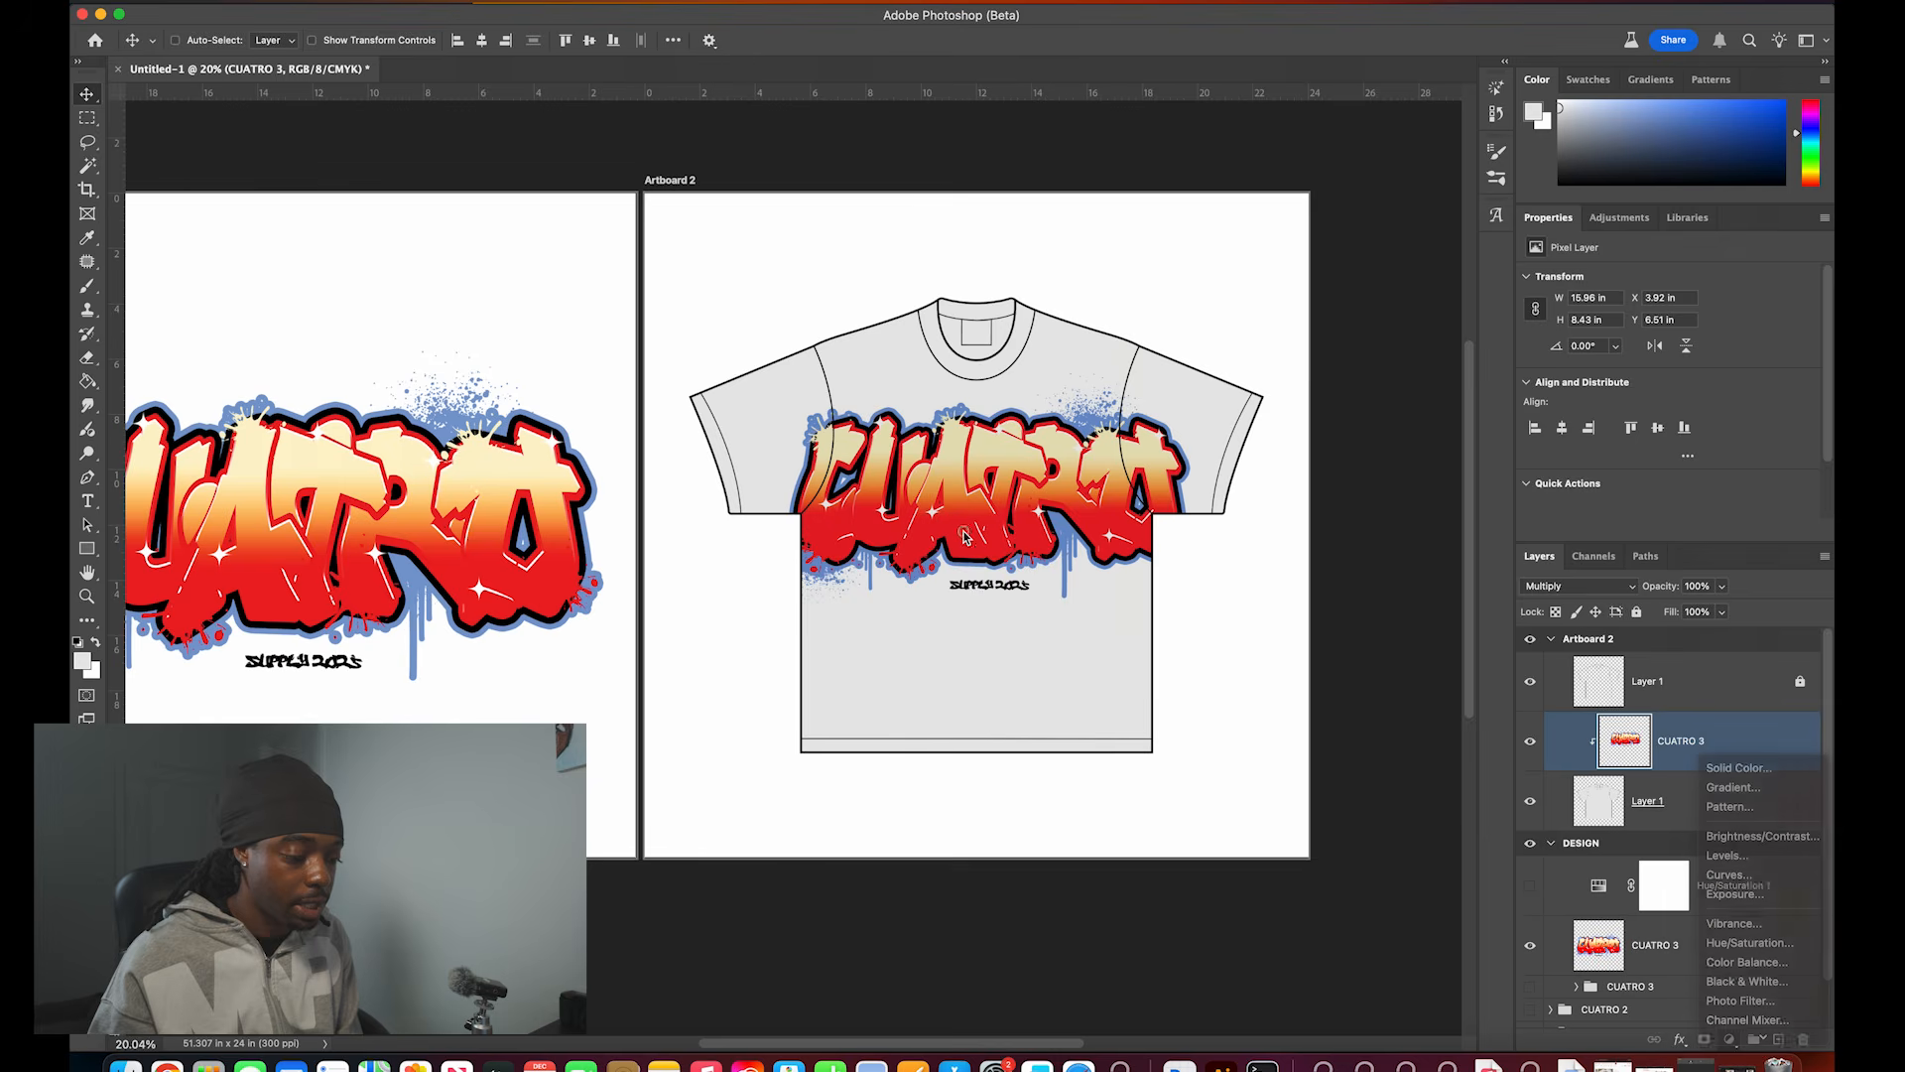
click(971, 534)
scroll(966, 536, left, 6)
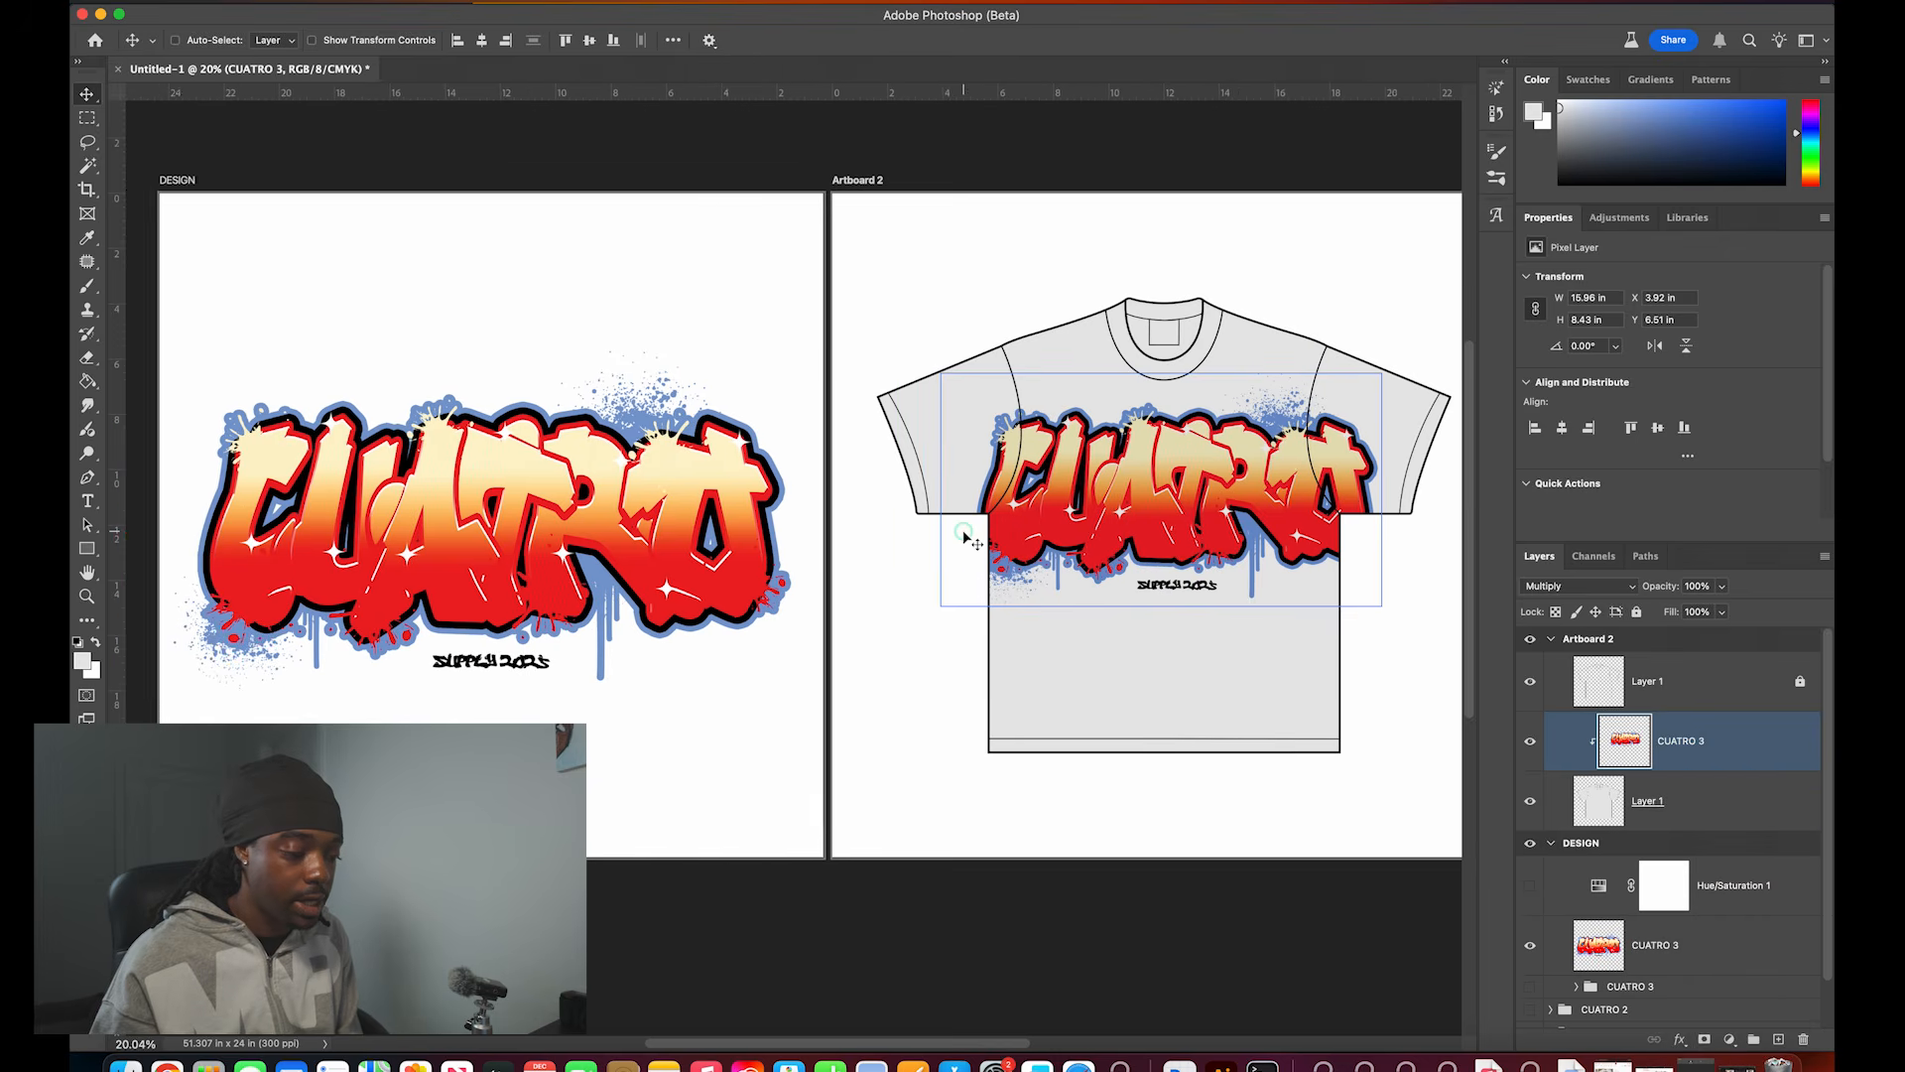
scroll(964, 536, left, 2)
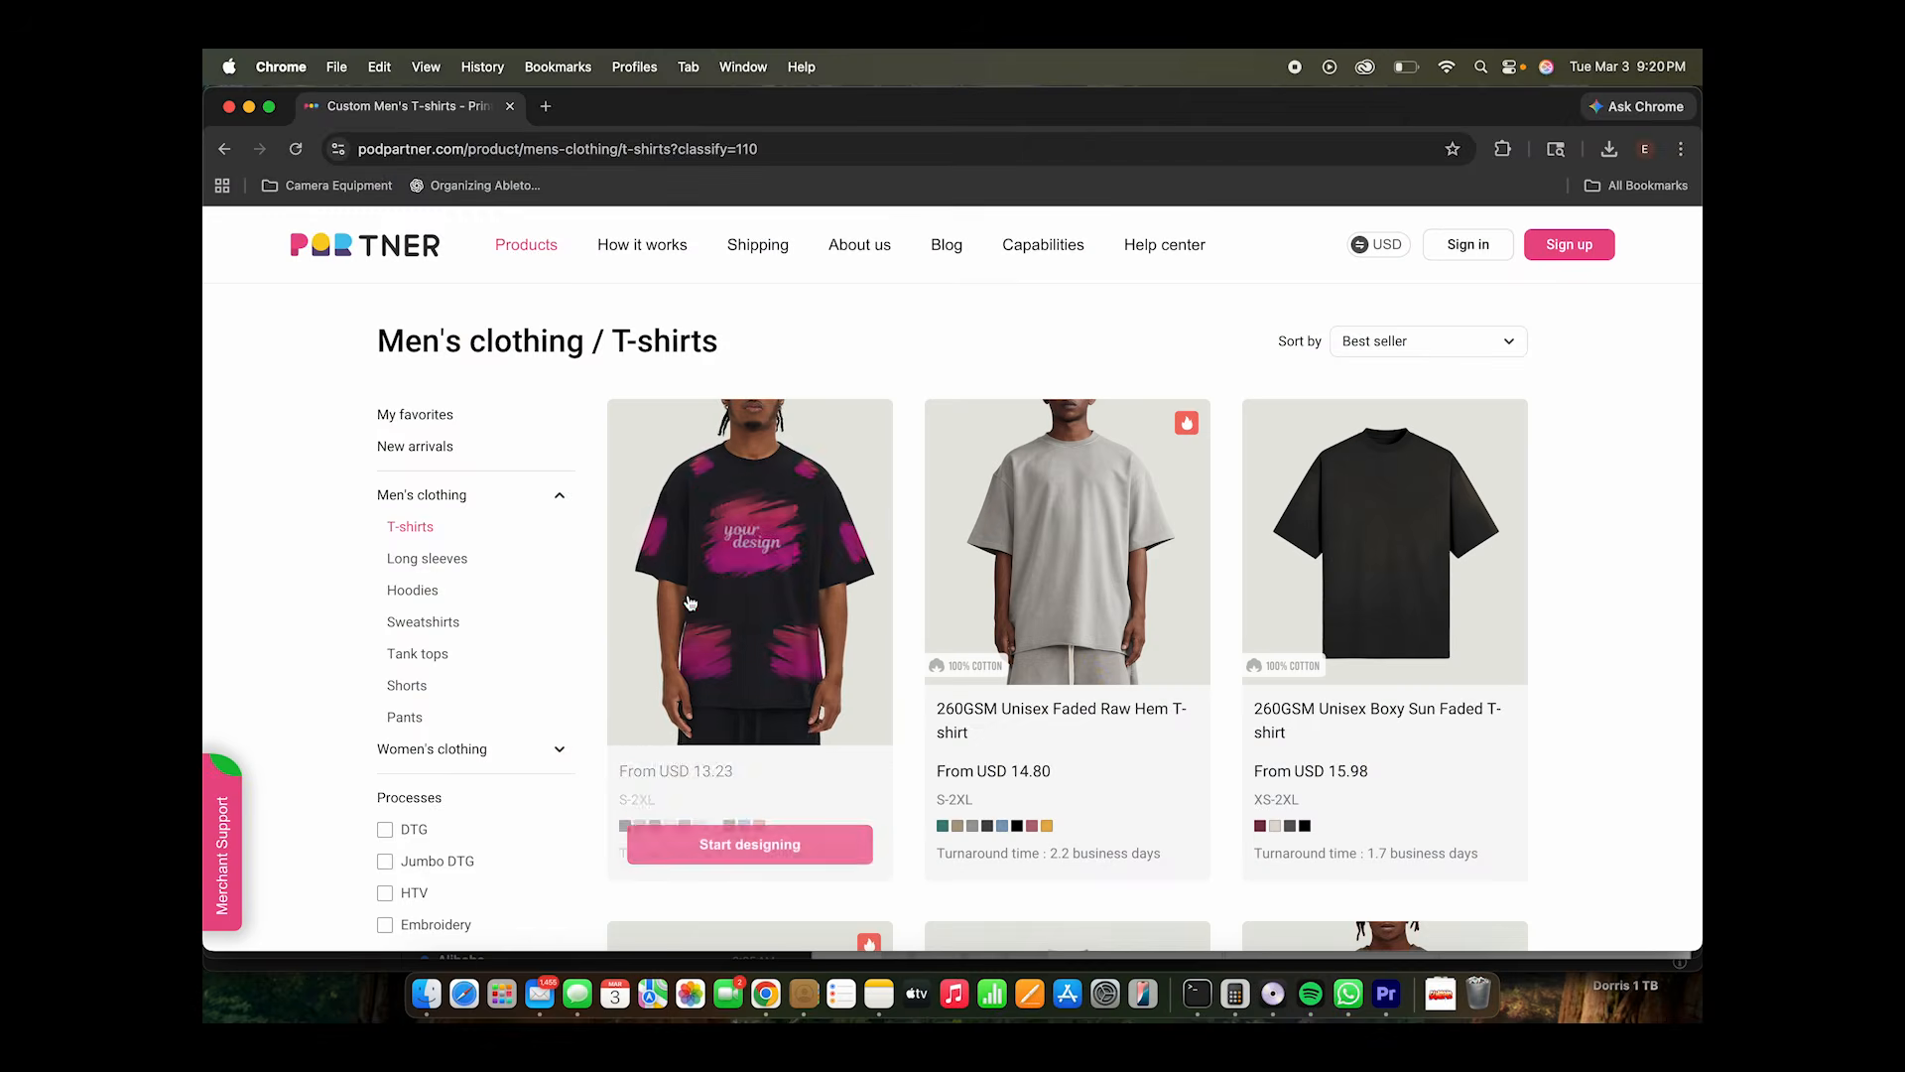
Step: On the PODpartner site in Chrome, start designing the 280GSM Unisex Boxy T-shirt and upload MAIN DESIGN.png to its front
click(757, 837)
click(1169, 928)
click(1055, 629)
click(953, 737)
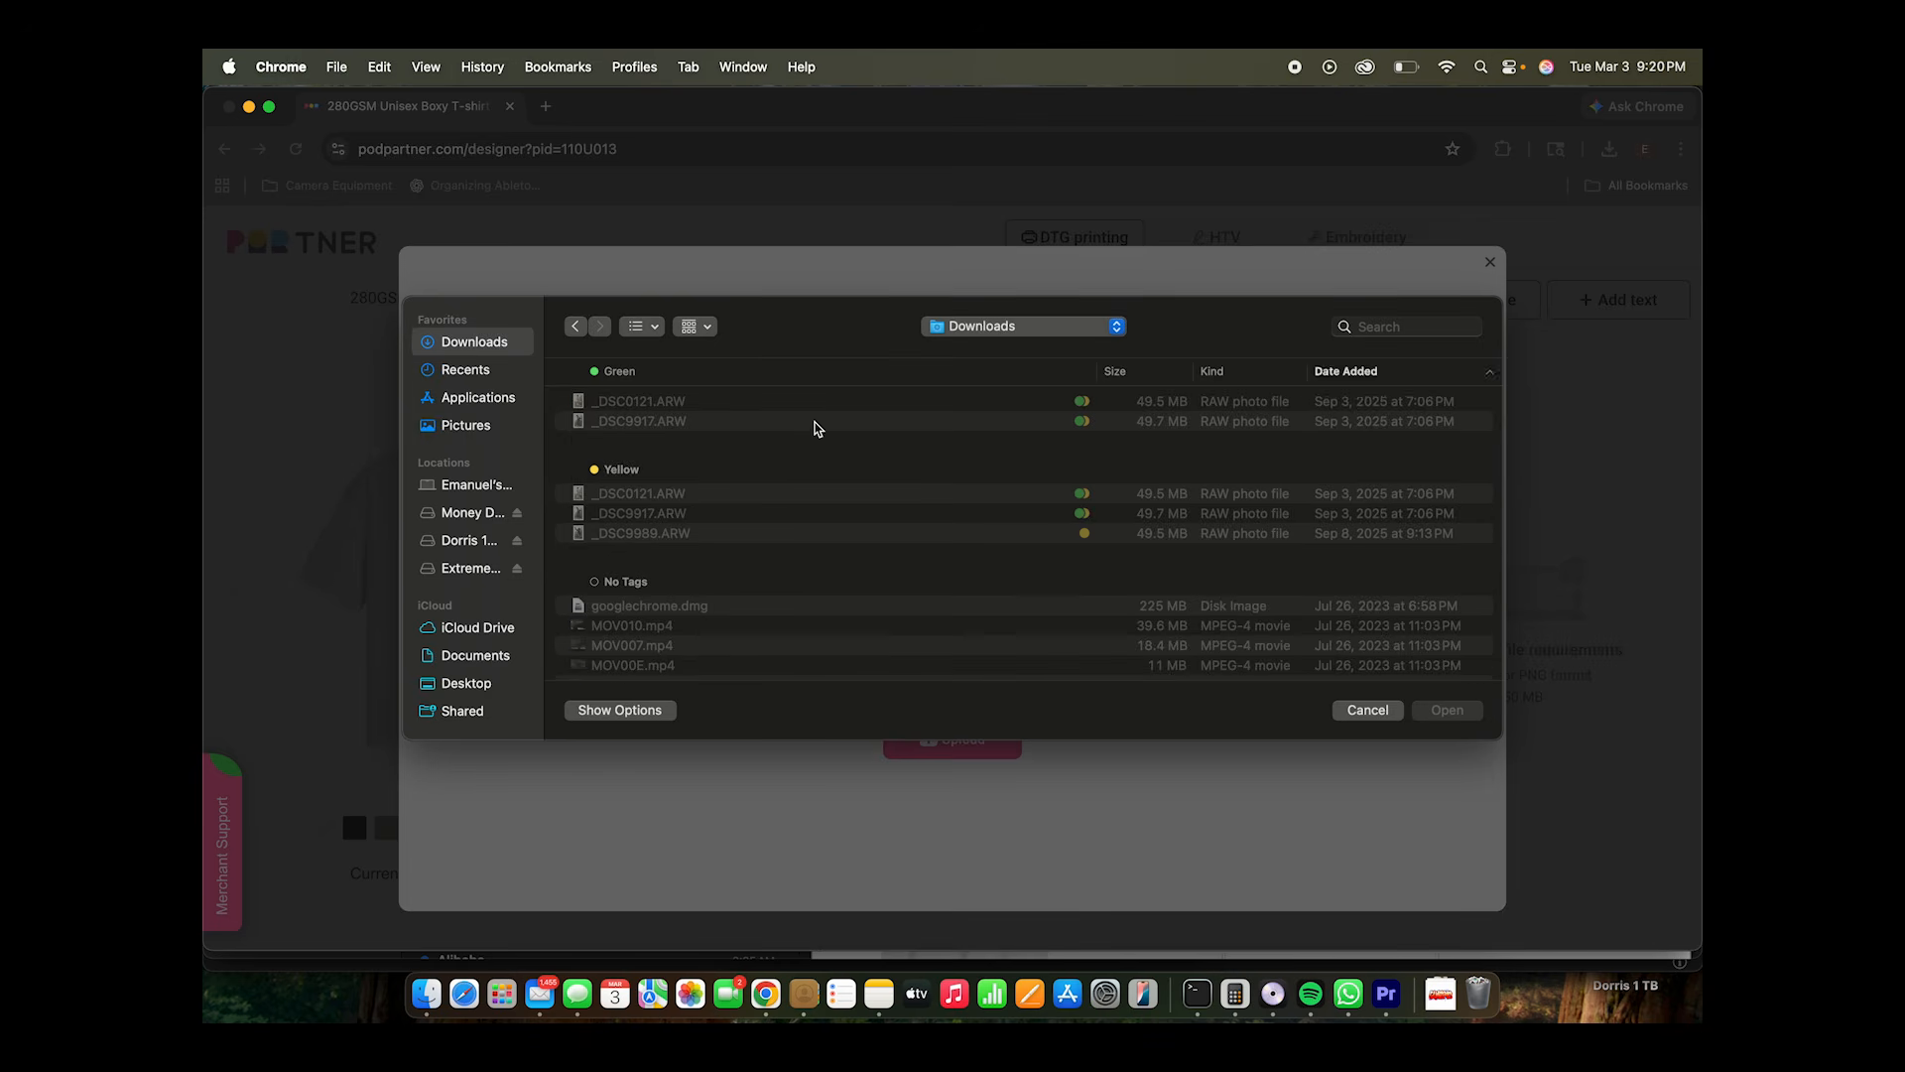
click(1460, 711)
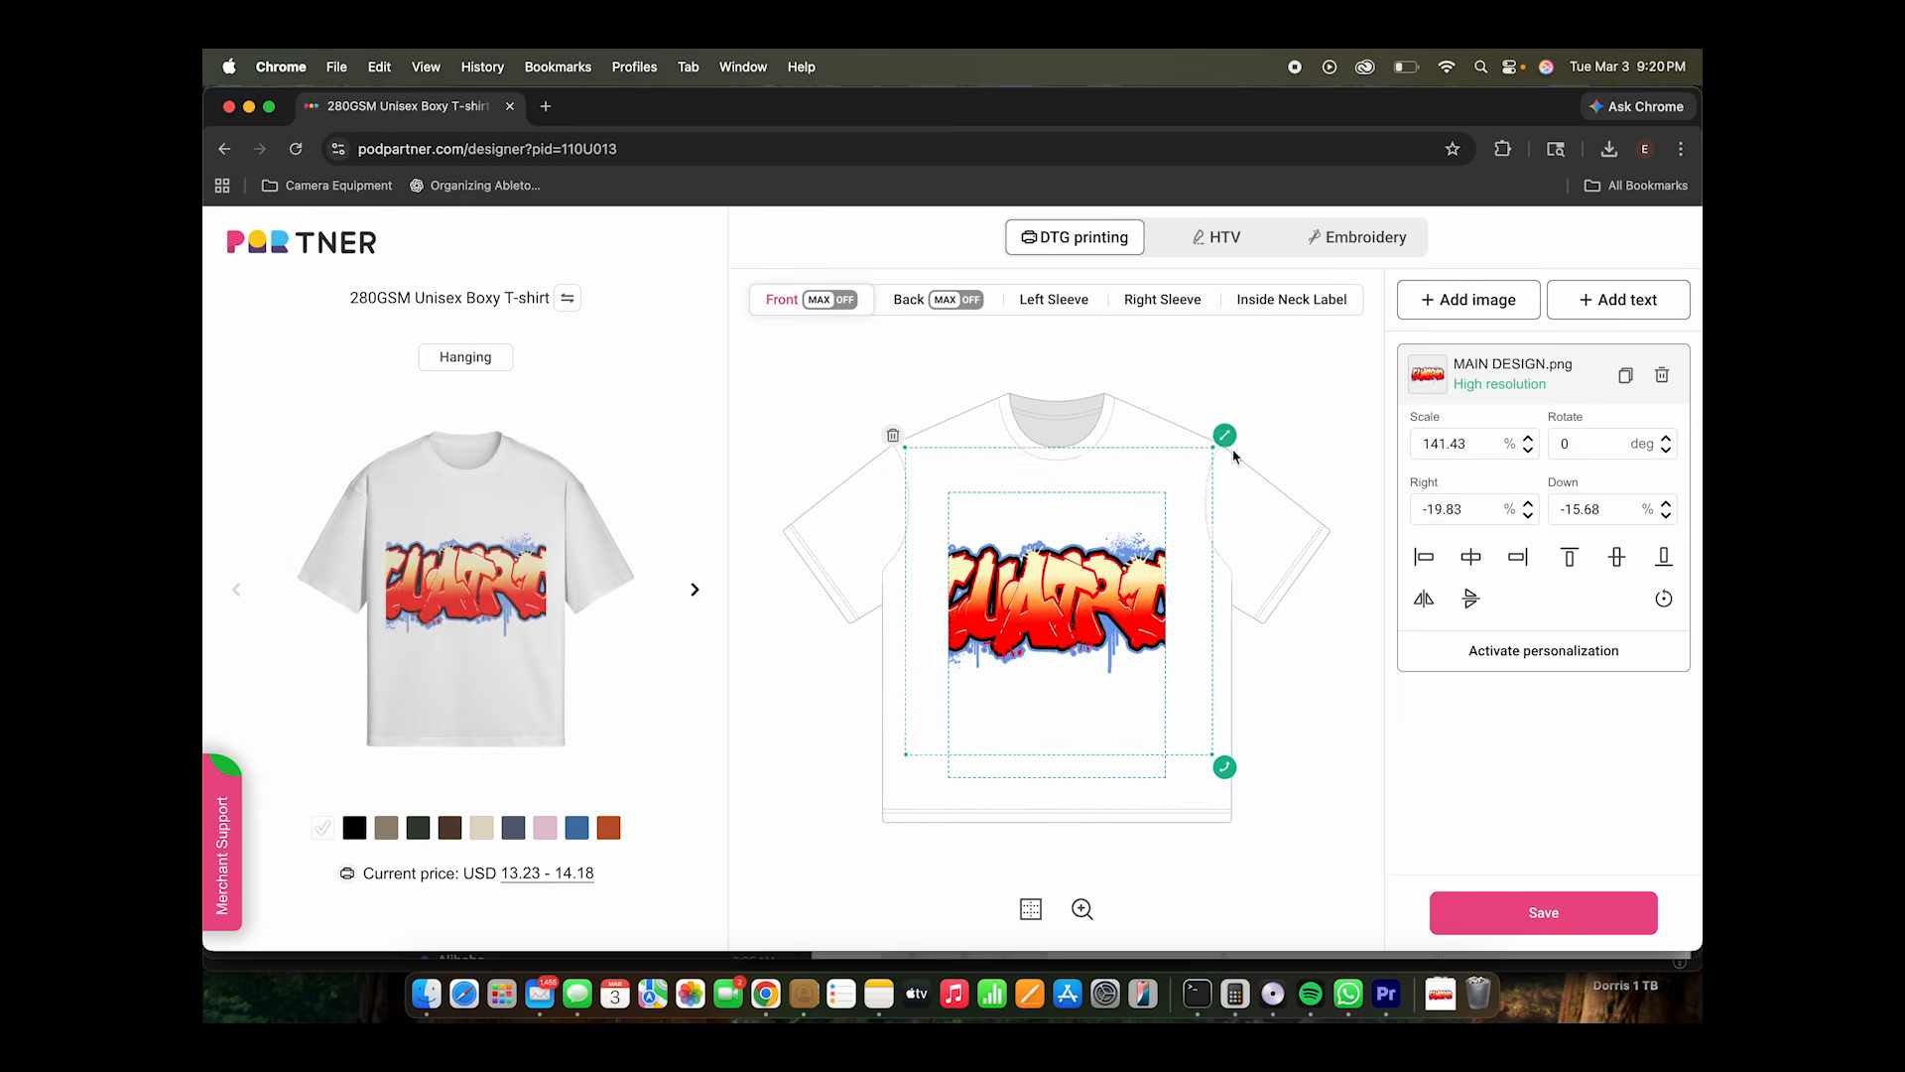
Step: Scale MAIN DESIGN.png to fit inside the front DTG print area and move it up to the chest
drag(1199, 475, 1194, 479)
drag(1091, 623, 1090, 572)
click(1475, 921)
click(1385, 298)
Step: Add SUPPLY 2025.svg as a front HTV print in Velvet / Black 0.6MM THK and size it to about 26.8% beneath the CUATRO lettering
click(1231, 243)
click(863, 739)
click(695, 630)
click(1450, 711)
scroll(1252, 515, down, 10)
click(1295, 590)
click(1283, 920)
drag(1072, 635, 1117, 627)
click(1149, 594)
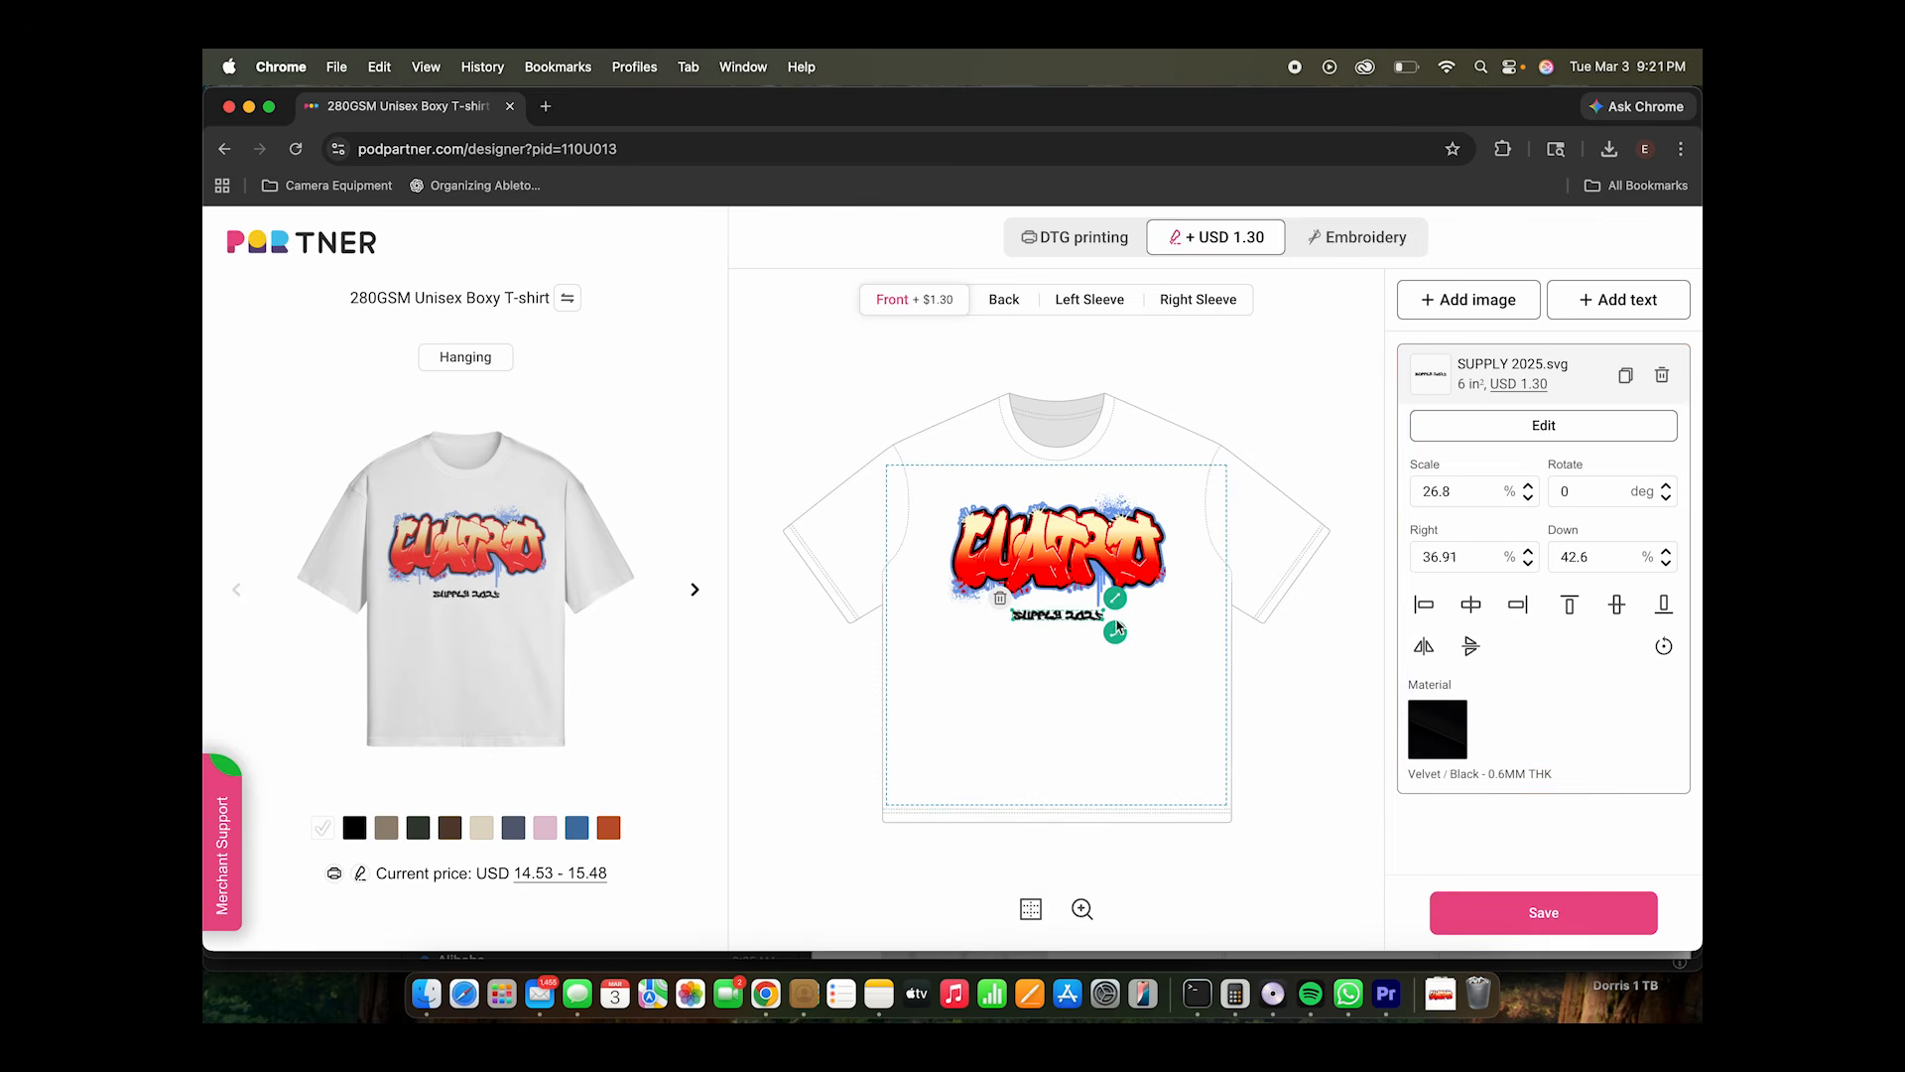
Step: Save the T-shirt design as a product template, signing in to PODpartner with the business Google account
click(1515, 923)
click(1166, 421)
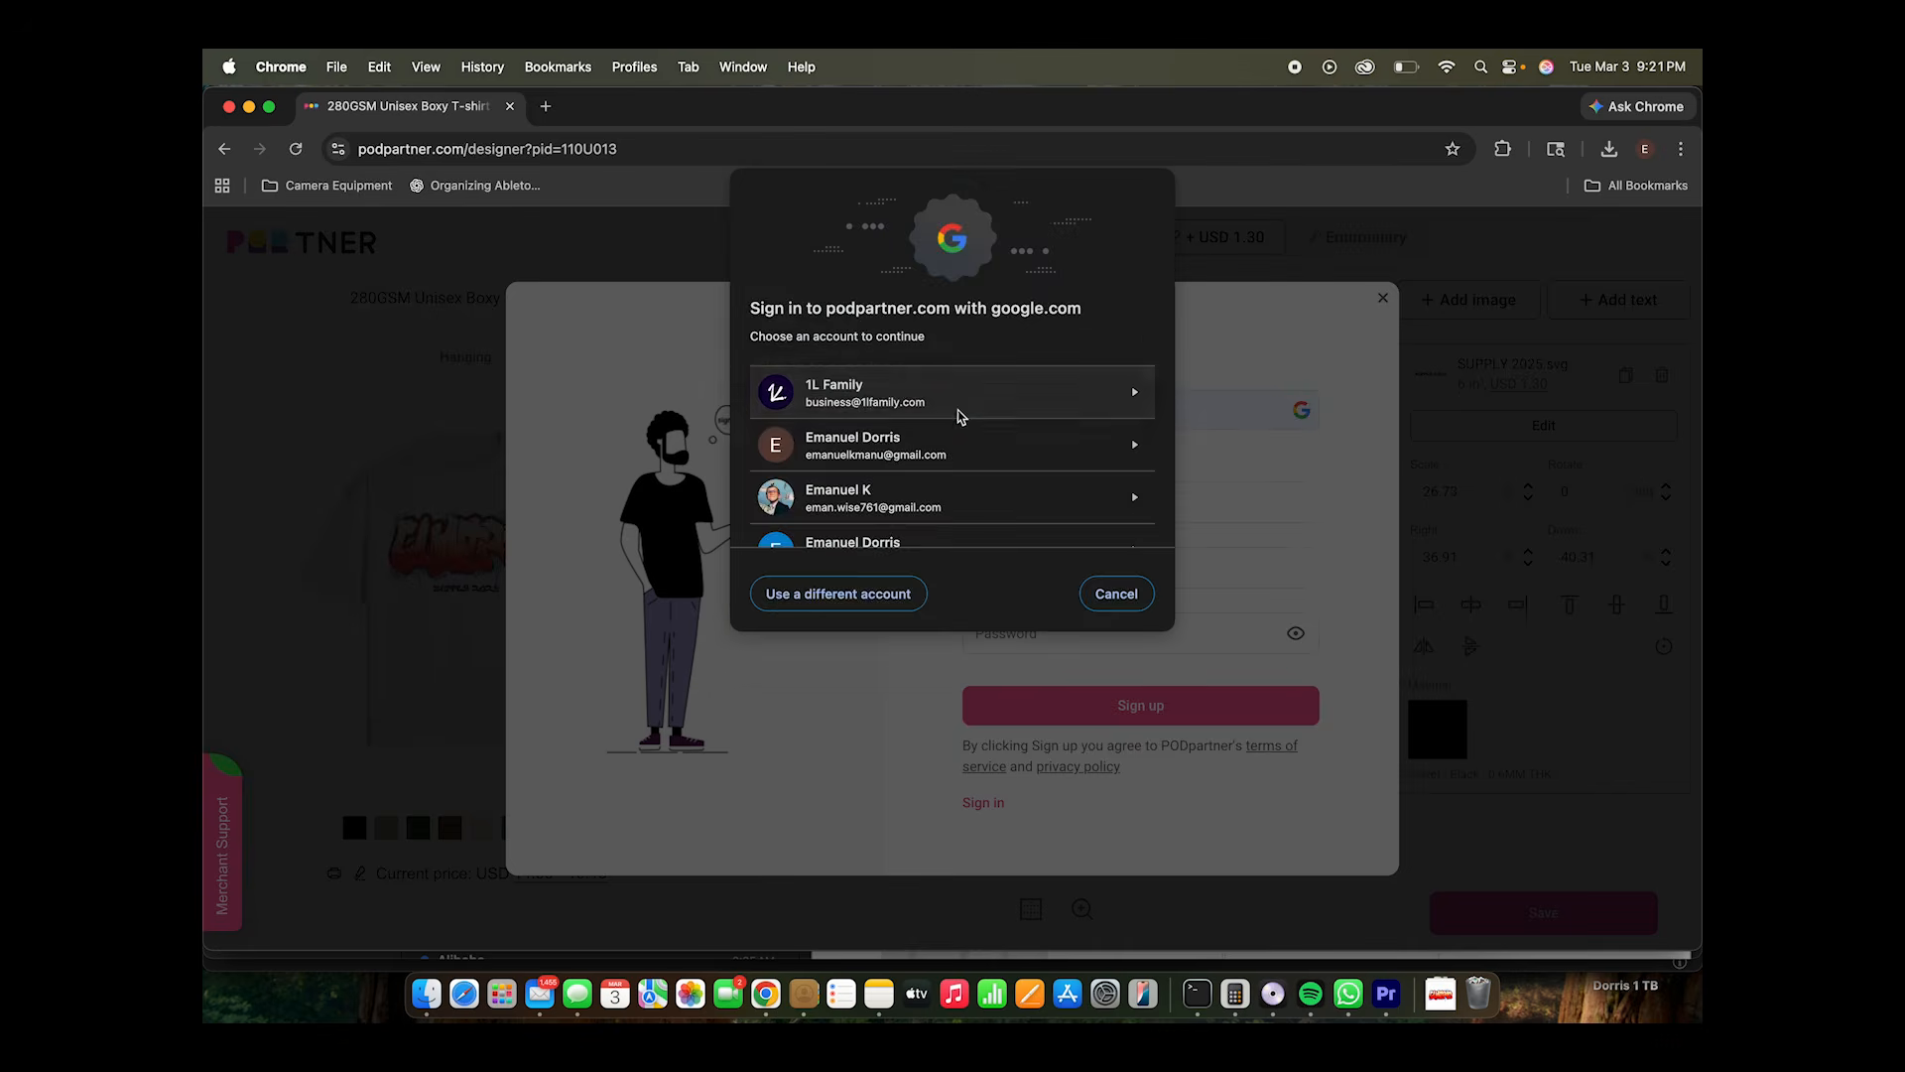
click(961, 411)
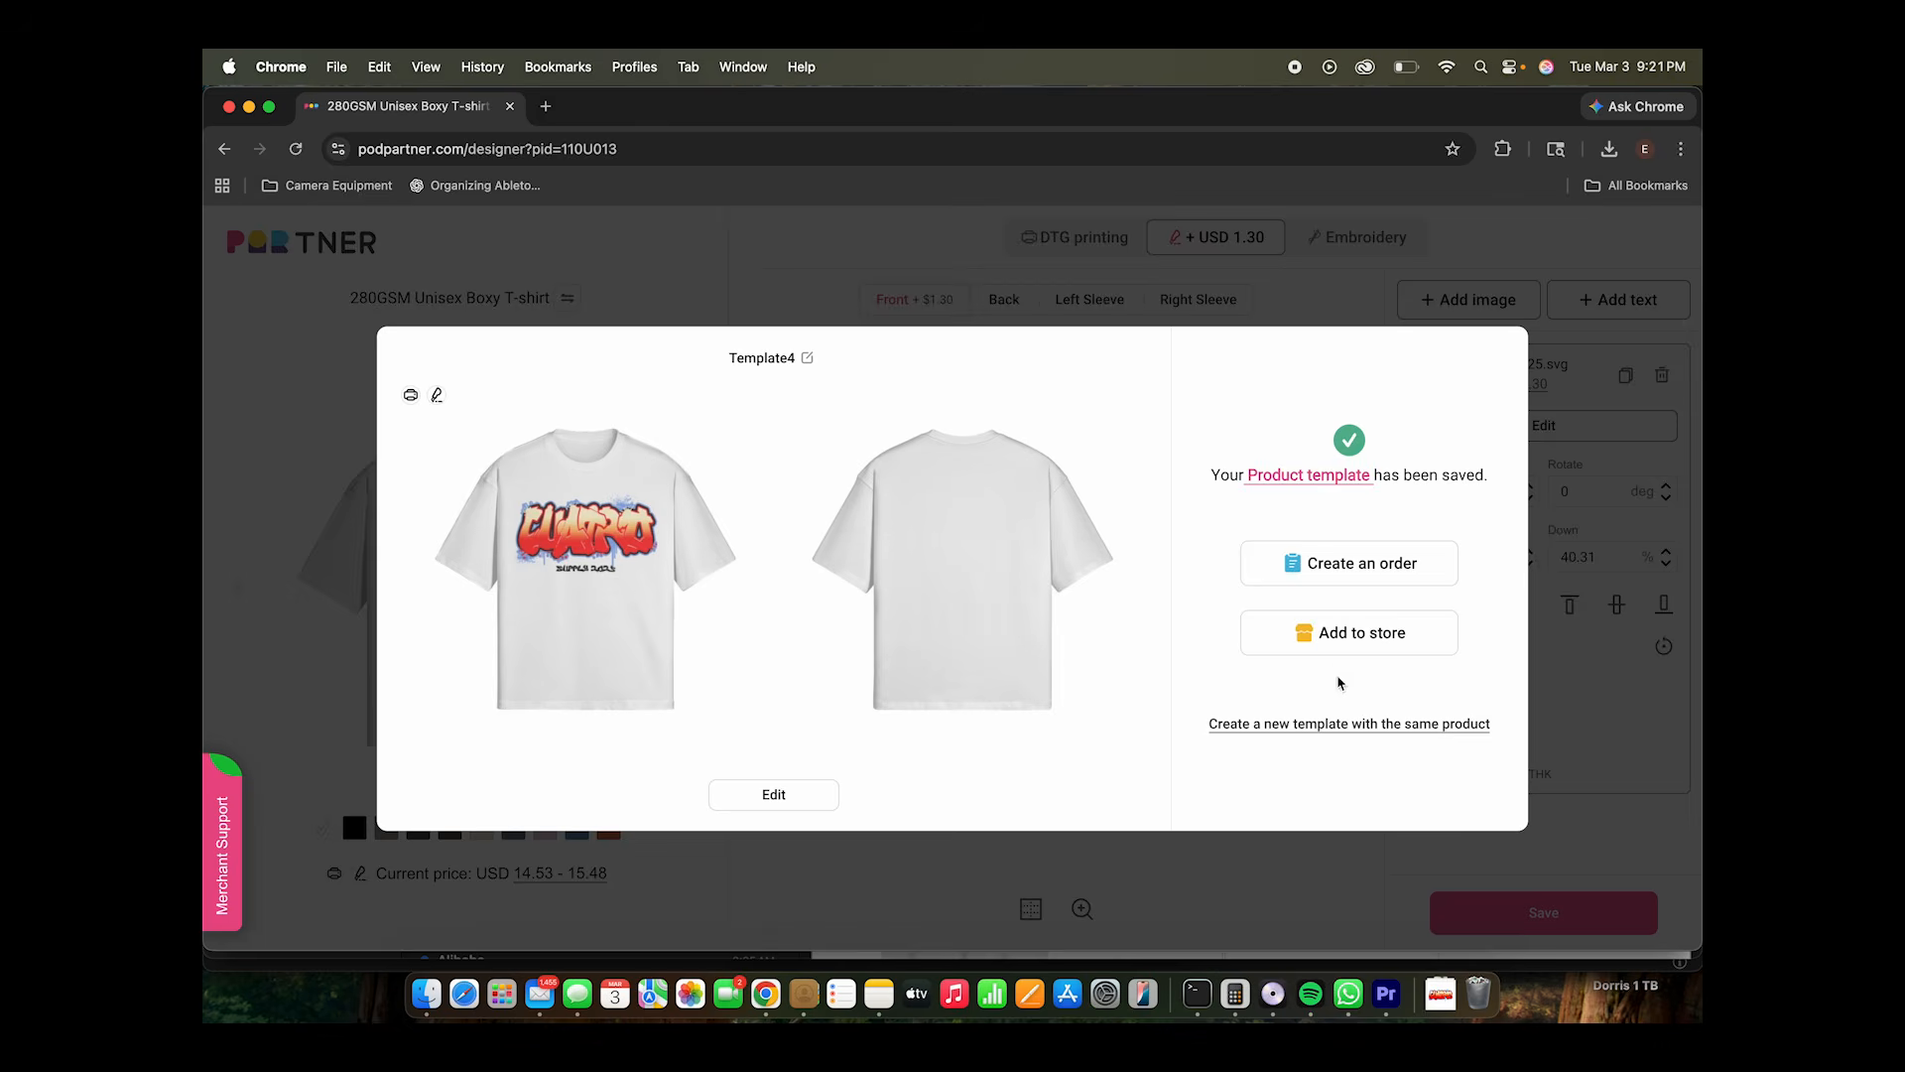